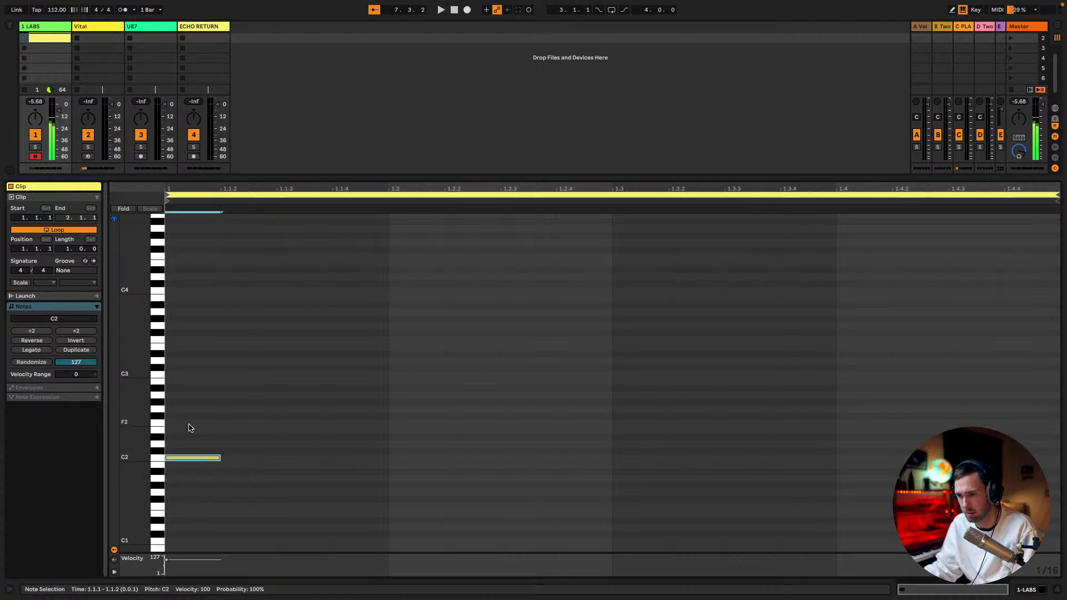
# Lower the selected C2 note at the start of the clip to G1
pyautogui.press('Down')
pyautogui.press('Down')
pyautogui.press('Down')
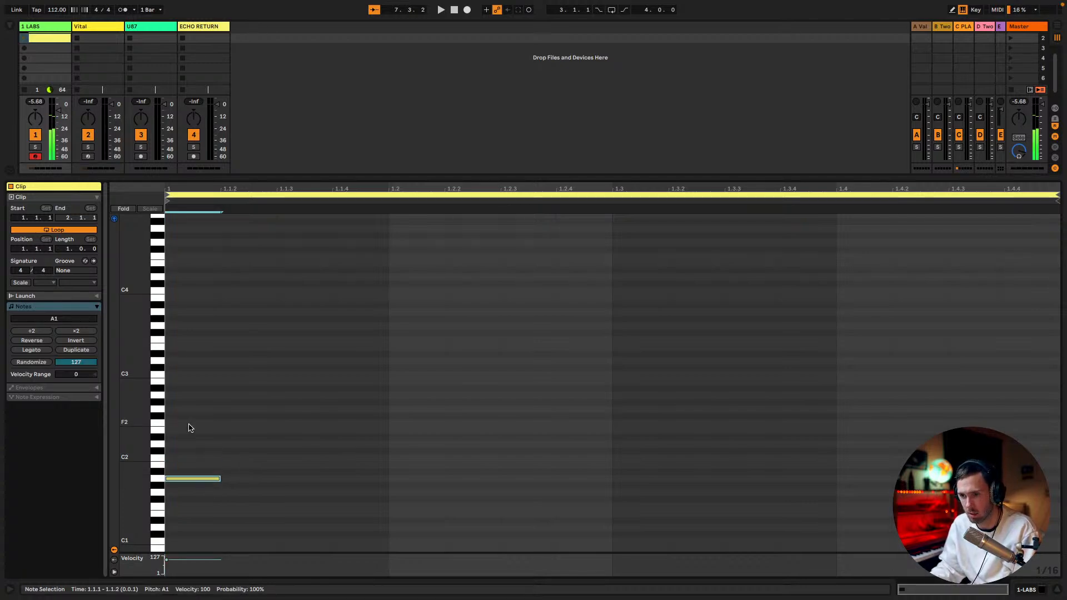
pyautogui.press('Down')
pyautogui.press('Down')
# Copy the G1 note and place the duplicate above it at D2
pyautogui.hotkey('ctrl', 'c')
pyautogui.hotkey('ctrl', 'v')
pyautogui.press('Up')
pyautogui.press('Up')
pyautogui.press('Up')
pyautogui.press('Up')
pyautogui.press('Up')
pyautogui.press('Up')
pyautogui.press('Up')
# Copy the D2 note and place the duplicate at B2 to complete the G chord
pyautogui.press('Up')
pyautogui.press('Up')
pyautogui.press('Down')
pyautogui.press('Down')
pyautogui.hotkey('ctrl', 'c')
pyautogui.hotkey('ctrl', 'v')
pyautogui.press('Up')
pyautogui.press('Up')
pyautogui.press('Up')
pyautogui.press('Up')
pyautogui.press('Up')
pyautogui.press('Up')
pyautogui.press('Up')
pyautogui.press('Up')
pyautogui.press('Up')
pyautogui.press('Up')
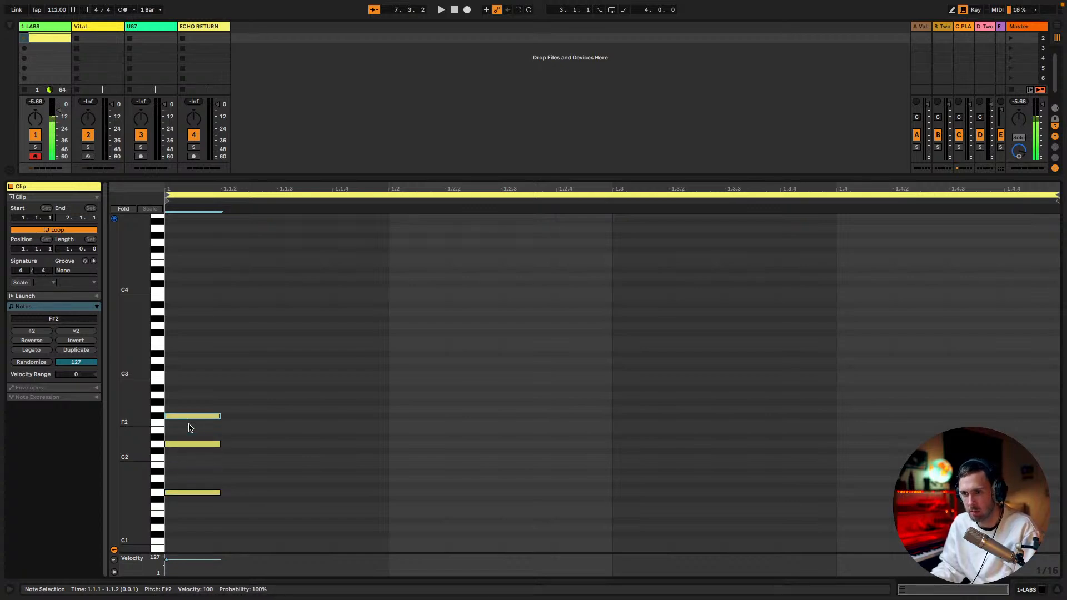
pyautogui.press('Down')
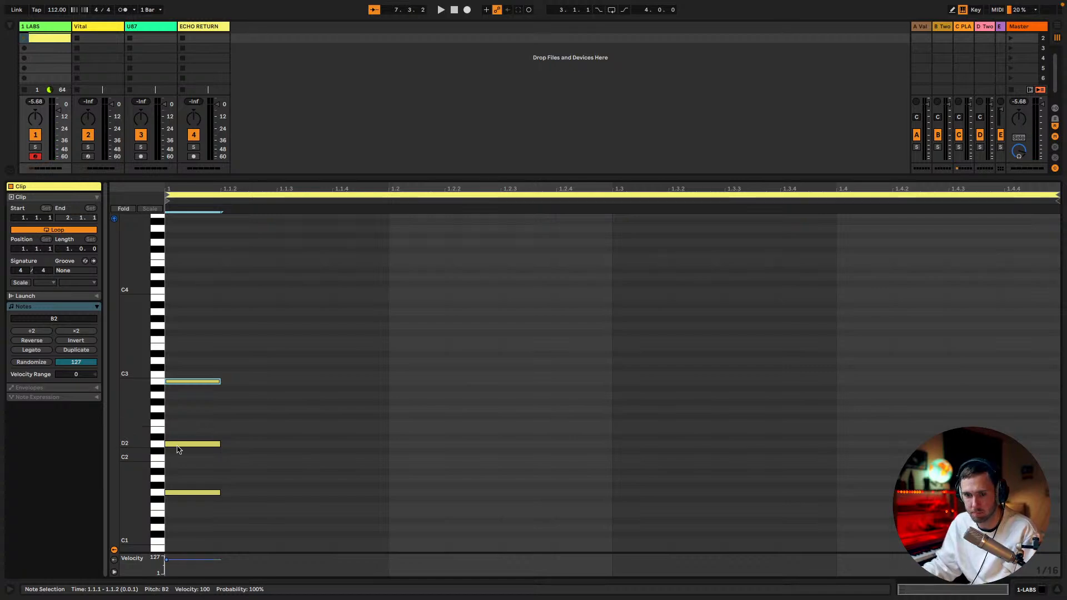
# Stretch the three chord notes to fill the whole bar and launch the clip
pyautogui.moveTo(202, 519); pyautogui.dragTo(904, 378)
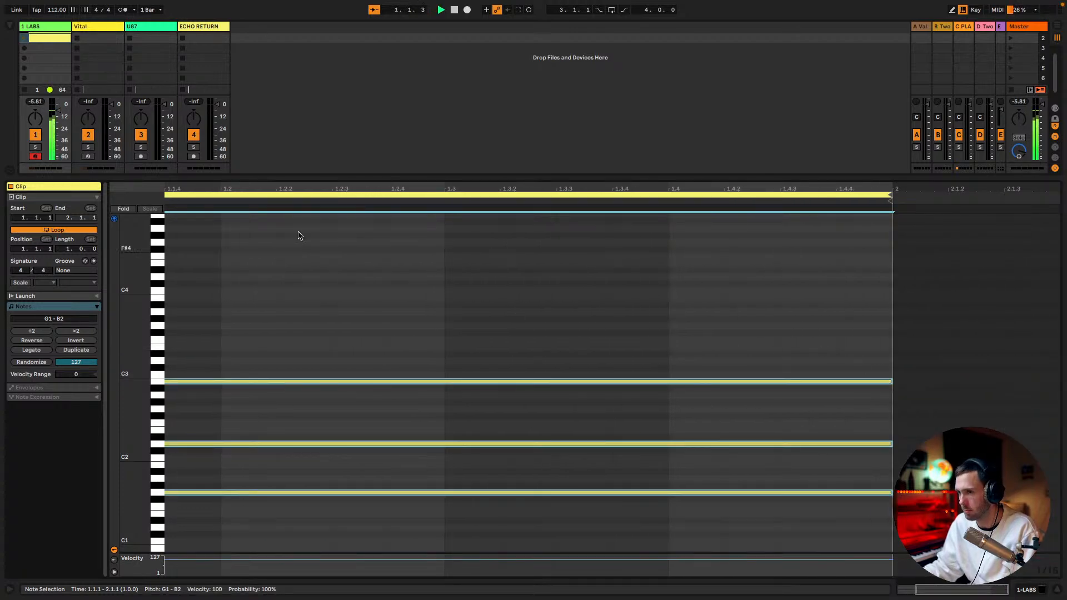
pyautogui.click(23, 38)
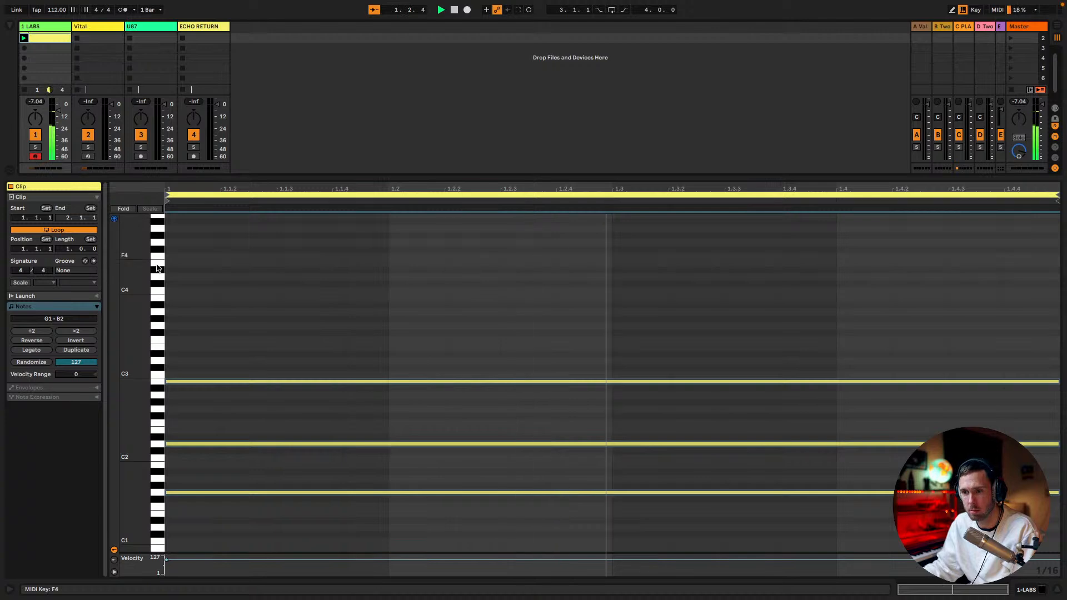
# Duplicate the clip's contents repeatedly until the loop is eight bars long
pyautogui.click(78, 357)
pyautogui.click(79, 357)
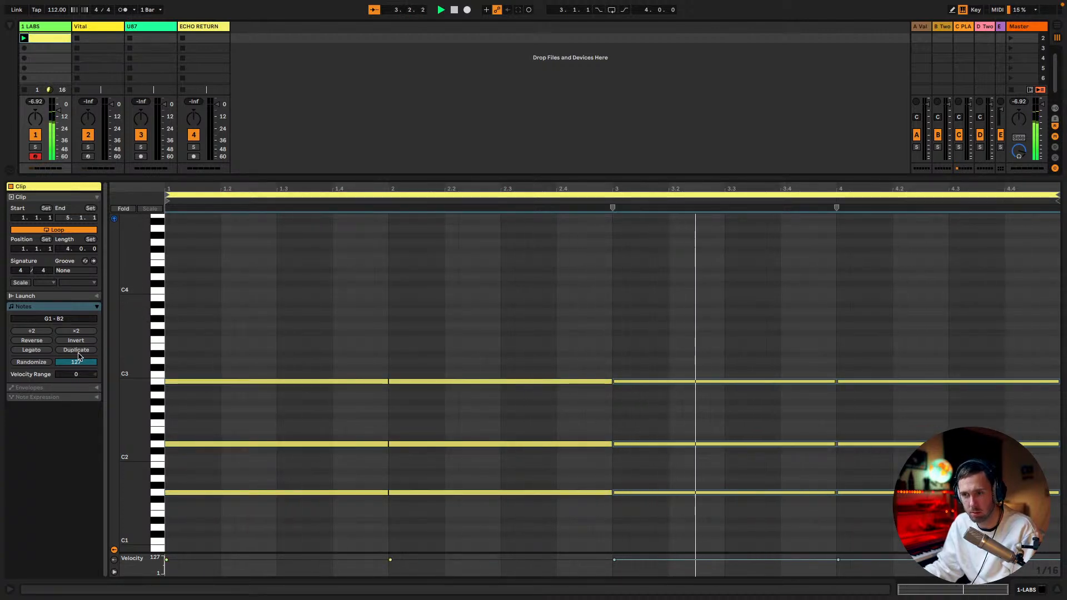
pyautogui.click(91, 350)
pyautogui.press('Down')
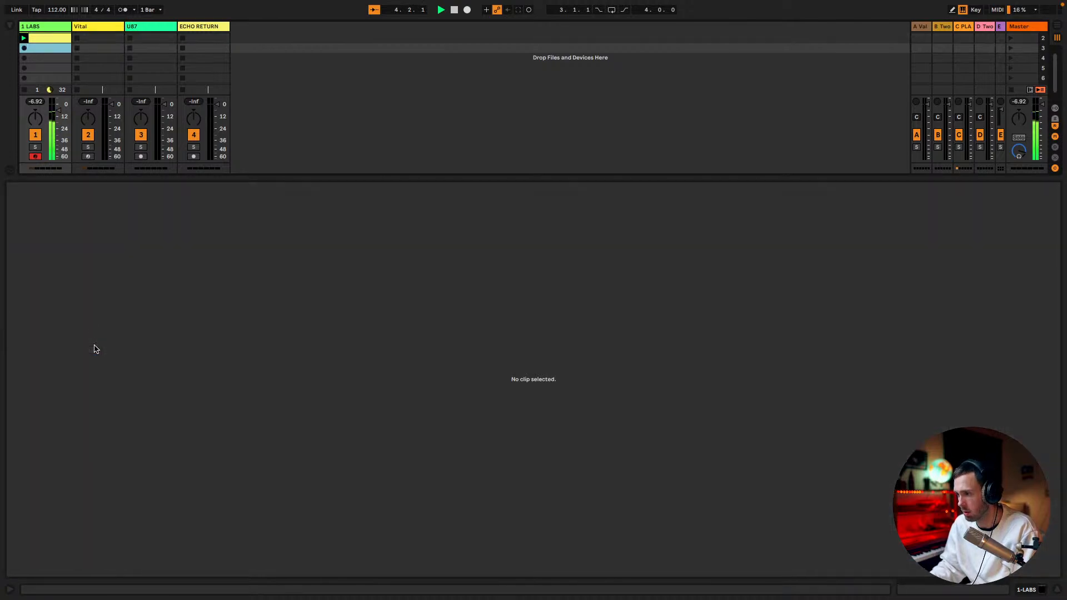
pyautogui.press('Down')
pyautogui.press('Up')
pyautogui.press('Up')
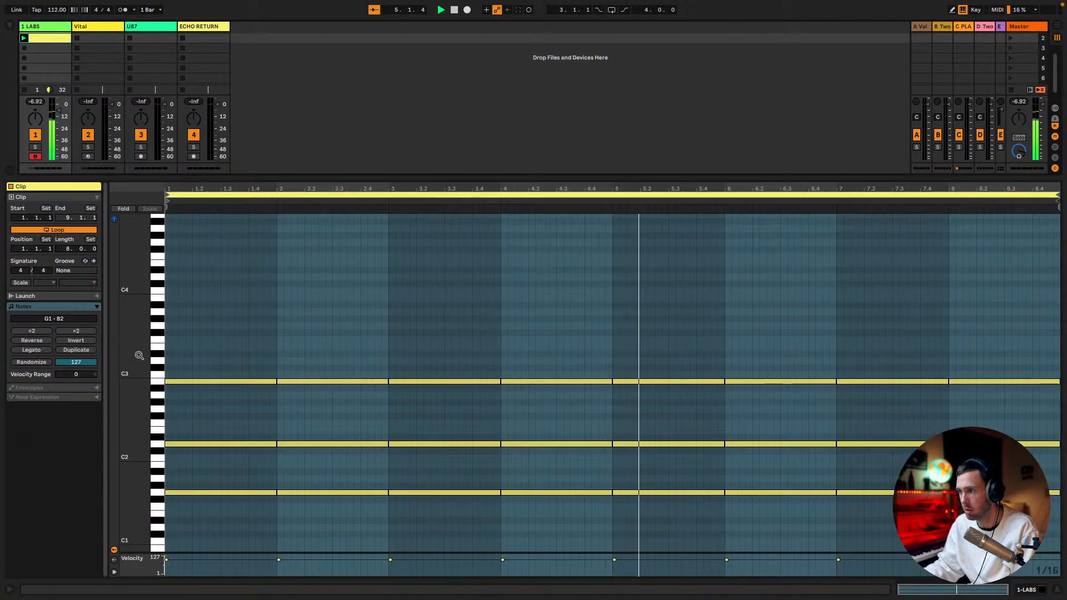
# Transpose the chords in bars 5 to 8 down five semitones and lower their top notes one more semitone to F2
pyautogui.click(701, 500)
pyautogui.moveTo(702, 500); pyautogui.dragTo(984, 259)
pyautogui.press('Down')
pyautogui.press('Down')
pyautogui.press('Down')
pyautogui.press('Down')
pyautogui.press('Down')
pyautogui.moveTo(699, 346); pyautogui.dragTo(972, 453)
pyautogui.press('Down')
pyautogui.press('space')
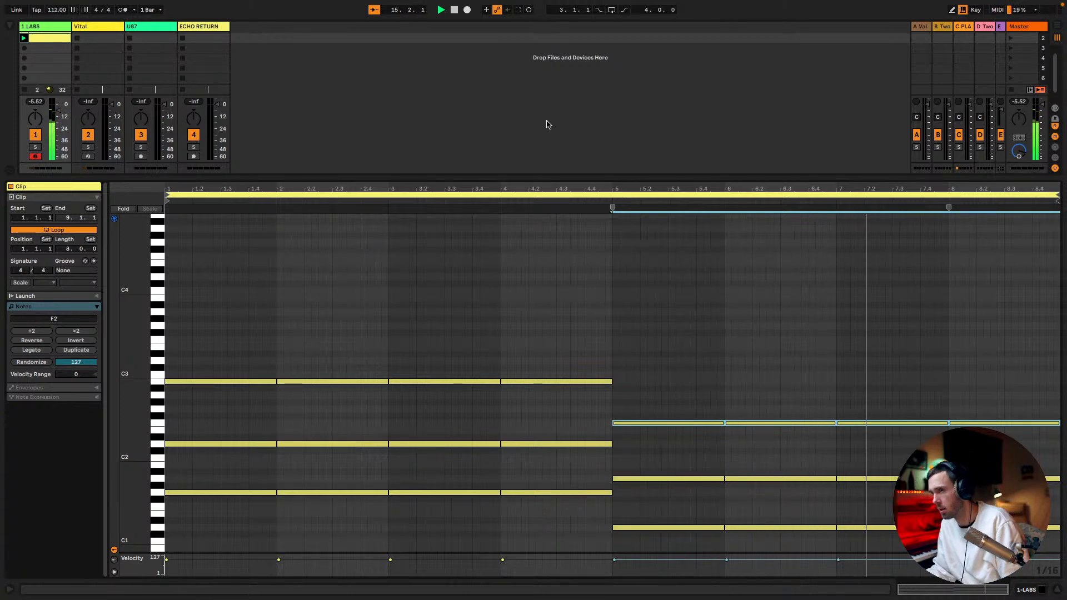
# Stop the clip playback, switch to the desktop and quit VLC
pyautogui.scroll(1, 47, 81)
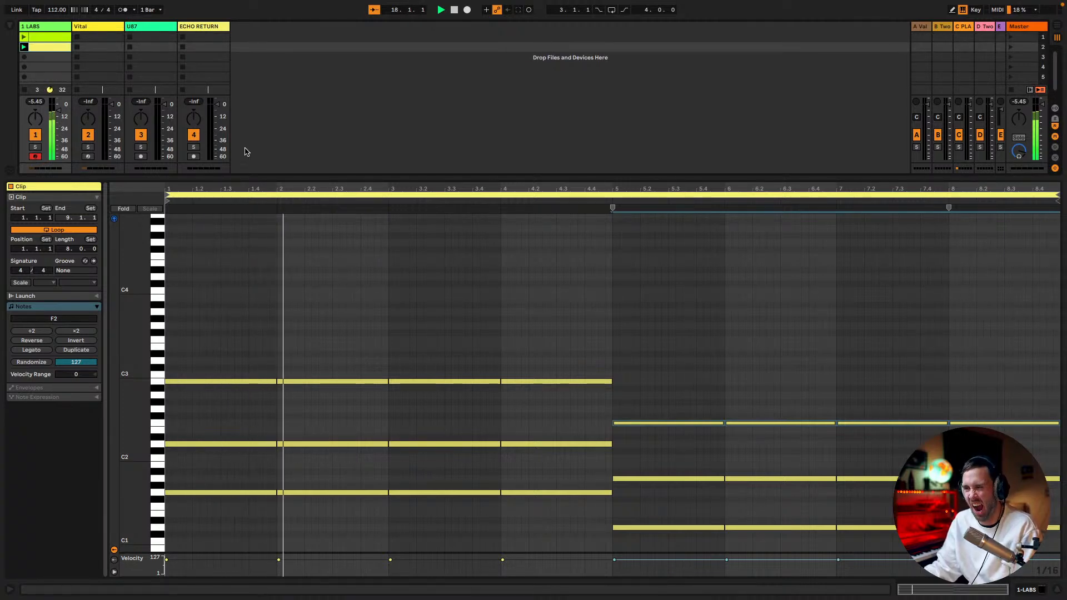
pyautogui.press('space')
pyautogui.scroll(-1, 338, 272)
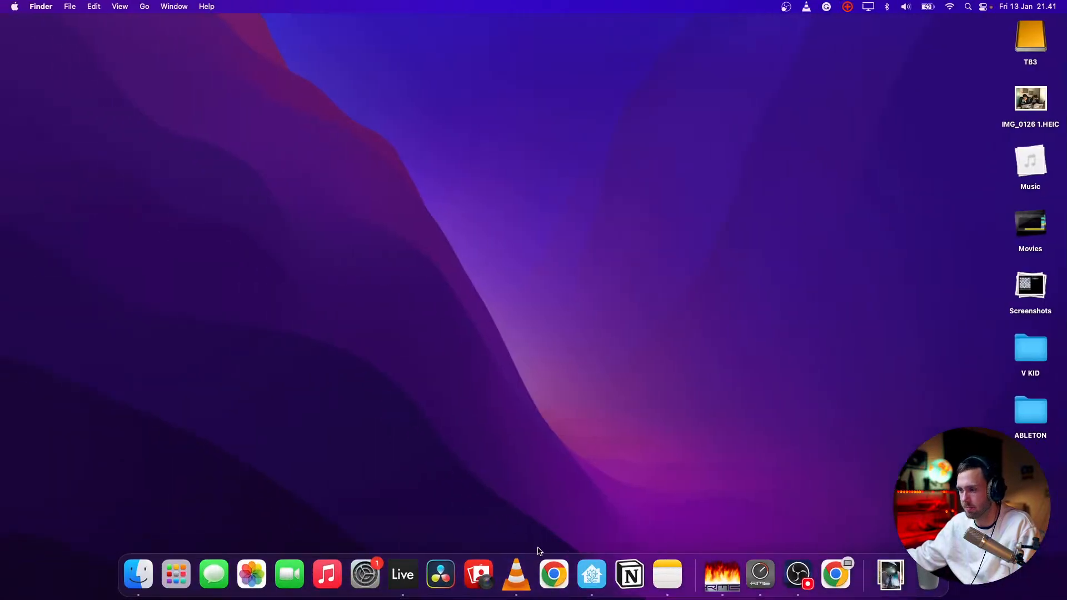
pyautogui.rightClick(516, 573)
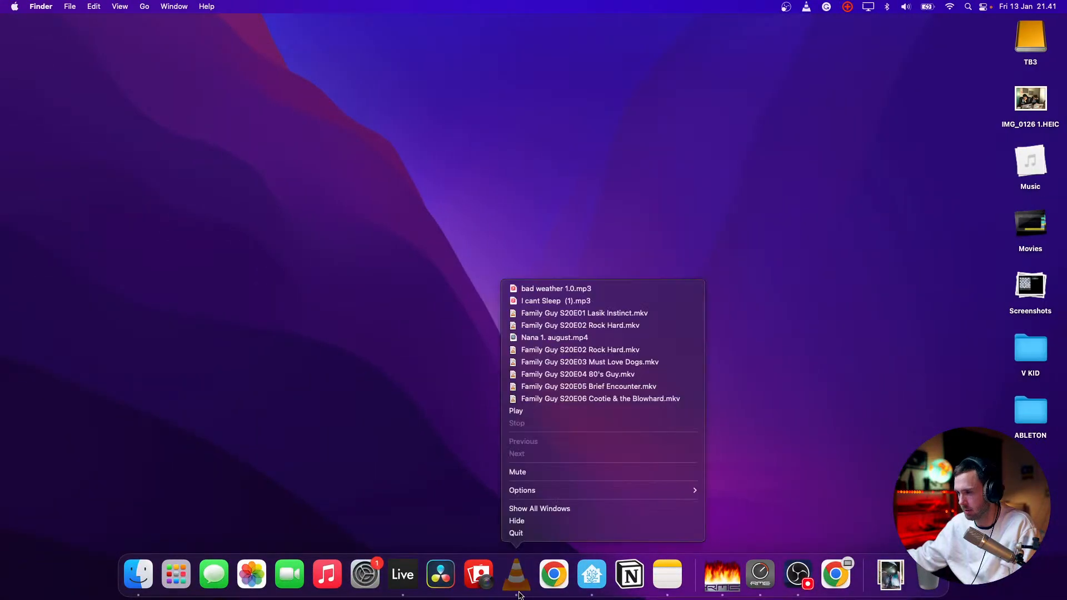
pyautogui.click(515, 534)
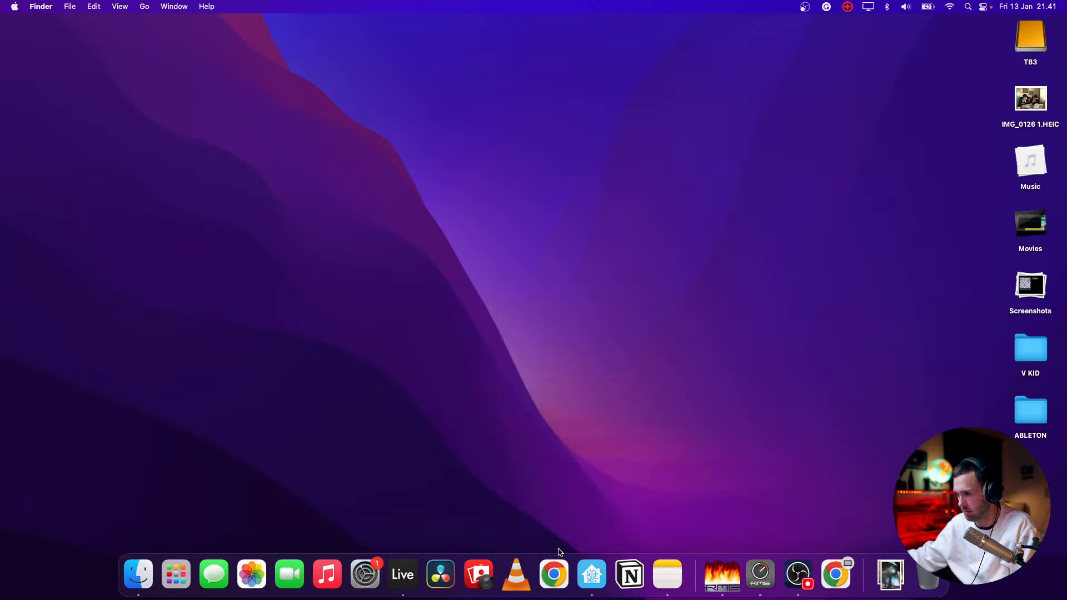
# Switch to Chrome and make its new browser window full screen
pyautogui.click(554, 574)
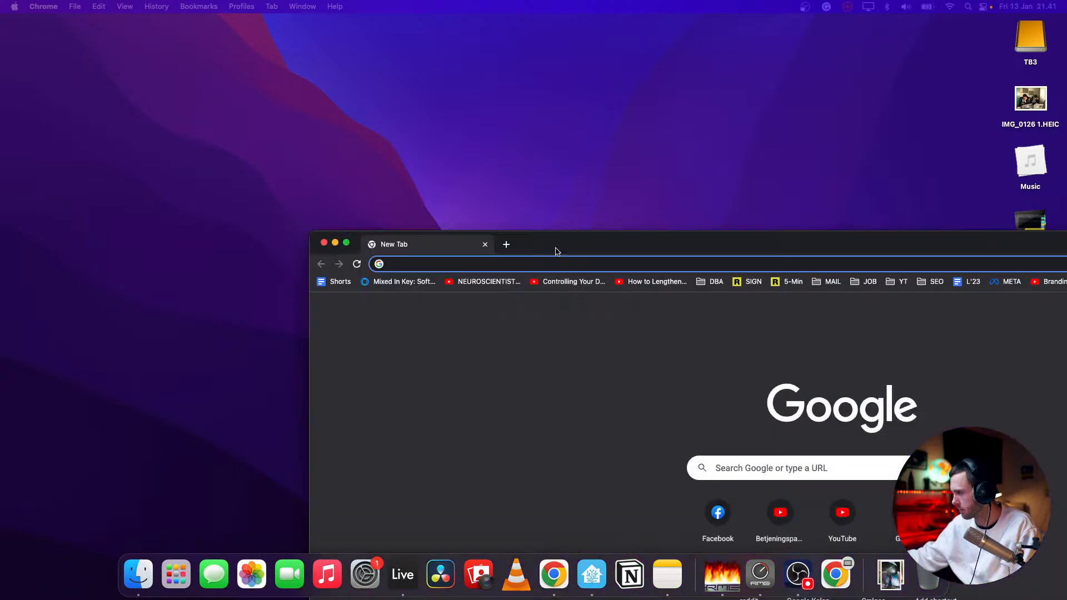
pyautogui.moveTo(555, 245); pyautogui.dragTo(304, 46)
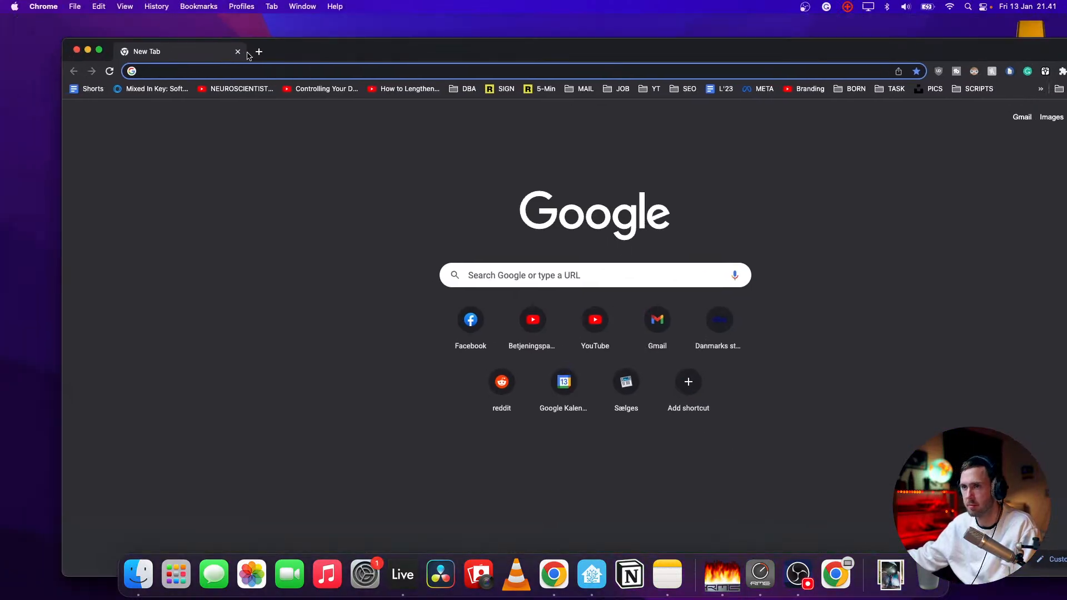
pyautogui.click(100, 51)
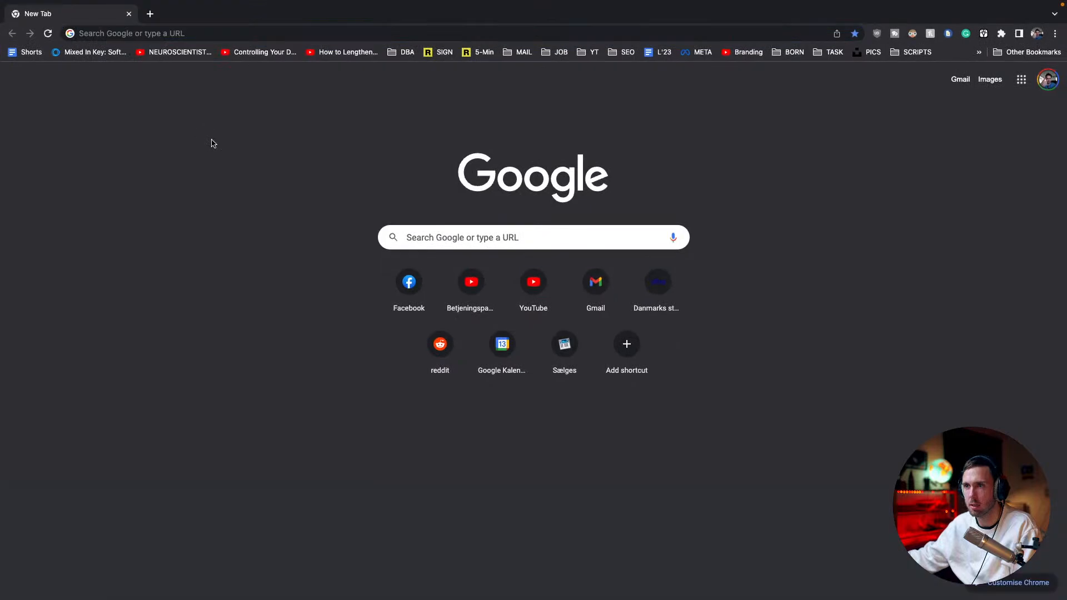
# Search Google for CHATGPT, open OpenAI's ChatGPT page and start the chat
pyautogui.click(160, 33)
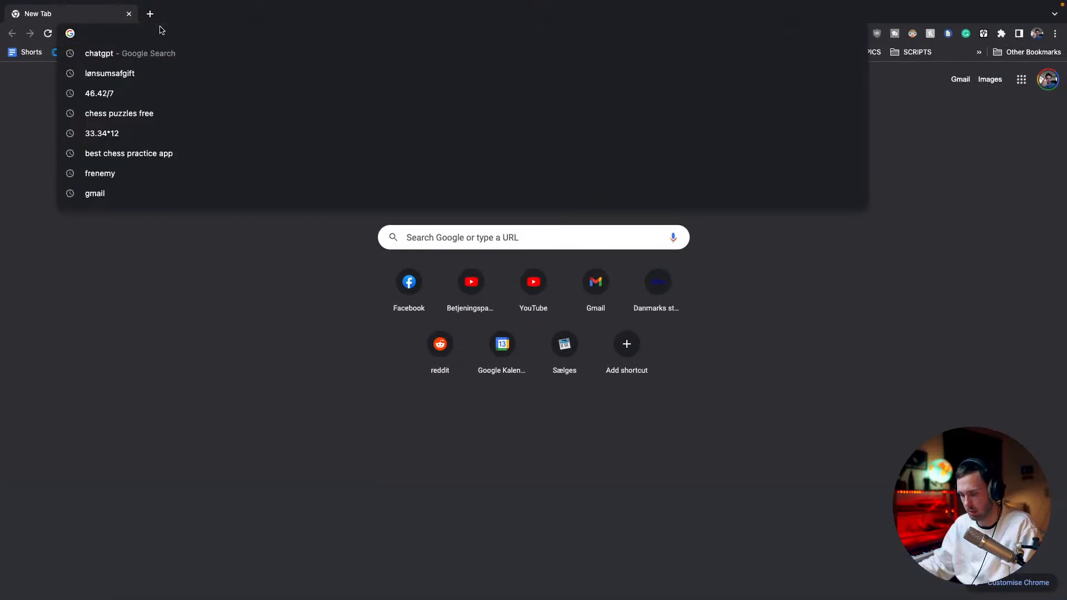
pyautogui.write('CHAT')
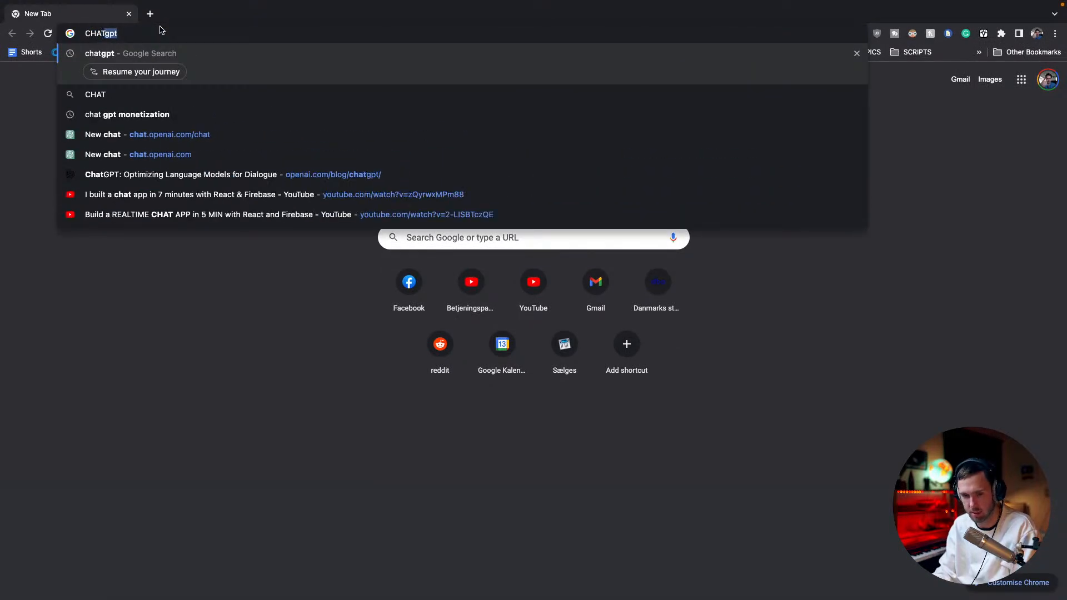
pyautogui.write('GPT')
pyautogui.press('Return')
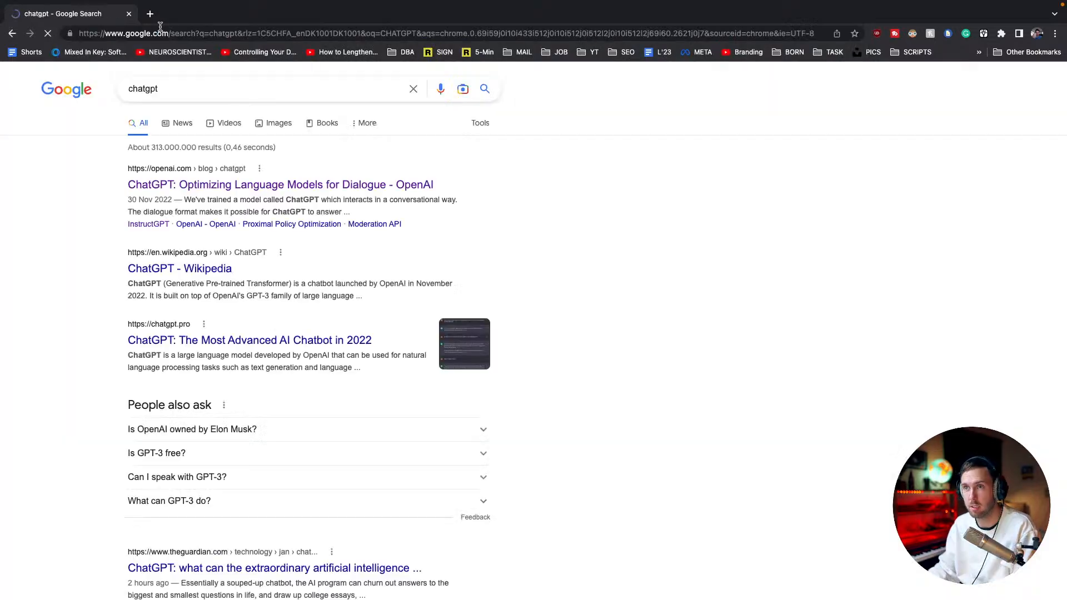
pyautogui.click(164, 185)
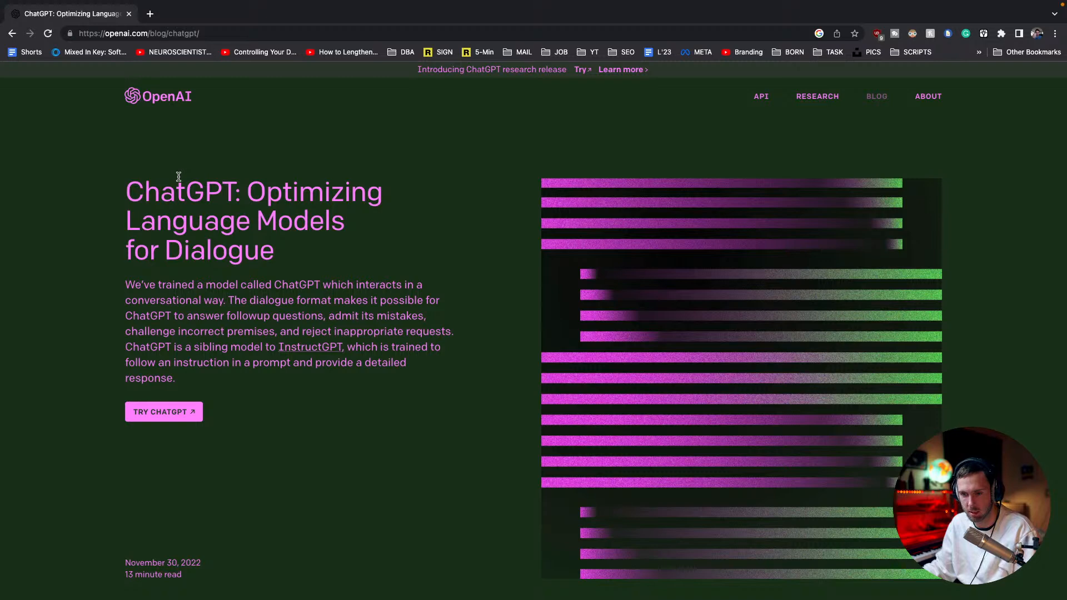
pyautogui.click(183, 412)
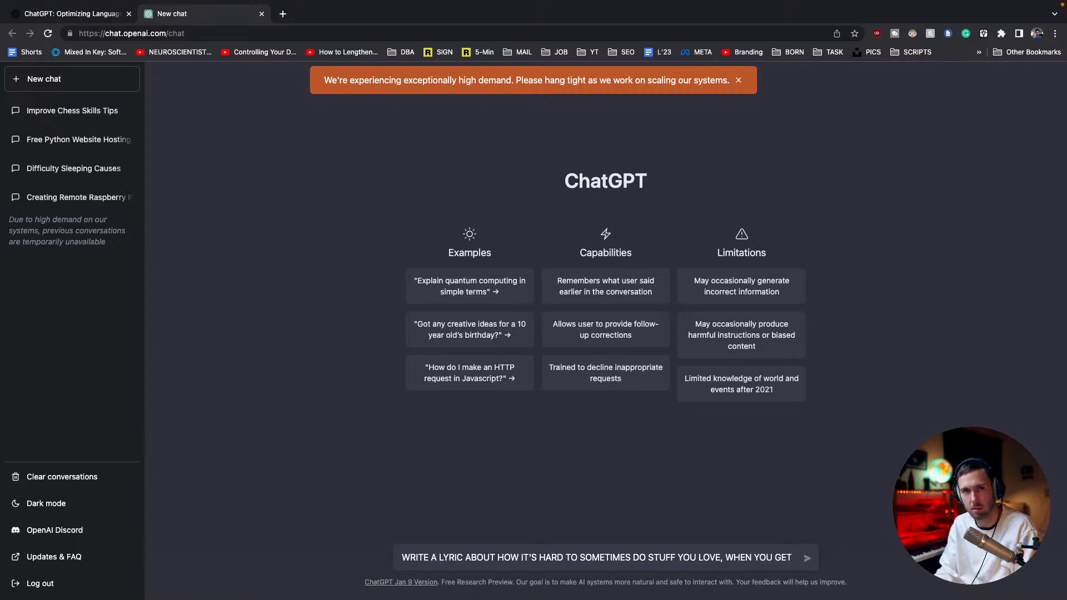
# Ask for a lyric in the style of Leonard Cohen about how it's hard to do stuff you love when too conscious about it
pyautogui.write('TO')
pyautogui.press('BackSpace')
pyautogui.press('BackSpace')
pyautogui.write('TO')
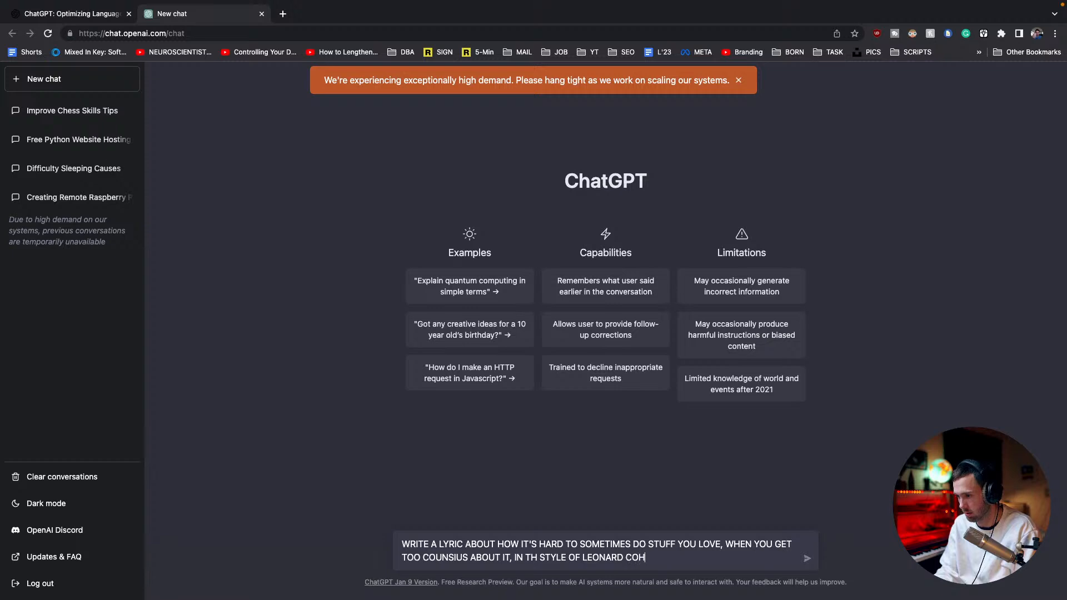
pyautogui.press('Return')
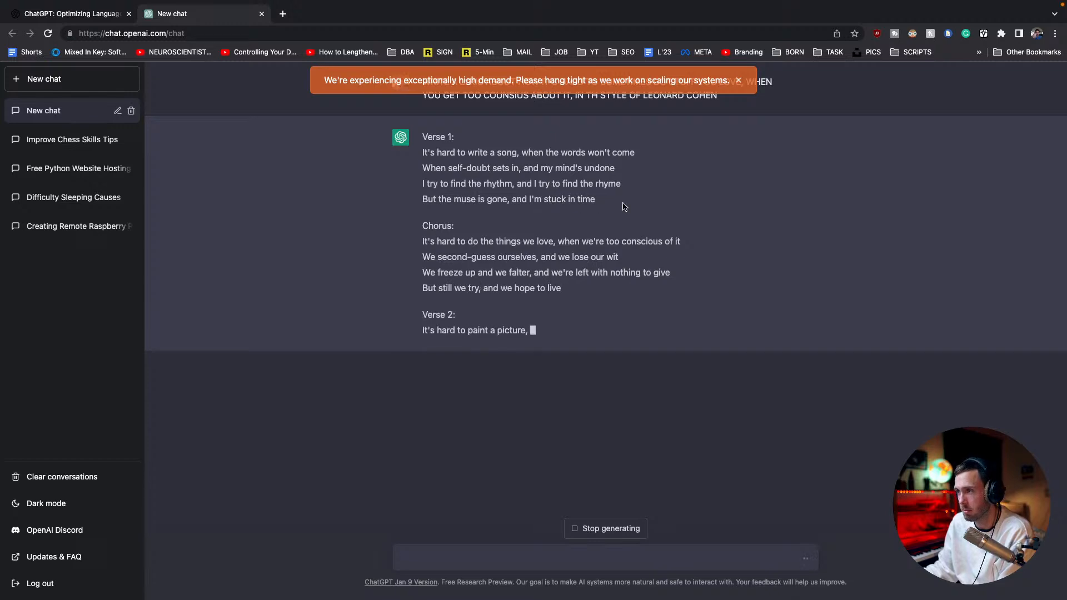
# Examine the choruses, verse 2 and outro of the generated lyric line by line, and select the lyric text
pyautogui.doubleClick(550, 241)
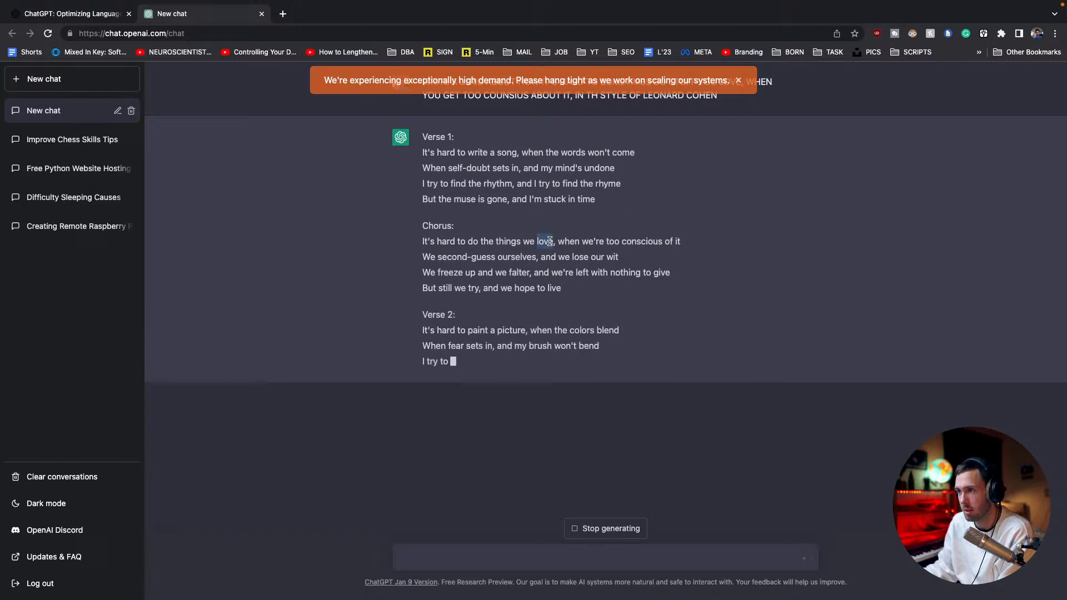
pyautogui.tripleClick(549, 241)
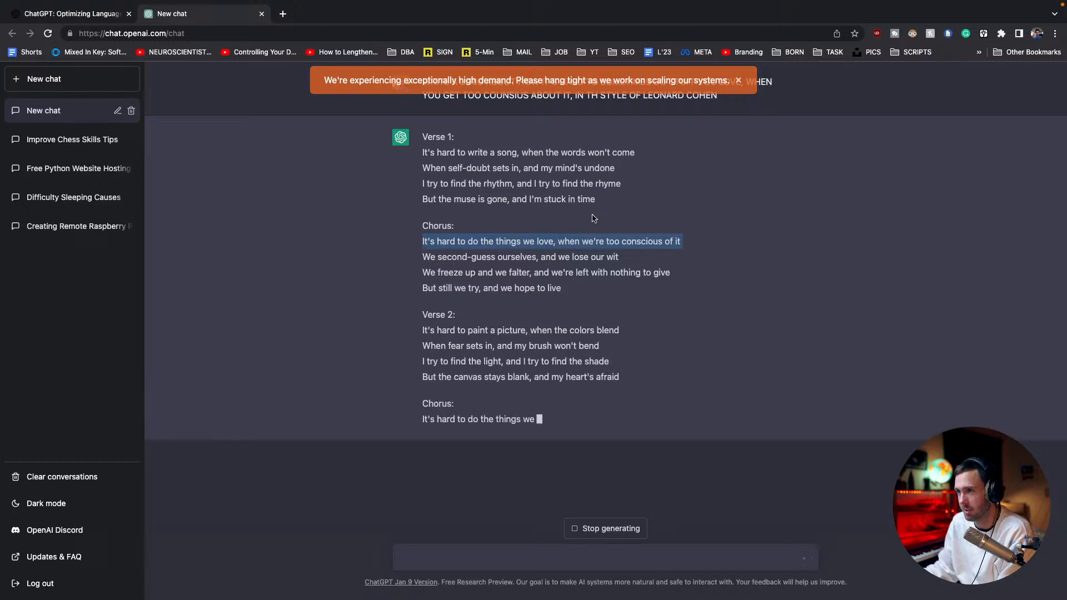
pyautogui.tripleClick(549, 256)
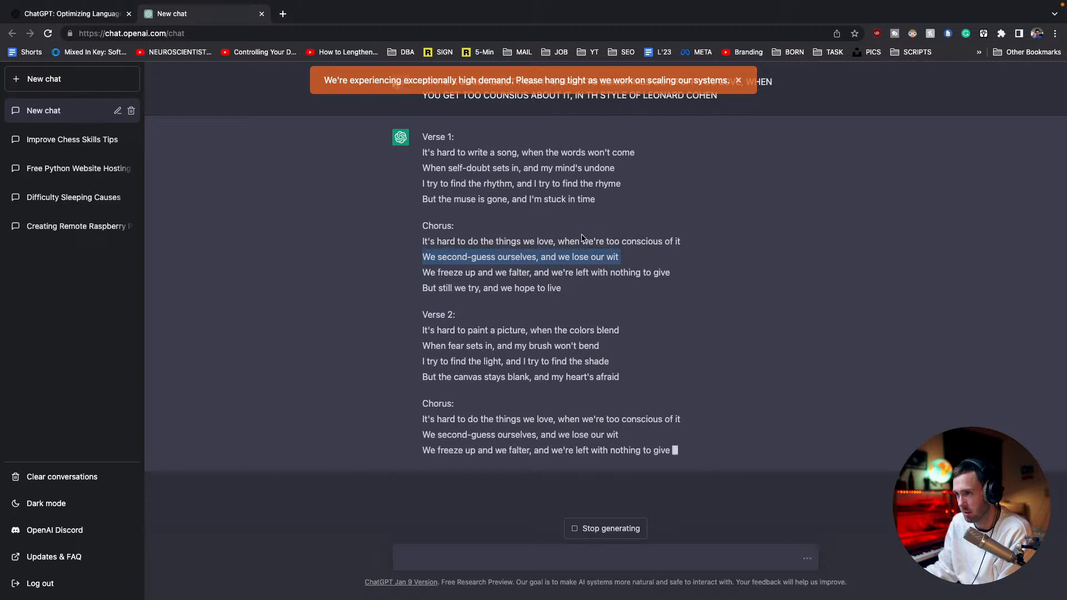
pyautogui.tripleClick(575, 272)
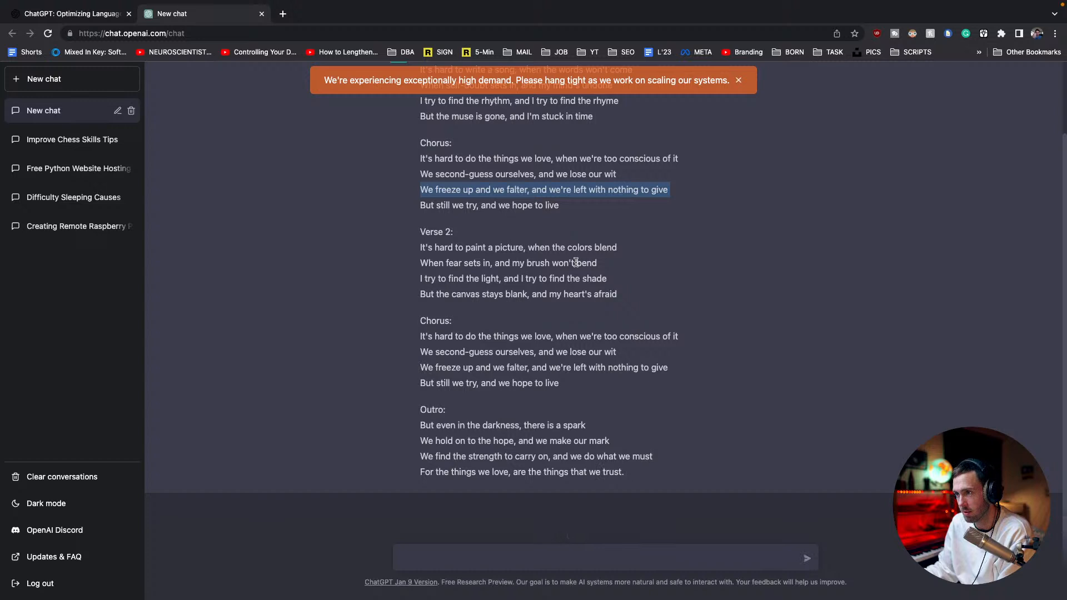
pyautogui.tripleClick(513, 249)
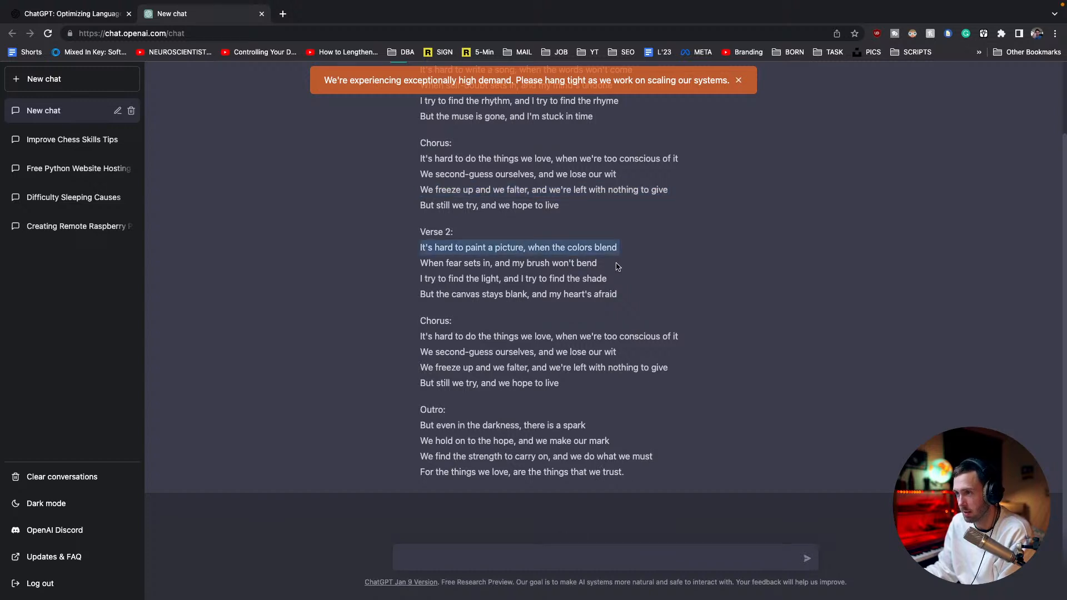
pyautogui.tripleClick(560, 265)
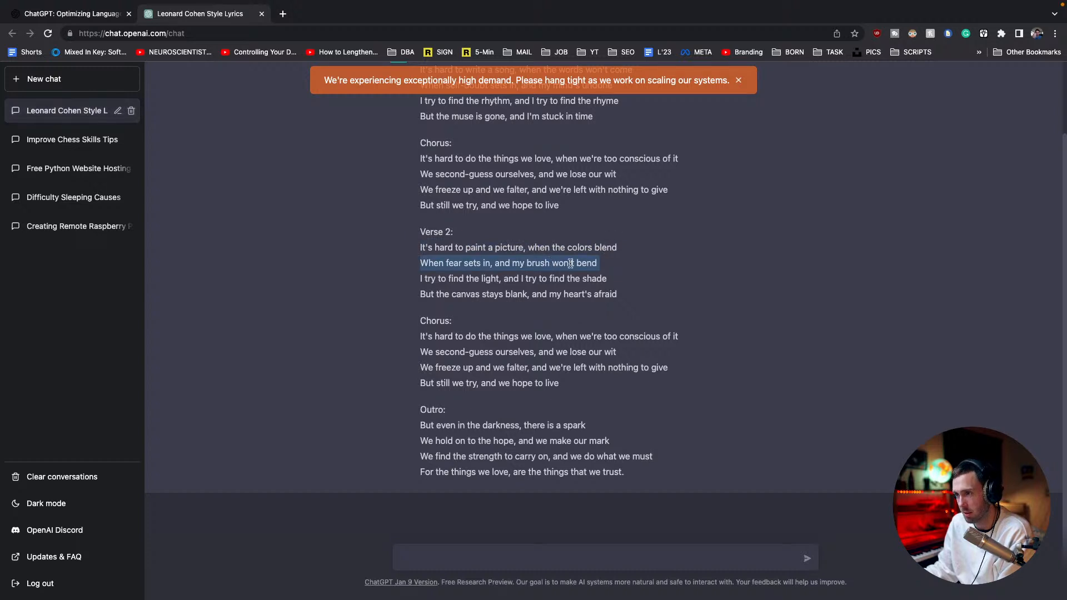
pyautogui.tripleClick(520, 280)
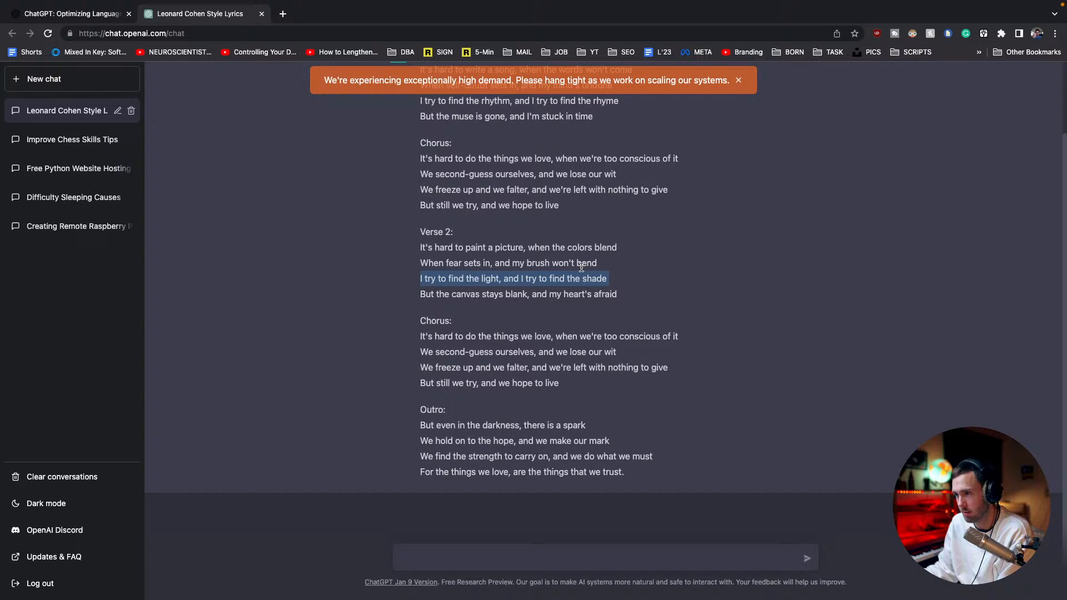
pyautogui.tripleClick(469, 428)
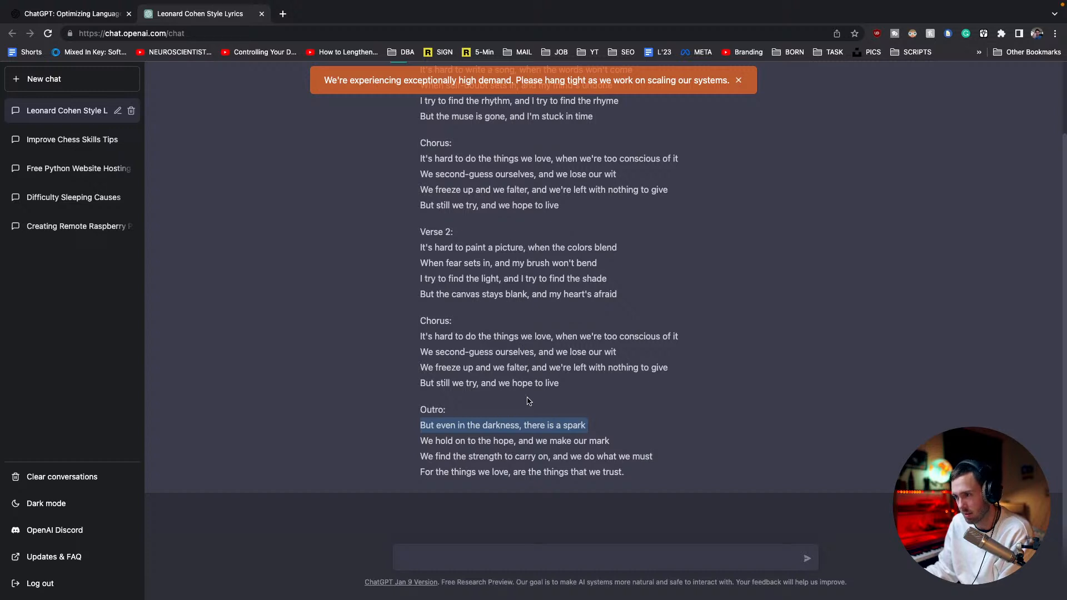
pyautogui.tripleClick(486, 457)
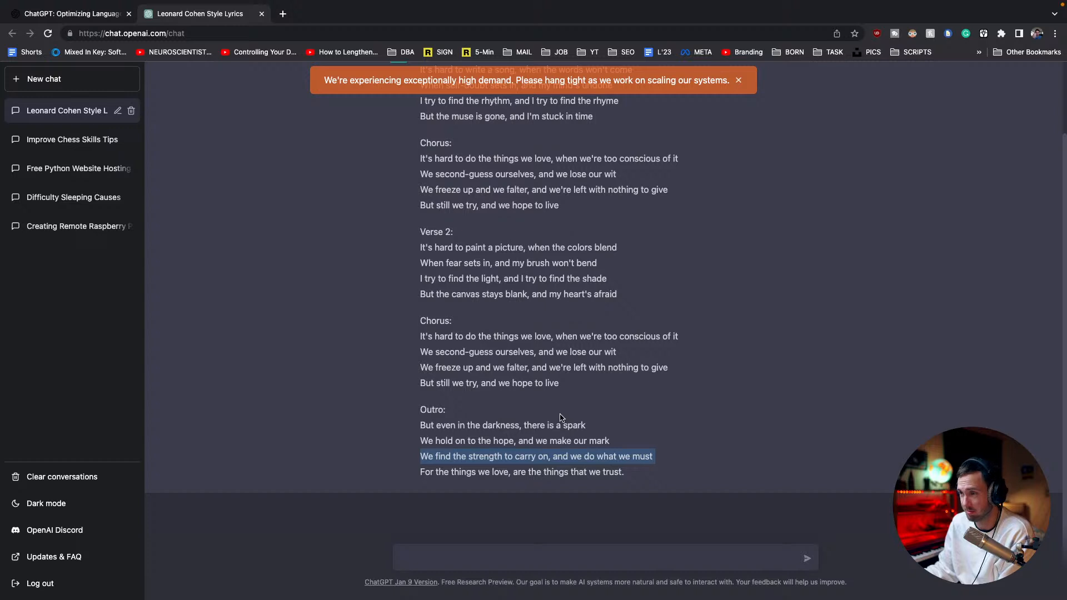
pyautogui.tripleClick(526, 334)
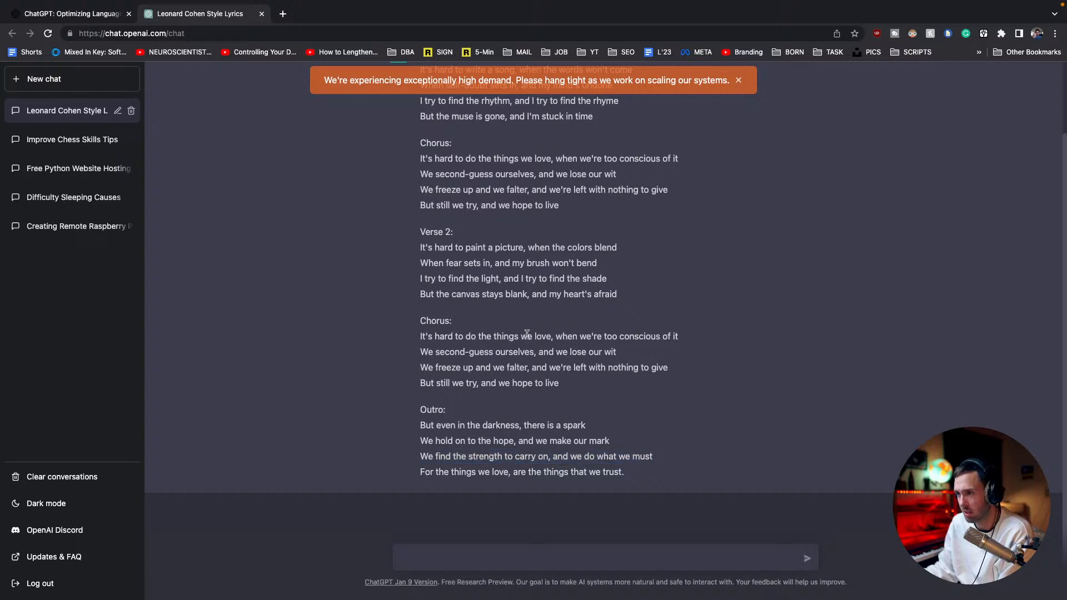
pyautogui.tripleClick(580, 351)
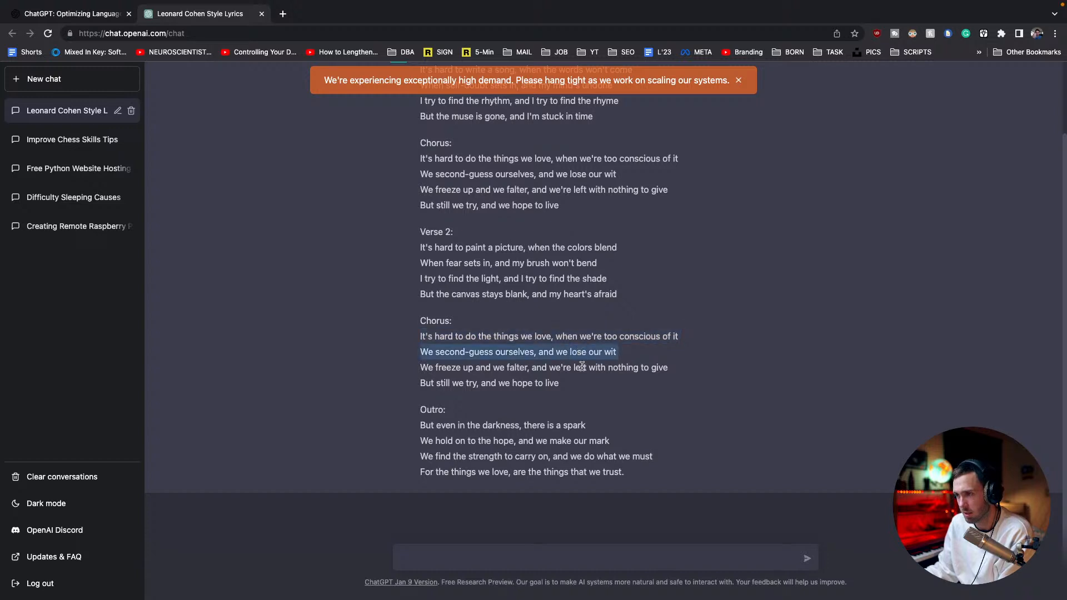
pyautogui.moveTo(627, 472); pyautogui.dragTo(408, 424)
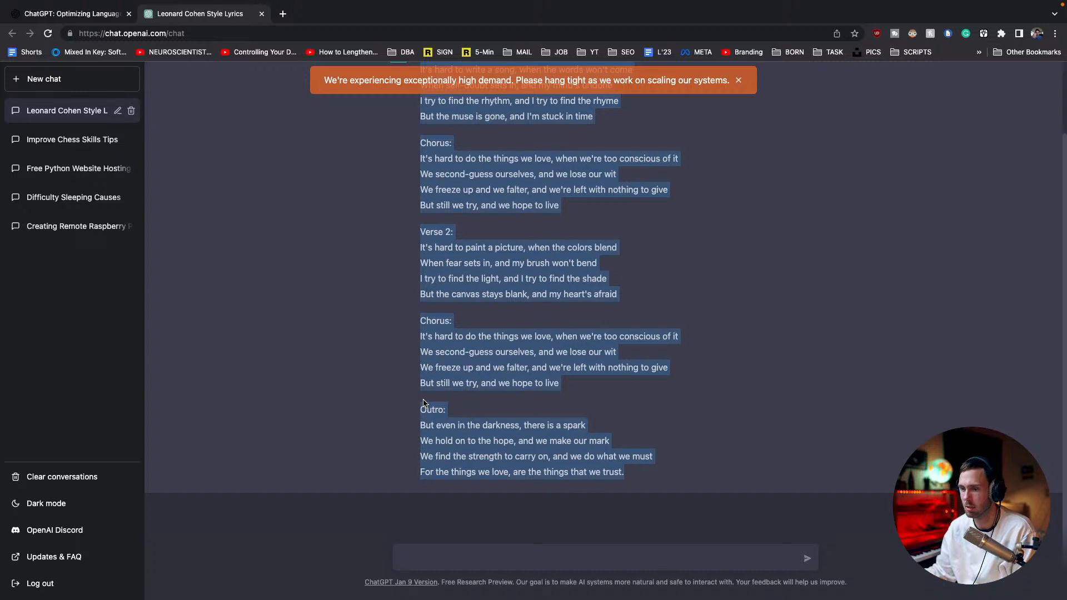
# Ask ChatGPT "can you write another version" of the lyric
pyautogui.click(476, 553)
pyautogui.write('c')
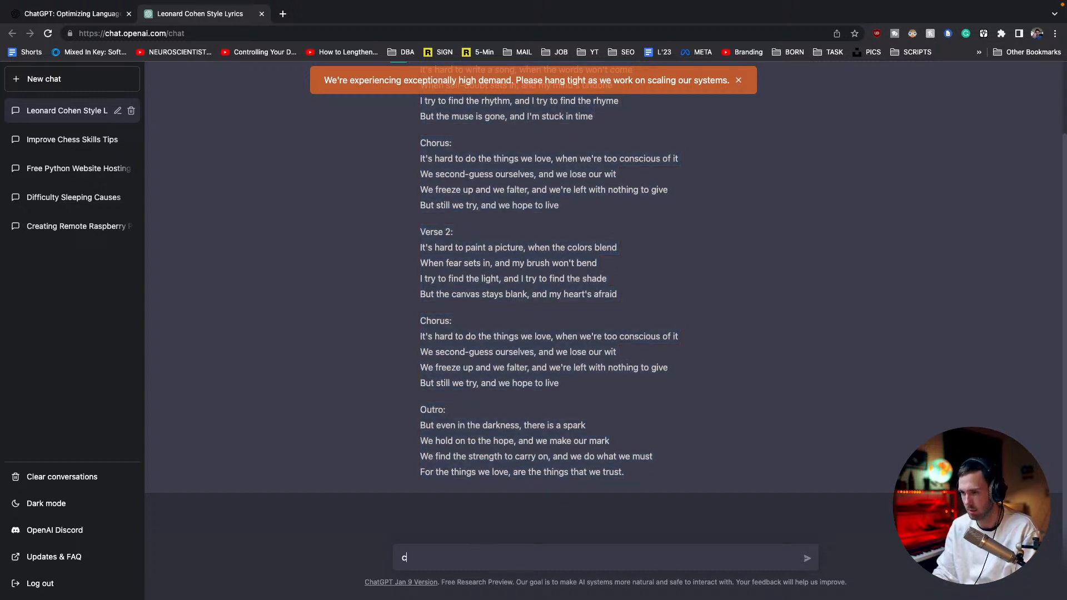
pyautogui.write('an you w')
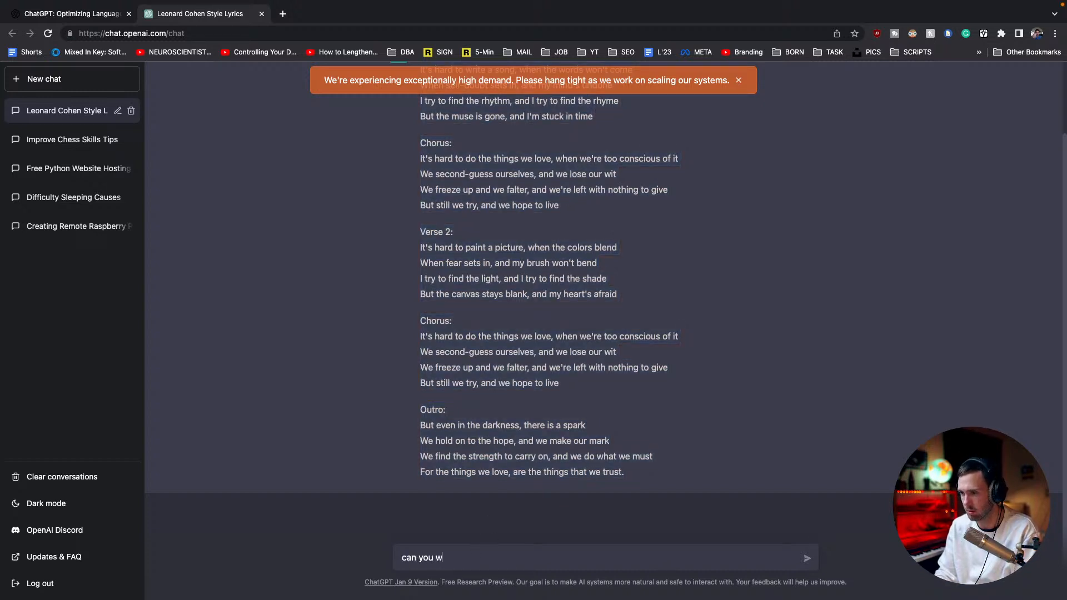
pyautogui.write('rite another versio')
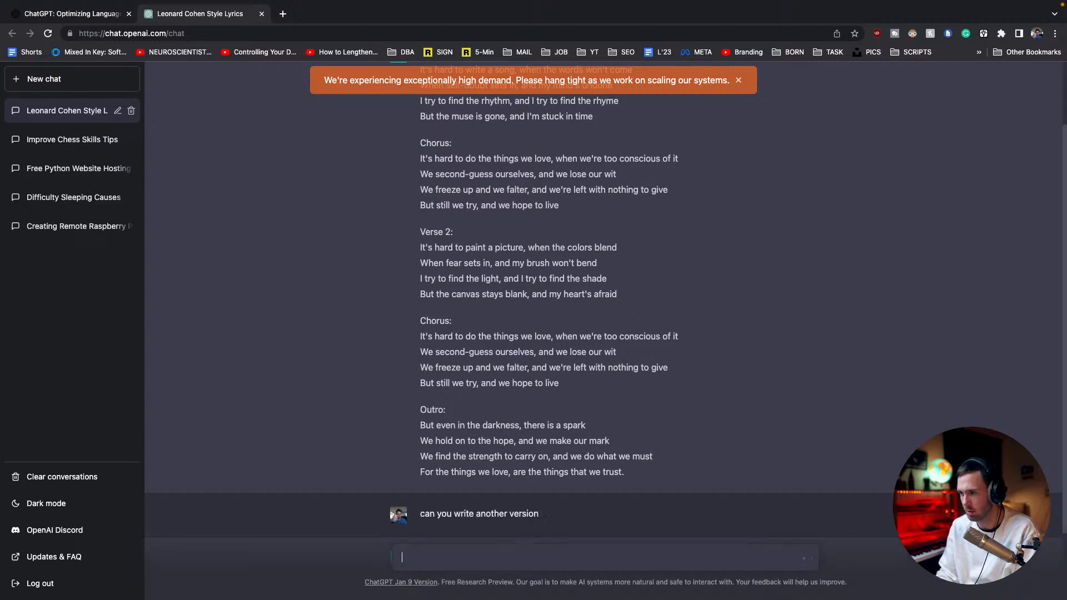
pyautogui.press('Return')
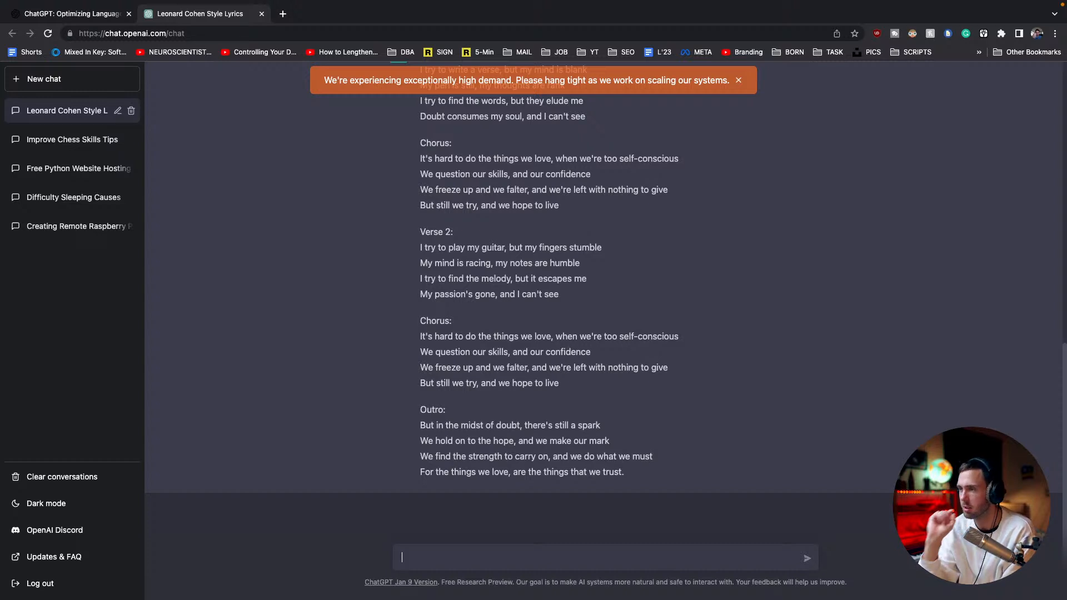
# Select both generated lyric versions, from the last outro line up to the first Verse 1, and copy them
pyautogui.moveTo(636, 477); pyautogui.dragTo(421, 146)
pyautogui.scroll(6, 557, 274)
pyautogui.scroll(4, 500, 250)
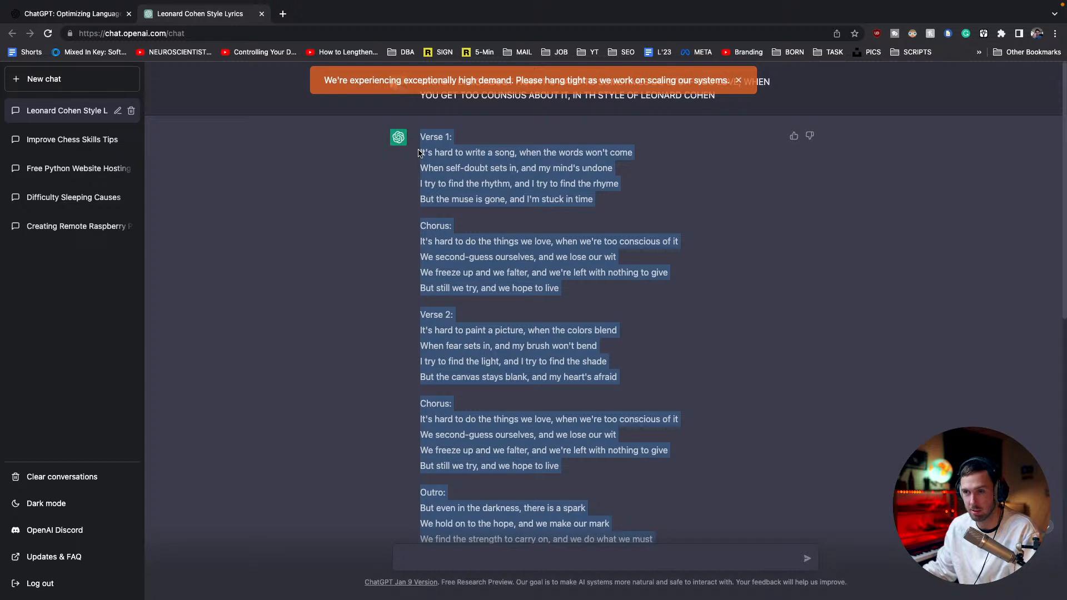
# Open Google Drive in a new browser tab and create a blank Google Docs document from it
pyautogui.hotkey('ctrl', 't')
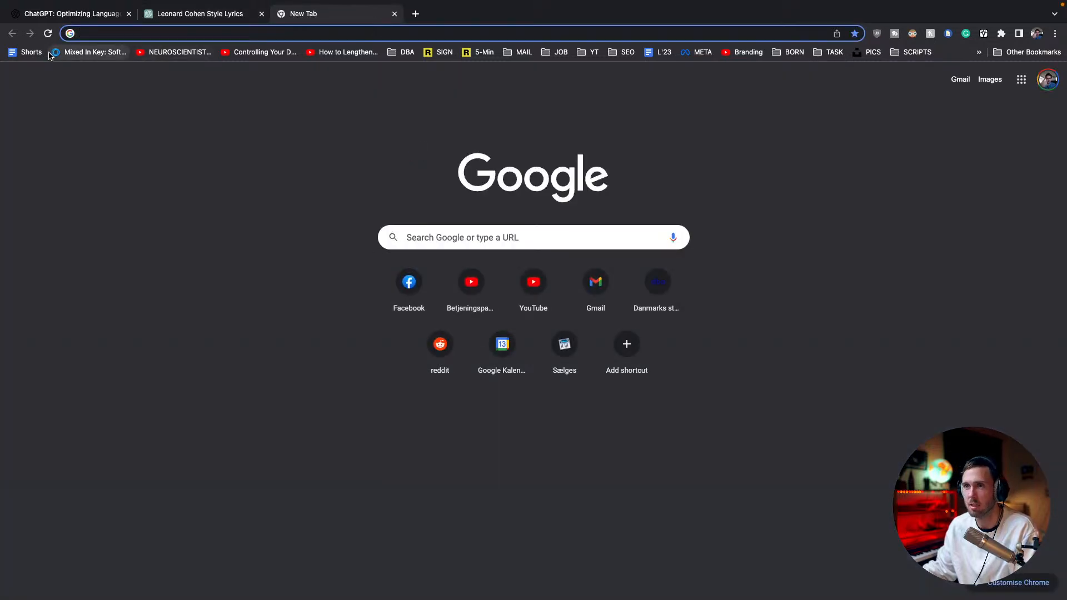
pyautogui.write('dri')
pyautogui.press('Return')
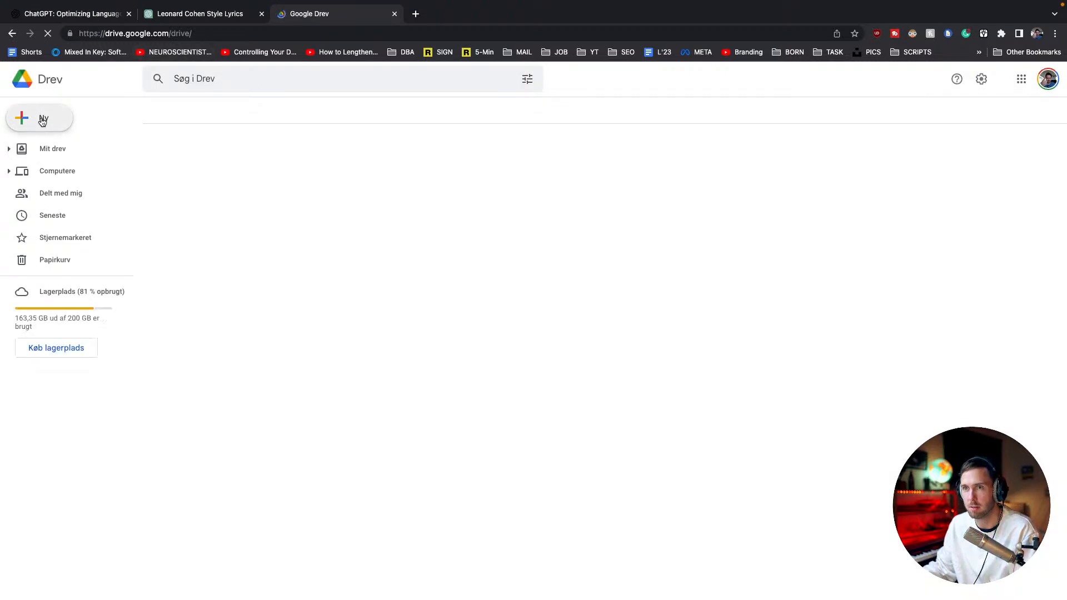
pyautogui.click(40, 119)
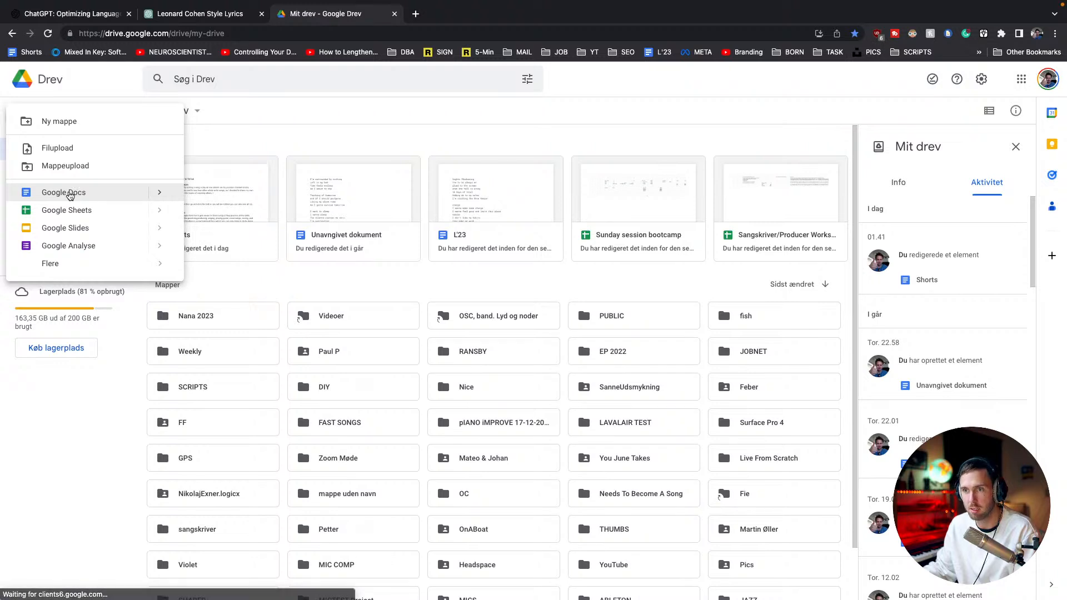
pyautogui.click(63, 192)
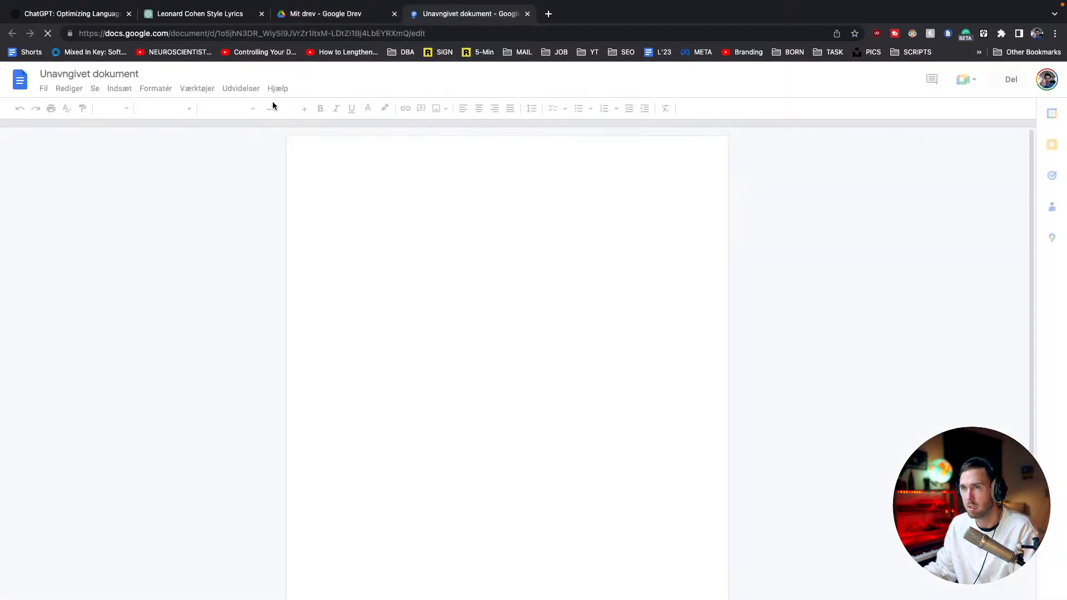
# Search Google in a new browser tab for "google docs, link to a new doc"
pyautogui.hotkey('ctrl', 't')
pyautogui.write('googl')
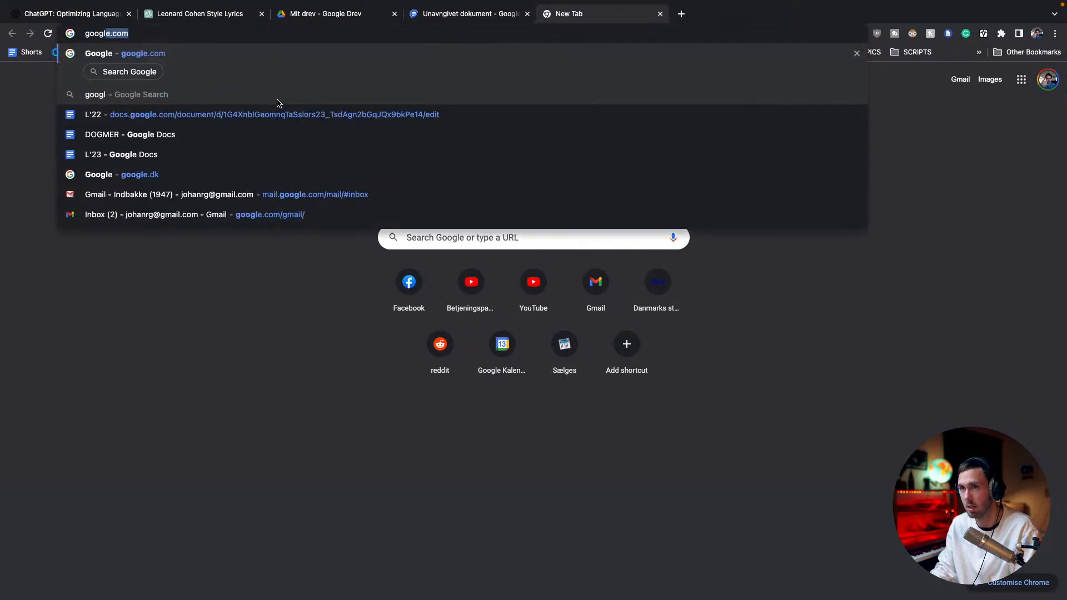
pyautogui.write('e docs, link to a new')
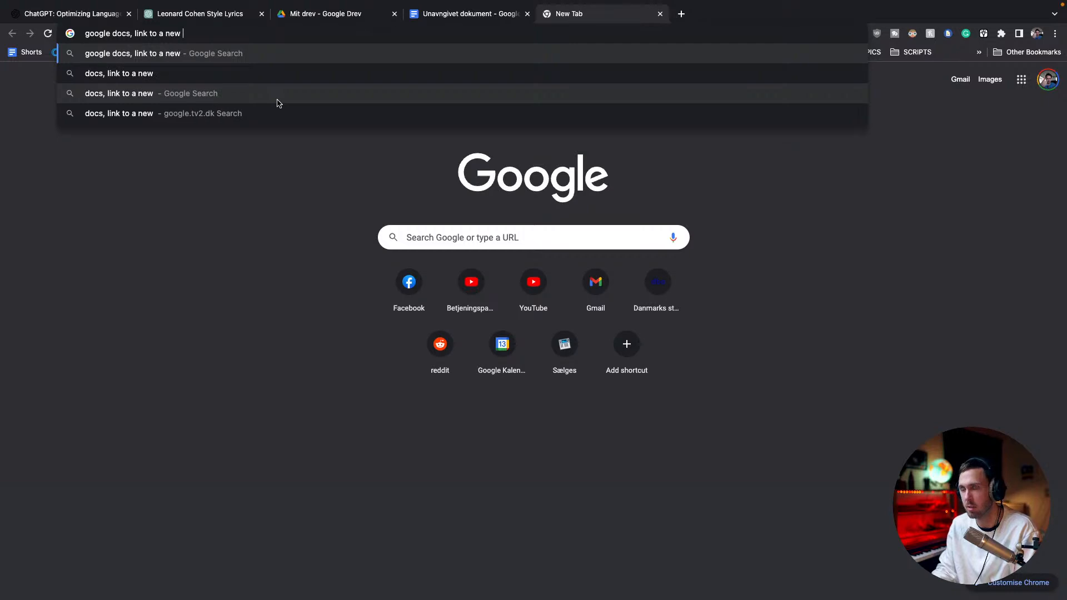
pyautogui.write(' doc')
pyautogui.press('Return')
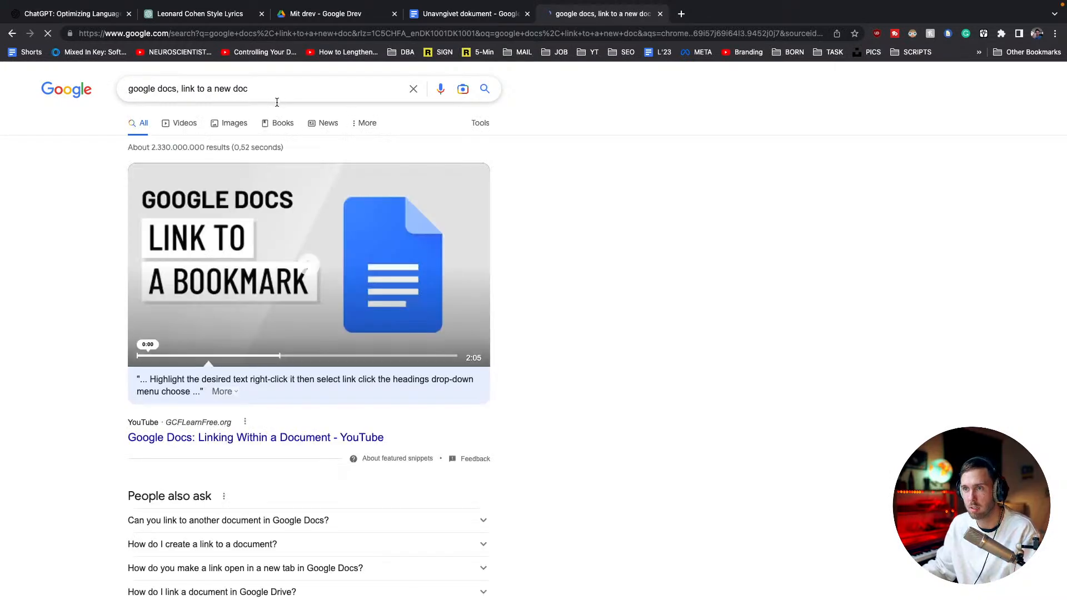
# Open the "Use shortcuts to create new files" support result and look up the URLs for creating a new file
pyautogui.scroll(-3, 294, 375)
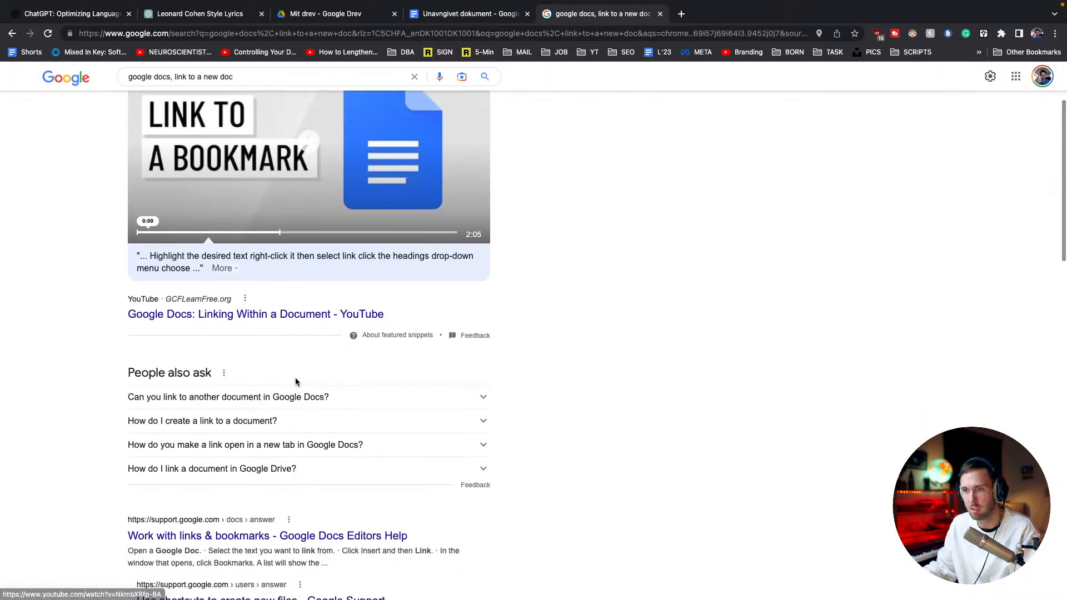
pyautogui.scroll(-3, 300, 405)
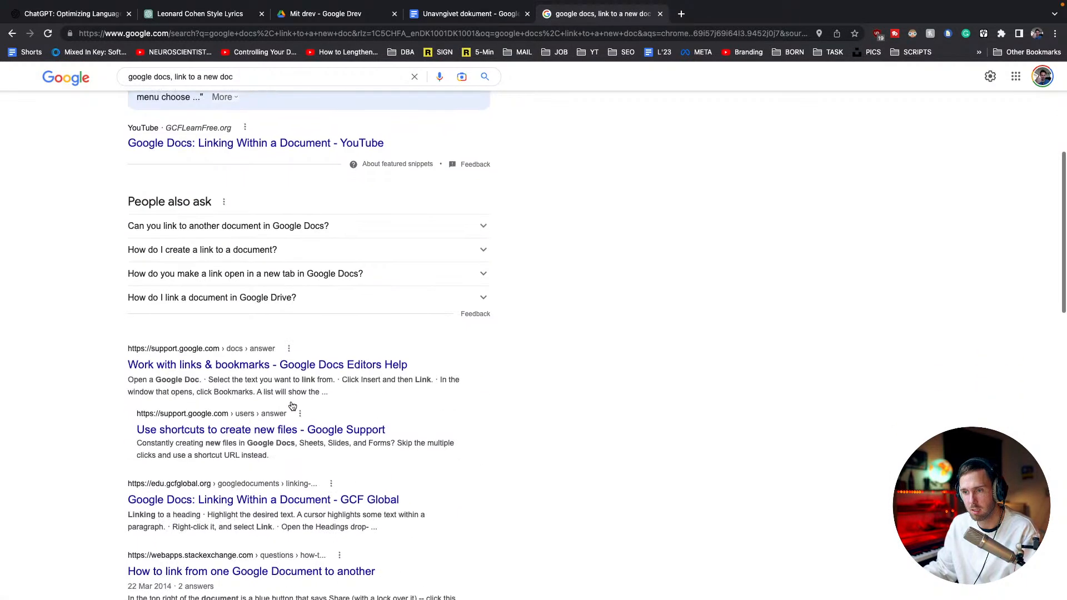
pyautogui.keyDown('super'); pyautogui.click(282, 432); pyautogui.keyUp('super')
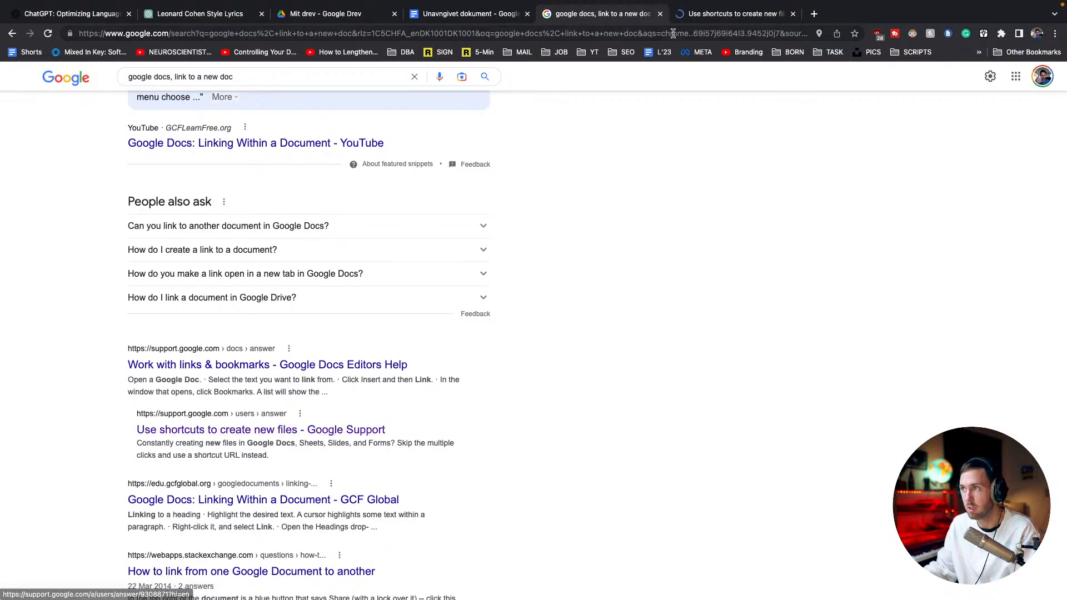
pyautogui.click(722, 14)
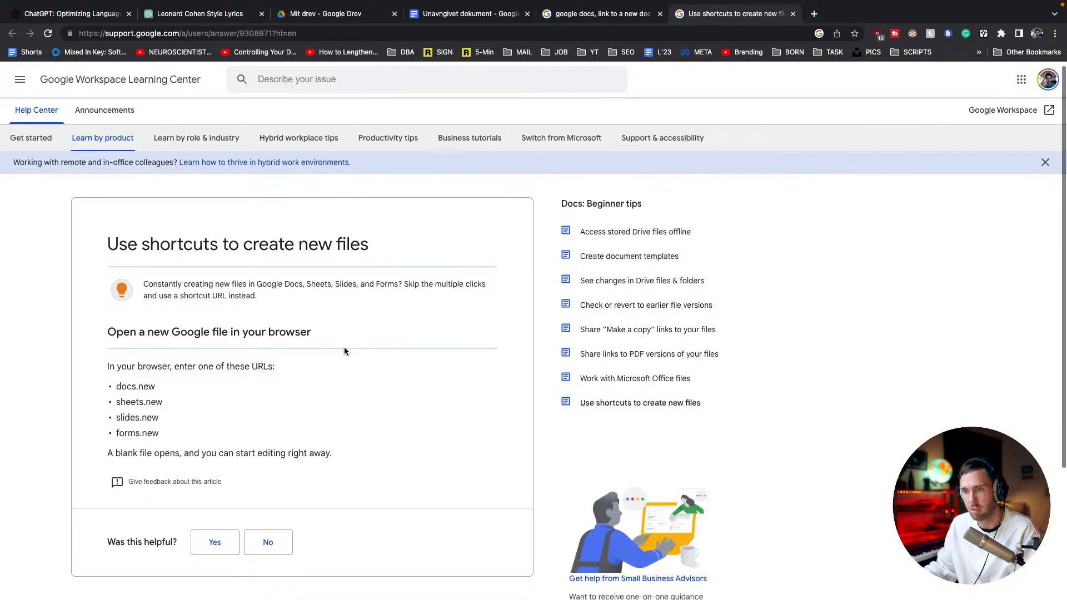
pyautogui.scroll(-1, 344, 351)
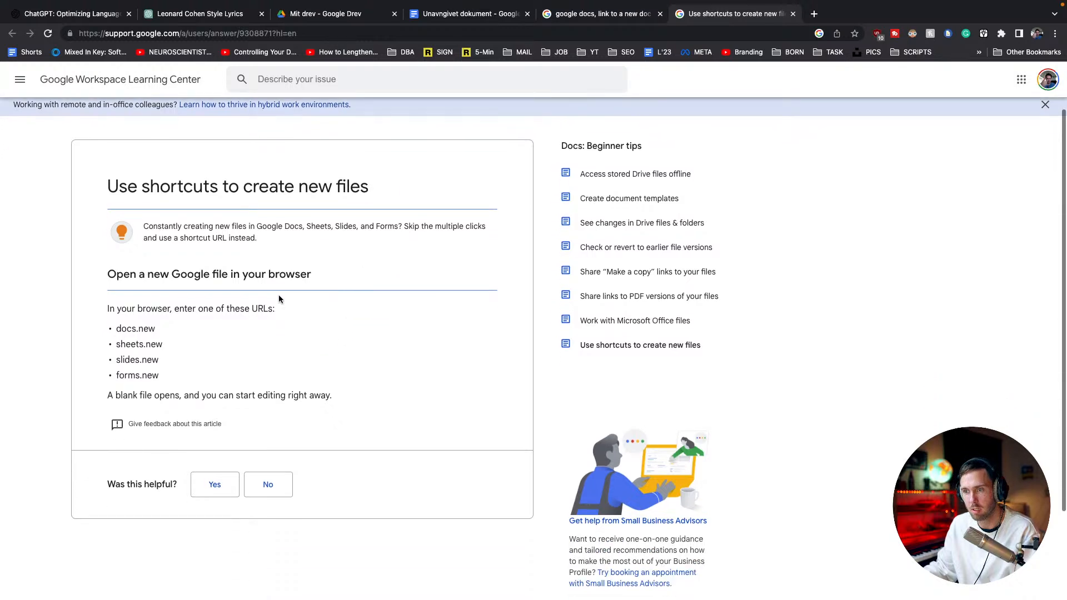
pyautogui.tripleClick(225, 310)
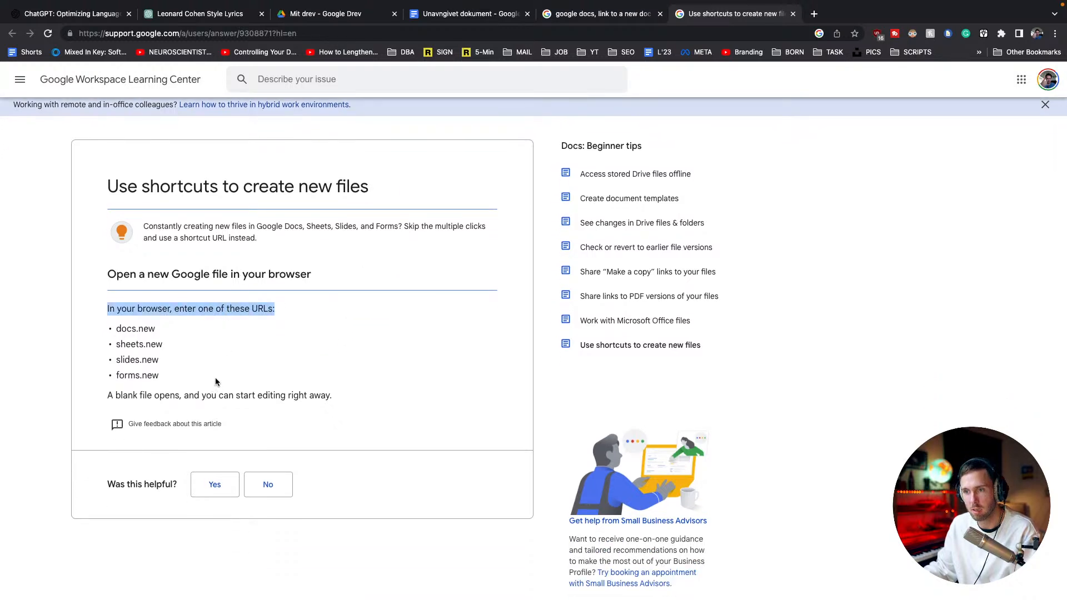
# Create a blank document through docs.new, and close the earlier untitled document, the Google search and the support article
pyautogui.press('super+t')
pyautogui.write('doc')
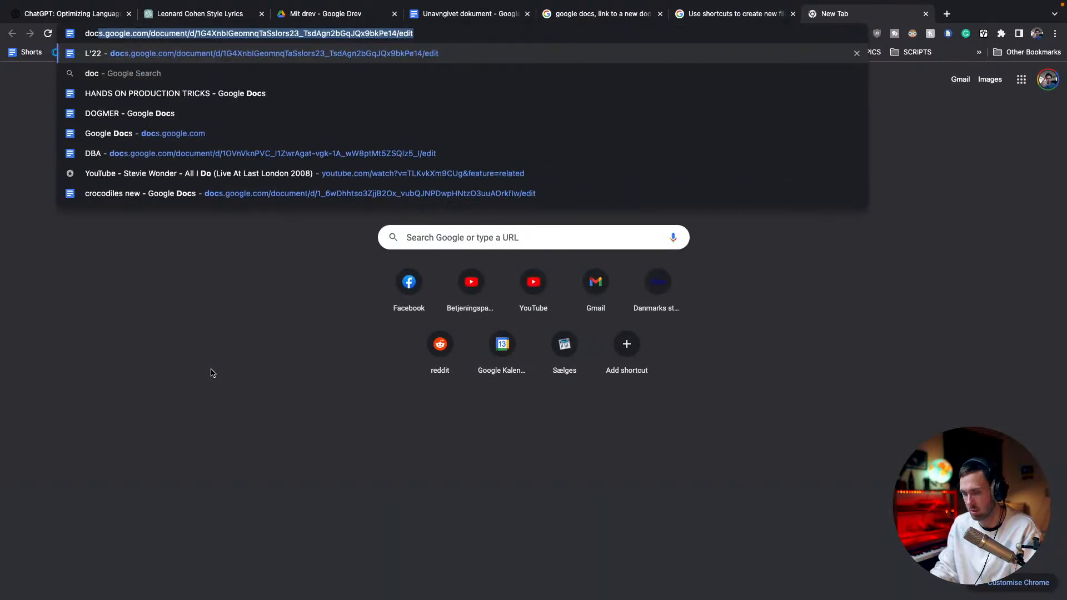
pyautogui.write('s.new')
pyautogui.press('Return')
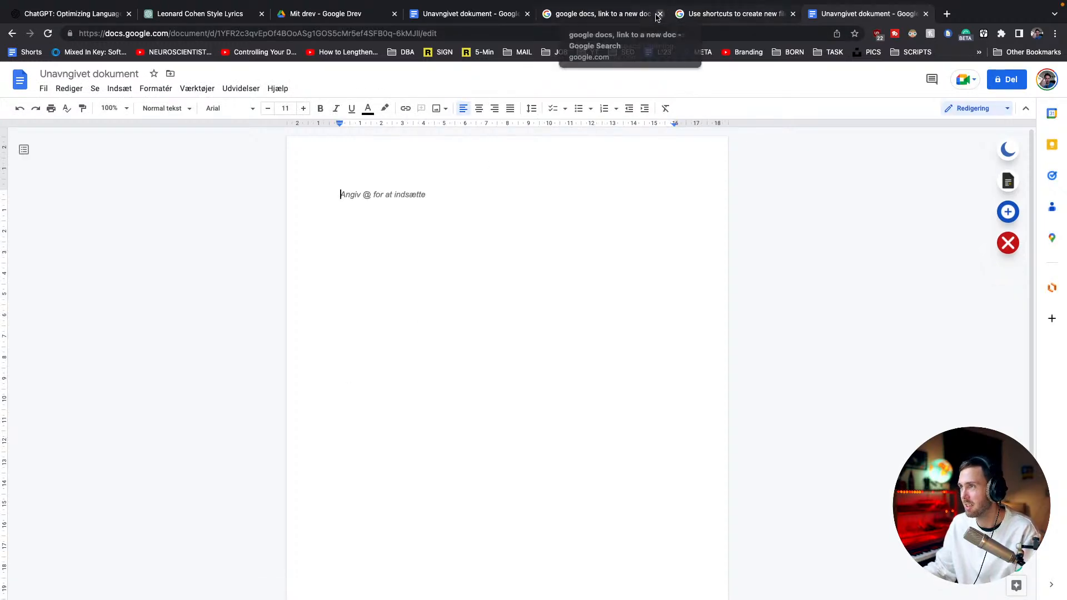
pyautogui.click(527, 14)
pyautogui.click(527, 14)
pyautogui.click(527, 14)
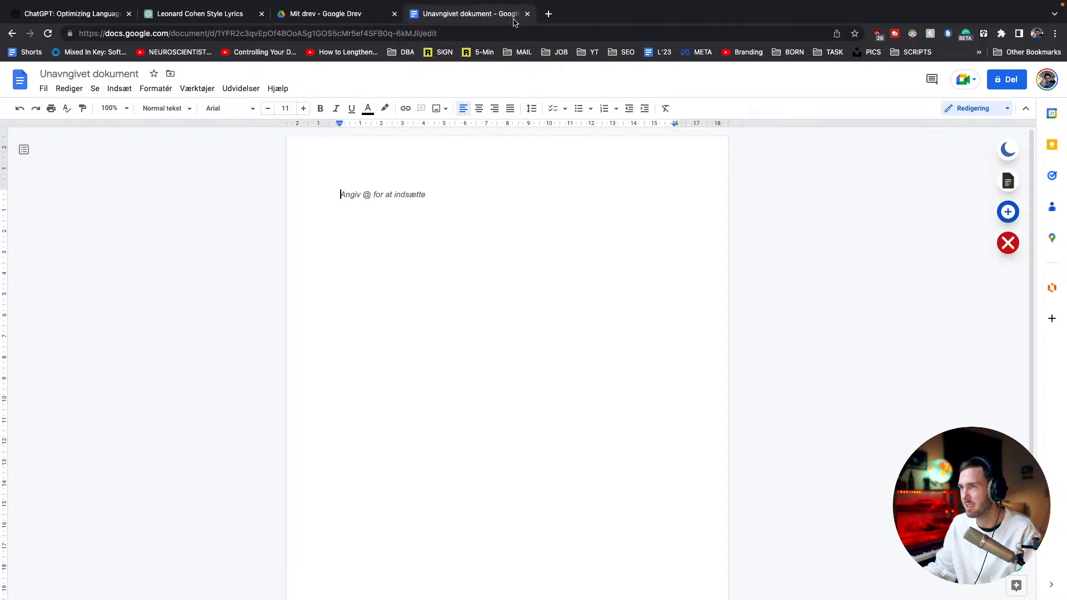
pyautogui.press('super+v')
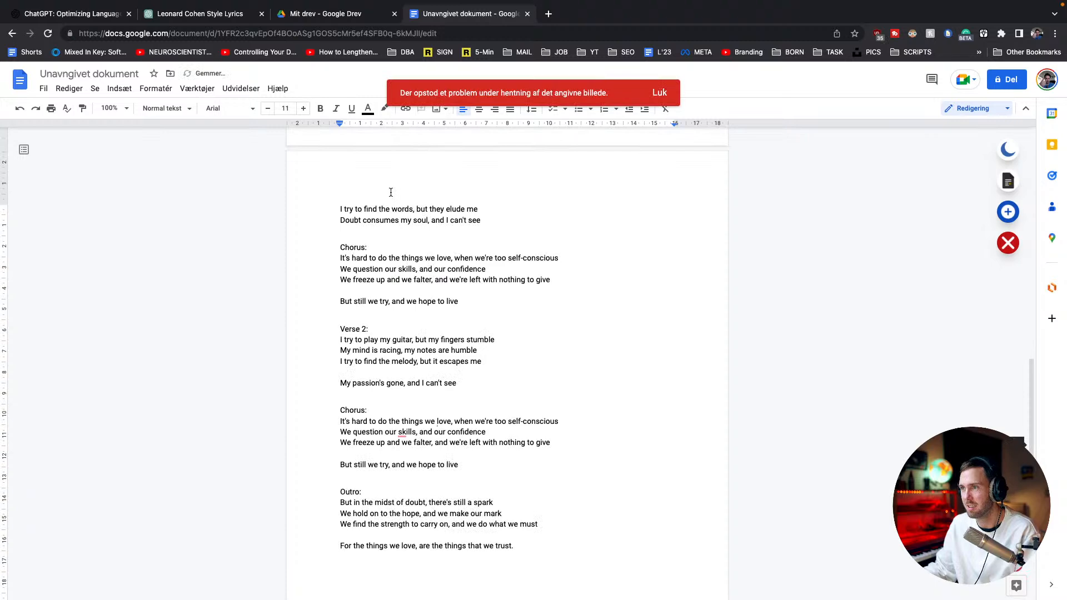
pyautogui.scroll(5, 393, 198)
pyautogui.press('super+z')
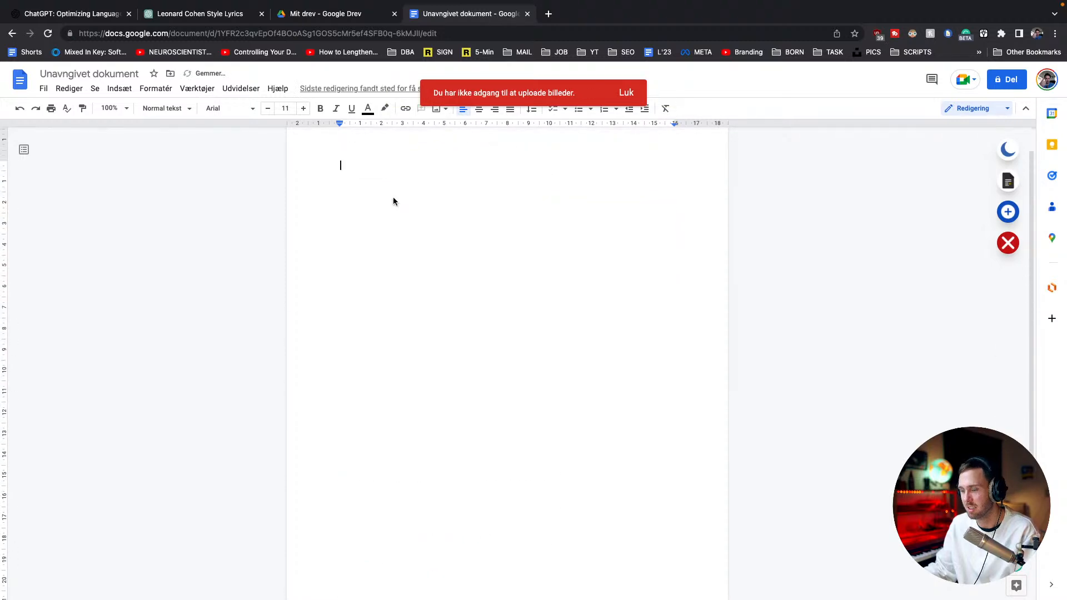
# Paste the copied lyrics without formatting and break the first chorus line before "when we're too conscious of it"
pyautogui.press('super+shift+v')
pyautogui.scroll(10, 394, 198)
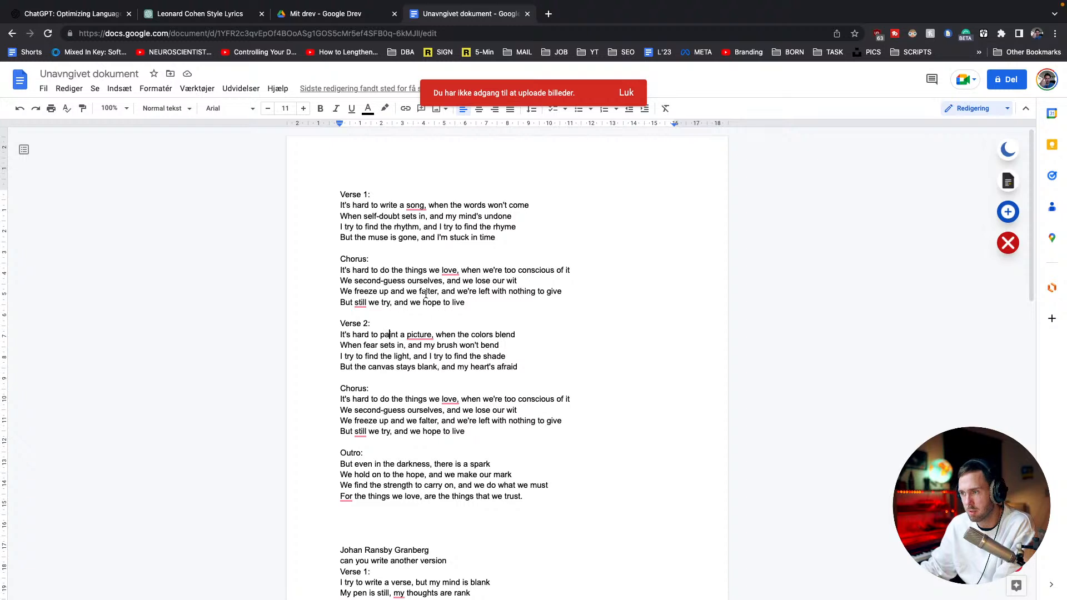
pyautogui.tripleClick(402, 348)
pyautogui.click(410, 272)
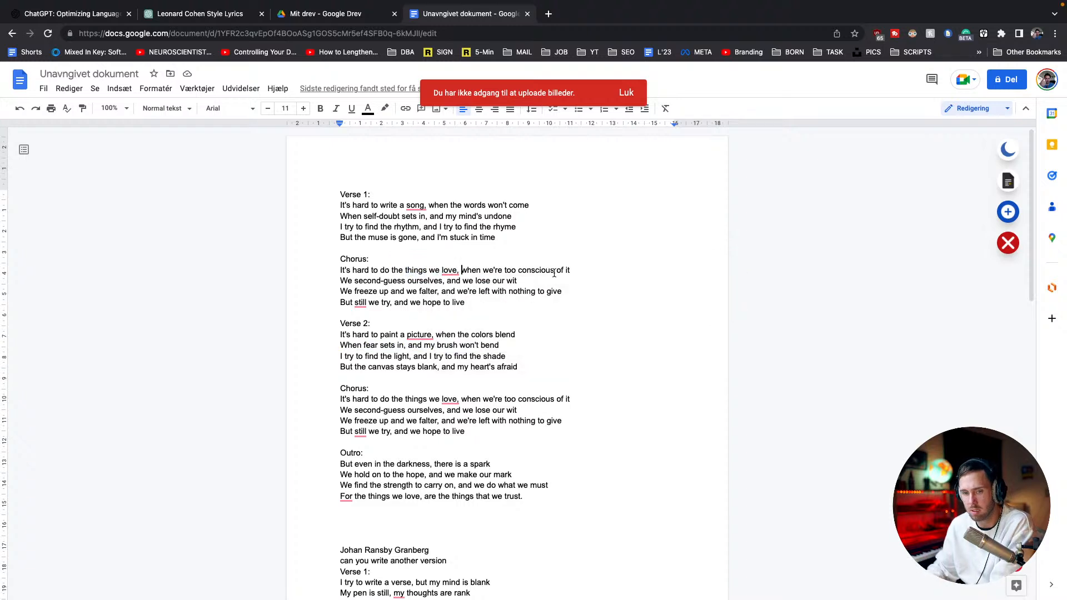
pyautogui.press('Return')
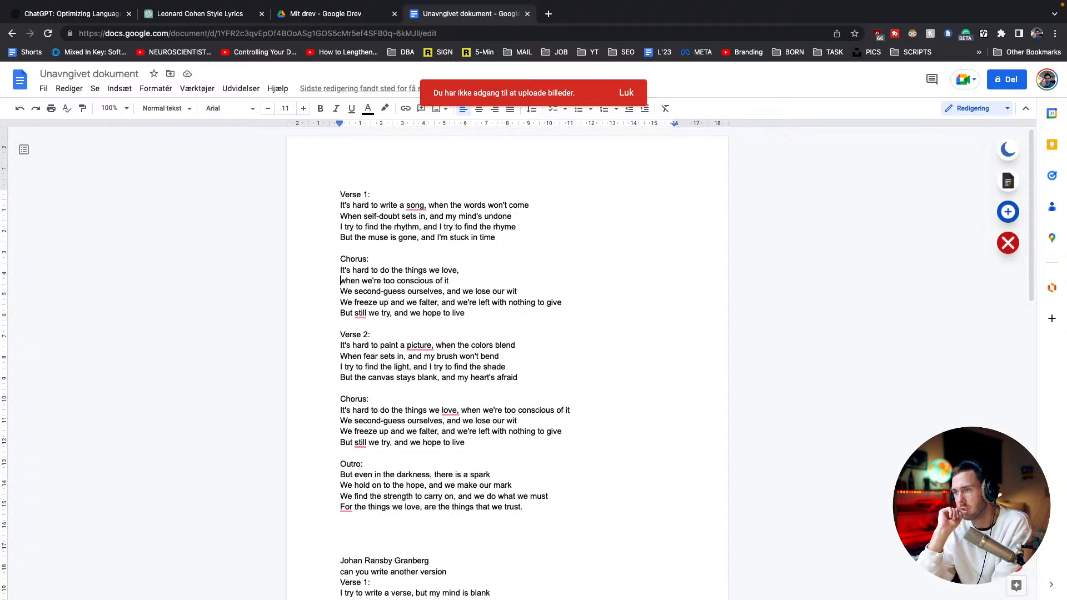
# Return to ChatGPT, dismiss the high-demand notice and ask "Can you write the first version but as and I instead of we?"
pyautogui.click(228, 14)
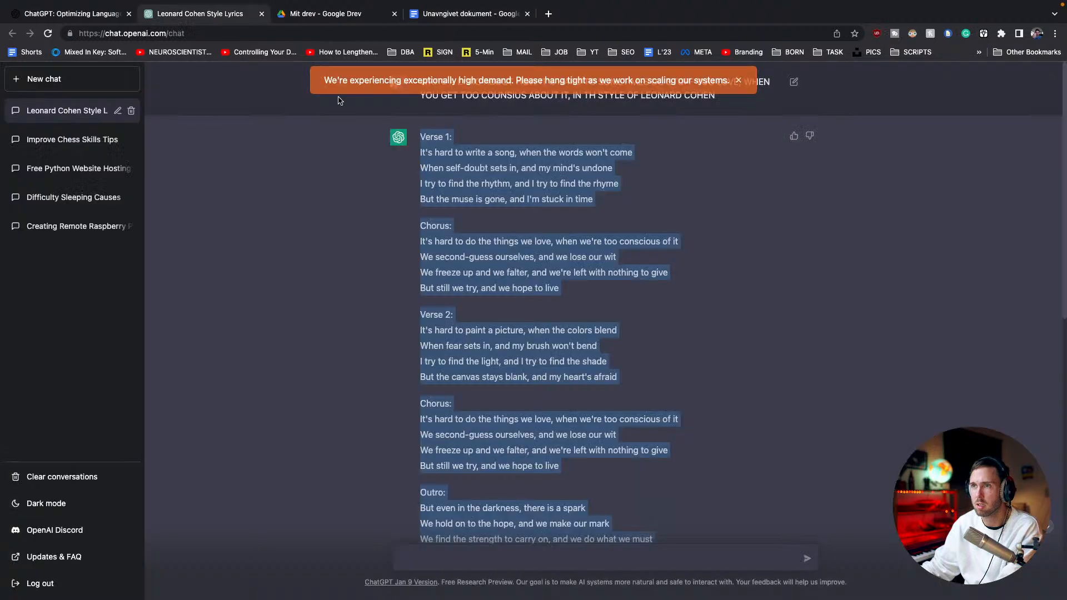
pyautogui.click(503, 265)
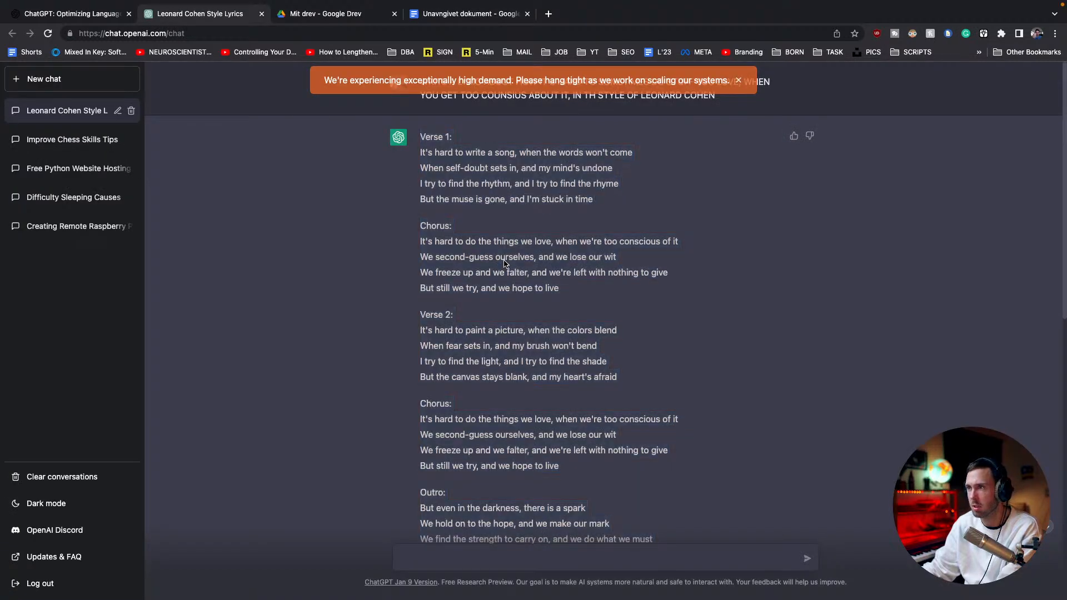
pyautogui.click(739, 81)
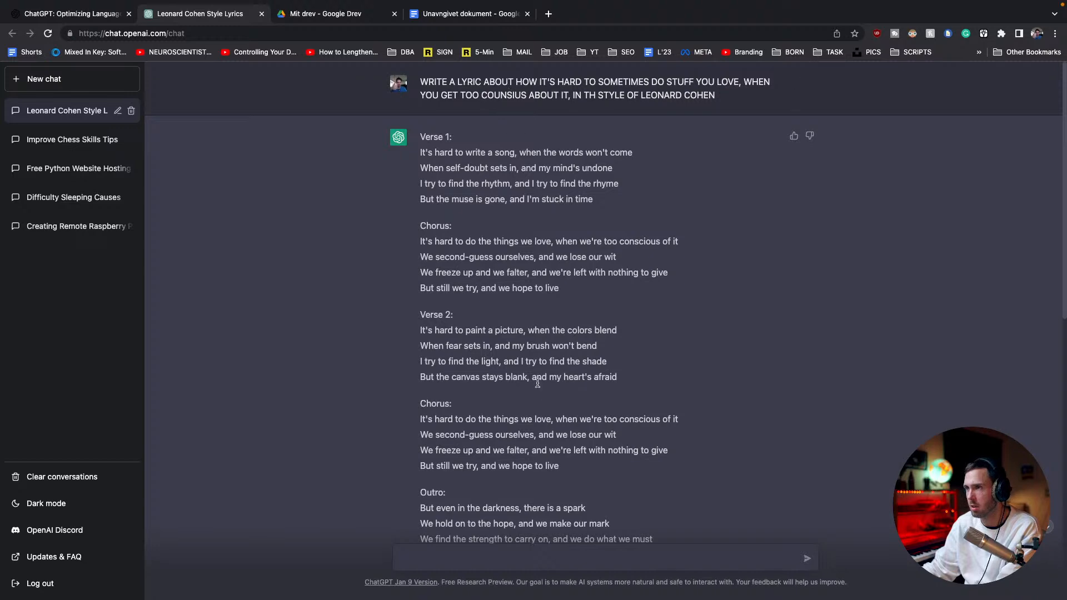
pyautogui.scroll(-2, 526, 405)
pyautogui.scroll(1, 527, 411)
pyautogui.click(505, 557)
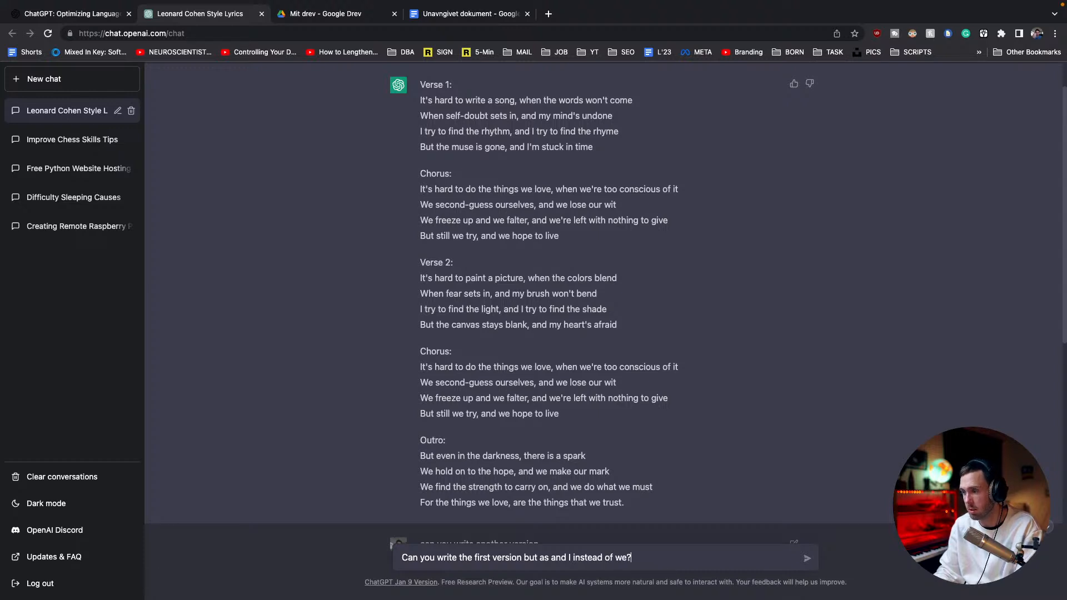
pyautogui.press('Return')
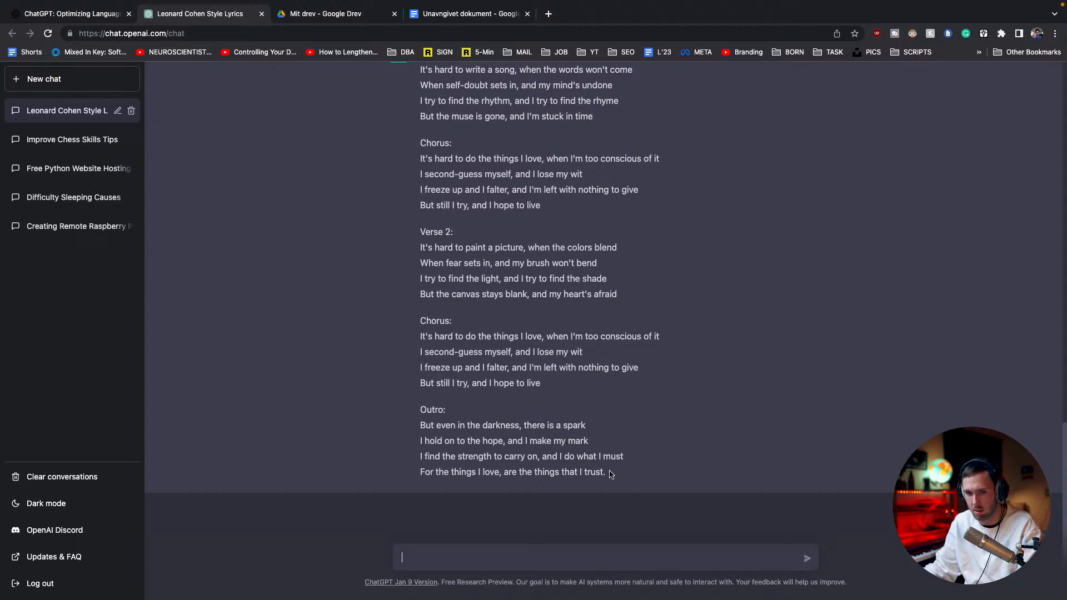
# Copy the whole rewritten first-person lyric and replace the entire content of the Google Docs document with it
pyautogui.moveTo(608, 473); pyautogui.dragTo(422, 204)
pyautogui.press('super+c')
pyautogui.click(468, 14)
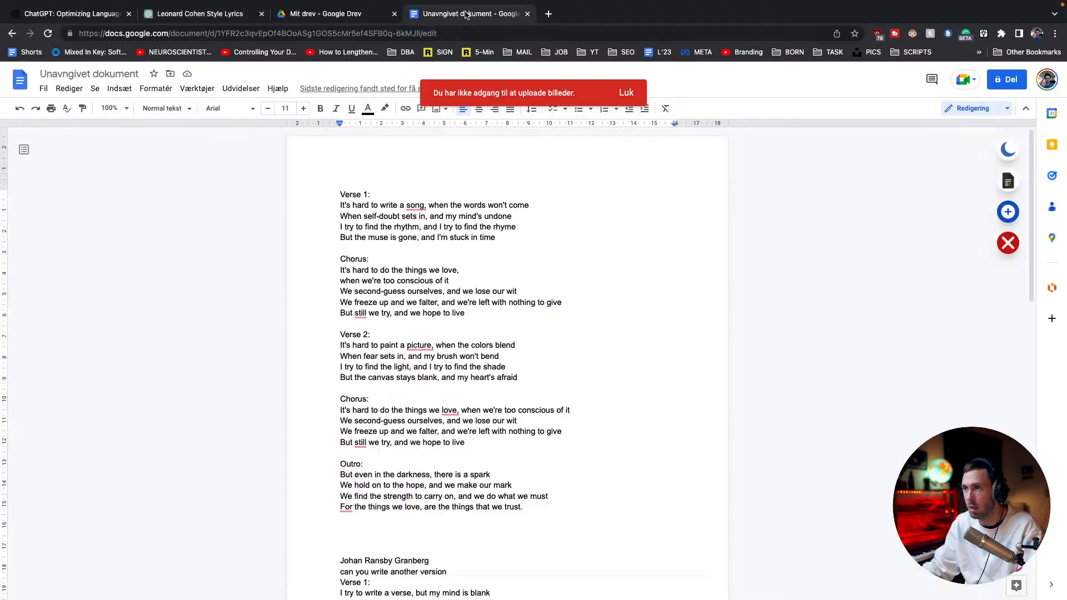
pyautogui.press('super+a')
pyautogui.press('super+v')
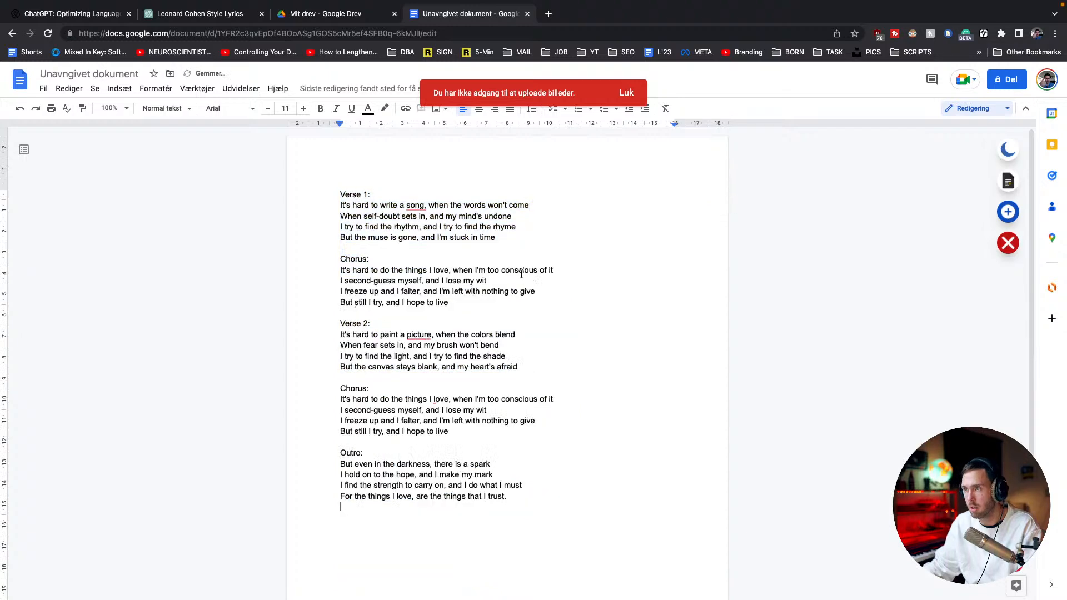
# Set the entire lyrics text to size 13 in the Roboto Mono font, Normal weight
pyautogui.press('super+a')
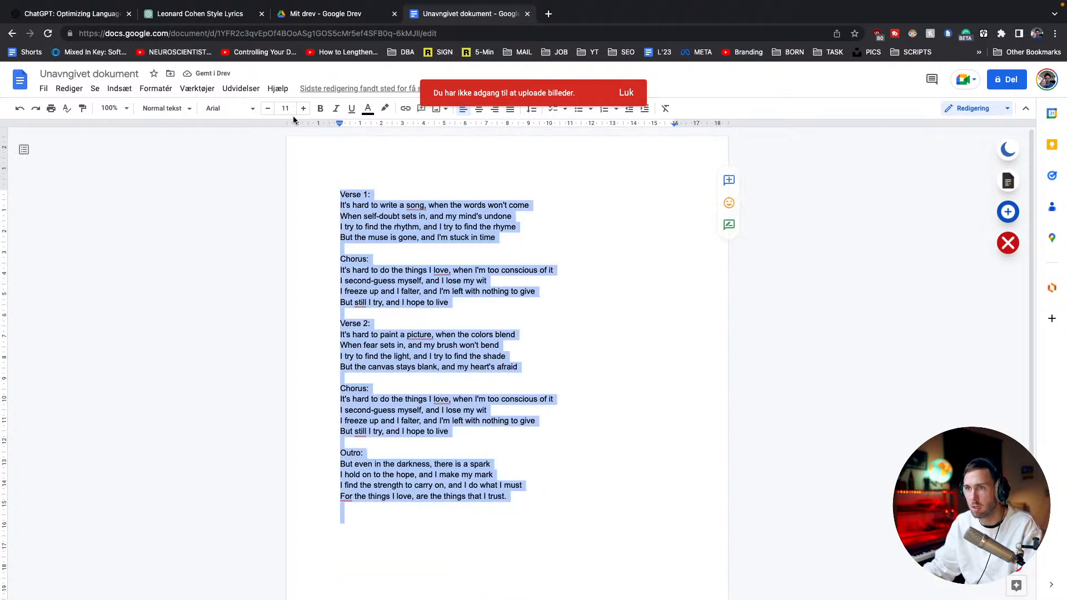
pyautogui.click(303, 108)
pyautogui.click(304, 108)
pyautogui.click(254, 110)
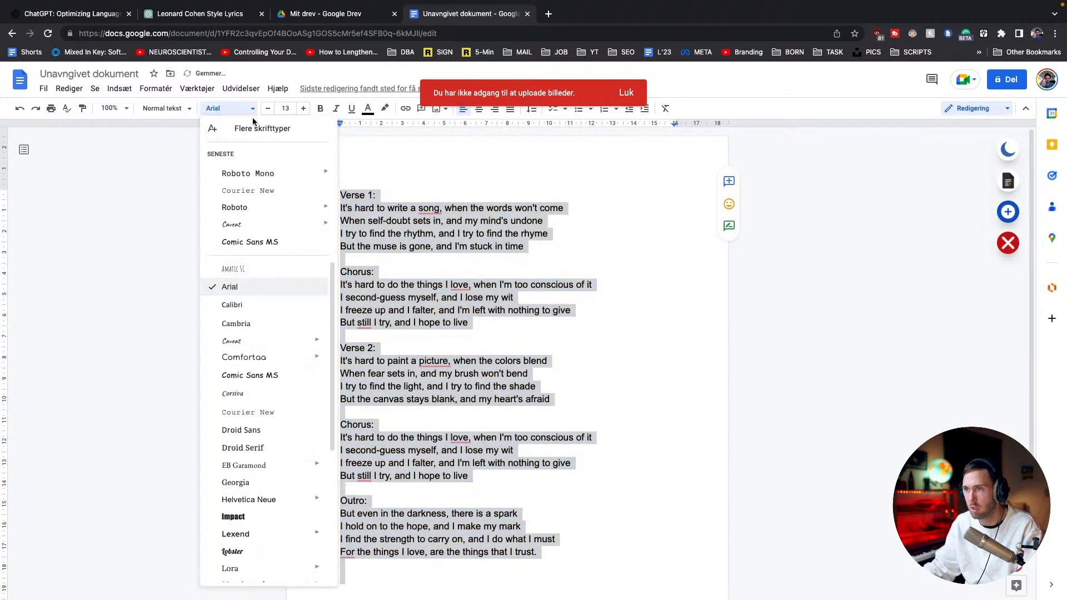
pyautogui.moveTo(328, 179)
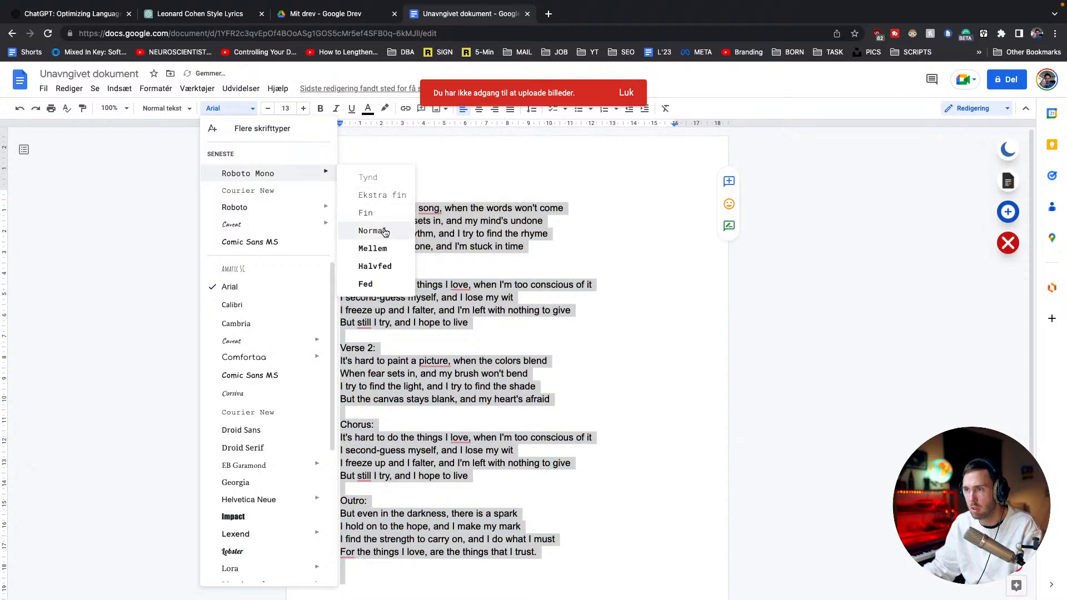
pyautogui.click(367, 231)
pyautogui.click(452, 261)
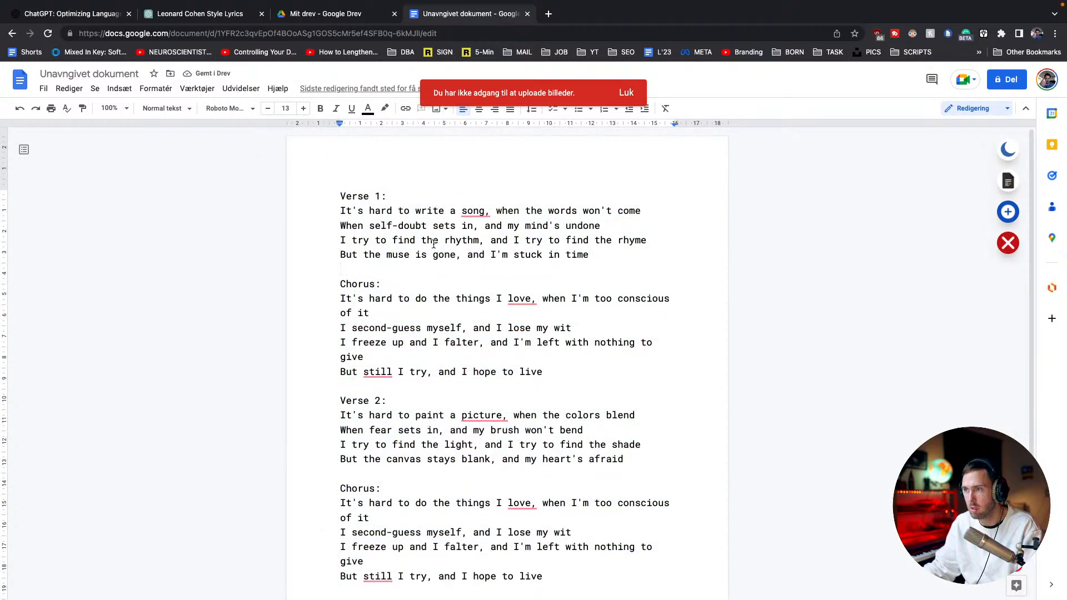
# Switch to Ableton Live and play the green 16-bar clip on the LABS track
pyautogui.hotkey('ctrl', 'Left')
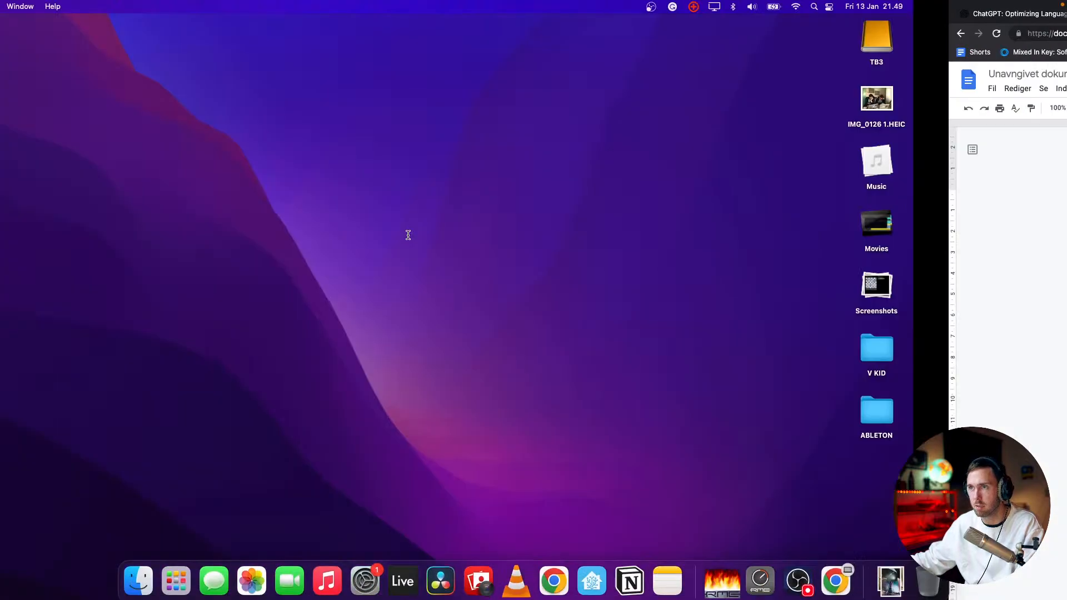
pyautogui.hotkey('ctrl', 'Right')
pyautogui.hotkey('ctrl', 'Right')
pyautogui.press('space')
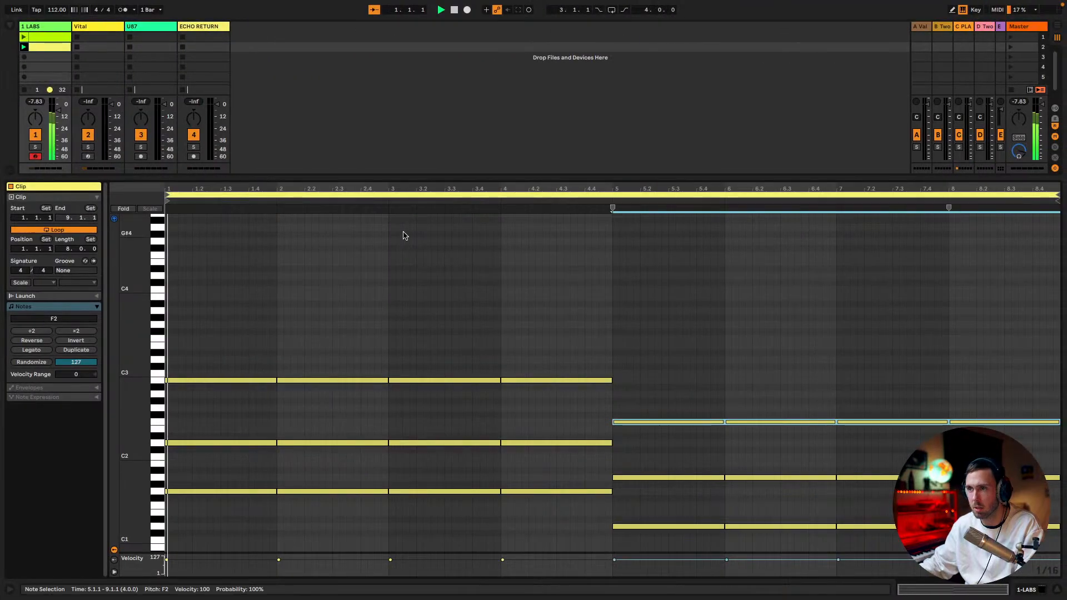
pyautogui.click(39, 39)
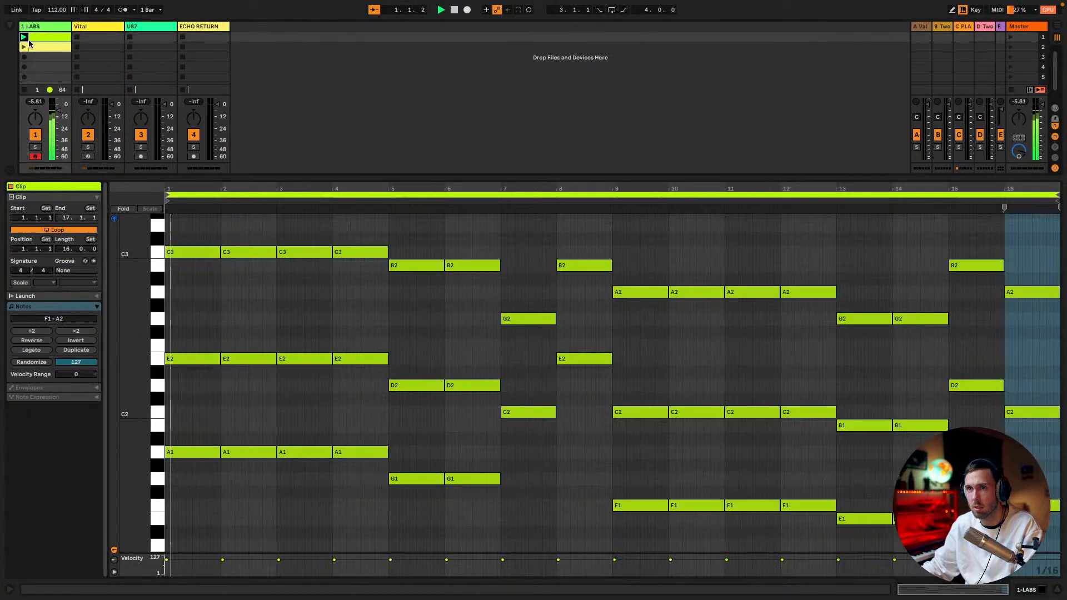
pyautogui.press('Tab')
pyautogui.press('Tab')
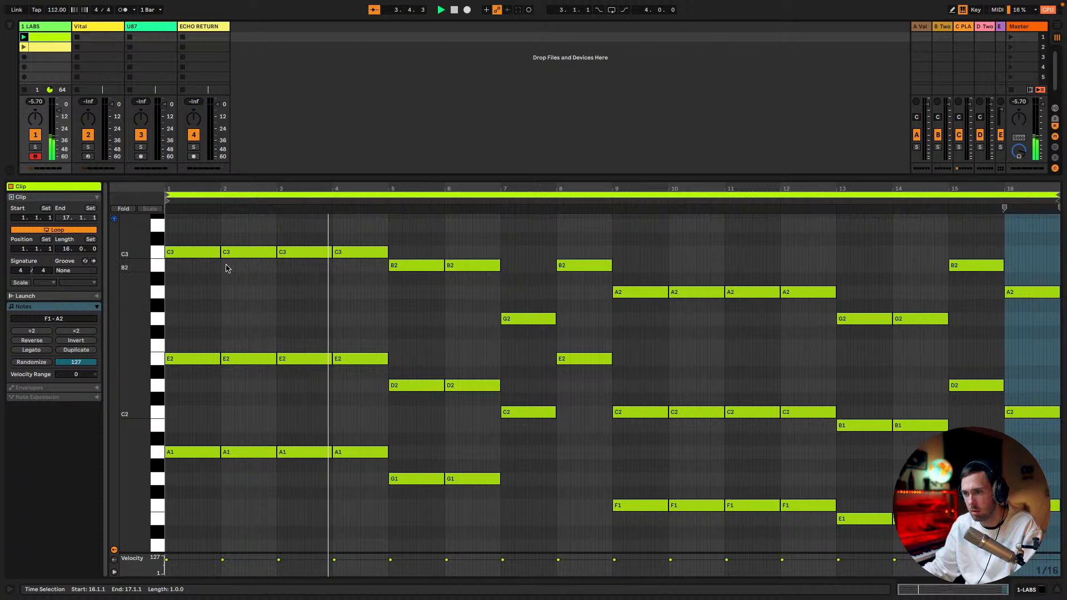
# Place the green LABS clip at bar 1 of the arrangement on the LABS track and extend it to bar 33
pyautogui.press('Tab')
pyautogui.moveTo(138, 88); pyautogui.dragTo(252, 81)
pyautogui.press('Tab')
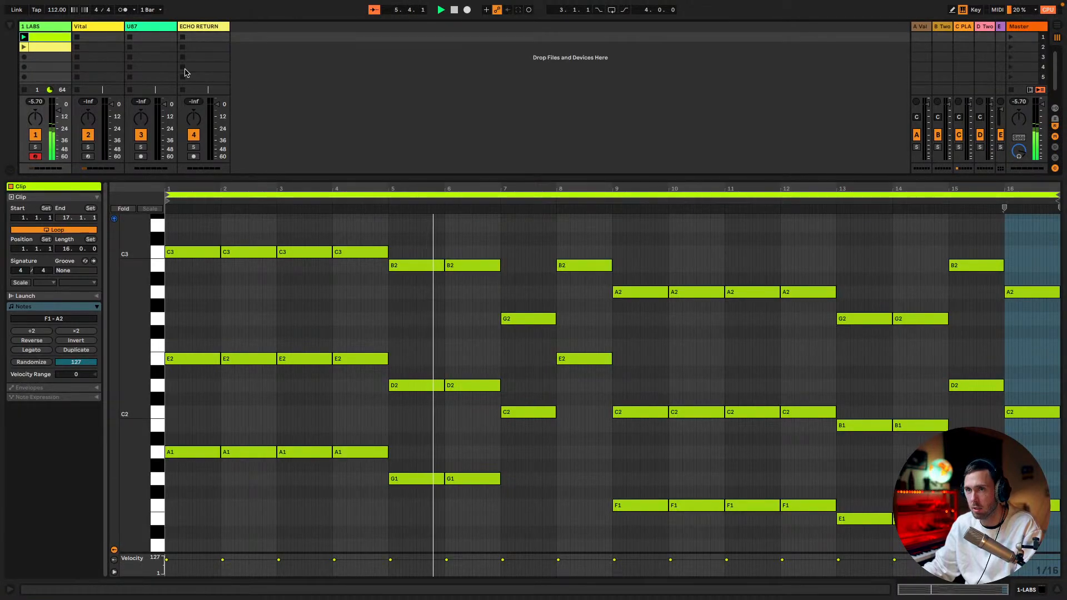
pyautogui.press('Tab')
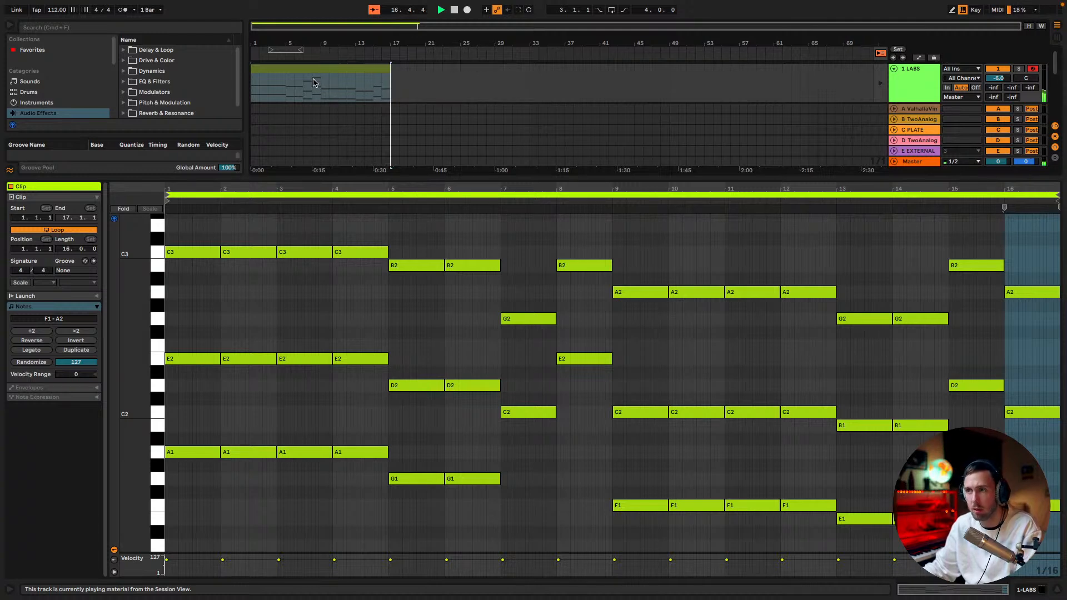
pyautogui.moveTo(384, 71); pyautogui.dragTo(525, 108)
# Add the yellow two-chord clip to the LABS track's arrangement at bar 33, enlarge the arrangement area and extend the clip to bar 49
pyautogui.press('Tab')
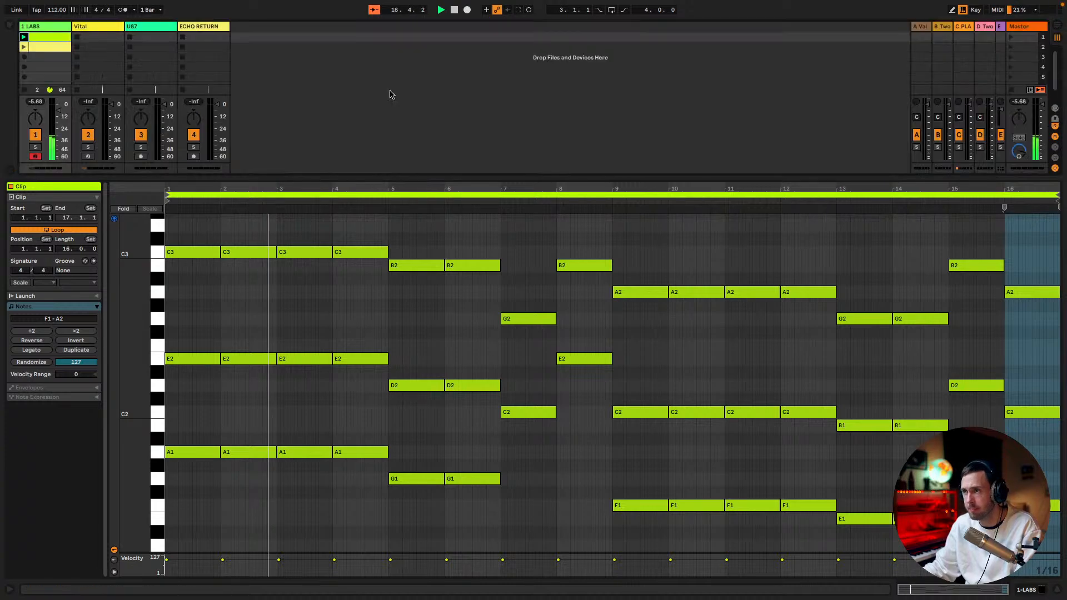
pyautogui.press('Tab')
pyautogui.moveTo(55, 46); pyautogui.dragTo(533, 89)
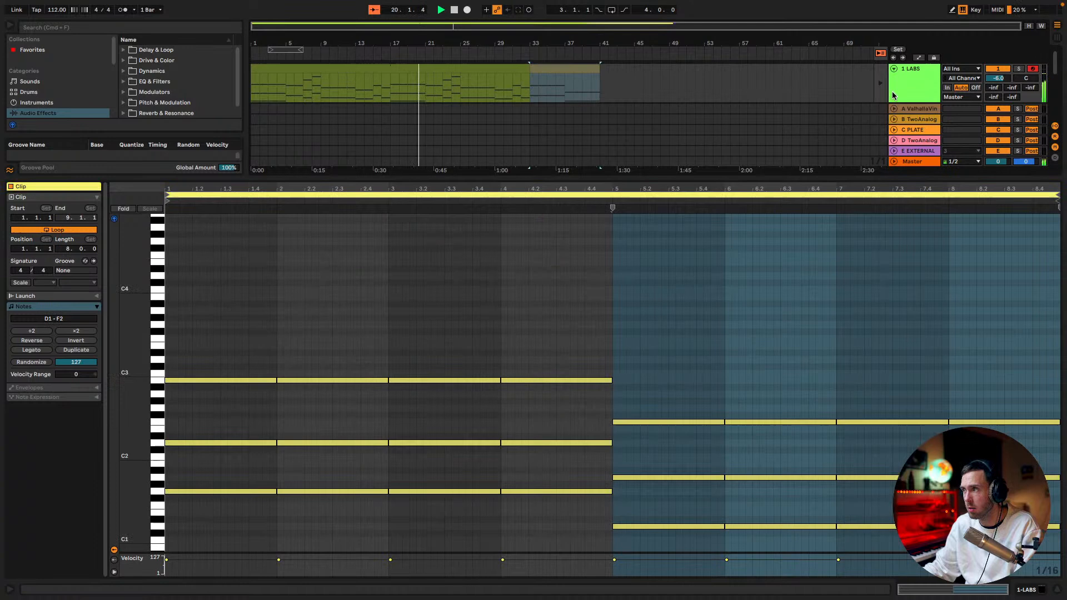
pyautogui.click(635, 185)
pyautogui.moveTo(619, 174); pyautogui.dragTo(636, 302)
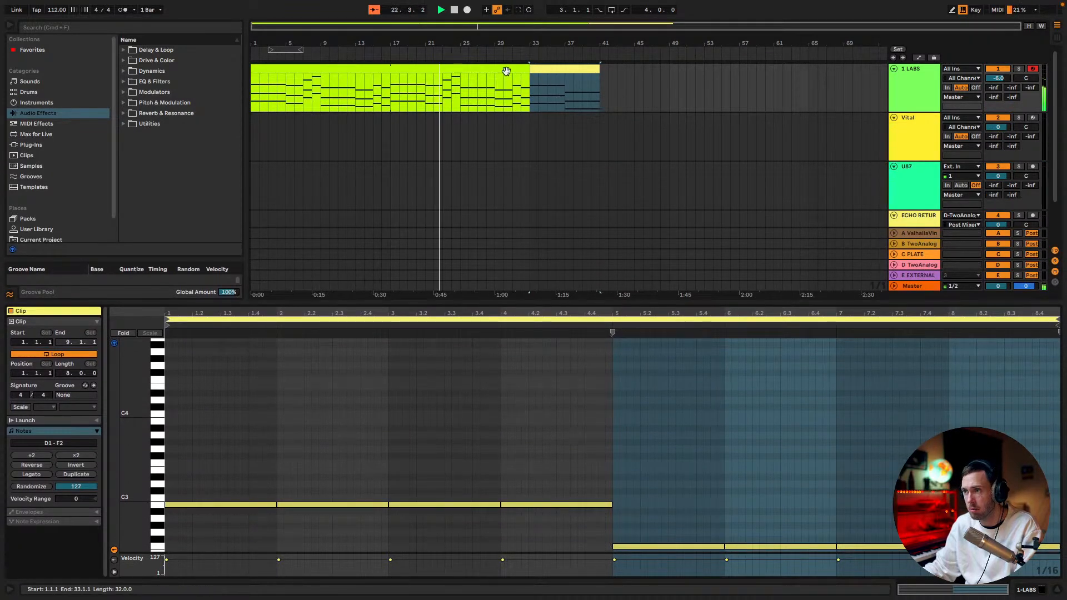
pyautogui.moveTo(594, 72); pyautogui.dragTo(667, 95)
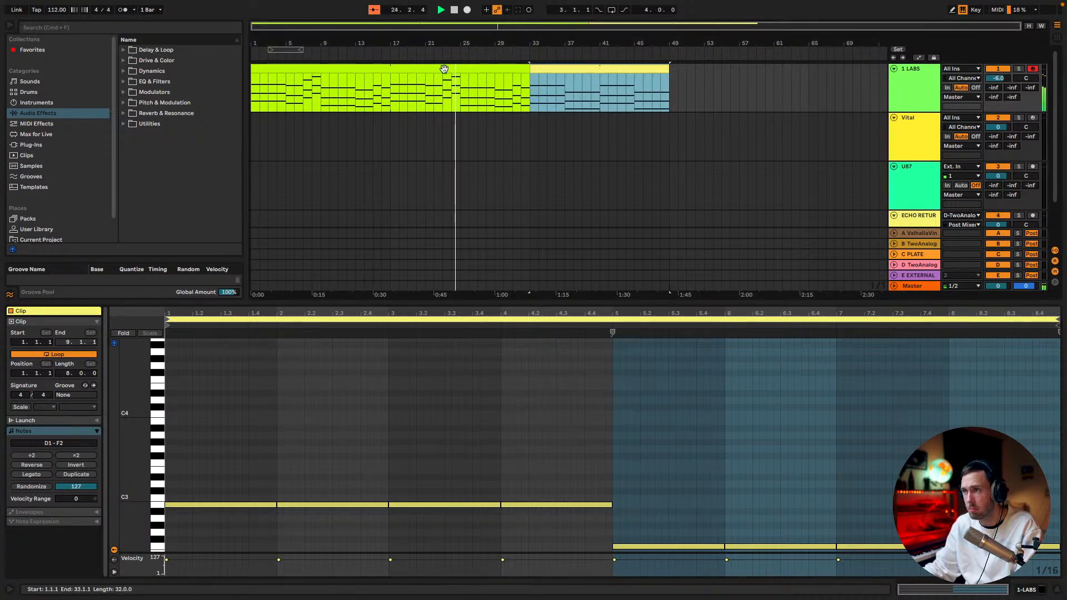
# Duplicate the complete 48-bar verse and chorus arrangement on the LABS track directly behind itself, starting at bar 49
pyautogui.keyDown('shift'); pyautogui.click(415, 69); pyautogui.keyUp('shift')
pyautogui.hotkey('ctrl', 'd')
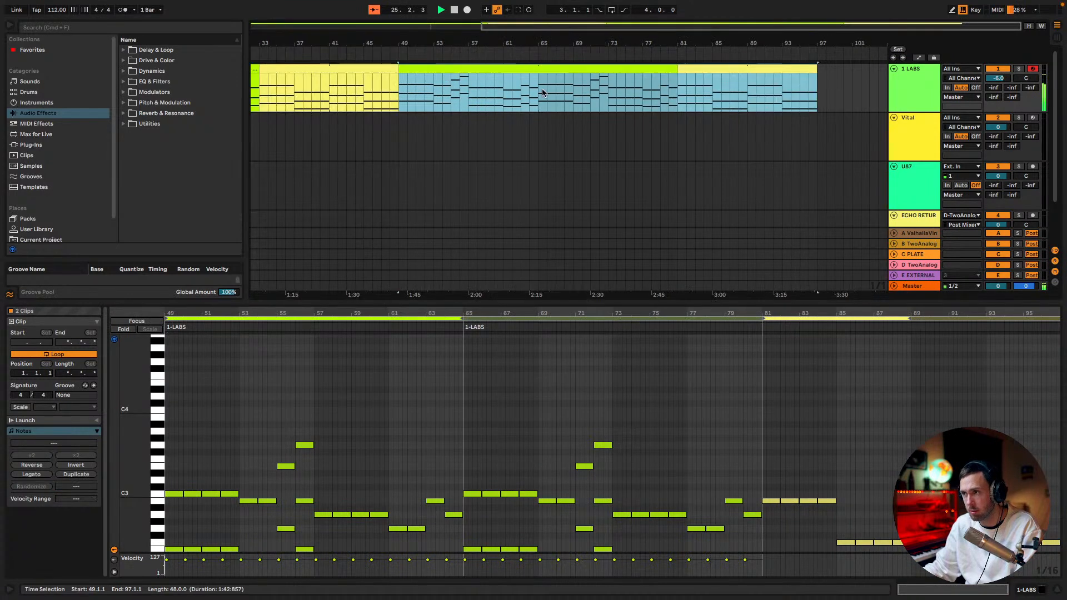
pyautogui.moveTo(537, 30); pyautogui.dragTo(536, 10)
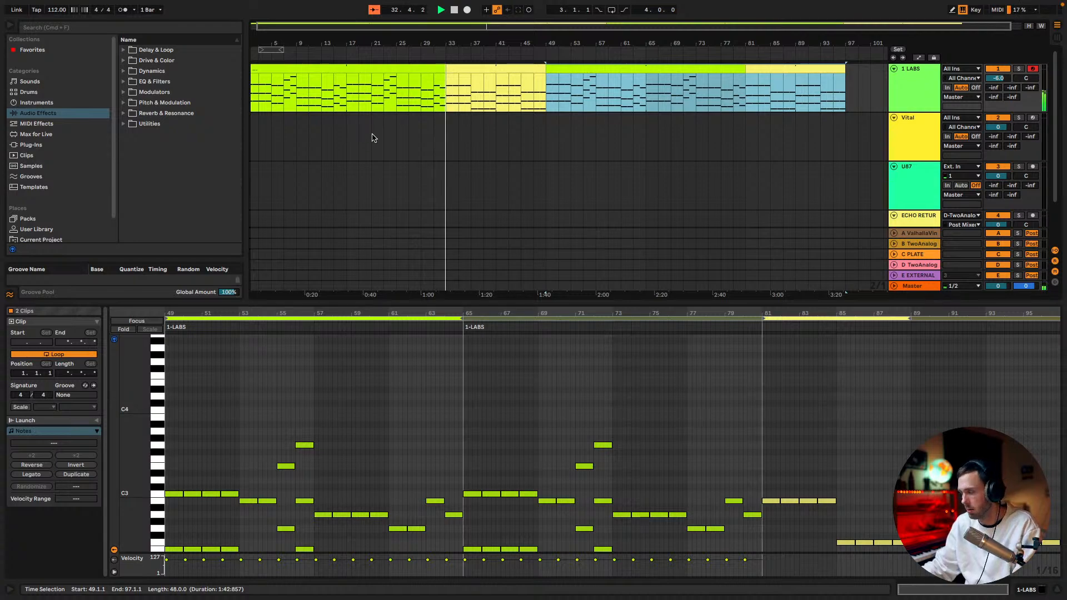
# Read through the lyrics in Google Docs while the chords play, and stop playback in Ableton Live
pyautogui.hotkey('ctrl', 'Left')
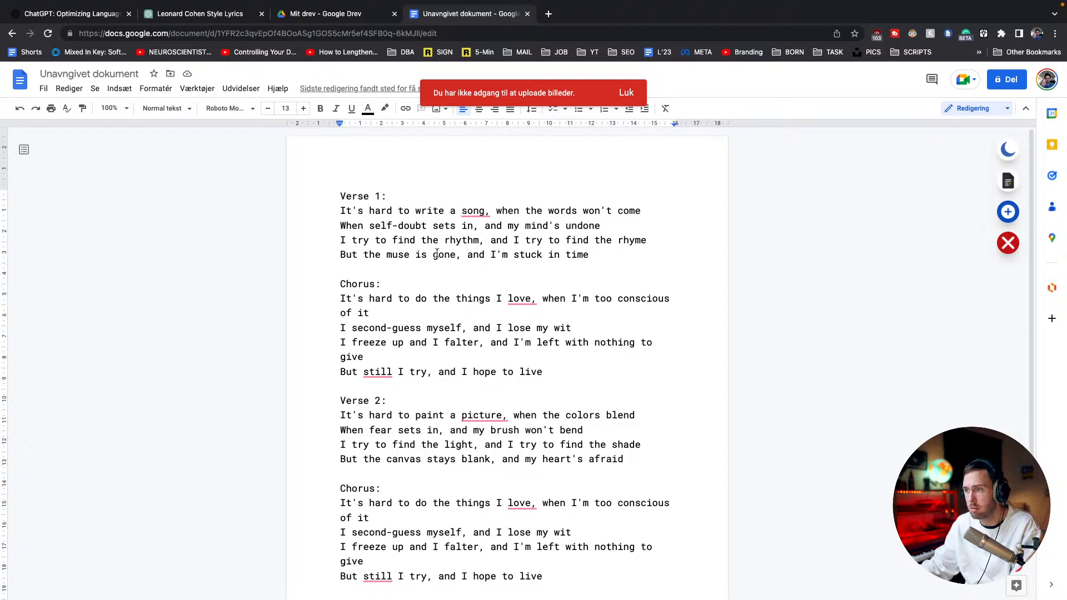
pyautogui.scroll(-1, 451, 263)
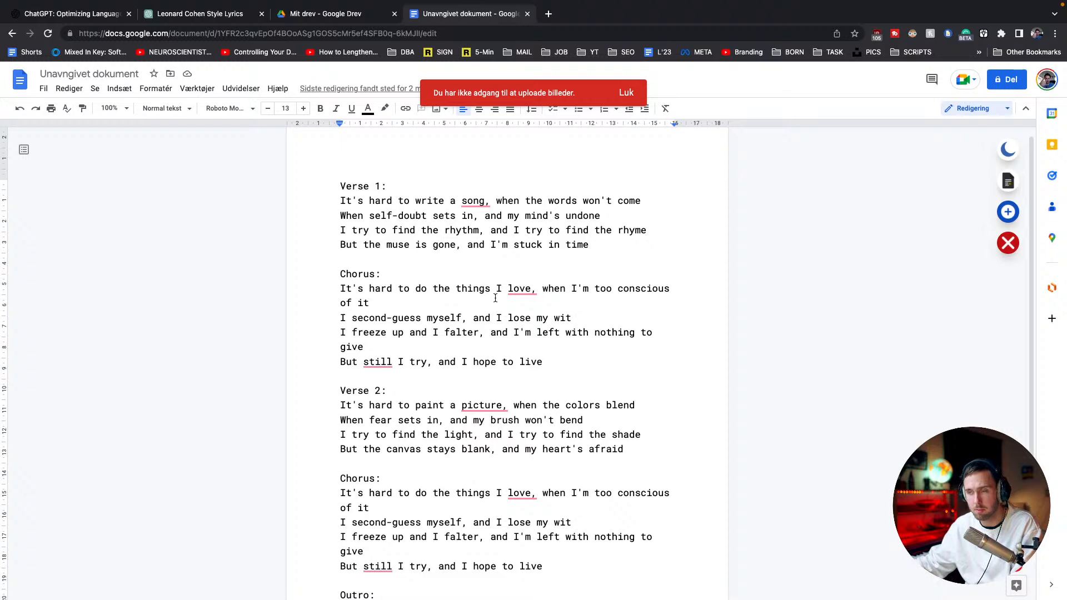
pyautogui.hotkey('ctrl', 'Right')
pyautogui.press('space')
pyautogui.press('space')
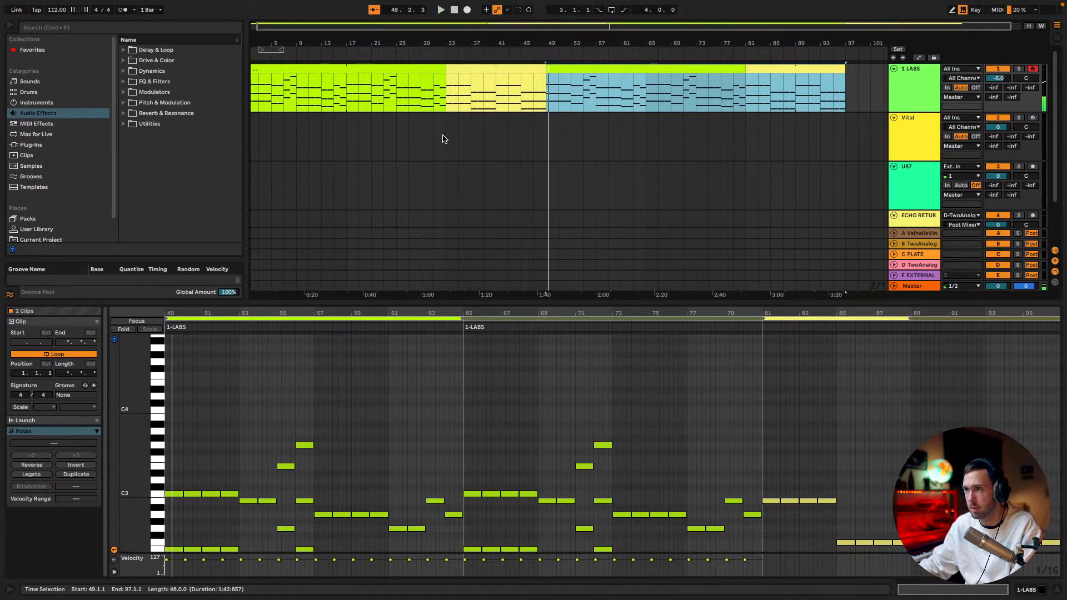
# Move the U87 vocal track directly below LABS and arm it for recording
pyautogui.moveTo(901, 198); pyautogui.dragTo(915, 131)
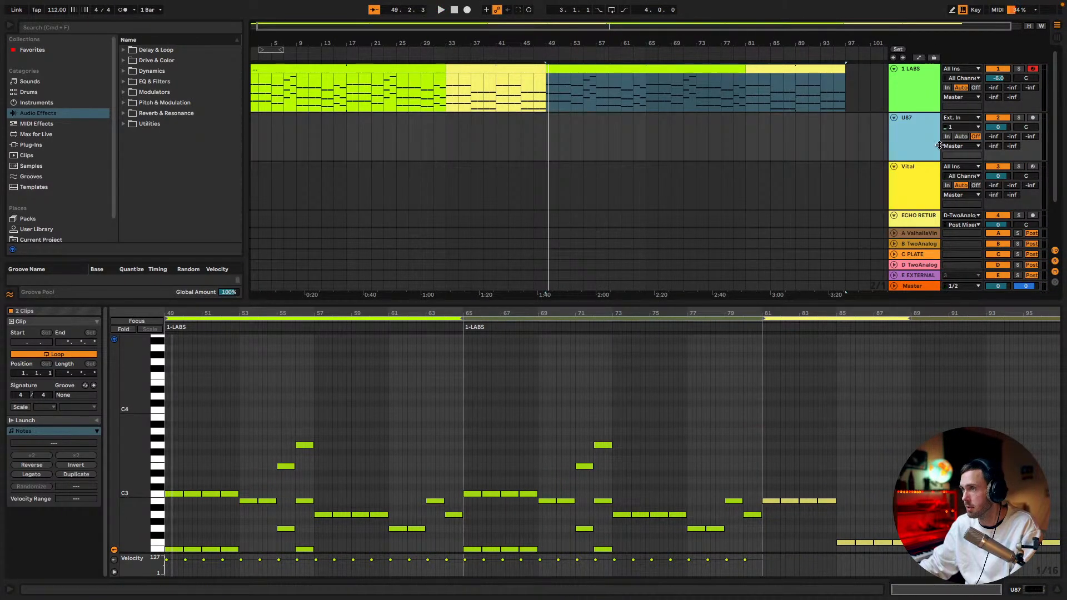
pyautogui.click(1032, 117)
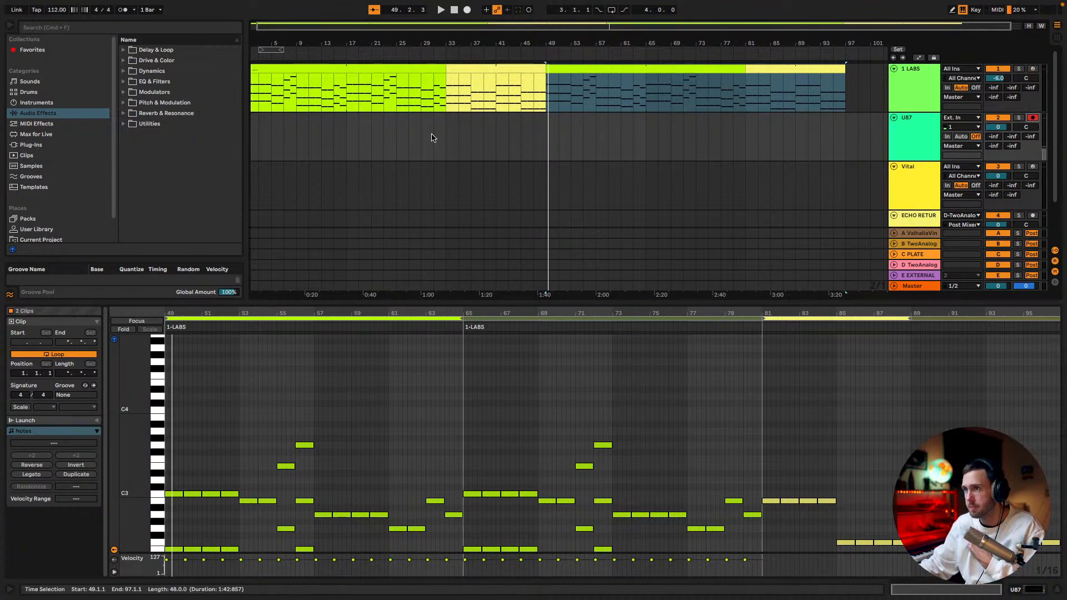
# Record a vocal take on the U87 track from bar 31 with the lyrics document in view, stopping around bar 52
pyautogui.click(438, 140)
pyautogui.press('F9')
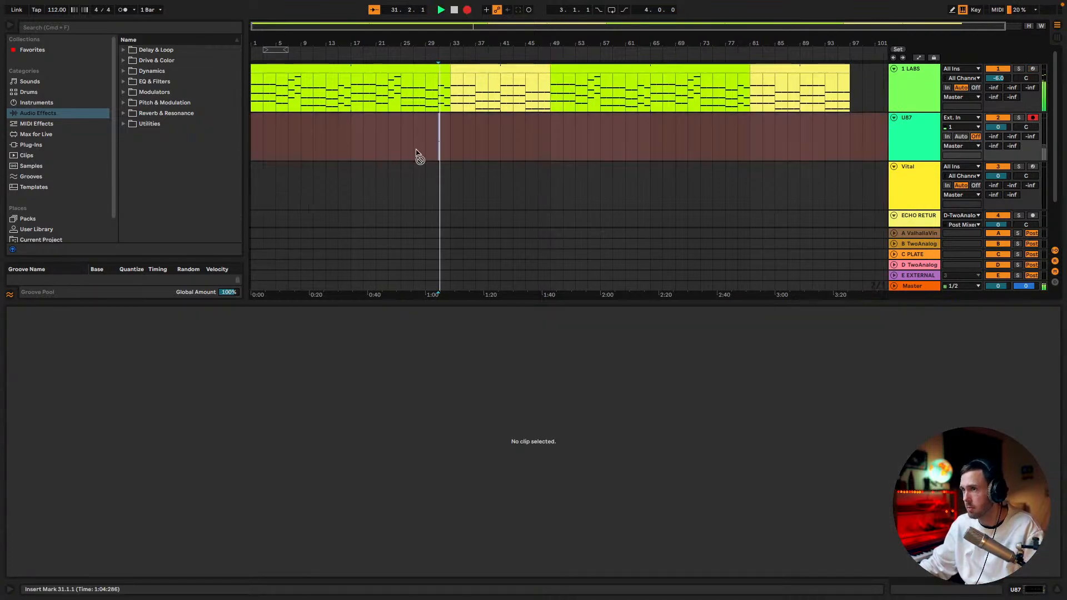
pyautogui.hotkey('ctrl', 'Left')
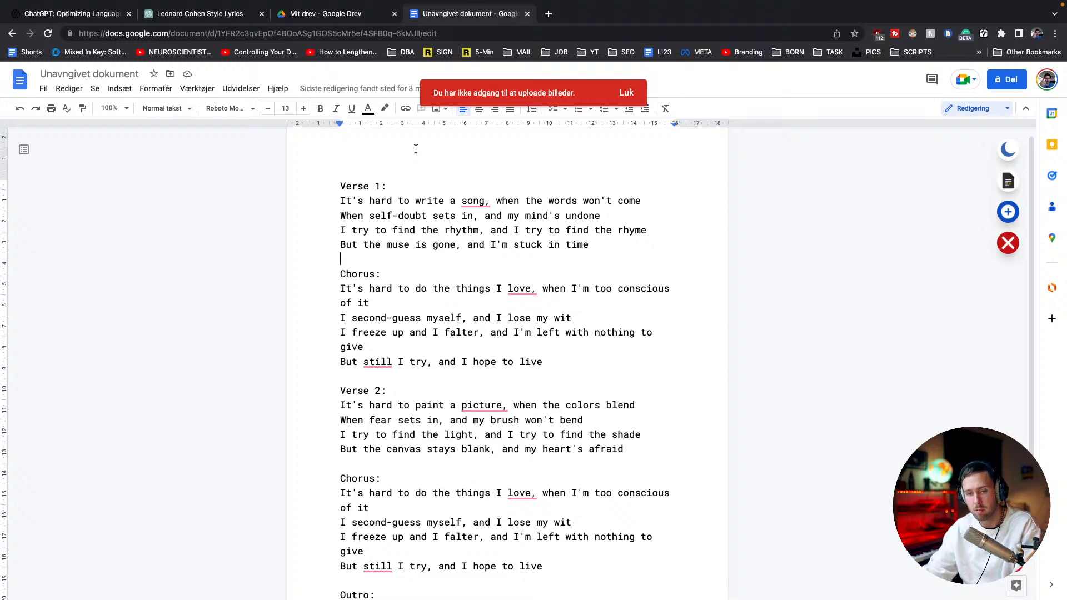
pyautogui.hotkey('ctrl', 'Right')
pyautogui.press('space')
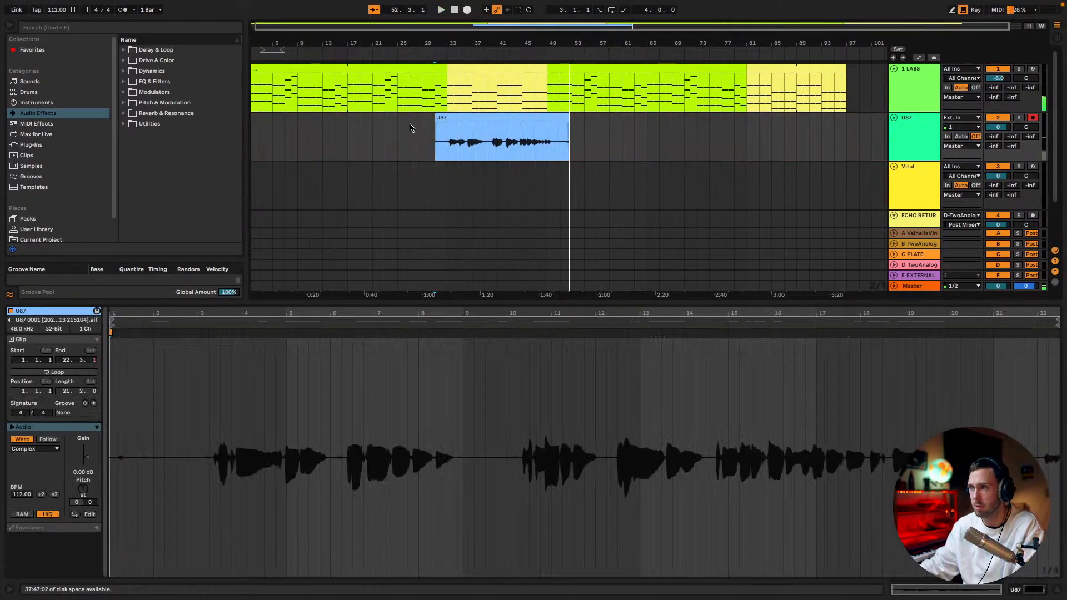
# Record a second vocal take over the first from bar 31 while reading the lyrics, stopping around bar 39
pyautogui.click(467, 10)
pyautogui.hotkey('ctrl', 'Left')
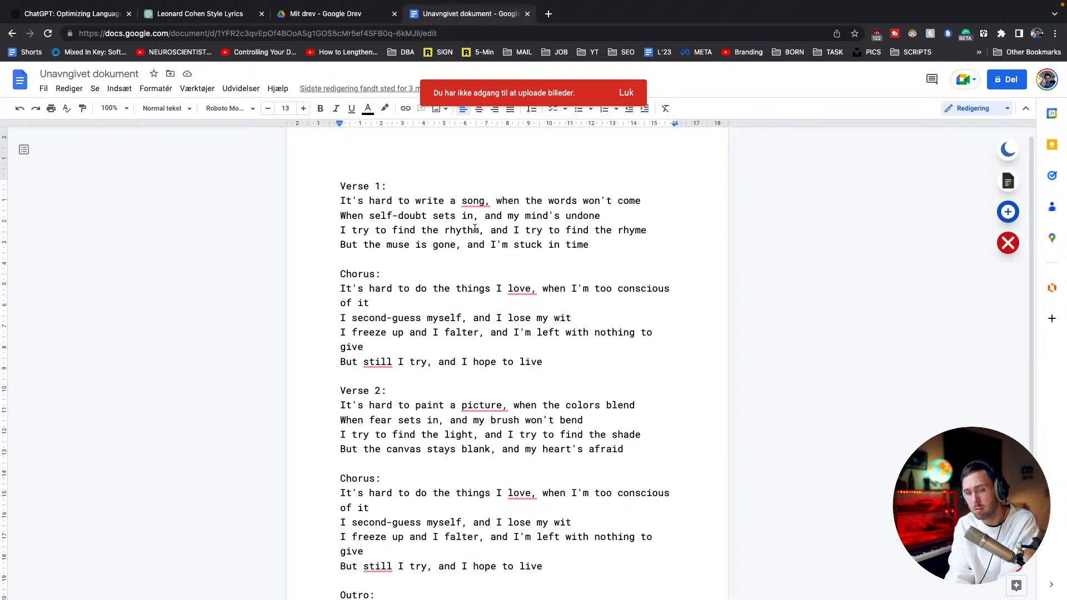
pyautogui.hotkey('ctrl', 'Right')
pyautogui.press('space')
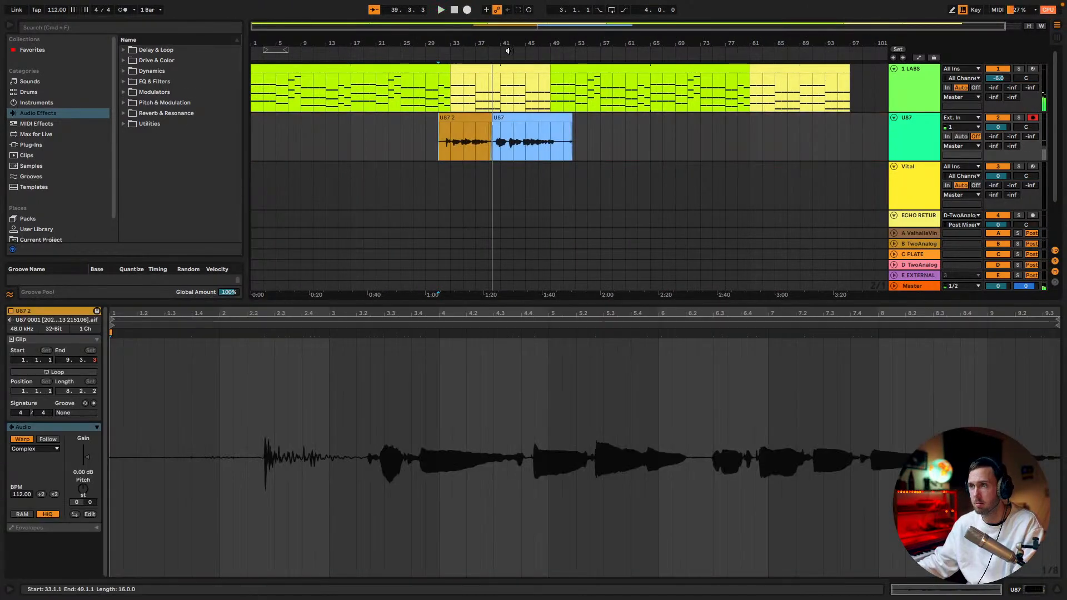
# Record a third vocal take on U87 from bar 31 through about bar 49 while following the lyrics
pyautogui.click(468, 10)
pyautogui.hotkey('ctrl', 'Left')
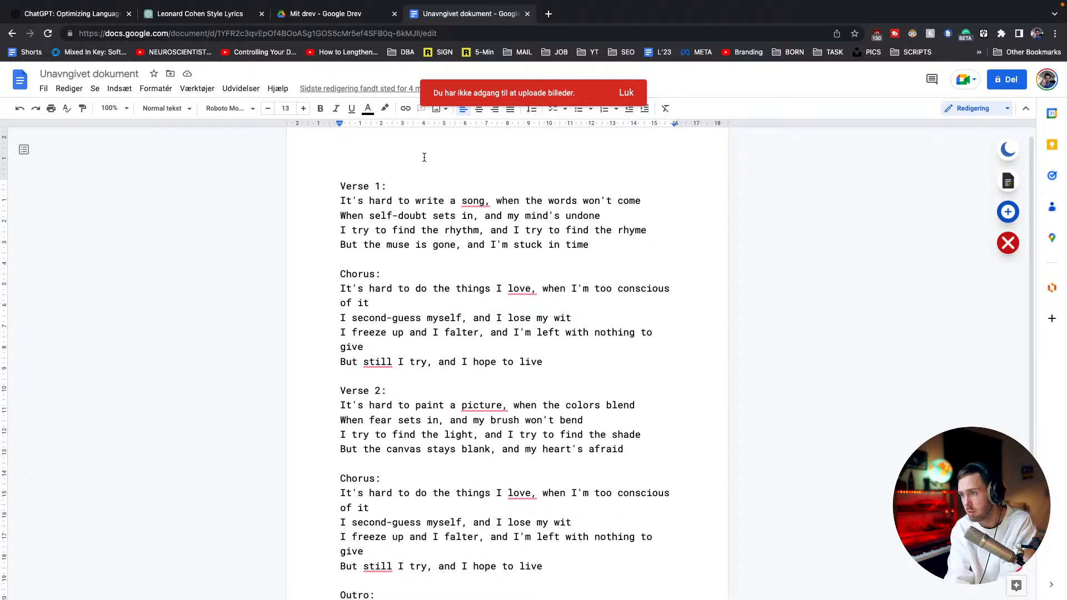
pyautogui.hotkey('ctrl', 'Right')
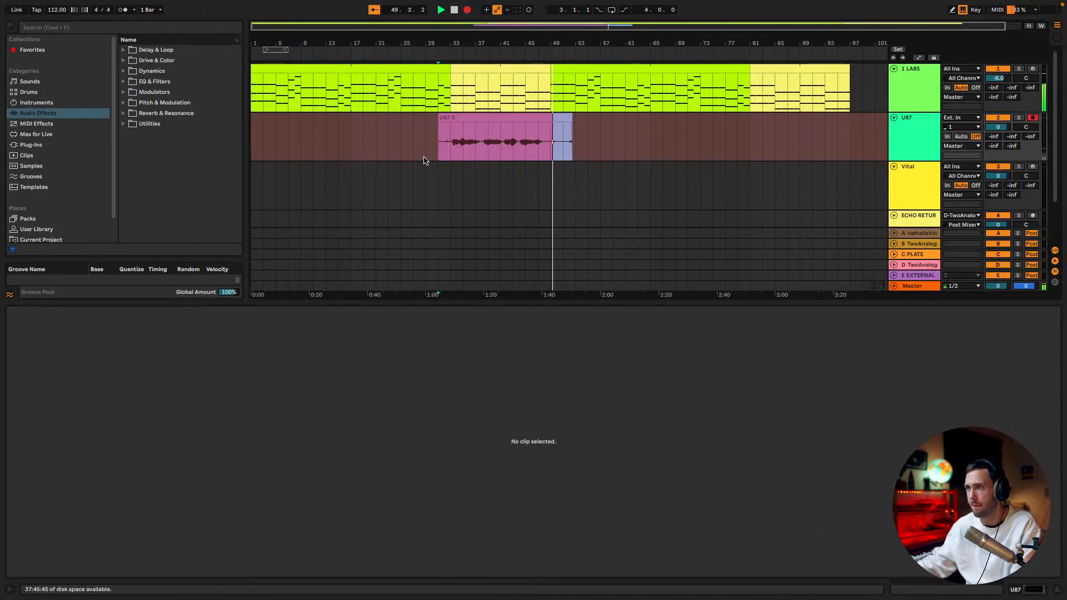
# Play the new vocal take from bar 31 and set the U87 track's ValhallaVintageVerb send to -10.3 dB
pyautogui.click(440, 156)
pyautogui.press('space')
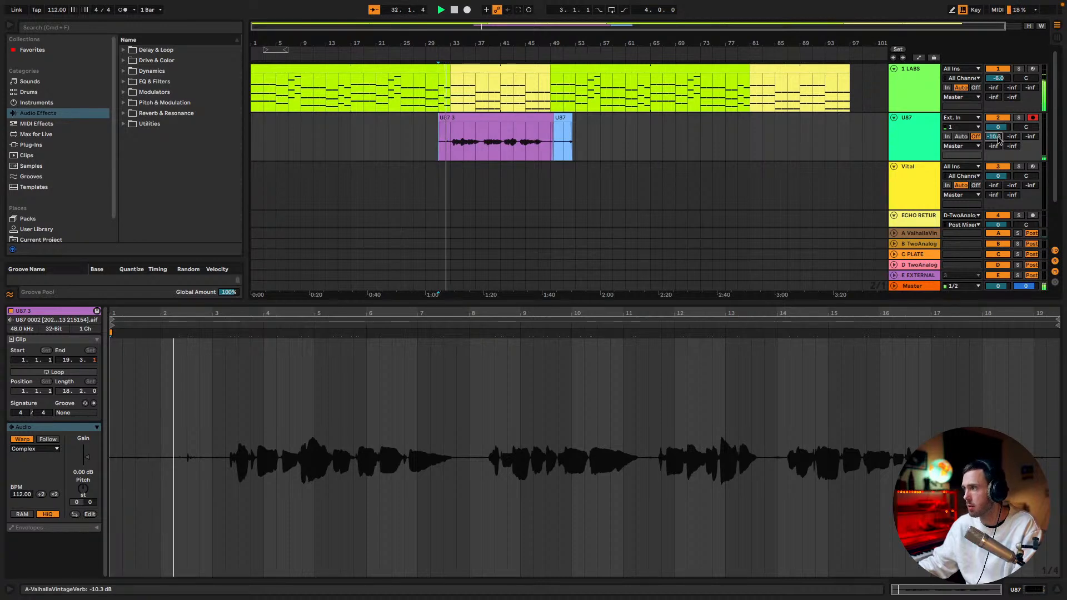
pyautogui.scroll(-1, 657, 118)
pyautogui.scroll(1, 657, 119)
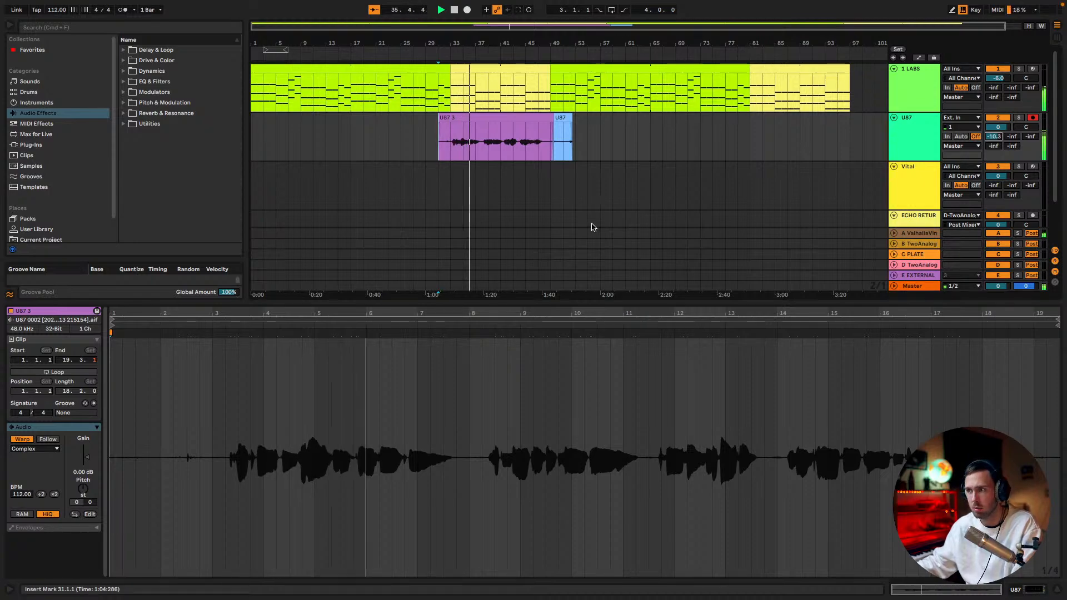
# Check the first chorus line "I second-guess myself, and I lose my wit" in the lyrics during playback, and stop the vocal take
pyautogui.press('super+Tab')
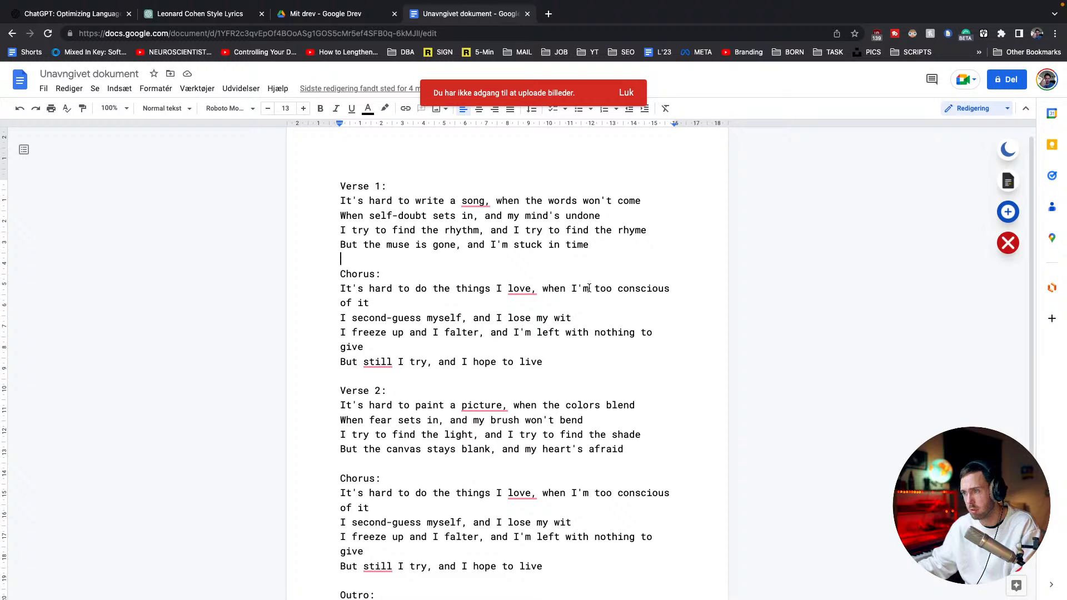
pyautogui.tripleClick(542, 320)
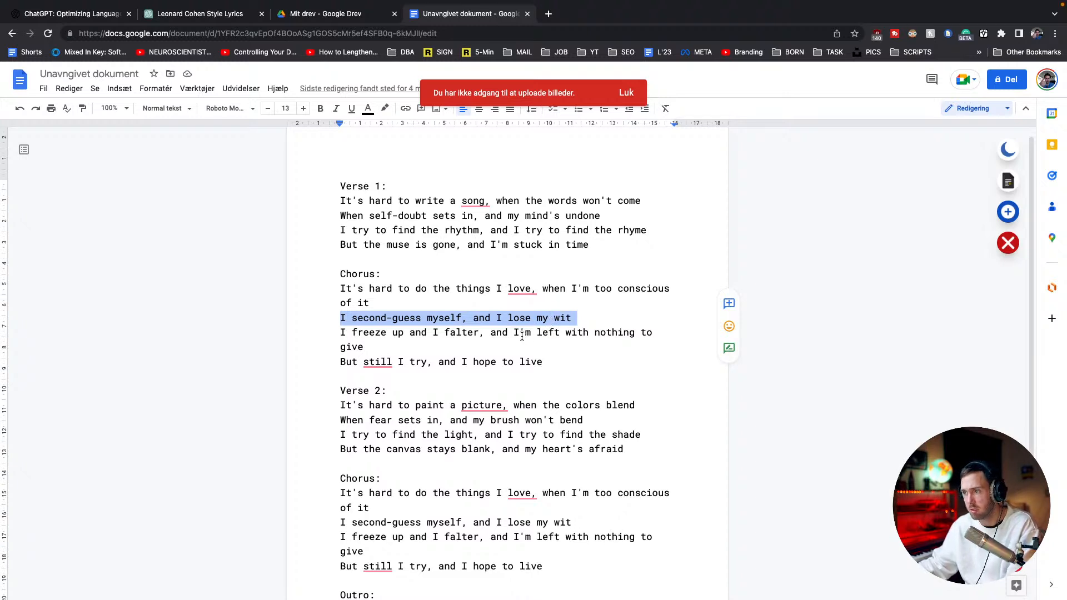
pyautogui.hotkey('ctrl', 'Right')
pyautogui.press('space')
# Record a fourth vocal take on U87 from bar 31 through about bar 50 while following the lyrics
pyautogui.click(437, 141)
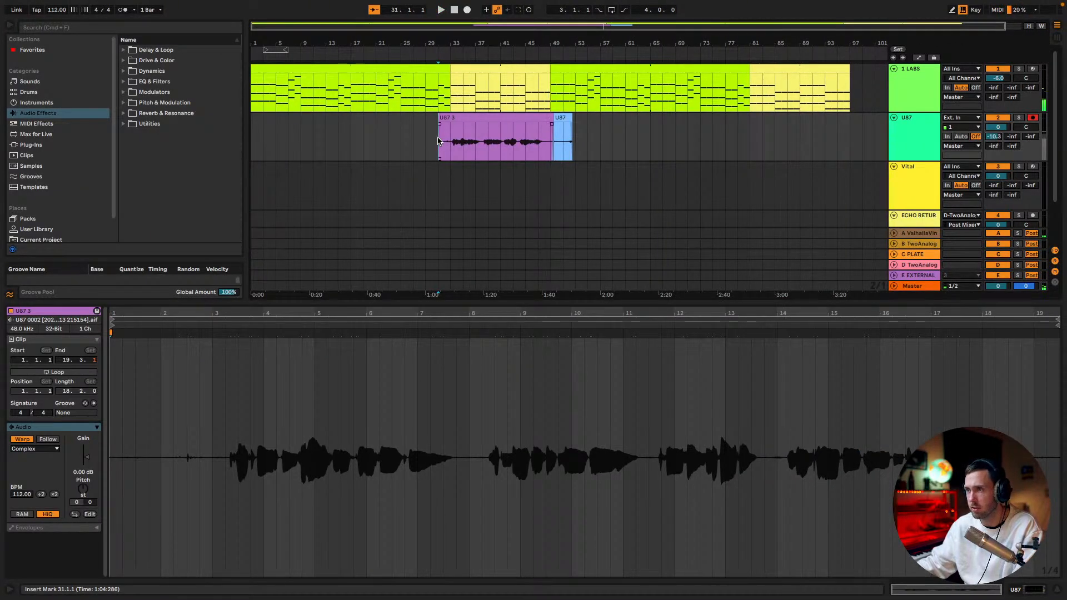
pyautogui.press('F9')
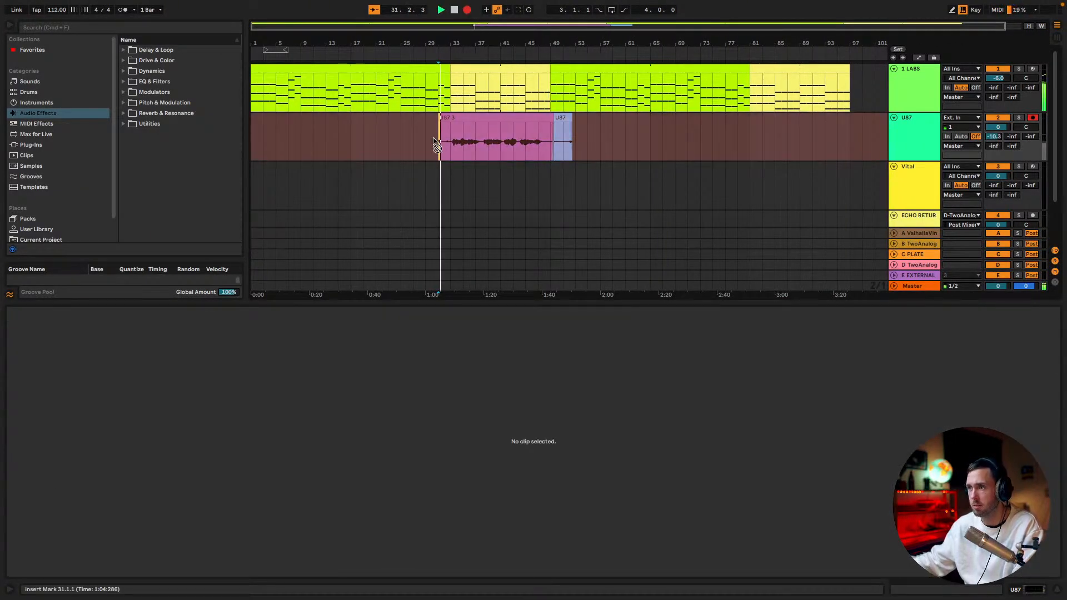
pyautogui.hotkey('ctrl', 'Left')
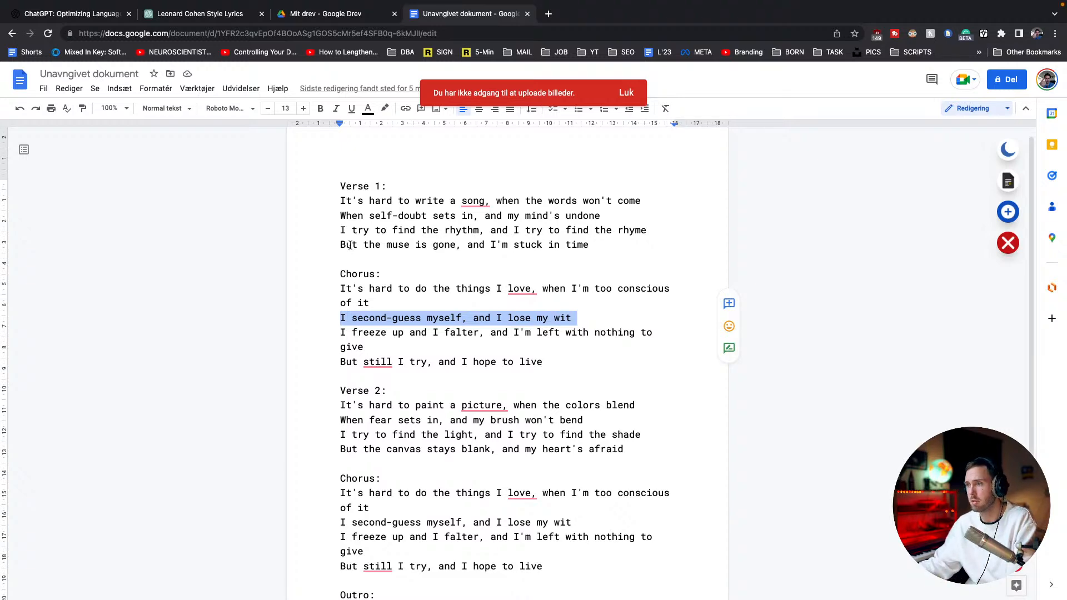
pyautogui.hotkey('ctrl', 'Right')
pyautogui.press('space')
# Turn on the metronome, play the new vocal take from bar 31 and set the Master track's cue volume to -9.0 dB
pyautogui.click(123, 10)
pyautogui.press('space')
pyautogui.press('Tab')
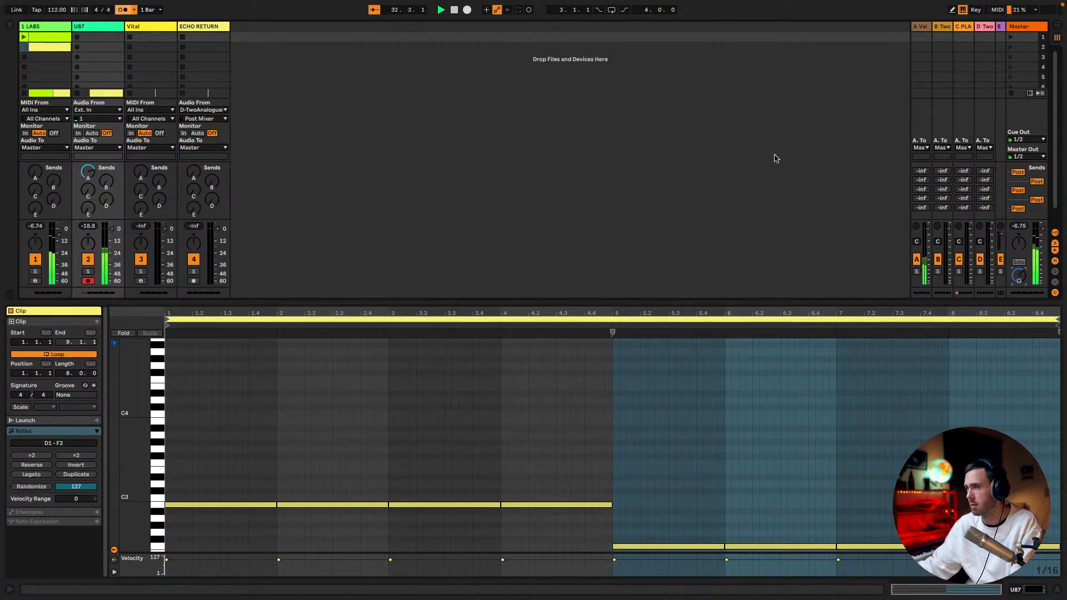
pyautogui.press('Tab')
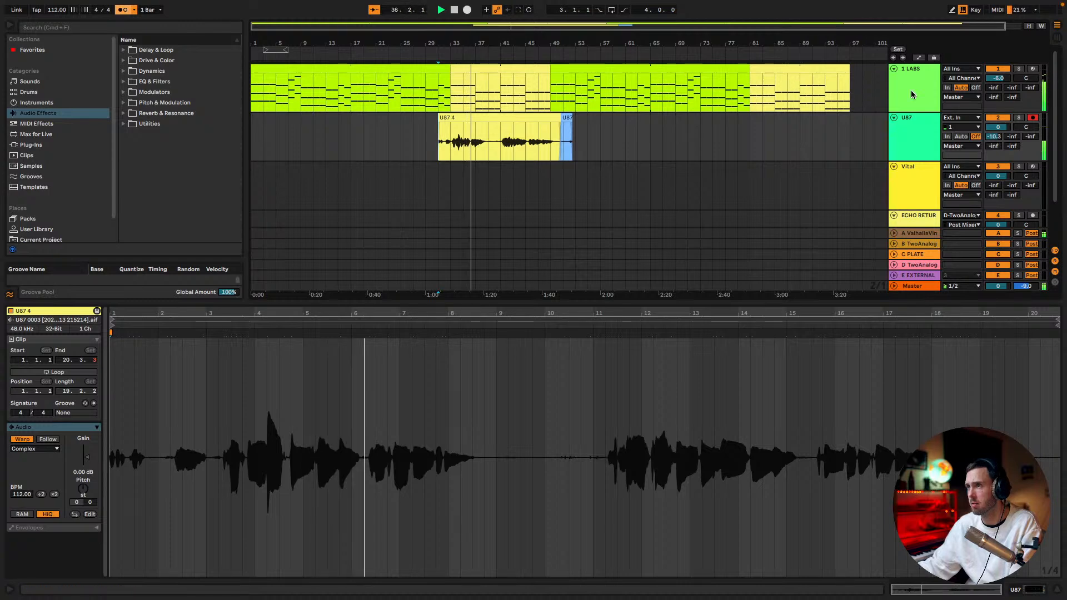
# Raise the 1 LABS track's volume slightly during playback and stop the song around bar 38
pyautogui.moveTo(997, 80); pyautogui.dragTo(997, 77)
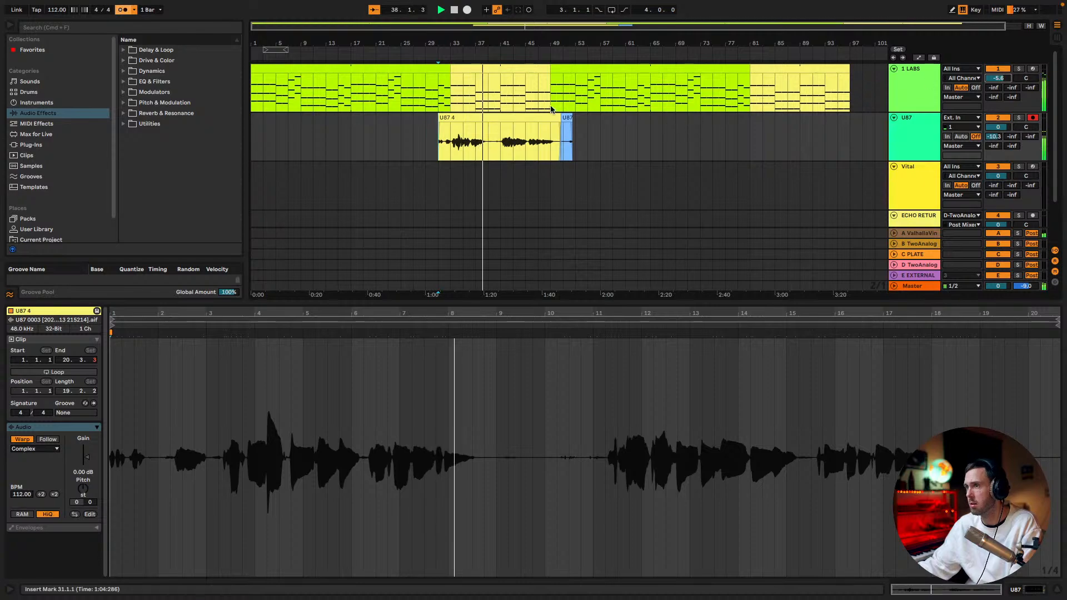
pyautogui.press('Tab')
pyautogui.press('Tab')
pyautogui.press('Tab')
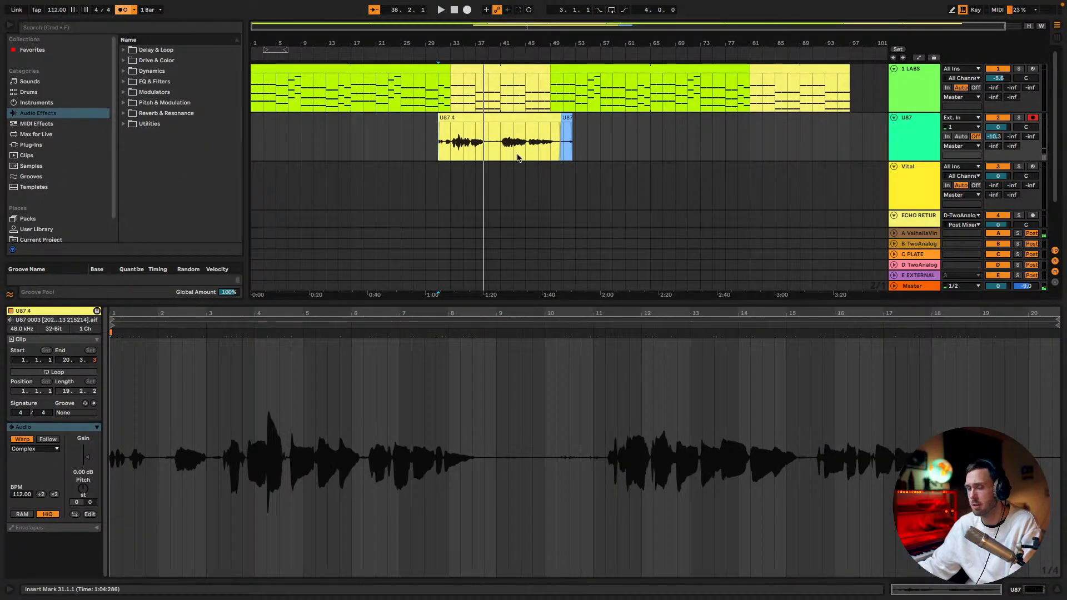
# In the lyrics document, shorten "I'm" to "I" in the first chorus's opening line and replace "of" with "about"
pyautogui.press('Tab')
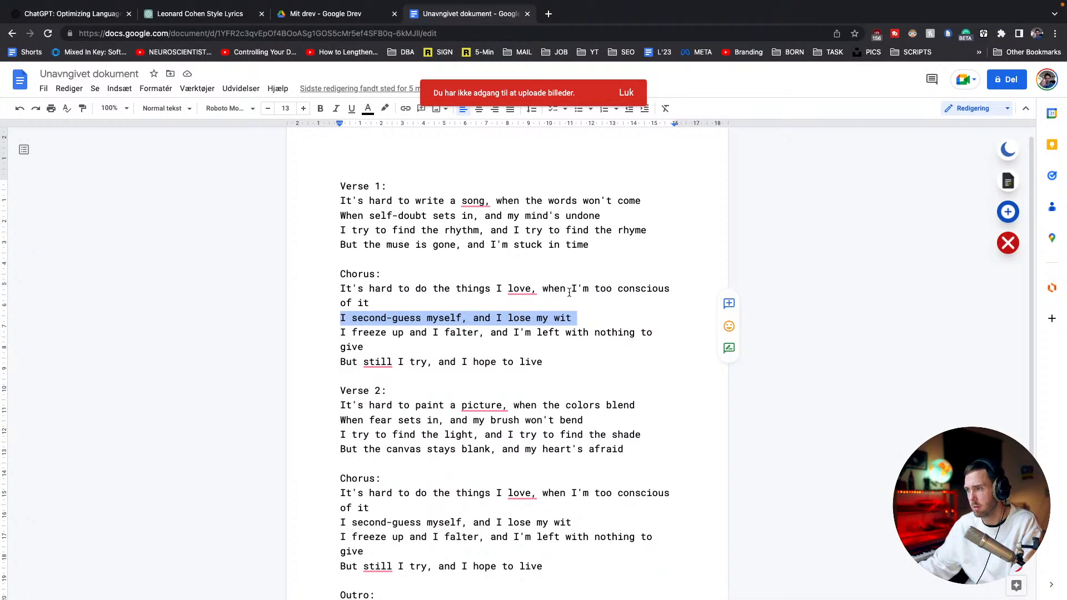
pyautogui.moveTo(580, 288); pyautogui.dragTo(591, 289)
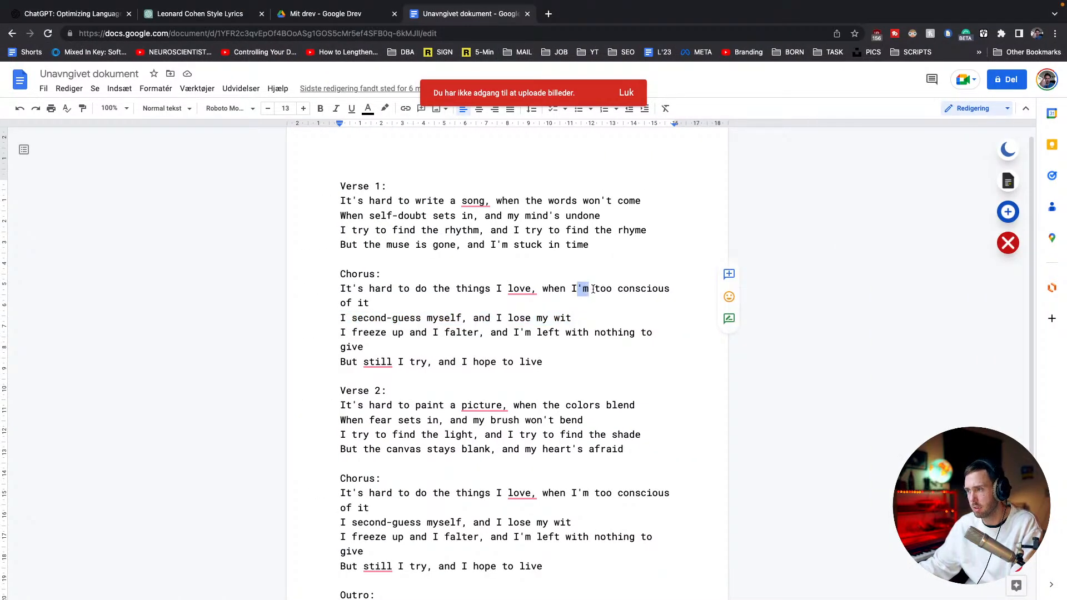
pyautogui.press('BackSpace')
pyautogui.press('Right')
pyautogui.press('Right')
pyautogui.press('Right')
pyautogui.press('Right')
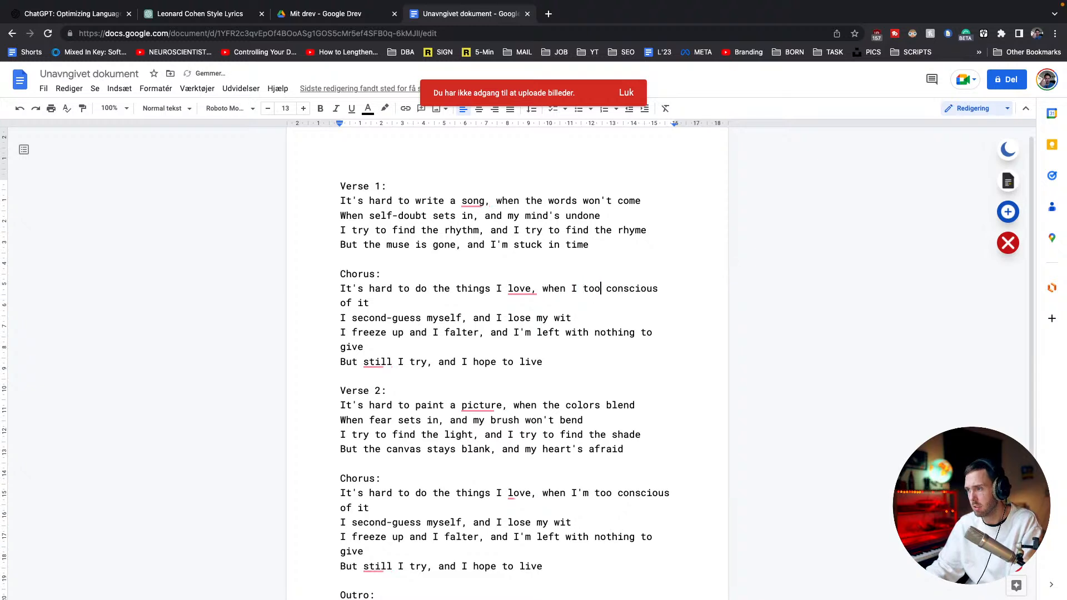
pyautogui.press('BackSpace')
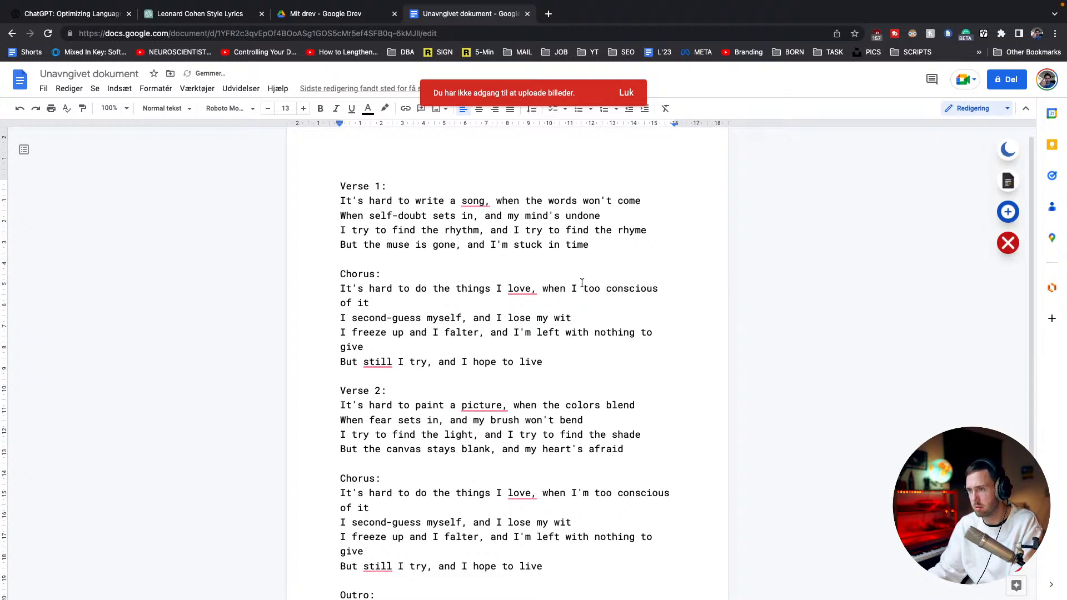
pyautogui.doubleClick(350, 303)
pyautogui.write('about')
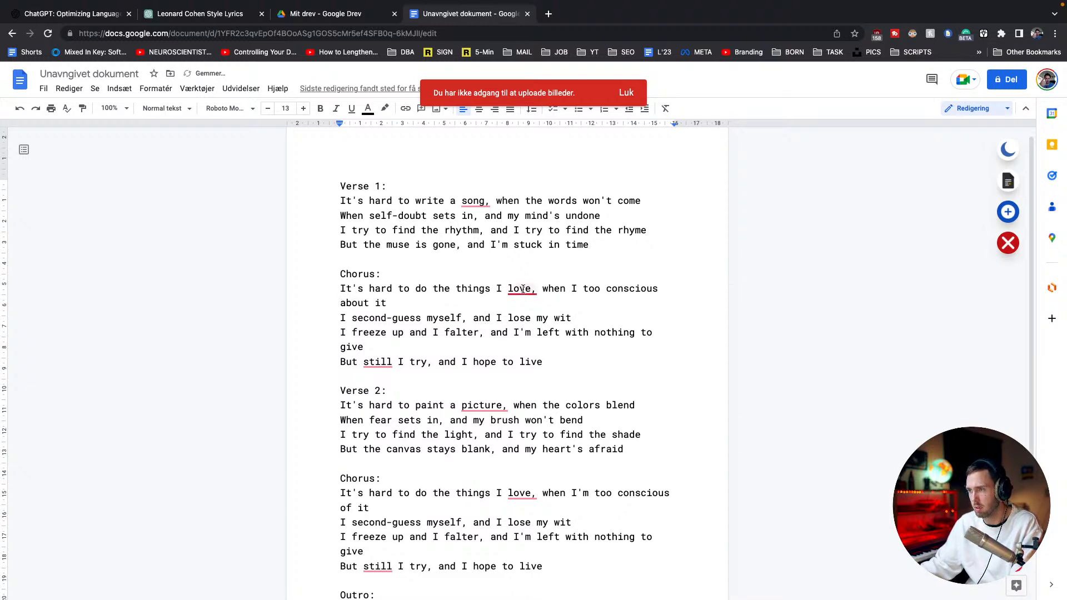
# Remove the comma after "love" in the first chorus's opening line and glance at the ChatGPT lyrics chat
pyautogui.moveTo(520, 290)
pyautogui.click(522, 320)
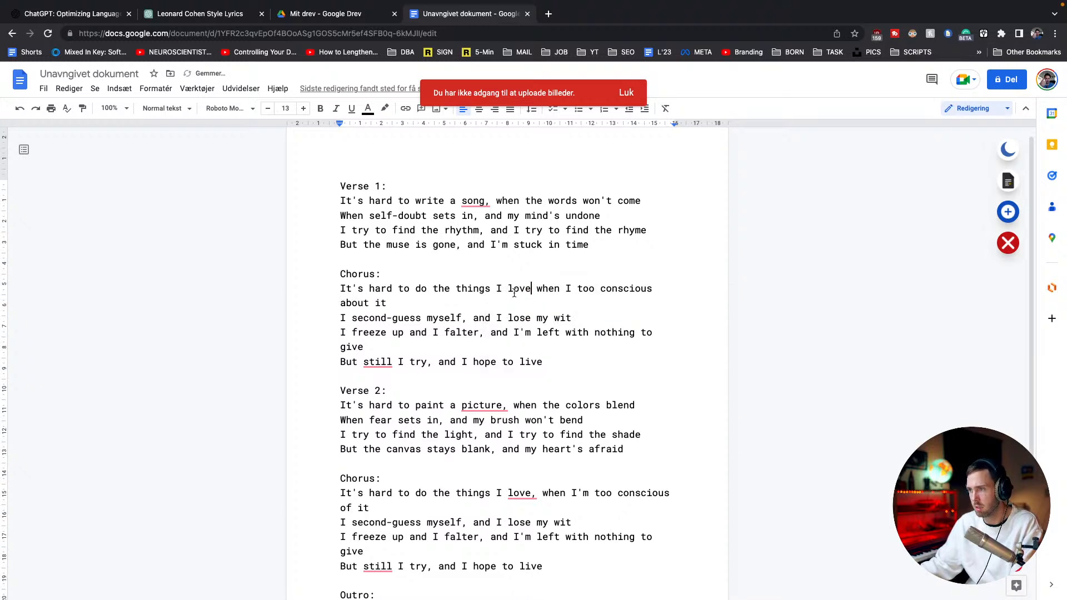
pyautogui.tripleClick(432, 297)
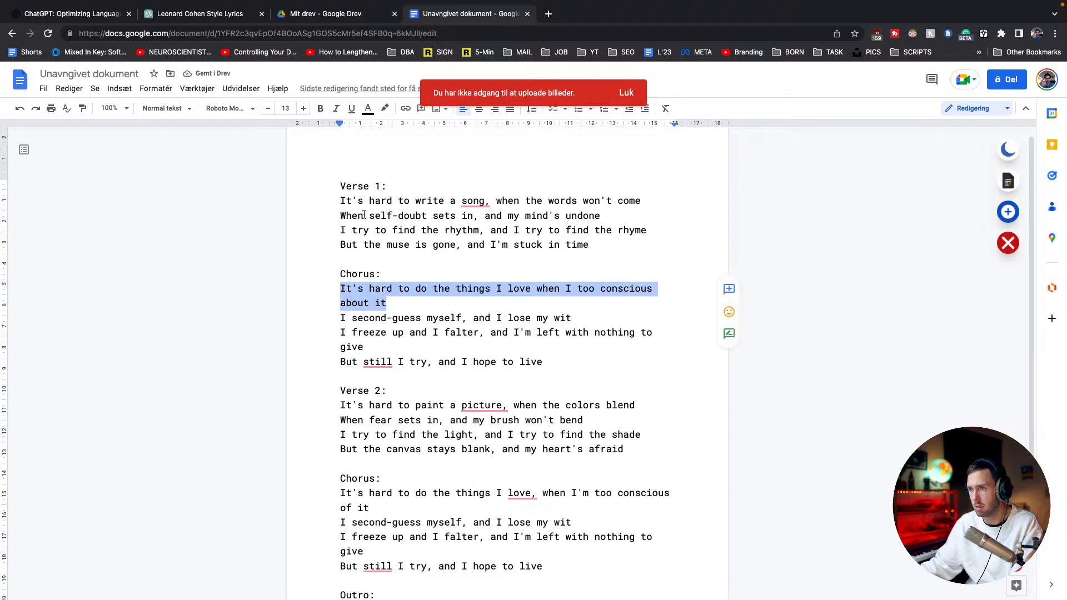
pyautogui.click(200, 13)
pyautogui.click(466, 13)
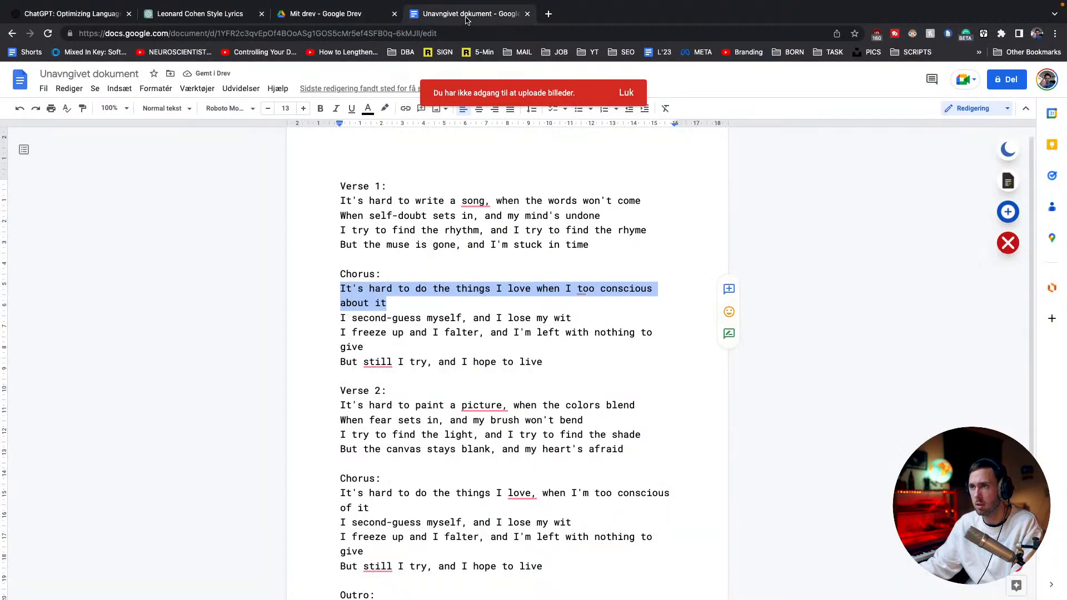
# Insert the suggested verb "am" before "too conscious" in the first chorus and replace it with "get"
pyautogui.click(601, 264)
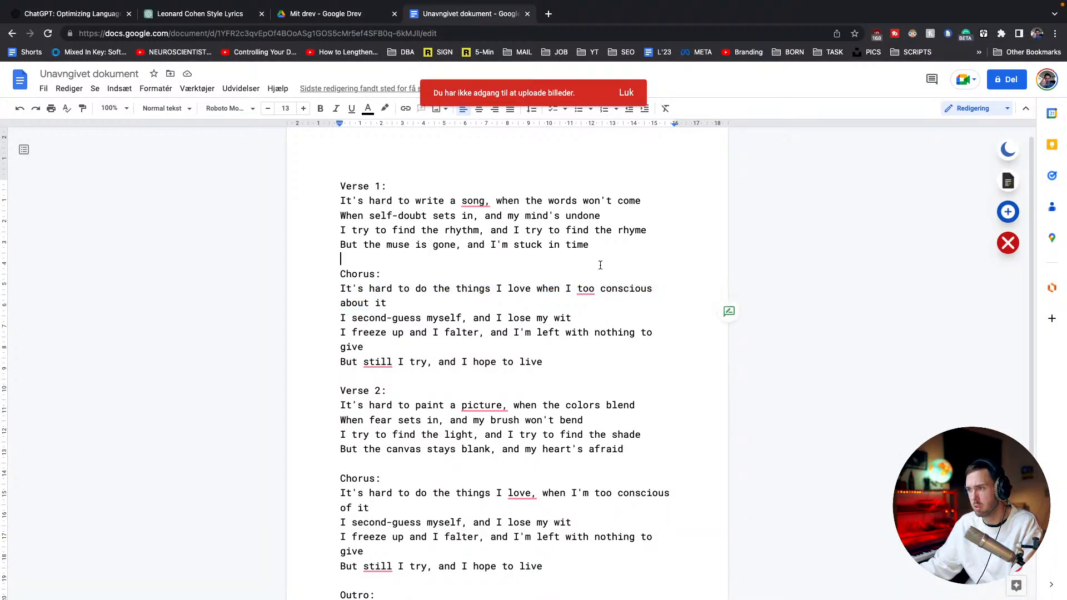
pyautogui.click(583, 288)
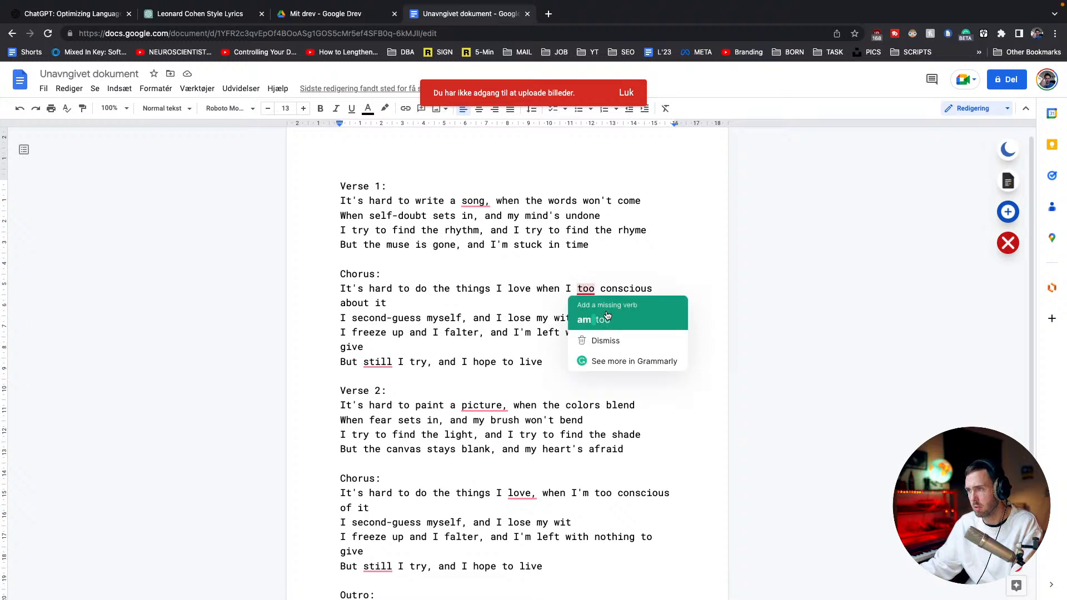
pyautogui.click(607, 316)
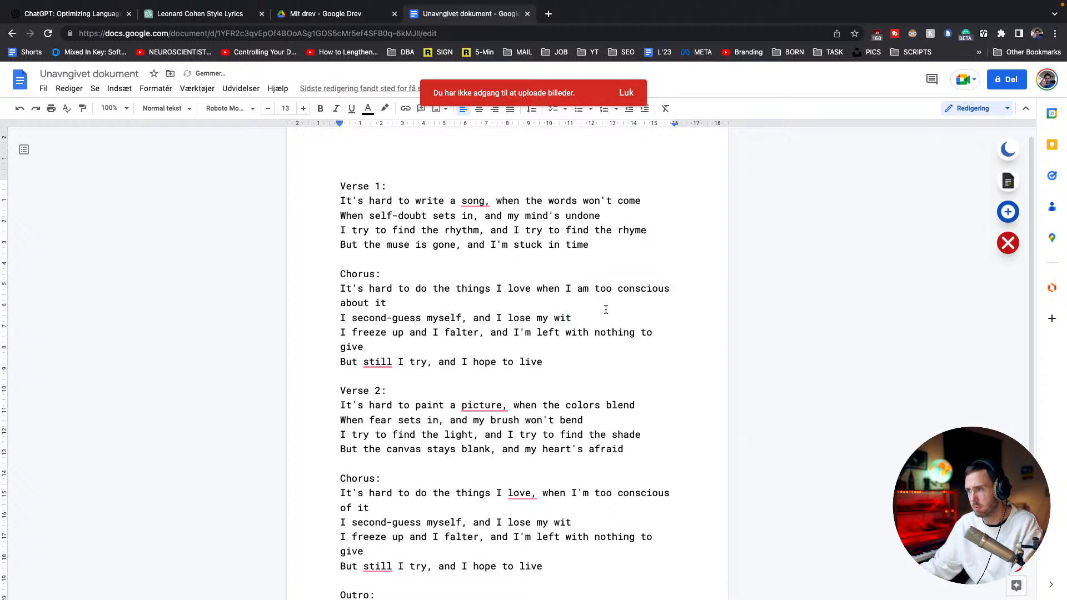
pyautogui.doubleClick(579, 289)
pyautogui.write('get')
pyautogui.click(595, 322)
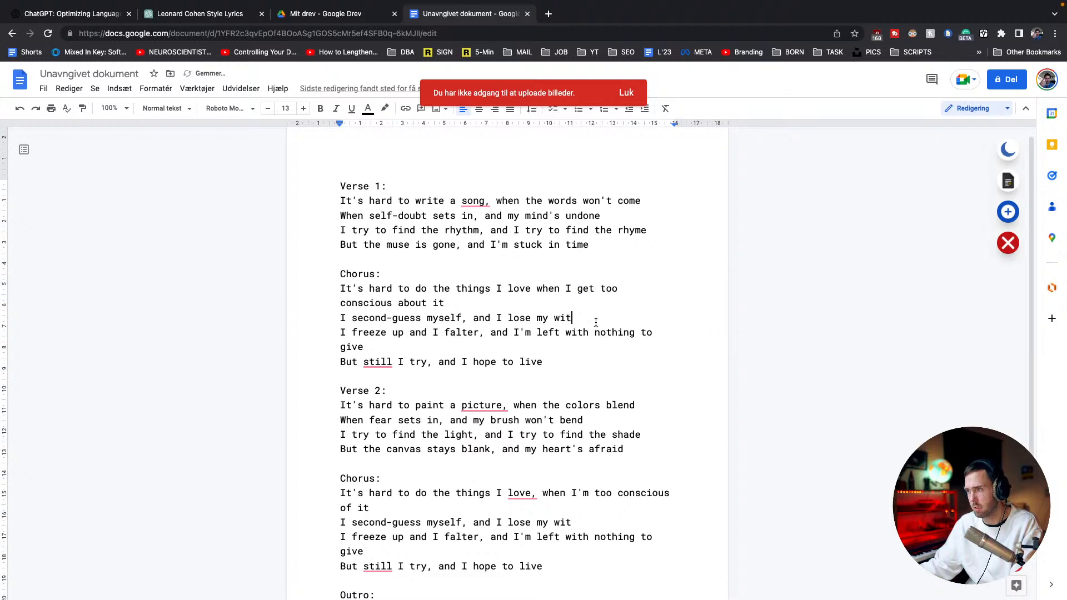
# Delete "about it" so the first chorus's opening line ends with "conscious"
pyautogui.click(422, 303)
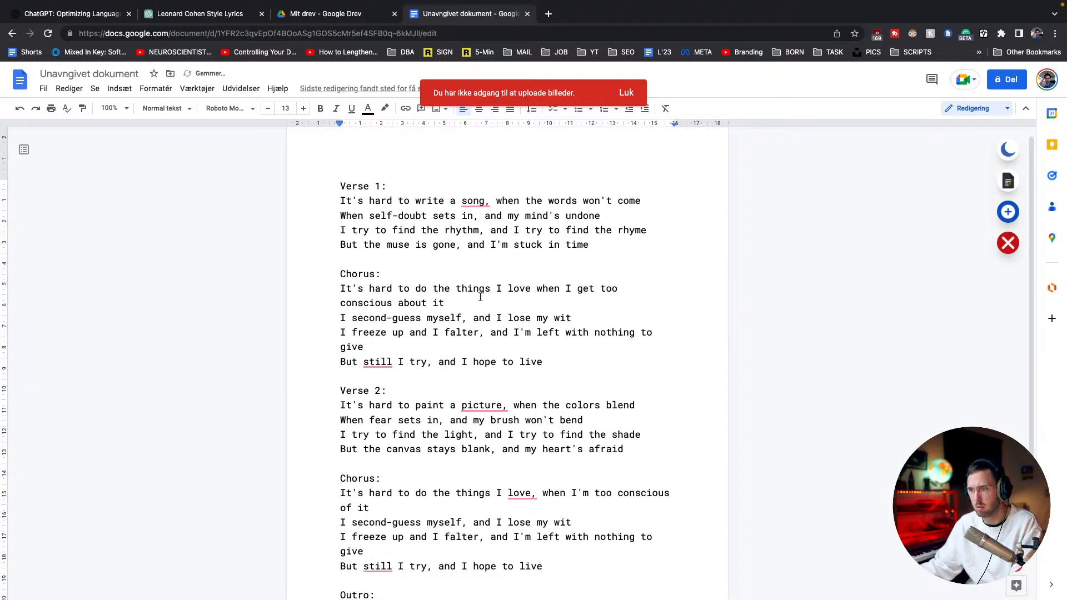
pyautogui.moveTo(457, 301); pyautogui.dragTo(393, 303)
pyautogui.press('BackSpace')
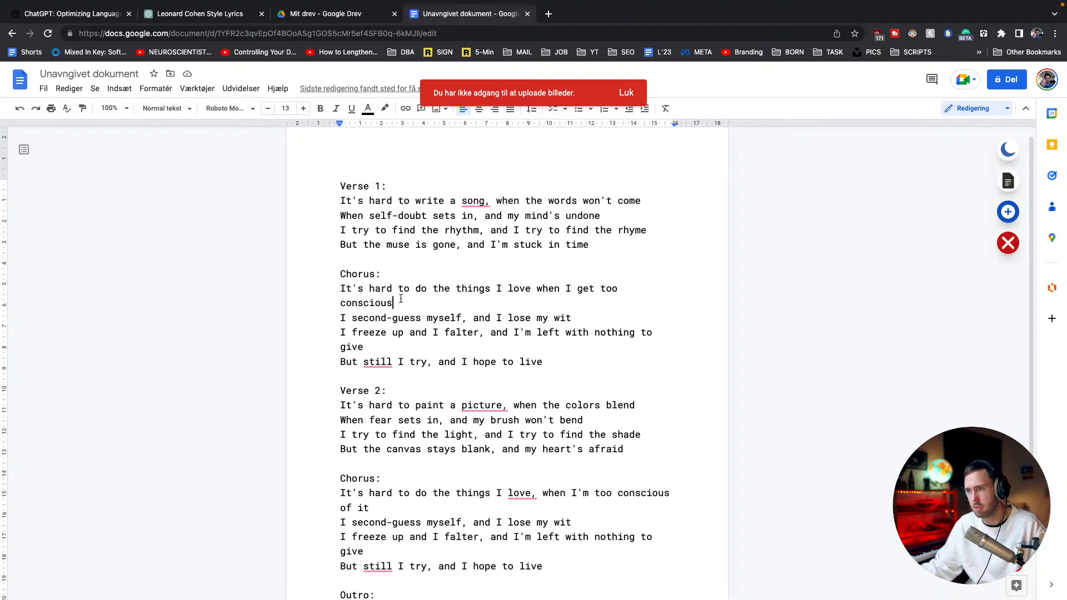
# Record a new vocal take on U87 from bar 31 to about bar 51 while following the edited lyrics
pyautogui.hotkey('ctrl', 'Right')
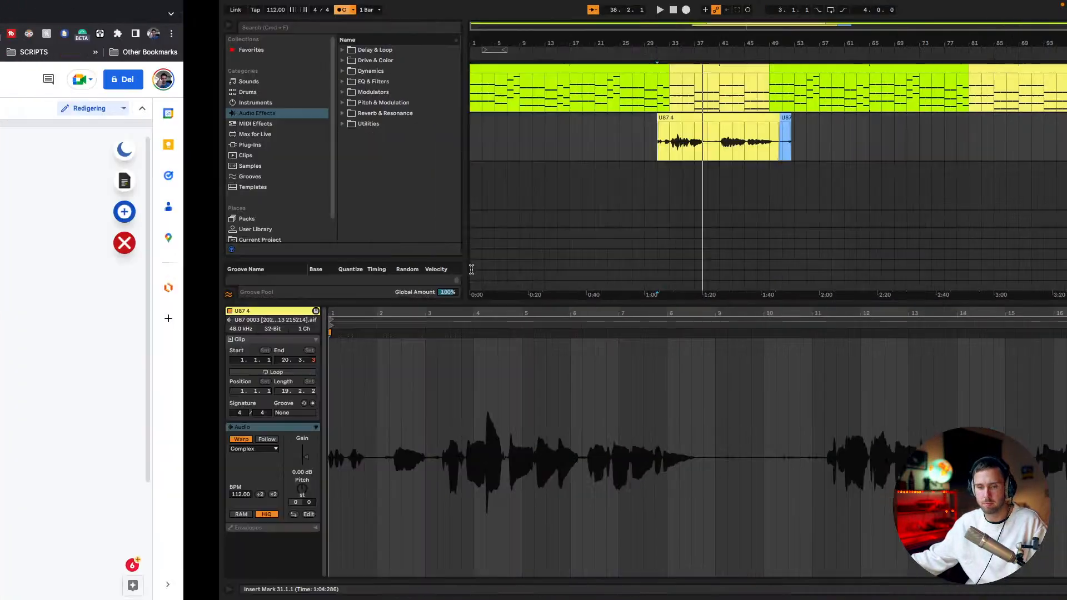
pyautogui.click(470, 11)
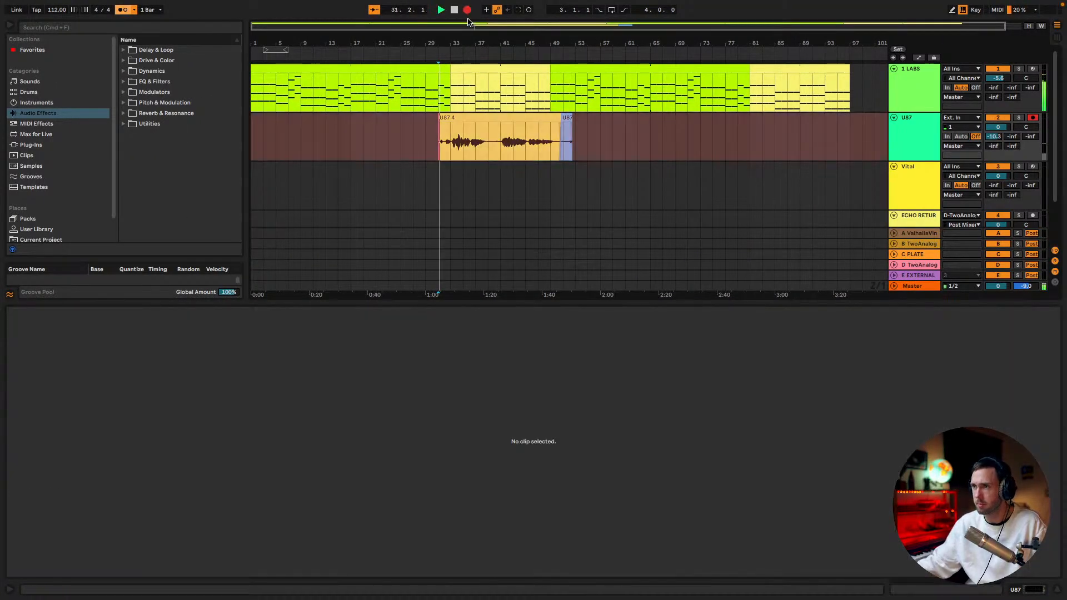
pyautogui.hotkey('ctrl', 'Left')
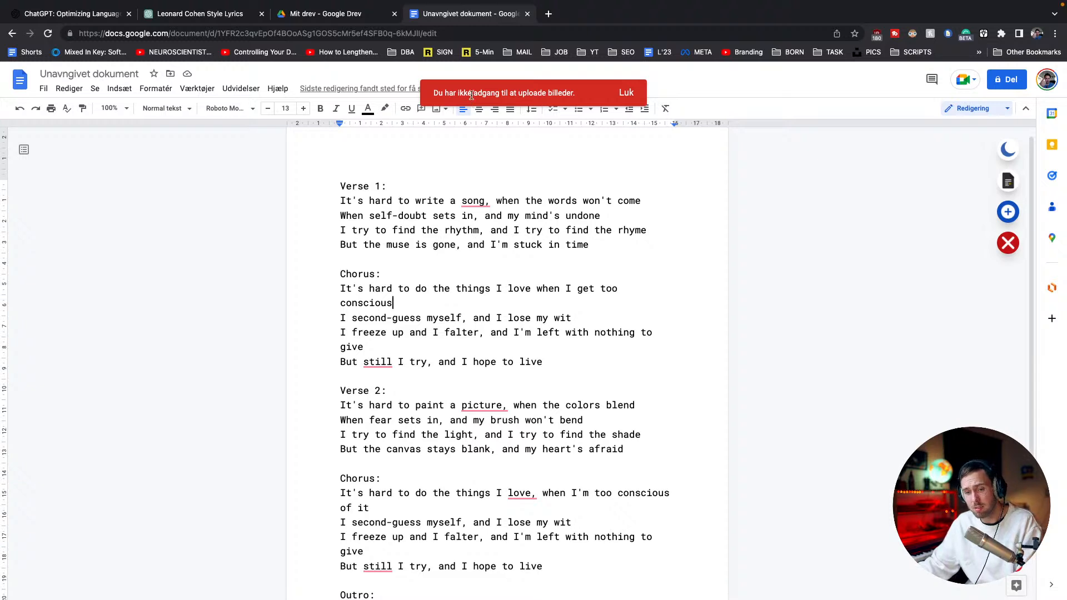
pyautogui.click(628, 92)
pyautogui.click(559, 256)
pyautogui.hotkey('ctrl', 'Right')
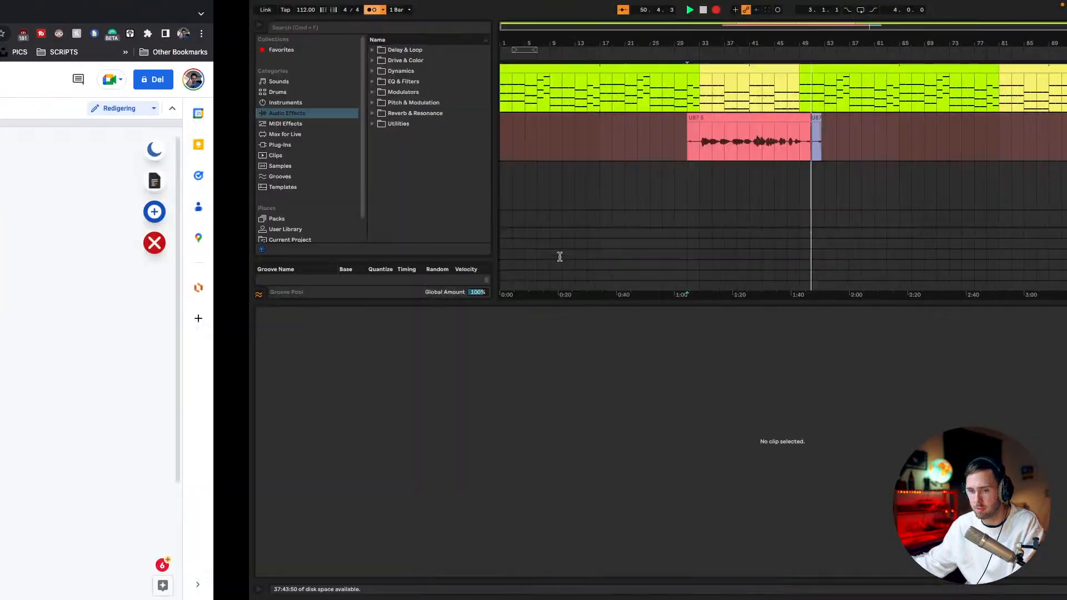
pyautogui.press('space')
pyautogui.press('space')
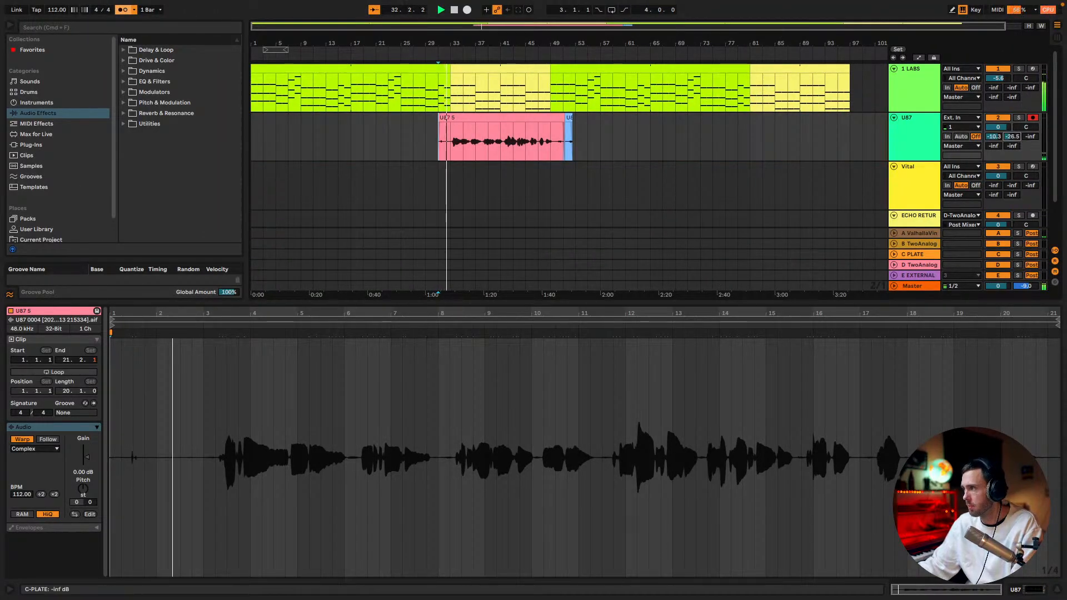
# During playback, set U87's sends to B at -26.5 dB and C PLATE at -23.4 dB, and delete return tracks D TwoAnalog and E EXTERNAL
pyautogui.click(932, 266)
pyautogui.press('Delete')
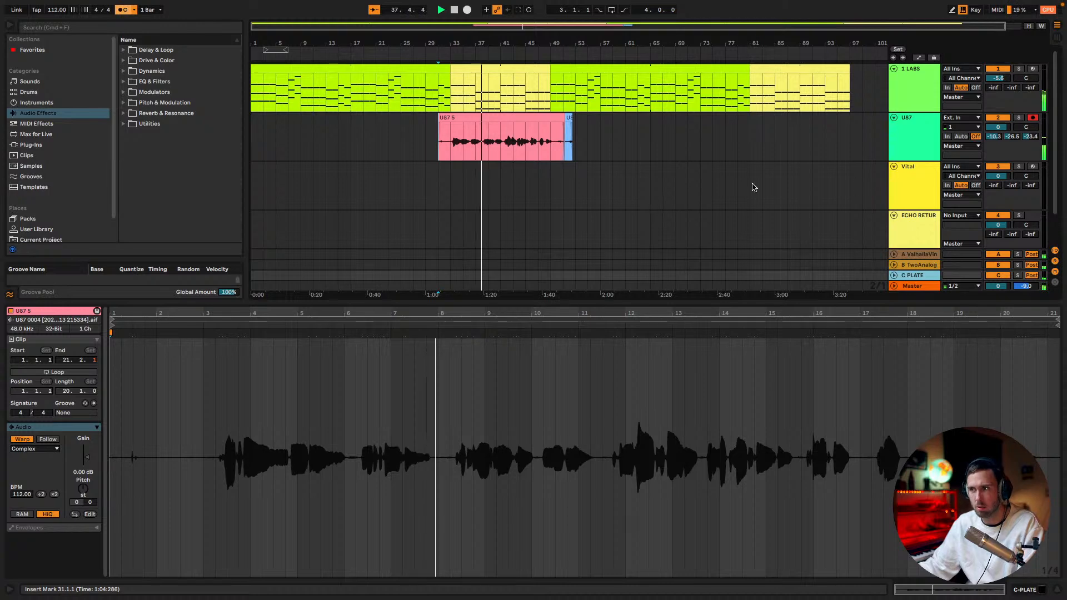
# Turn off the metronome, stop playback and select the 1 LABS chord clip that starts at bar 49
pyautogui.click(122, 9)
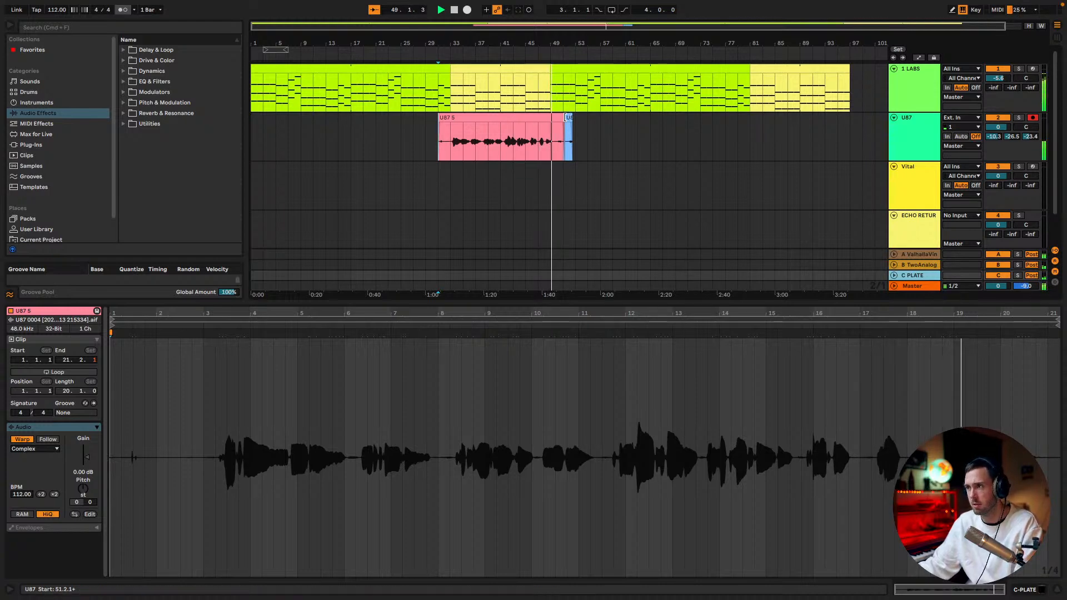
pyautogui.press('space')
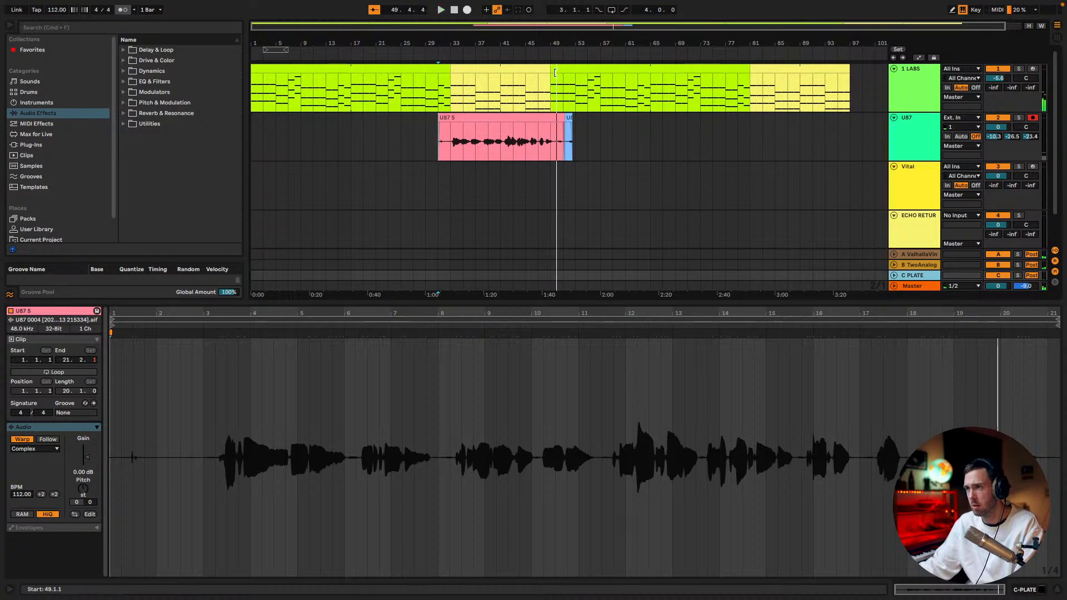
pyautogui.moveTo(559, 70)
pyautogui.mouseDown()
pyautogui.moveTo(574, 73)
pyautogui.moveTo(562, 73)
pyautogui.mouseUp()
pyautogui.hotkey('ctrl', 'Left')
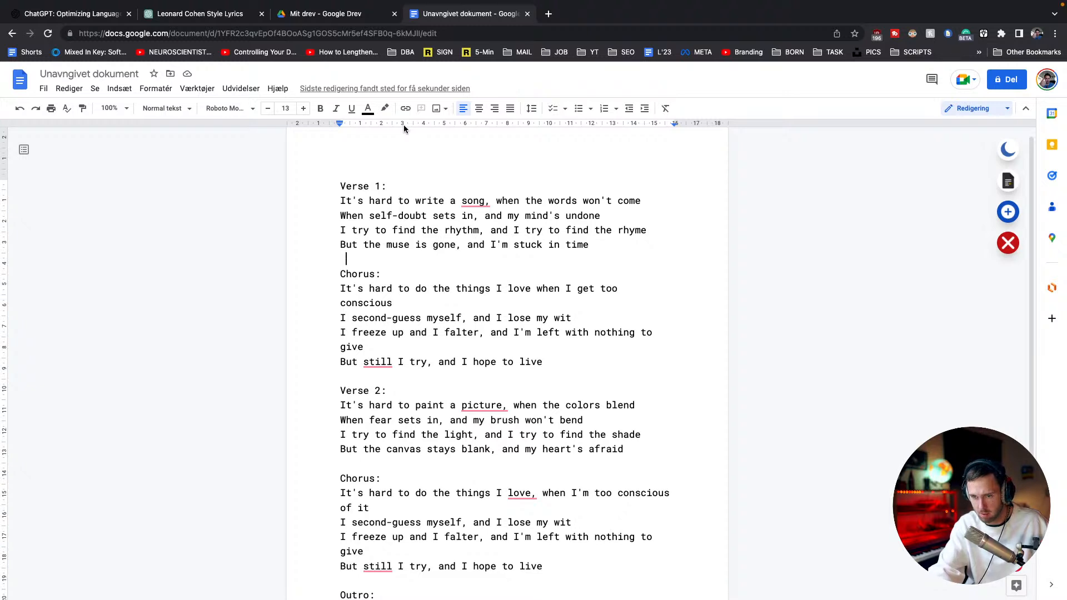
pyautogui.click(549, 13)
pyautogui.moveTo(567, 18); pyautogui.dragTo(1066, 373)
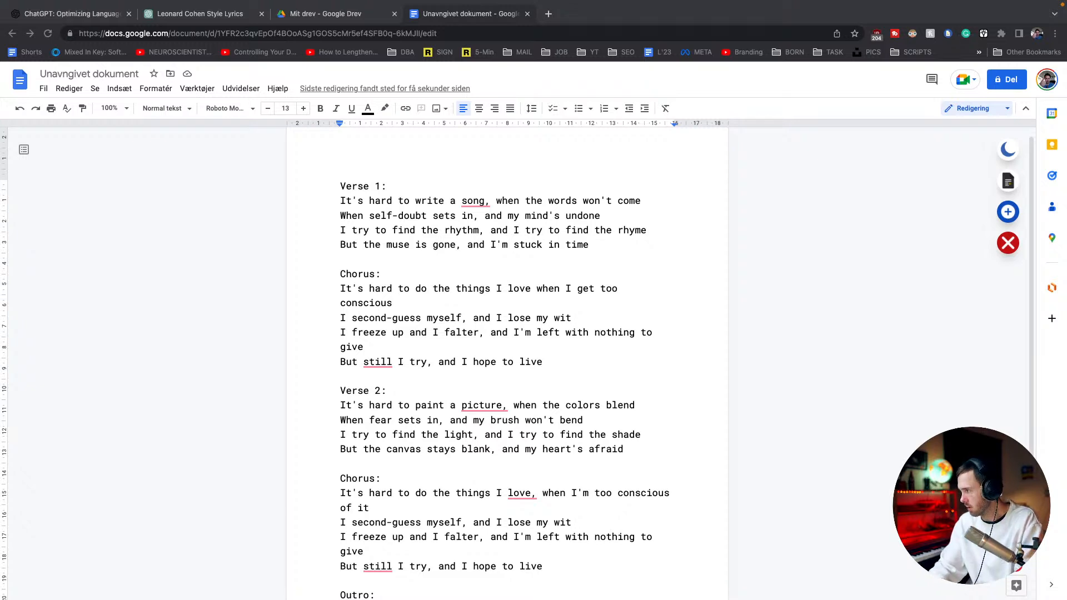
pyautogui.click(246, 328)
pyautogui.hotkey('ctrl', 'Left')
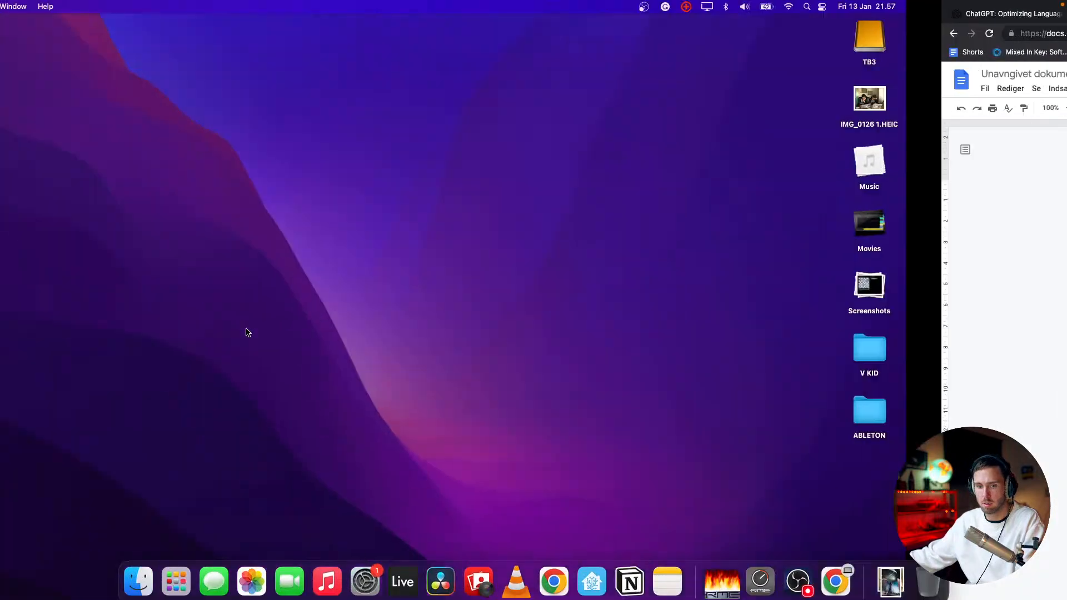
pyautogui.hotkey('ctrl', 'Right')
pyautogui.hotkey('ctrl', 'Right')
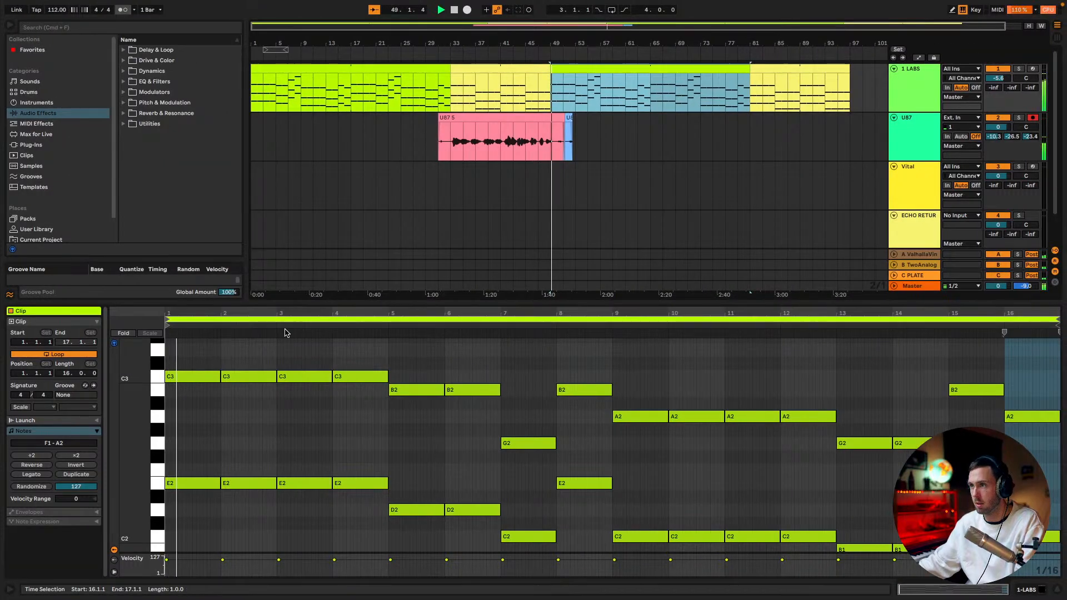
# Play the arrangement from bar 1, stop it, and insert one bar of empty time at the very start
pyautogui.click(251, 188)
pyautogui.press('space')
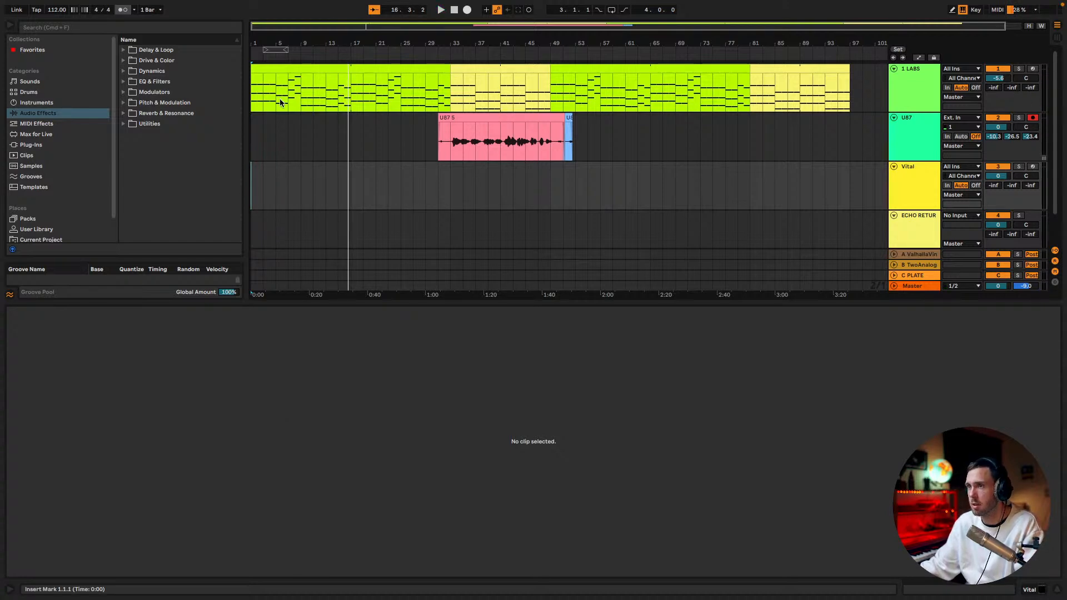
pyautogui.press('super+i')
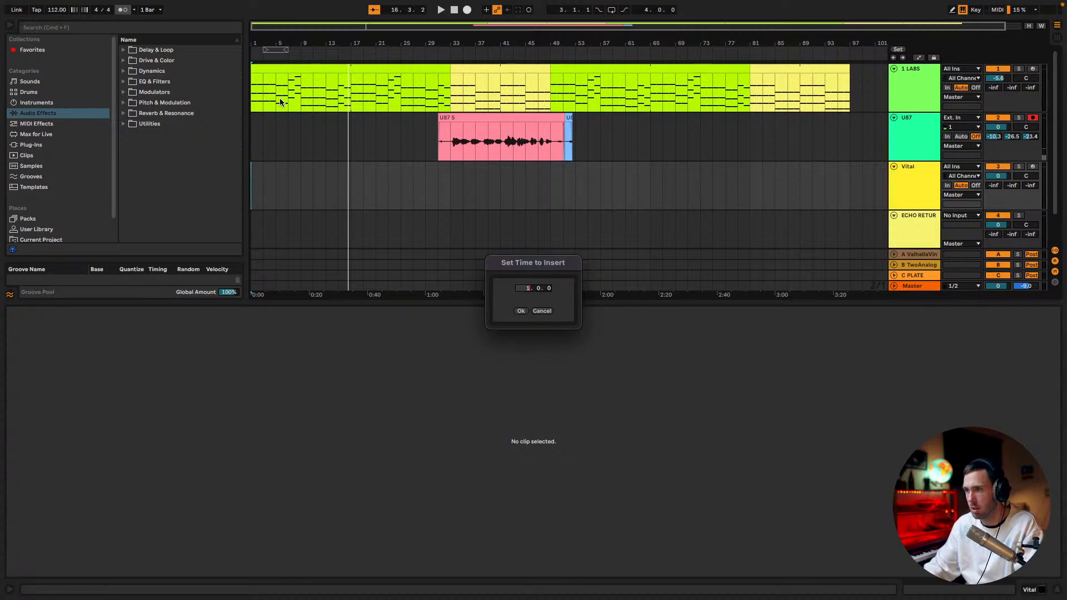
pyautogui.click(520, 311)
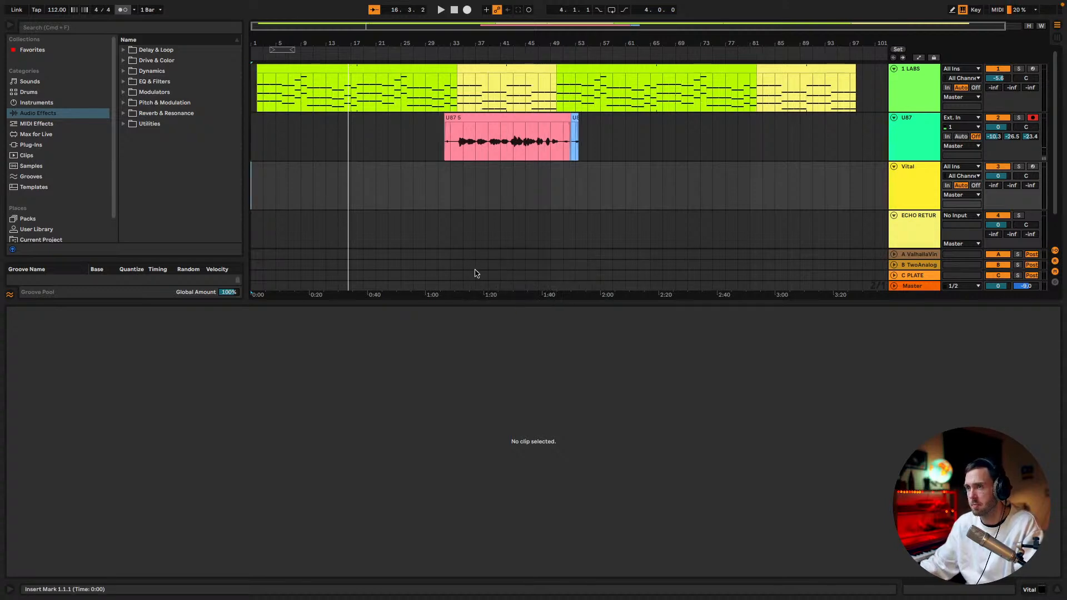
# Turn on the metronome and play the arrangement briefly from bar 1
pyautogui.click(122, 10)
pyautogui.click(258, 53)
pyautogui.press('space')
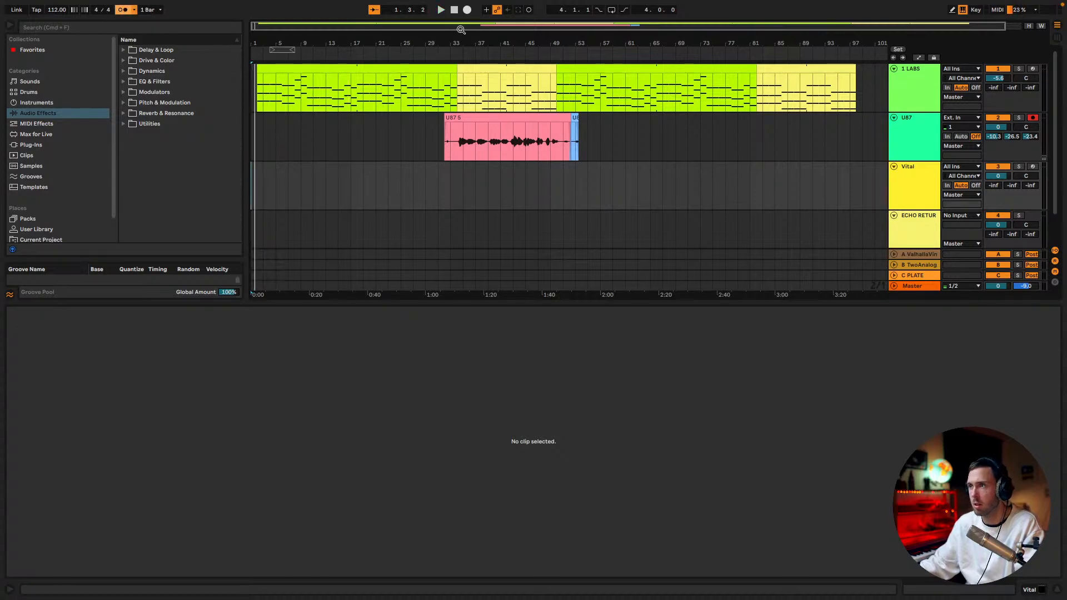
pyautogui.hotkey('ctrl', 'Left')
pyautogui.hotkey('ctrl', 'Right')
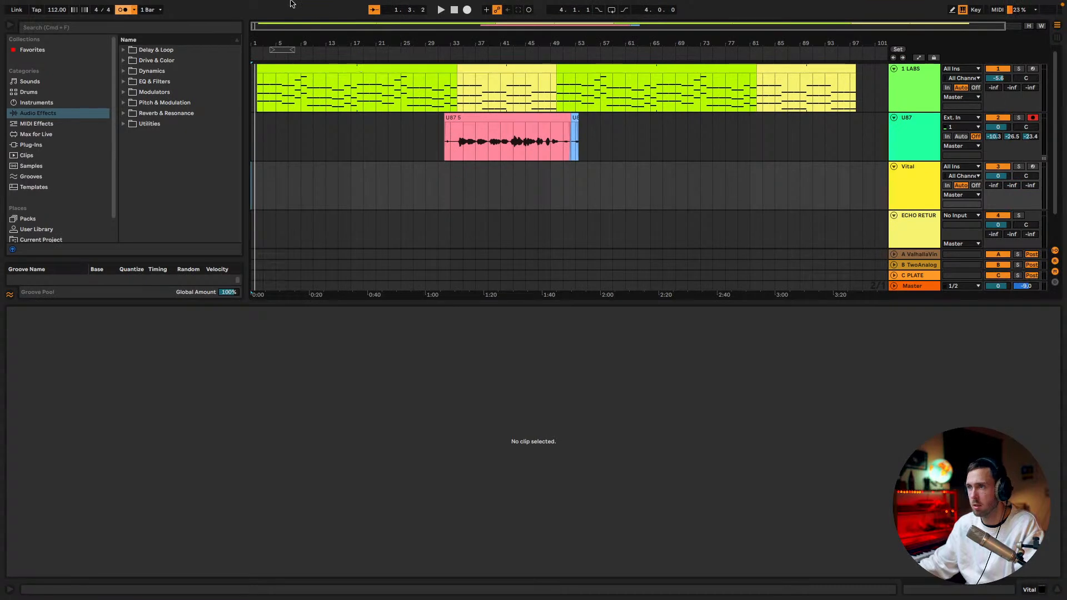
# Duplicate the U87 track and delete the vocal clips between bars 31 and 71 on the original track
pyautogui.click(935, 135)
pyautogui.press('super+d')
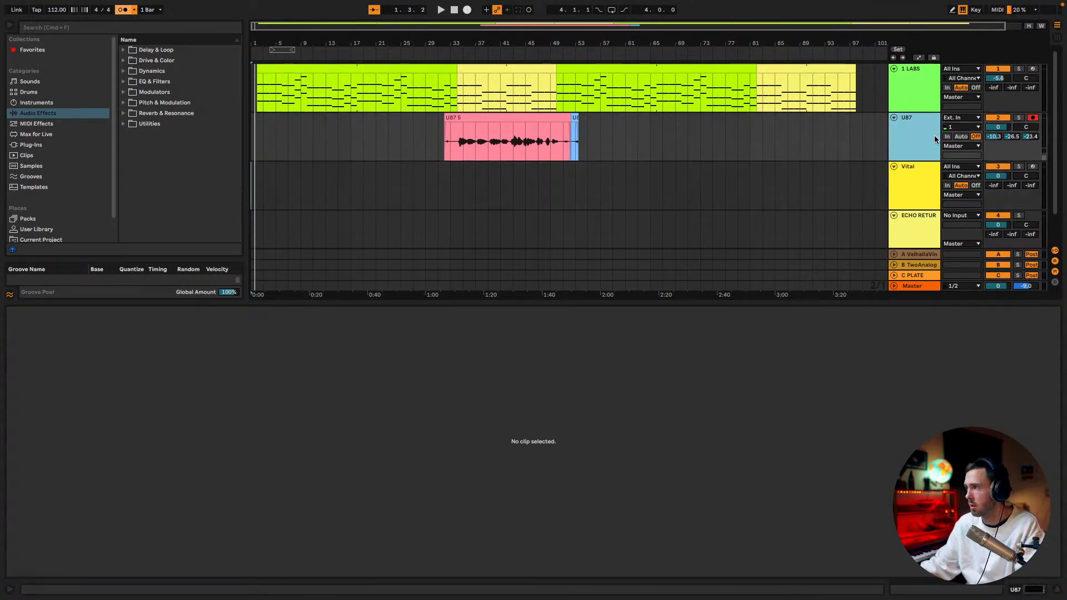
pyautogui.click(913, 137)
pyautogui.moveTo(685, 129); pyautogui.dragTo(438, 133)
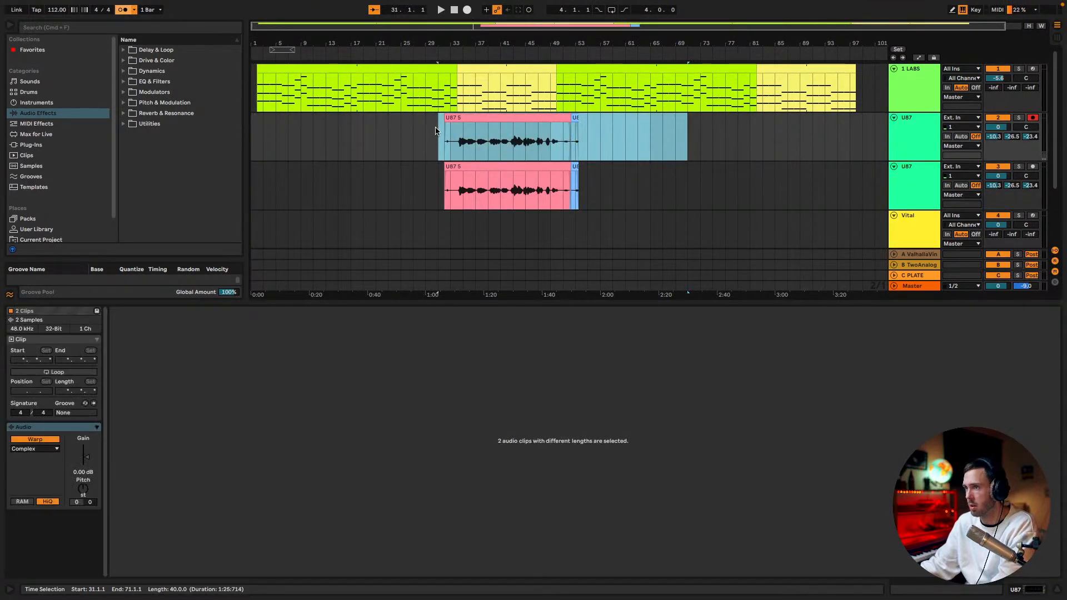
pyautogui.press('Delete')
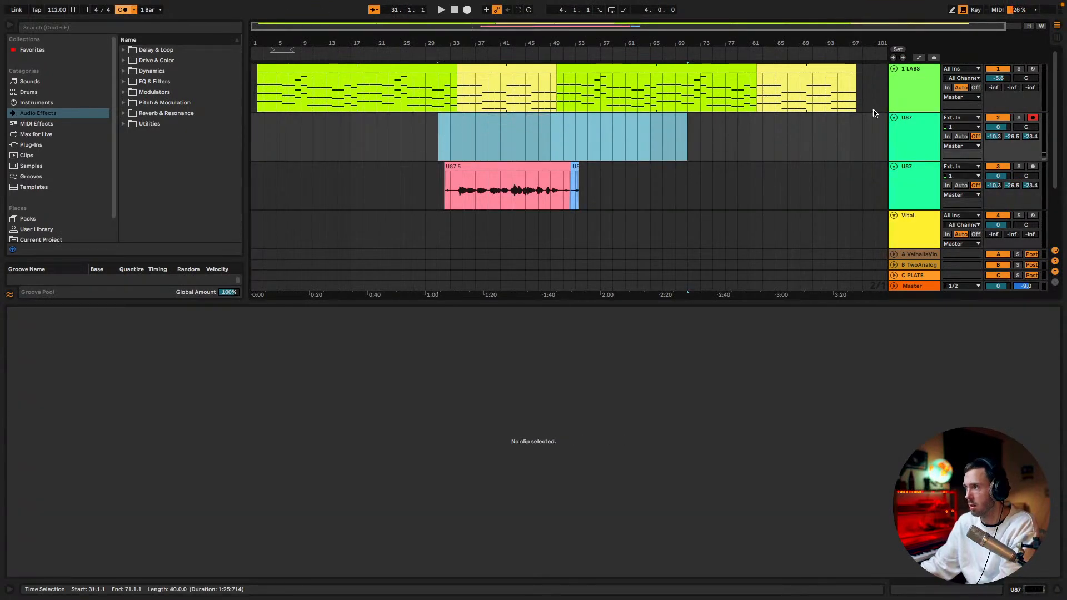
# Start recording a new vocal take on the first U87 track from bar 1 and bring up the lyrics document
pyautogui.click(454, 9)
pyautogui.click(466, 10)
pyautogui.hotkey('ctrl', 'Left')
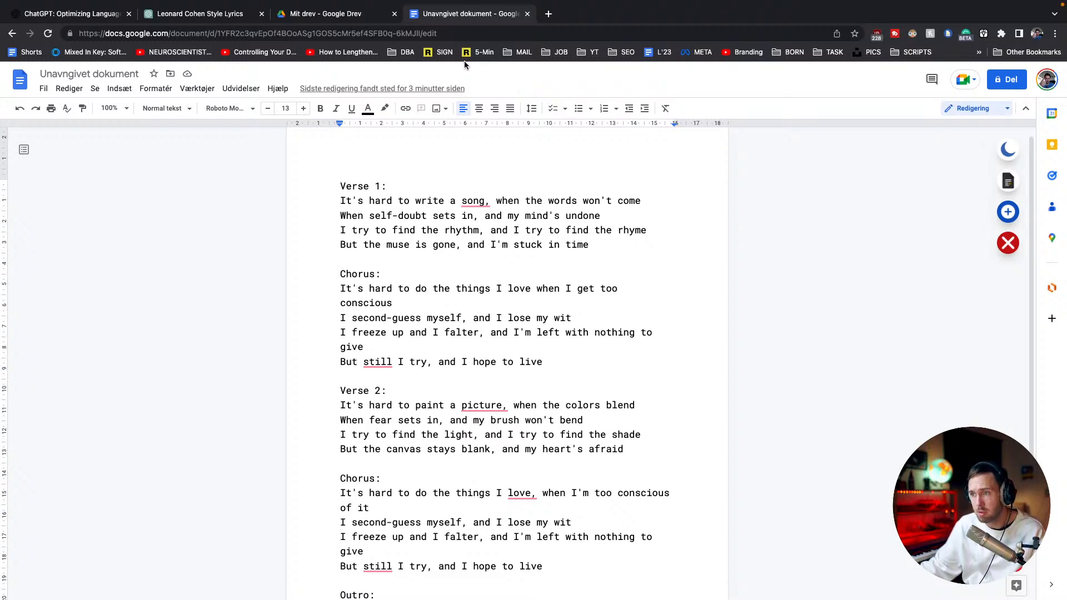
# Follow the lyrics document's verses, choruses and outro while the vocal recording runs
pyautogui.scroll(-1, 532, 226)
pyautogui.scroll(-3, 532, 226)
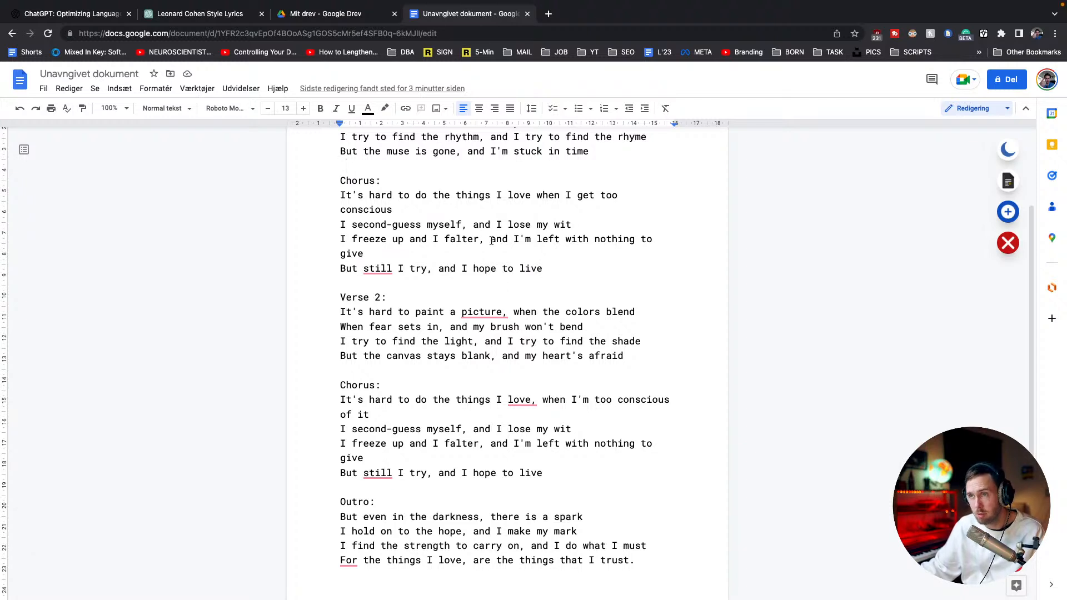
pyautogui.scroll(1, 501, 321)
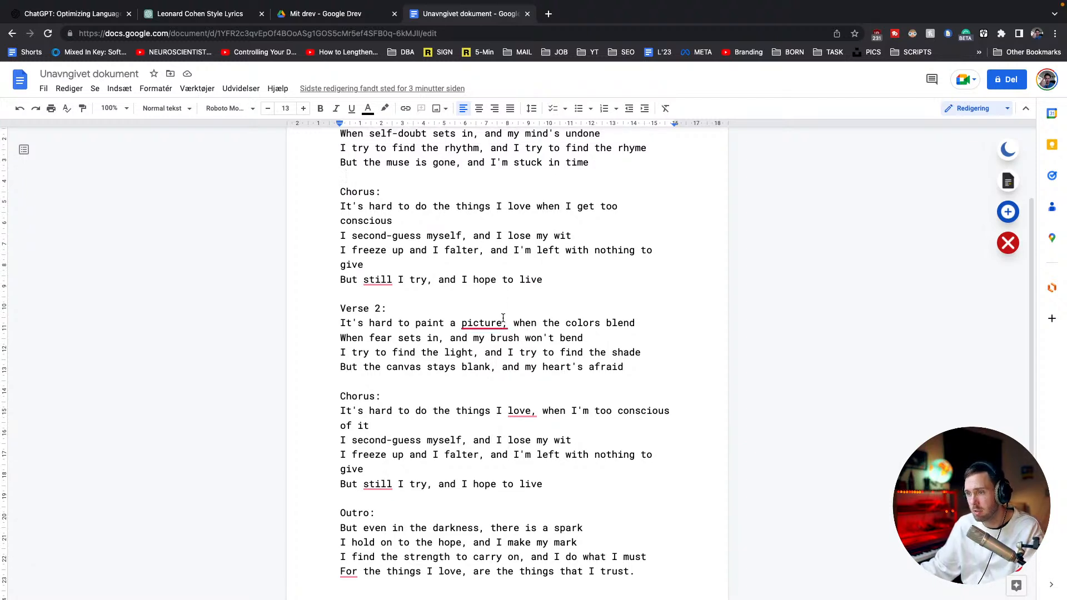
pyautogui.scroll(-2, 511, 310)
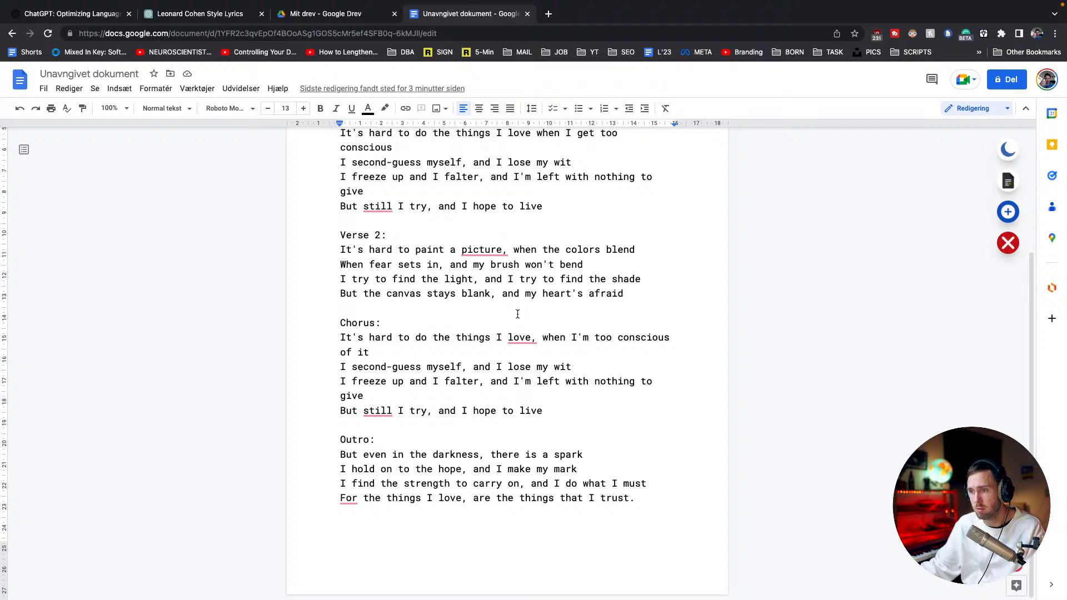
pyautogui.scroll(1, 517, 313)
pyautogui.scroll(2, 522, 317)
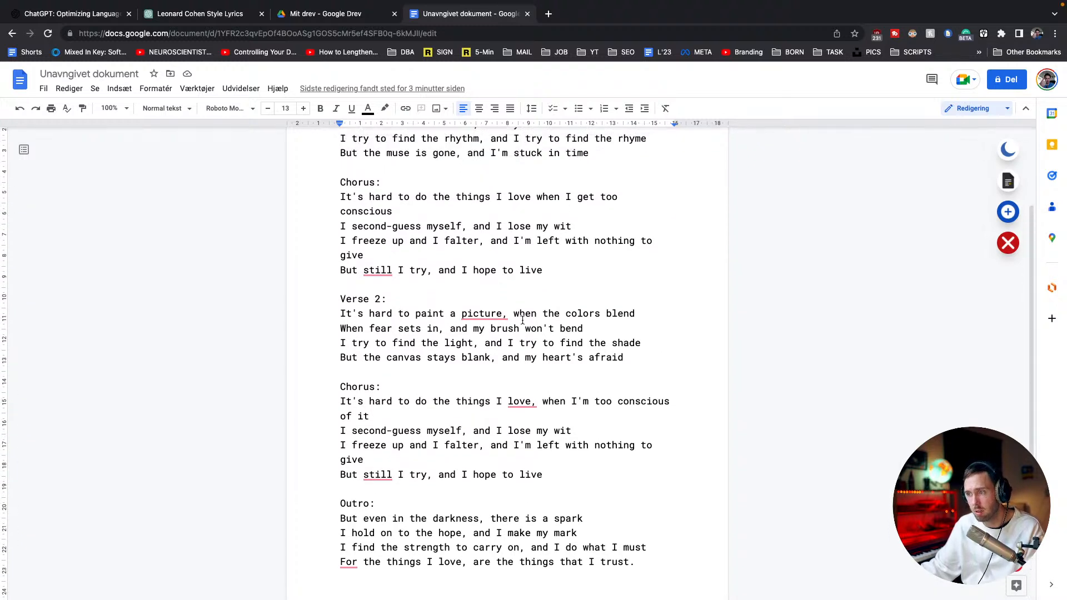
pyautogui.scroll(2, 521, 320)
pyautogui.scroll(-3, 518, 321)
pyautogui.scroll(-3, 519, 317)
pyautogui.scroll(6, 517, 319)
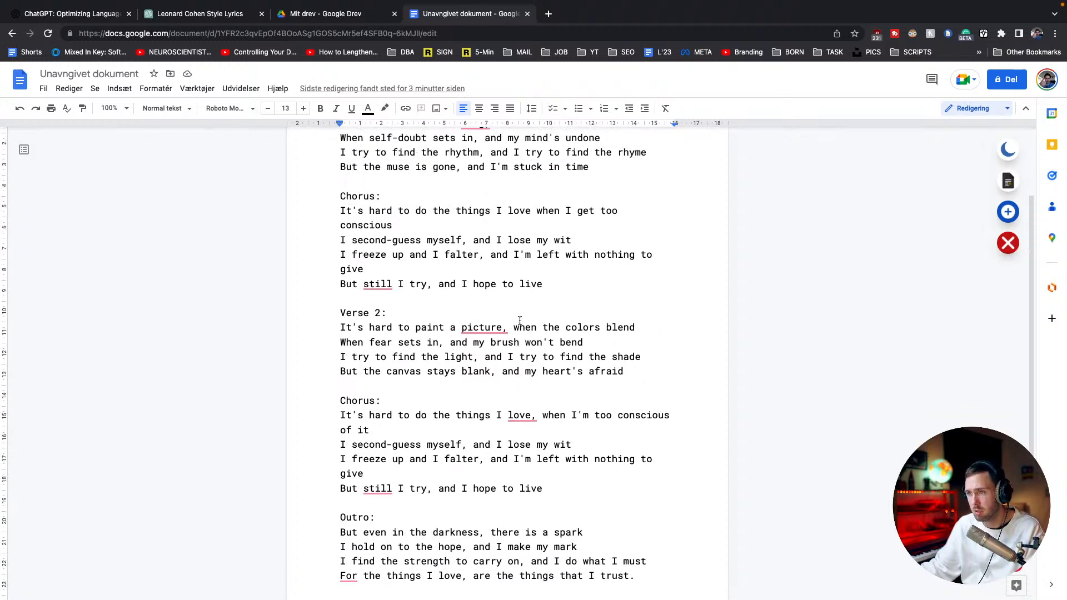
# Switch to the ChatGPT lyrics conversation and send the prompt "write 4 more verses"
pyautogui.click(219, 14)
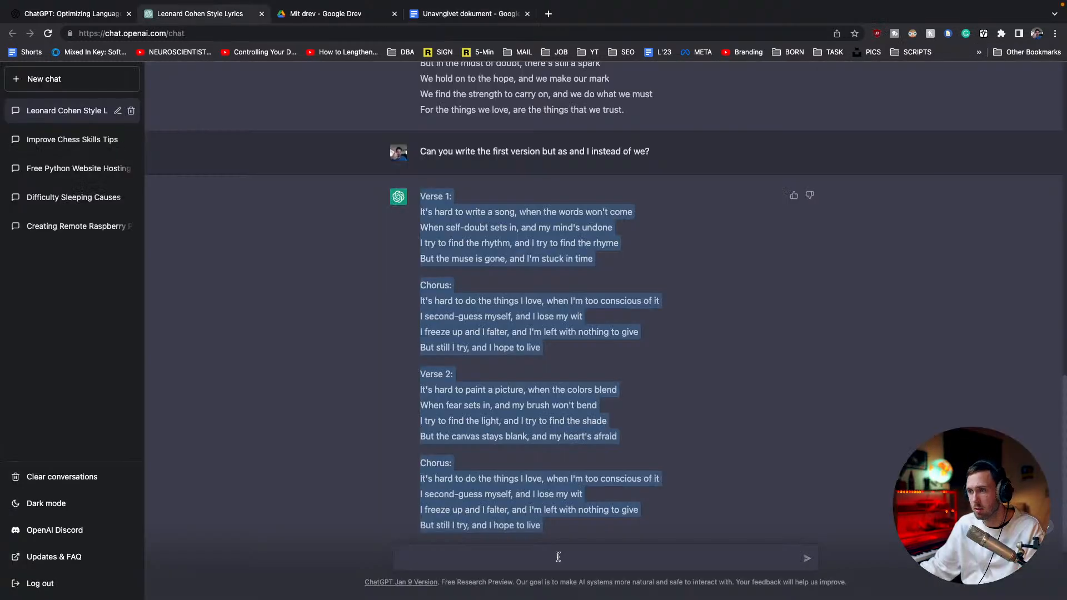
pyautogui.click(536, 558)
pyautogui.write('write ')
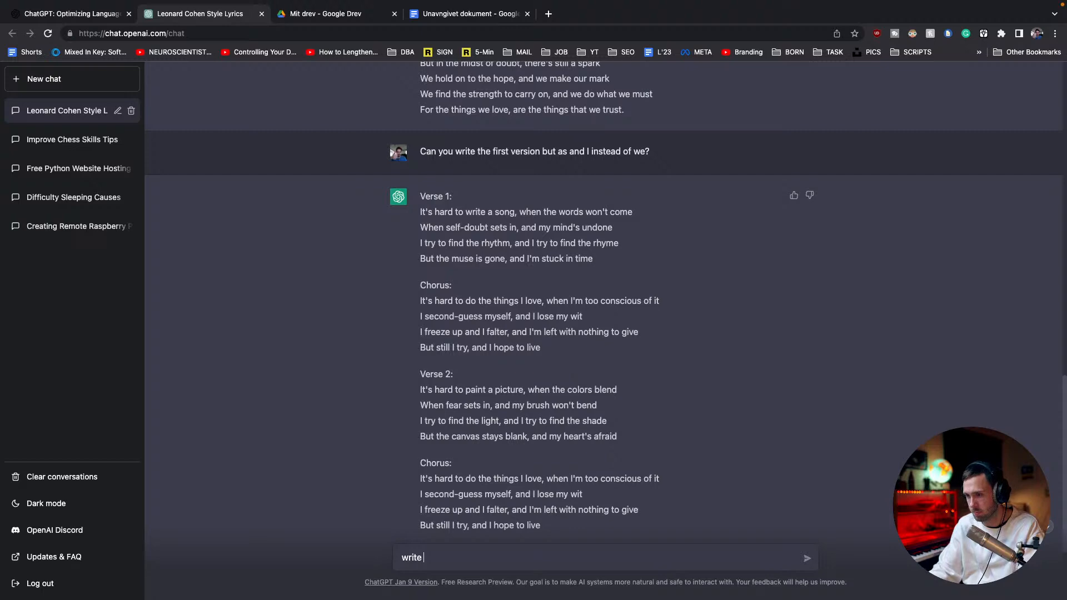
pyautogui.write('4 more verses')
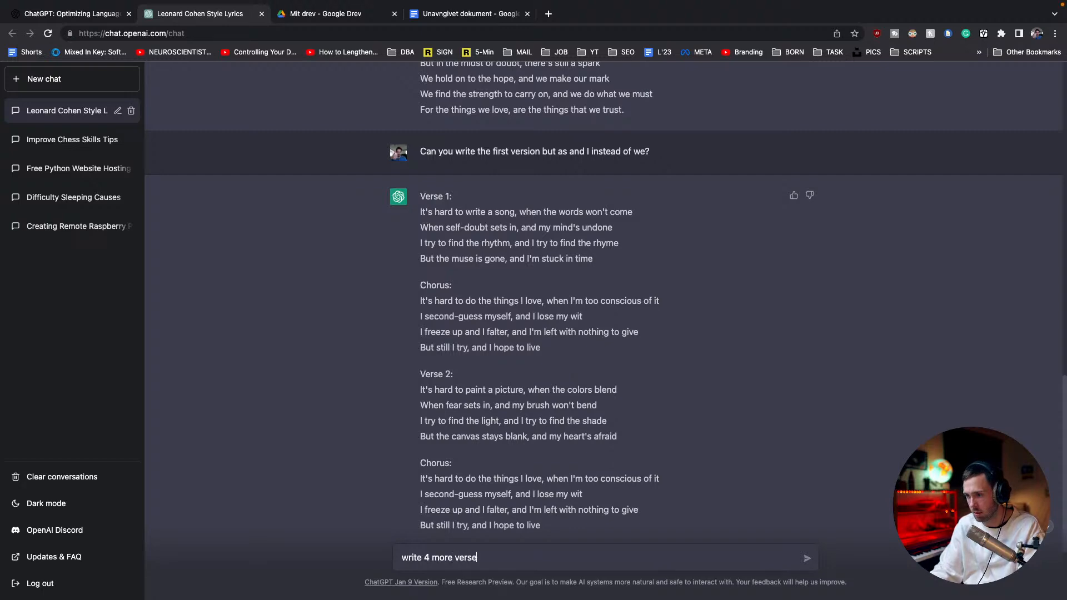
pyautogui.press('Return')
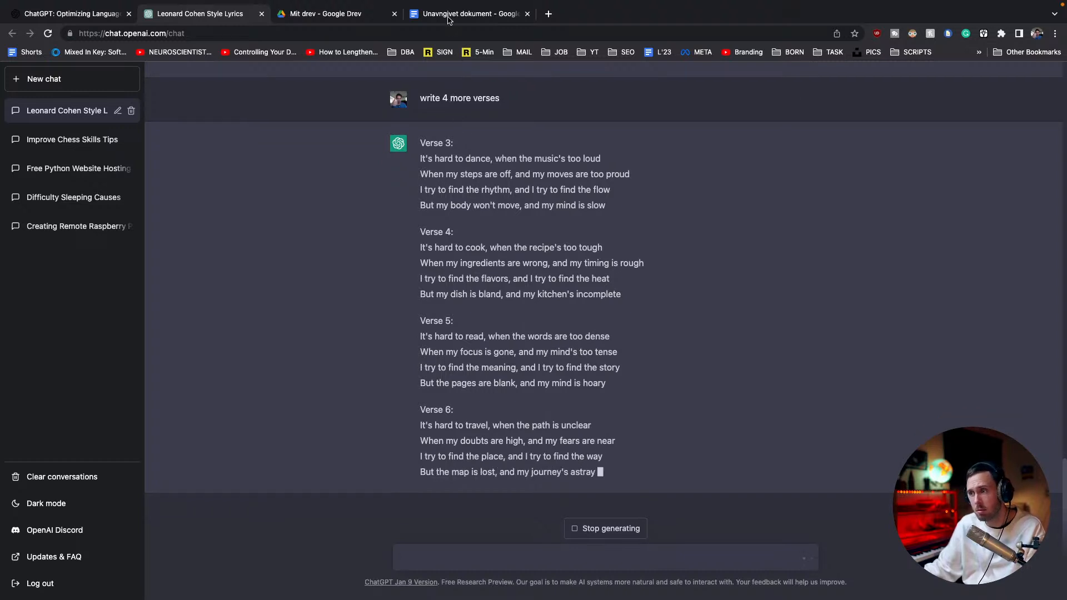
# Switch back to Ableton Live and stop the vocal recording at about bar 70
pyautogui.moveTo(449, 11)
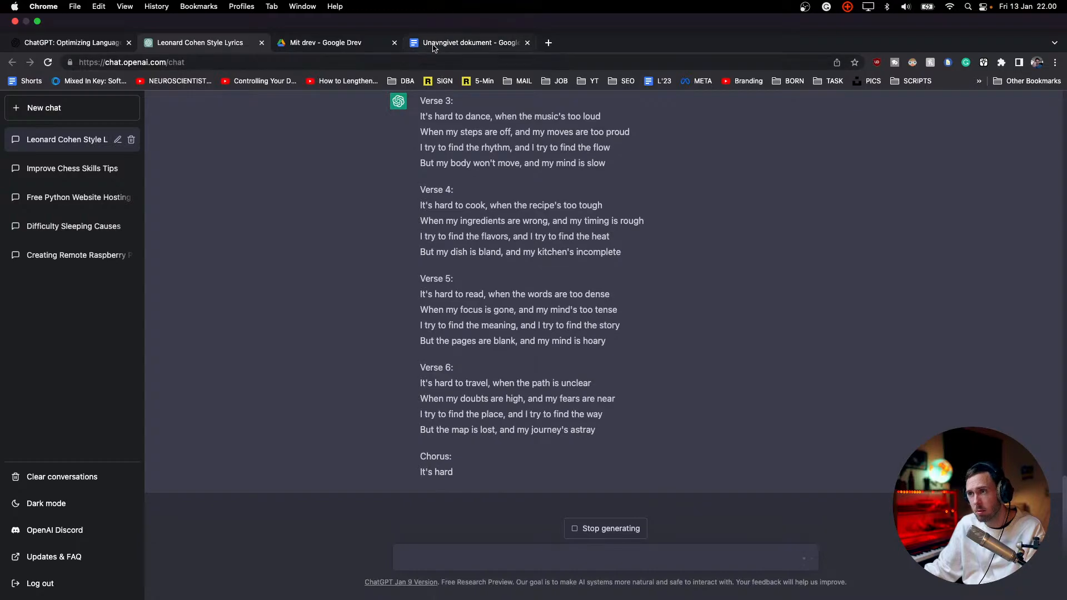
pyautogui.click(435, 49)
pyautogui.click(89, 49)
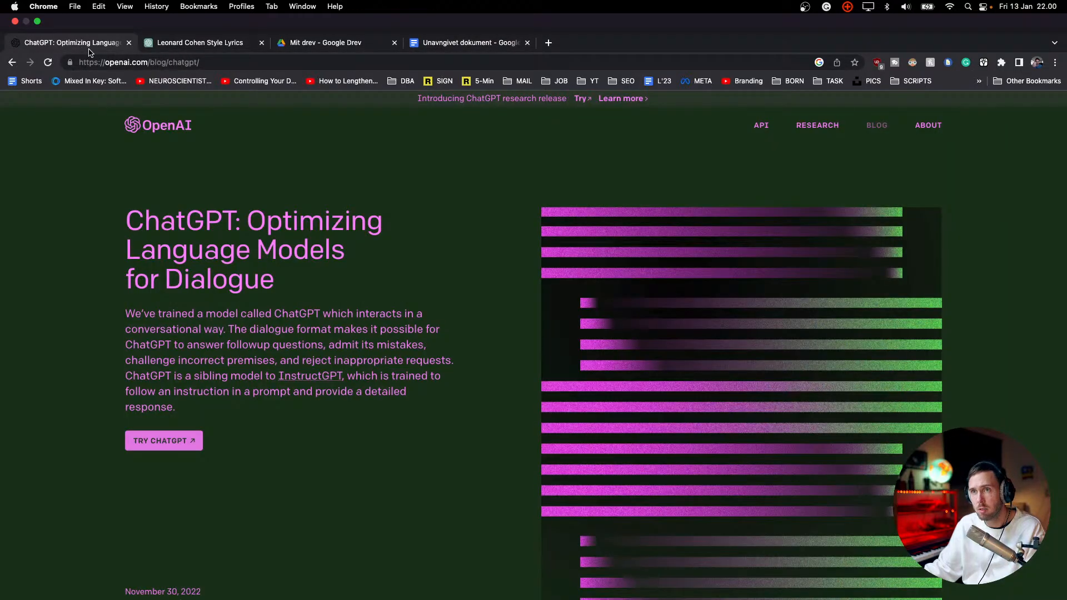
pyautogui.click(170, 49)
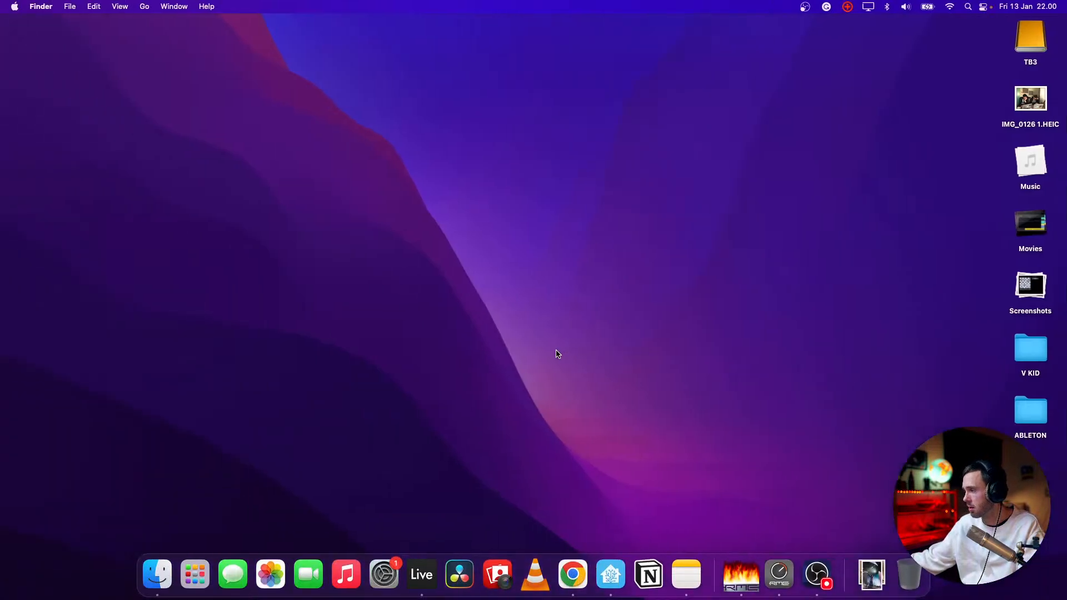
pyautogui.hotkey('ctrl', 'Right')
pyautogui.hotkey('ctrl', 'Right')
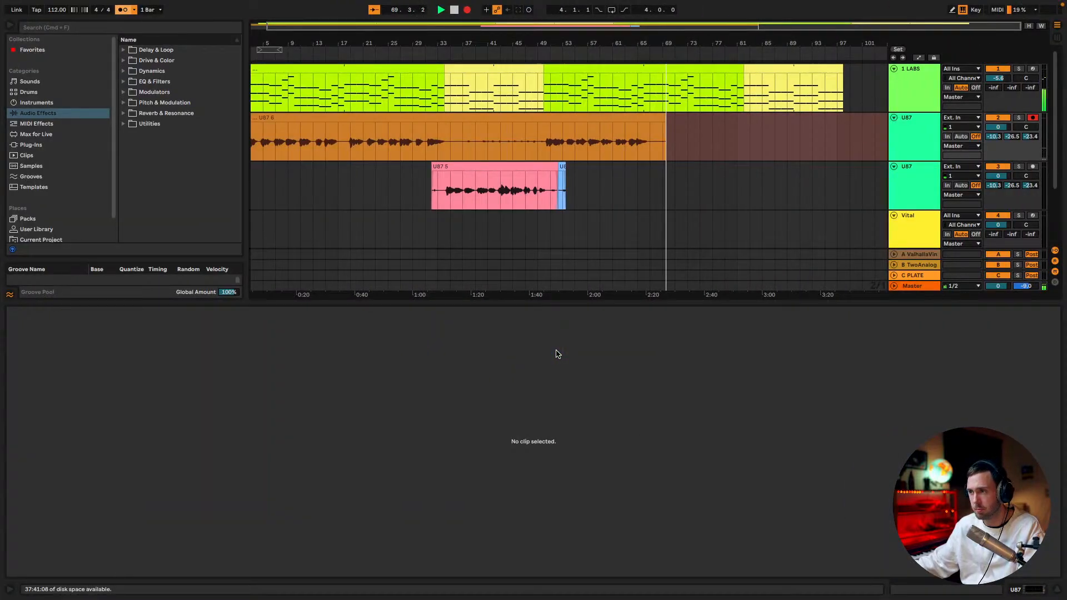
pyautogui.hotkey('ctrl', 'Left')
pyautogui.hotkey('ctrl', 'Left')
pyautogui.hotkey('ctrl', 'Right')
pyautogui.hotkey('ctrl', 'Right')
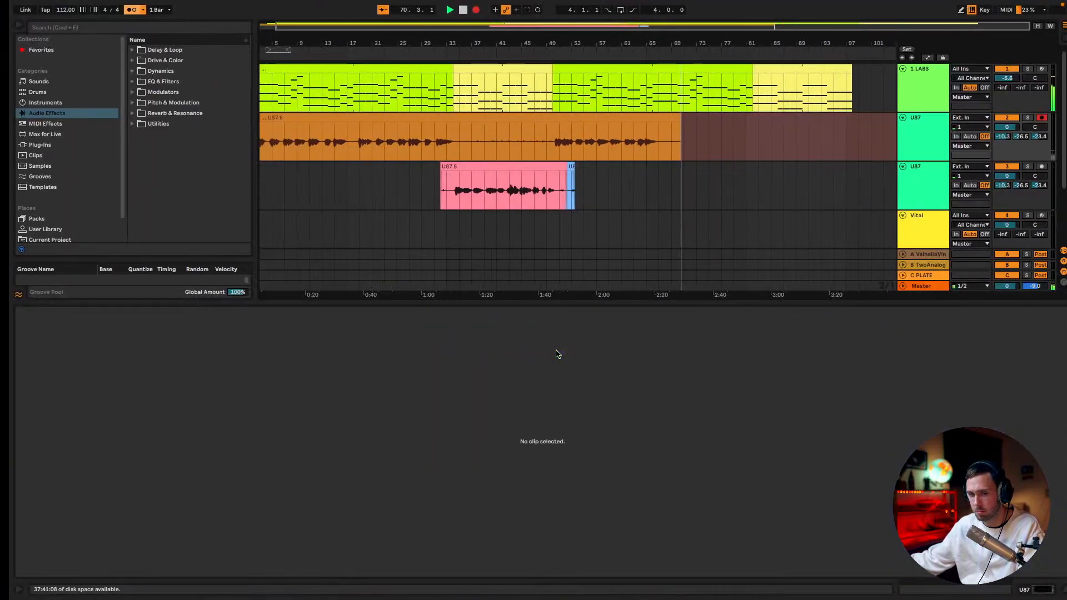
pyautogui.press('space')
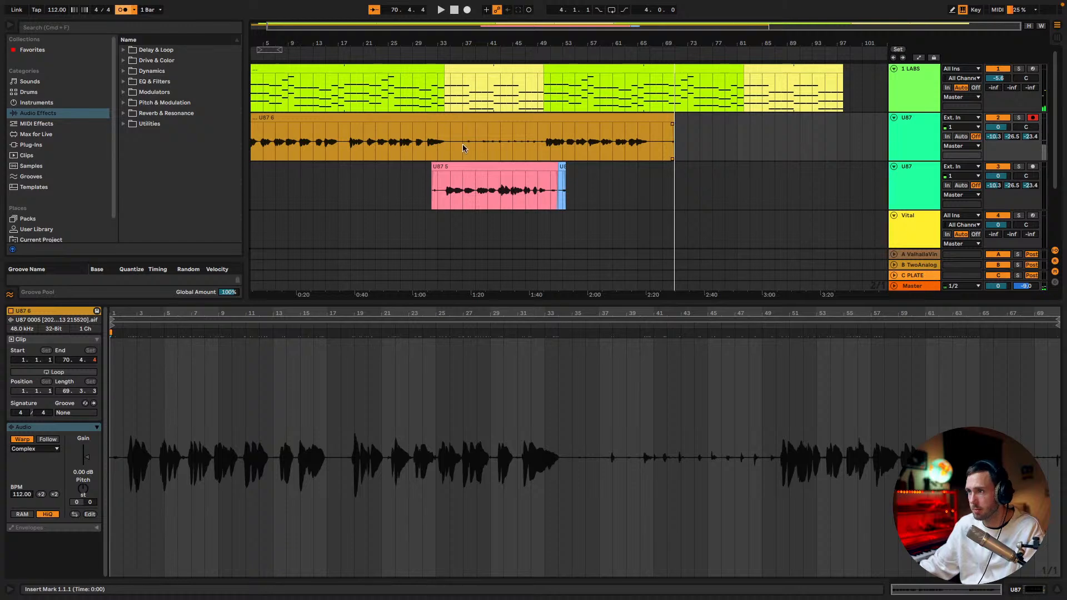
# Delete the second U87 track's audio from bar 51 onward and the new take's section between bars 35 and 49
pyautogui.moveTo(588, 194); pyautogui.dragTo(550, 192)
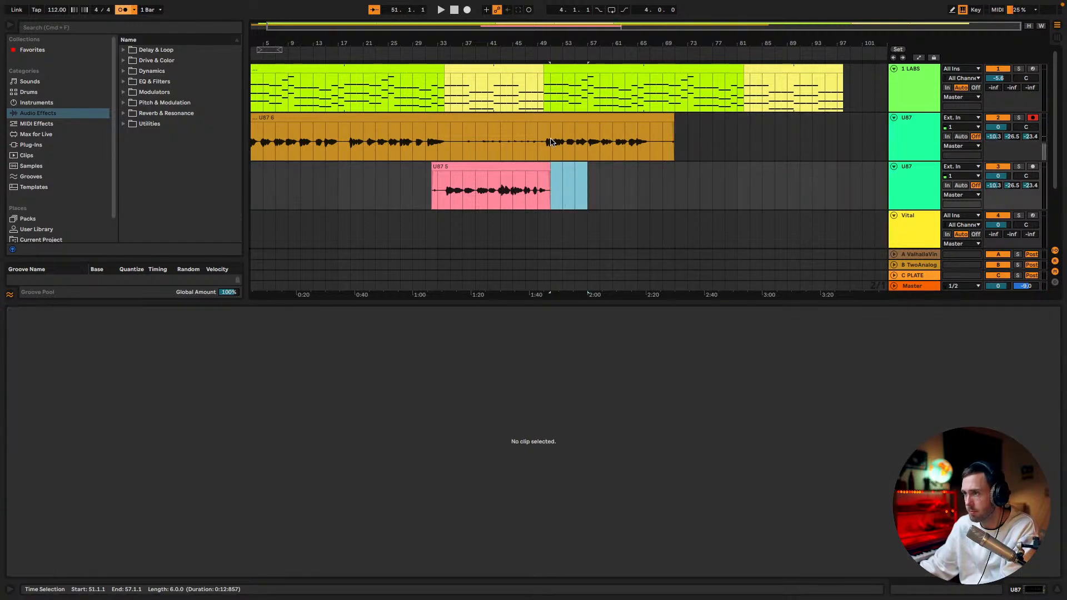
pyautogui.moveTo(535, 145); pyautogui.dragTo(444, 148)
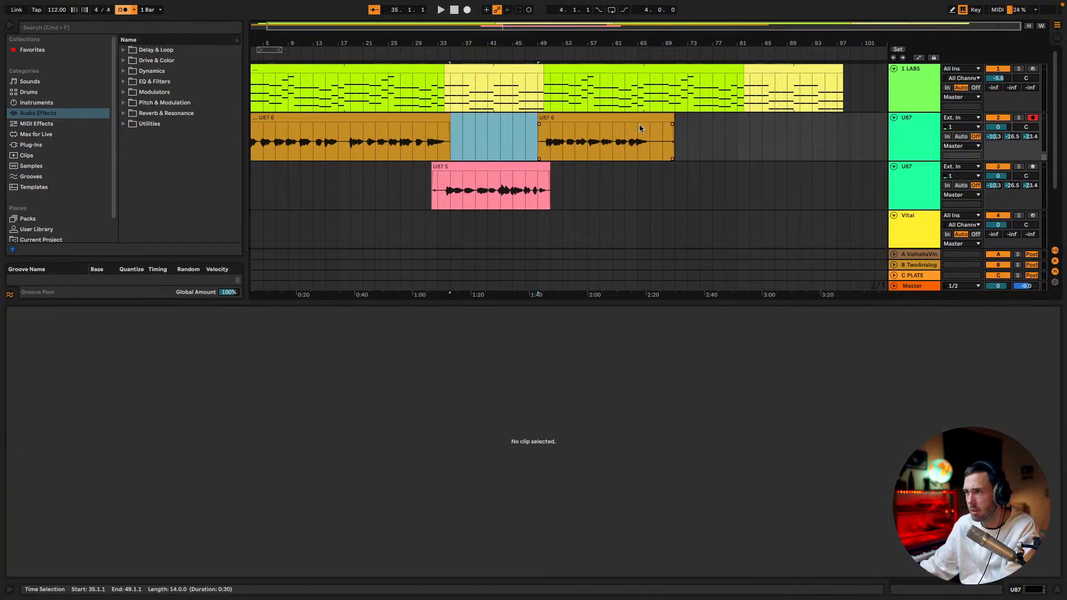
# Play from bar 49 and trim the end of the second verse's vocal clip to bar 67
pyautogui.click(538, 108)
pyautogui.press('space')
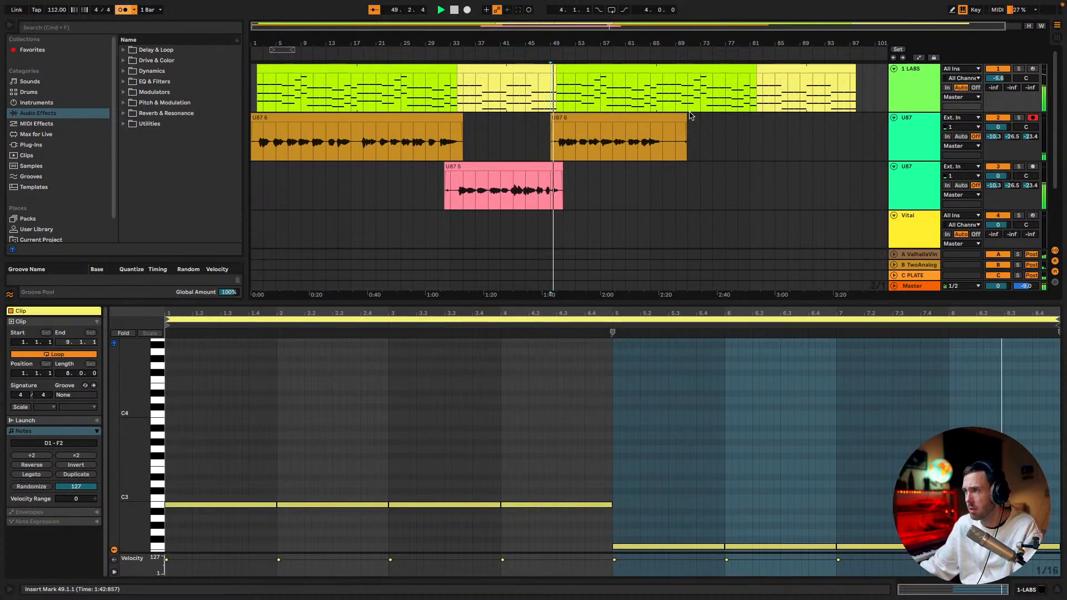
pyautogui.moveTo(686, 118); pyautogui.dragTo(663, 119)
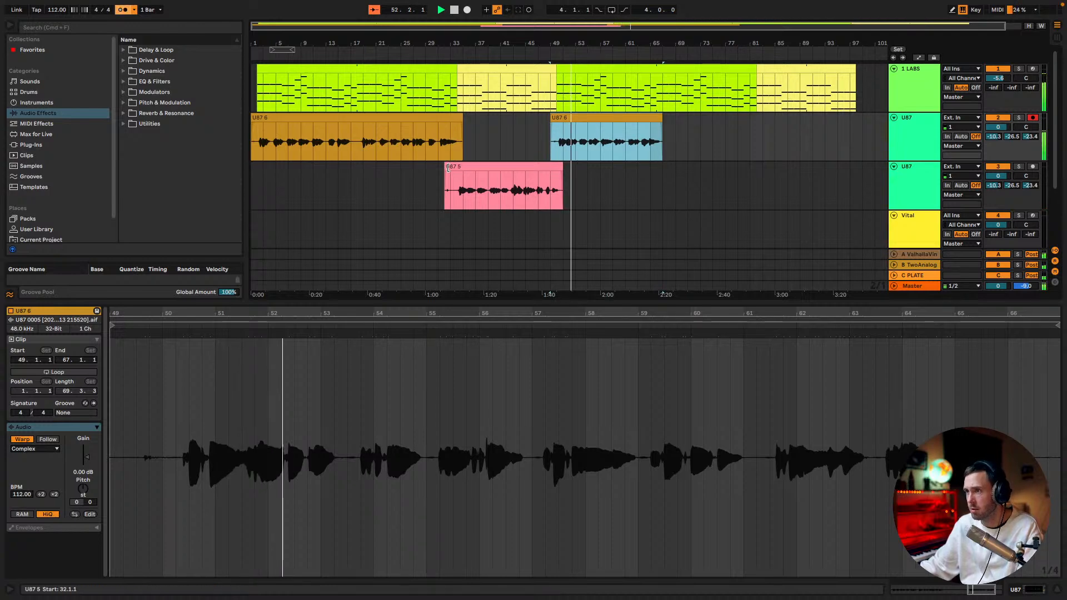
# Trim the chorus vocal clip on the second U87 track to start at bar 34 and copy it to bar 82
pyautogui.moveTo(453, 55); pyautogui.dragTo(488, 169)
pyautogui.moveTo(501, 26); pyautogui.dragTo(501, 0)
pyautogui.moveTo(509, 166); pyautogui.dragTo(798, 183)
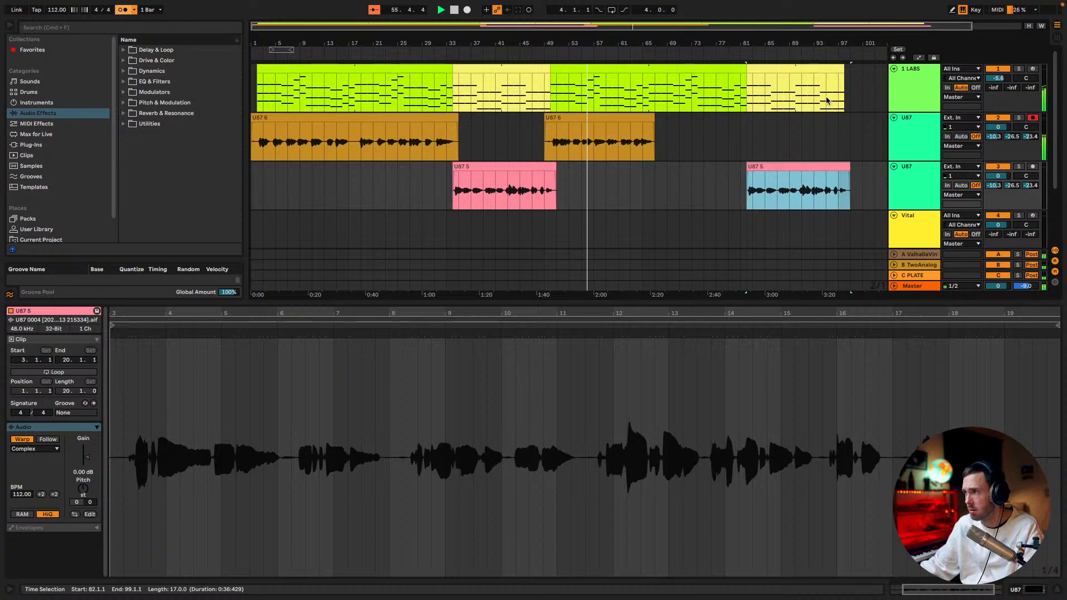
# Duplicate the last yellow 1 LABS chord clip so the copy fills bars 98 to 114
pyautogui.click(833, 71)
pyautogui.hotkey('ctrl', 'd')
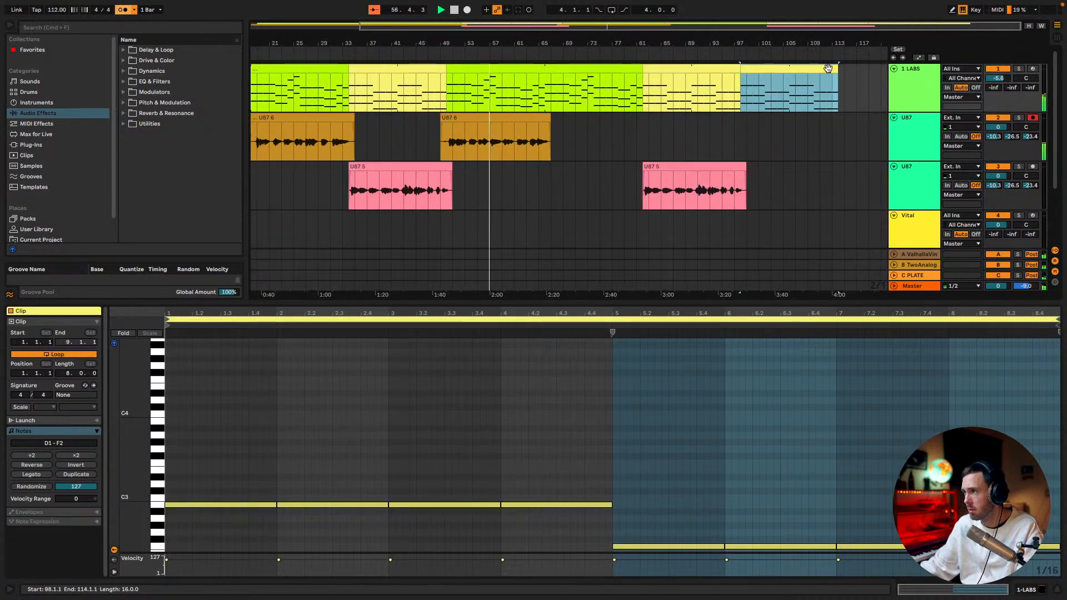
# Trim the end of the copied chorus vocal clip on the second U87 track to 98.3.1
pyautogui.moveTo(746, 167); pyautogui.dragTo(737, 146)
pyautogui.hotkey('ctrl', 'z')
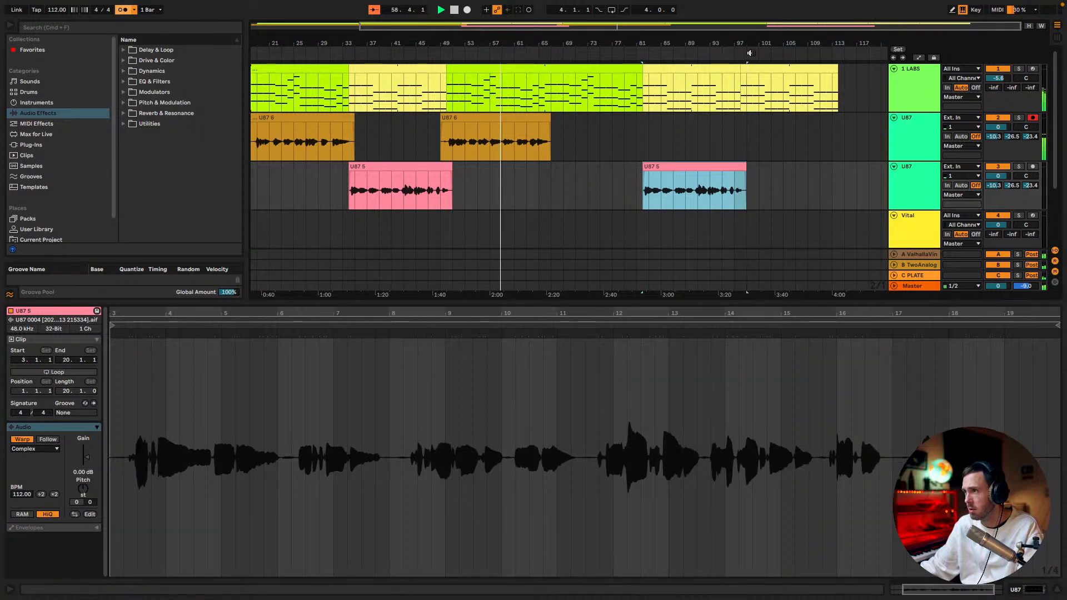
pyautogui.moveTo(777, 27); pyautogui.dragTo(758, 120)
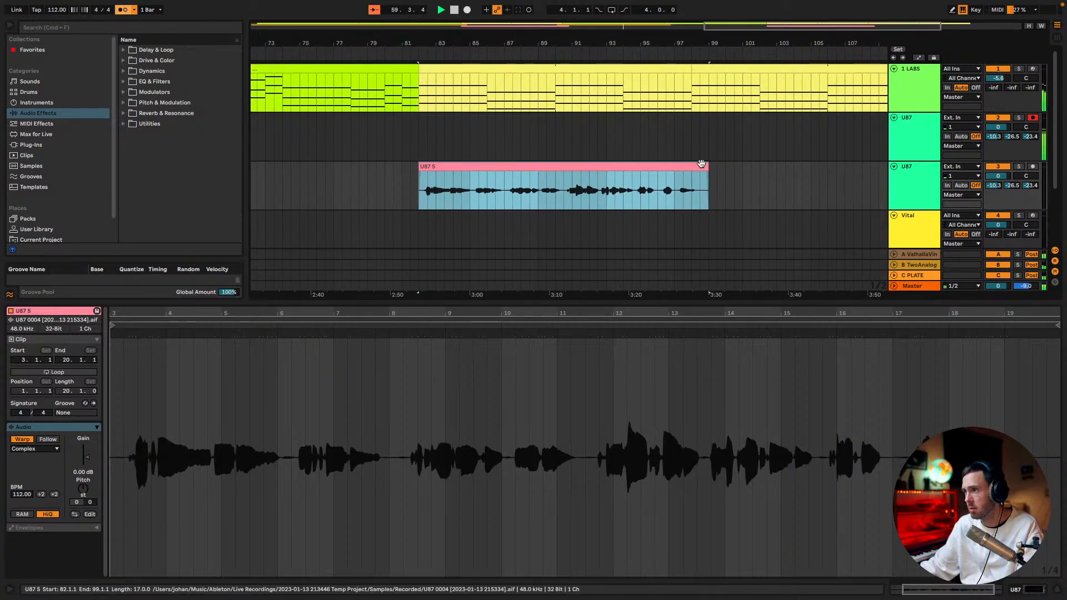
pyautogui.moveTo(703, 166); pyautogui.dragTo(698, 167)
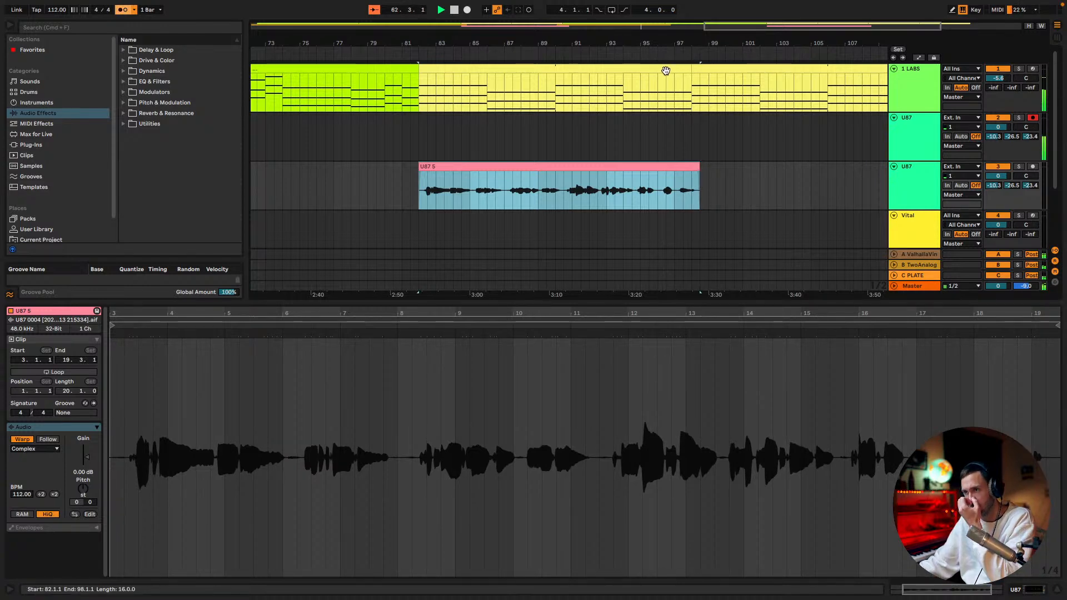
pyautogui.moveTo(818, 45); pyautogui.dragTo(818, 23)
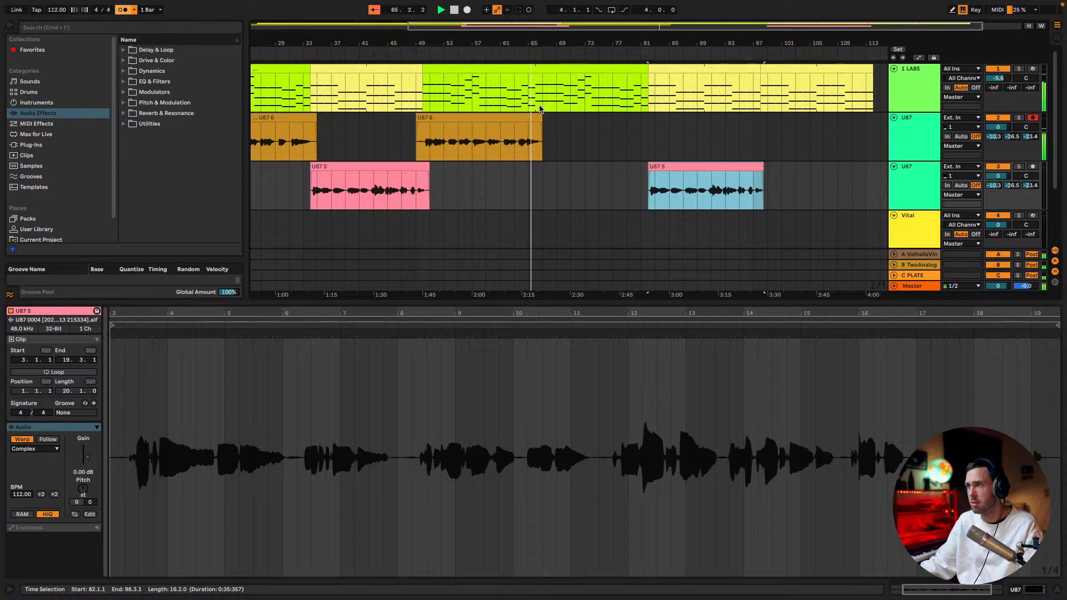
# Delete the time between bars 66 and 82 from the arrangement across all tracks
pyautogui.moveTo(548, 33); pyautogui.dragTo(534, 61)
pyautogui.moveTo(501, 103); pyautogui.dragTo(795, 99)
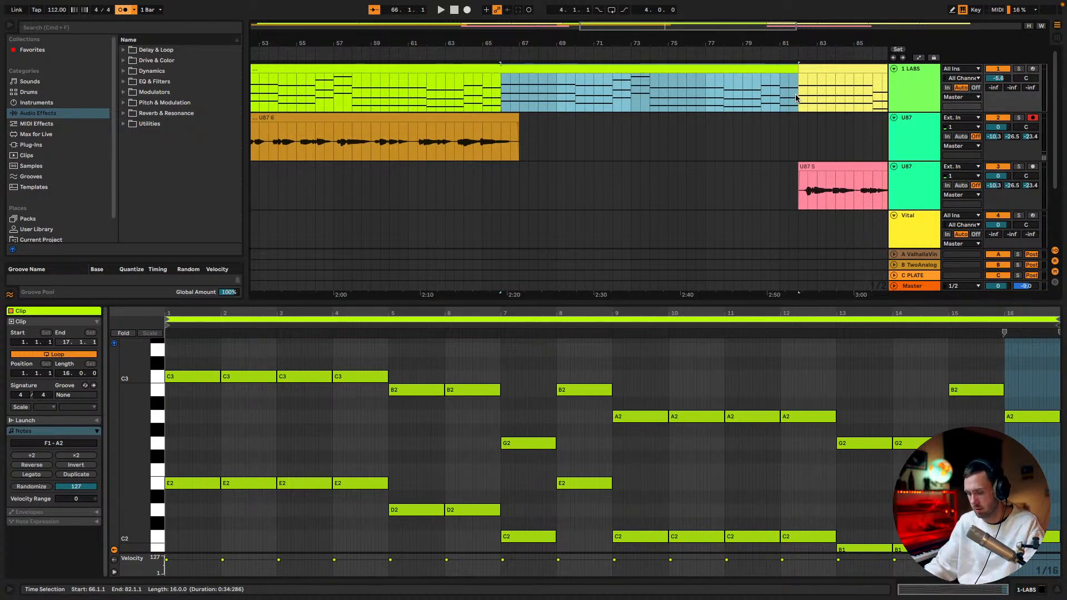
pyautogui.hotkey('ctrl', 'shift', 'Delete')
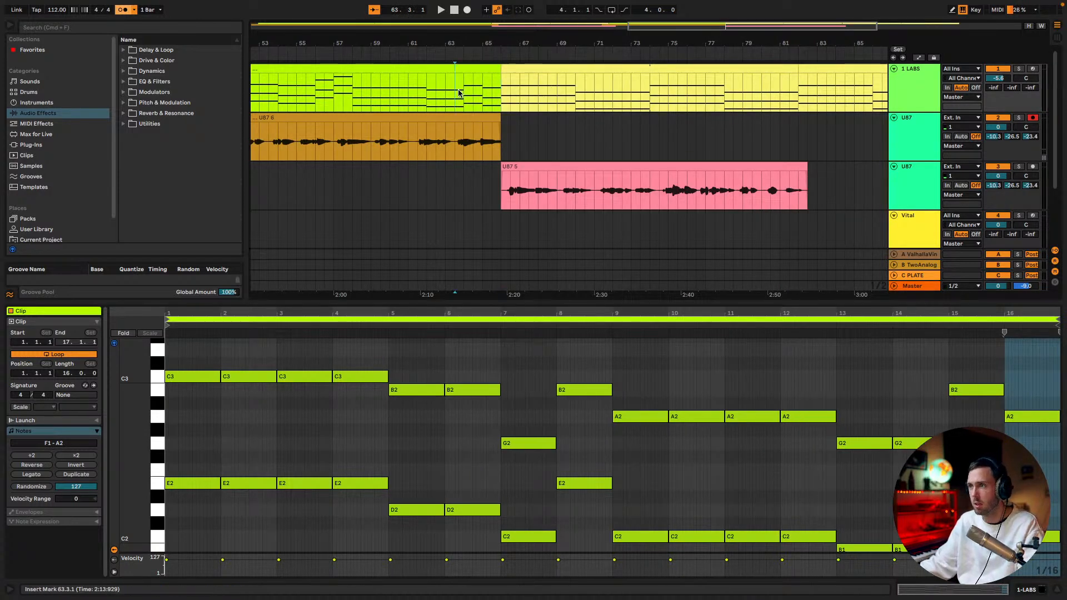
# Play from 63.3.1 and extend the end of the second verse's vocal clip to bar 67
pyautogui.click(459, 93)
pyautogui.press('space')
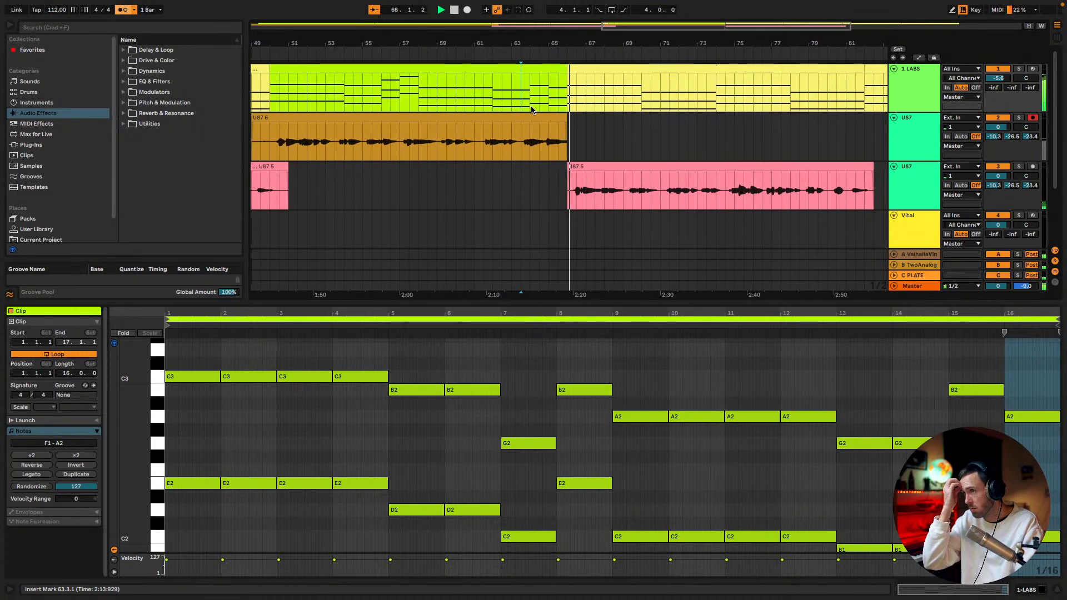
pyautogui.click(561, 120)
pyautogui.moveTo(561, 120); pyautogui.dragTo(571, 120)
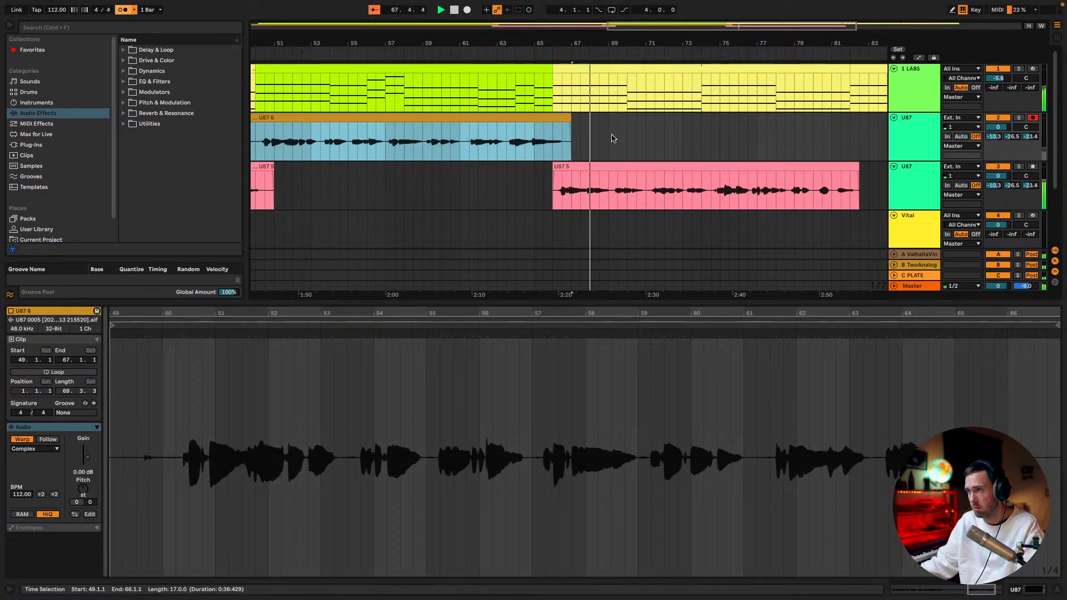
# Enlarge the arrangement area above the clip details and fit the whole song in it
pyautogui.scroll(-2, 636, 148)
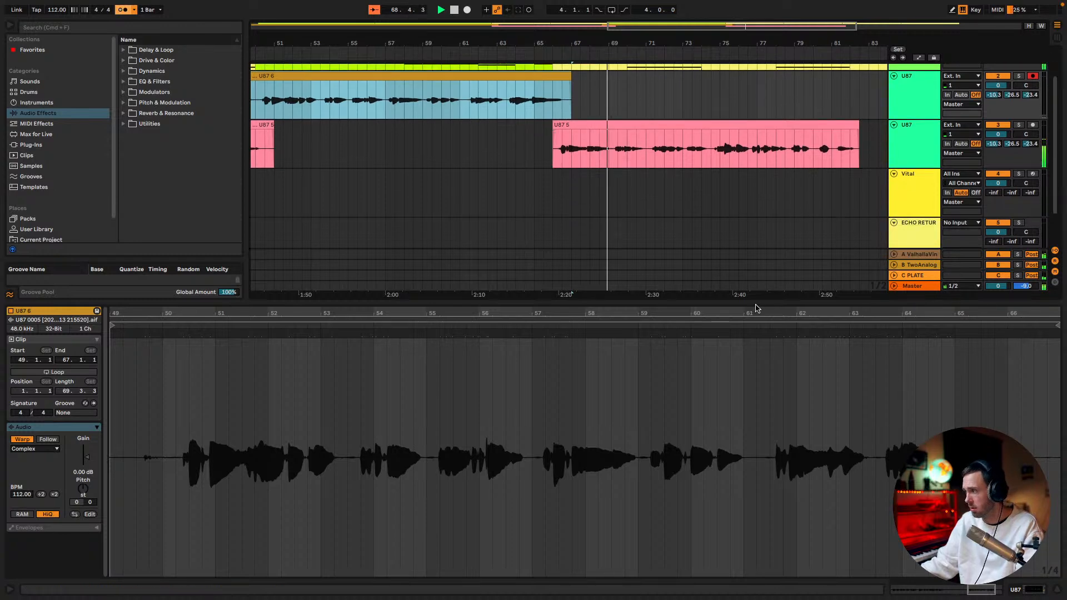
pyautogui.moveTo(769, 305); pyautogui.dragTo(799, 443)
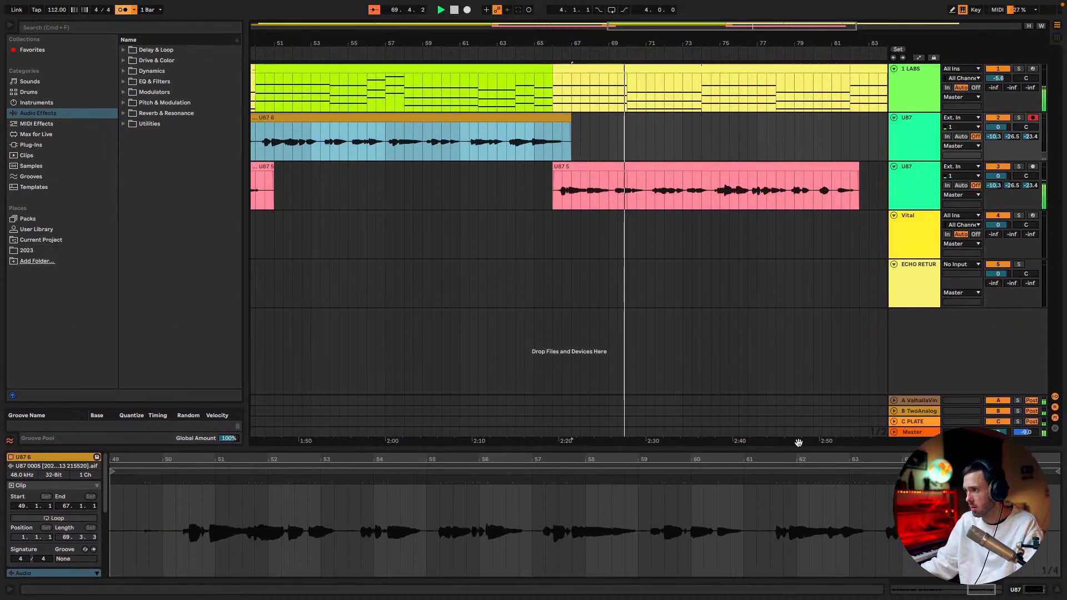
pyautogui.moveTo(665, 26); pyautogui.dragTo(665, 5)
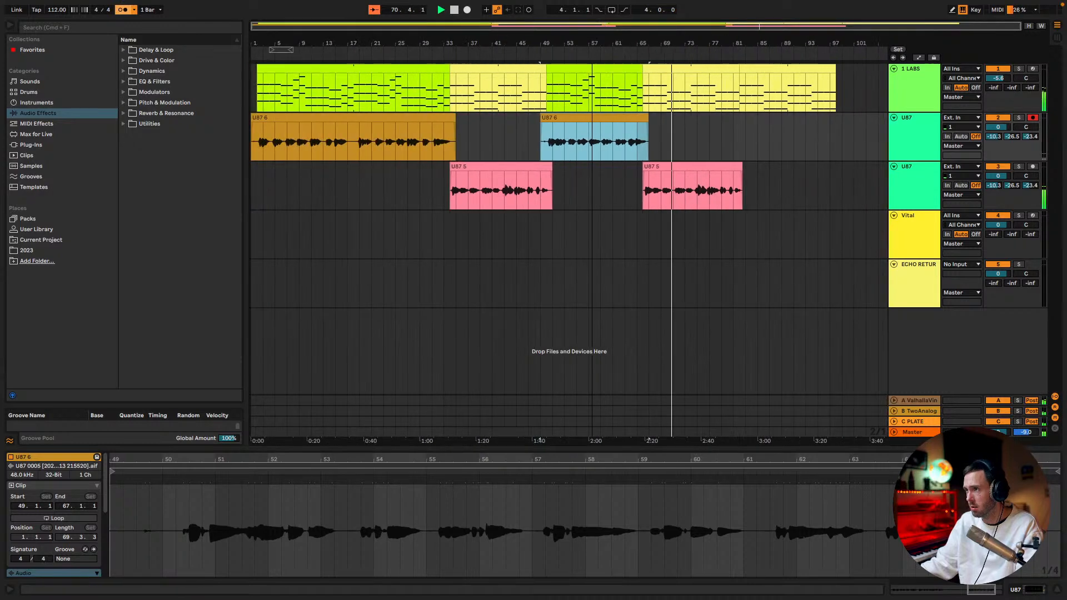
pyautogui.click(411, 153)
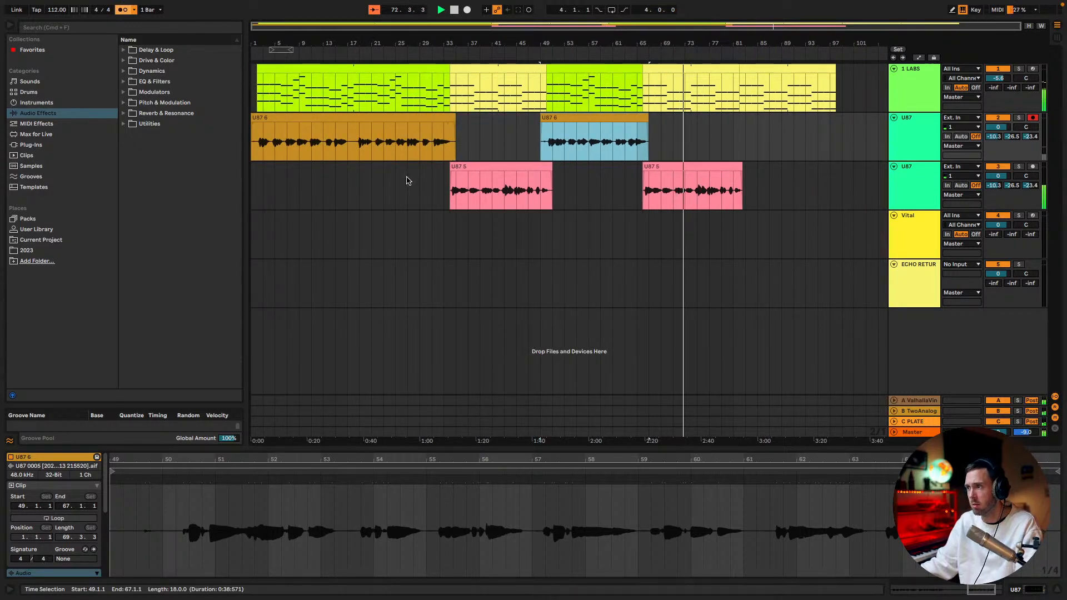
# Open the Outro lyrics in the Google Docs document and record the outro vocals on the first U87 track from bar 78 to bar 99
pyautogui.hotkey('ctrl', 'Left')
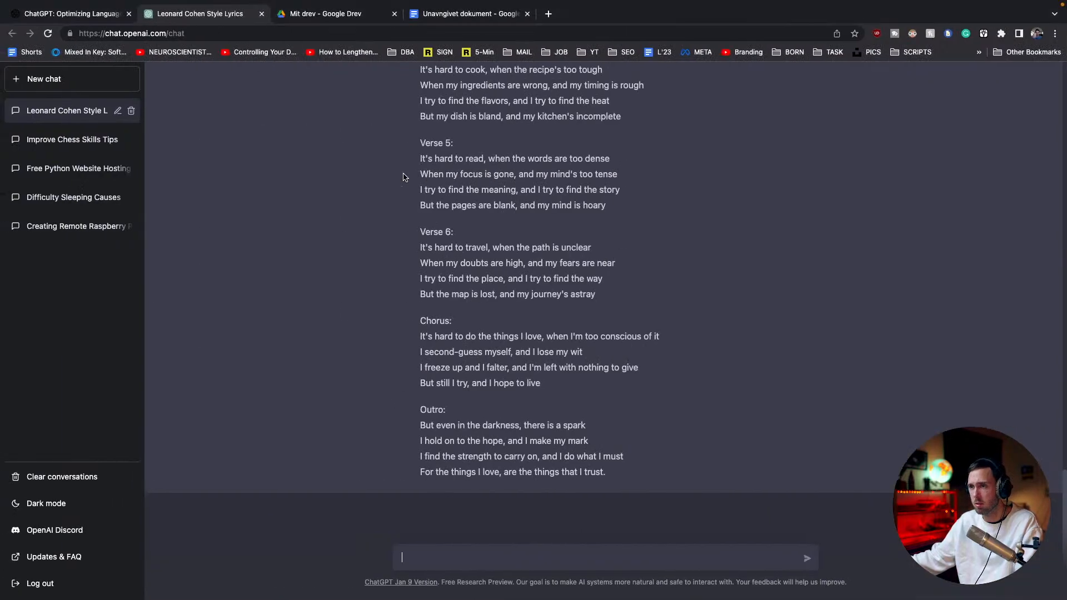
pyautogui.click(448, 15)
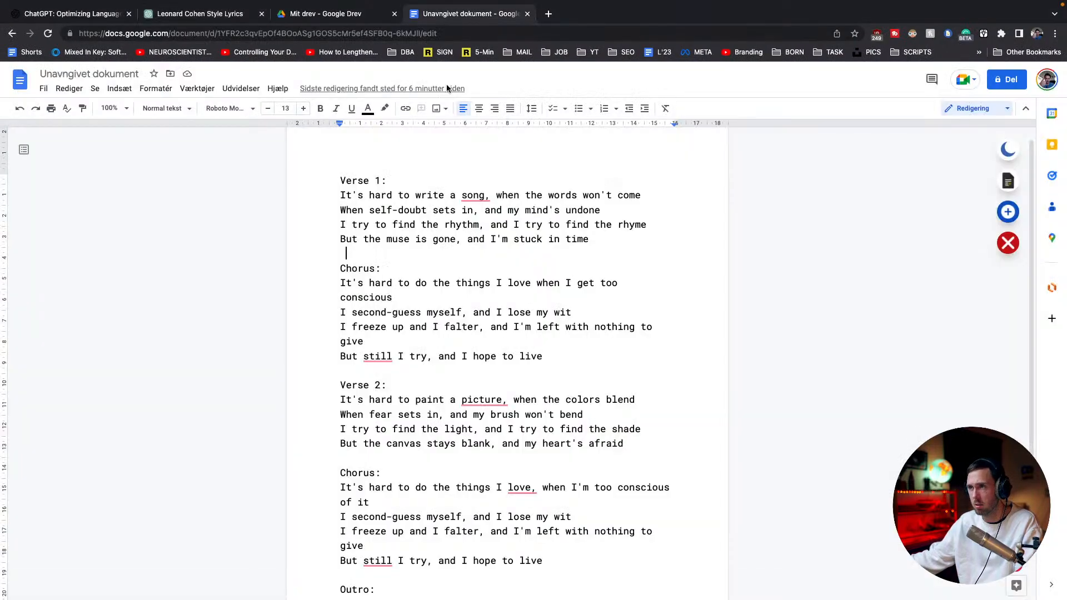
pyautogui.scroll(-5, 447, 226)
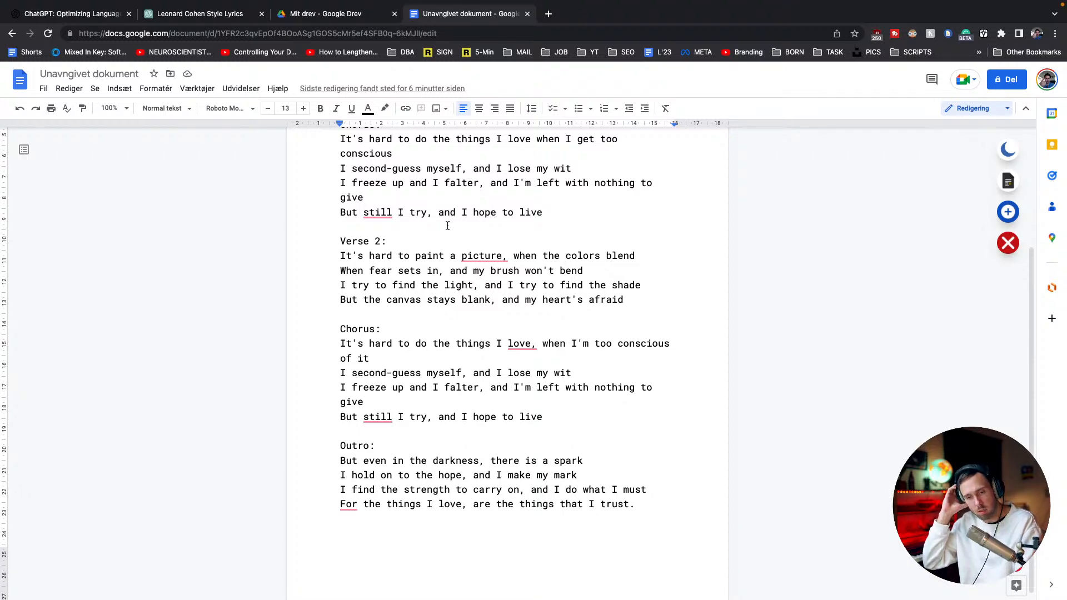
pyautogui.hotkey('ctrl', 'Right')
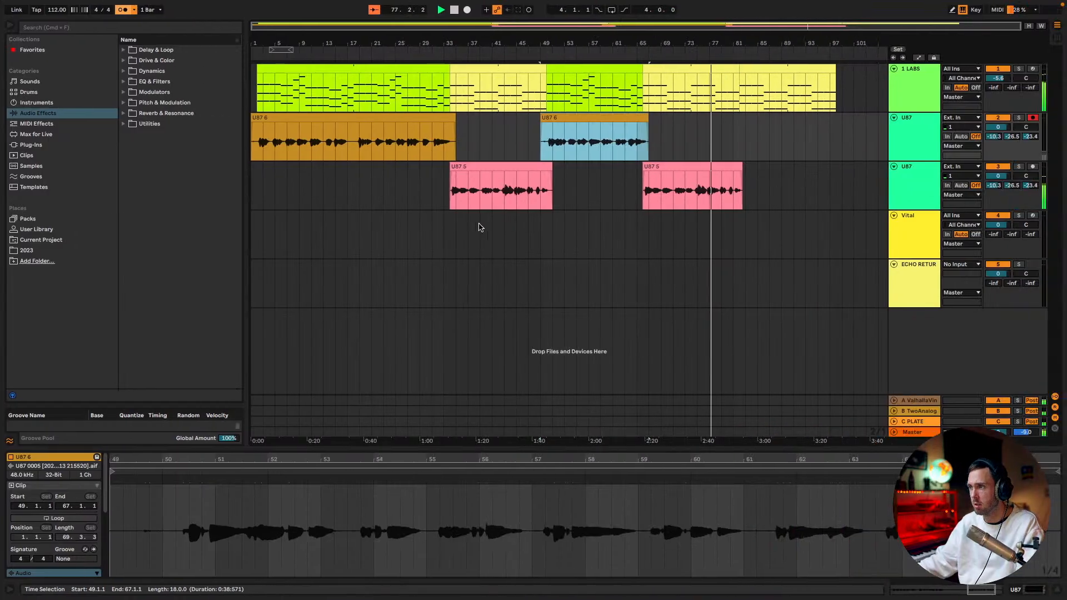
pyautogui.click(467, 10)
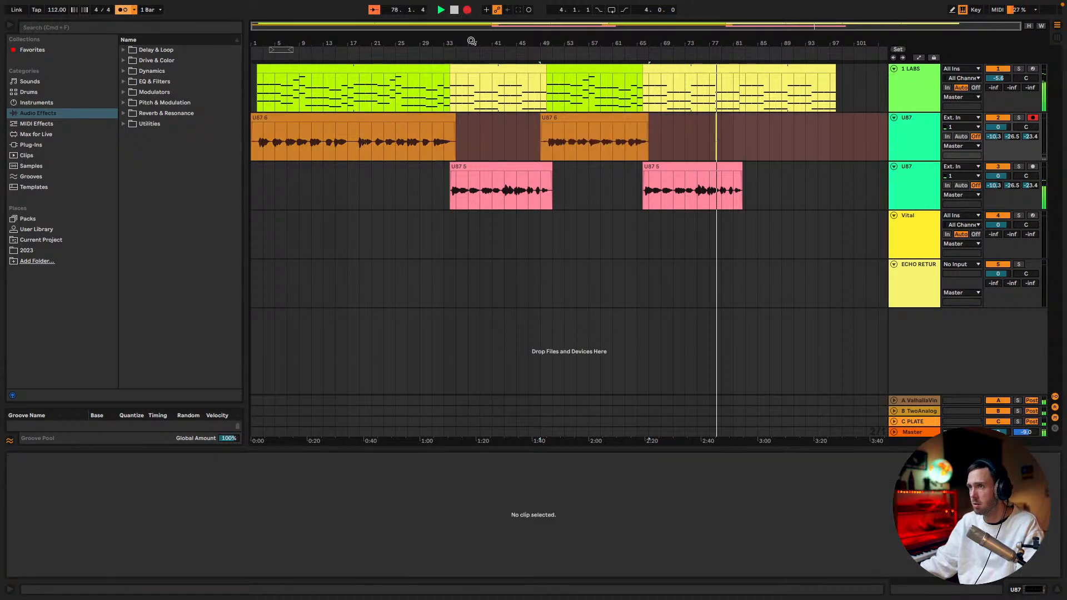
pyautogui.hotkey('ctrl', 'Left')
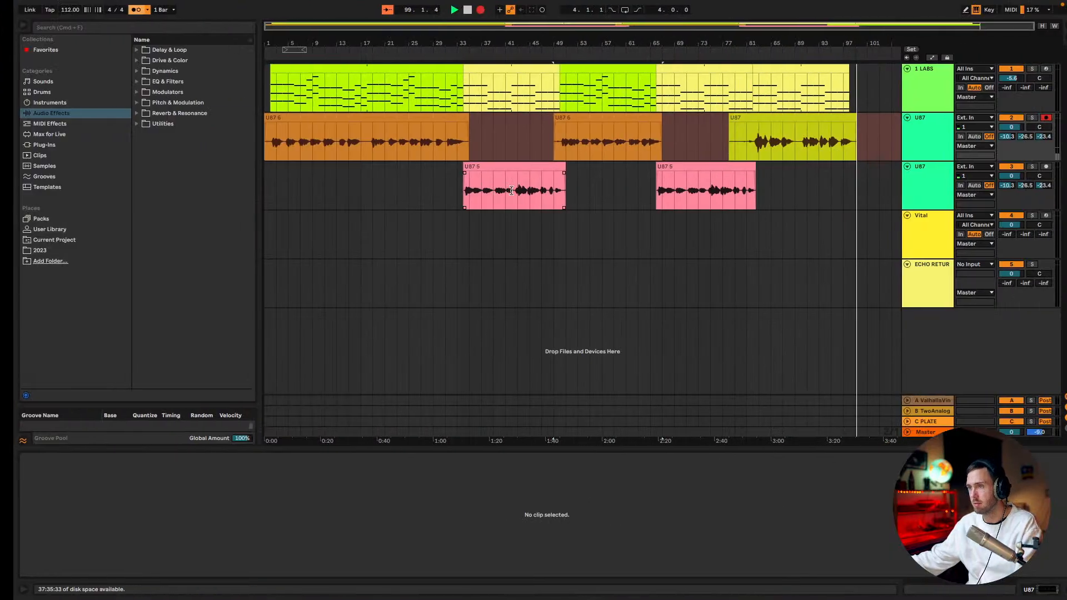
pyautogui.click(594, 128)
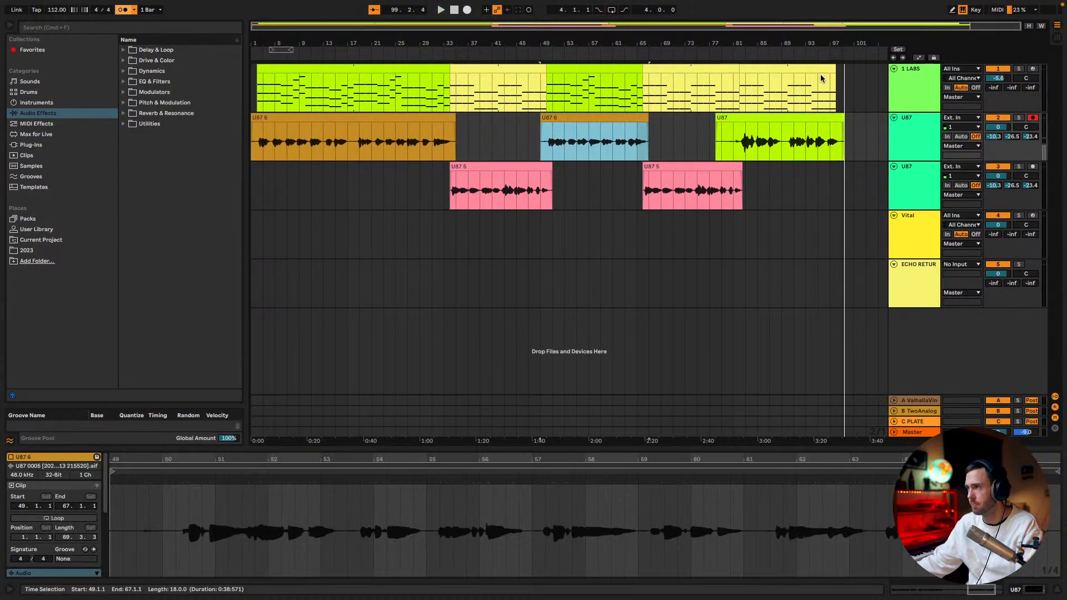
# Trim the start of the recorded outro vocal clip to bar 82 and play the song from the beginning with the metronome off
pyautogui.moveTo(717, 127); pyautogui.dragTo(740, 122)
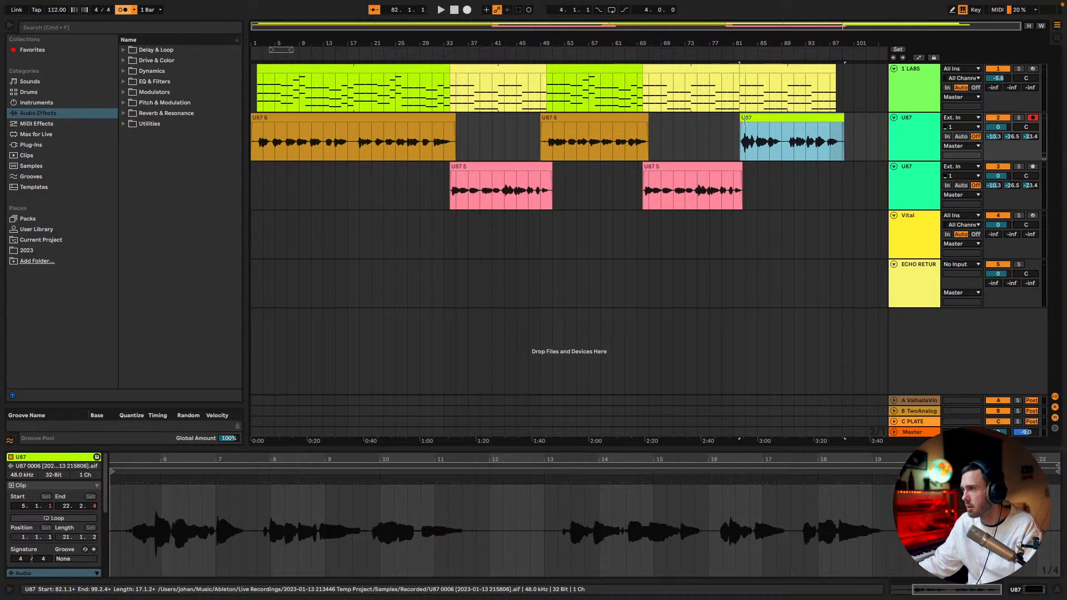
pyautogui.click(455, 11)
pyautogui.press('space')
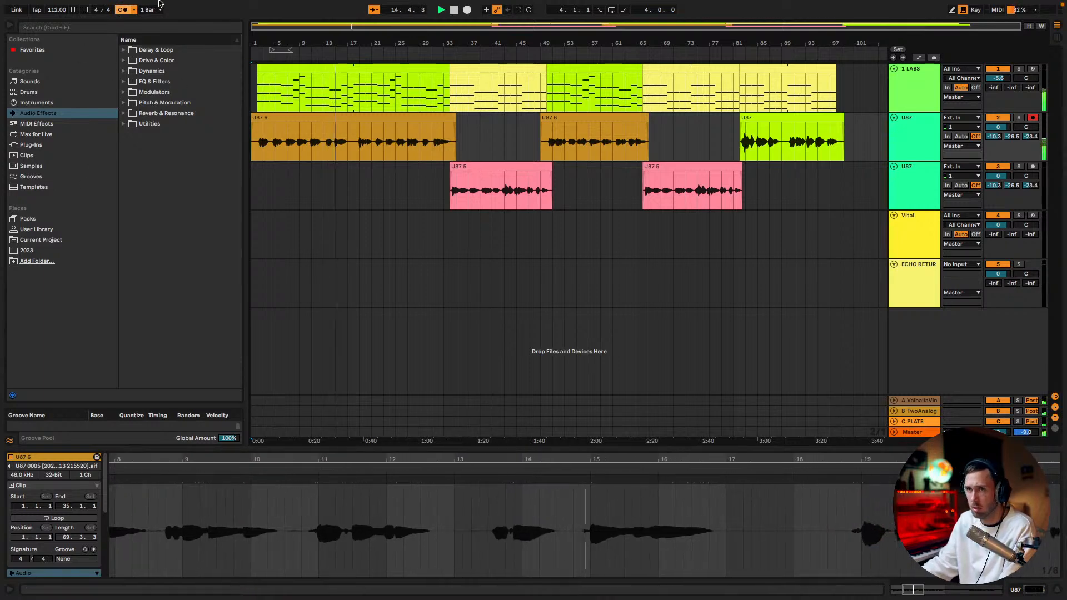
pyautogui.click(123, 10)
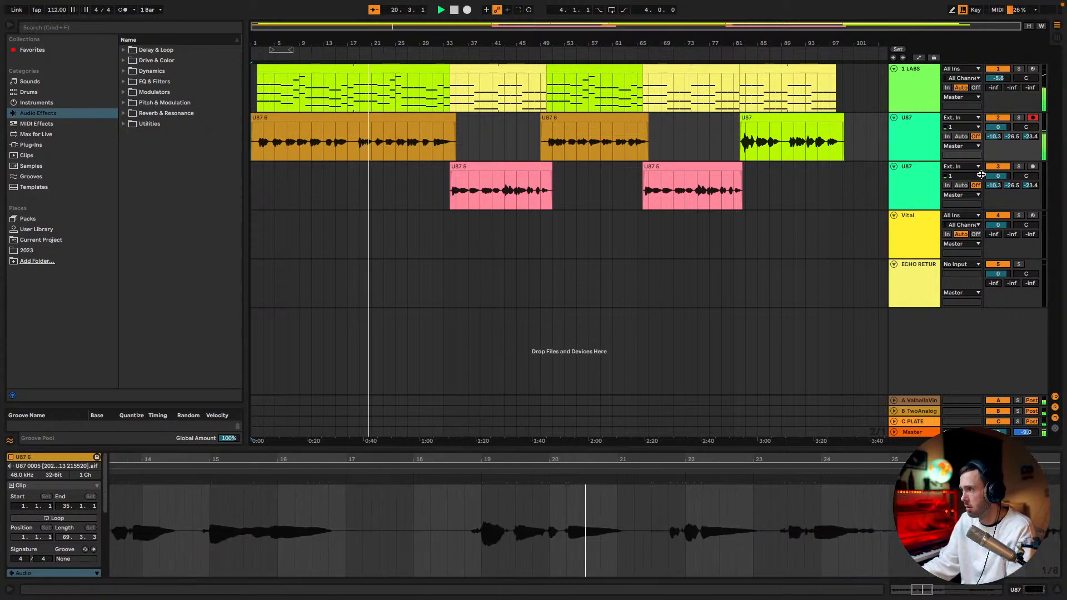
# Group the two U87 vocal tracks
pyautogui.click(933, 170)
pyautogui.keyDown('shift'); pyautogui.click(921, 146); pyautogui.keyUp('shift')
pyautogui.press('super+g')
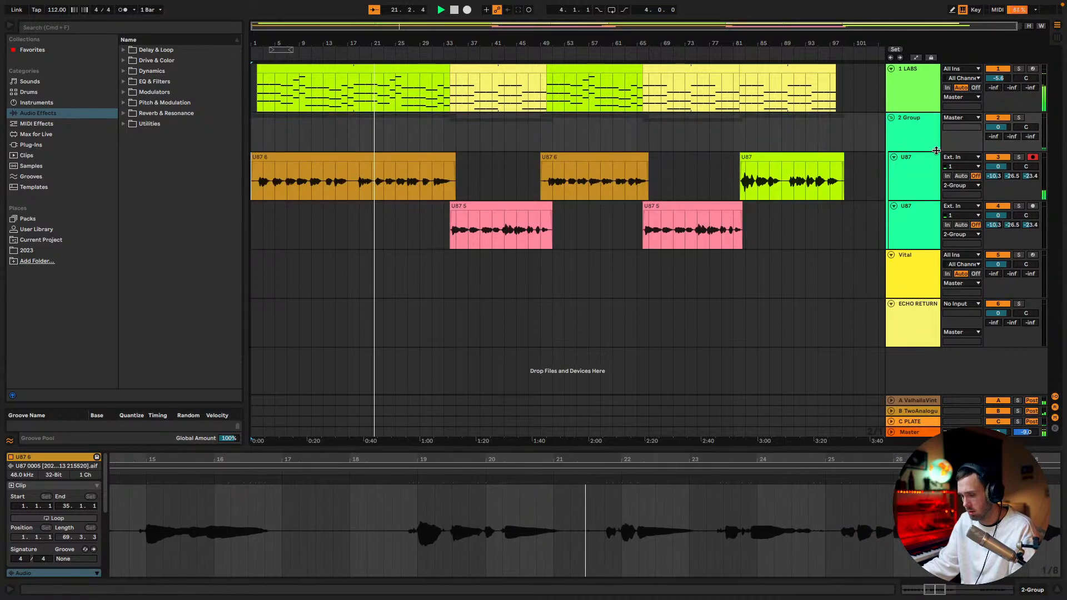
# Reset the sends of both U87 tracks and set the vocal group's sends to -10.6, -23.0 and -20.0 dB
pyautogui.doubleClick(993, 226)
pyautogui.doubleClick(1011, 225)
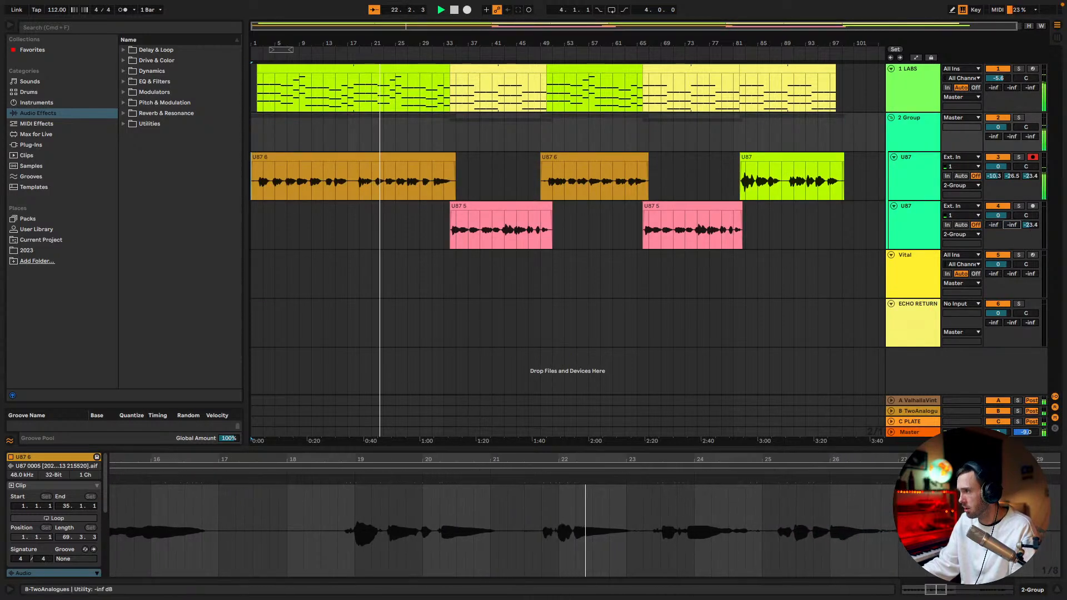
pyautogui.moveTo(1029, 224); pyautogui.dragTo(1027, 229)
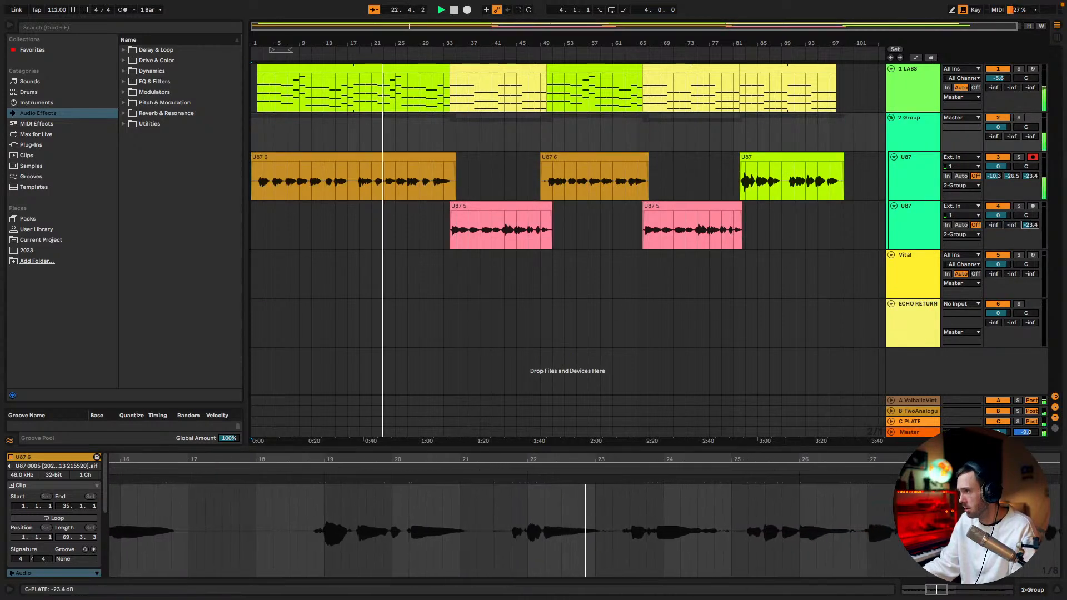
pyautogui.doubleClick(1030, 175)
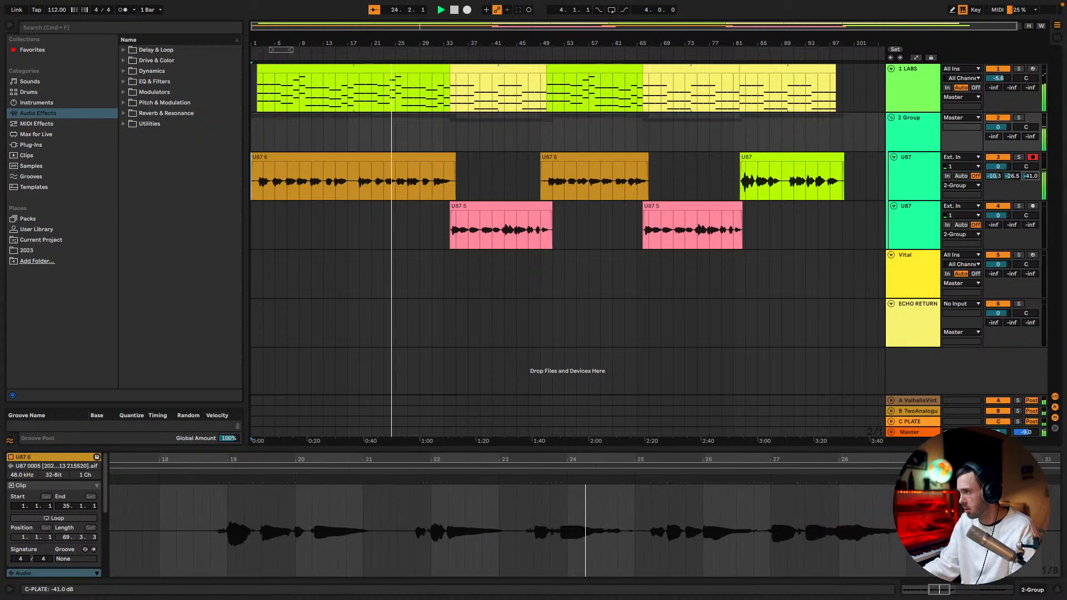
pyautogui.doubleClick(1011, 176)
pyautogui.doubleClick(993, 175)
pyautogui.moveTo(997, 137); pyautogui.dragTo(1019, 143)
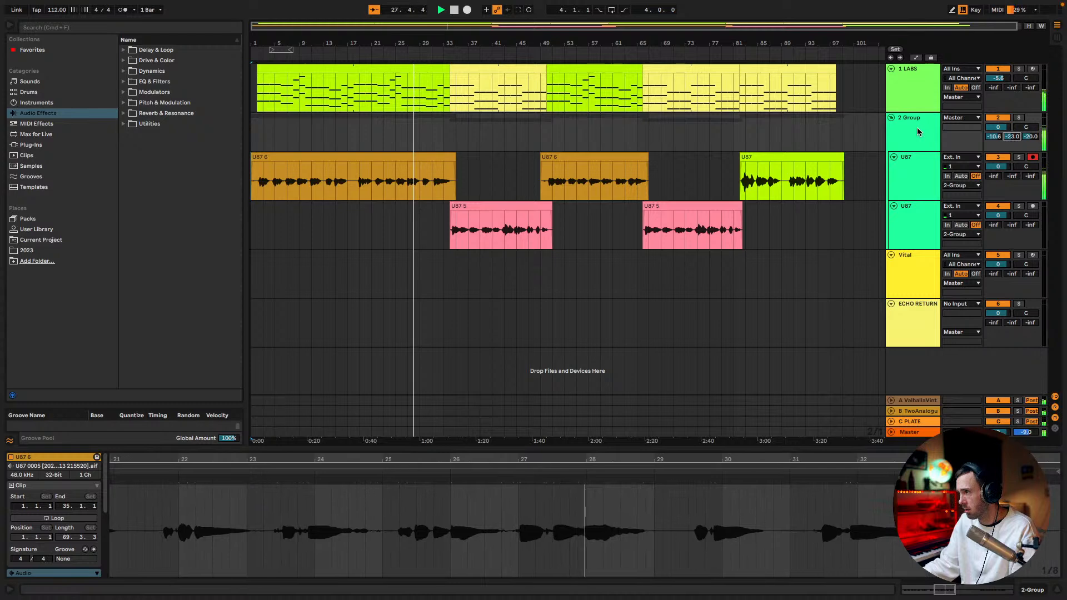
# Add KirchhoffEQ to the vocal group and set a 12 dB/oct high-pass filter at about 127 Hz
pyautogui.click(915, 125)
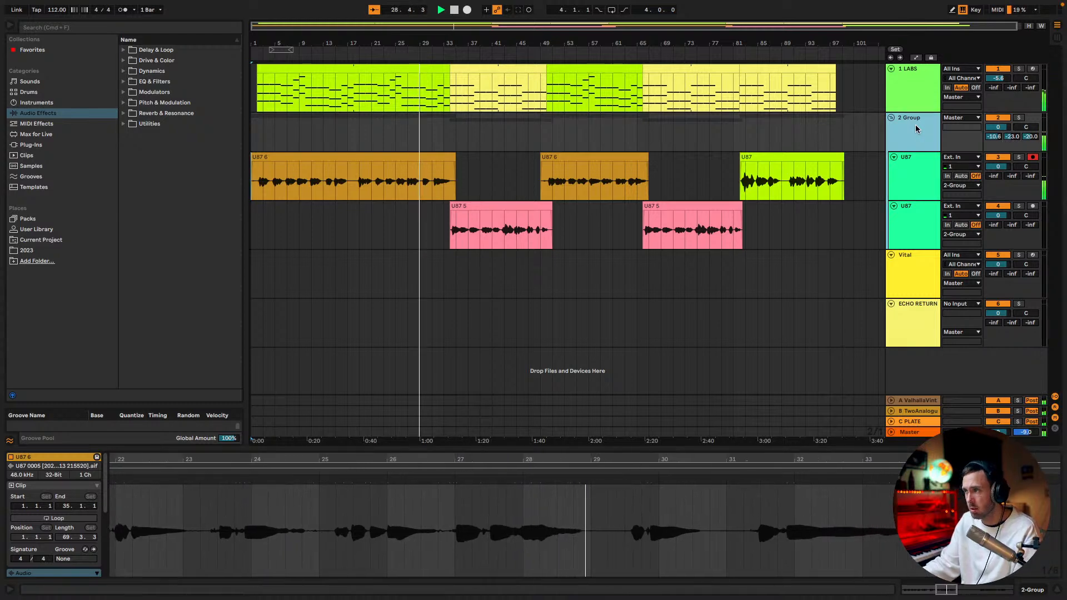
pyautogui.press('super+f')
pyautogui.write('KIR')
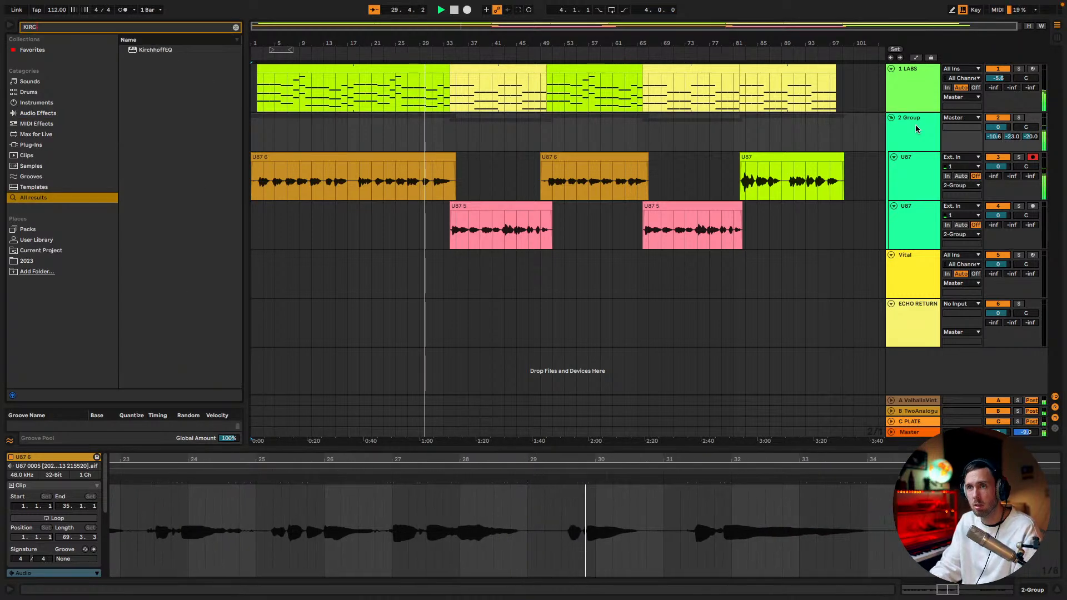
pyautogui.write('C')
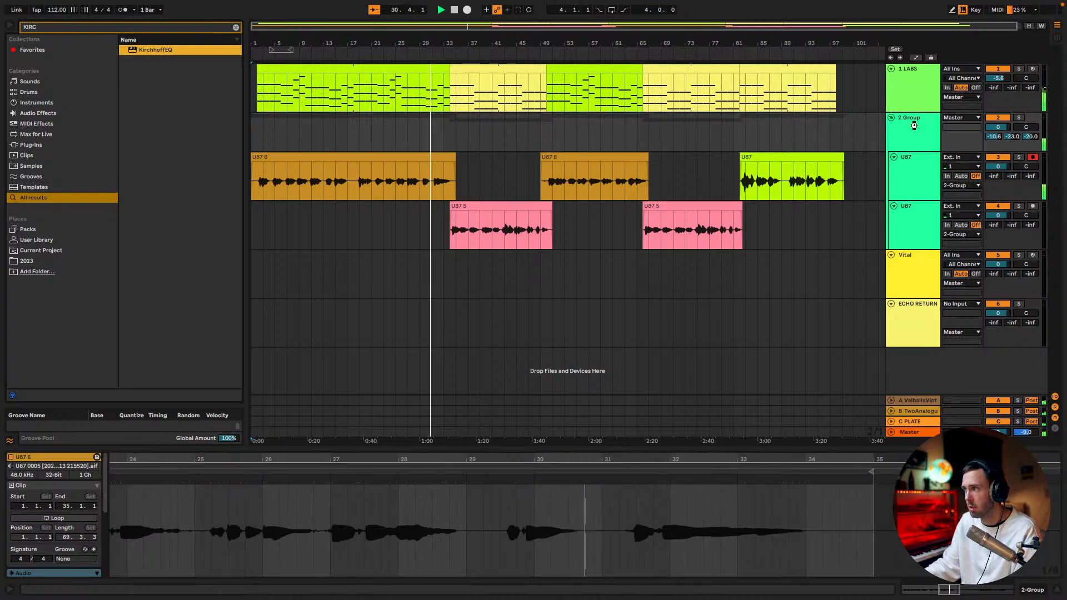
pyautogui.press('Return')
pyautogui.moveTo(31, 187); pyautogui.dragTo(233, 186)
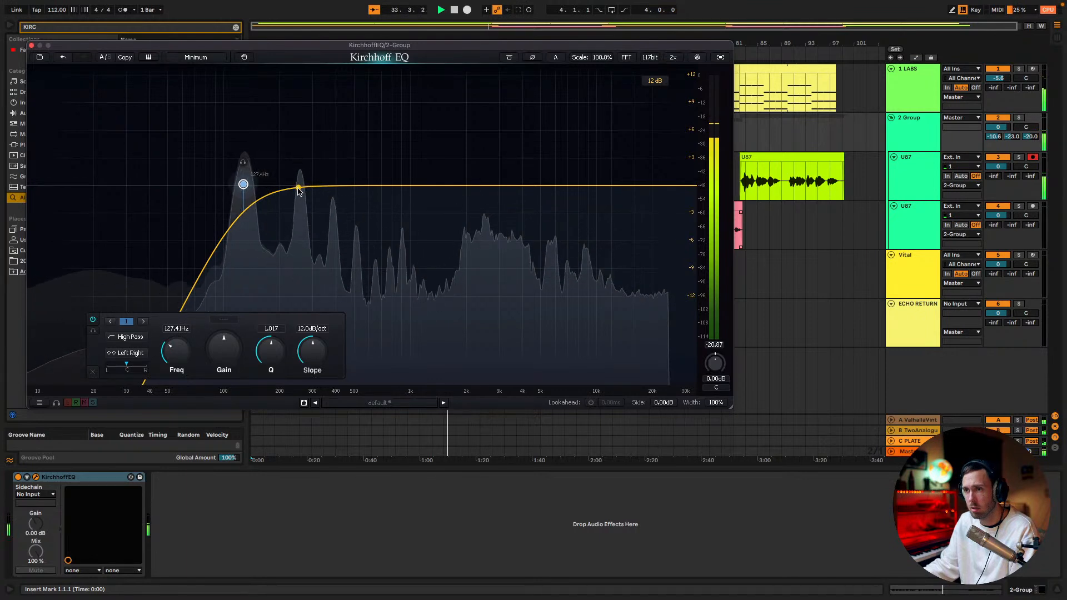
# Add a dynamic bell cut of -1.39 dB at about 244 Hz with 30.4 ms attack and 12.9 ms release
pyautogui.moveTo(295, 199); pyautogui.dragTo(296, 200)
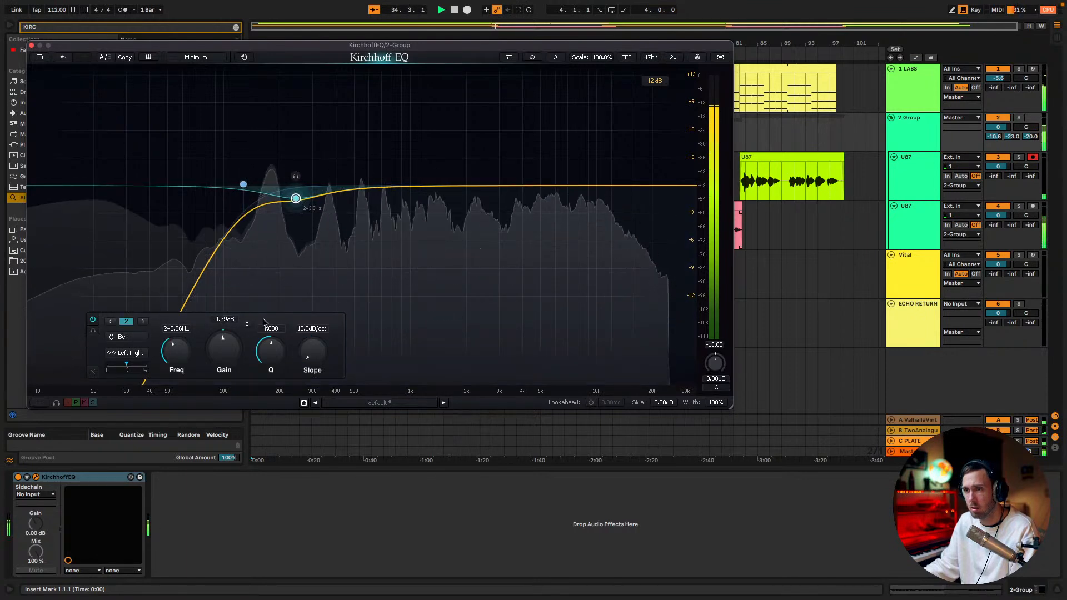
pyautogui.click(246, 324)
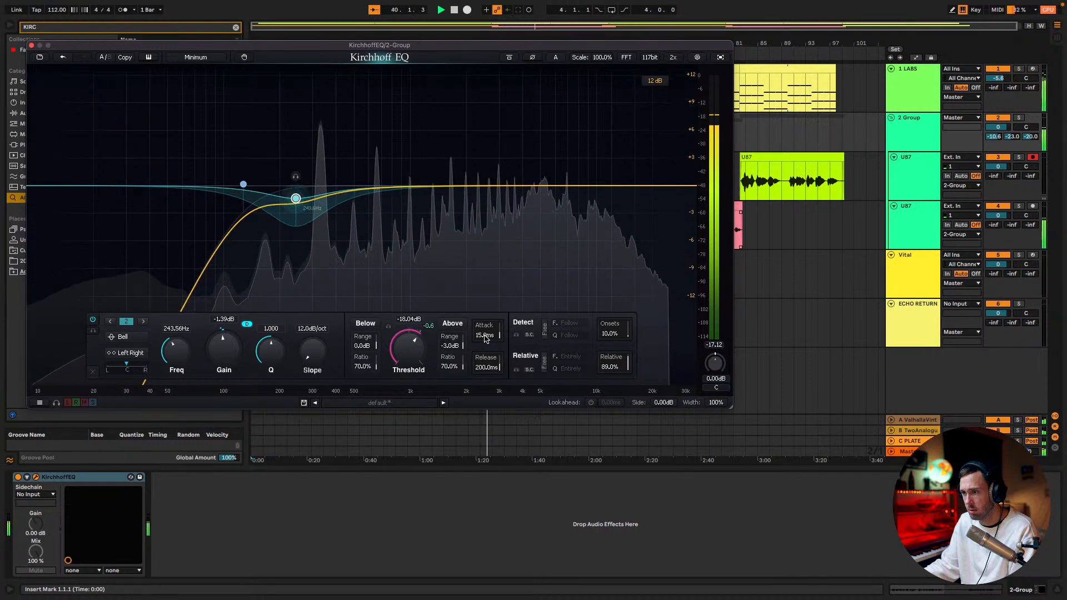
pyautogui.moveTo(495, 309); pyautogui.dragTo(496, 300)
pyautogui.moveTo(478, 368); pyautogui.dragTo(479, 477)
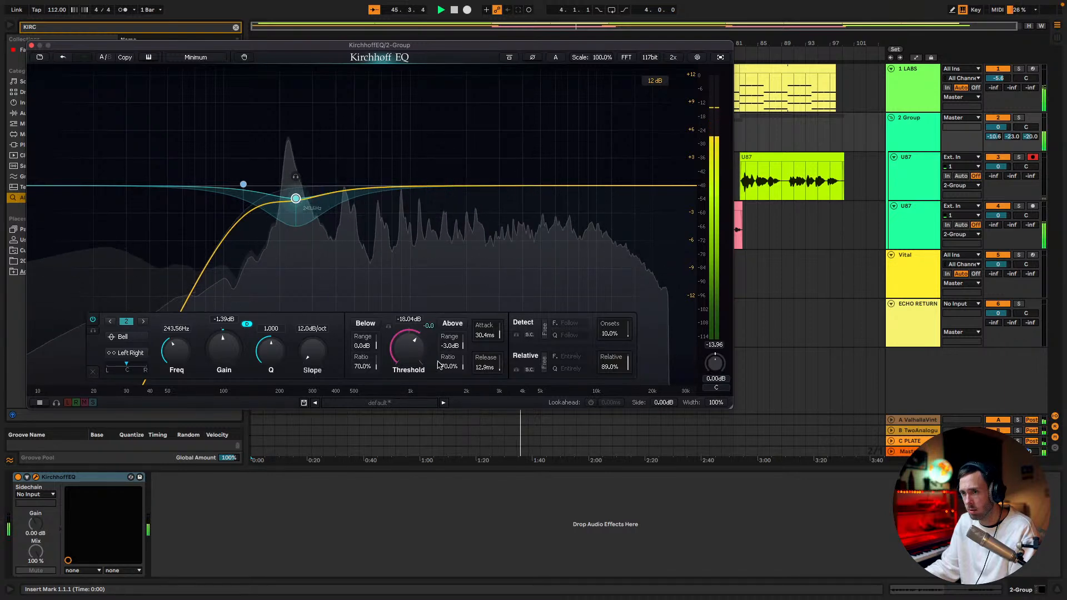
pyautogui.click(32, 45)
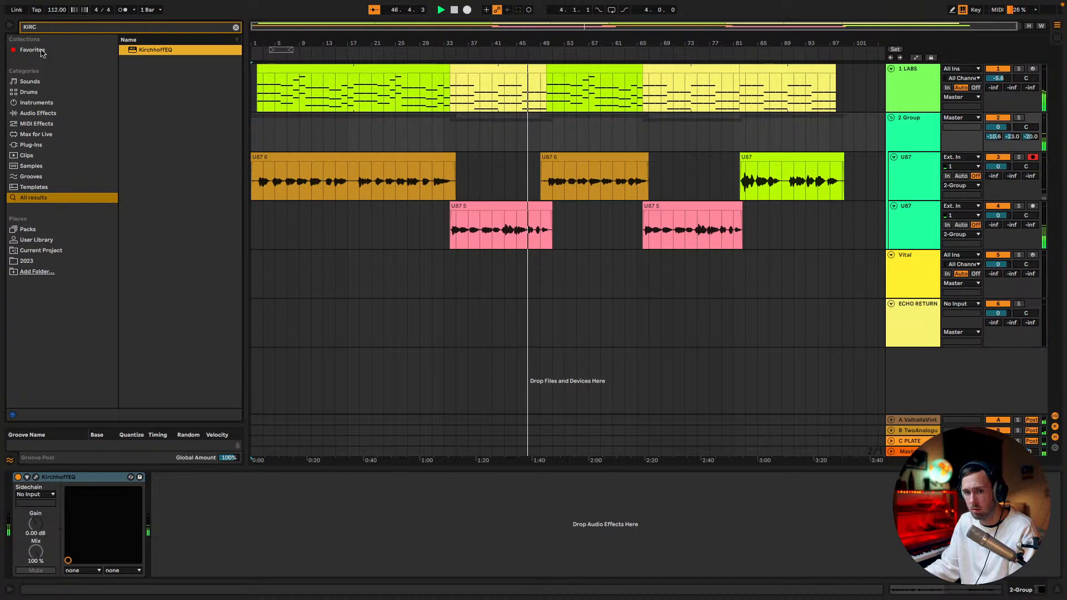
# Search the browser for SOFTUBE and add the Tube-Tech CL 1B mk II compressor to the vocal group
pyautogui.doubleClick(903, 137)
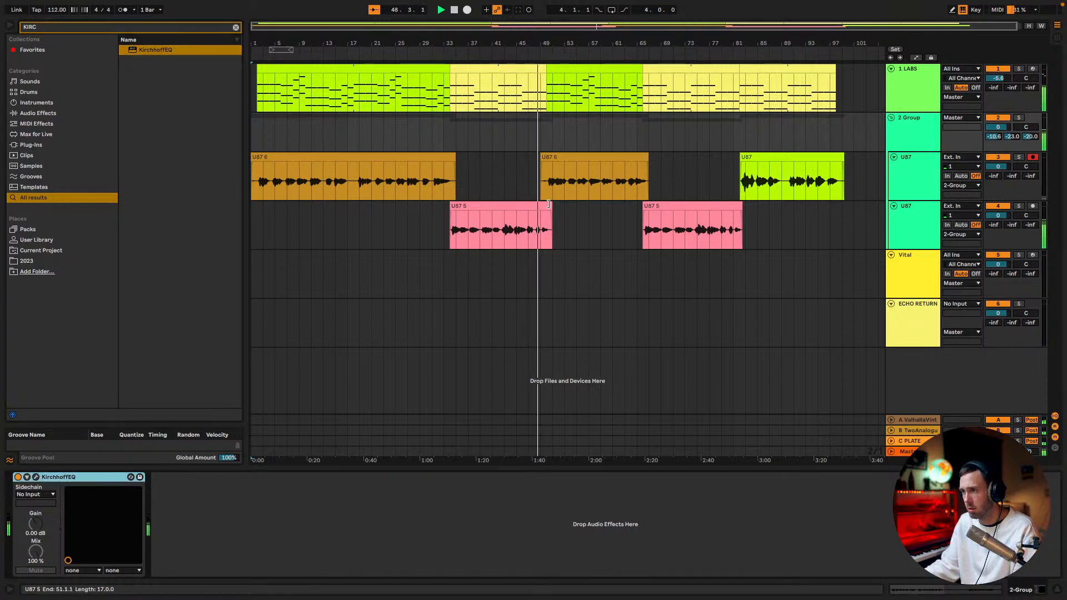
pyautogui.press('super+f')
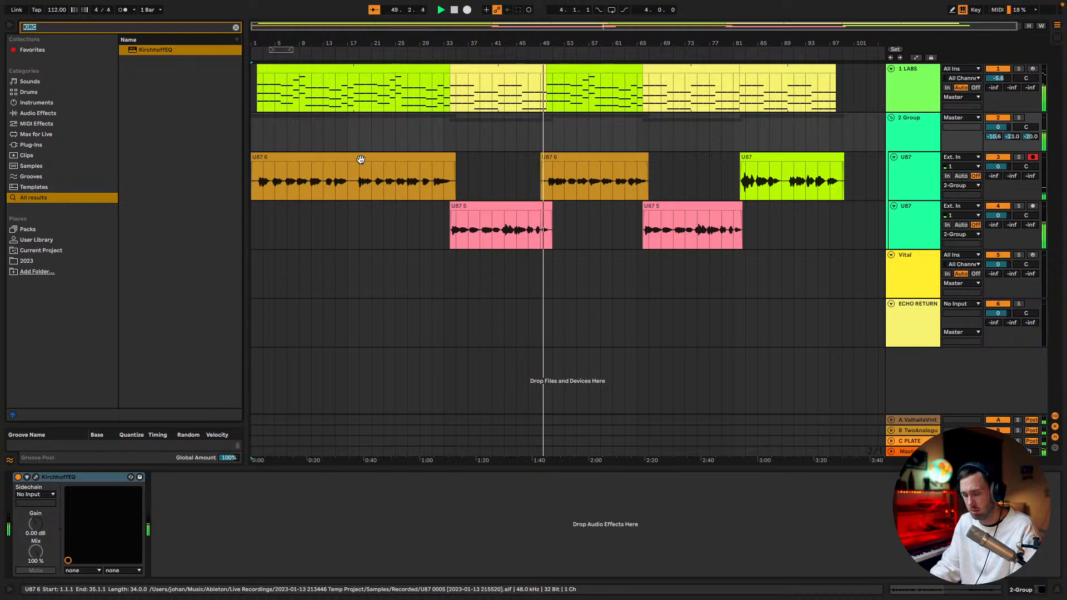
pyautogui.write('SOFT')
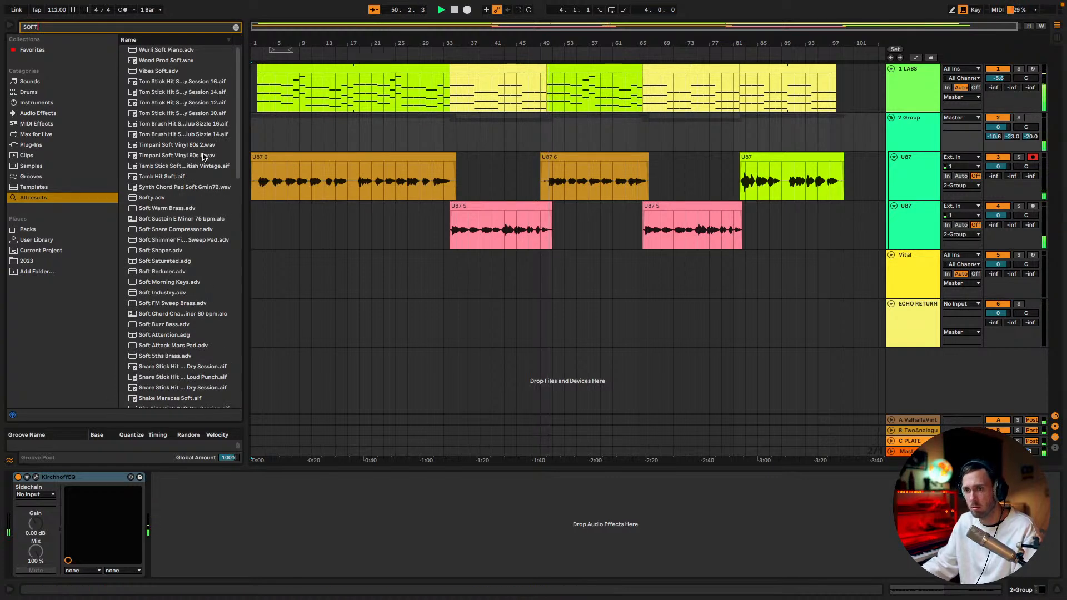
pyautogui.click(894, 129)
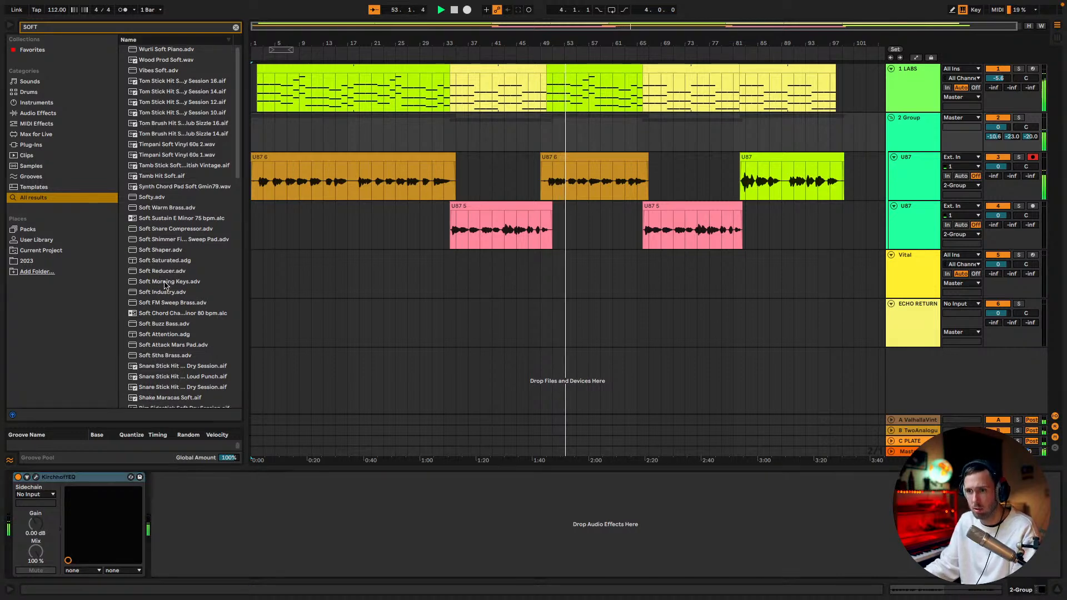
pyautogui.scroll(-15, 172, 297)
pyautogui.scroll(5, 178, 308)
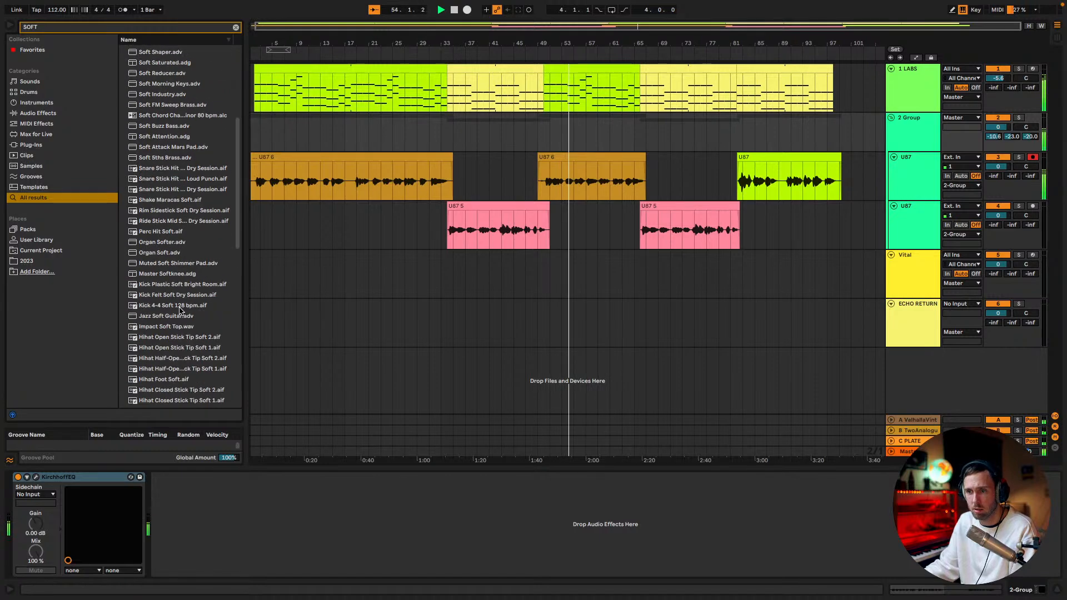
pyautogui.scroll(6, 179, 311)
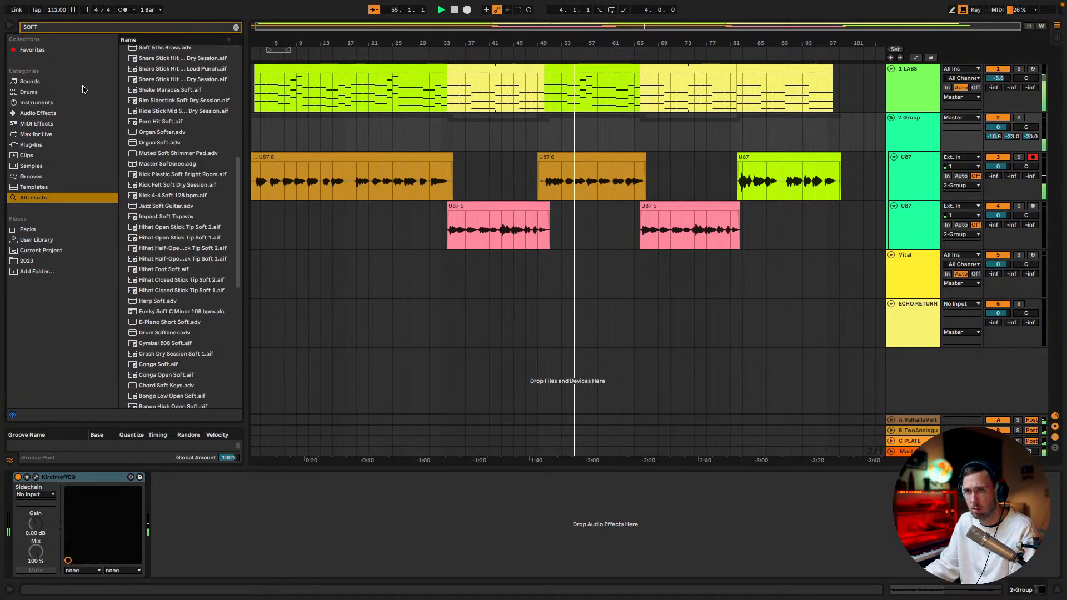
pyautogui.write('UBE')
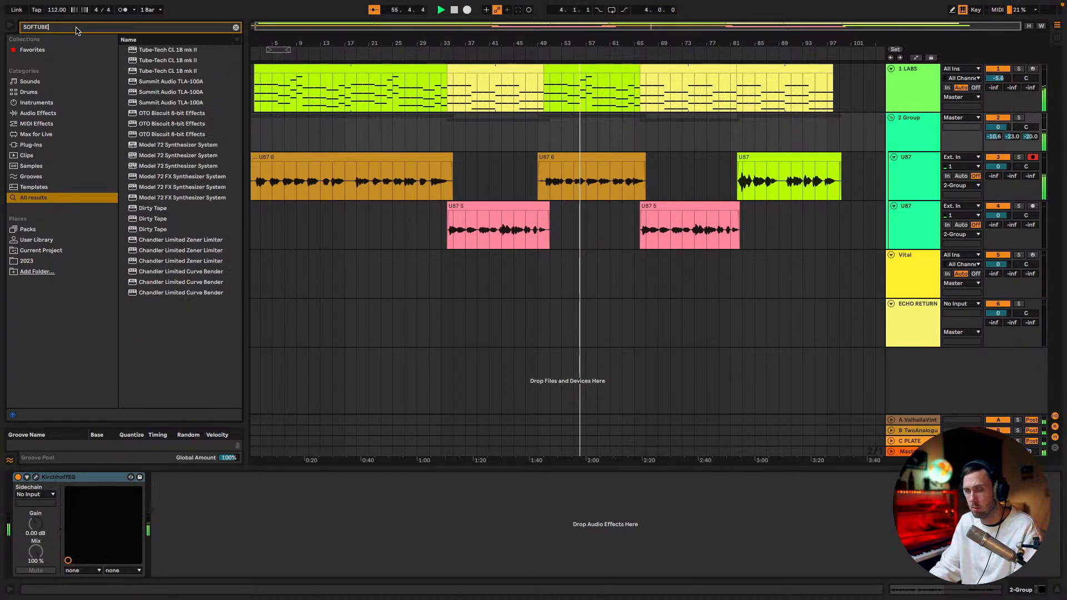
pyautogui.moveTo(161, 62); pyautogui.dragTo(899, 141)
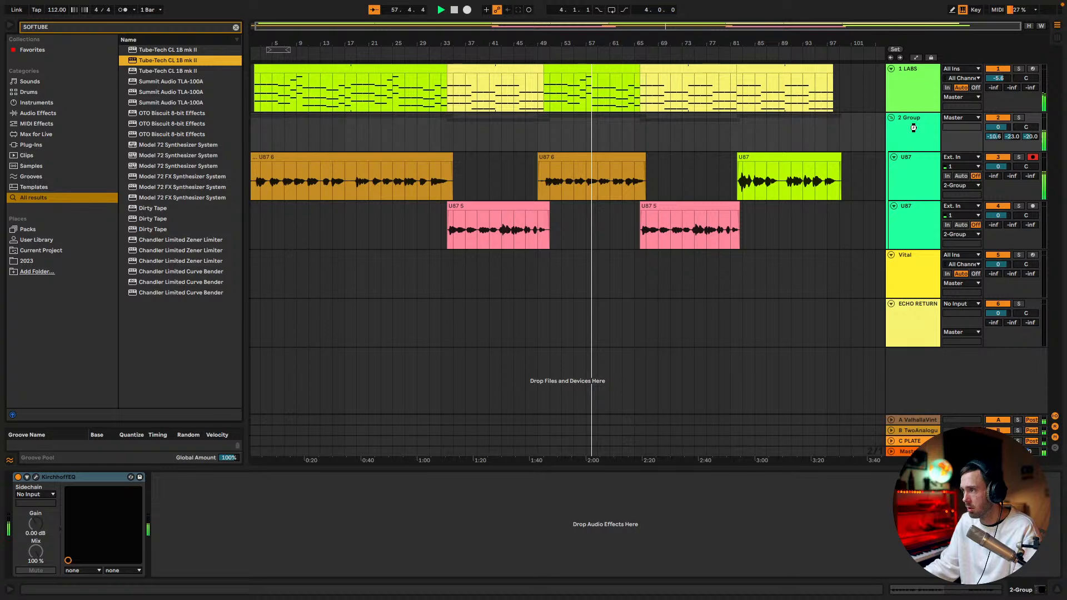
pyautogui.moveTo(913, 128); pyautogui.dragTo(914, 130)
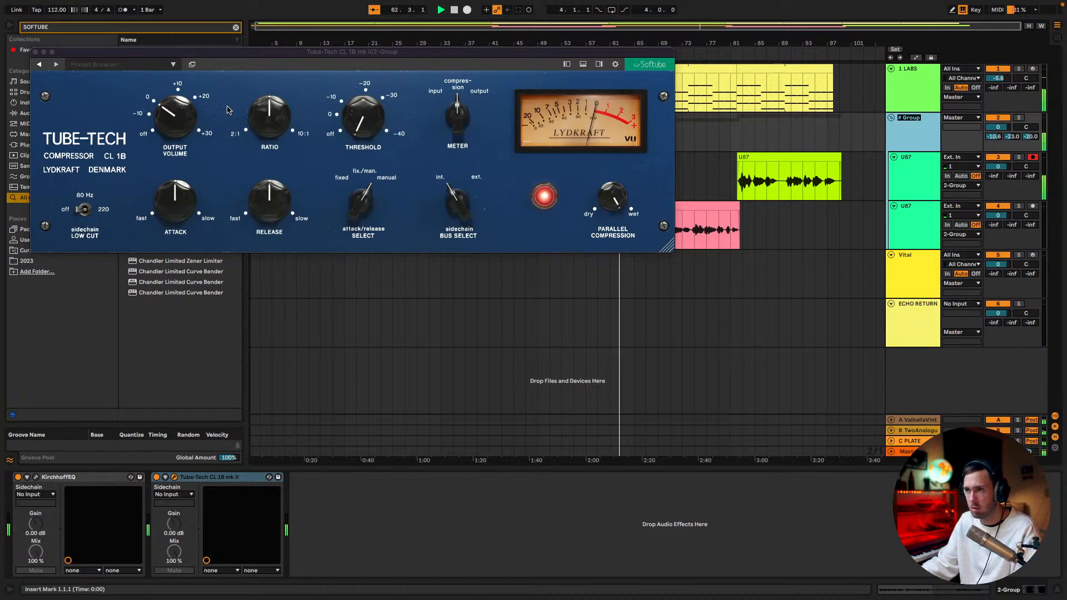
# Load the KK Lead Vocal preset in the Tube-Tech compressor and set its threshold to -12.2 dB
pyautogui.moveTo(182, 118); pyautogui.dragTo(181, 109)
pyautogui.moveTo(370, 123); pyautogui.dragTo(372, 92)
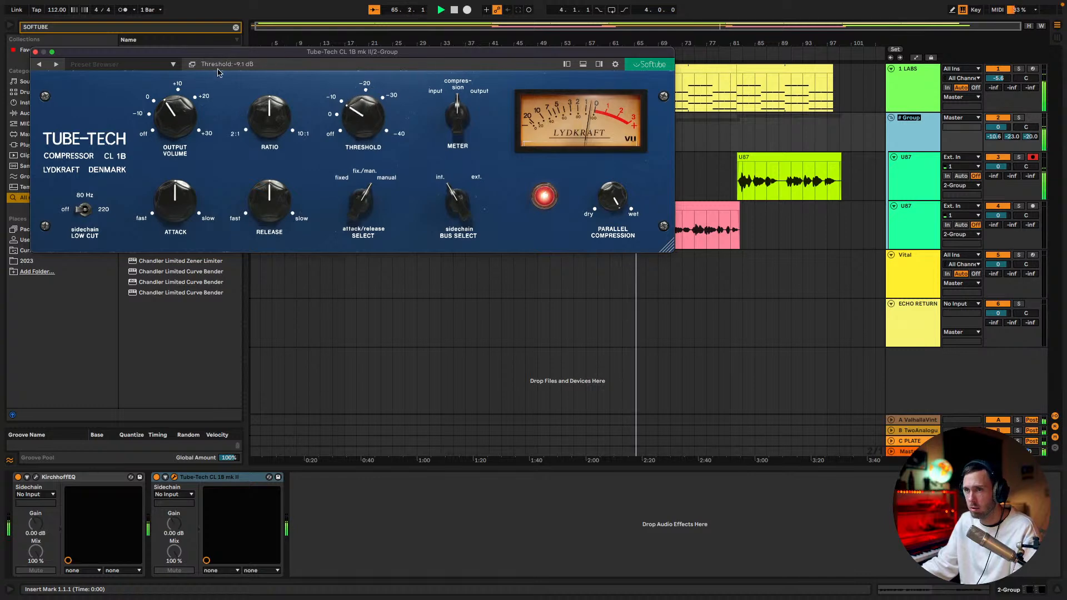
pyautogui.click(174, 66)
pyautogui.moveTo(139, 78)
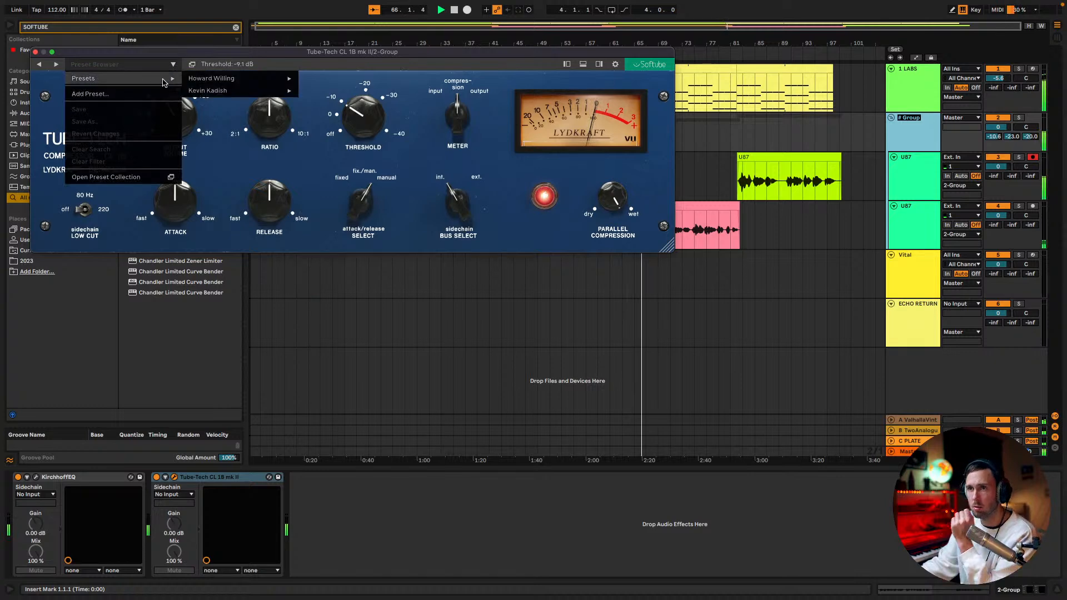
pyautogui.moveTo(232, 78)
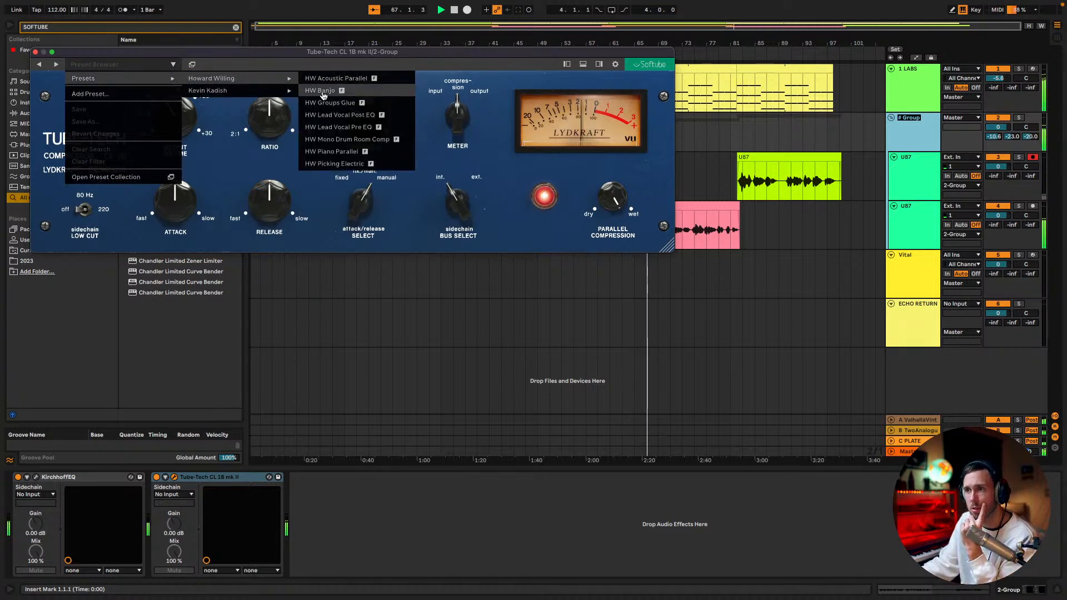
pyautogui.moveTo(294, 91)
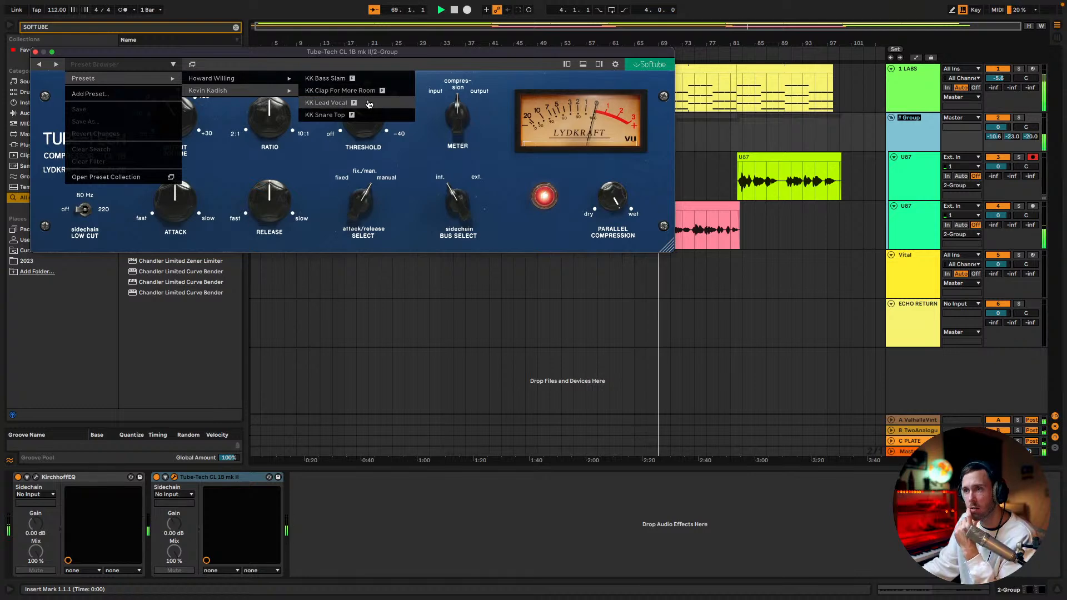
pyautogui.click(369, 104)
pyautogui.moveTo(373, 115); pyautogui.dragTo(379, 105)
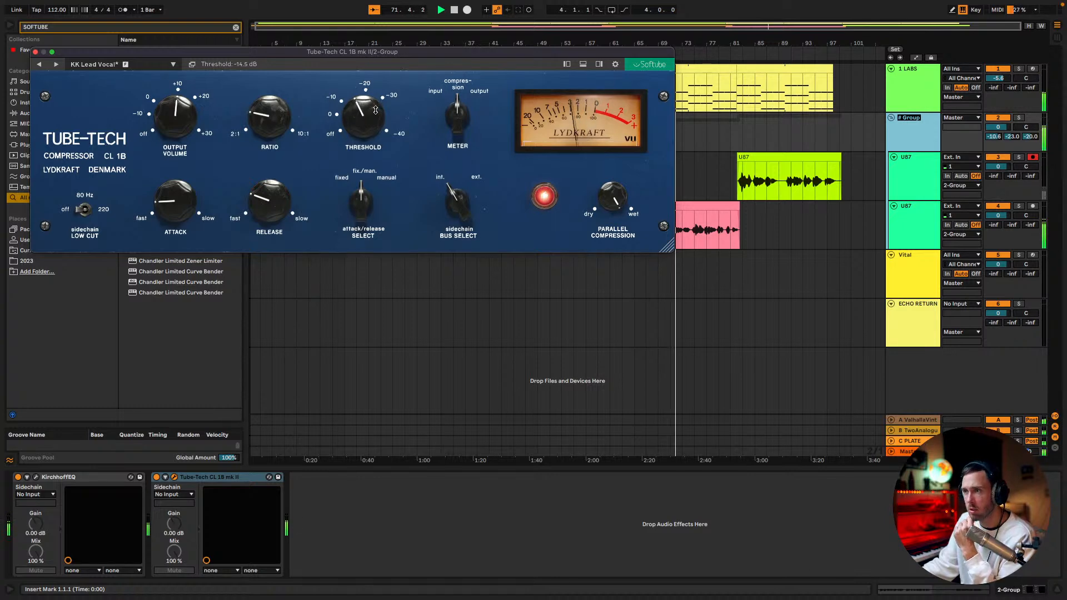
pyautogui.moveTo(371, 111); pyautogui.dragTo(358, 115)
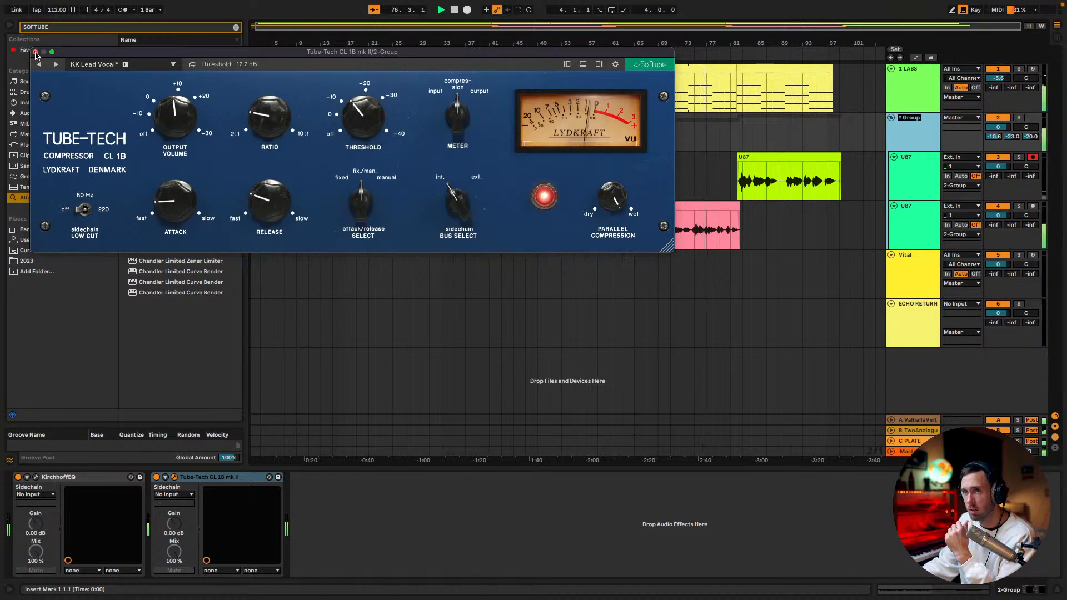
pyautogui.click(35, 52)
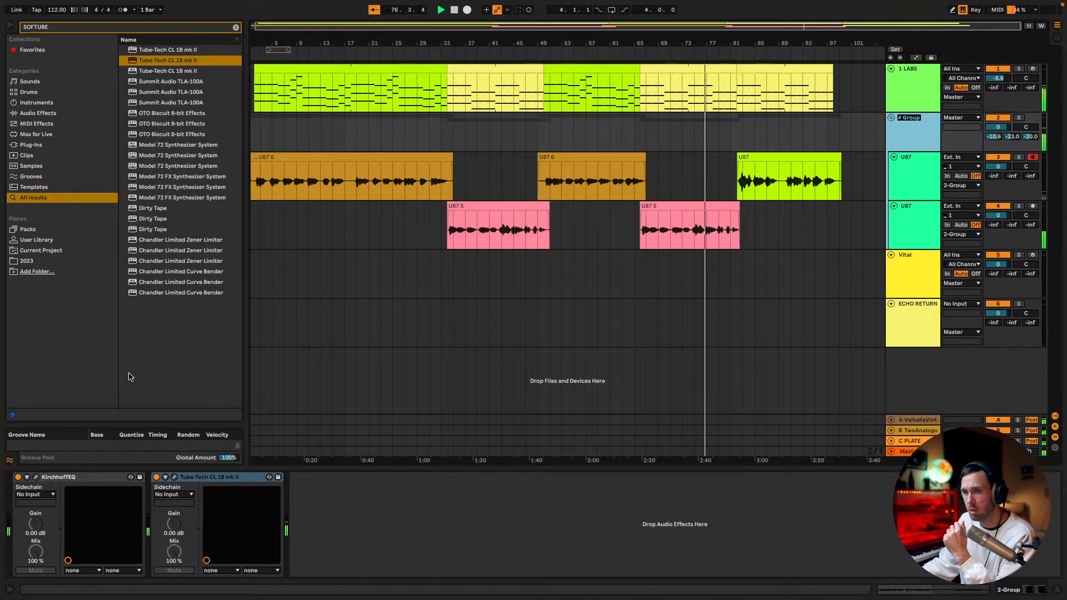
# Add a bell cut of about -2.85 dB at about 564 Hz with a Q of 2.185 to the vocal group's KirchhoffEQ
pyautogui.click(37, 477)
pyautogui.moveTo(345, 100); pyautogui.dragTo(364, 213)
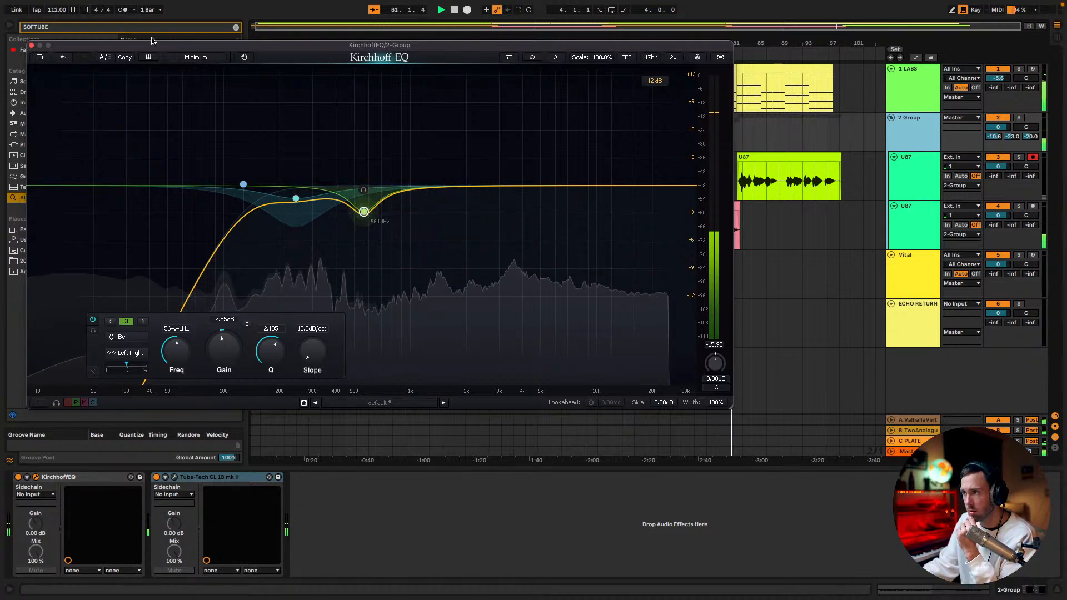
pyautogui.click(32, 46)
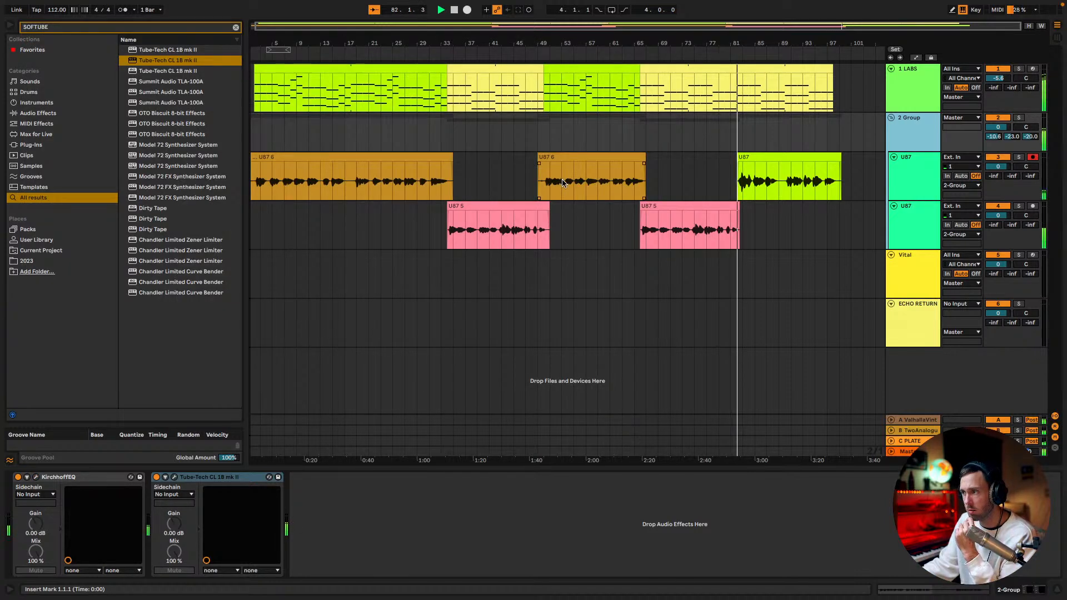
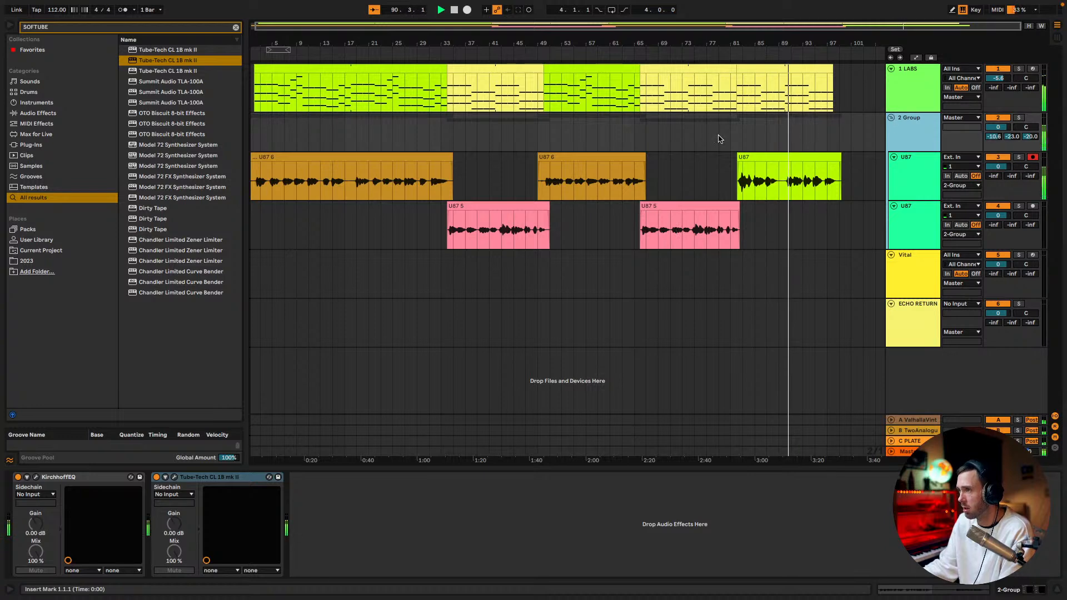
# Copy the two yellow LABS chord clips onto the Vital track at their same bar positions and set its volume to -7.5 dB
pyautogui.click(774, 93)
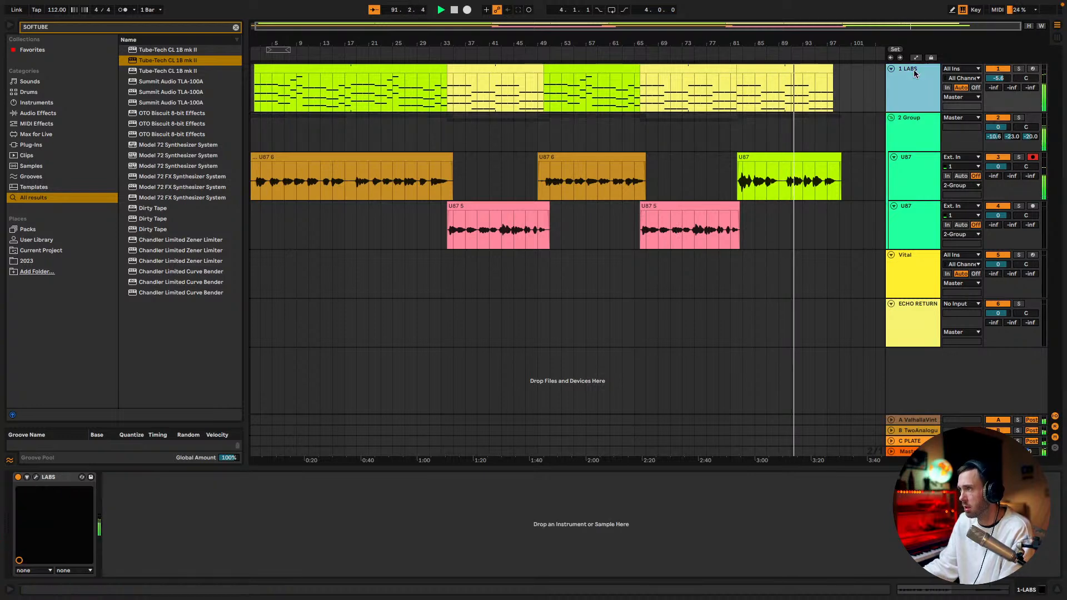
pyautogui.click(729, 69)
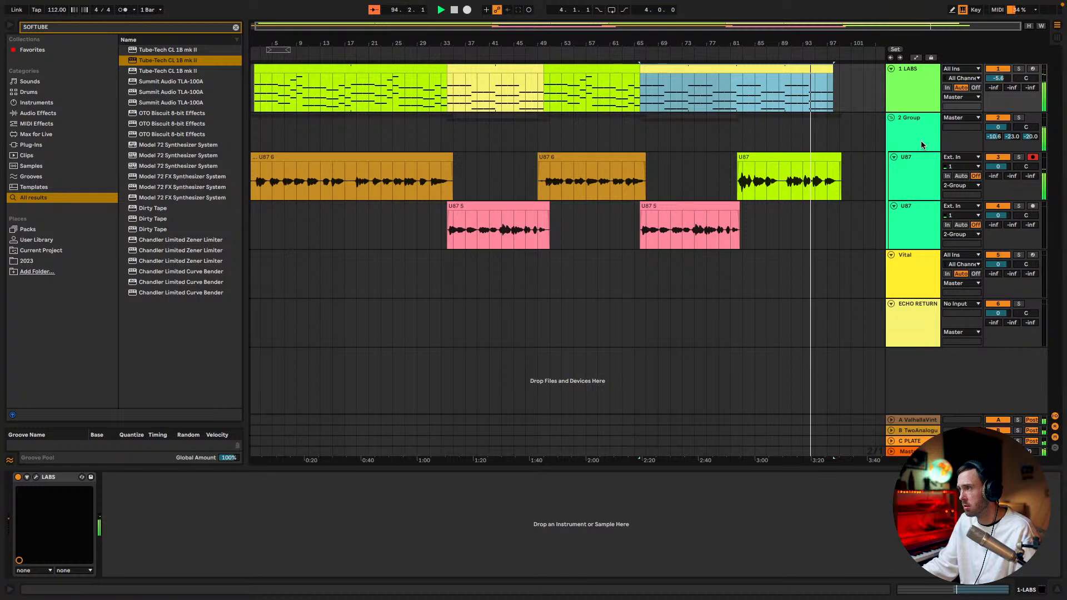
pyautogui.rightClick(704, 65)
pyautogui.rightClick(670, 71)
pyautogui.click(669, 71)
pyautogui.moveTo(670, 72); pyautogui.dragTo(677, 259)
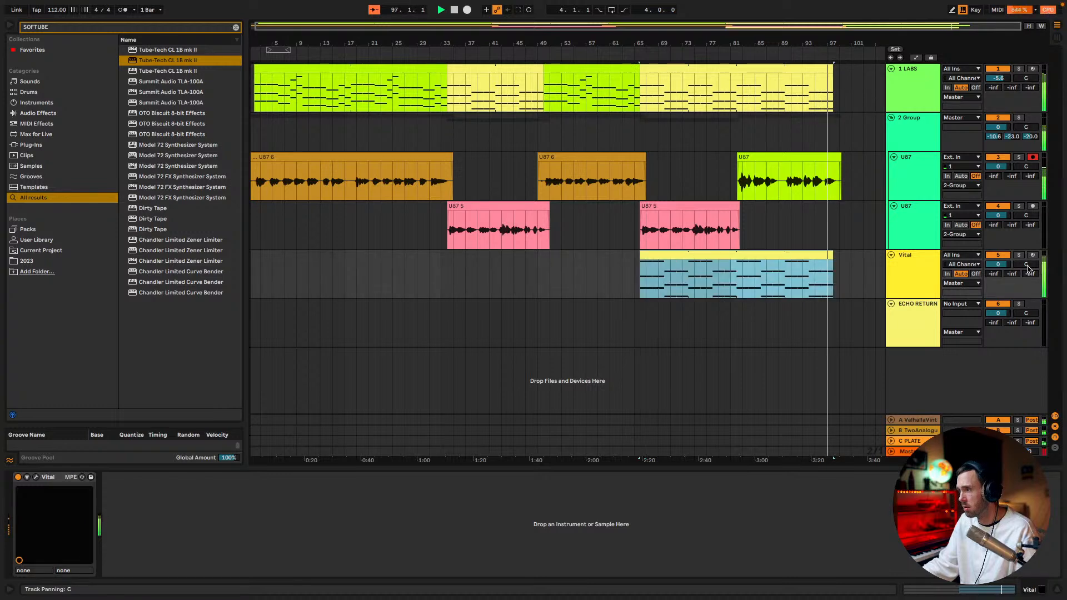
pyautogui.moveTo(998, 264); pyautogui.dragTo(998, 270)
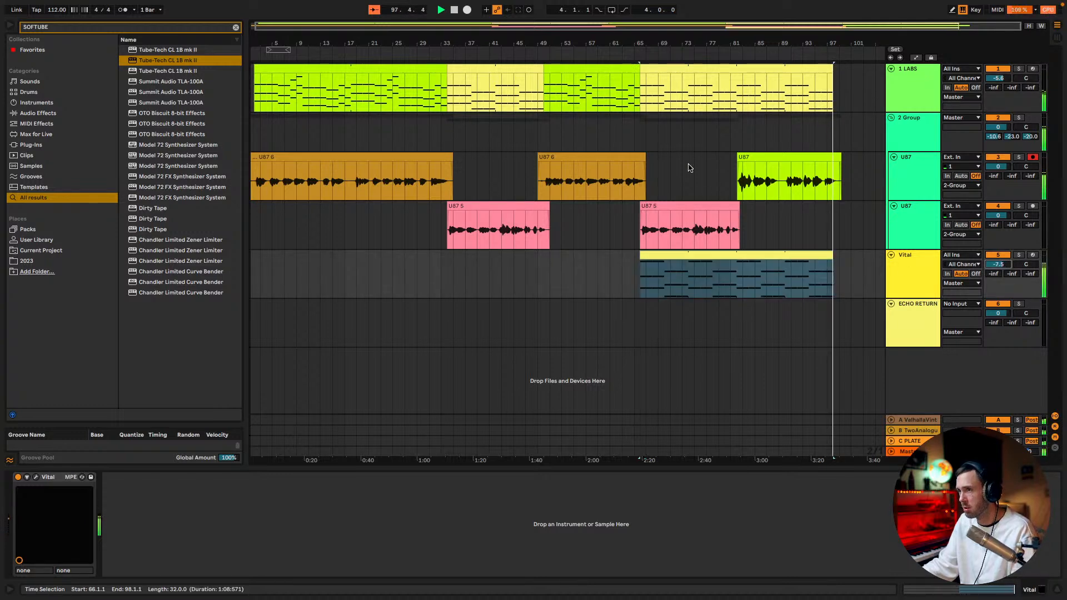
pyautogui.moveTo(497, 79); pyautogui.dragTo(502, 269)
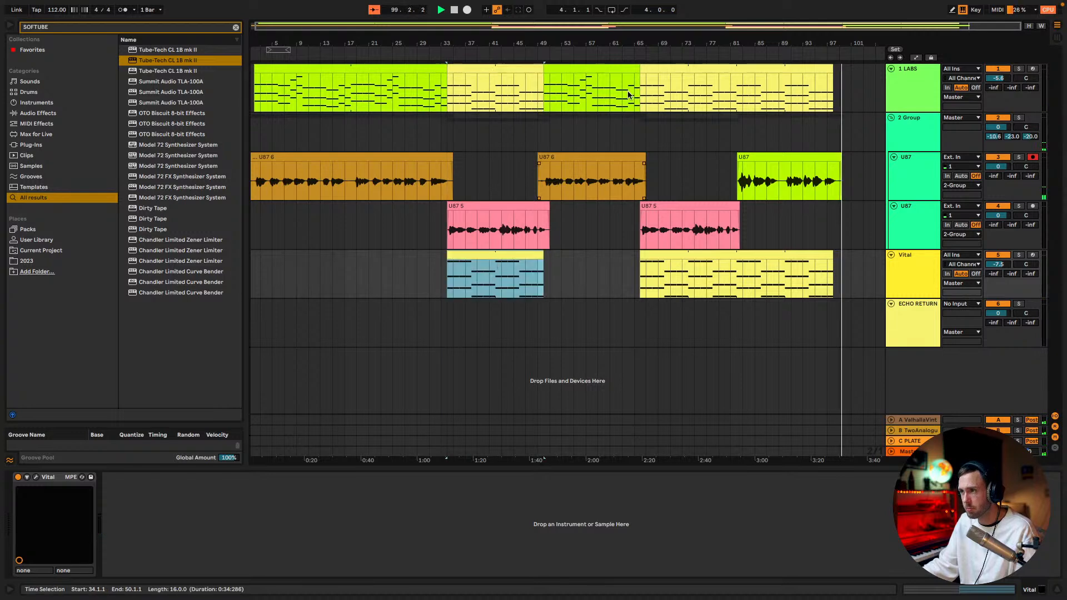
# Solo the Vital track, play it from the start of its second chord clip and open the Vital synth
pyautogui.click(644, 66)
pyautogui.click(920, 277)
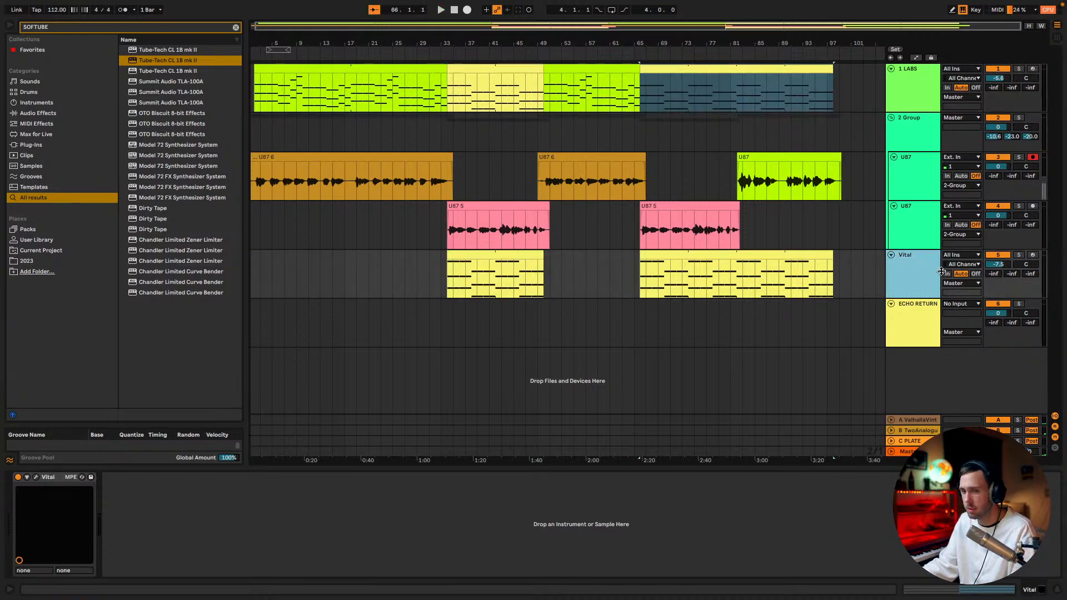
pyautogui.click(1018, 255)
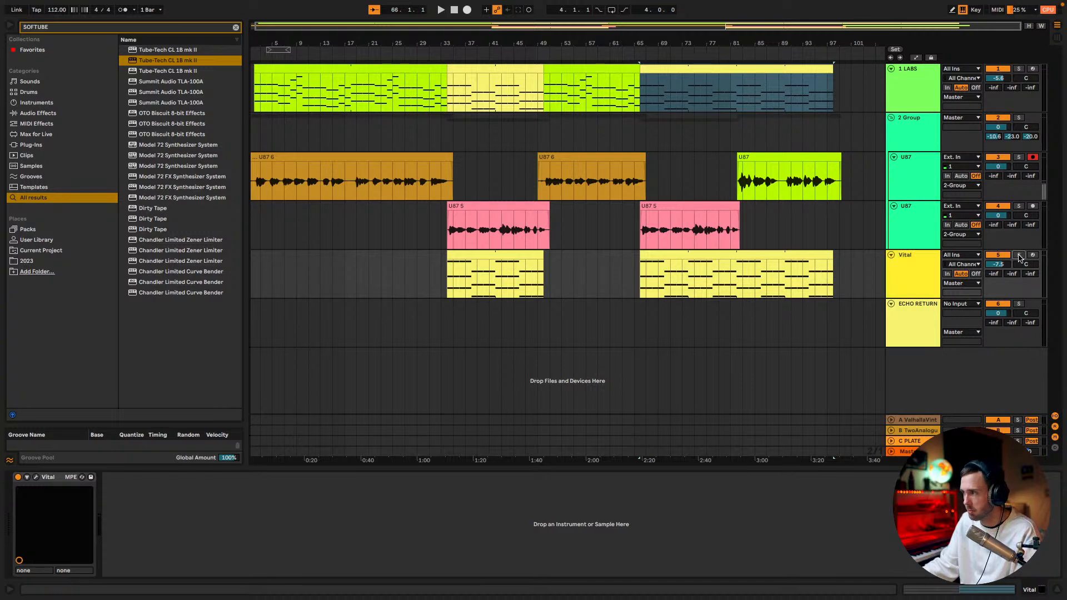
pyautogui.press('space')
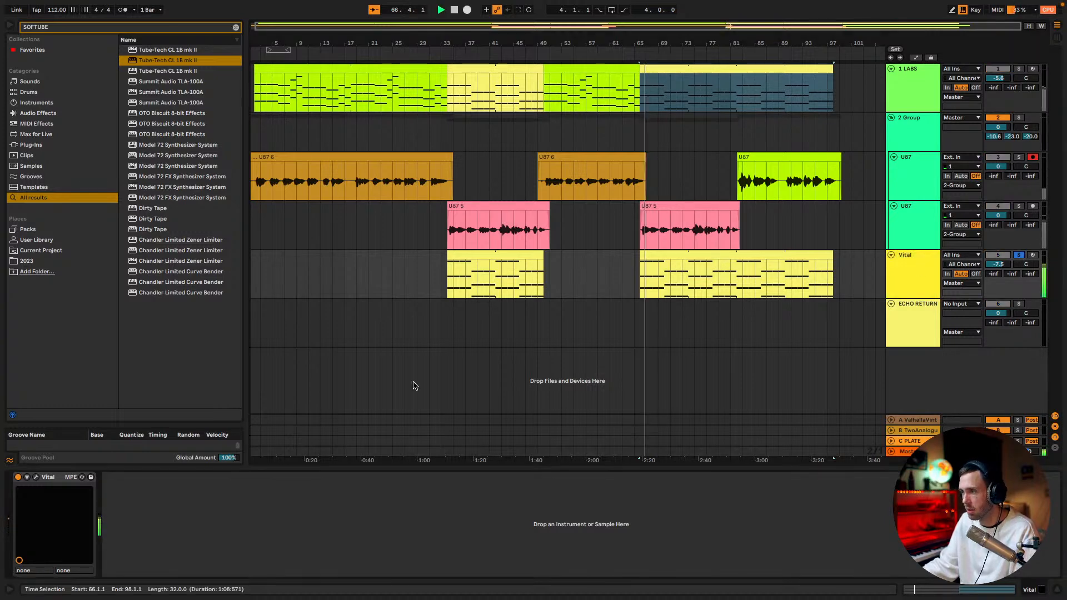
pyautogui.click(36, 477)
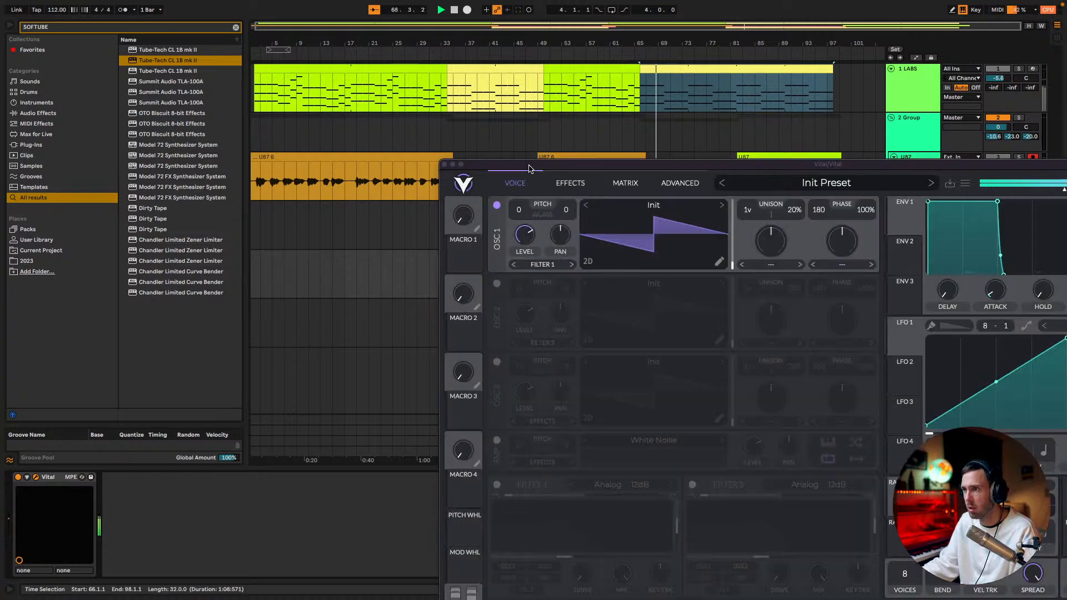
pyautogui.moveTo(522, 173); pyautogui.dragTo(373, 44)
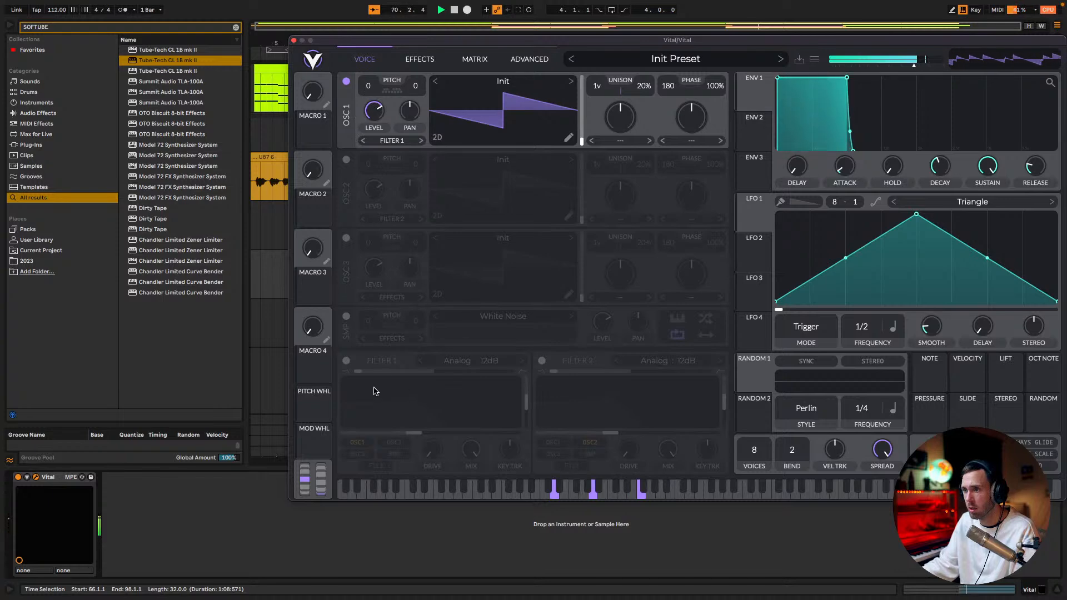
# Enable Filter 1 with a raised cutoff and set oscillator 1 to the square-like frame of the Basic Shapes wavetable
pyautogui.click(346, 361)
pyautogui.moveTo(422, 434); pyautogui.dragTo(473, 433)
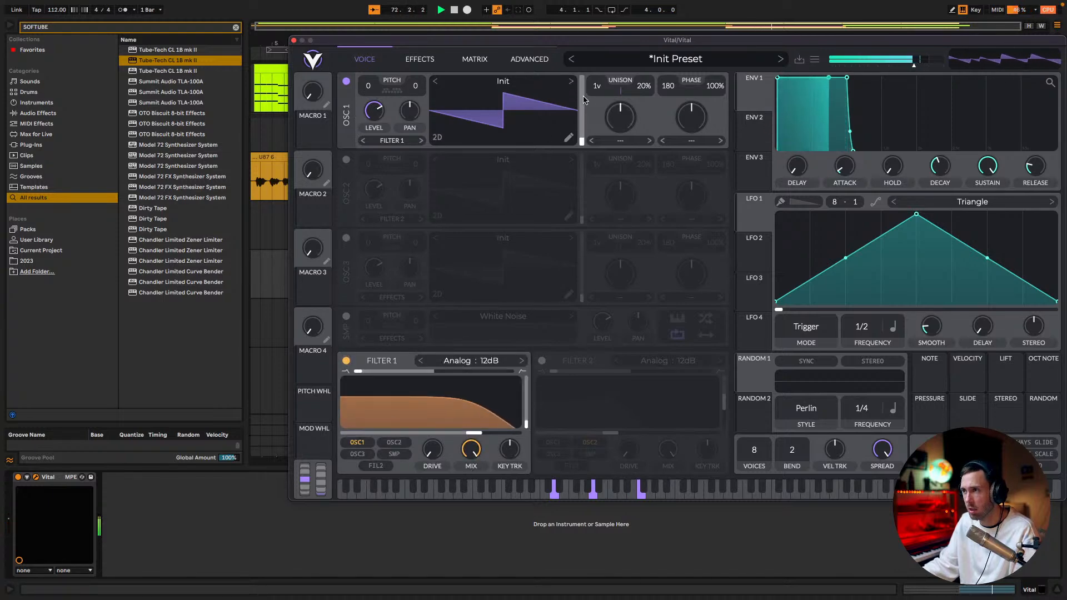
pyautogui.click(570, 81)
pyautogui.moveTo(581, 136); pyautogui.dragTo(590, 97)
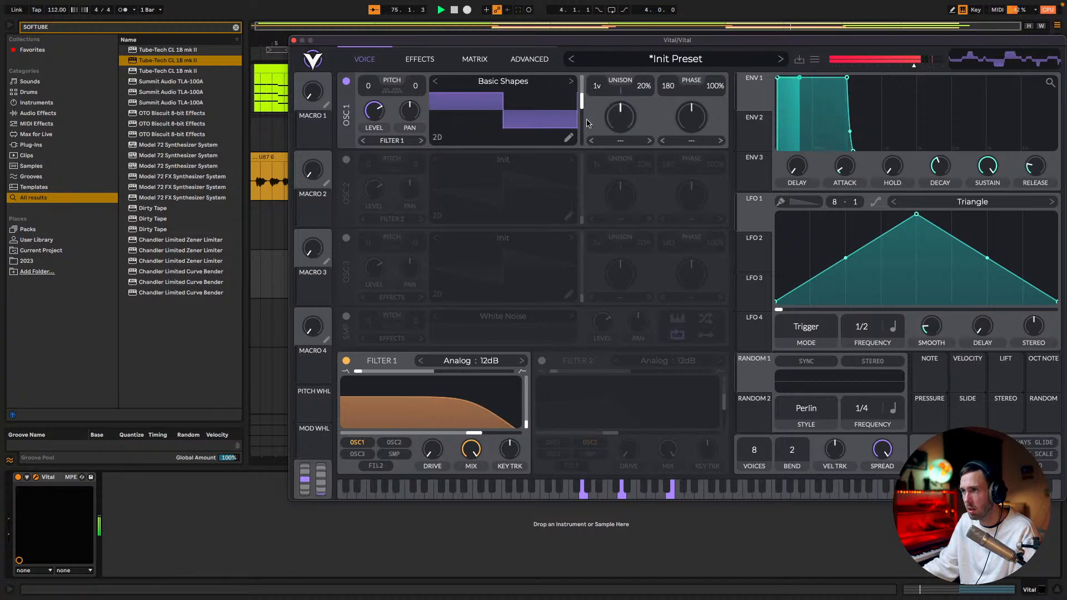
# Enable oscillator 2, route it to Filter 1 and load the Basic Shapes wavetable with a saw-like frame
pyautogui.click(346, 160)
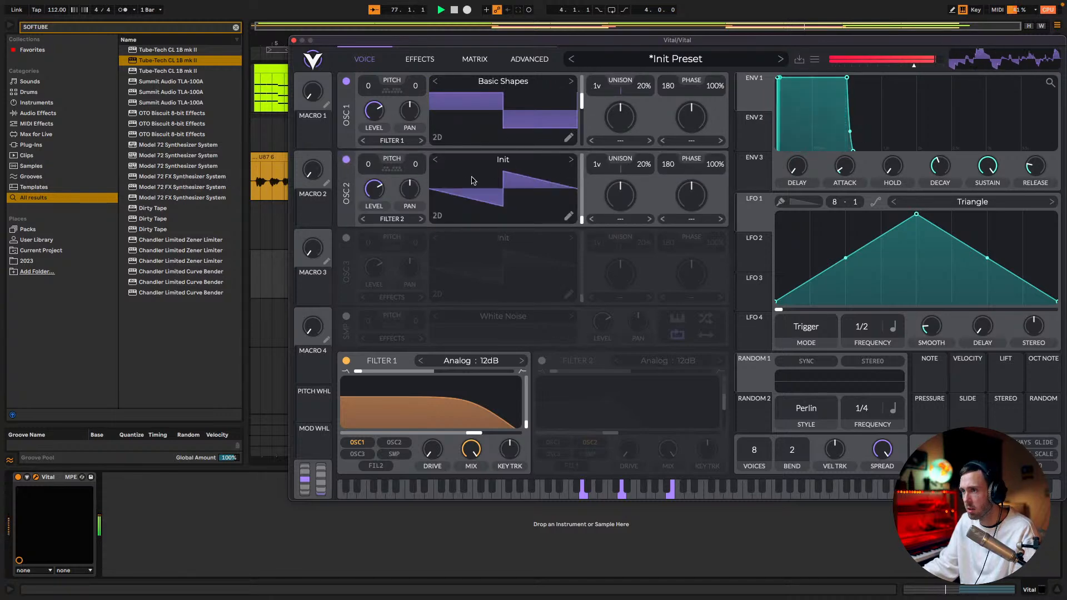
pyautogui.click(362, 218)
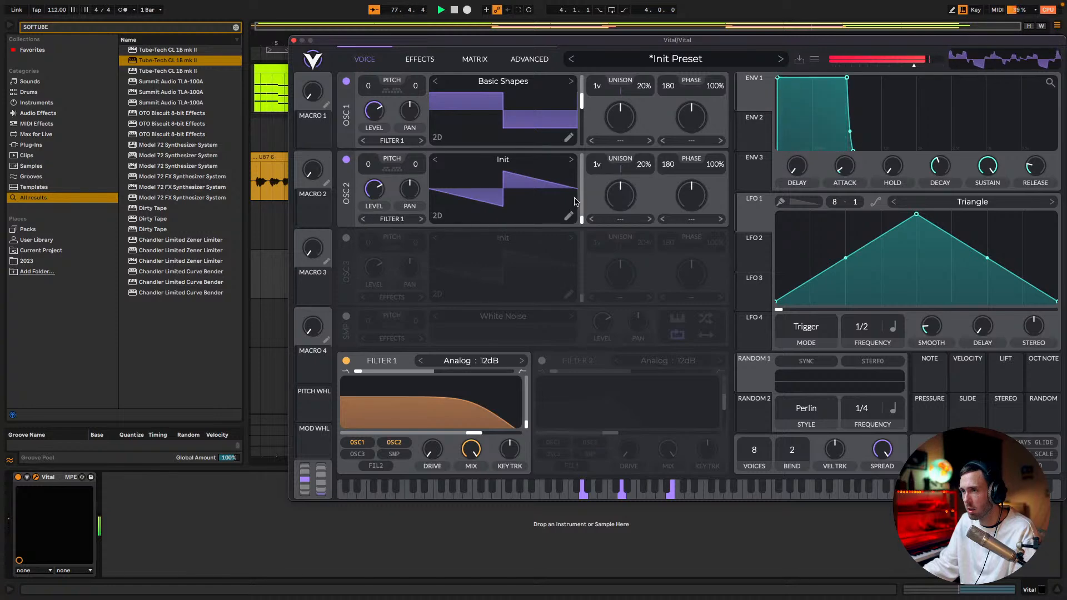
pyautogui.click(571, 160)
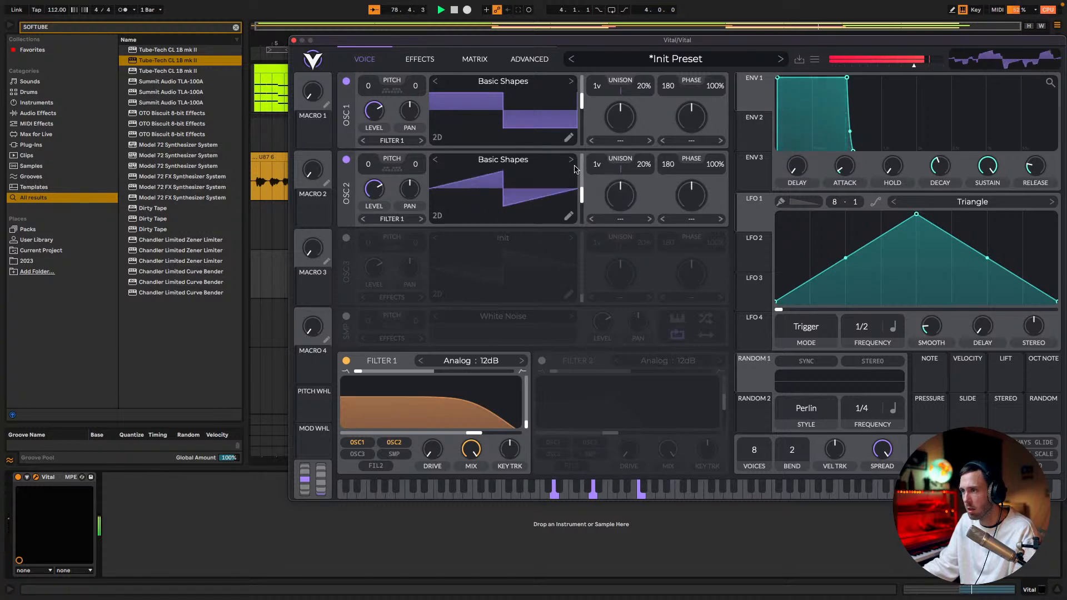
pyautogui.click(570, 216)
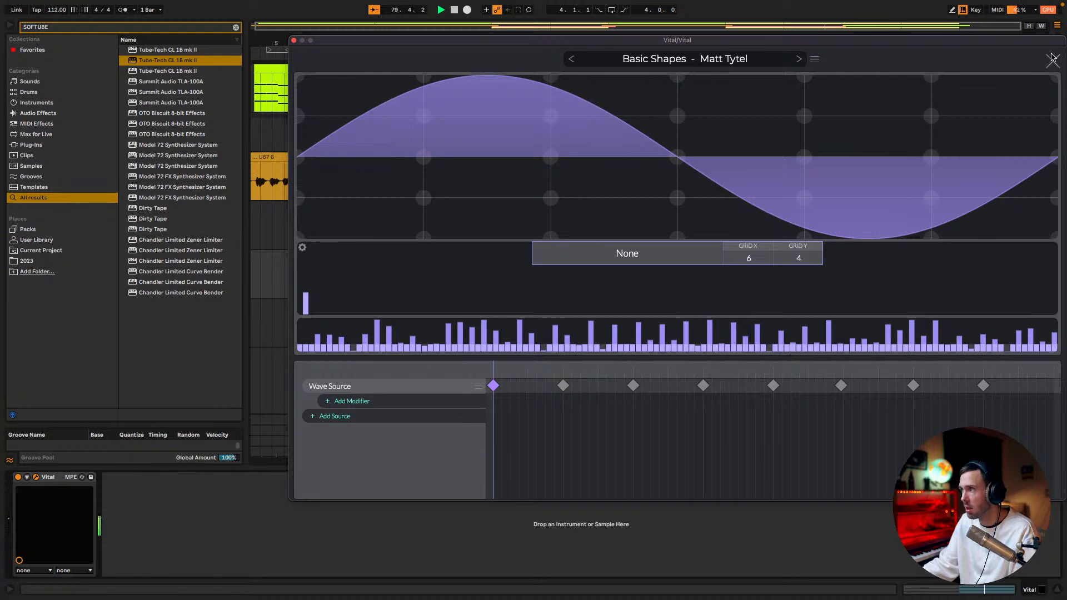
pyautogui.click(1054, 63)
pyautogui.click(568, 216)
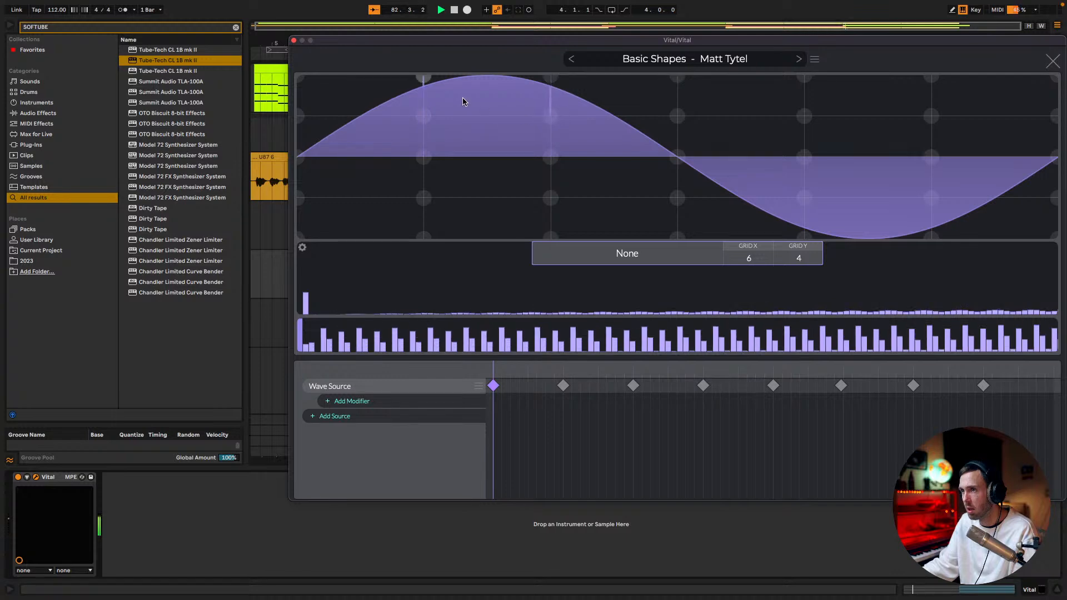
pyautogui.moveTo(431, 164); pyautogui.dragTo(550, 158)
pyautogui.click(1051, 60)
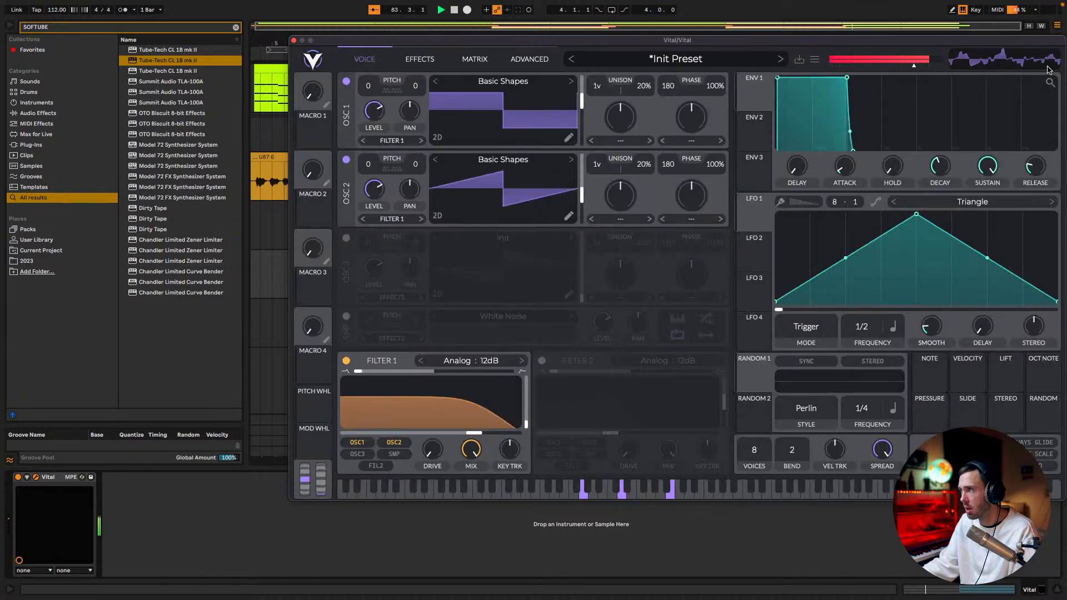
pyautogui.click(571, 159)
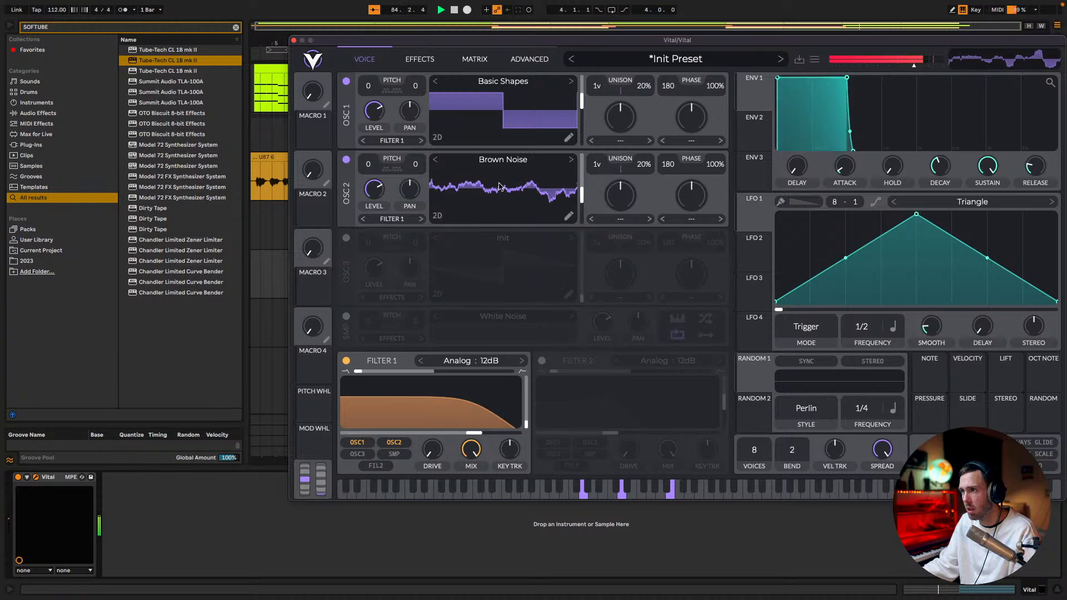
pyautogui.click(435, 159)
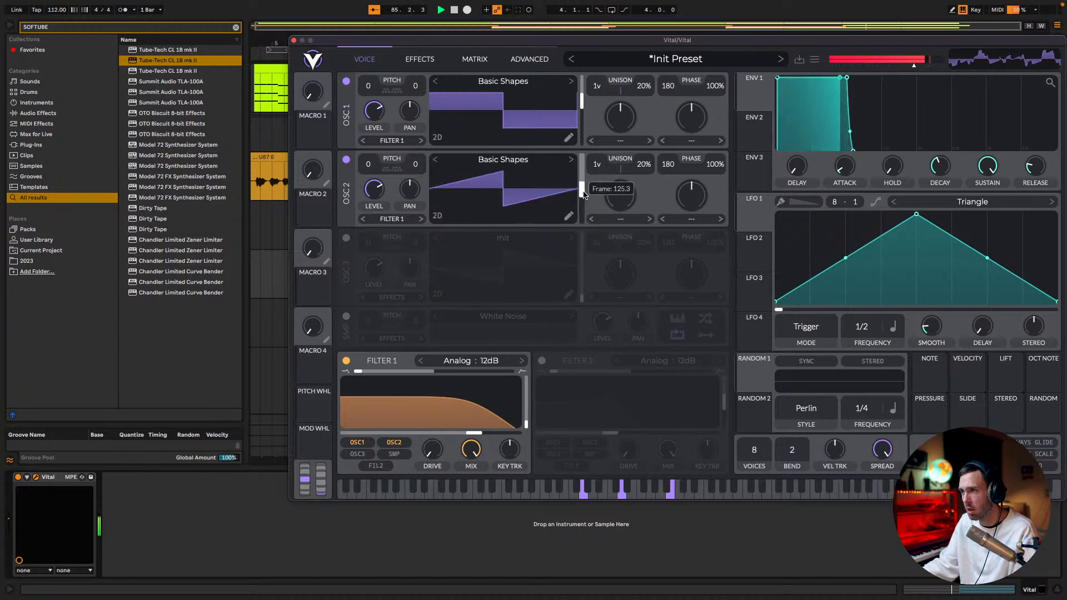
# Assign Envelope 2 to modulate Filter 1's cutoff and give the envelope a long, gradual attack
pyautogui.moveTo(847, 78); pyautogui.dragTo(893, 71)
pyautogui.click(754, 118)
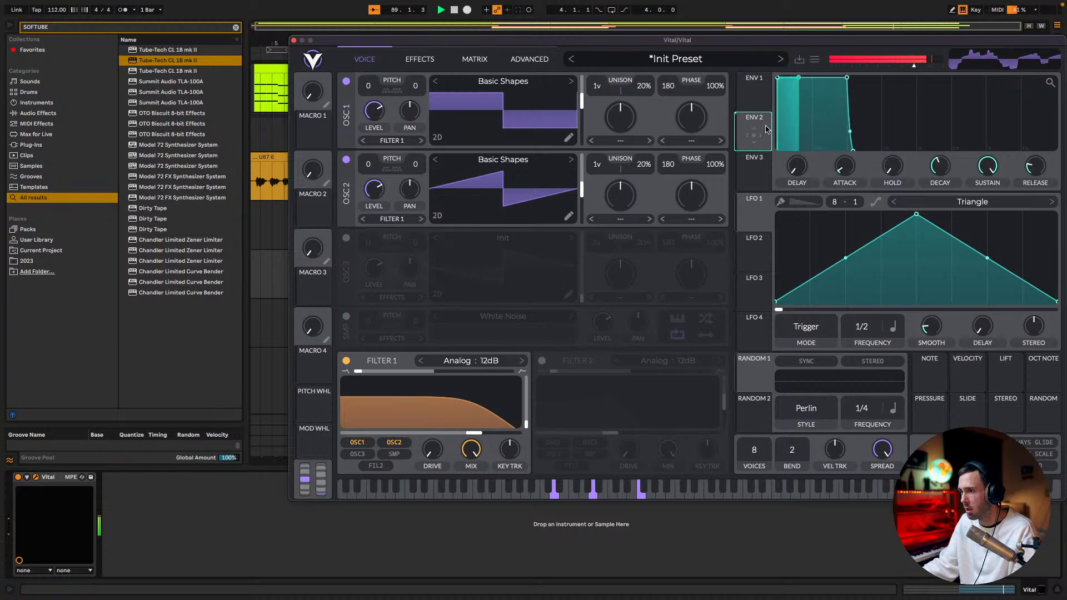
pyautogui.moveTo(753, 133); pyautogui.dragTo(447, 389)
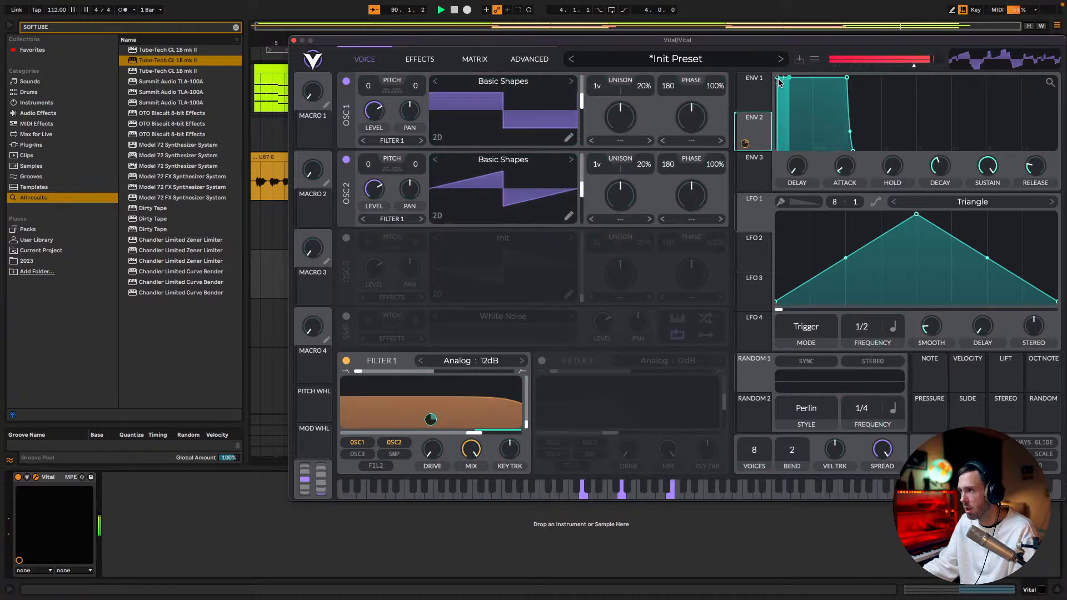
pyautogui.moveTo(844, 176); pyautogui.dragTo(1026, 135)
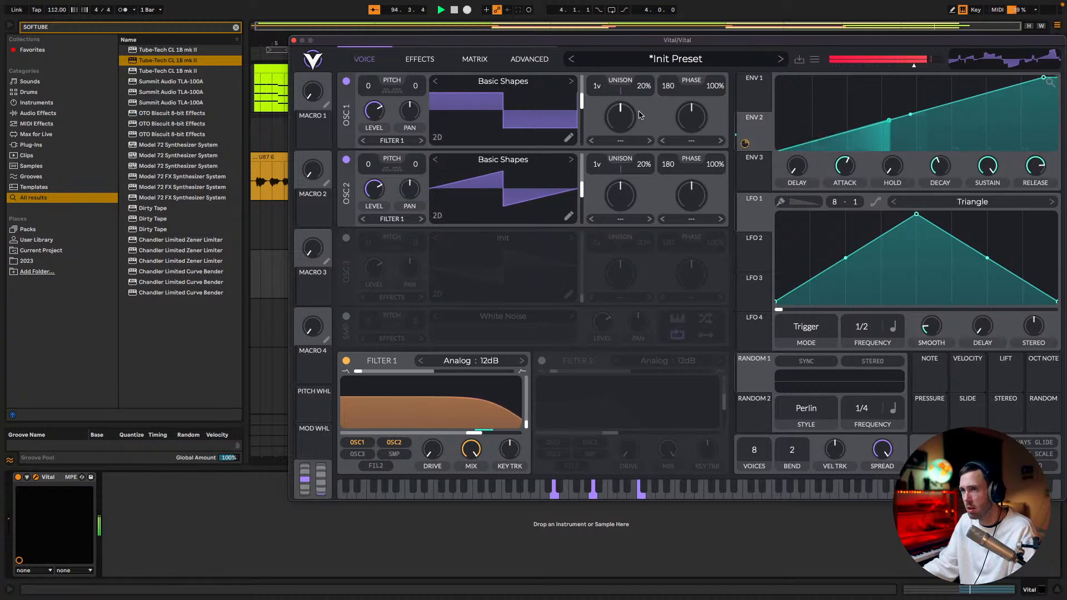
# Close the synth, replay the soloed Vital part and set its track volume to -13.5 dB
pyautogui.click(293, 40)
pyautogui.press('space')
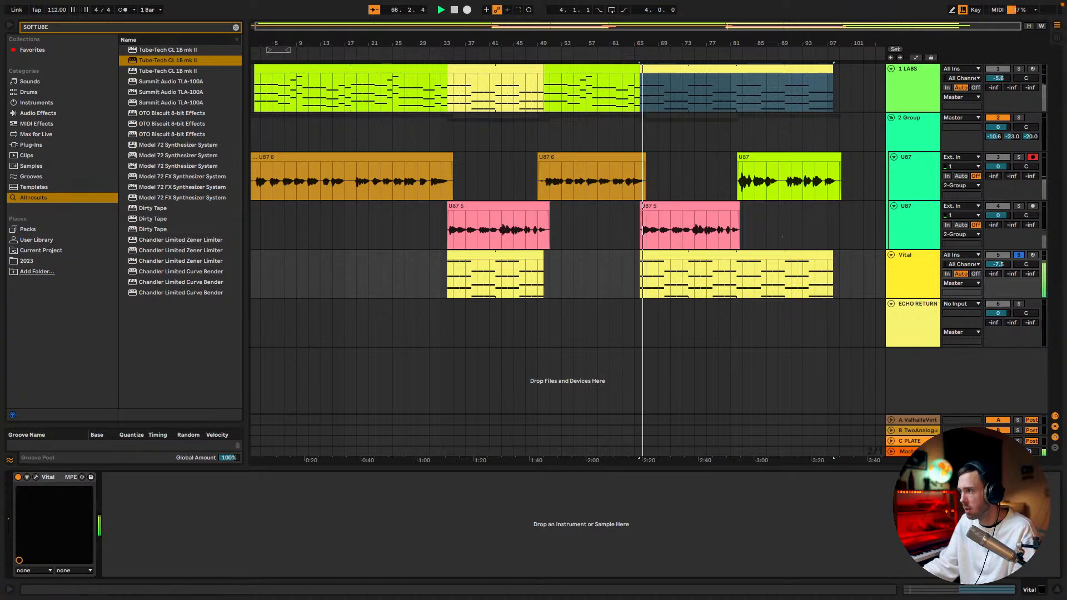
pyautogui.moveTo(998, 264); pyautogui.dragTo(997, 272)
# Open the second Vital chord clip in an enlarged note editor and extend the first chord's three notes across bars 1 to 4
pyautogui.click(652, 256)
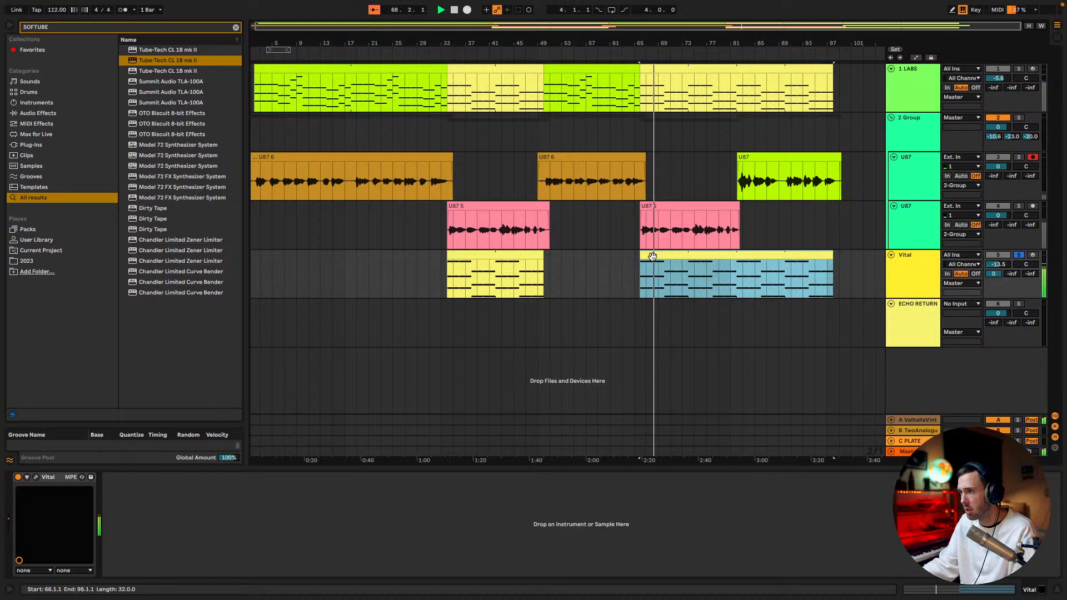
pyautogui.doubleClick(653, 256)
pyautogui.hotkey('ctrl', 'alt', 'e')
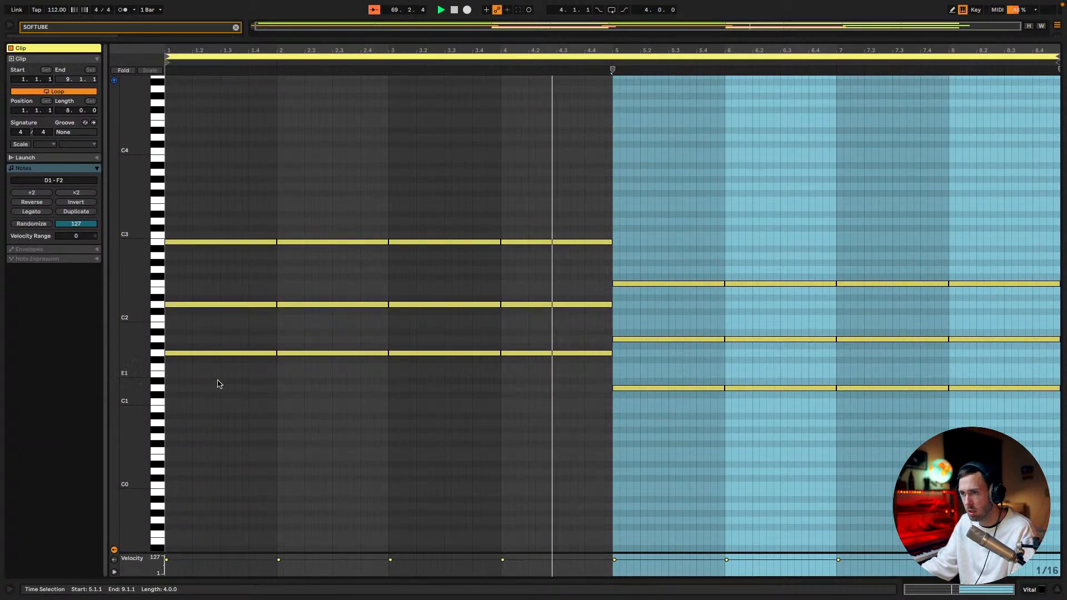
pyautogui.moveTo(217, 381); pyautogui.dragTo(250, 202)
pyautogui.moveTo(273, 243); pyautogui.dragTo(340, 245)
pyautogui.hotkey('ctrl', 'z')
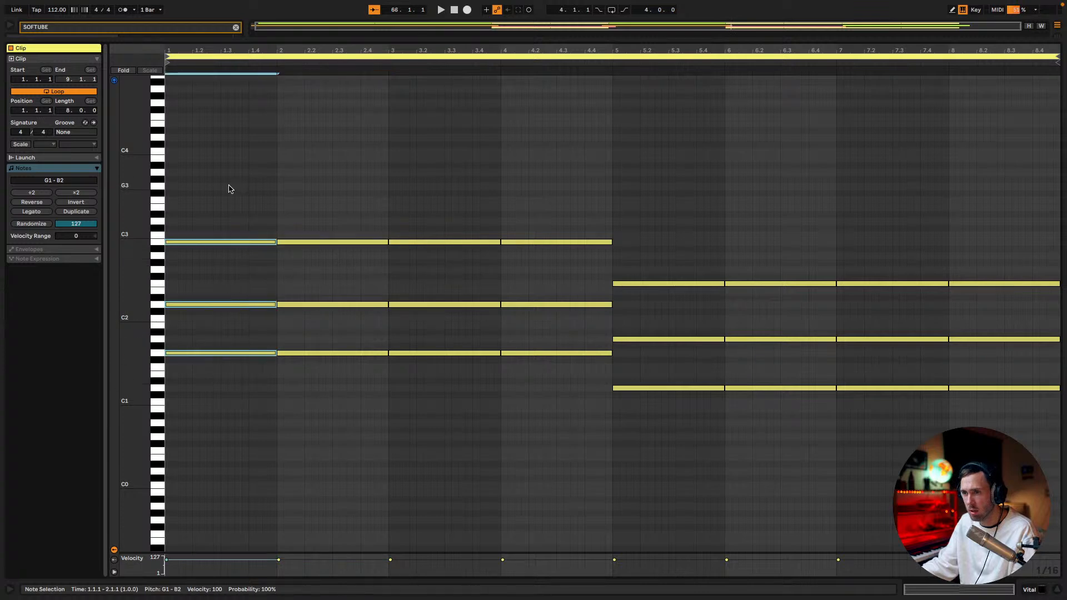
pyautogui.moveTo(274, 243); pyautogui.dragTo(608, 250)
# Extend the second chord's three notes from bar 5 to the clip's end, replacing the repeats, and play the result
pyautogui.moveTo(682, 470); pyautogui.dragTo(696, 215)
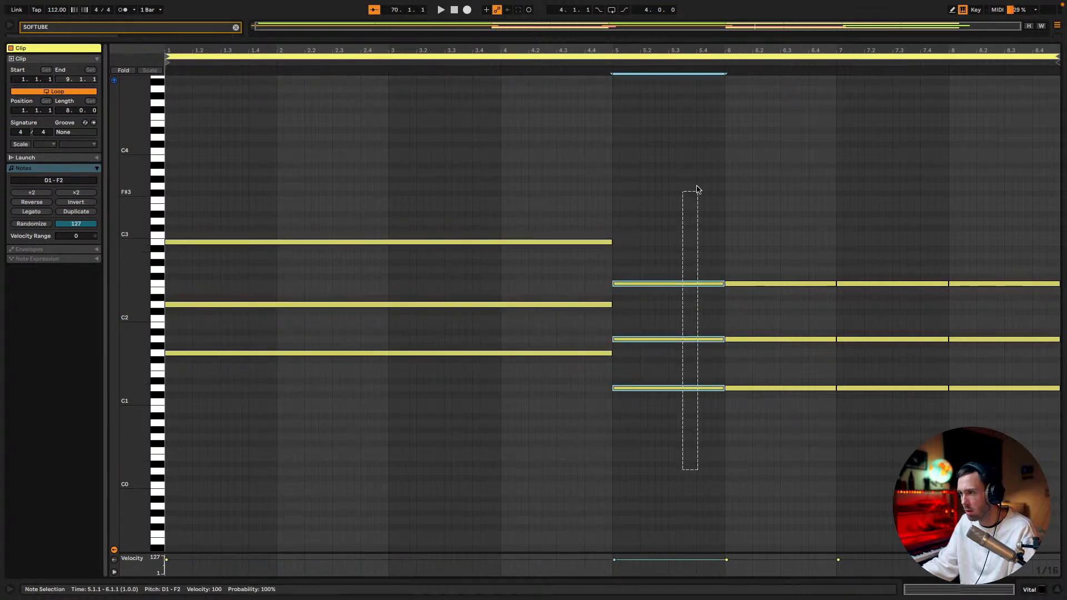
pyautogui.moveTo(721, 283); pyautogui.dragTo(1058, 284)
pyautogui.press('space')
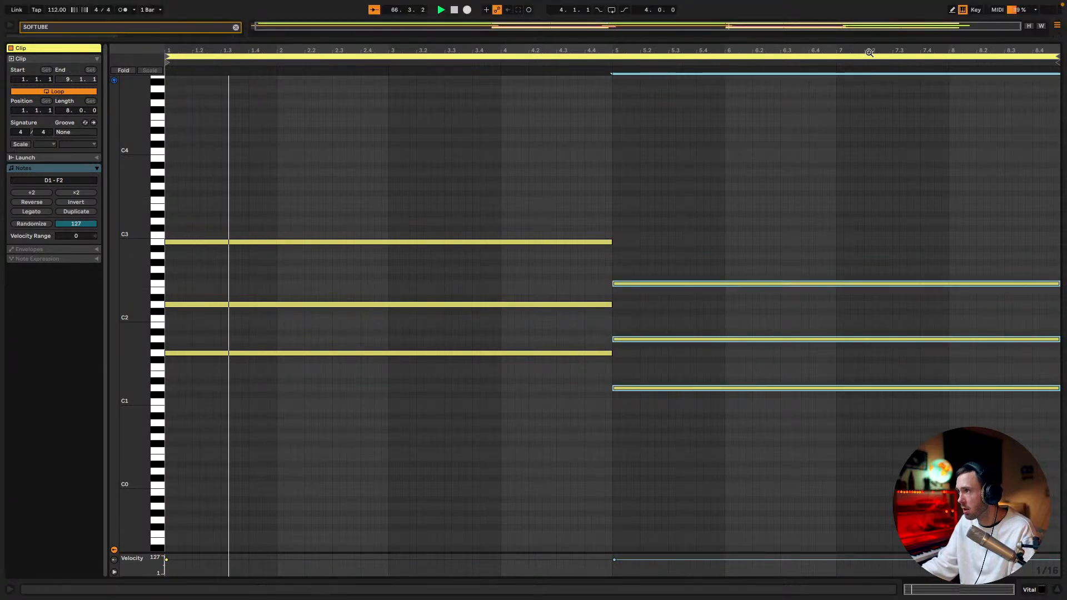
# Reopen the Vital synth, transpose both oscillators to 12 semitones and set oscillator 1's unison to 16 voices with 12% detune
pyautogui.moveTo(869, 38); pyautogui.dragTo(876, 357)
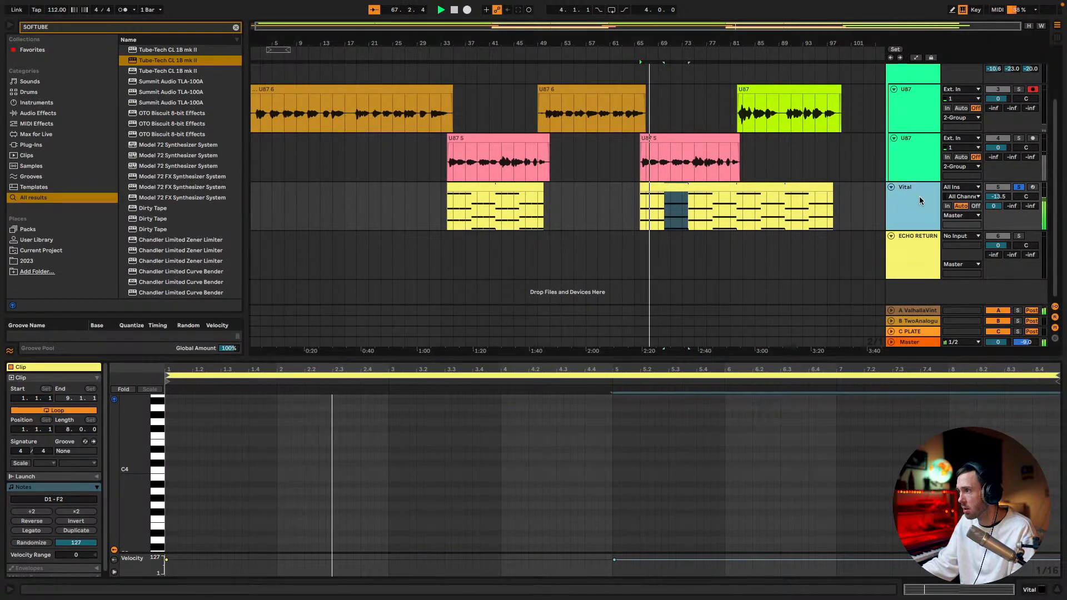
pyautogui.click(919, 195)
pyautogui.click(37, 476)
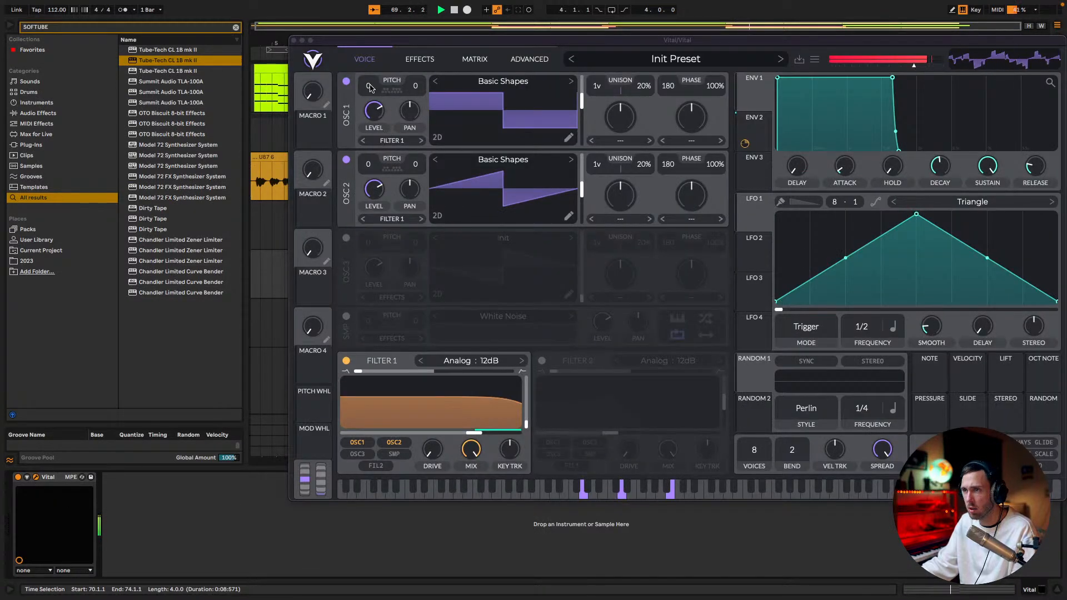
pyautogui.moveTo(370, 87); pyautogui.dragTo(372, 81)
pyautogui.moveTo(370, 165); pyautogui.dragTo(370, 158)
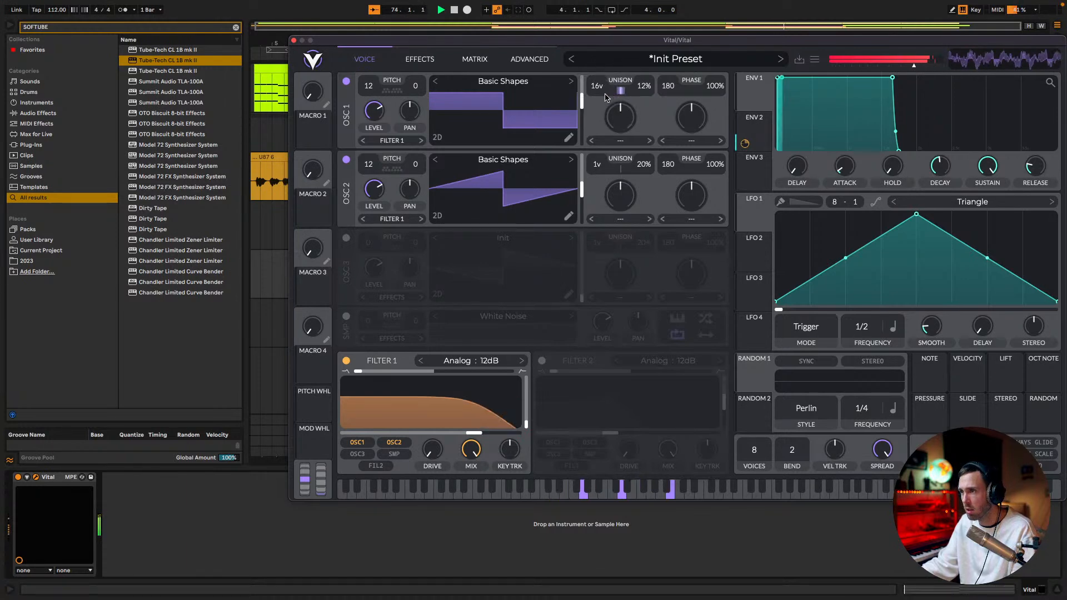
# Reshape Envelope 1 with a slower attack and a long, curved release
pyautogui.moveTo(777, 77); pyautogui.dragTo(807, 78)
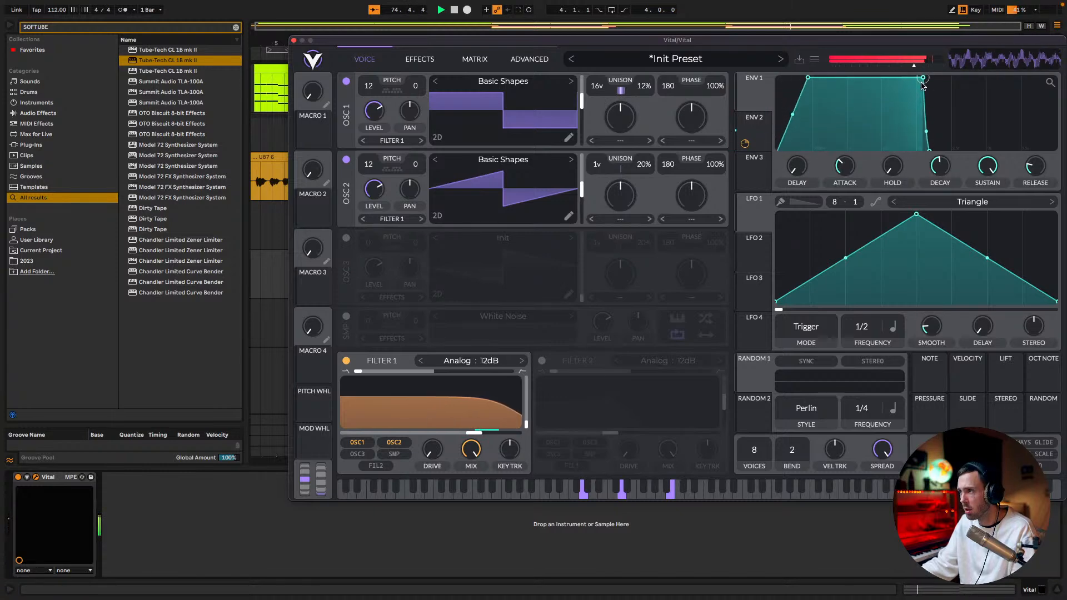
pyautogui.moveTo(953, 79); pyautogui.dragTo(992, 69)
pyautogui.moveTo(807, 77); pyautogui.dragTo(847, 77)
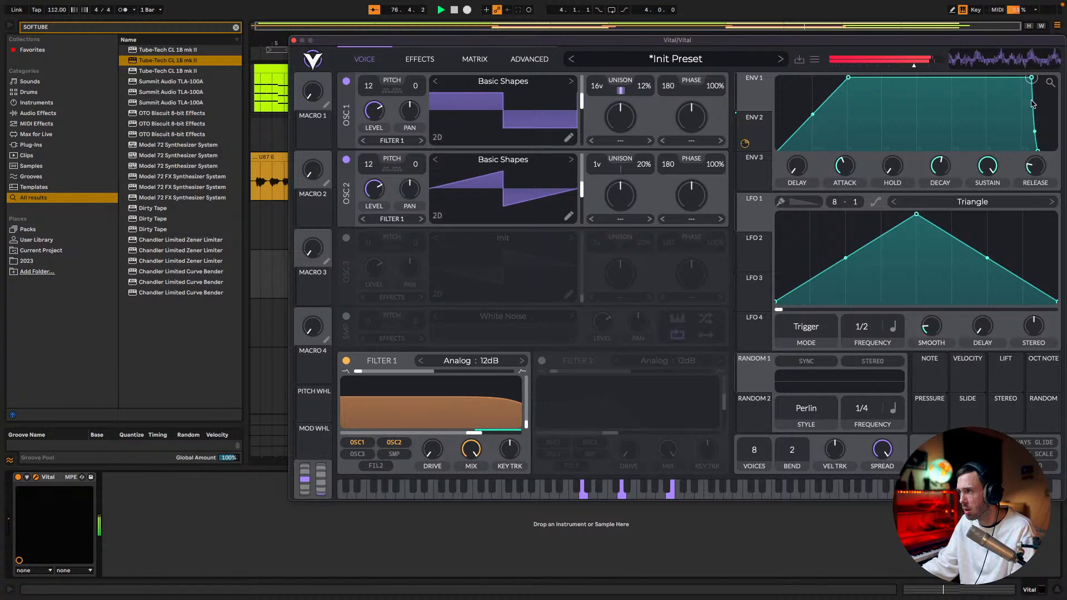
pyautogui.moveTo(1044, 152); pyautogui.dragTo(1013, 165)
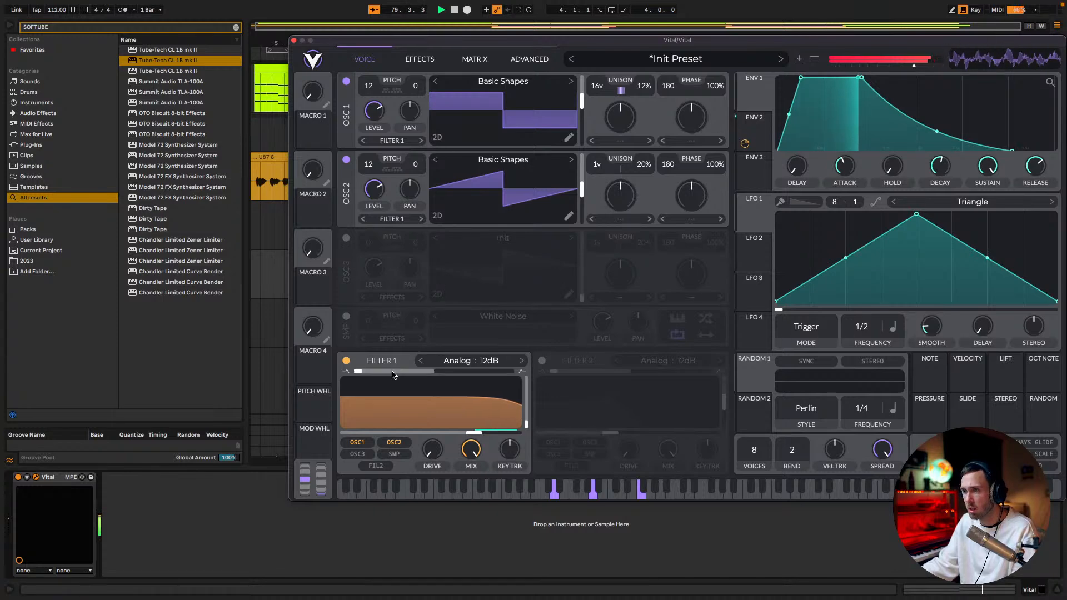
# Lower Filter 1's cutoff to about 10 semitones and modulate the pan of both oscillators with LFO 1 in bipolar mode
pyautogui.moveTo(473, 433); pyautogui.dragTo(455, 438)
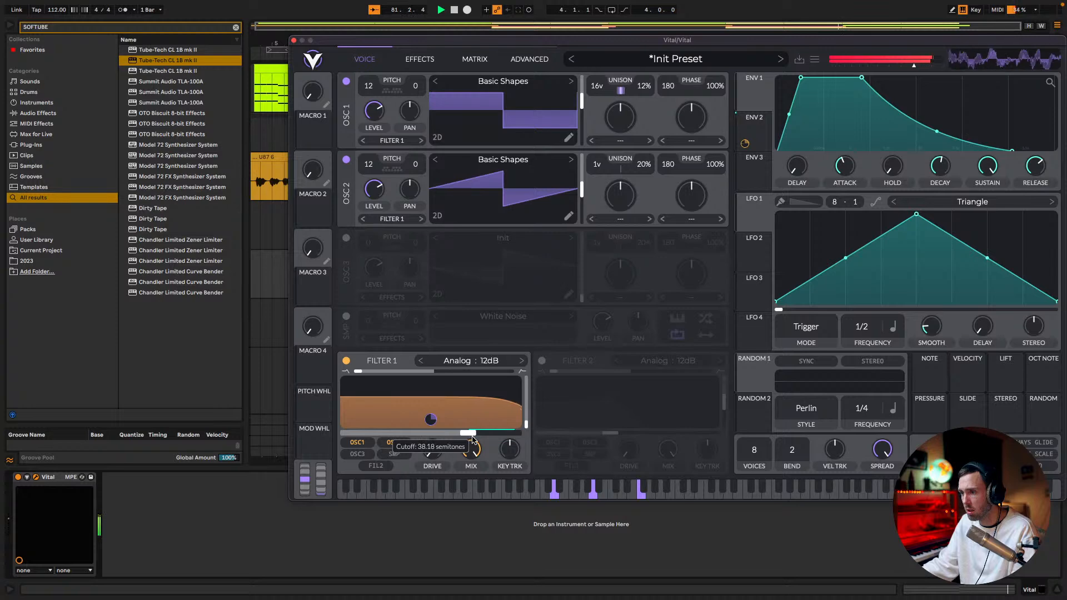
pyautogui.moveTo(428, 423)
pyautogui.mouseDown()
pyautogui.moveTo(430, 411)
pyautogui.moveTo(453, 433)
pyautogui.moveTo(427, 435)
pyautogui.mouseUp()
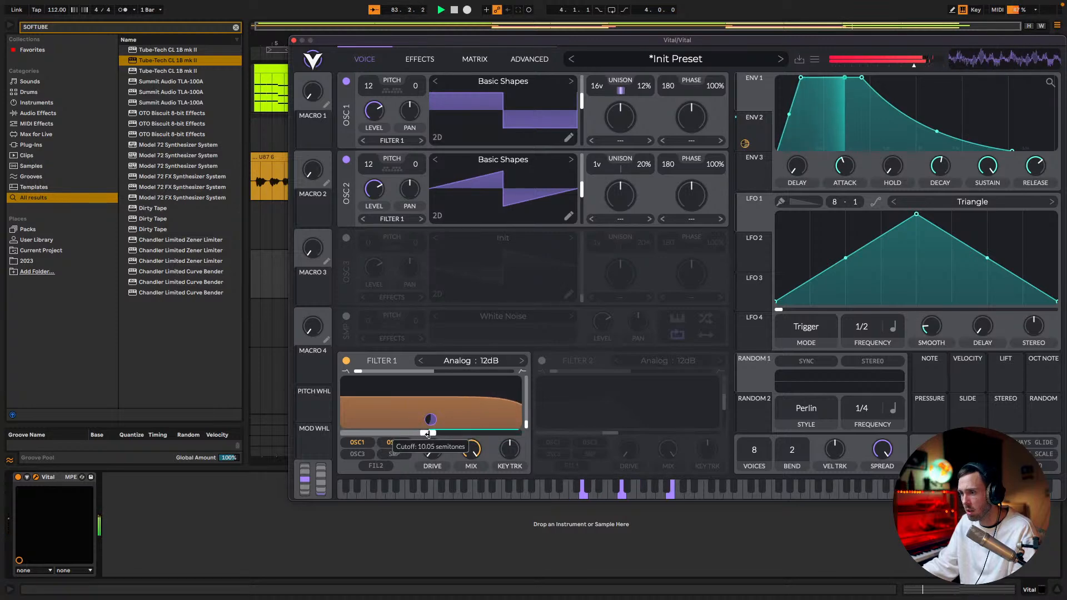
pyautogui.moveTo(759, 233); pyautogui.dragTo(411, 107)
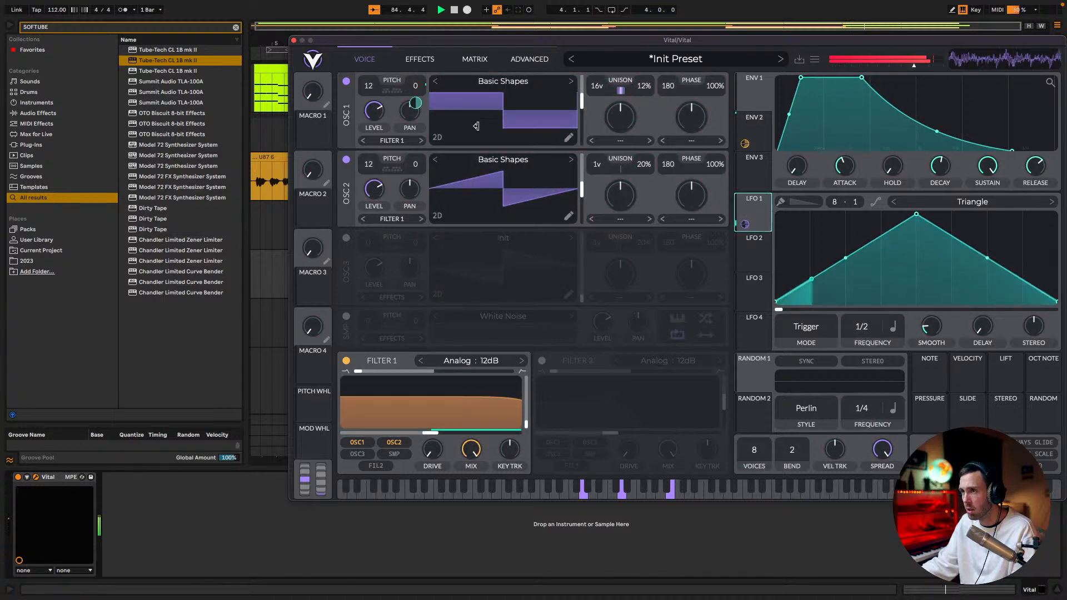
pyautogui.rightClick(414, 98)
pyautogui.click(451, 142)
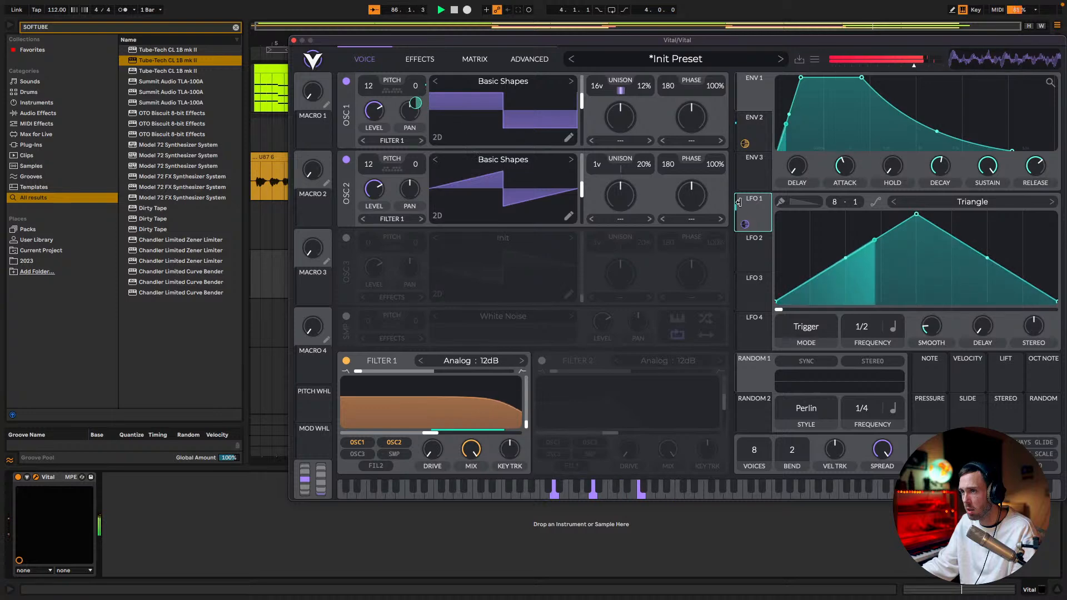
pyautogui.moveTo(744, 224); pyautogui.dragTo(410, 187)
pyautogui.rightClick(414, 182)
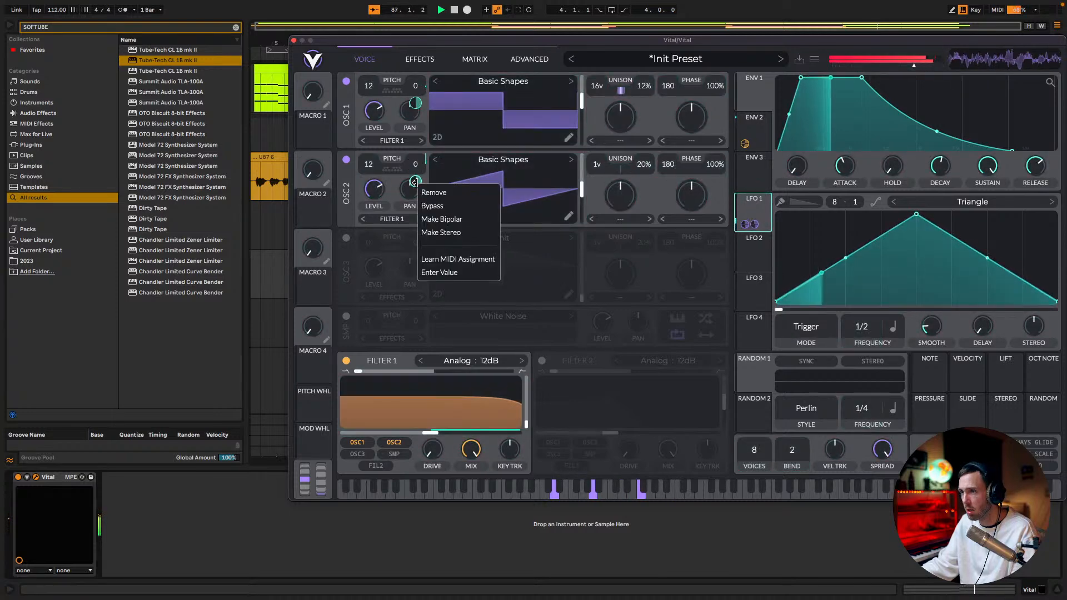
pyautogui.click(446, 218)
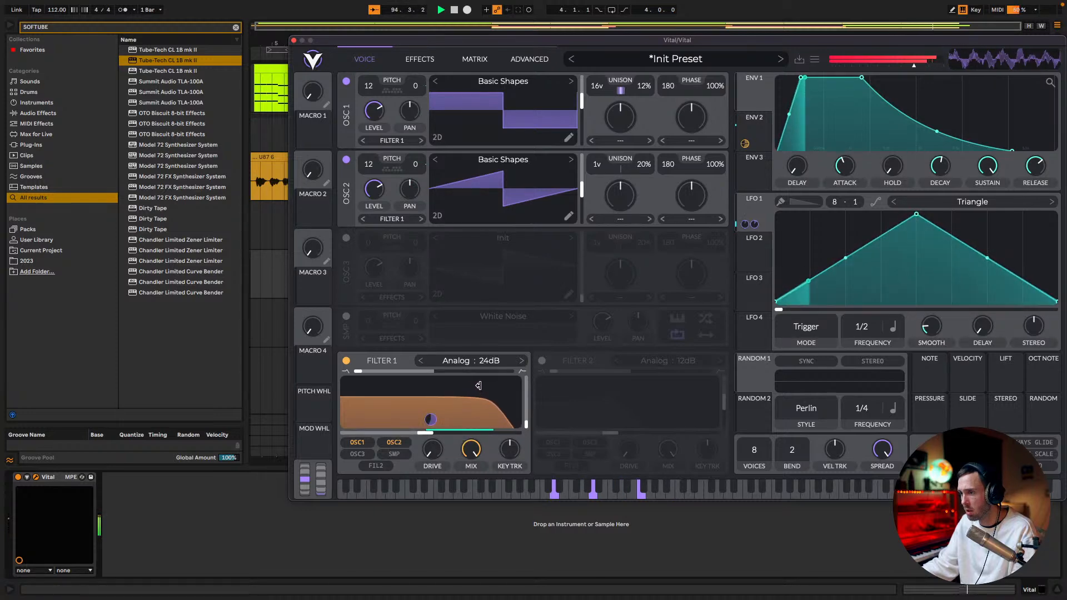
# Lower Filter 1's cutoff to about 5.6 semitones and make its Envelope 2 modulation bipolar
pyautogui.moveTo(754, 126); pyautogui.dragTo(425, 432)
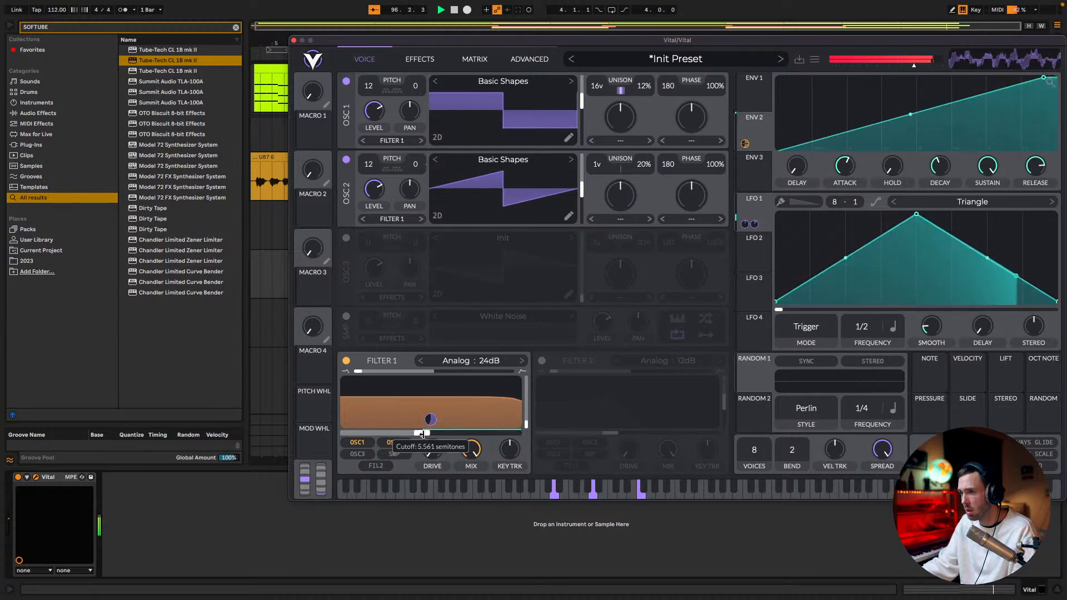
pyautogui.rightClick(744, 142)
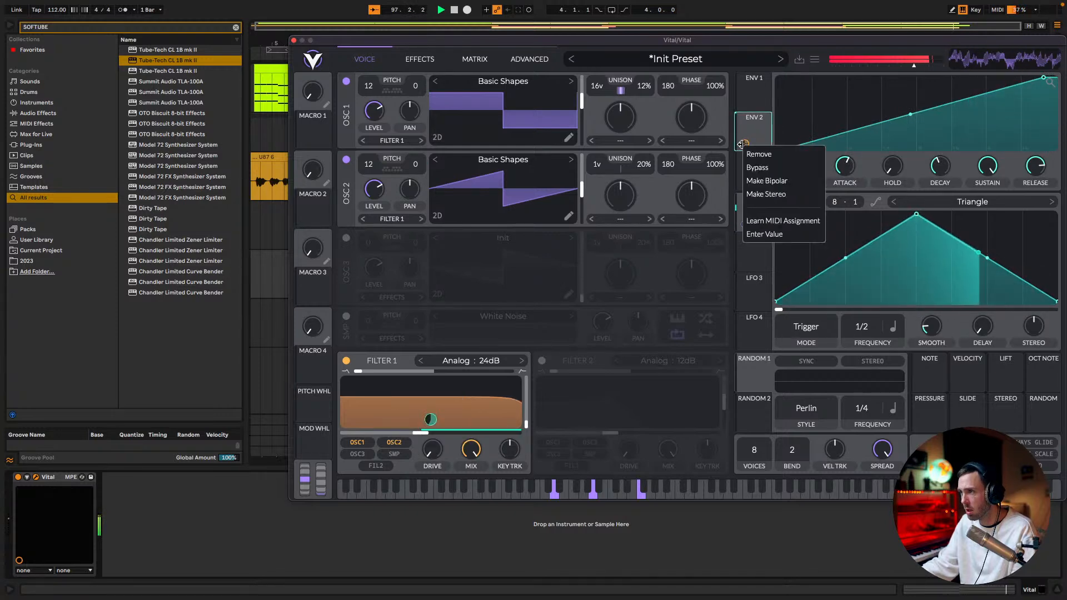
pyautogui.click(779, 179)
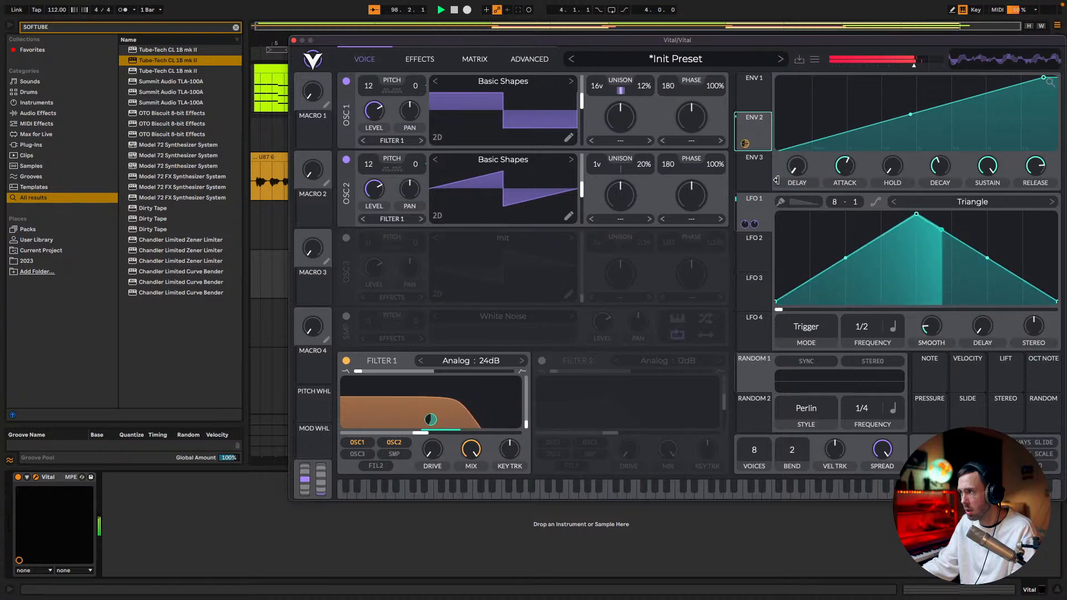
# Close the synth window, unsolo the Vital track and set its volume to -22.0 dB
pyautogui.click(293, 40)
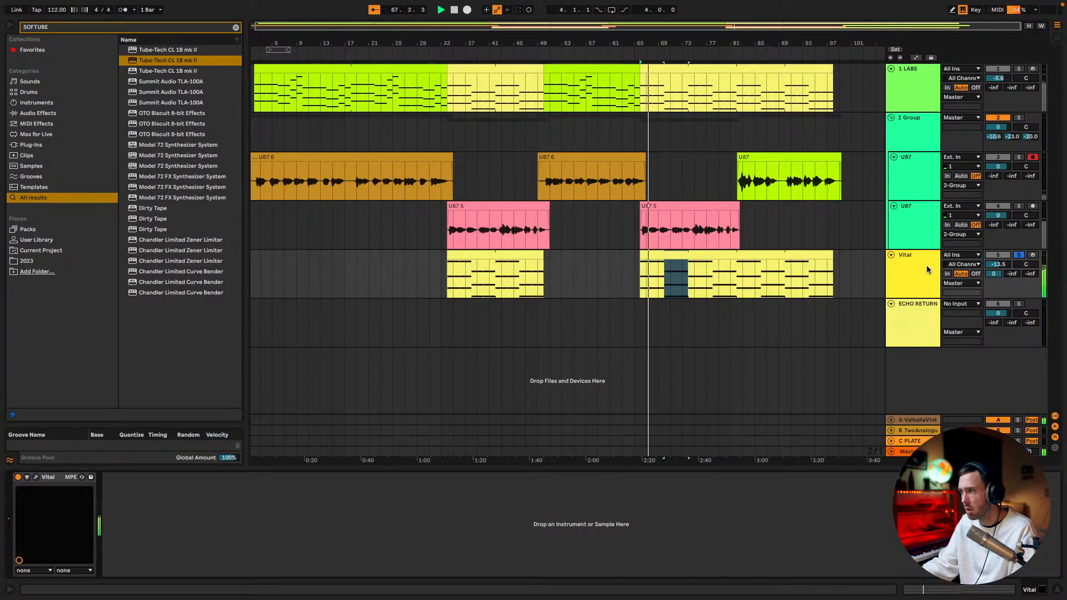
pyautogui.click(1018, 254)
pyautogui.moveTo(998, 264); pyautogui.dragTo(998, 280)
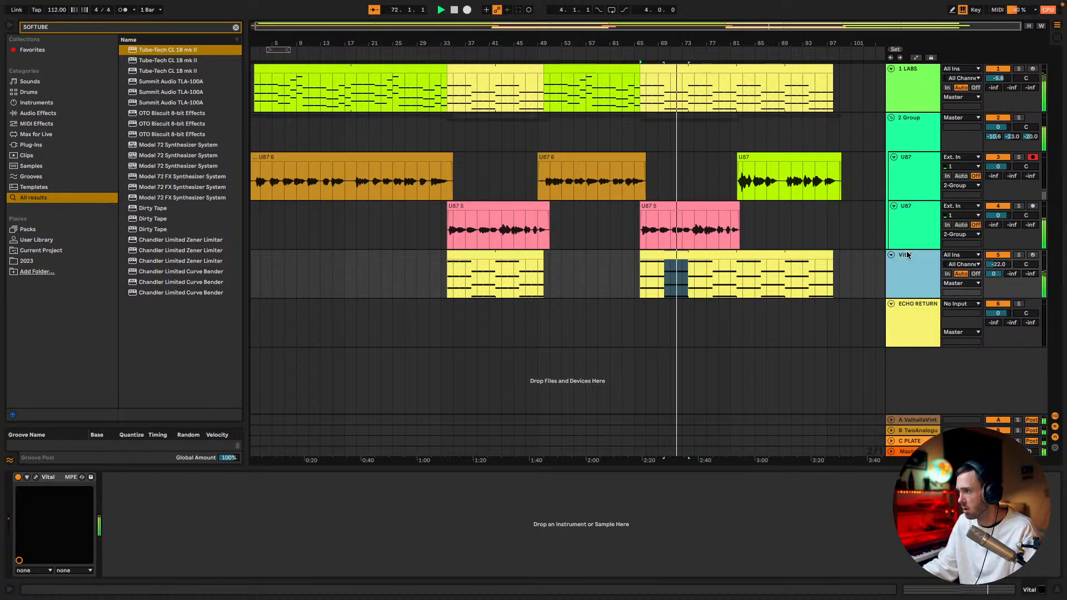
# Reduce the Vital synth's own output volume slightly and set the Vital track's volume to -19.9 dB
pyautogui.click(32, 483)
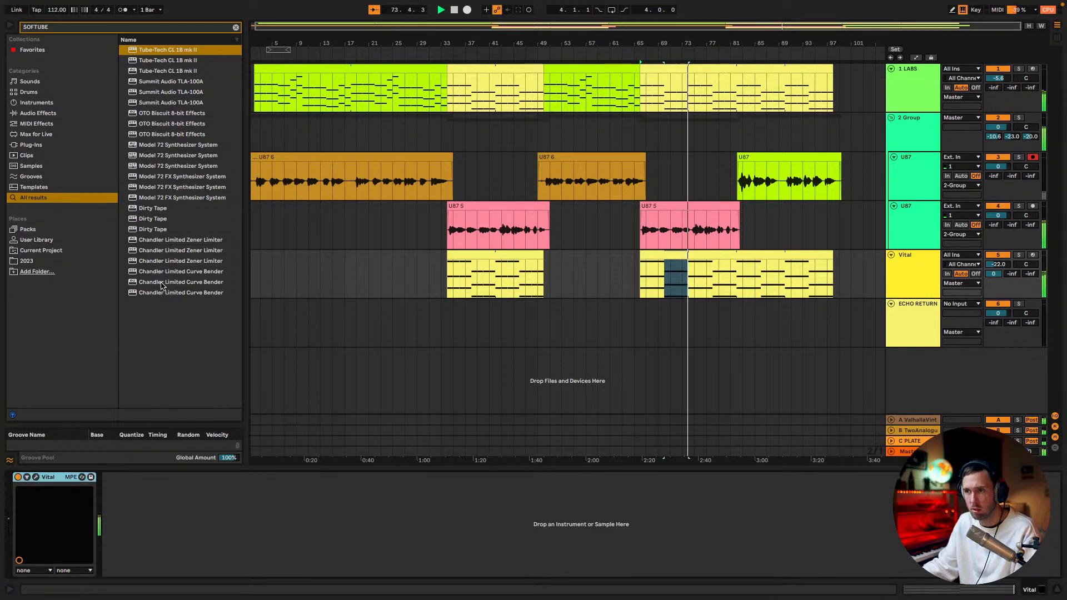
pyautogui.click(36, 477)
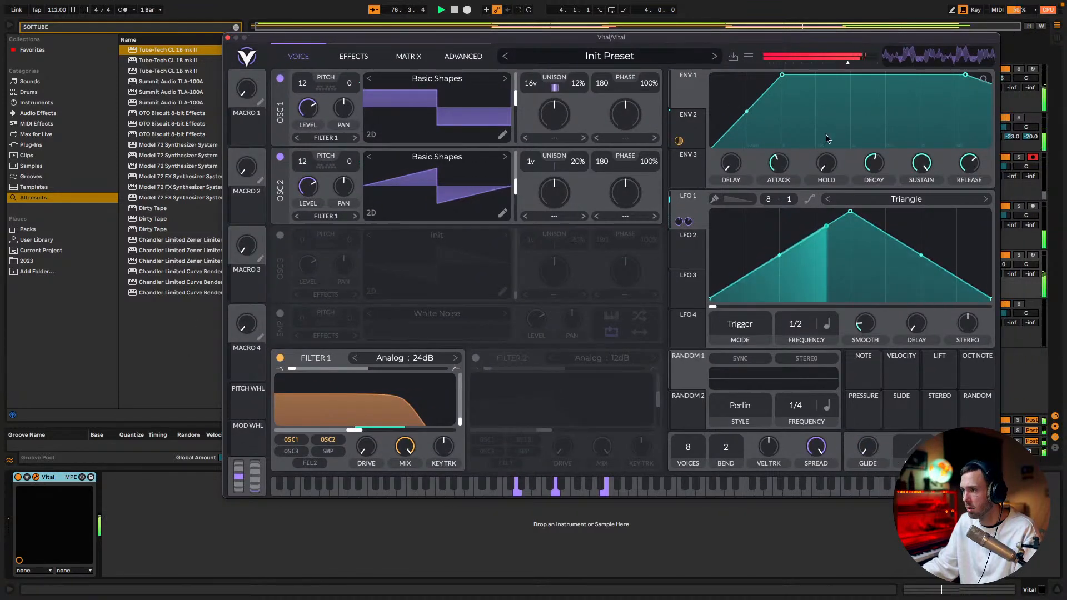
pyautogui.moveTo(846, 64); pyautogui.dragTo(835, 63)
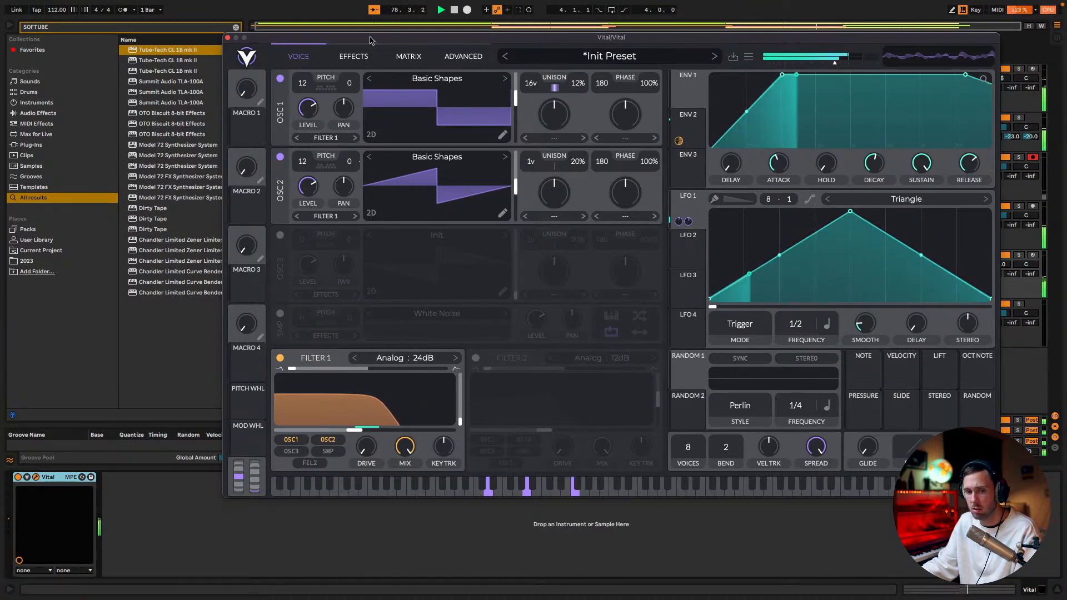
pyautogui.click(228, 38)
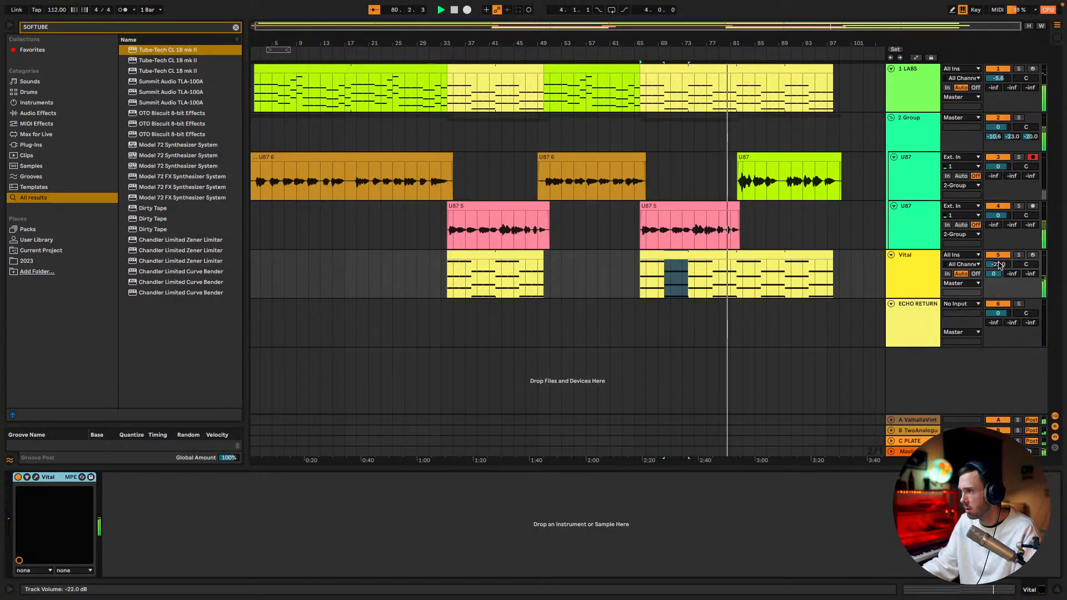
pyautogui.moveTo(999, 264); pyautogui.dragTo(998, 256)
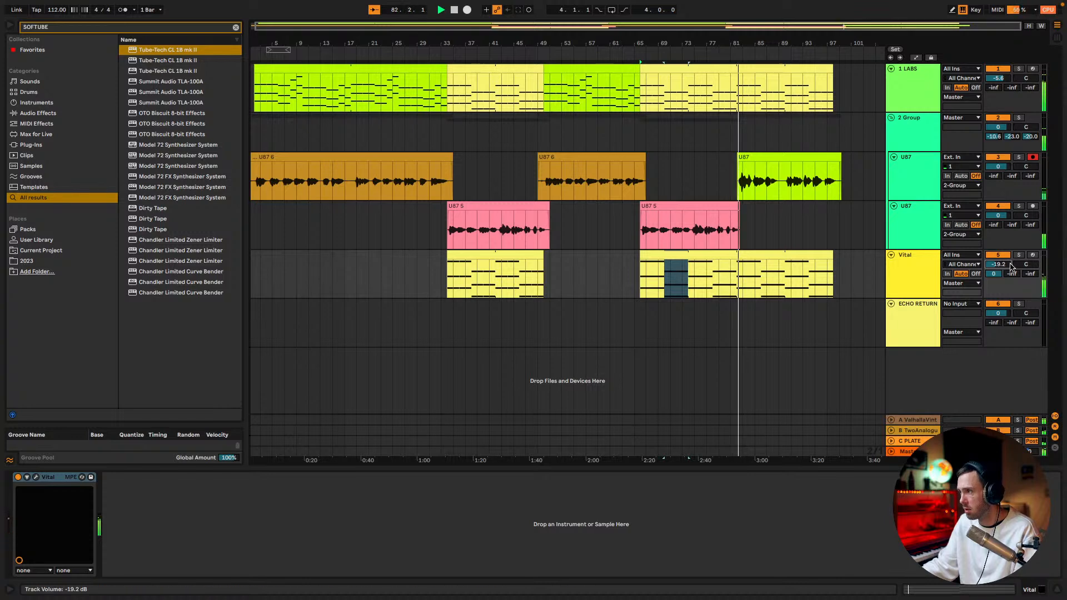
pyautogui.moveTo(1003, 265); pyautogui.dragTo(1003, 268)
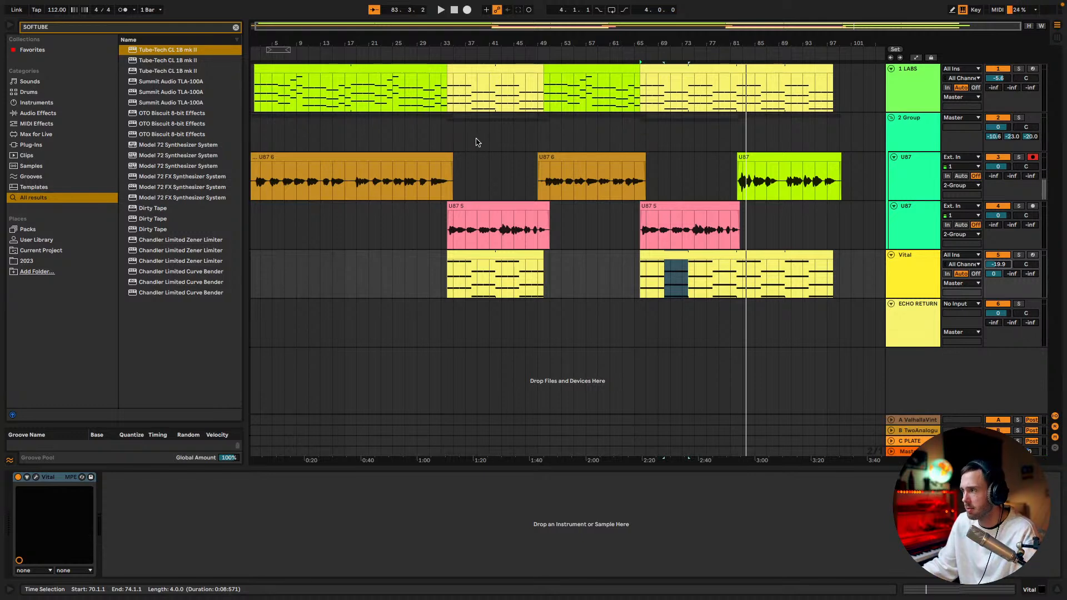
# Play the arrangement from bar 34 to hear the chords, vocals and Vital pad together
pyautogui.click(456, 79)
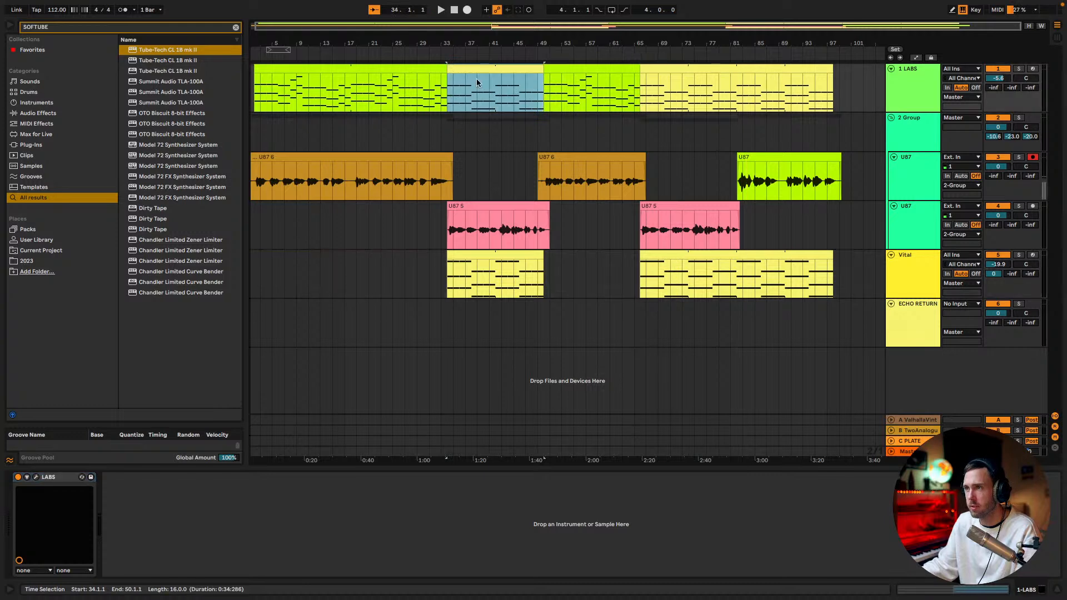
pyautogui.press('space')
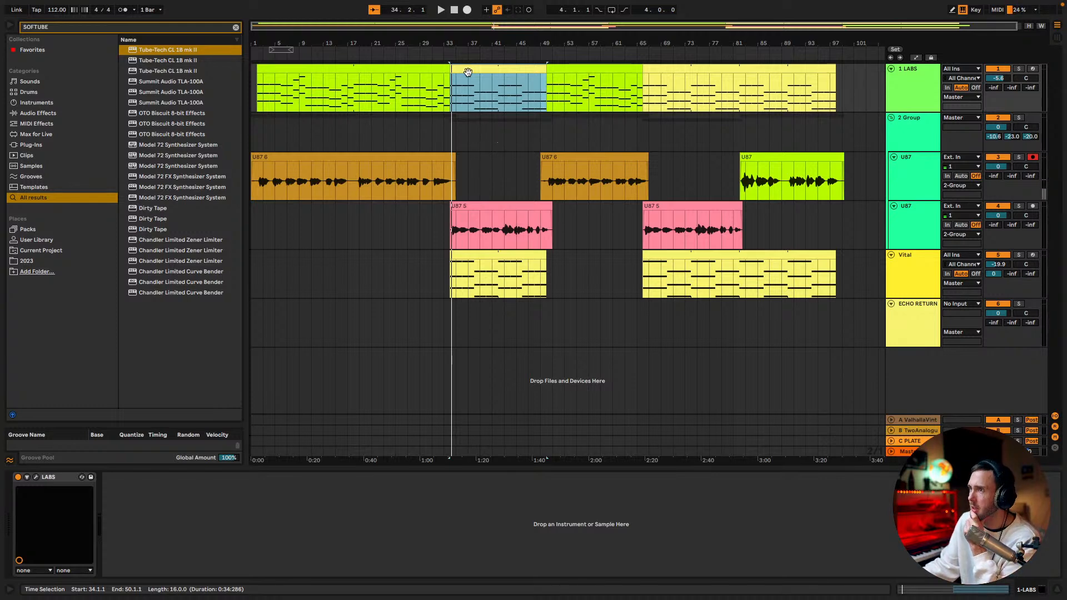
pyautogui.moveTo(495, 29); pyautogui.dragTo(491, 64)
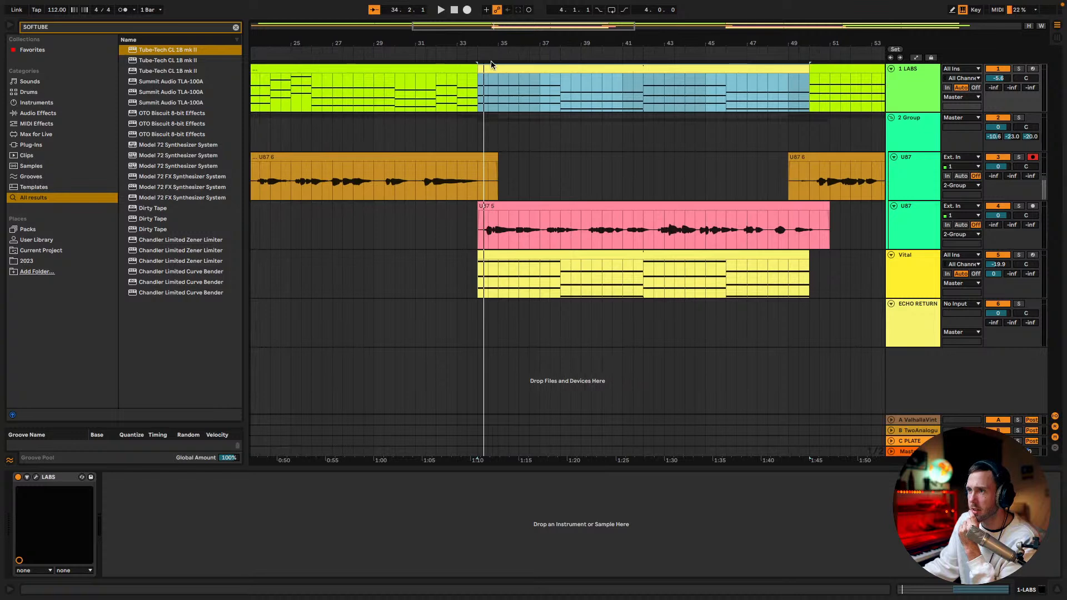
pyautogui.click(480, 131)
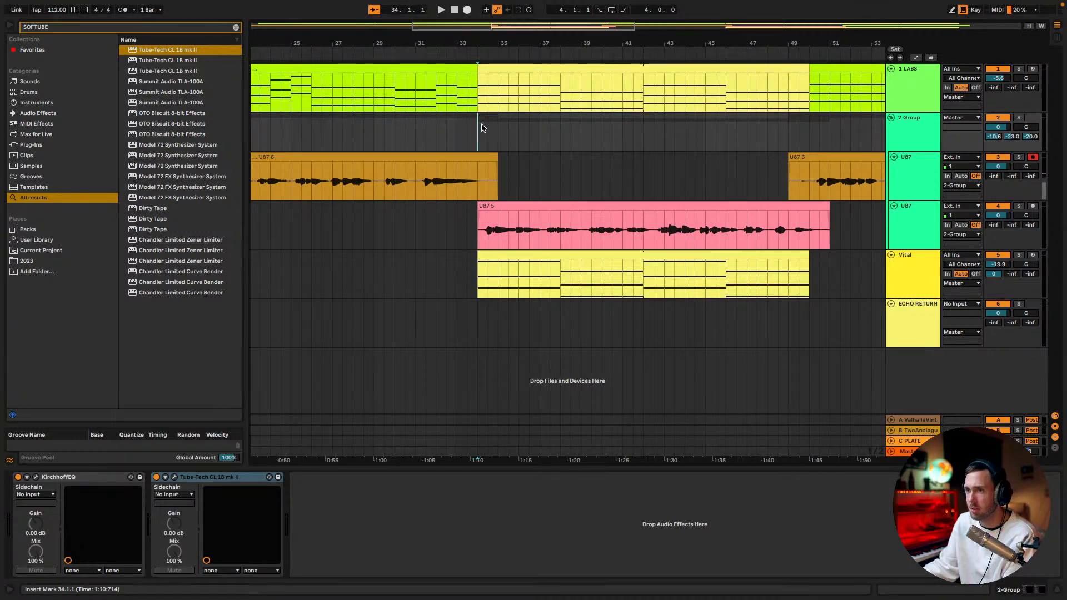
pyautogui.press('space')
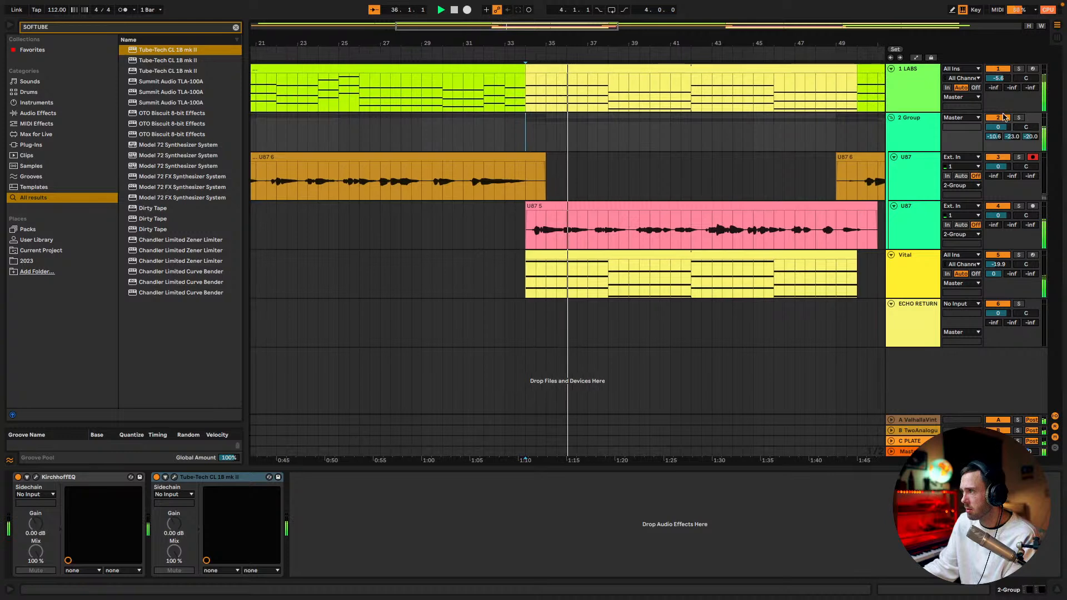
# Search the browser for "SKE" and add SketchCassette II to the LABS track
pyautogui.click(921, 84)
pyautogui.press('super+f')
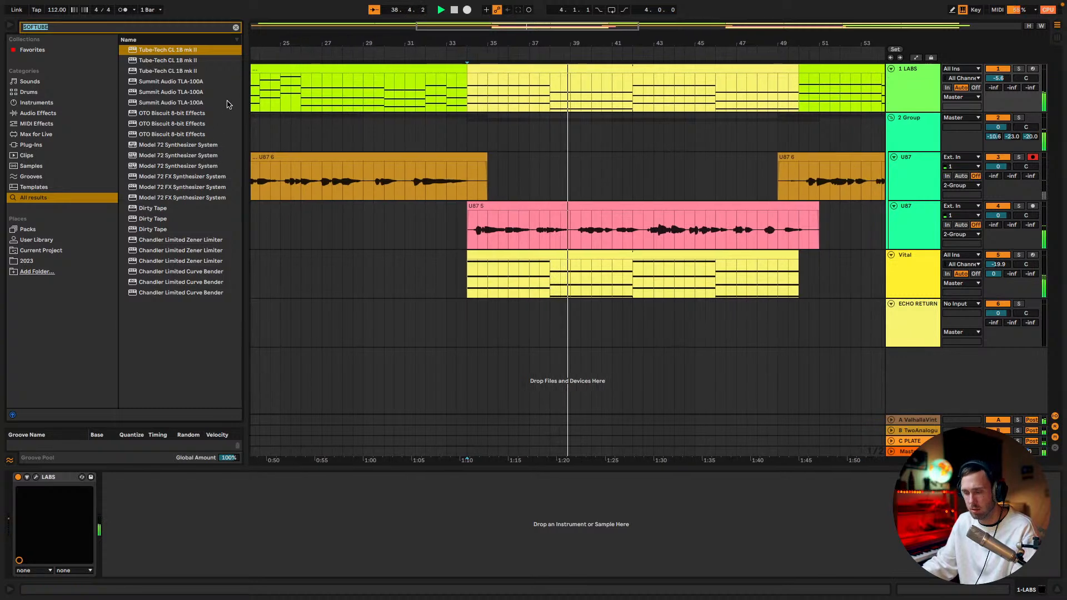
pyautogui.write('SKE')
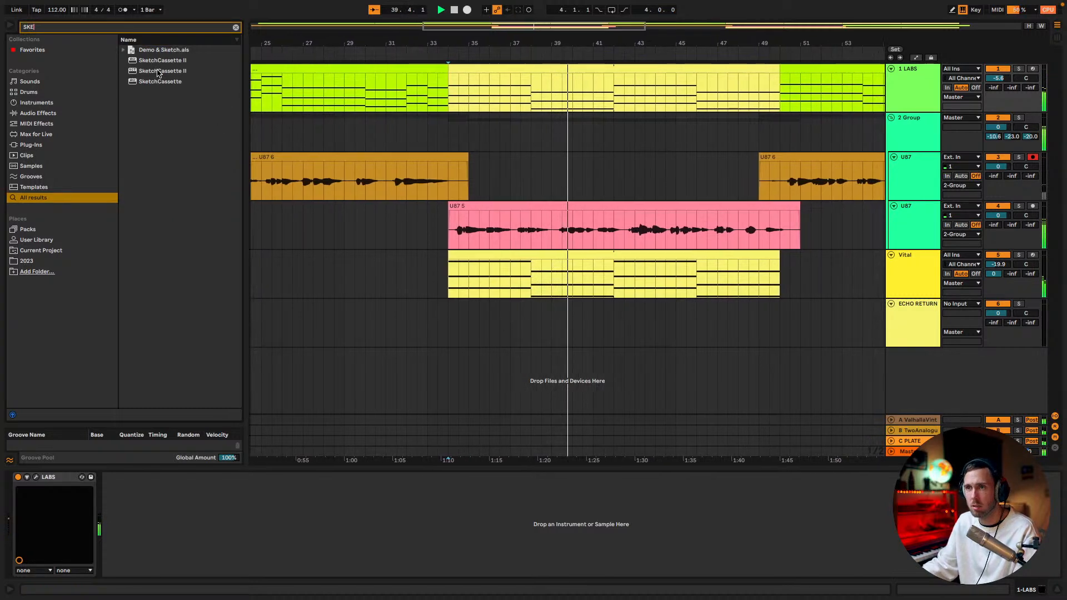
pyautogui.moveTo(161, 70)
pyautogui.mouseDown()
pyautogui.moveTo(770, 57)
pyautogui.moveTo(912, 82)
pyautogui.mouseUp()
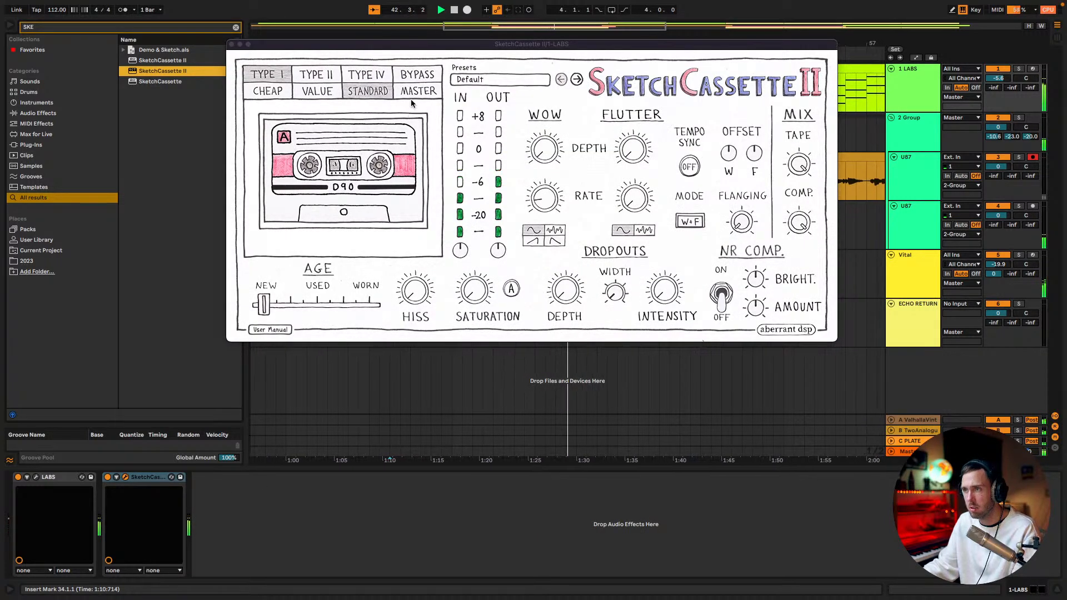
# Set SketchCassette II's tape quality to Cheap, check the LABS instrument and close the plugin windows
pyautogui.click(279, 96)
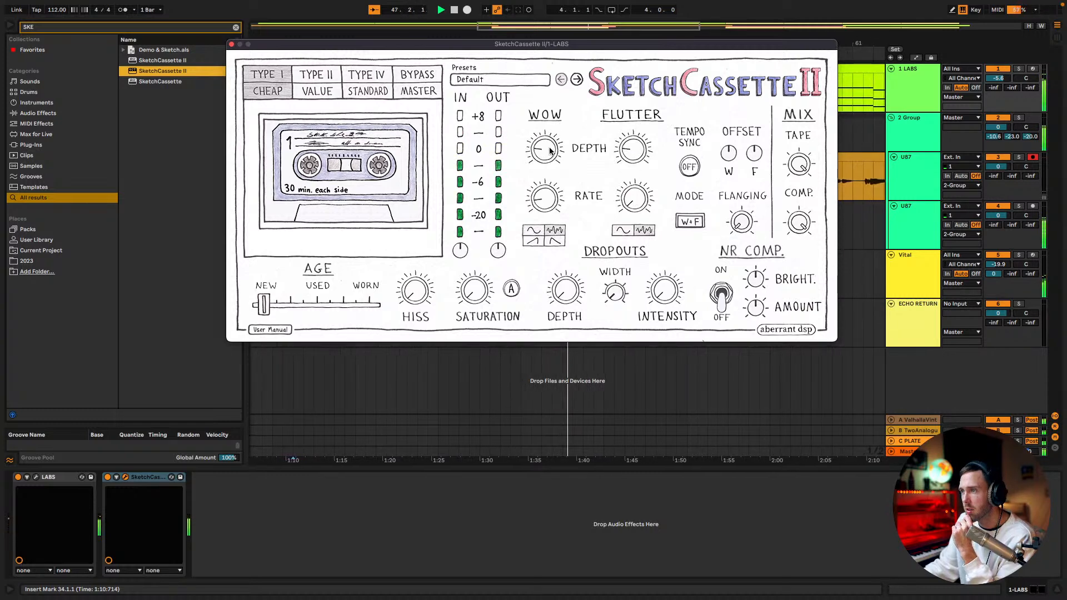
pyautogui.click(35, 477)
pyautogui.moveTo(631, 126); pyautogui.dragTo(621, 128)
pyautogui.click(66, 105)
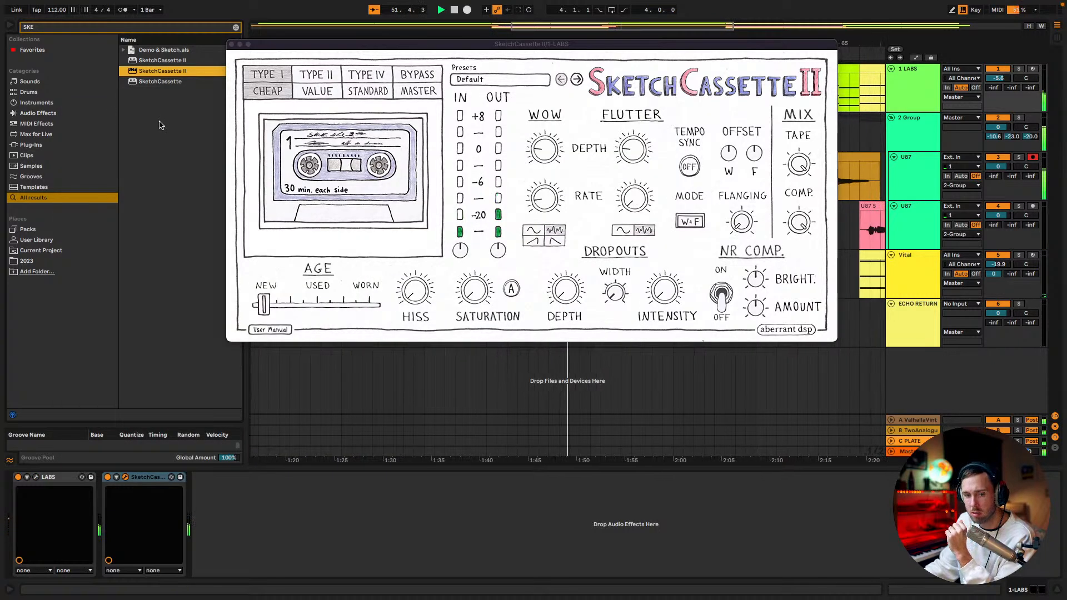
pyautogui.click(231, 44)
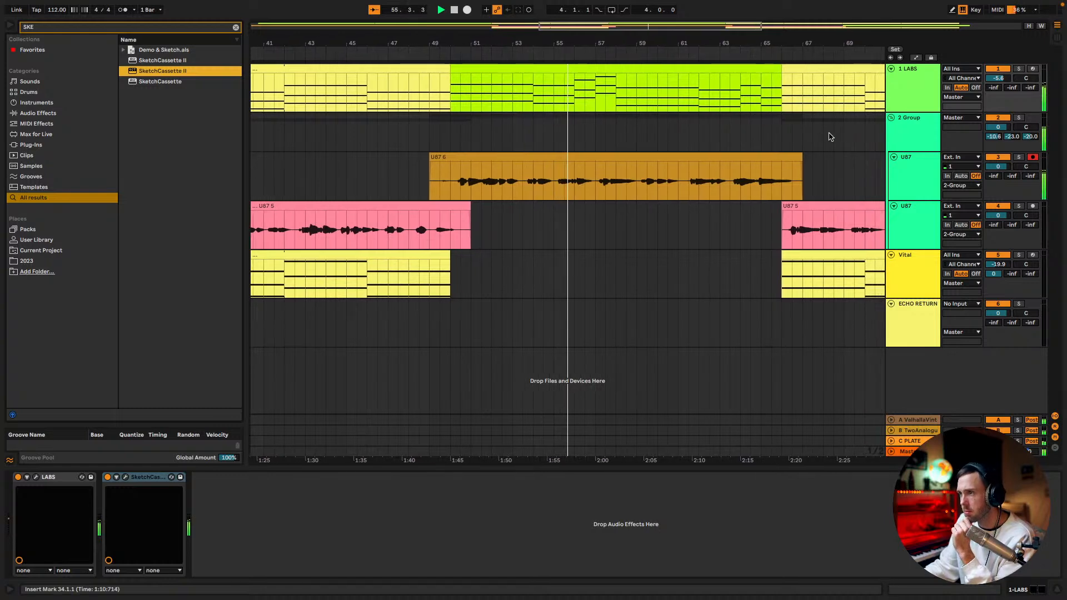
# Show the whole arrangement and restart playback from the beginning of the song at 1.1.1
pyautogui.moveTo(578, 44); pyautogui.dragTo(483, 23)
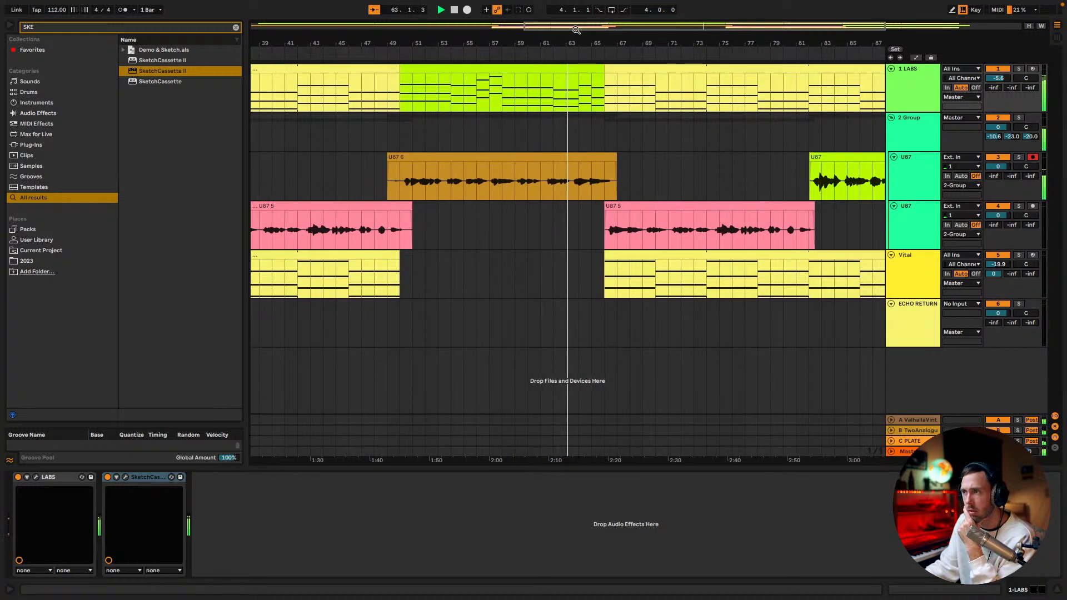
pyautogui.moveTo(576, 29); pyautogui.dragTo(576, 0)
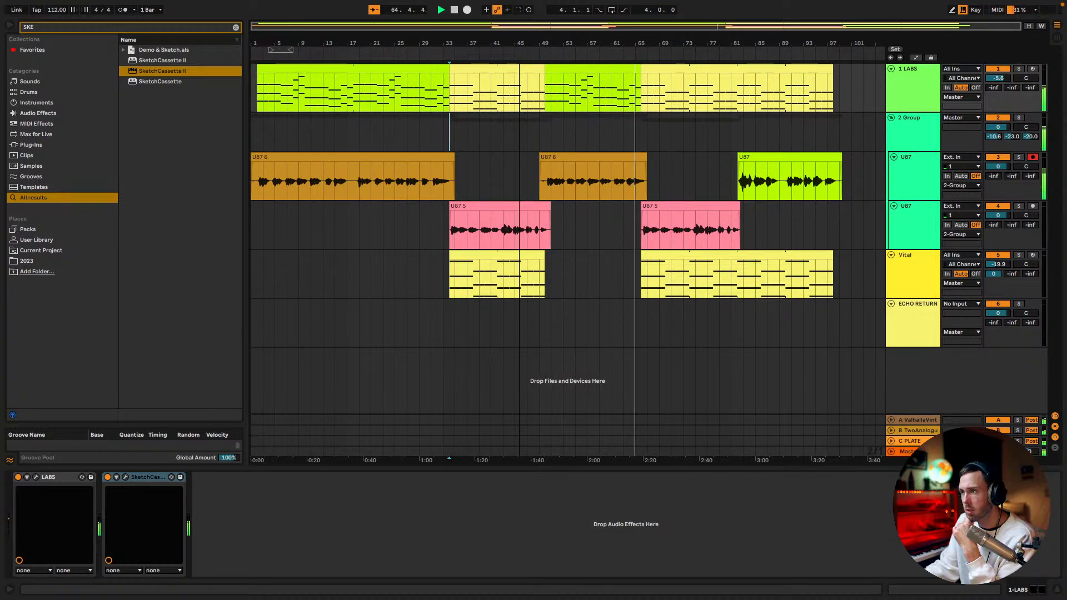
pyautogui.click(256, 138)
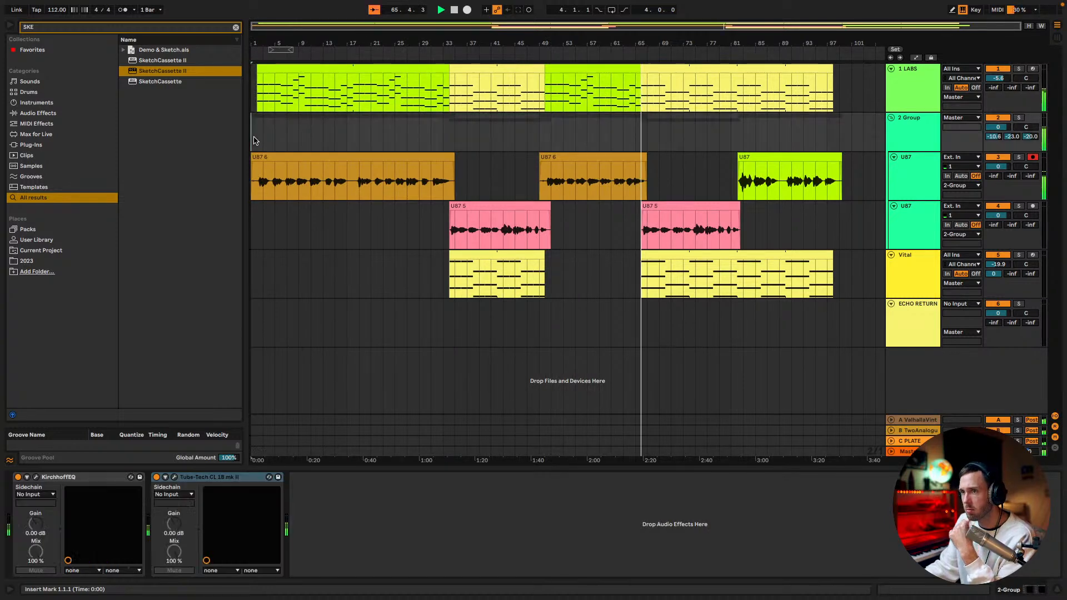
pyautogui.press('space')
pyautogui.press('space')
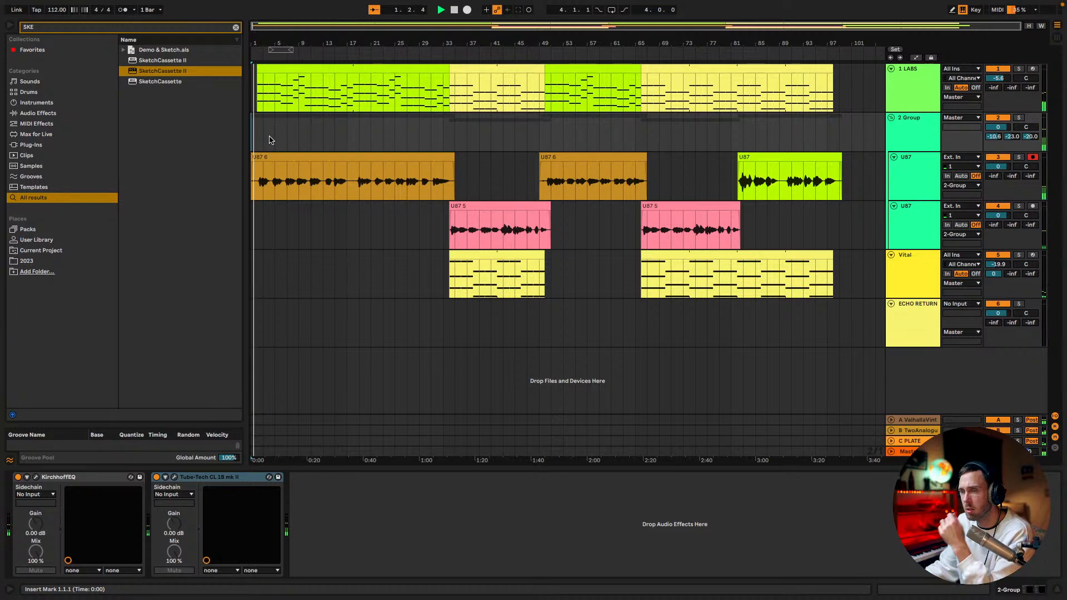
# Trim the start of the first U87 vocal clip to about bar 2 and select the clip
pyautogui.click(255, 157)
pyautogui.moveTo(255, 158); pyautogui.dragTo(259, 158)
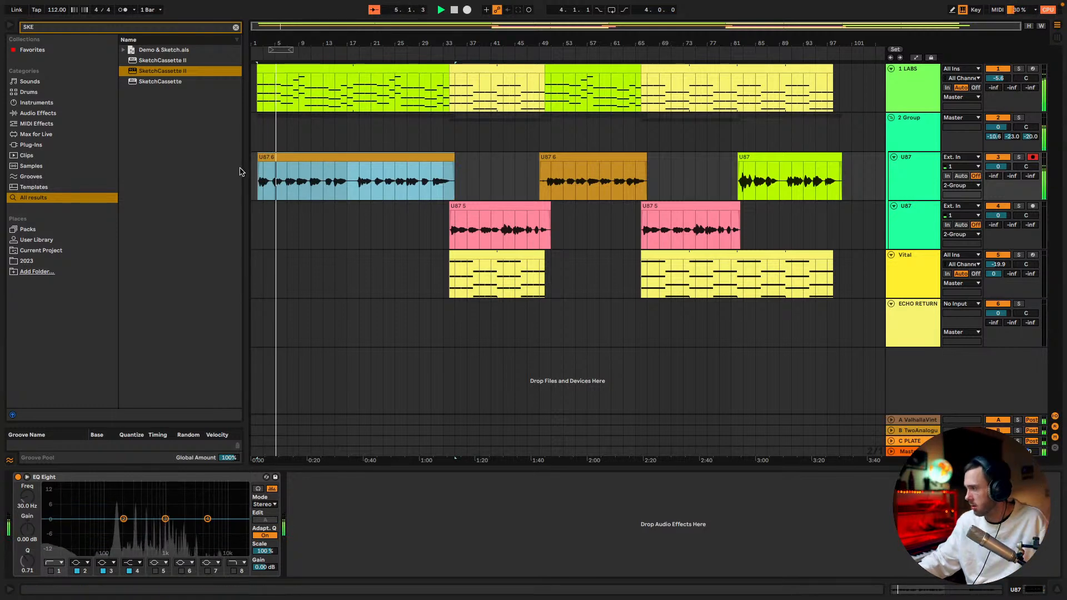
pyautogui.click(268, 157)
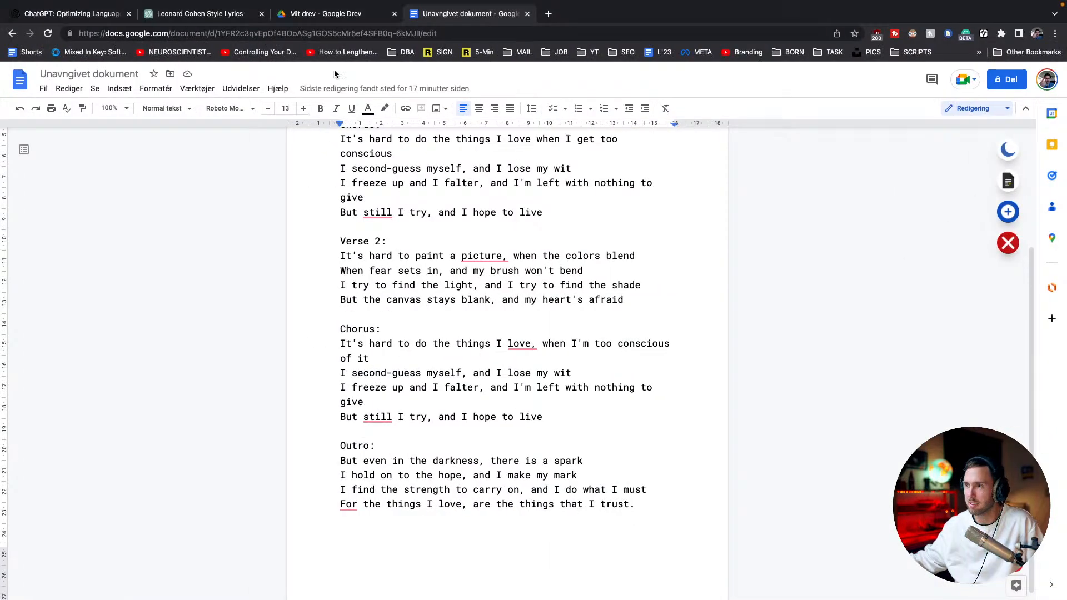
# Switch to the web browser and show the ChatGPT conversation "Leonard Cohen Style Lyrics"
pyautogui.click(198, 13)
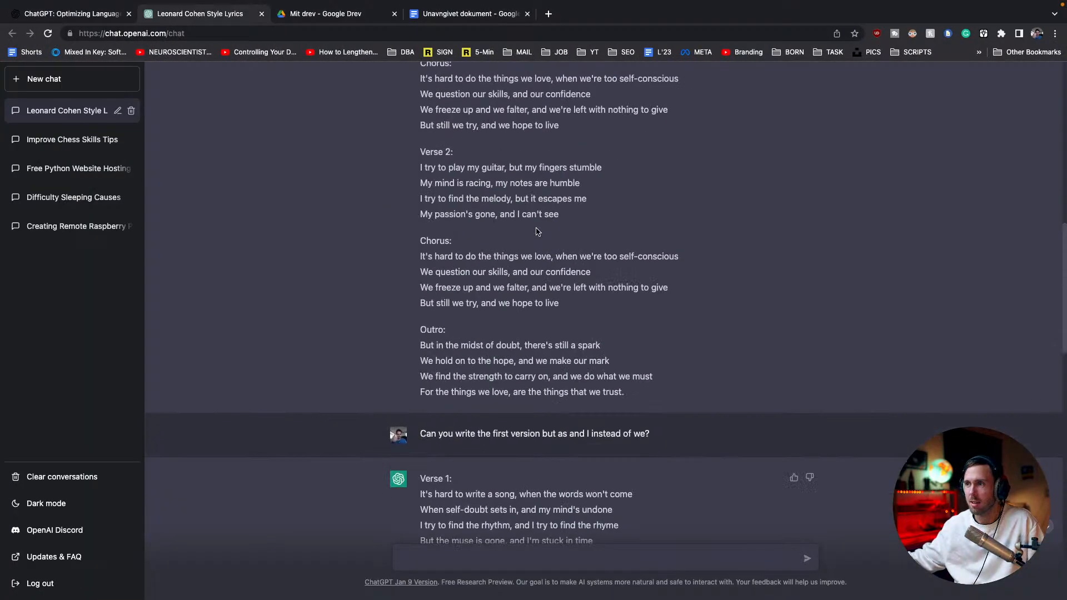
# Review the first ChatGPT lyric version and read through the edited song lyrics in the Google Docs document
pyautogui.scroll(10, 537, 231)
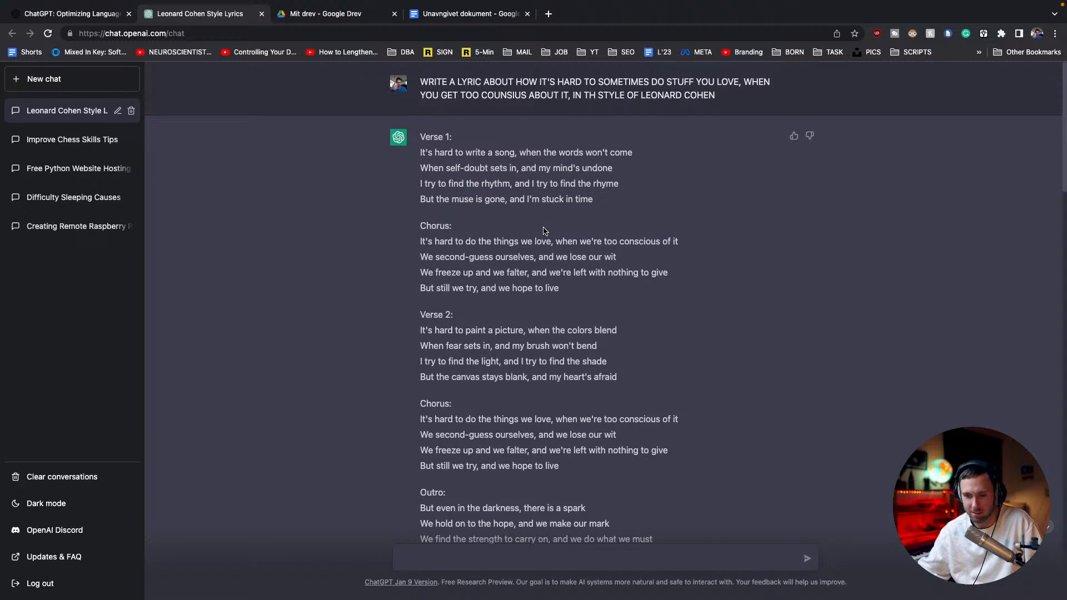
pyautogui.click(435, 18)
pyautogui.scroll(3, 477, 234)
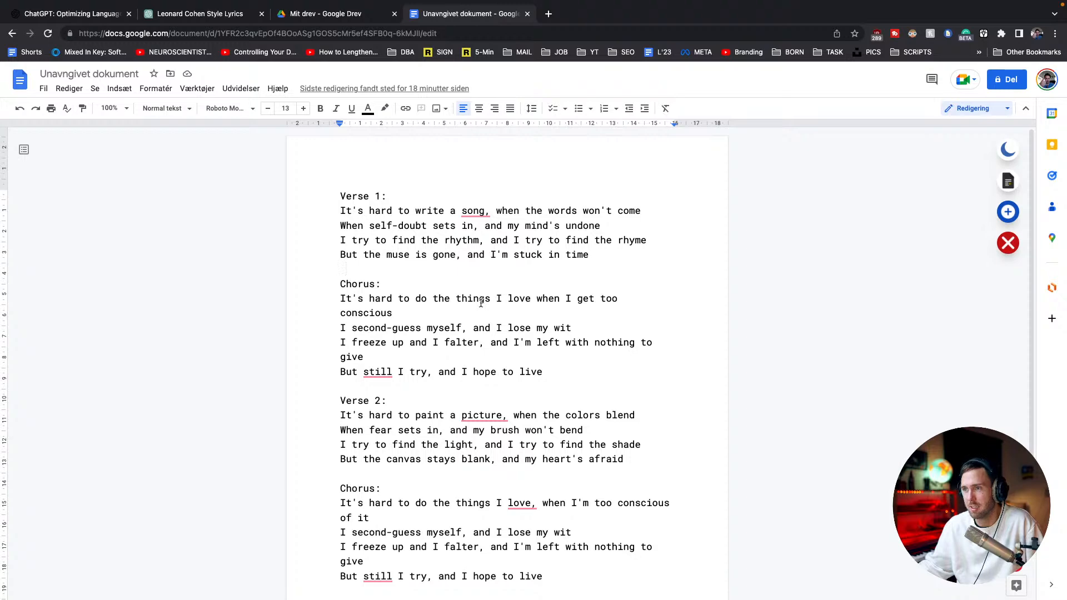
pyautogui.scroll(-4, 481, 303)
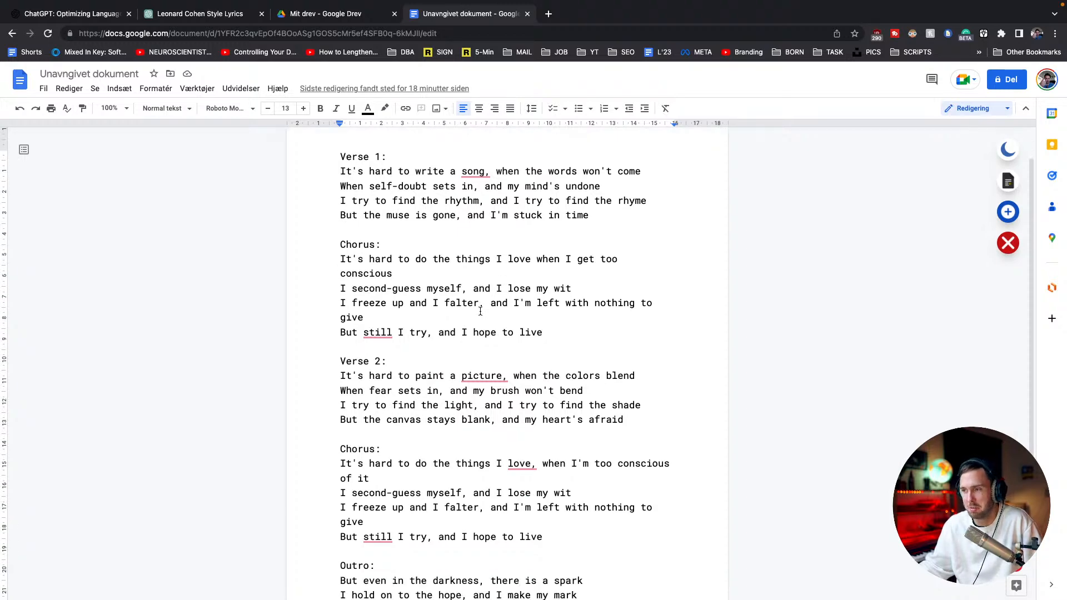
pyautogui.scroll(2, 476, 310)
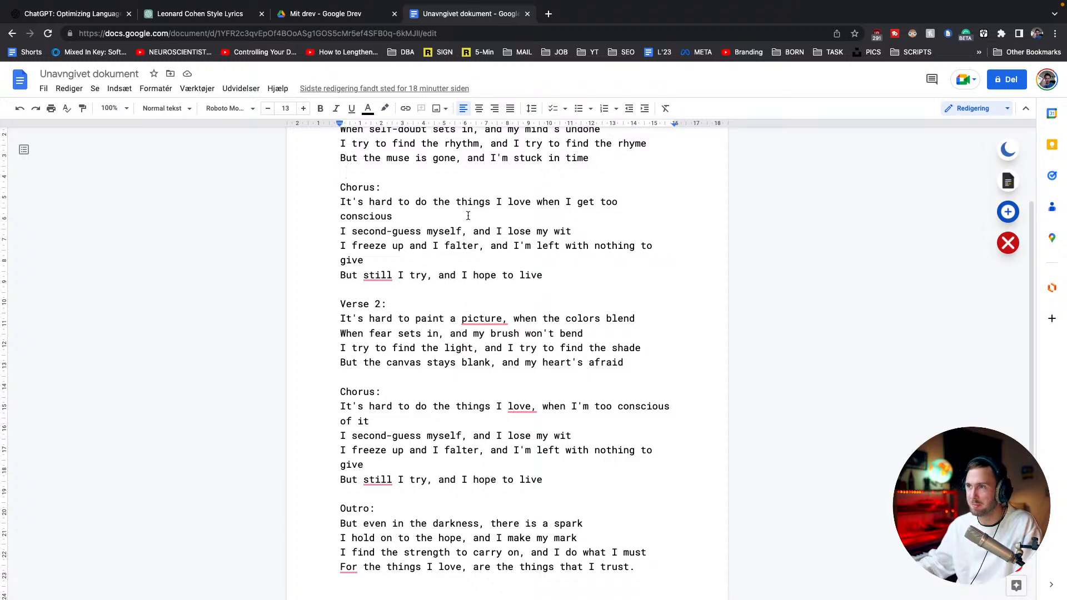
pyautogui.moveTo(523, 406)
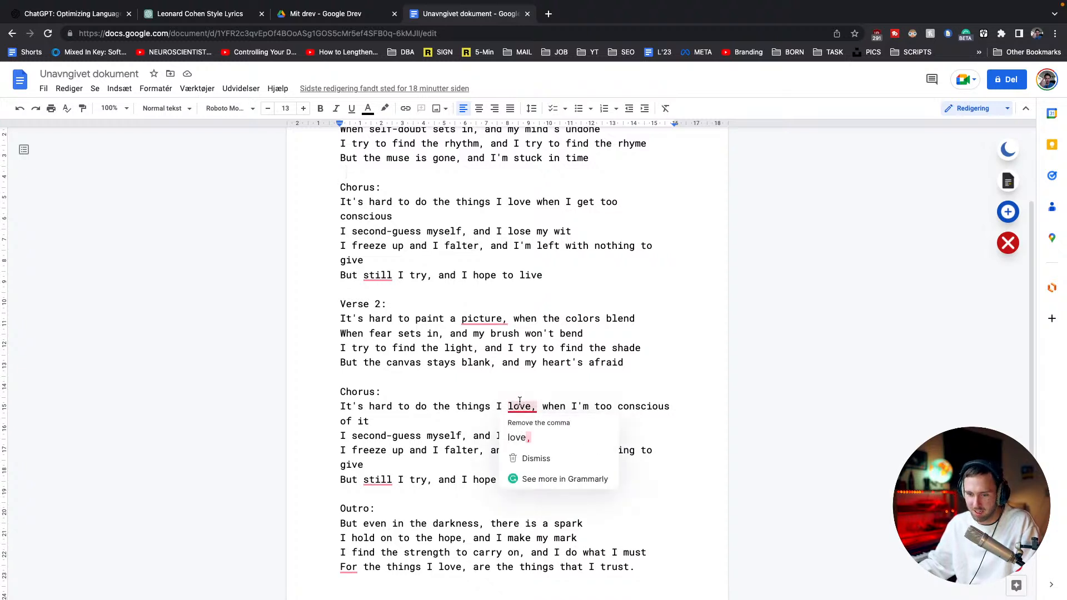
pyautogui.tripleClick(463, 401)
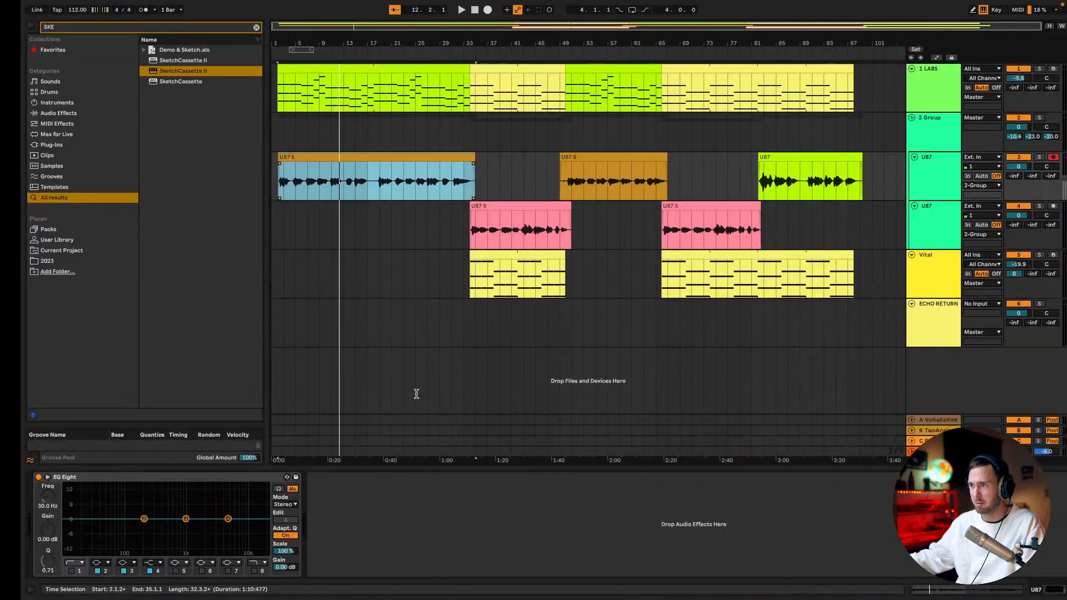
# Return to Ableton Live, play from the first LABS clip and set the LABS track's plate send to -19.0 dB
pyautogui.click(308, 69)
pyautogui.press('space')
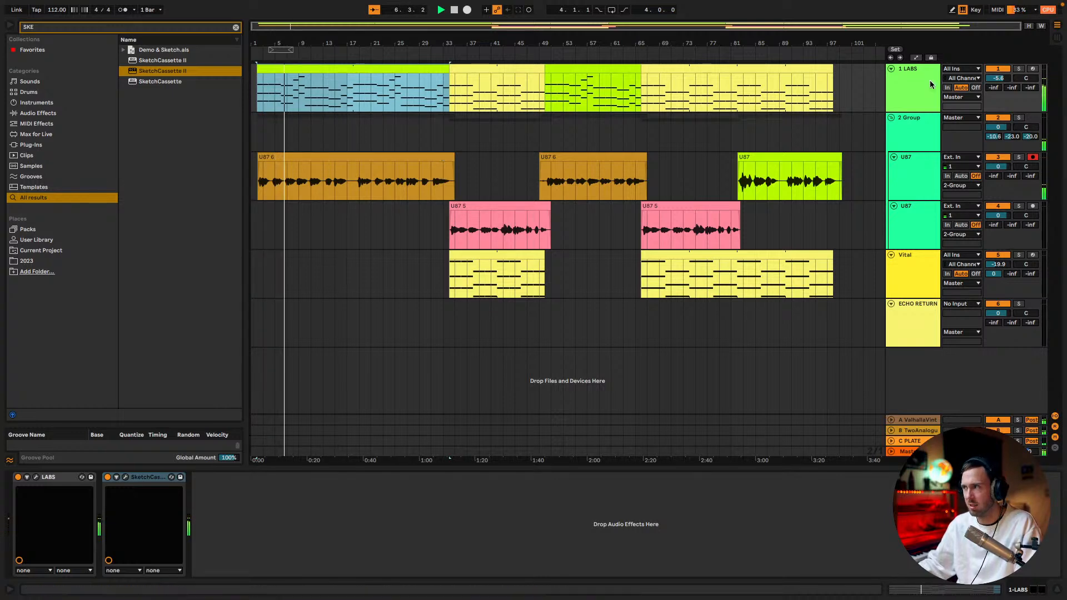
pyautogui.moveTo(1026, 92); pyautogui.dragTo(1026, 75)
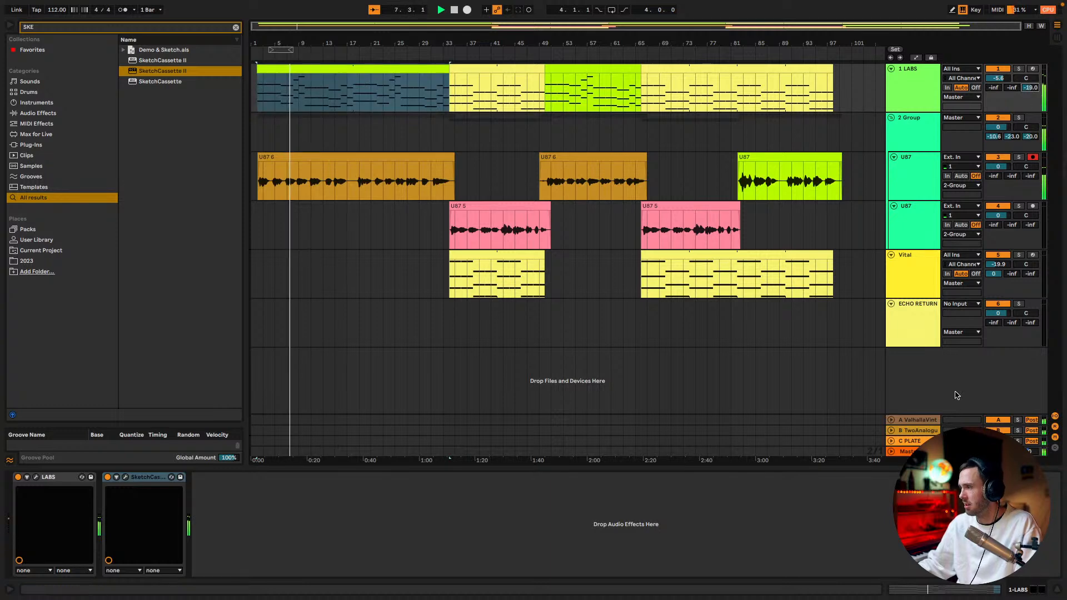
# Search the browser for LIMIT, add the Limiter to the Master track and clear the search
pyautogui.click(905, 450)
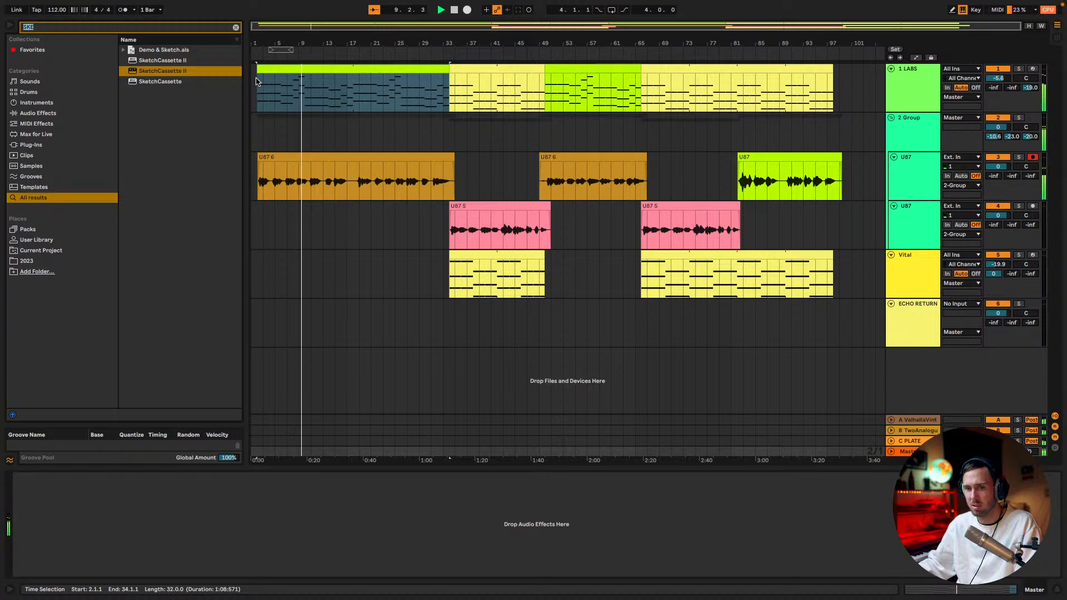
pyautogui.write('LIMIT')
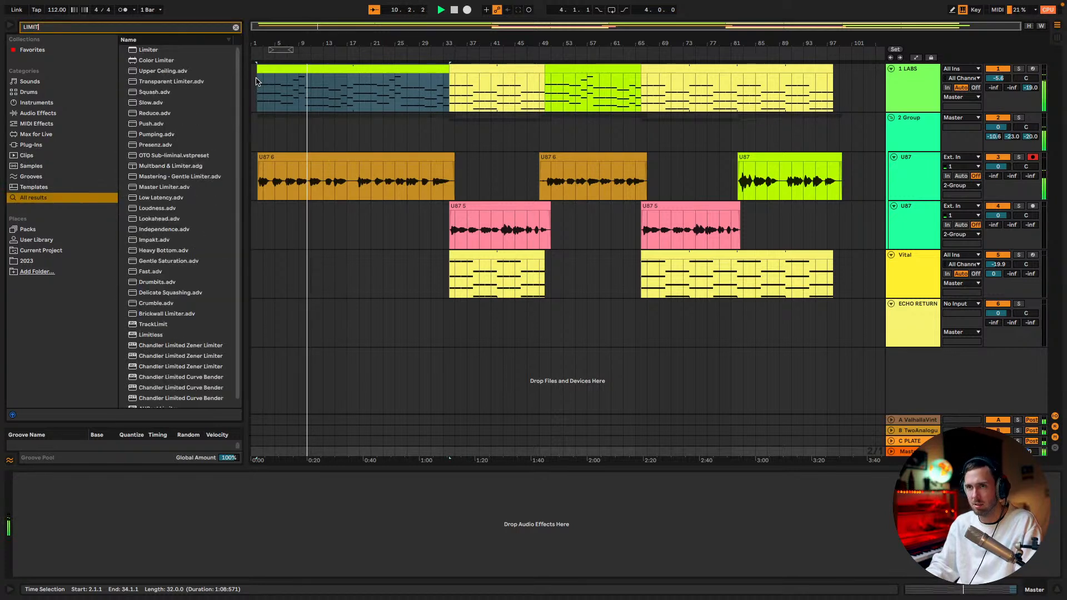
pyautogui.click(140, 51)
pyautogui.moveTo(141, 51); pyautogui.dragTo(903, 454)
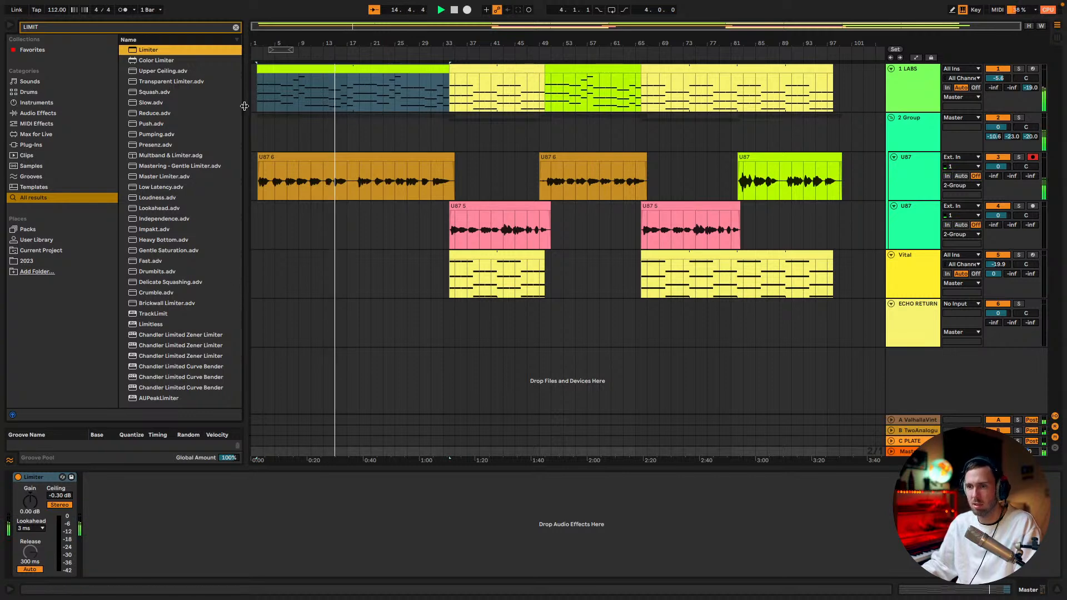
pyautogui.click(235, 27)
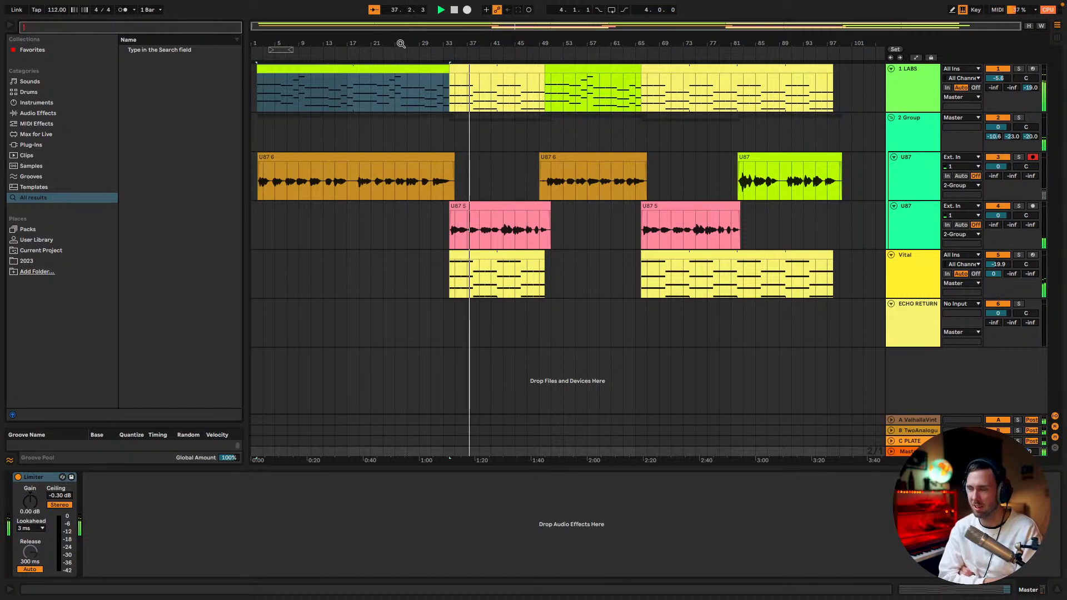
# Play from the LABS chorus clip at bar 34 and stretch the loop brace from 1.1.1 over 98 bars
pyautogui.click(429, 332)
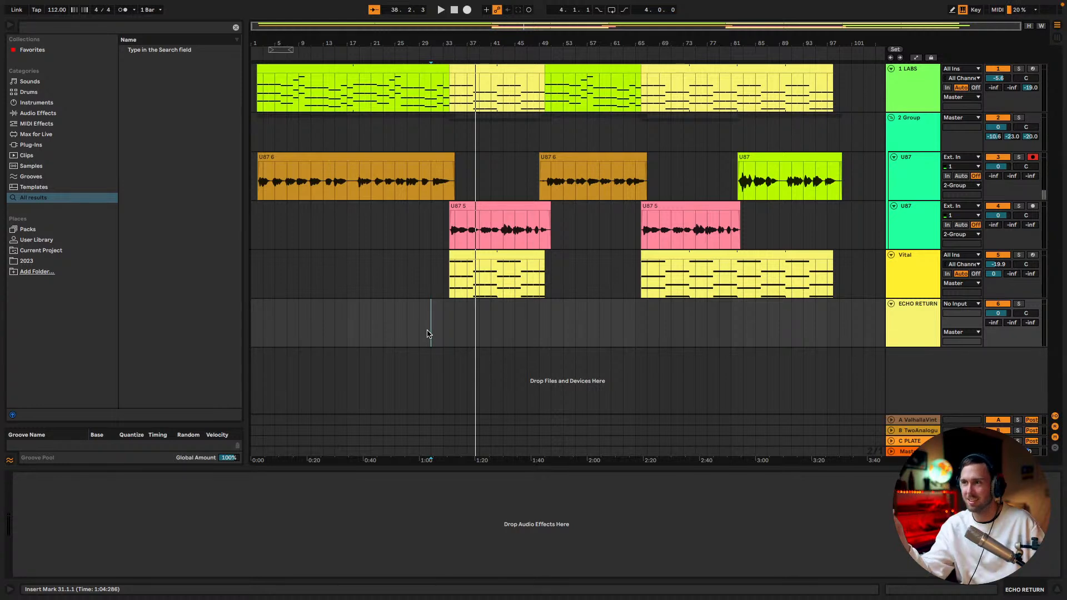
pyautogui.click(471, 105)
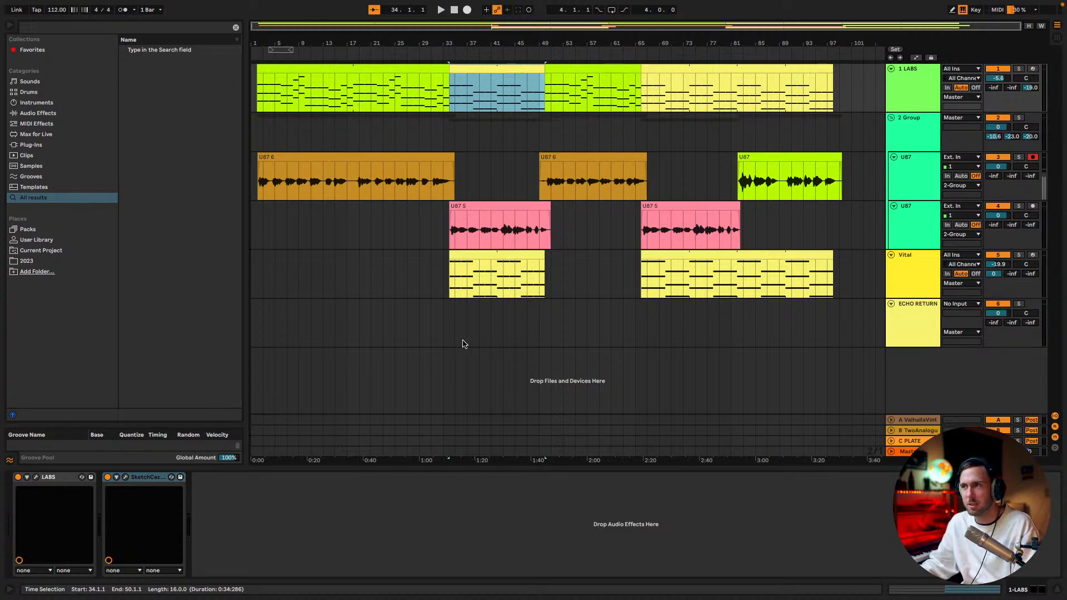
pyautogui.press('space')
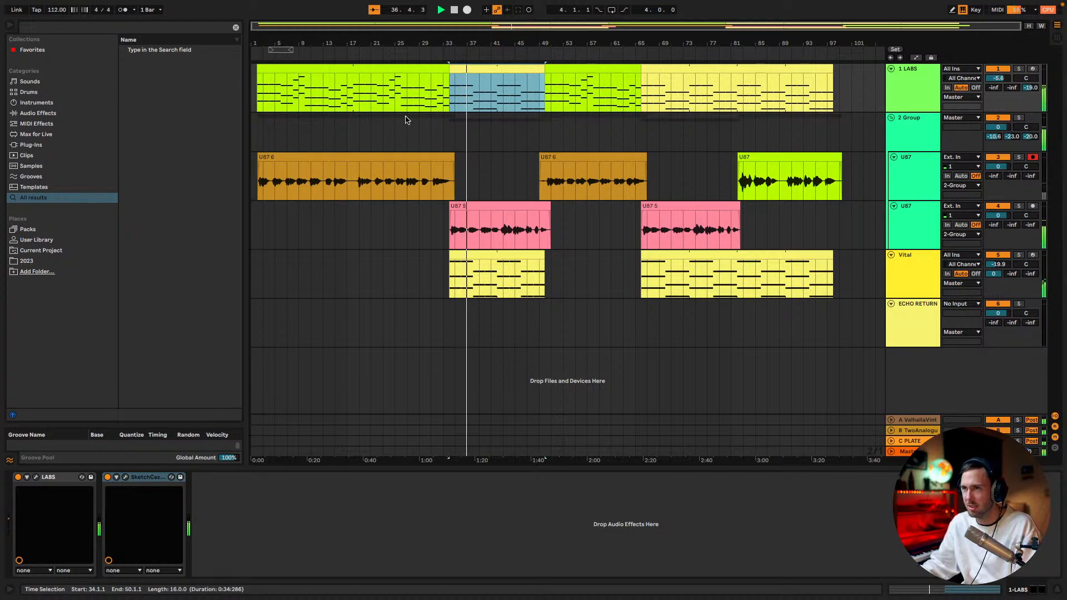
pyautogui.moveTo(271, 50); pyautogui.dragTo(837, 50)
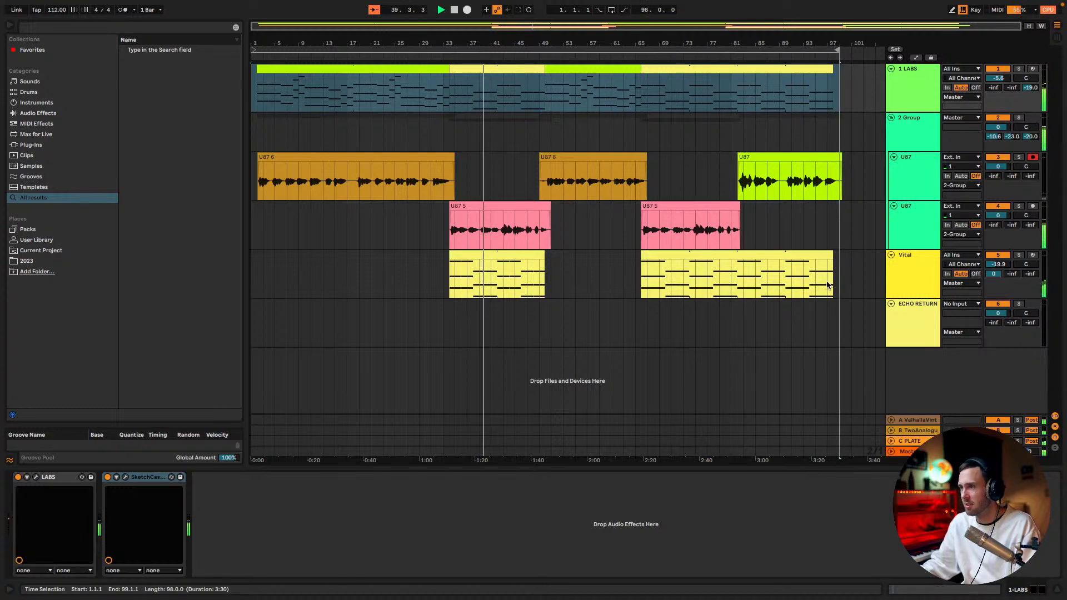
# Open Vital, assign LFO 2 to its output volume and reshape the LFO triangle into a falling ramp
pyautogui.click(915, 273)
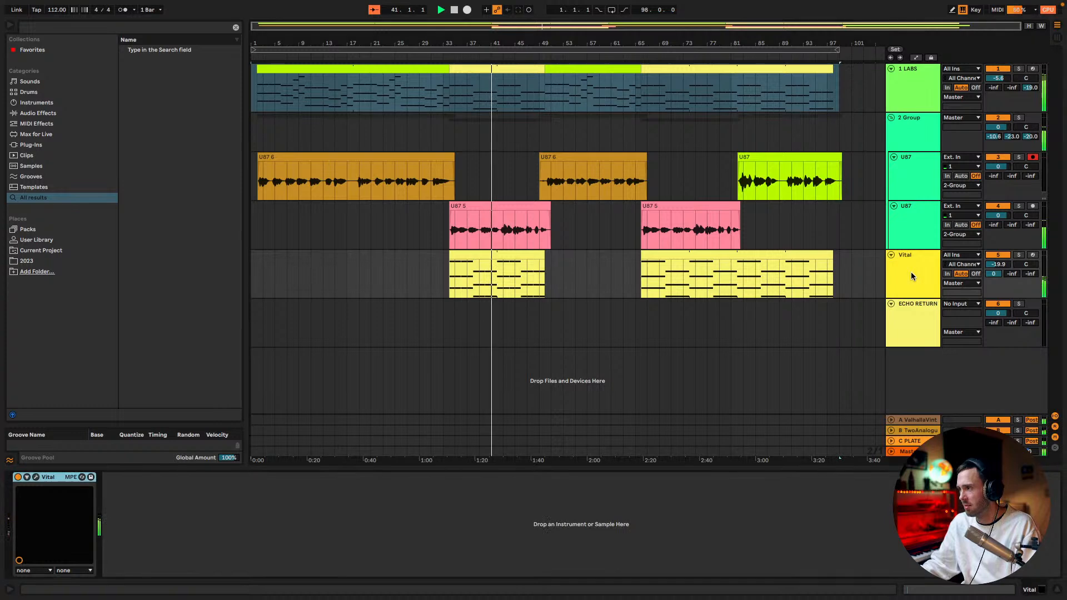
pyautogui.click(36, 476)
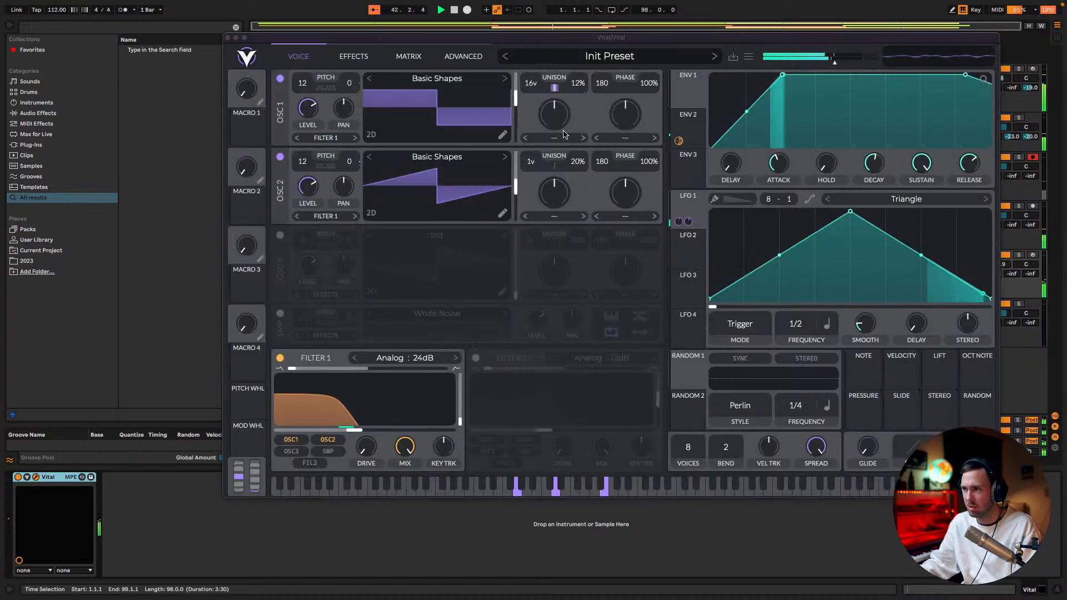
pyautogui.moveTo(687, 252); pyautogui.dragTo(820, 79)
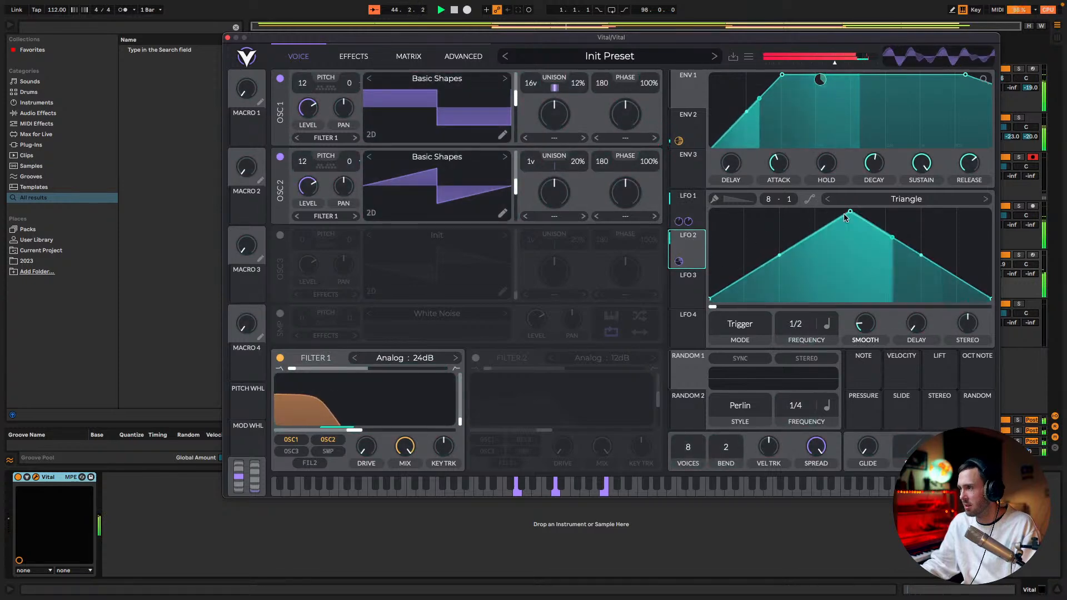
pyautogui.moveTo(850, 212); pyautogui.dragTo(710, 211)
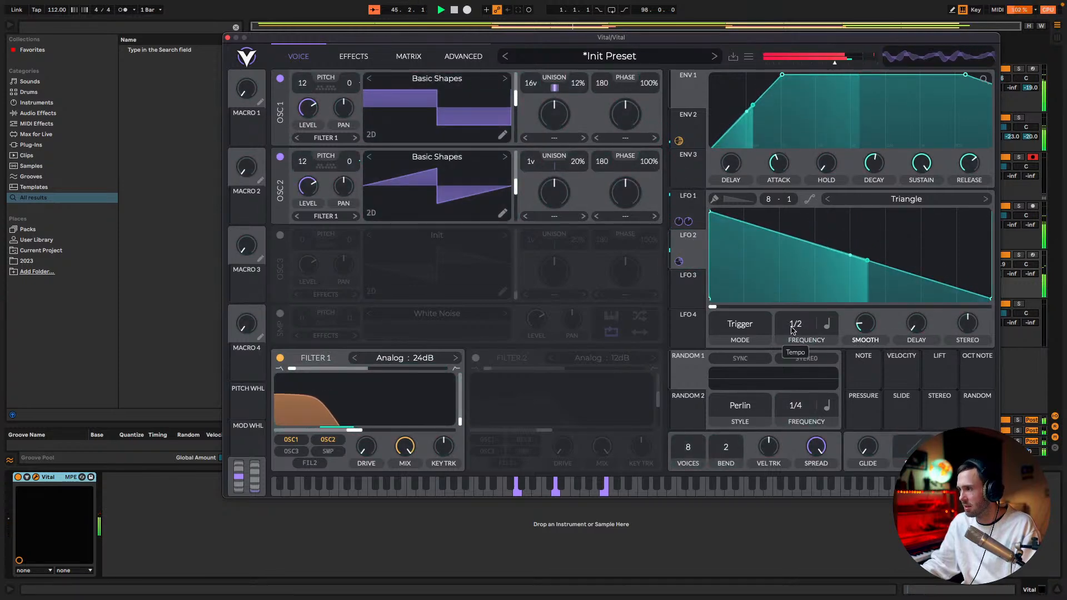
pyautogui.moveTo(793, 331); pyautogui.dragTo(797, 325)
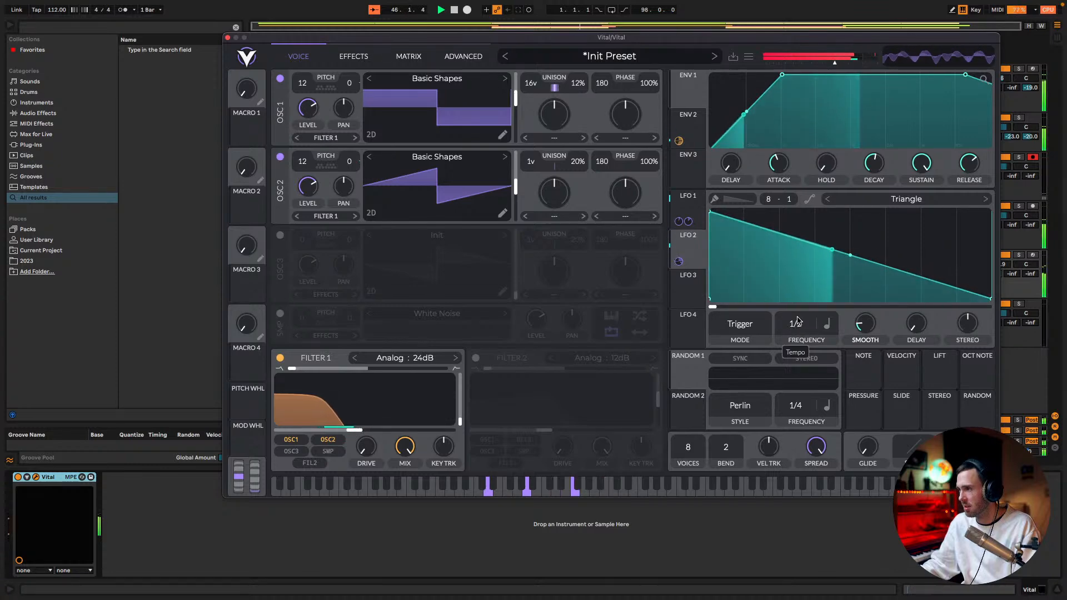
# Lower Vital's output volume slightly, remove the LFO 2 modulation and close the plugin window
pyautogui.moveTo(835, 65); pyautogui.dragTo(825, 66)
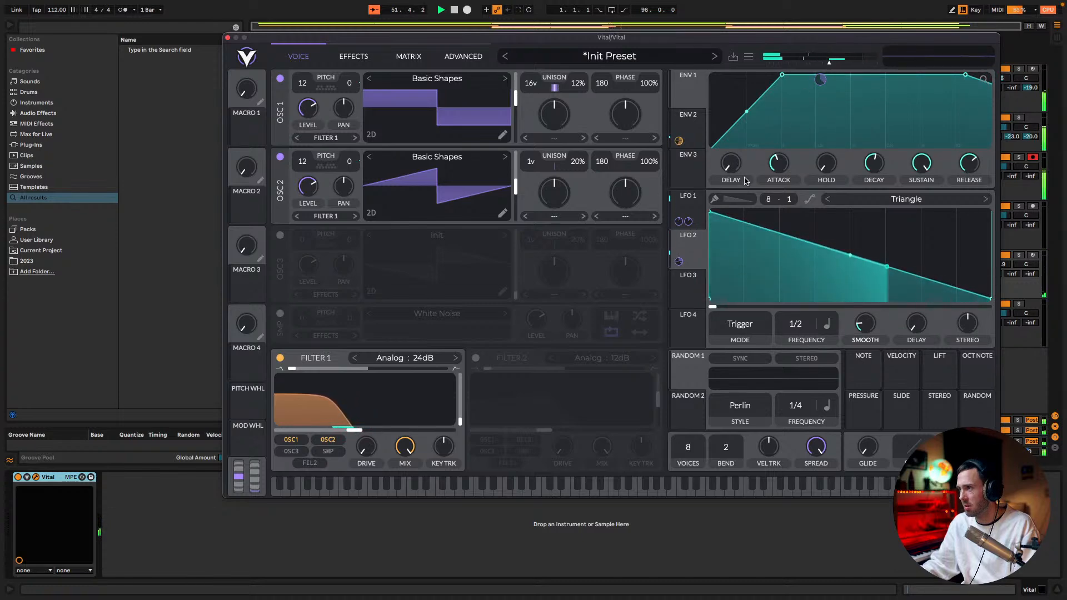
pyautogui.rightClick(678, 261)
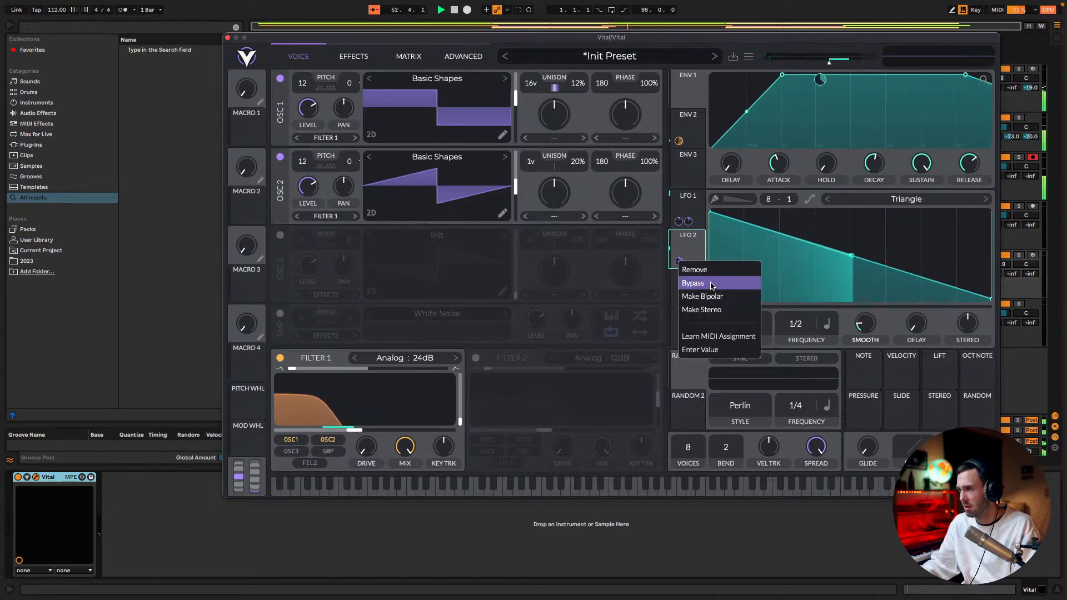
pyautogui.click(695, 269)
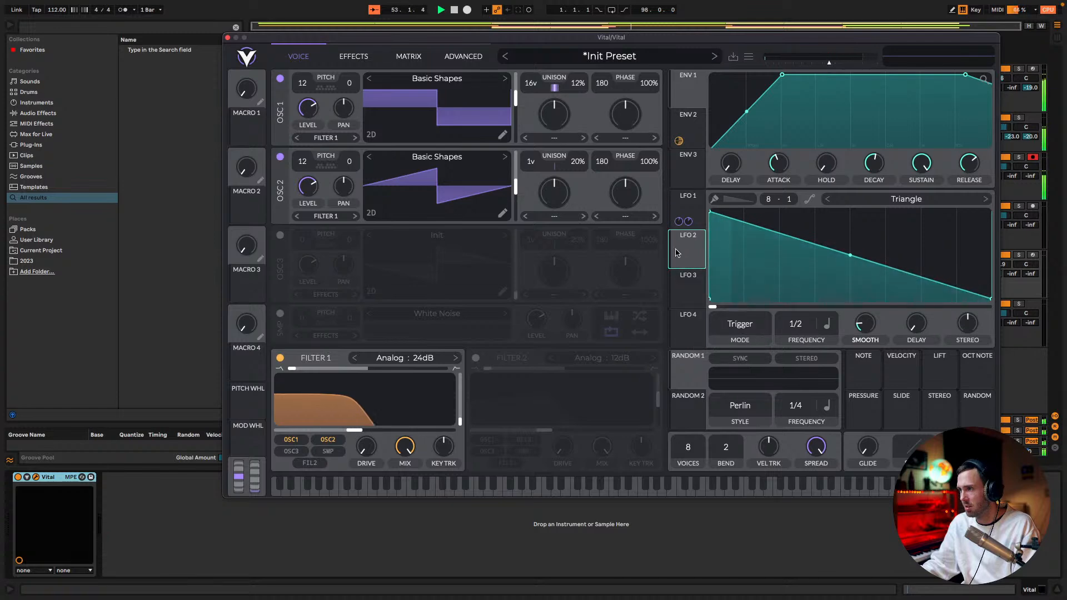
pyautogui.click(227, 38)
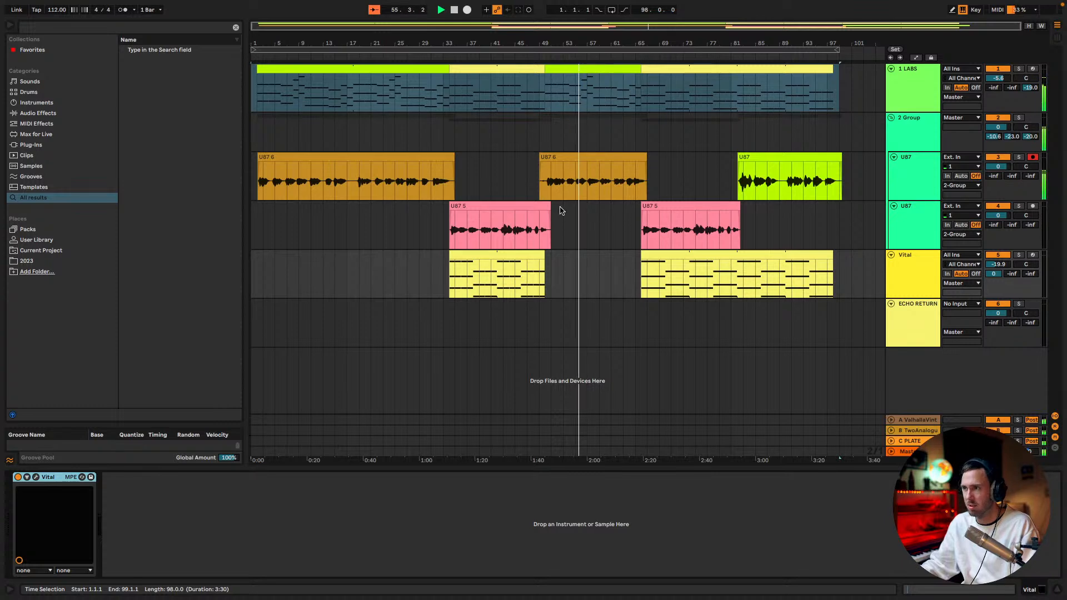
# Trim the end of the first chorus vocal clip to about bar 50 and the second verse vocal's start to bar 50
pyautogui.moveTo(550, 207); pyautogui.dragTo(547, 206)
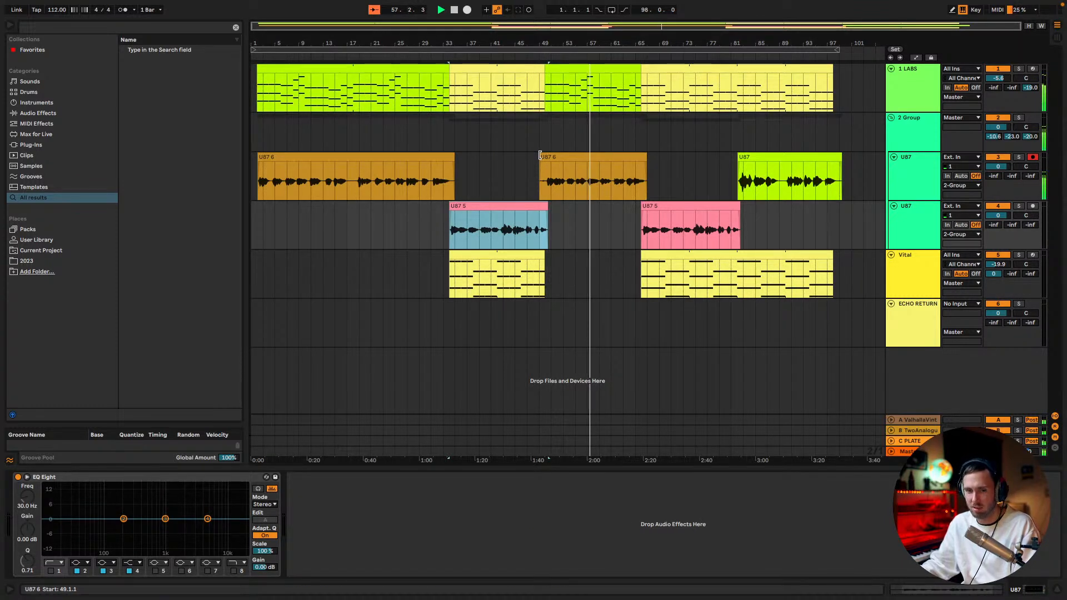
pyautogui.moveTo(540, 155); pyautogui.dragTo(544, 157)
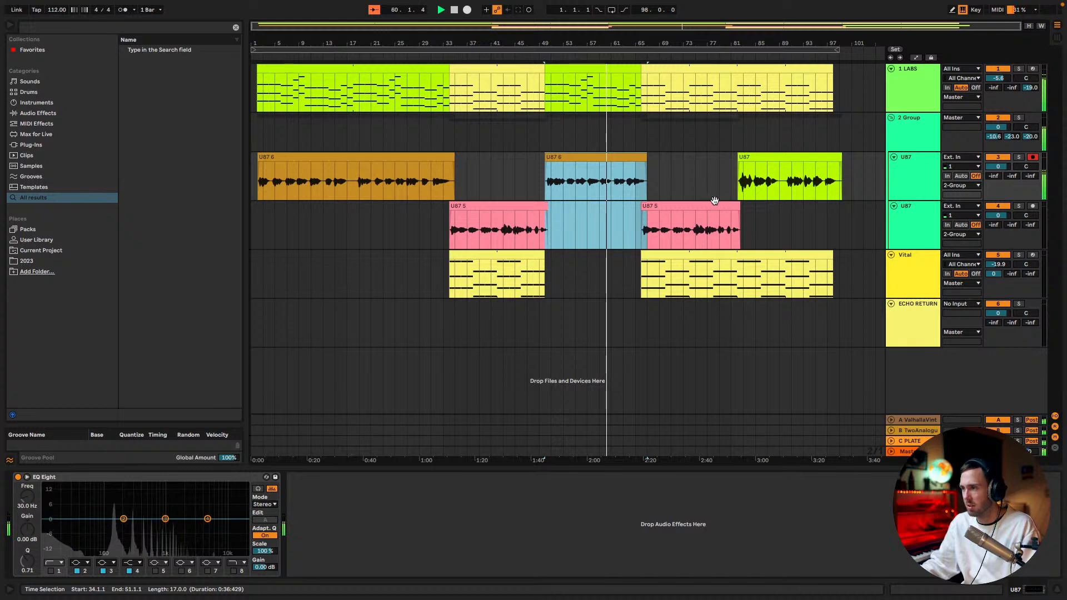
pyautogui.click(562, 231)
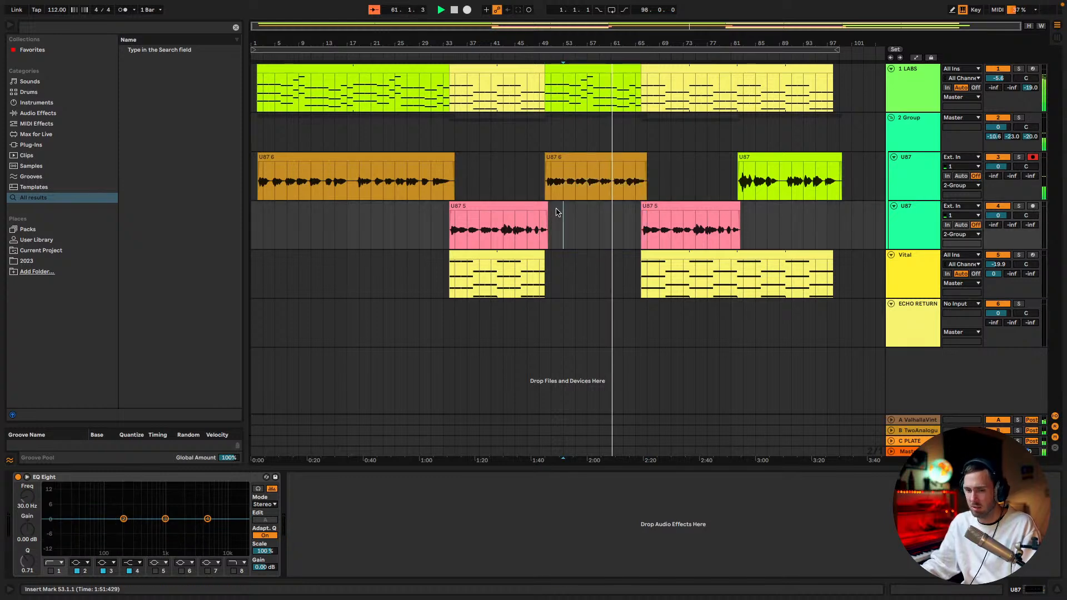
# Play the song from bar 61 into the outro and select the last U87 vocal clip
pyautogui.click(622, 134)
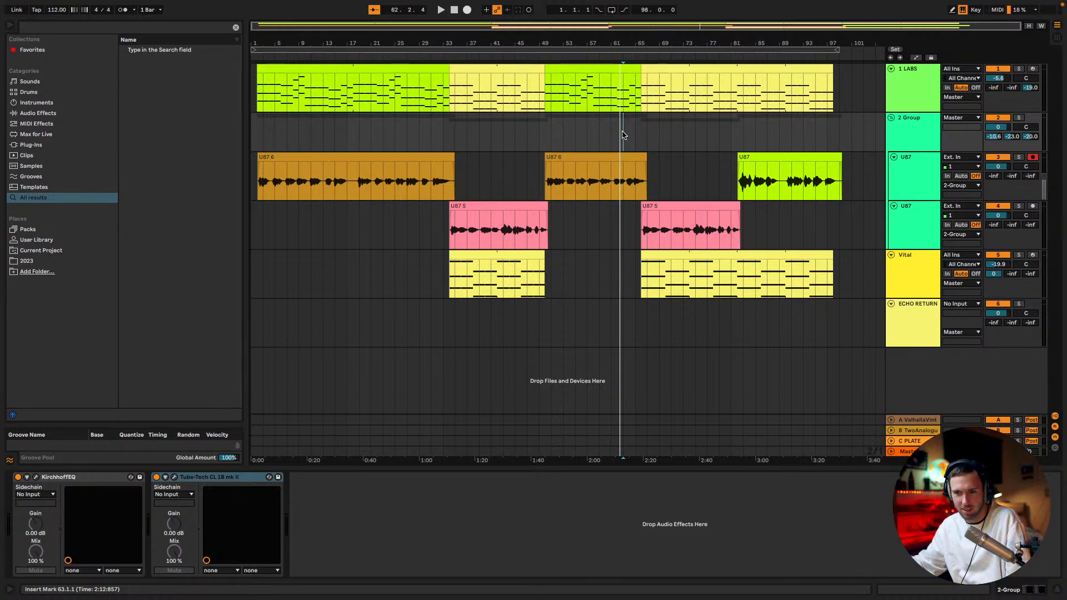
pyautogui.click(613, 115)
pyautogui.press('space')
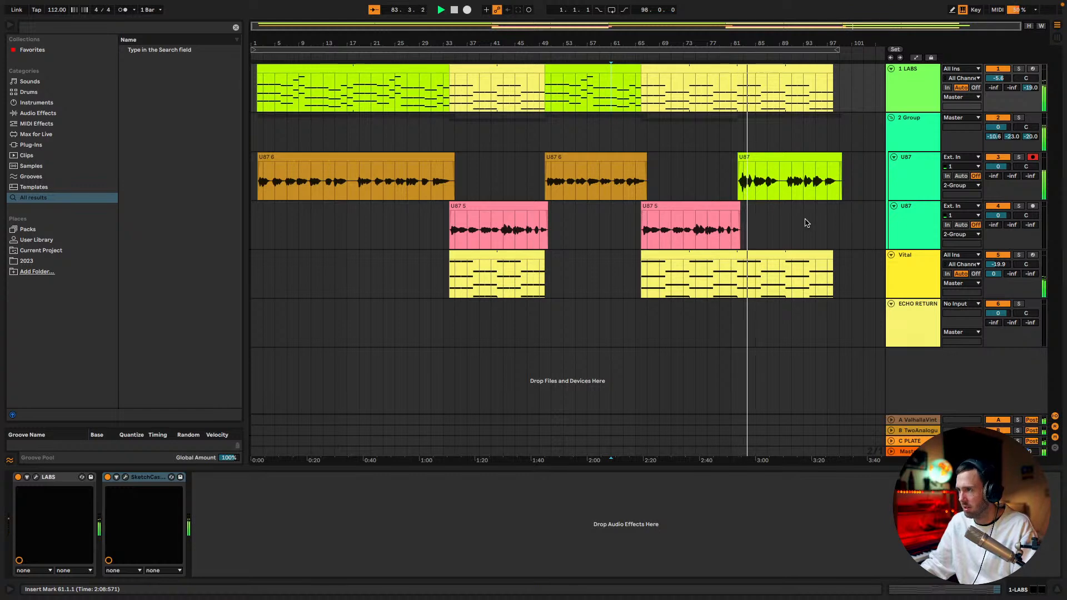
pyautogui.click(770, 156)
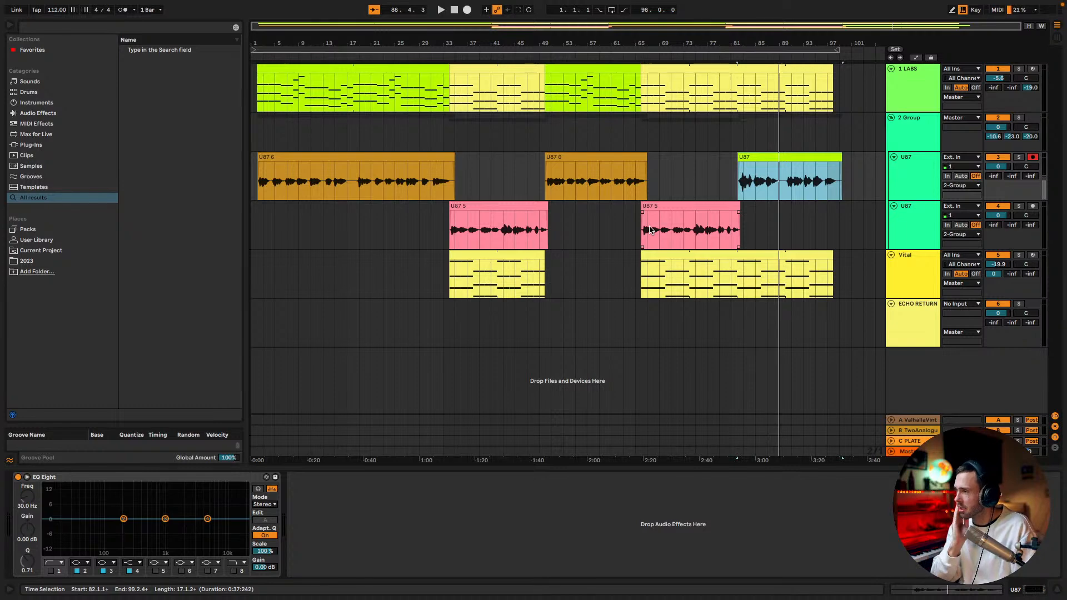
# Switch to the web browser, make the SONG 10 lyrics document full screen and read down to the Outro
pyautogui.hotkey('ctrl', 'Up')
pyautogui.moveTo(514, 29); pyautogui.dragTo(514, 0)
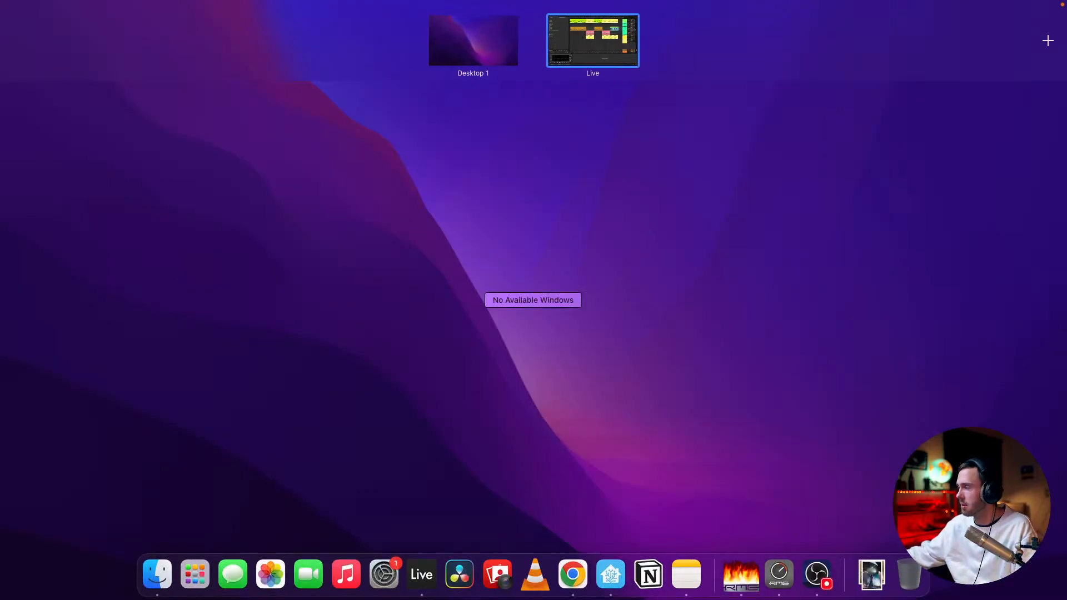
pyautogui.press('Escape')
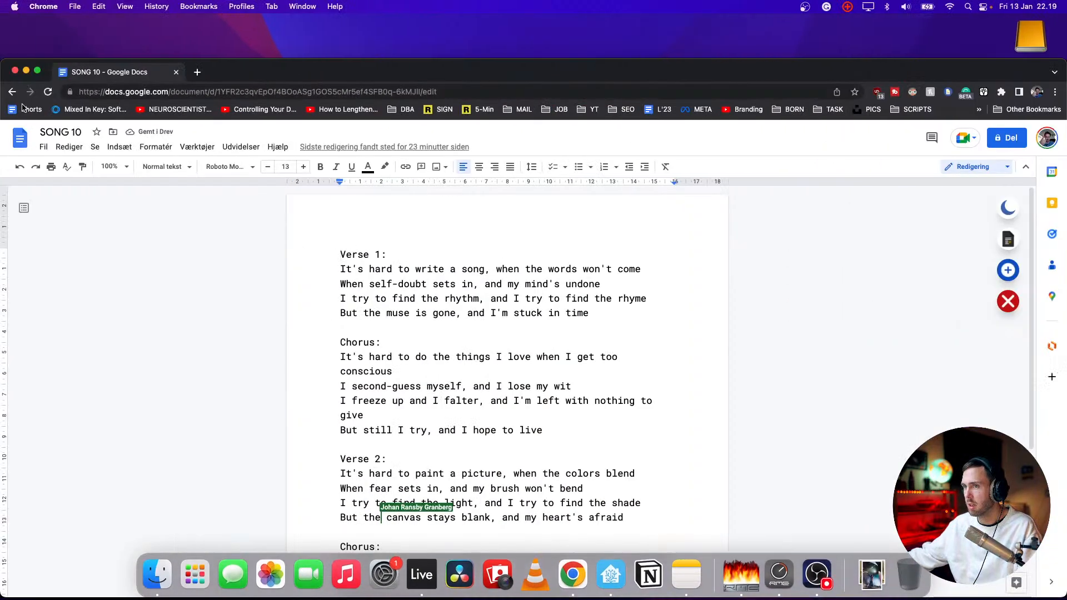
pyautogui.click(37, 70)
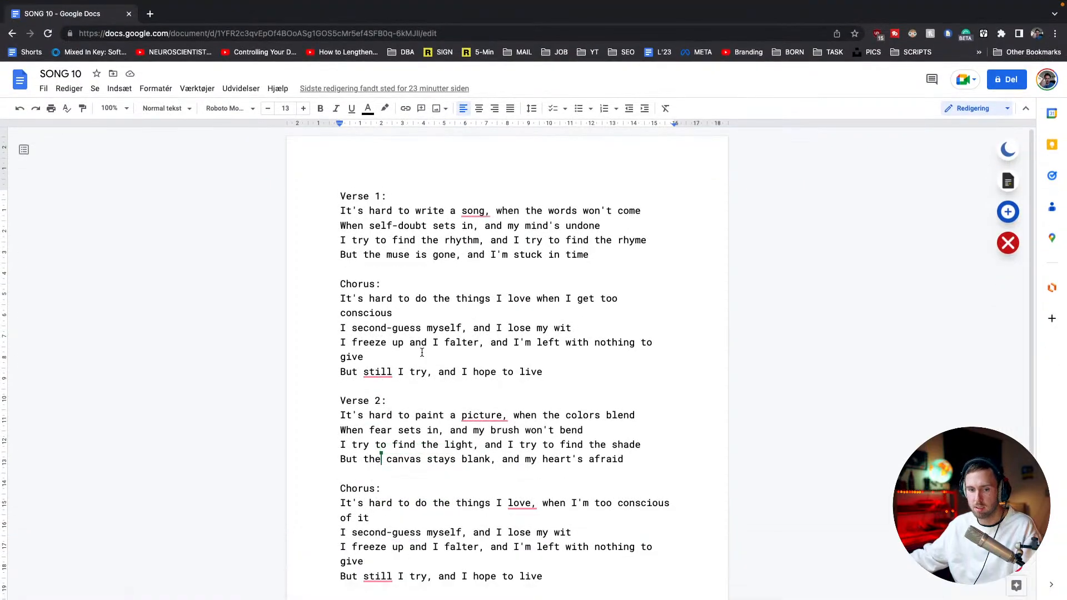
pyautogui.scroll(-3, 467, 432)
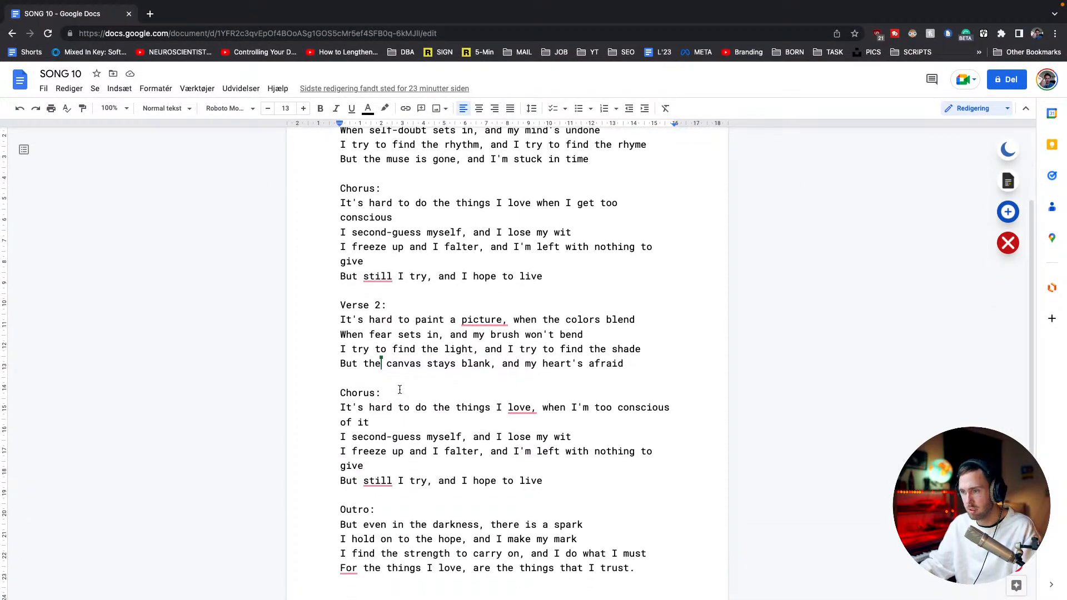
# Add the line "UP UP UP UP DOWN DOWN UP UP DOWN DOWN" above the second Chorus in the lyrics document
pyautogui.scroll(-2, 389, 398)
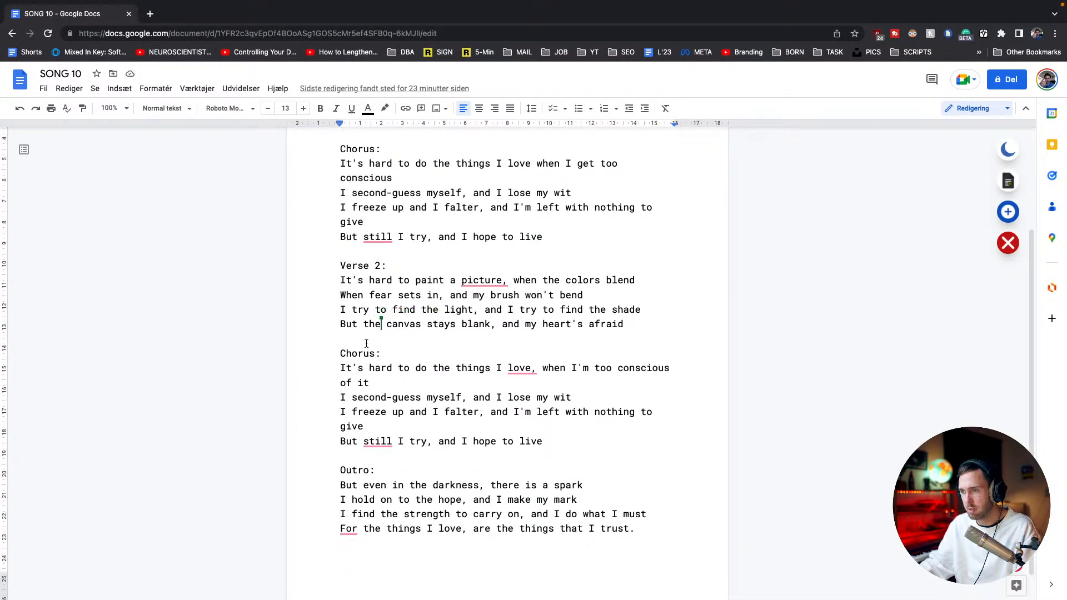
pyautogui.click(366, 339)
pyautogui.press('Return')
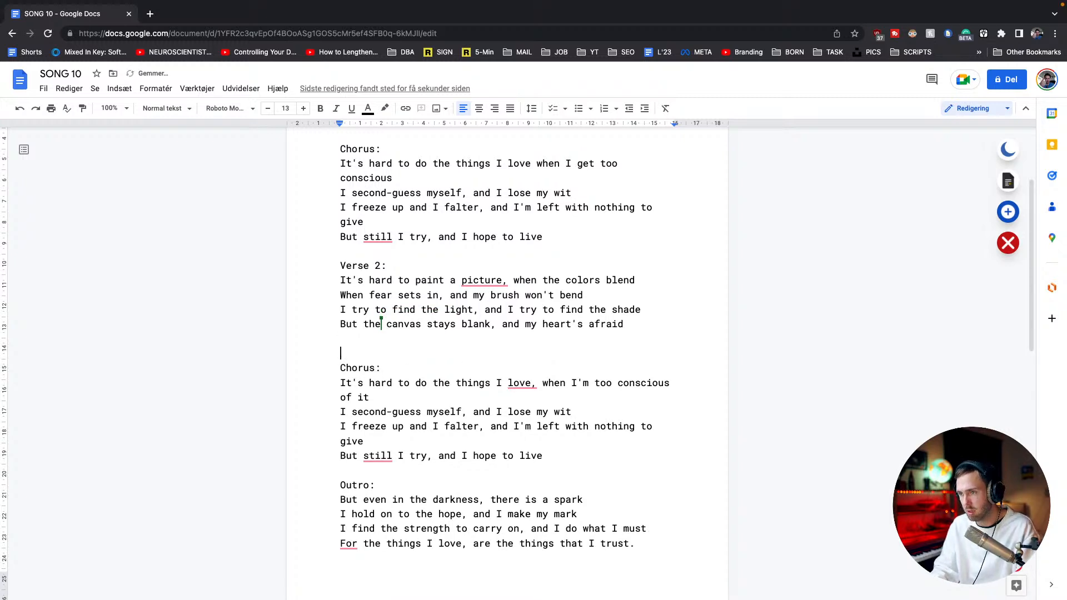
pyautogui.write('UO')
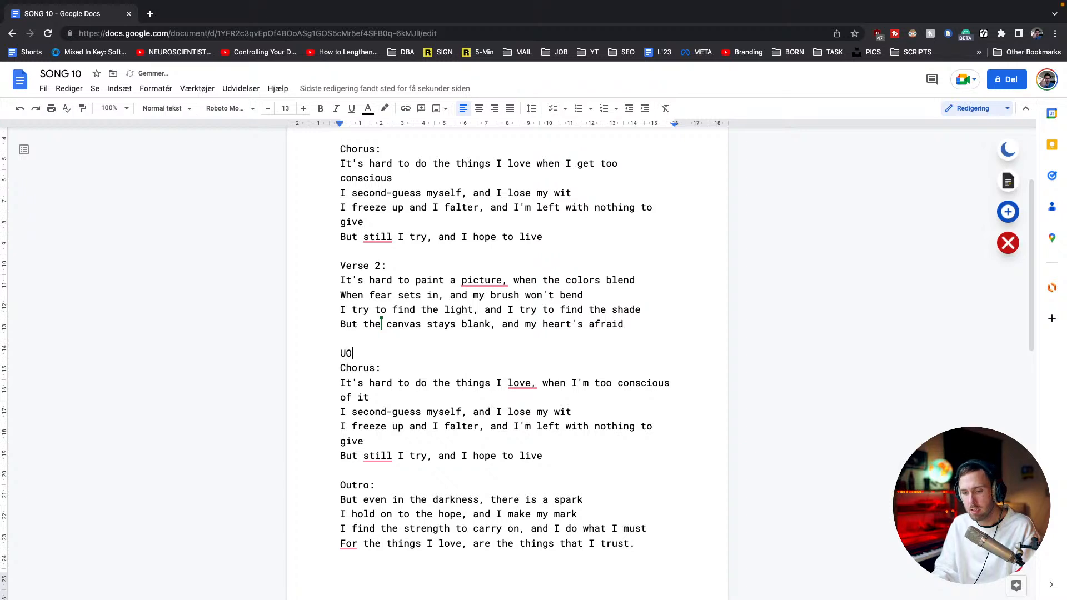
pyautogui.press('BackSpace')
pyautogui.write('P ')
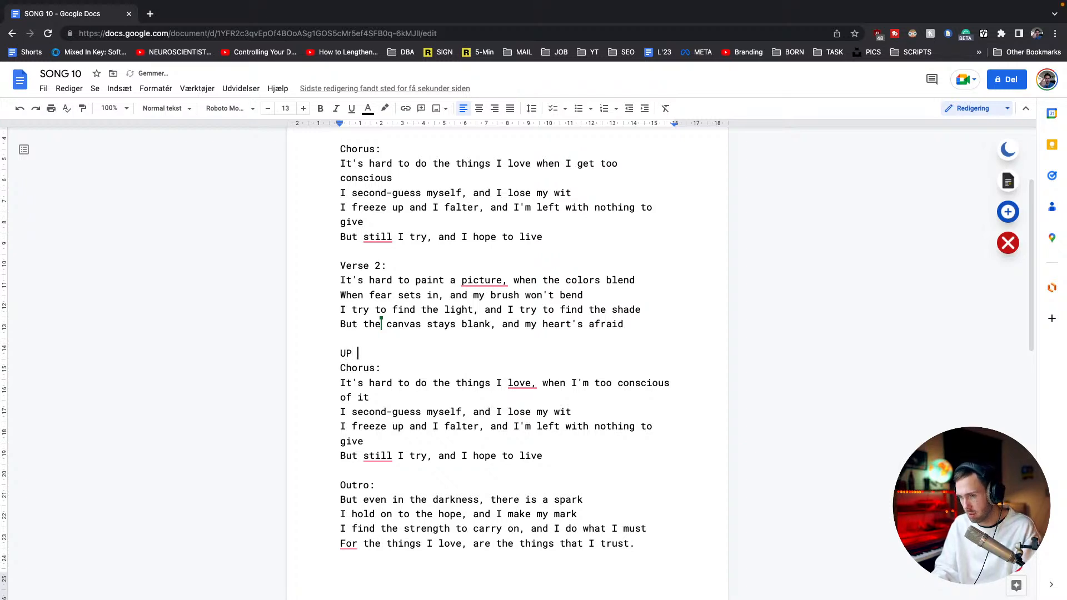
pyautogui.write('UP UP UP DO')
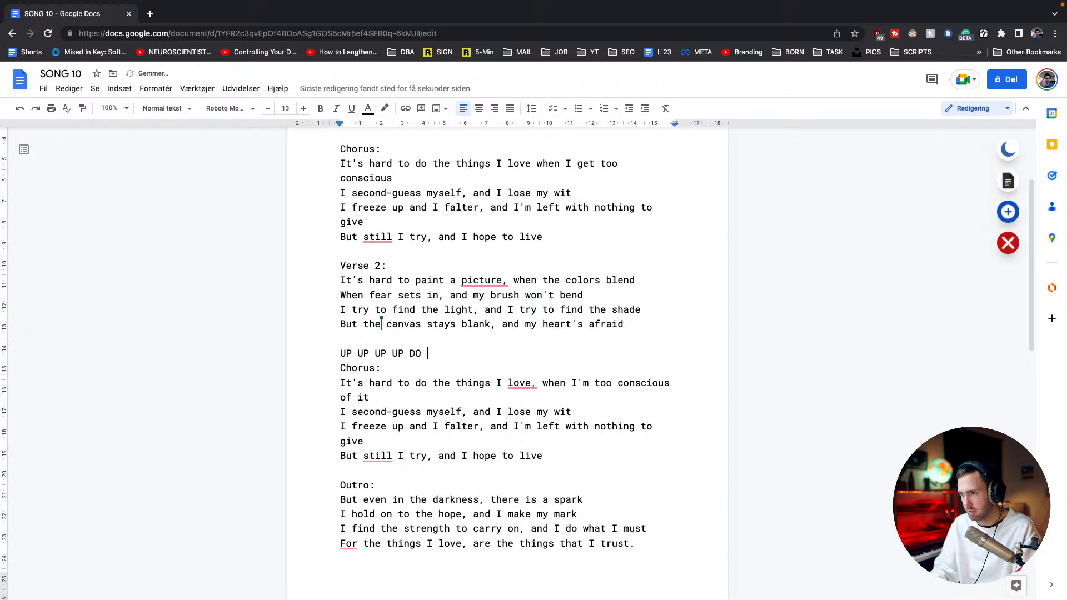
pyautogui.press('BackSpace')
pyautogui.write('WN DO')
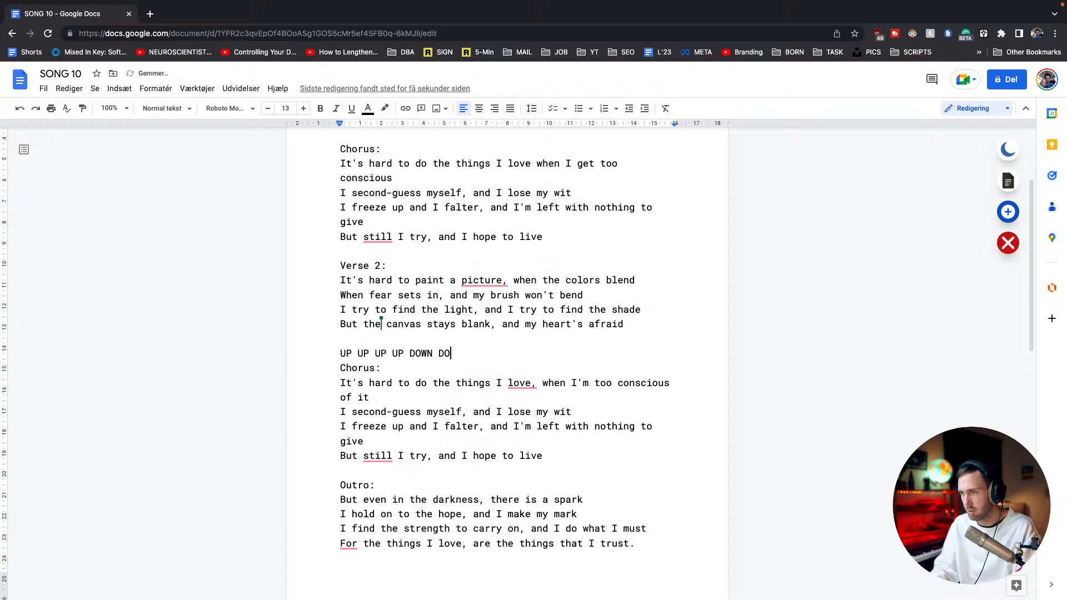
pyautogui.write('WN UP UP ')
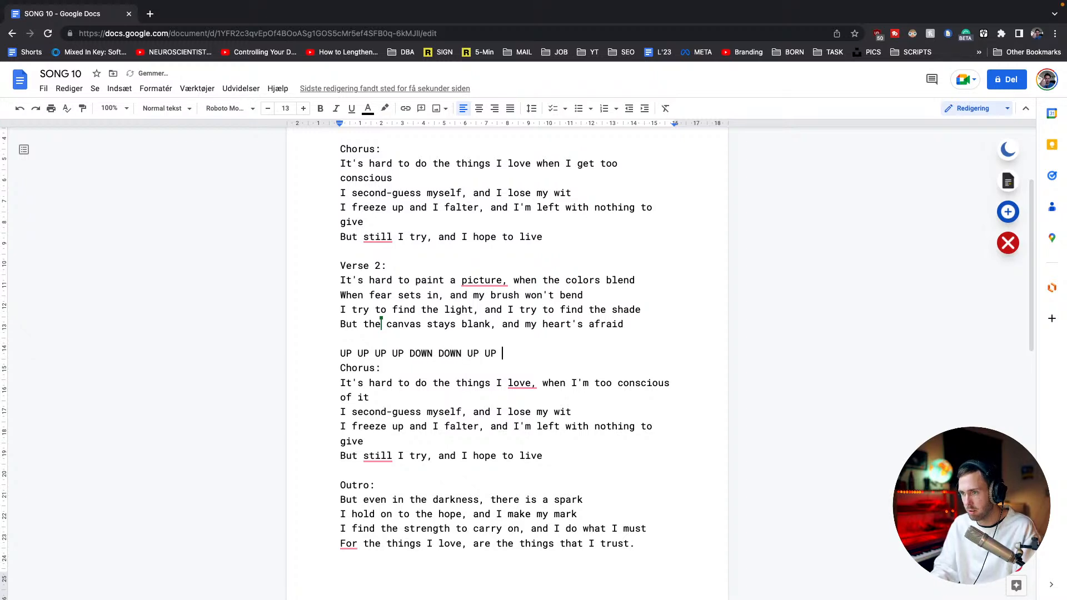
pyautogui.write('DOWN DOWN')
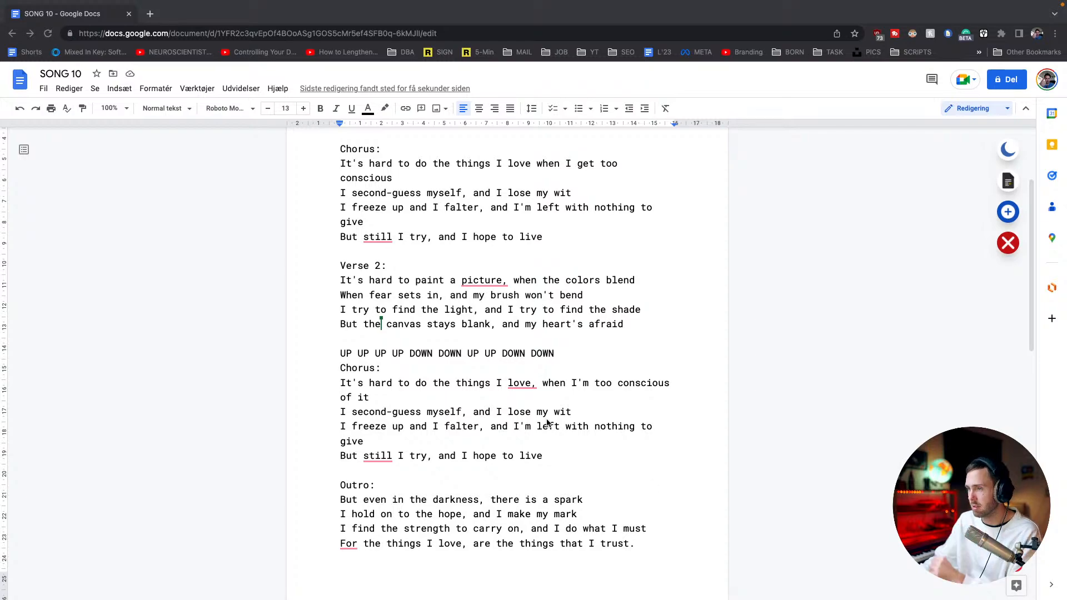
# Switch back to Ableton Live, search the browser for LABS and add the Labs instrument as a new track below ECHO RETURN
pyautogui.hotkey('ctrl', 'Left')
pyautogui.hotkey('ctrl', 'Right')
pyautogui.hotkey('ctrl', 'Right')
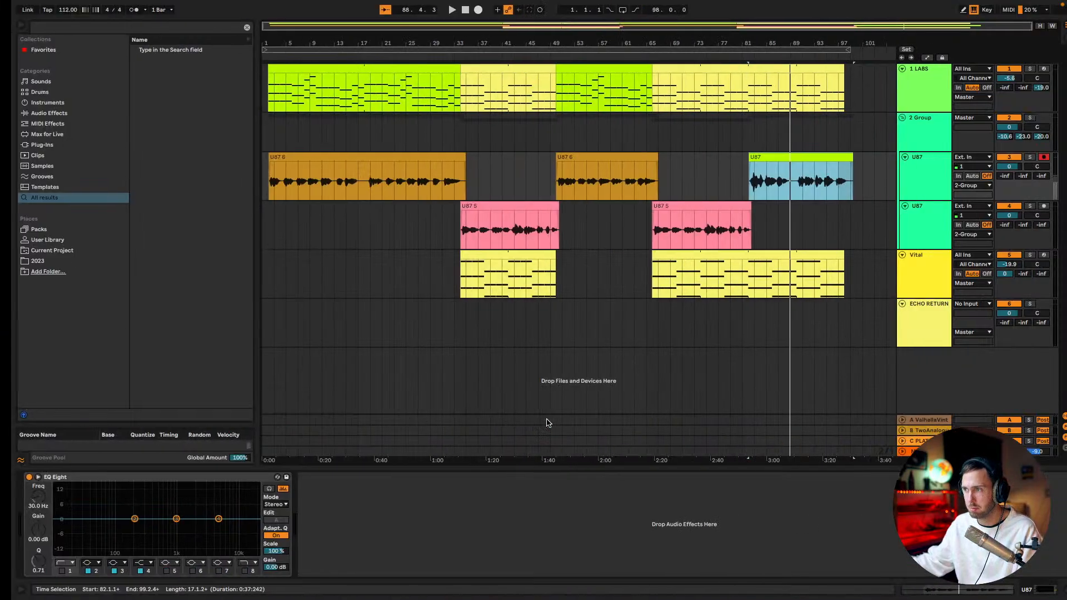
pyautogui.rightClick(911, 377)
pyautogui.press('Escape')
pyautogui.press('super+f')
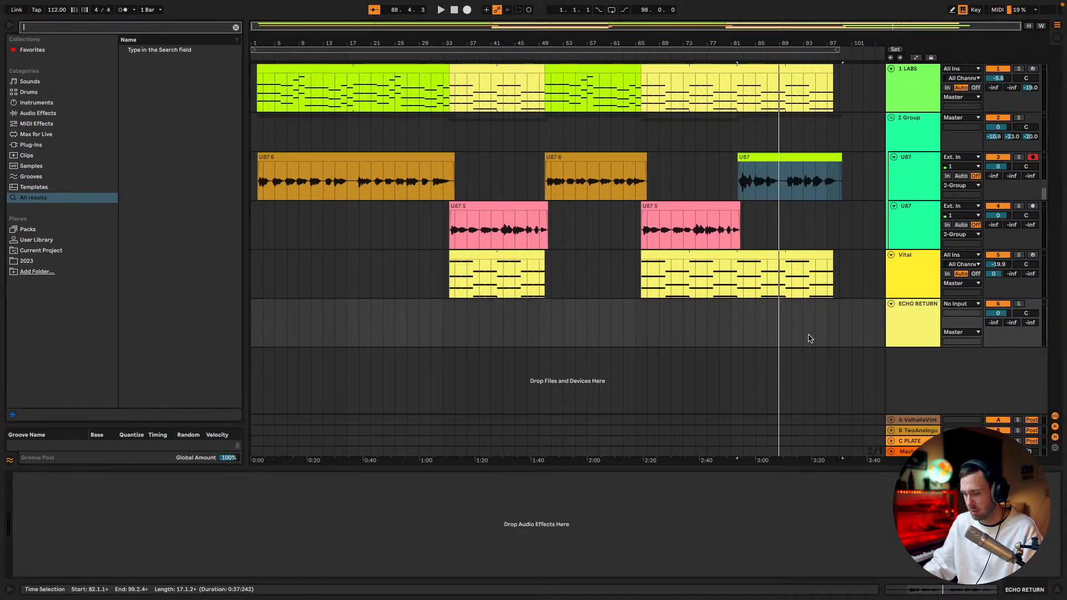
pyautogui.write('LABS')
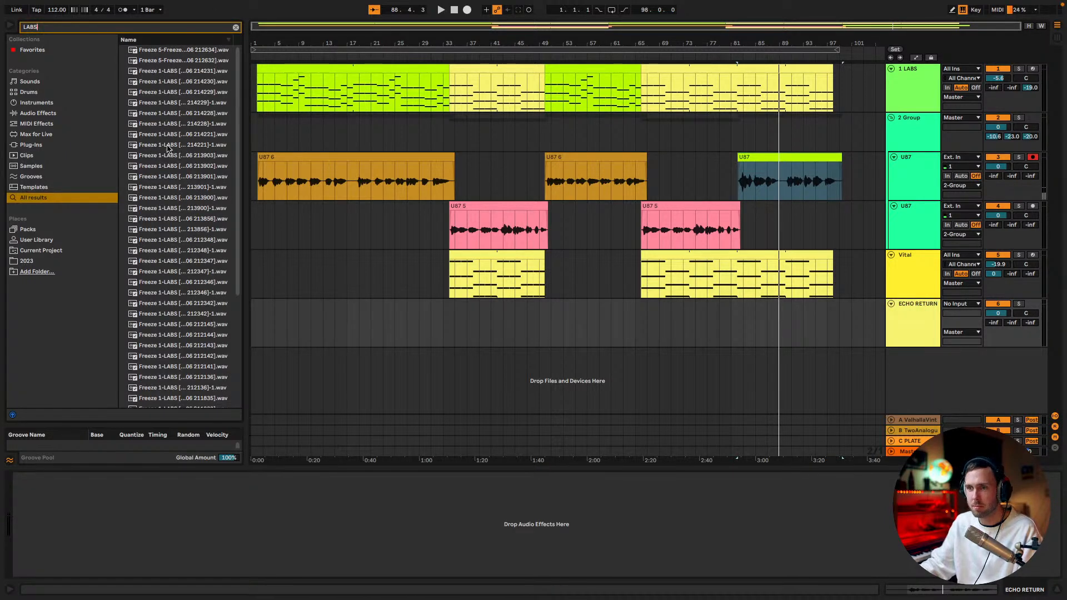
pyautogui.scroll(-5, 167, 149)
pyautogui.moveTo(141, 405); pyautogui.dragTo(731, 372)
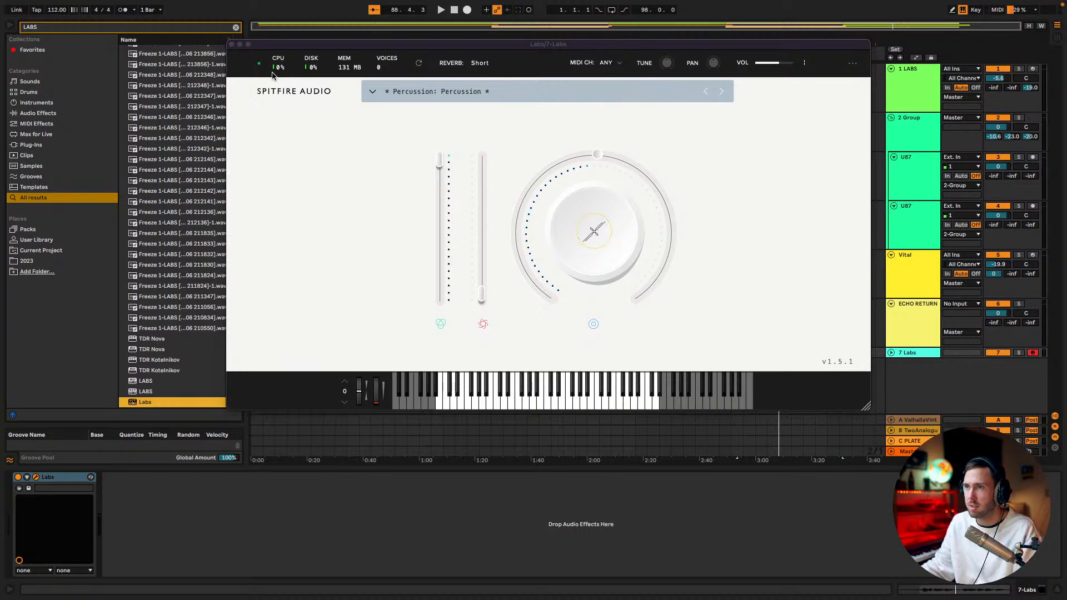
pyautogui.click(232, 44)
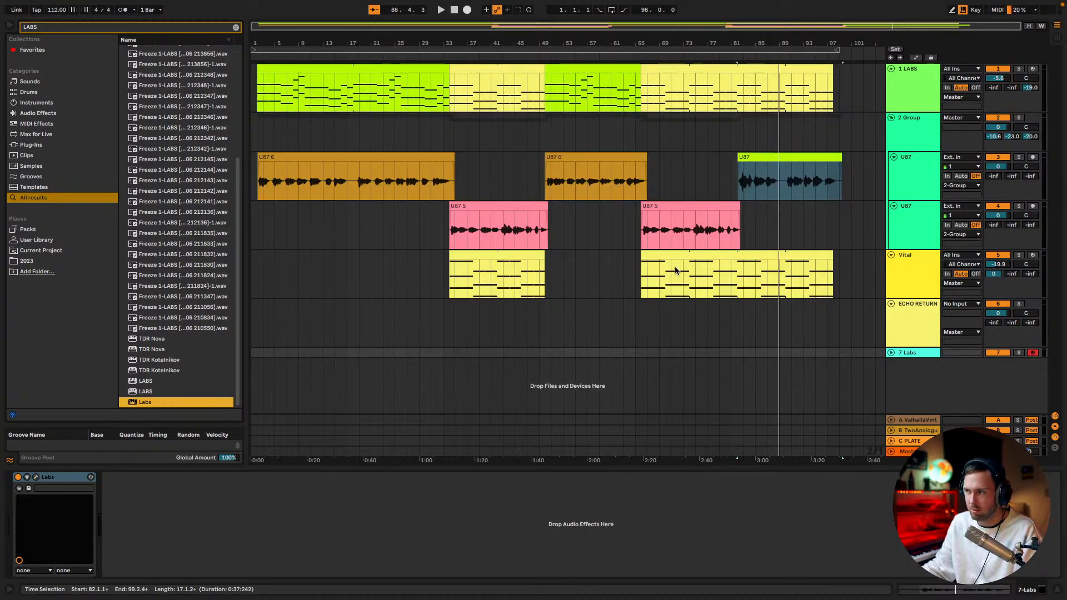
# Select the second chorus vocal clip and play the song from bar 66
pyautogui.click(641, 254)
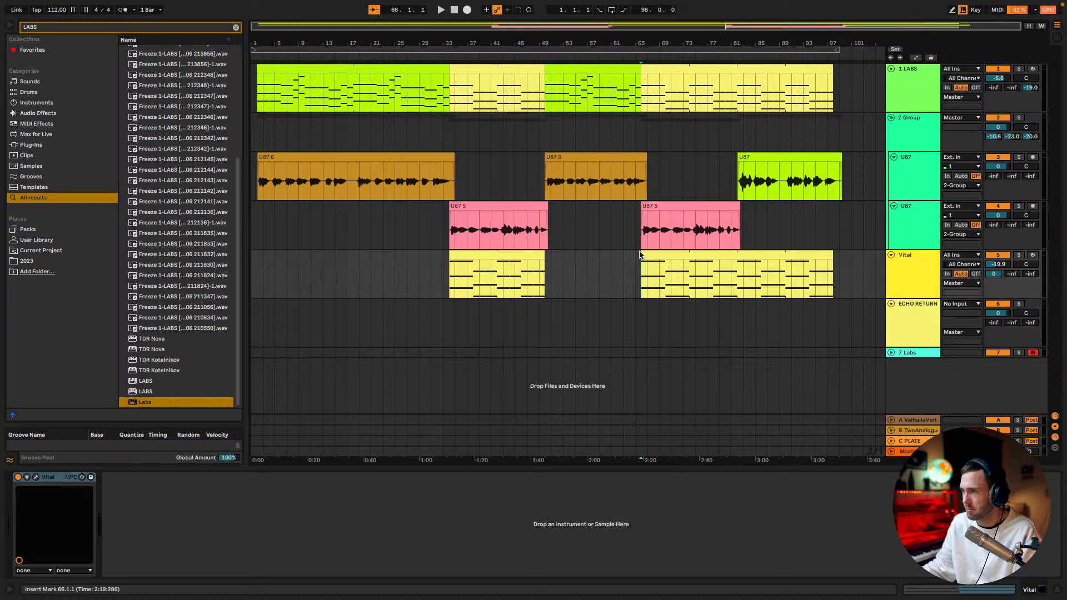
pyautogui.click(642, 257)
pyautogui.click(645, 231)
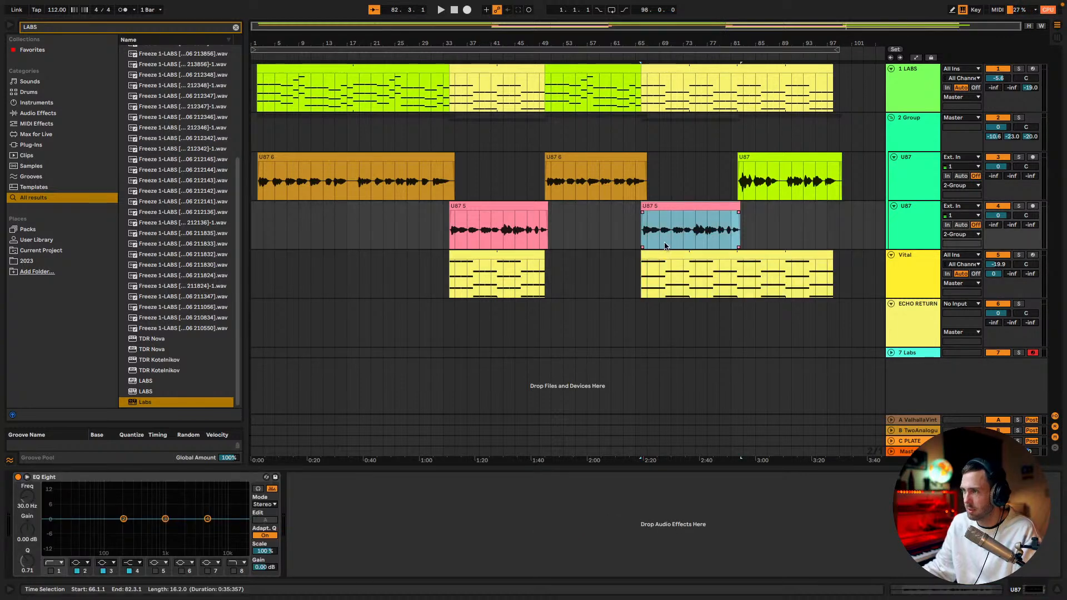
pyautogui.press('space')
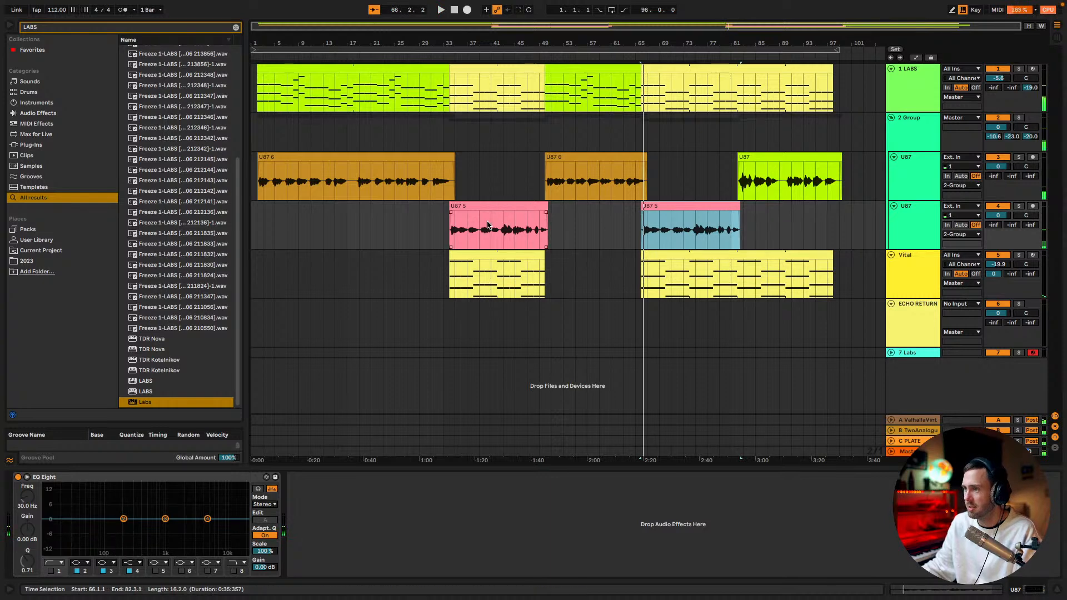
# Move the new Labs track directly below 1 LABS and copy the first chorus chord clip, bars 34 to 50, onto it
pyautogui.moveTo(909, 354); pyautogui.dragTo(901, 128)
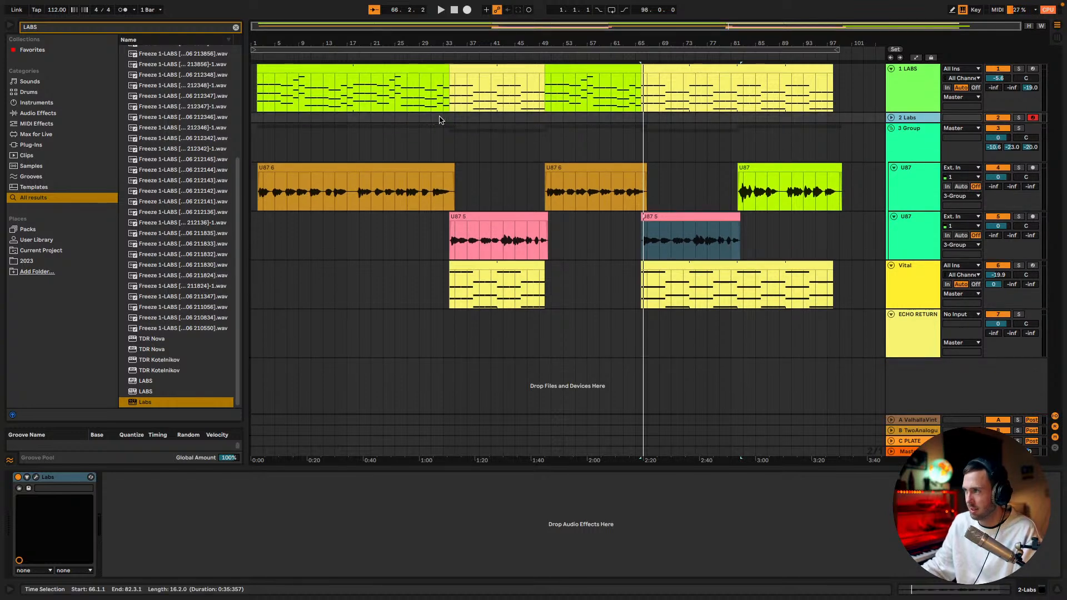
pyautogui.moveTo(470, 68); pyautogui.dragTo(470, 118)
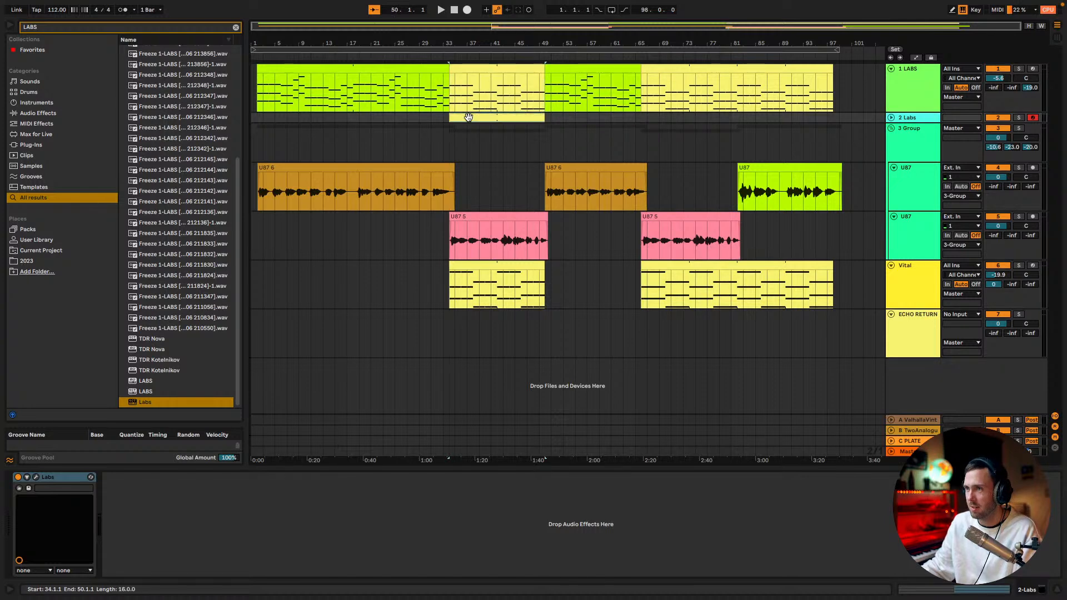
# Inspect the copied clip's notes, play from bar 34 and check the Percussion preset in the Labs plugin
pyautogui.doubleClick(507, 118)
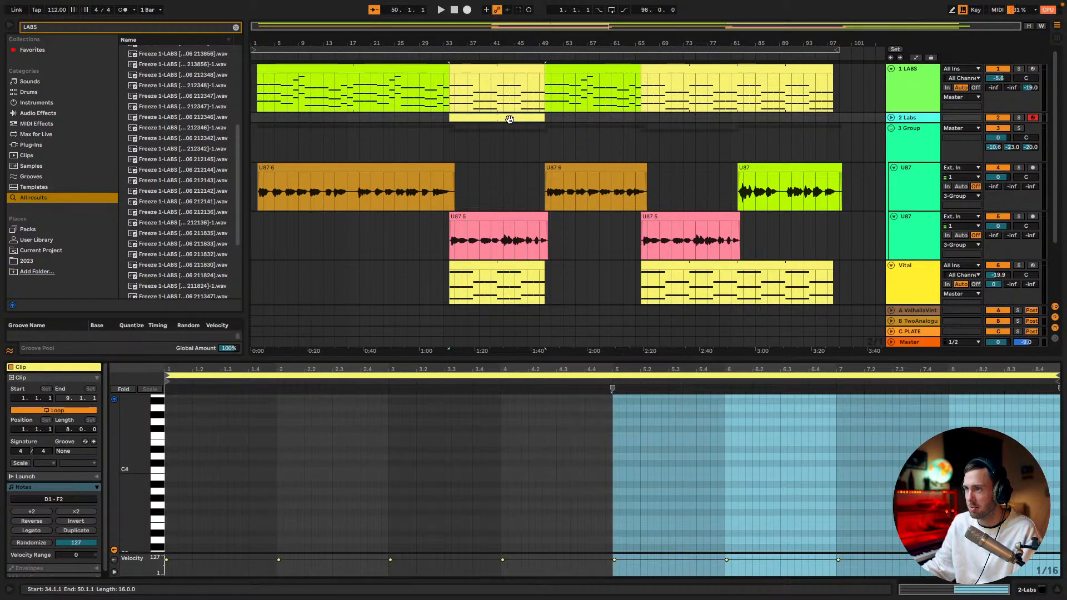
pyautogui.click(550, 460)
pyautogui.scroll(-5, 550, 460)
pyautogui.hotkey('ctrl', 'a')
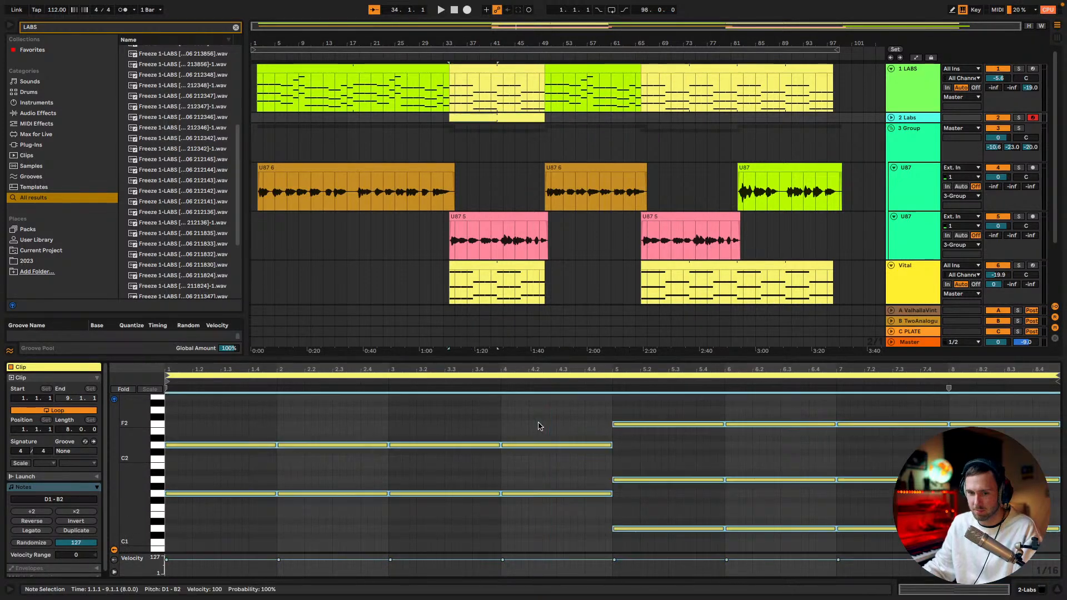
pyautogui.press('space')
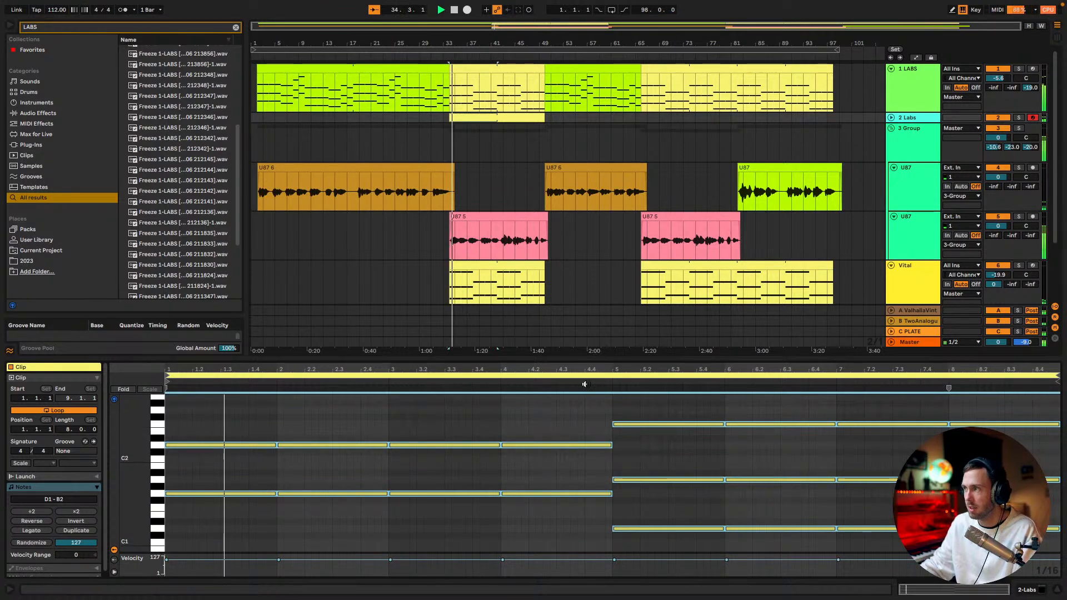
pyautogui.doubleClick(908, 118)
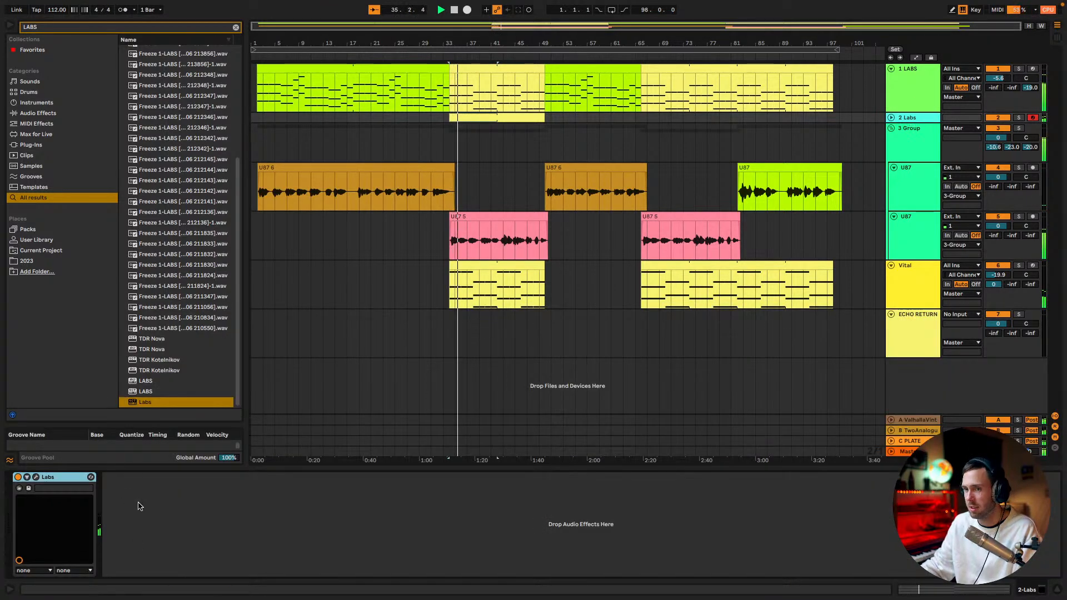
pyautogui.click(37, 477)
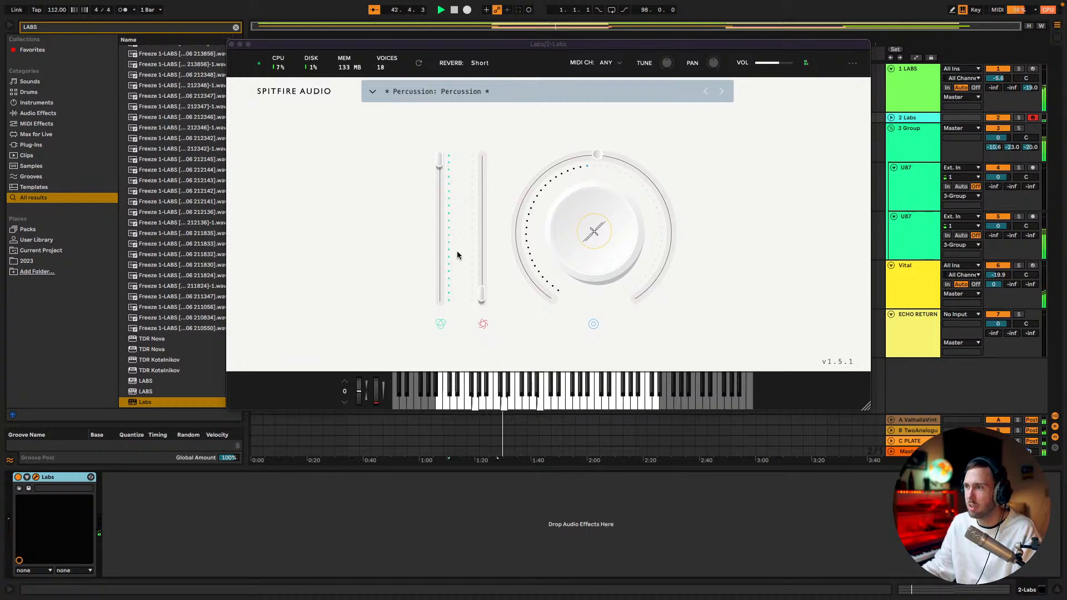
pyautogui.click(232, 45)
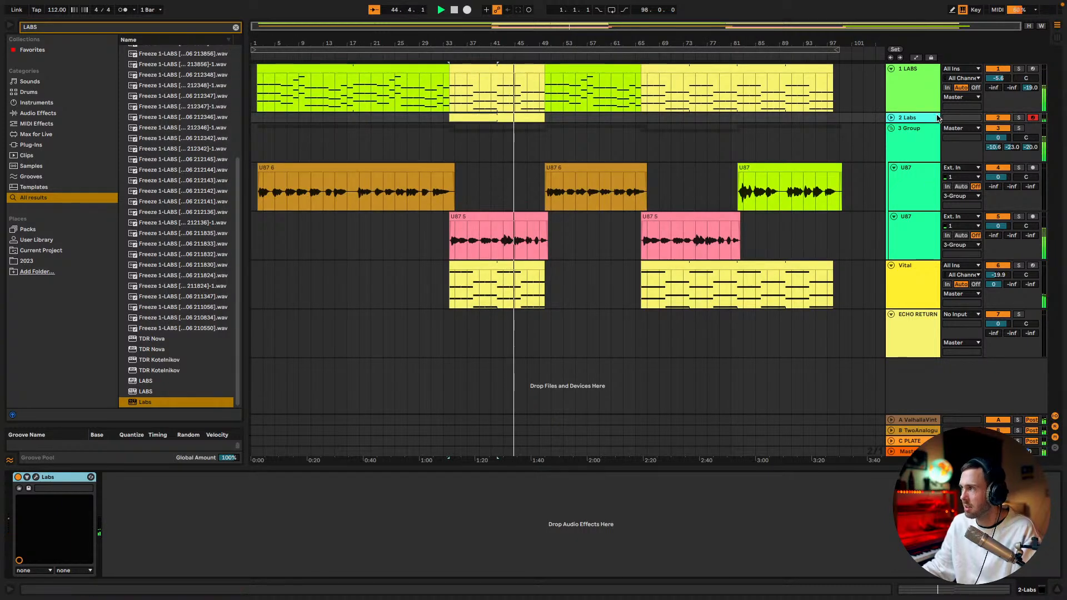
# Enlarge and solo the 2 Labs track, and stop playback with the insert mark at bar 34
pyautogui.moveTo(914, 123); pyautogui.dragTo(917, 205)
pyautogui.click(1017, 119)
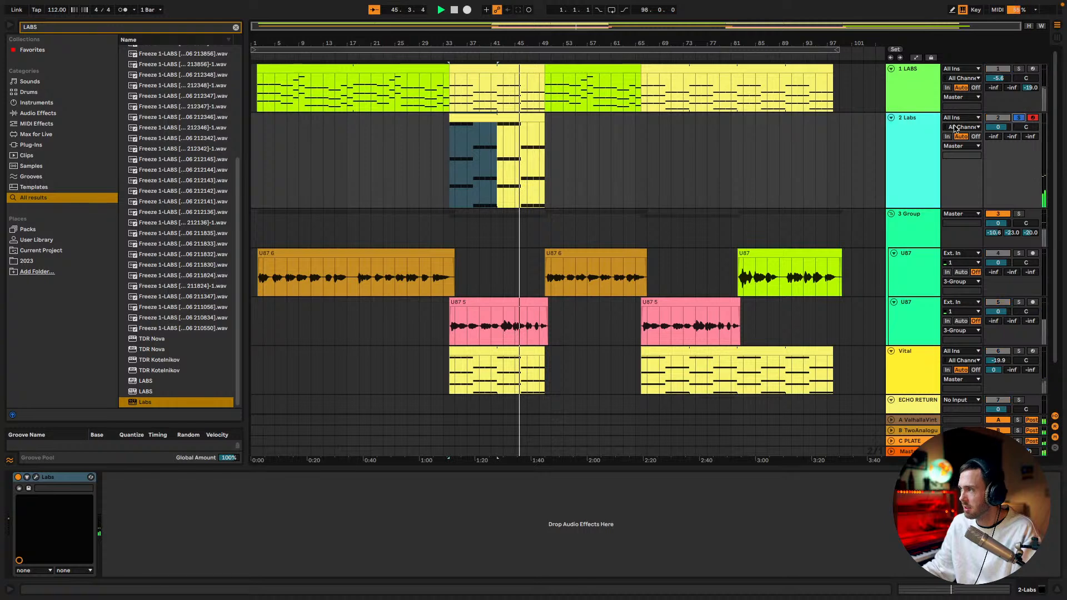
pyautogui.click(922, 127)
pyautogui.press('super+f')
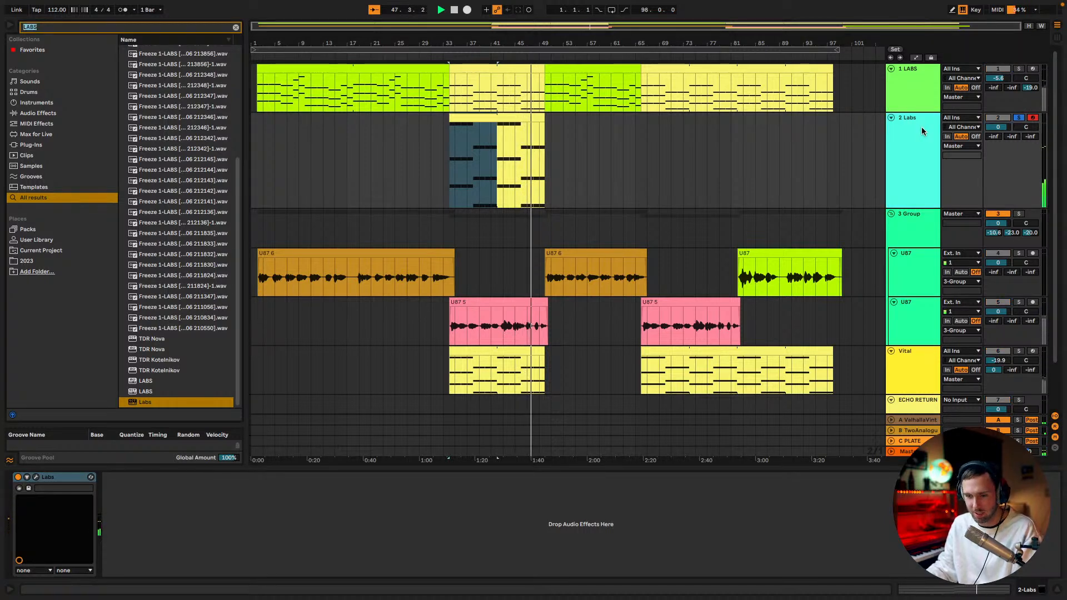
pyautogui.click(521, 155)
pyautogui.click(456, 148)
pyautogui.press('space')
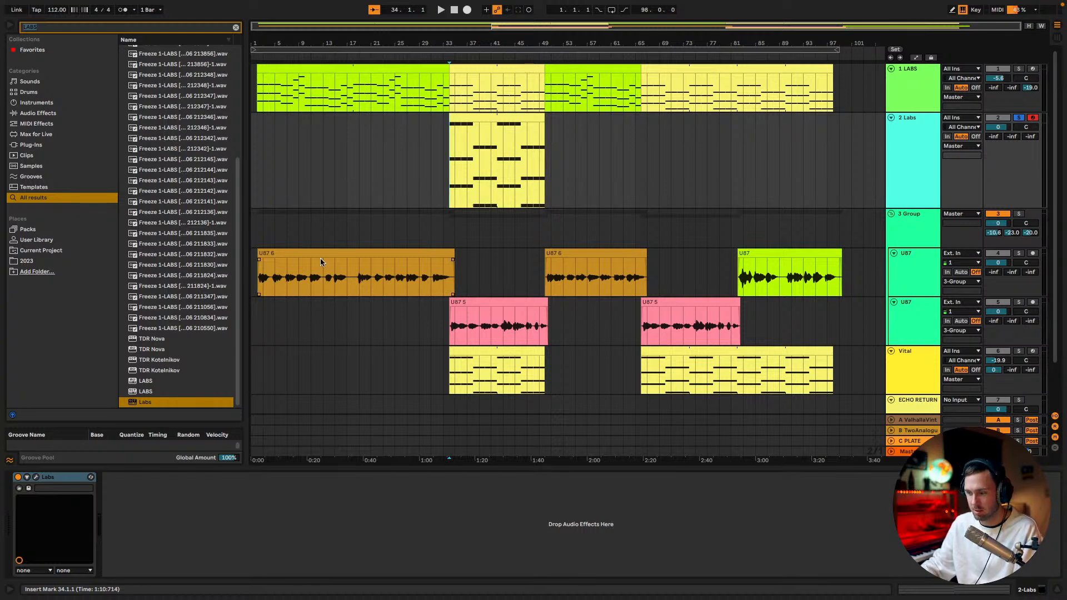
# Add True Iron to the Labs track with Strength 10, Crush 24 dB, x2 enabled and the 111C voicing
pyautogui.write('TRUE')
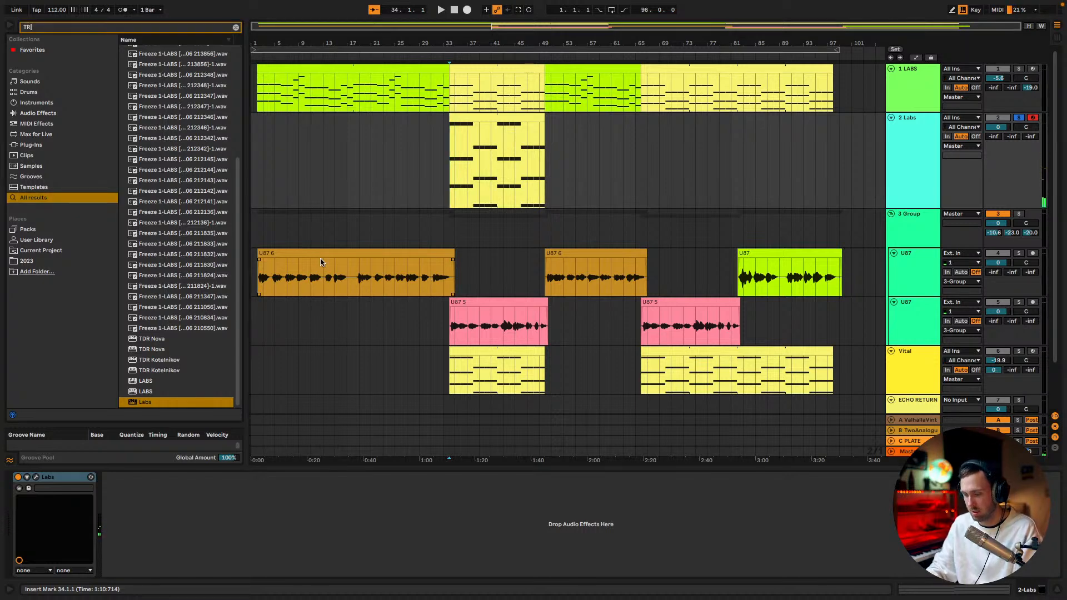
pyautogui.doubleClick(135, 72)
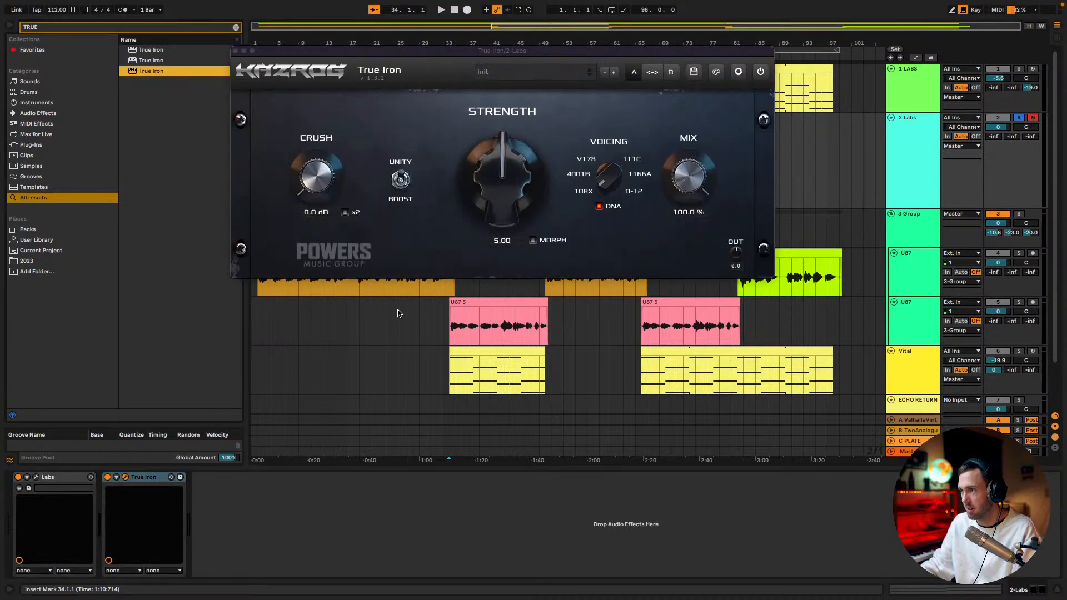
pyautogui.press('space')
pyautogui.moveTo(501, 203); pyautogui.dragTo(473, 40)
pyautogui.moveTo(312, 190); pyautogui.dragTo(312, 3)
pyautogui.moveTo(312, 206); pyautogui.dragTo(332, 3)
pyautogui.click(345, 212)
pyautogui.moveTo(610, 193); pyautogui.dragTo(610, 119)
# Duplicate True Iron twice in the Labs device chain and lower the last copy's output level
pyautogui.click(156, 478)
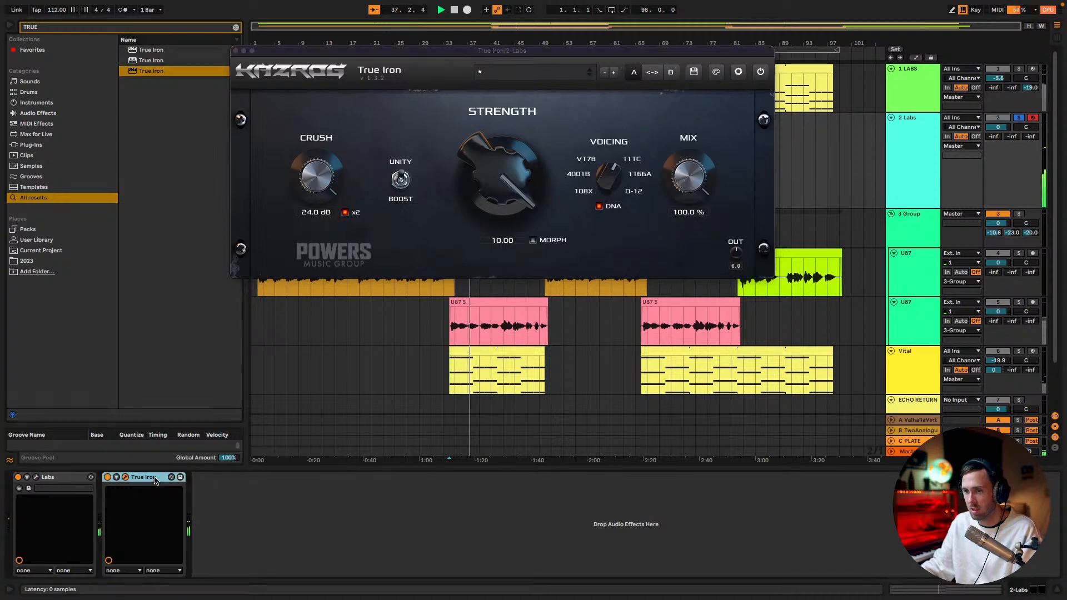
pyautogui.press('super+d')
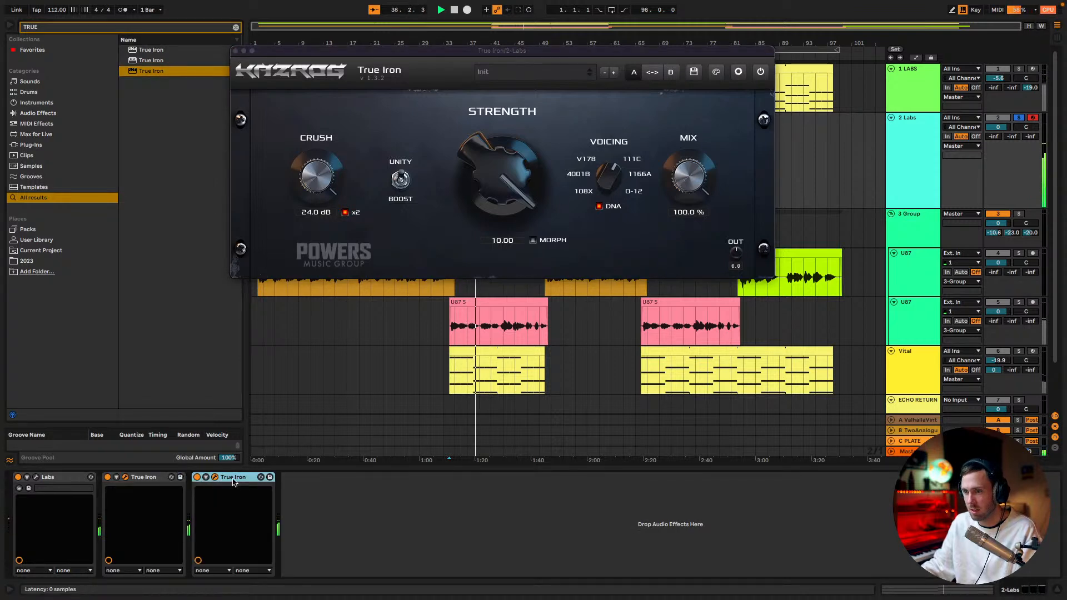
pyautogui.press('super+d')
pyautogui.moveTo(739, 257); pyautogui.dragTo(705, 402)
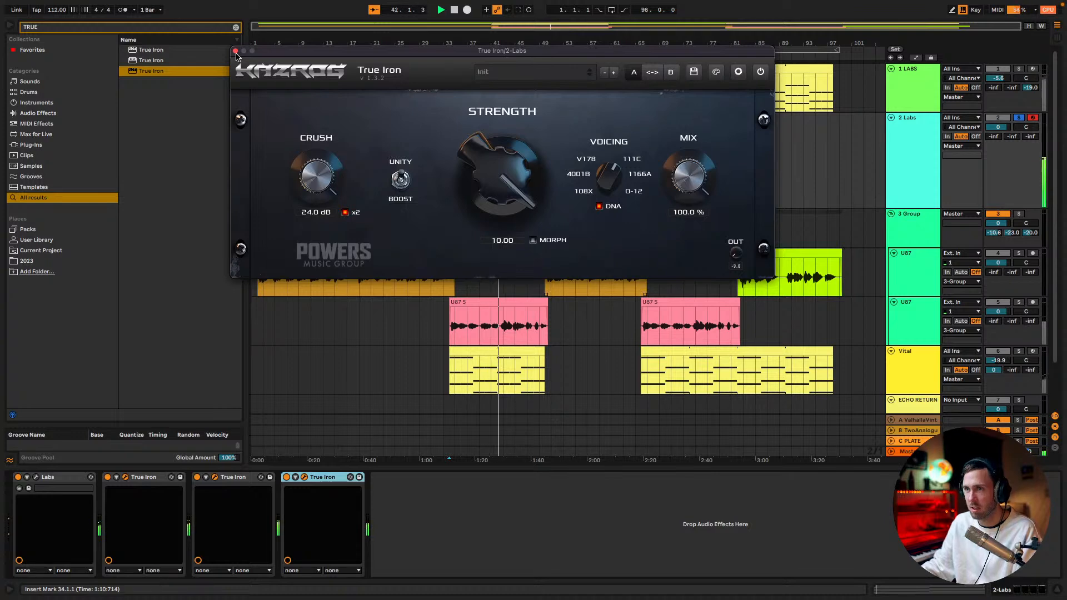
# Raise the Labs track's send to the A ValhallaVint return to 0 and unsolo the track, closing True Iron
pyautogui.moveTo(993, 137); pyautogui.dragTo(994, 89)
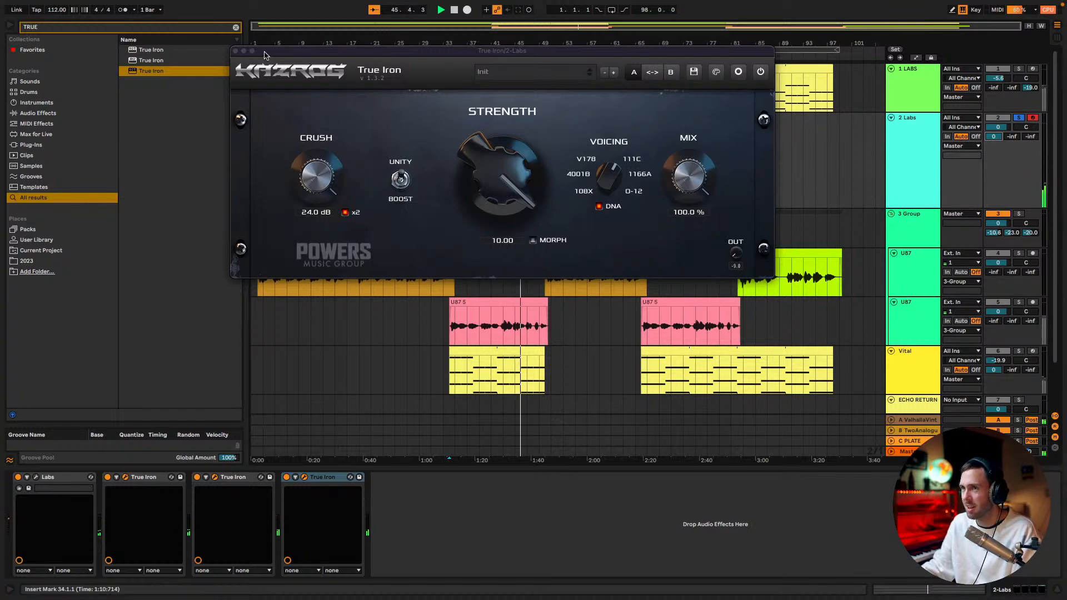
pyautogui.click(236, 51)
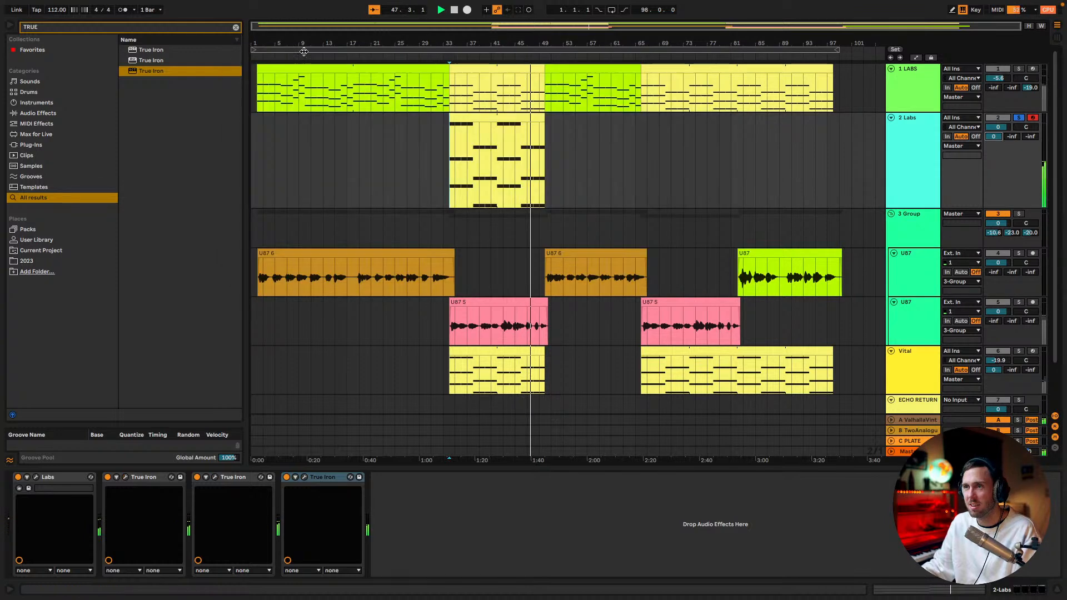
pyautogui.click(1018, 117)
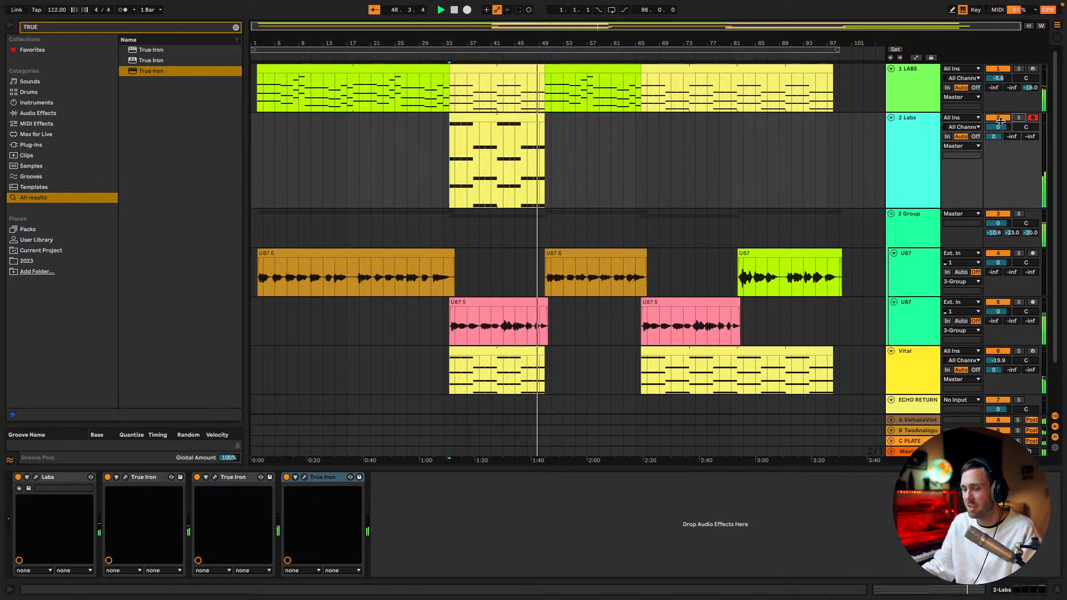
# Play the chorus from bar 34 and show the devices of the 2 Labs track
pyautogui.press('space')
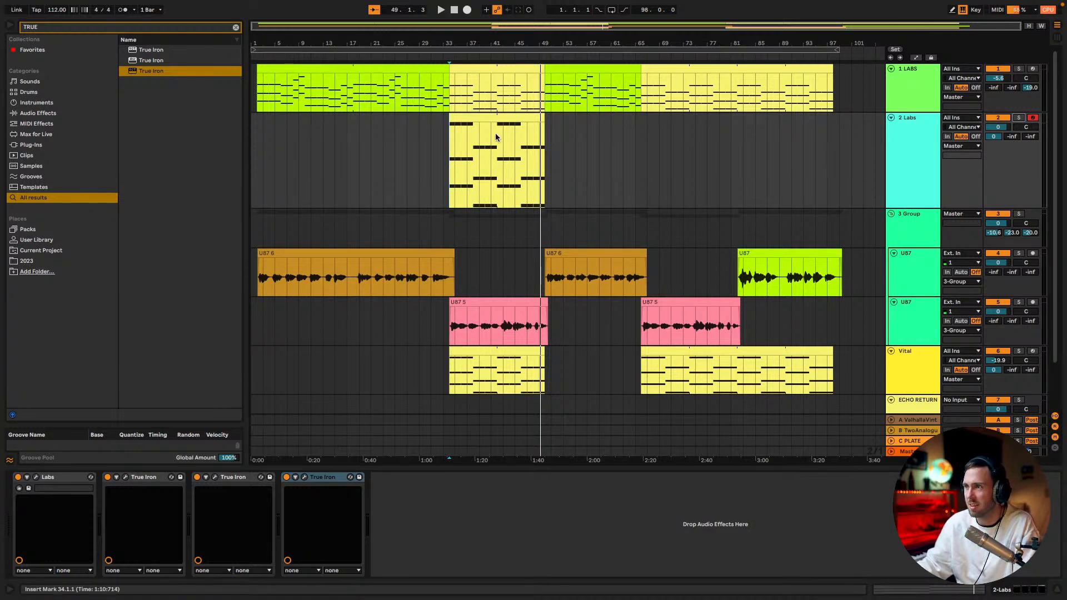
pyautogui.click(450, 106)
pyautogui.press('space')
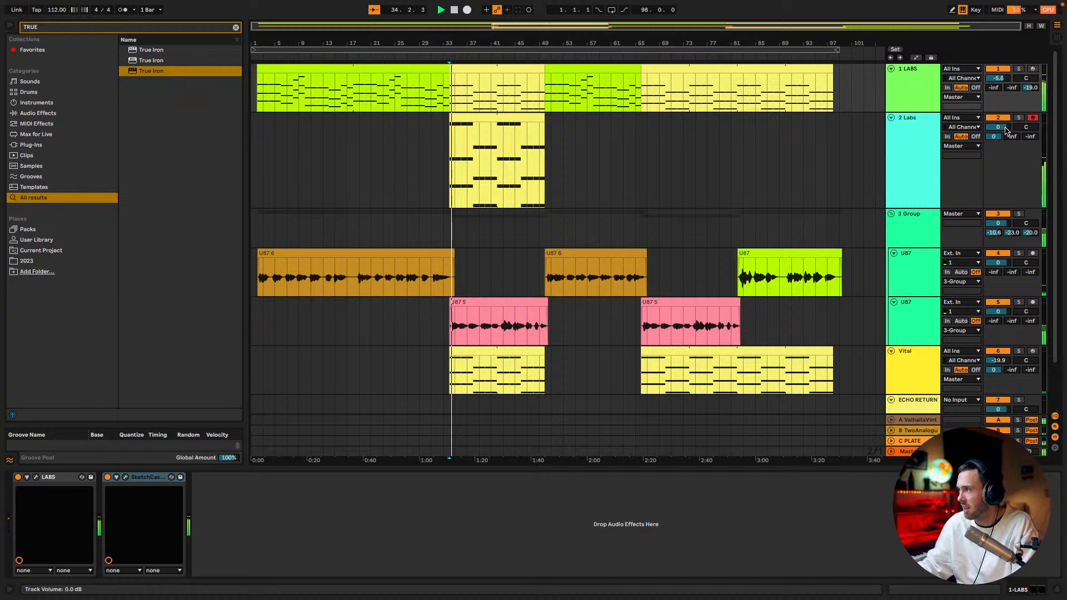
pyautogui.click(908, 139)
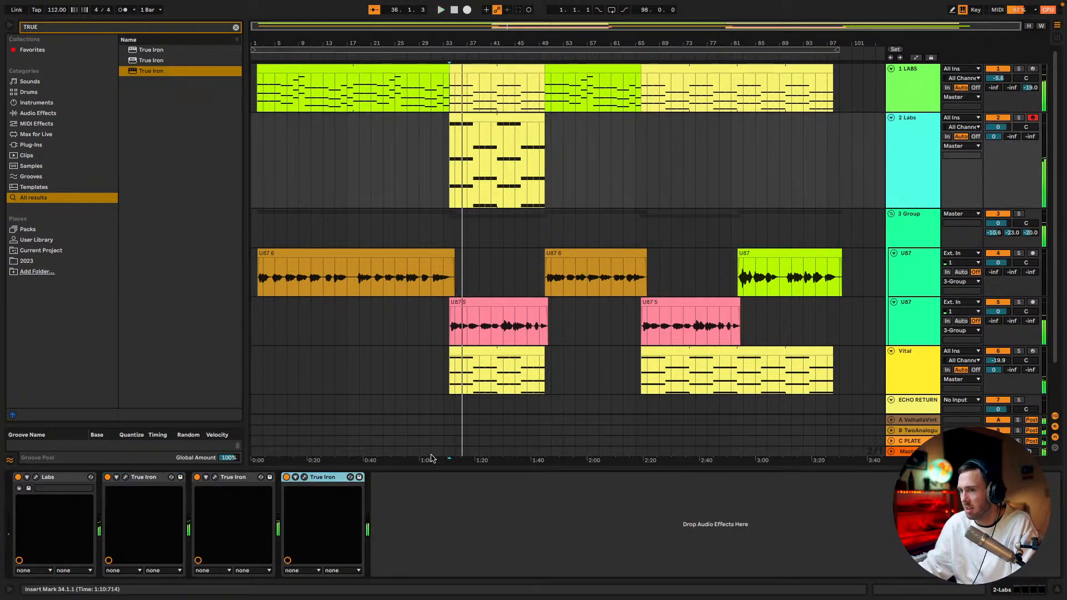
pyautogui.keyDown('shift'); pyautogui.click(155, 478); pyautogui.keyUp('shift')
pyautogui.hotkey('ctrl', 'd')
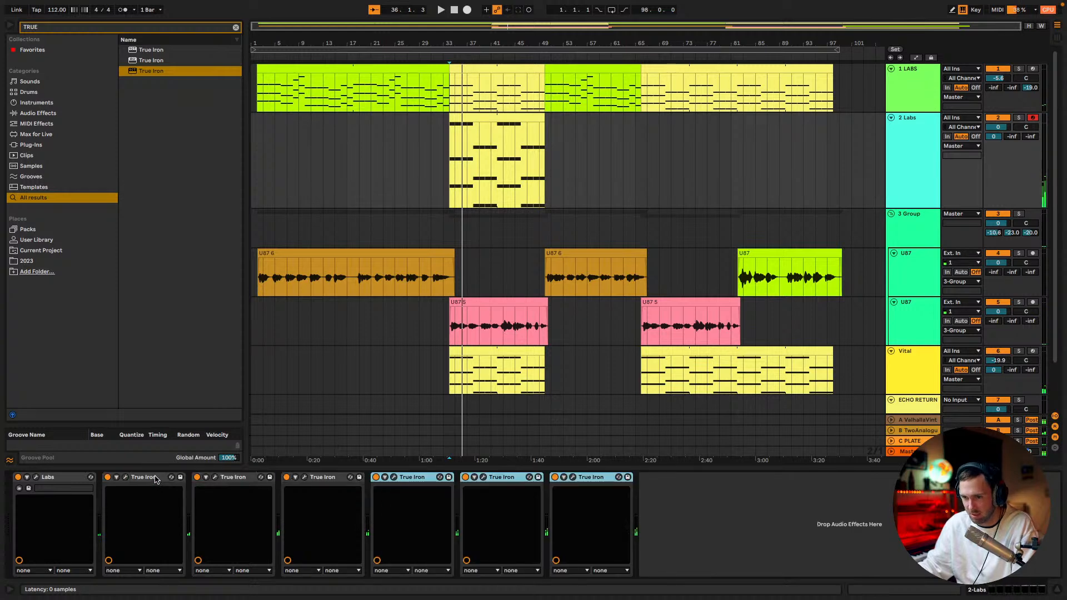
pyautogui.press('Delete')
# Add DevilLocDeluxe after the last True Iron on the 2 Labs track and raise its Crunch during playback
pyautogui.hotkey('ctrl', 'f')
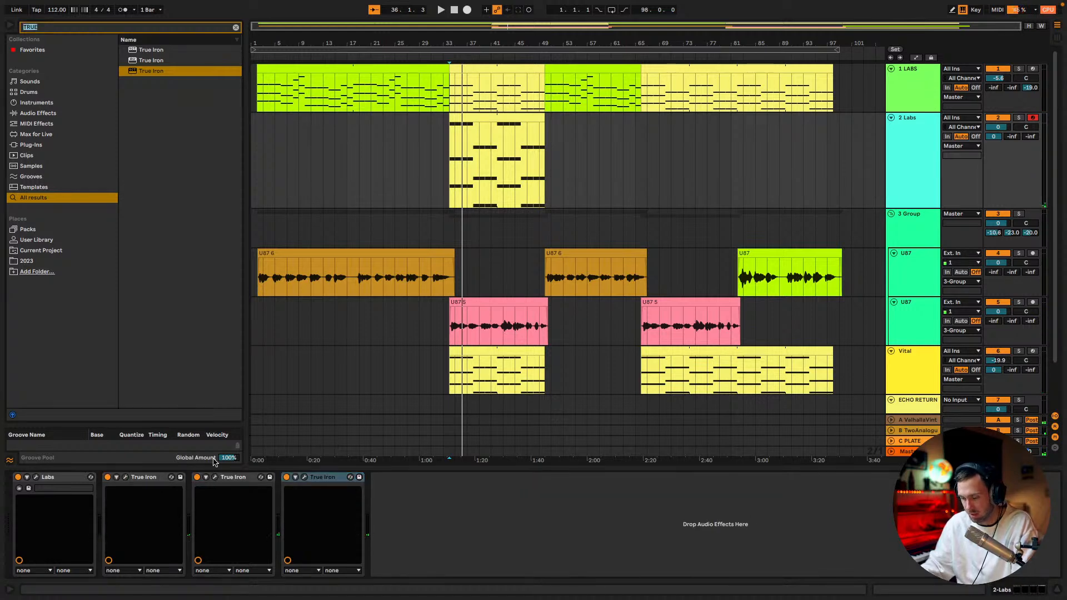
pyautogui.write('DEVIL')
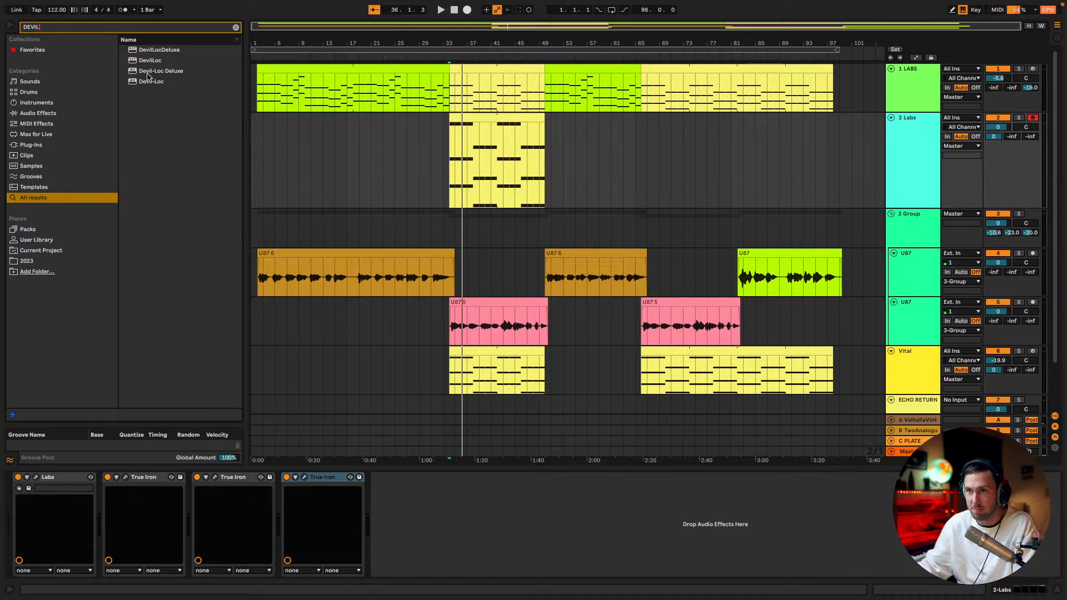
pyautogui.moveTo(146, 53); pyautogui.dragTo(460, 489)
pyautogui.press('space')
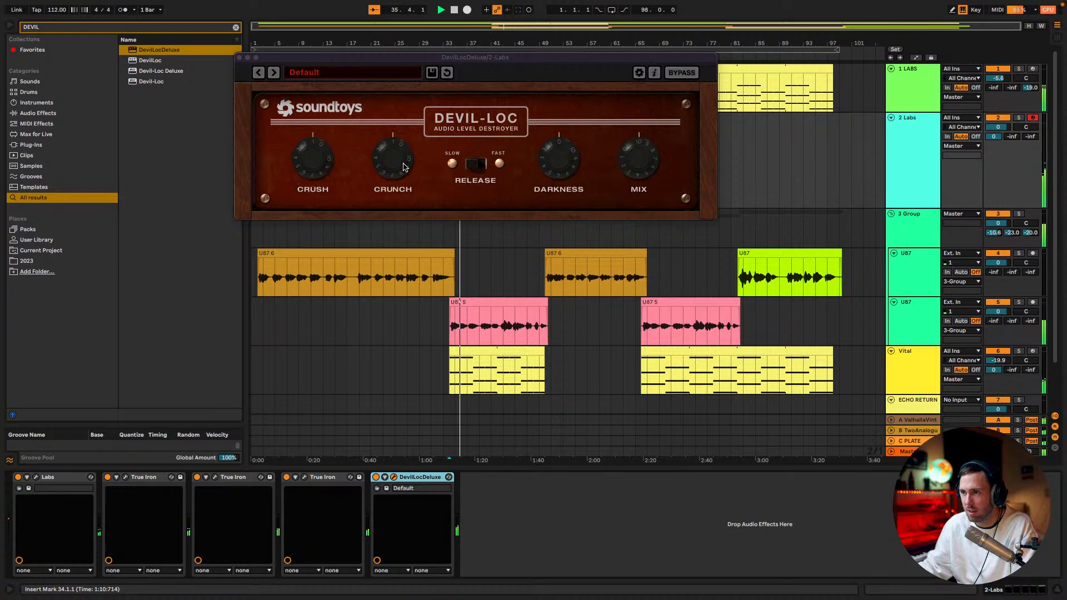
pyautogui.moveTo(406, 168); pyautogui.dragTo(422, 125)
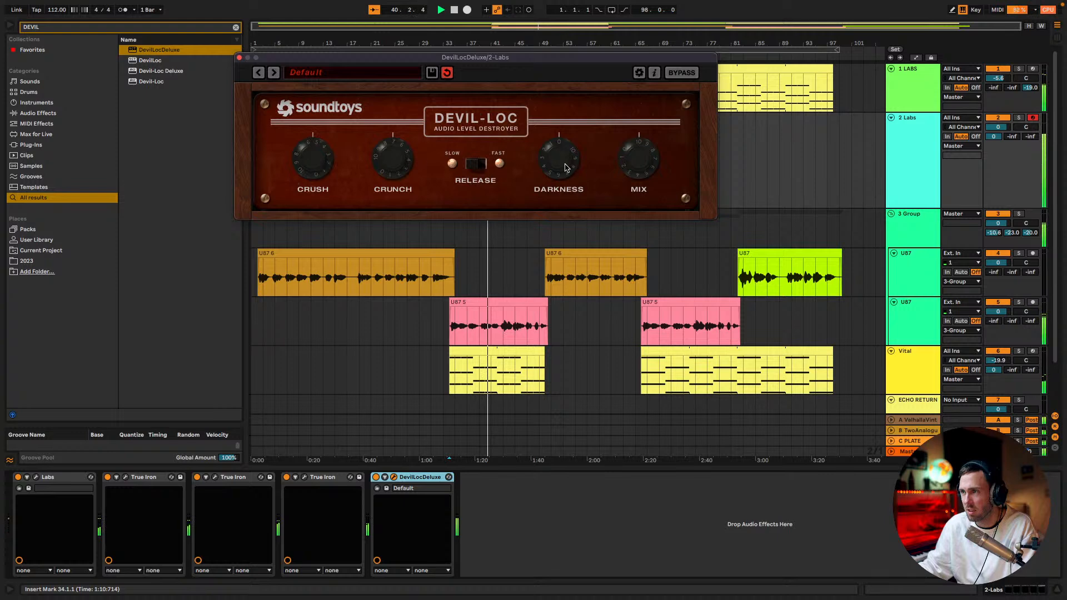
# Add Utility after DevilLocDeluxe in the 2 Labs chain, close the Devil-Loc window and set the Utility gain to -15 dB
pyautogui.moveTo(998, 126); pyautogui.dragTo(998, 163)
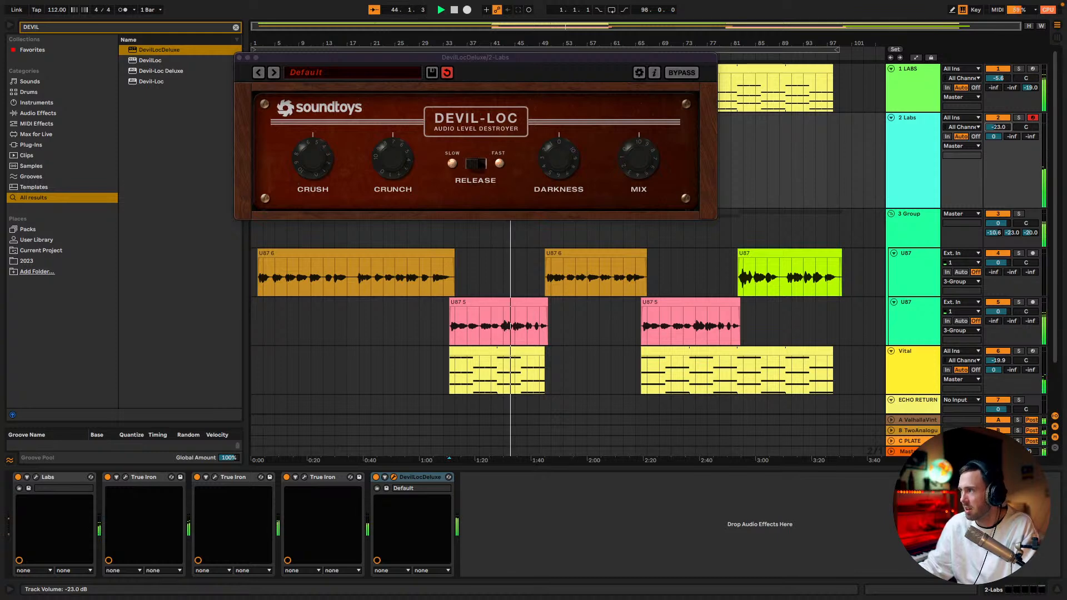
pyautogui.press('super+f')
pyautogui.write('UTI')
pyautogui.moveTo(147, 49); pyautogui.dragTo(518, 532)
pyautogui.click(239, 57)
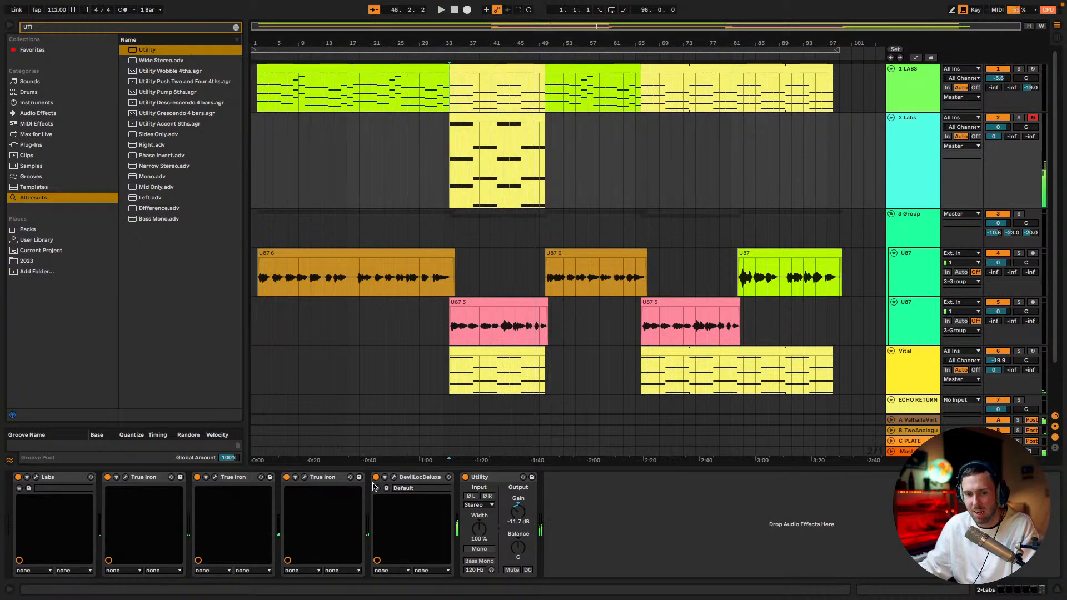
pyautogui.press('space')
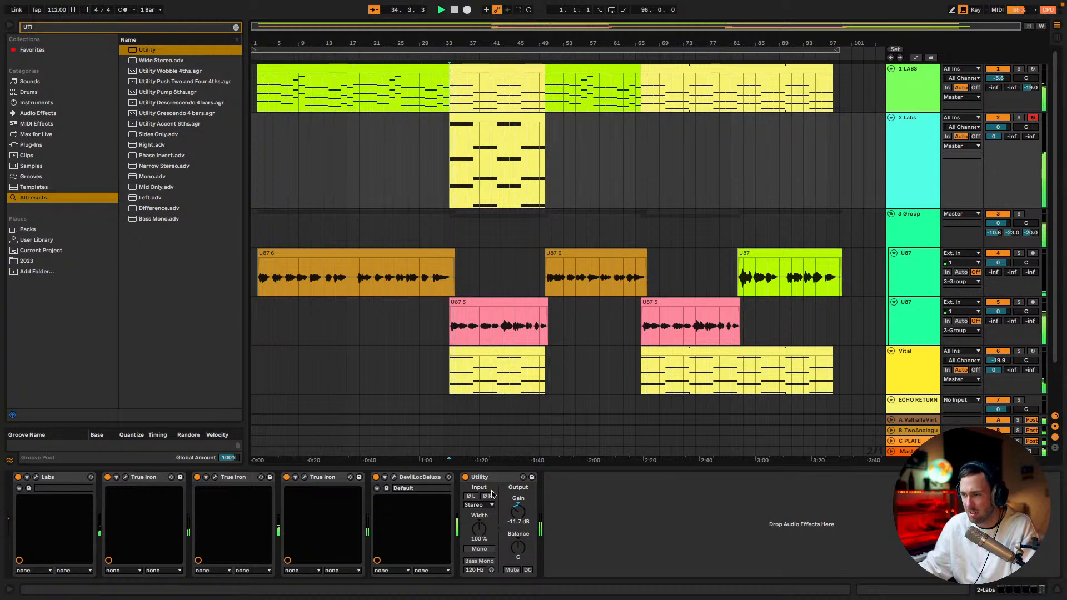
pyautogui.moveTo(517, 510); pyautogui.dragTo(516, 513)
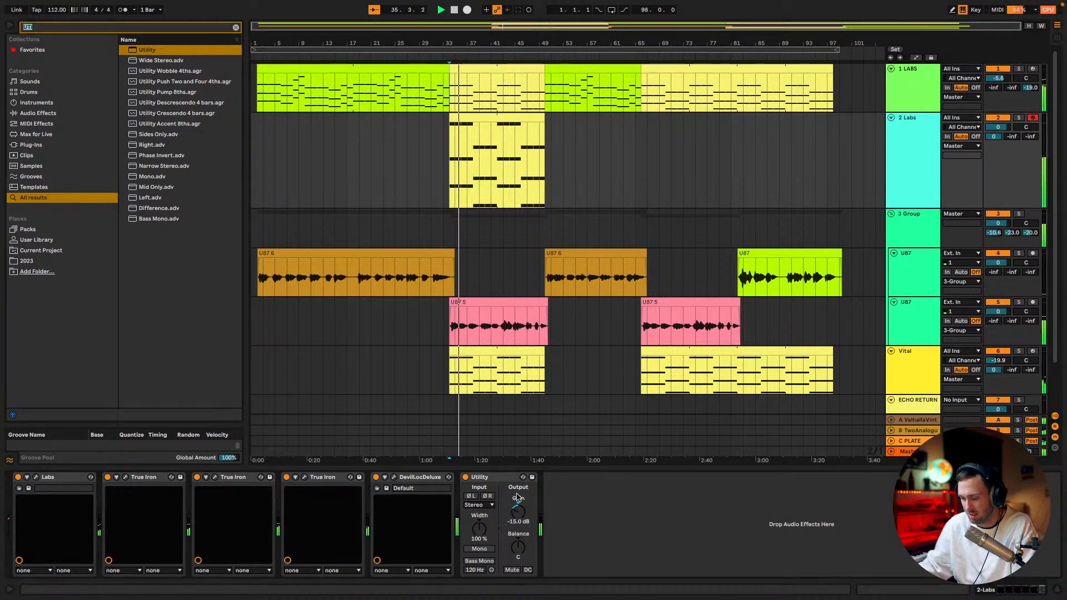
# Insert Limiter between DevilLocDeluxe and Utility and set its gain to 3.1 dB
pyautogui.hotkey('ctrl', 'f')
pyautogui.write('LIMI')
pyautogui.moveTo(149, 50); pyautogui.dragTo(473, 546)
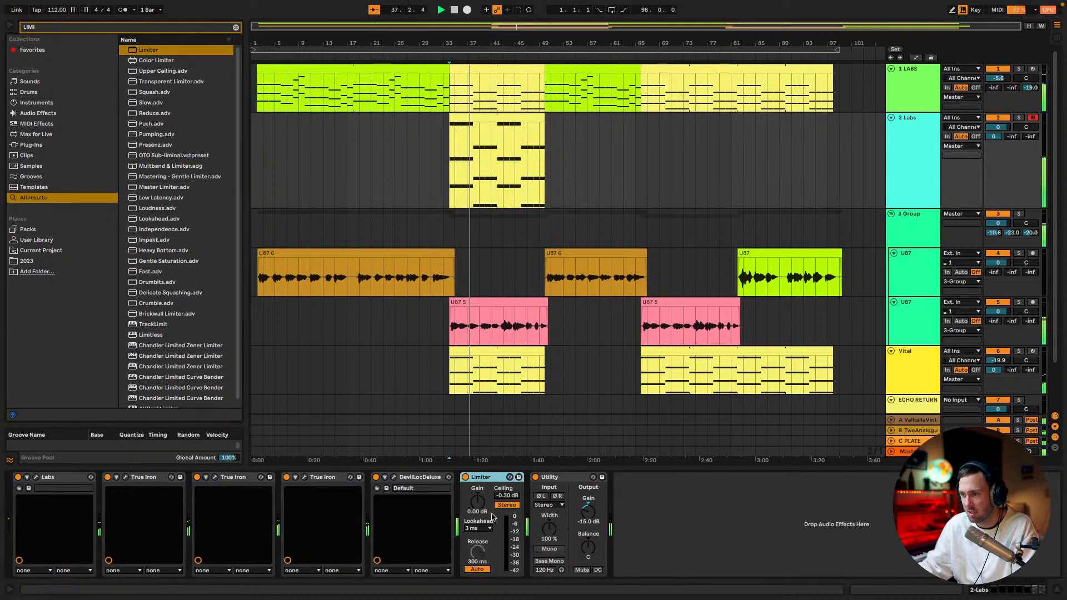
pyautogui.moveTo(477, 501); pyautogui.dragTo(477, 530)
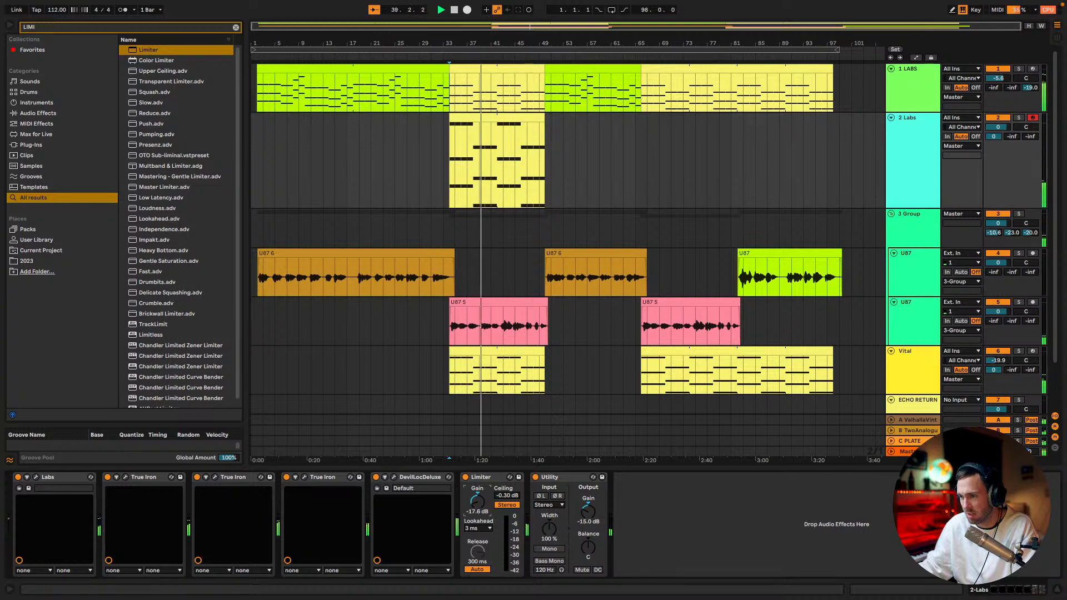
pyautogui.moveTo(479, 500); pyautogui.dragTo(479, 465)
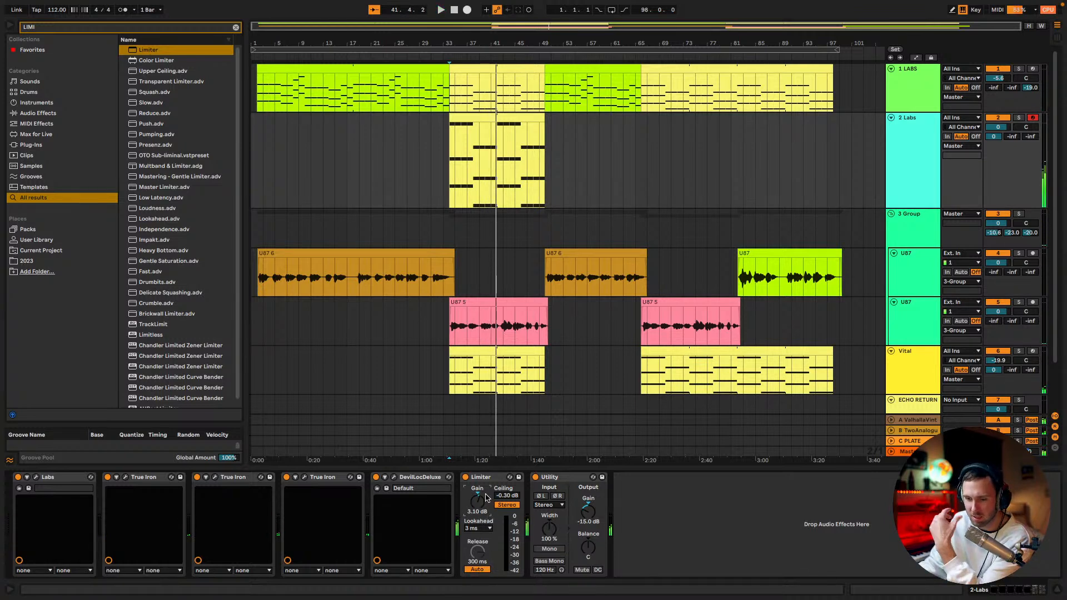
# Set the Limiter gain to -5.5 dB and reset the Utility gain to 0 dB while auditioning the chorus
pyautogui.moveTo(478, 490)
pyautogui.mouseDown()
pyautogui.moveTo(477, 479)
pyautogui.moveTo(480, 500)
pyautogui.mouseUp()
pyautogui.doubleClick(588, 514)
pyautogui.press('space')
pyautogui.moveTo(477, 500)
pyautogui.mouseDown()
pyautogui.moveTo(477, 534)
pyautogui.moveTo(478, 503)
pyautogui.mouseUp()
pyautogui.doubleClick(473, 503)
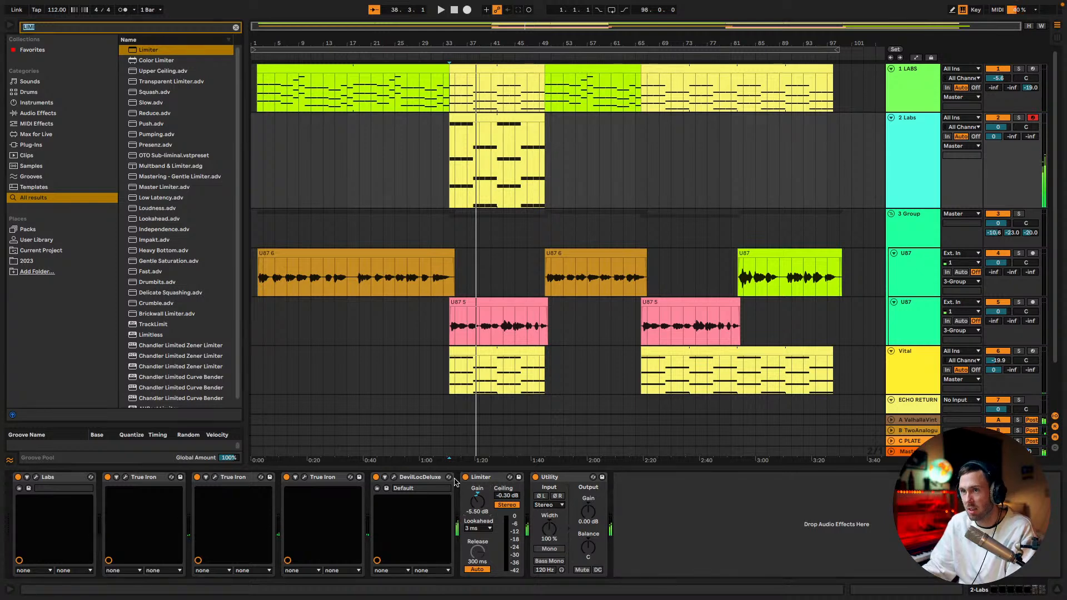
# Add Limitless to the 2 Labs chain and place it between Limiter and Utility
pyautogui.write('LIMITLES')
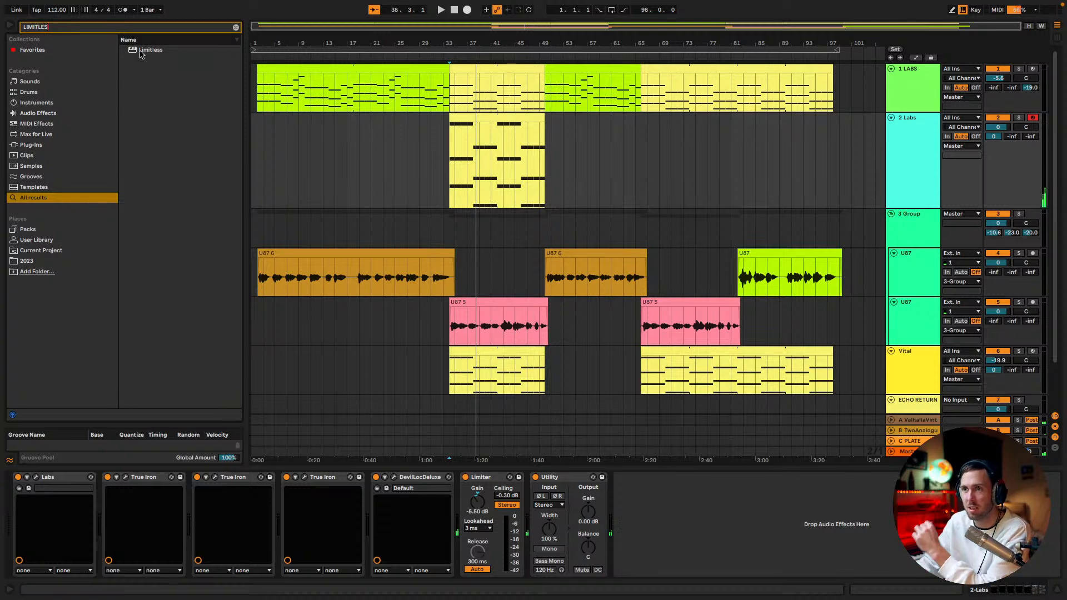
pyautogui.moveTo(141, 54); pyautogui.dragTo(368, 151)
pyautogui.moveTo(467, 316); pyautogui.dragTo(461, 332)
pyautogui.moveTo(594, 456); pyautogui.dragTo(635, 516)
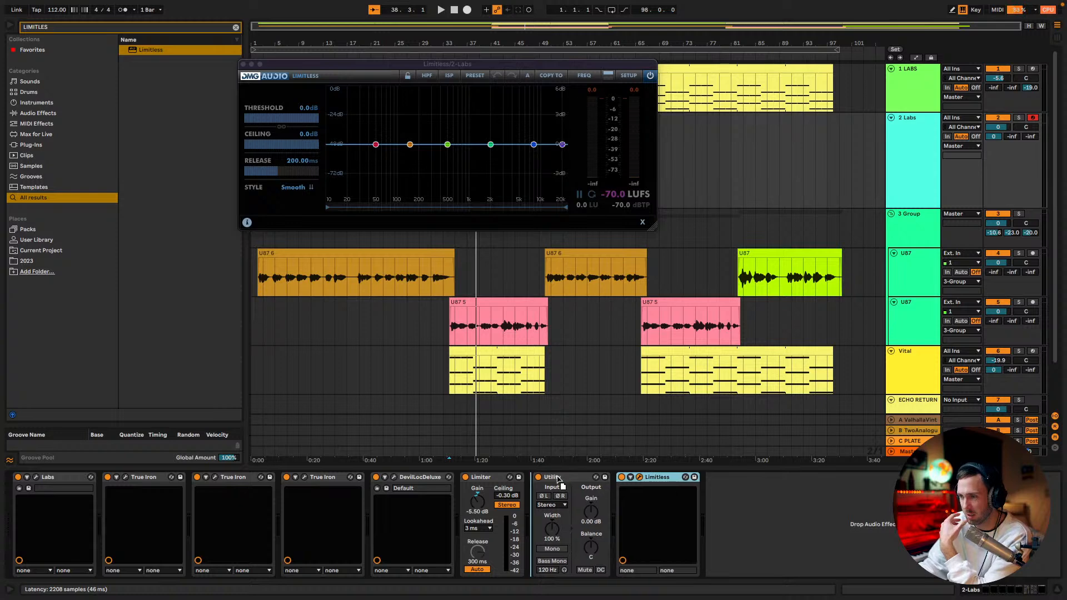
pyautogui.moveTo(560, 481); pyautogui.dragTo(661, 489)
# Set the Limitless threshold to -20.7 dB and the 2 Labs track volume to -18.2 dB during playback
pyautogui.press('space')
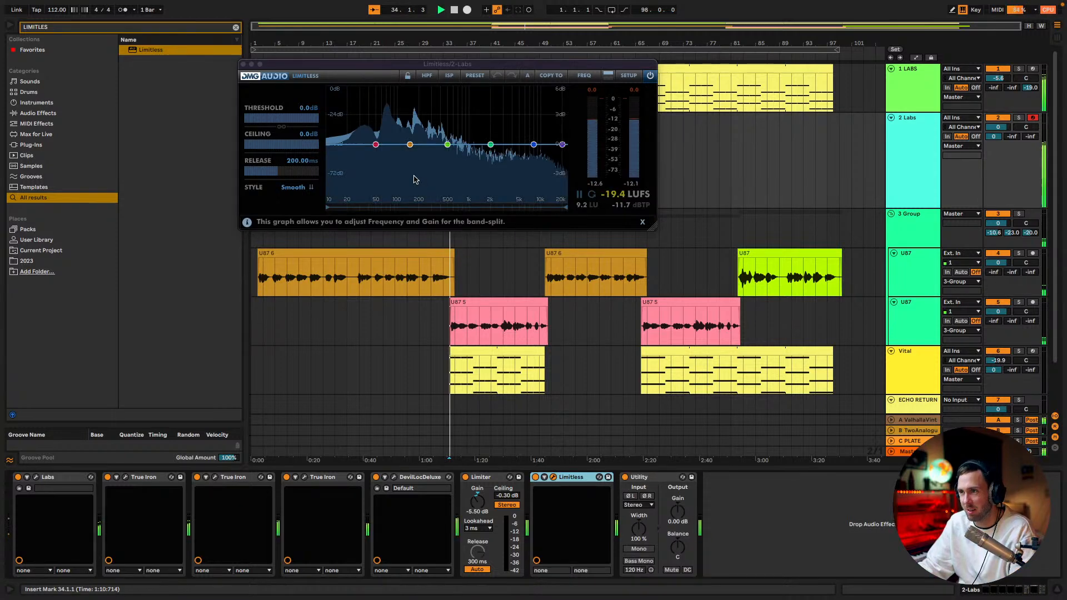
pyautogui.moveTo(303, 118); pyautogui.dragTo(279, 131)
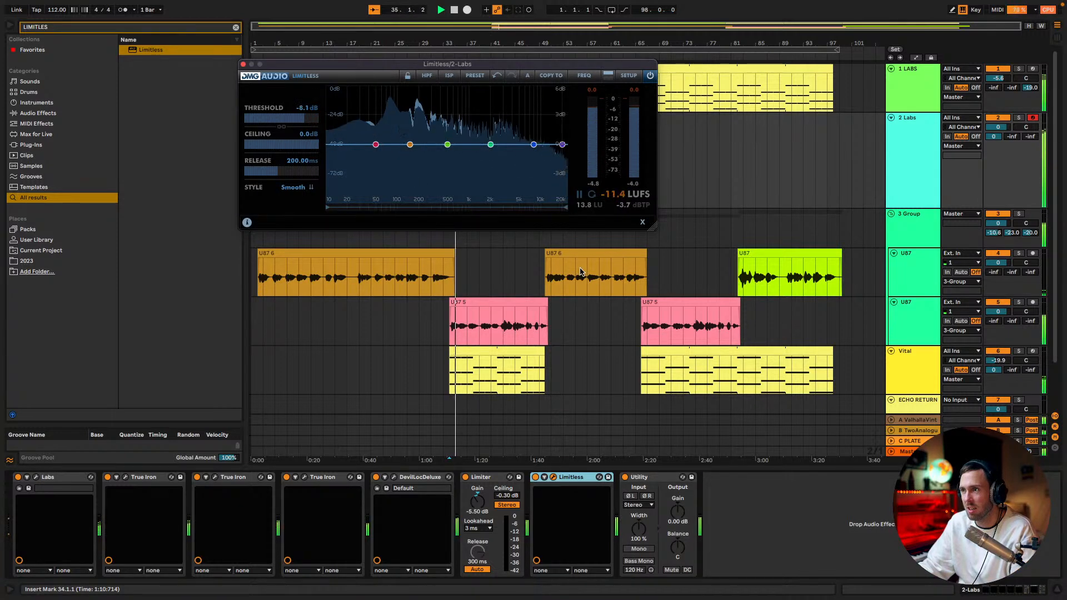
pyautogui.moveTo(998, 127); pyautogui.dragTo(998, 160)
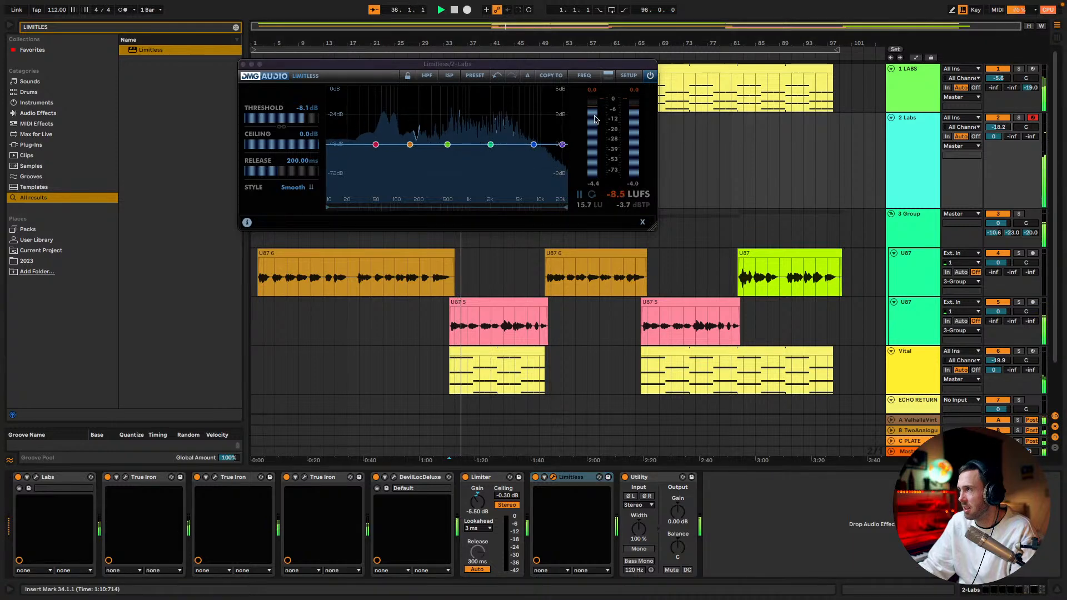
pyautogui.moveTo(276, 119); pyautogui.dragTo(231, 137)
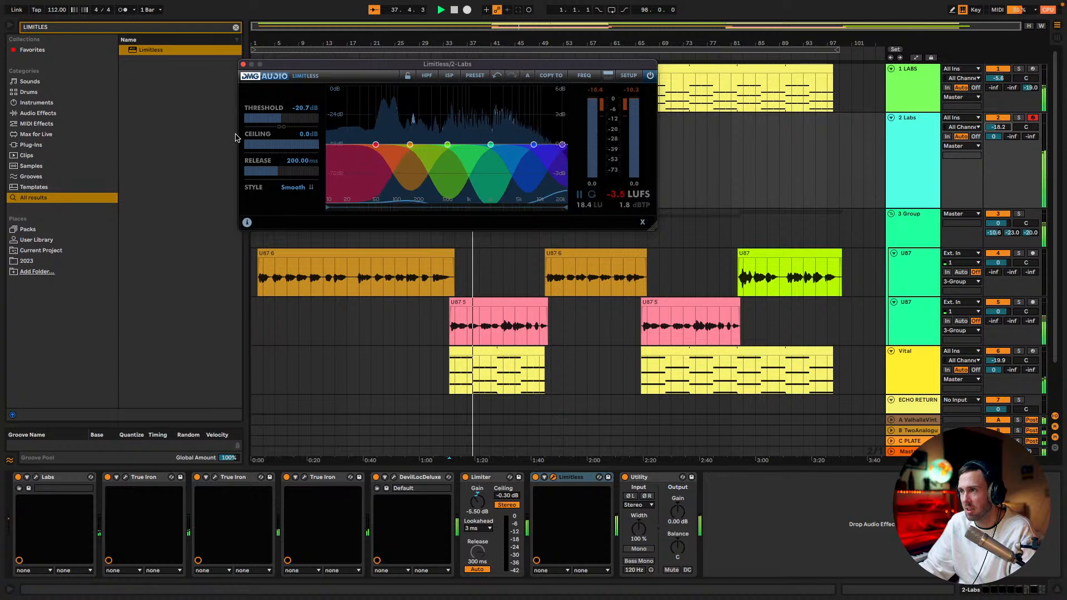
# Delete Limitless from the 2 Labs chain and set the gain to 16 dB in Limiter and -10 dB in Utility
pyautogui.moveTo(478, 510); pyautogui.dragTo(479, 464)
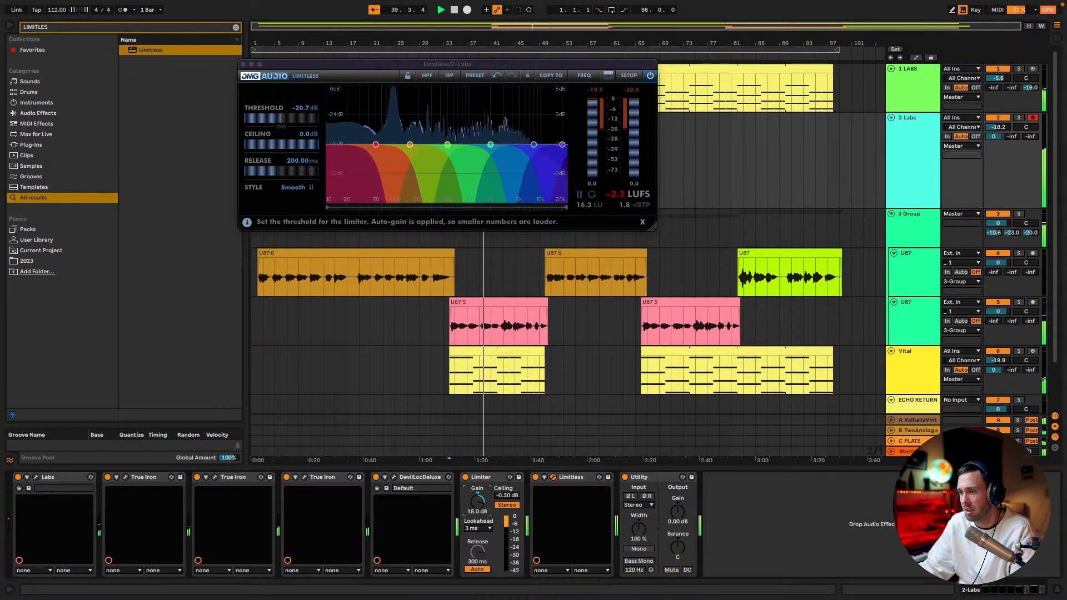
pyautogui.click(571, 477)
pyautogui.press('Delete')
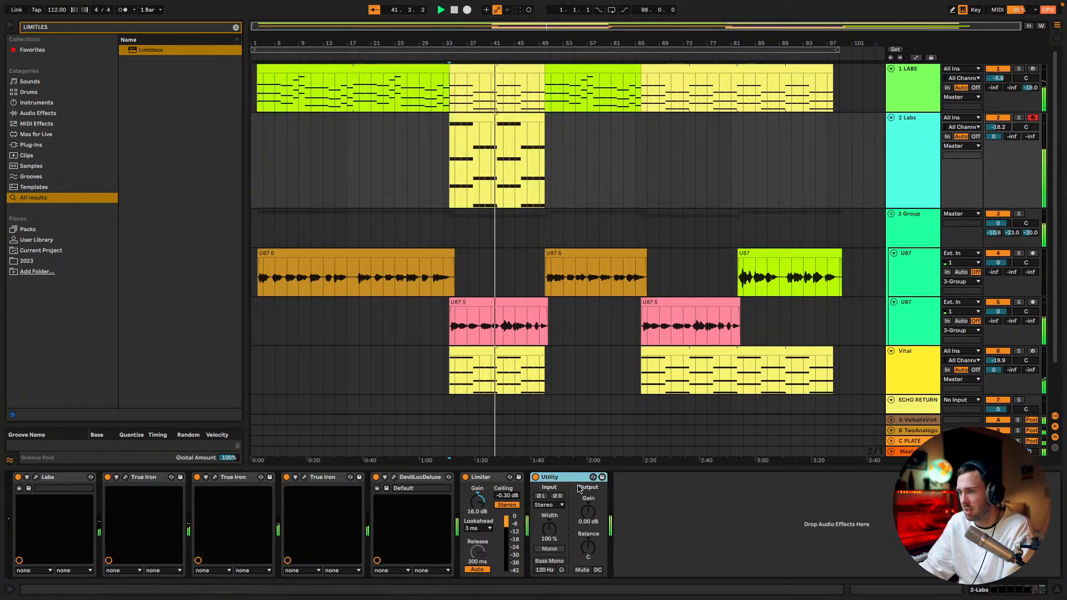
pyautogui.moveTo(588, 511); pyautogui.dragTo(588, 531)
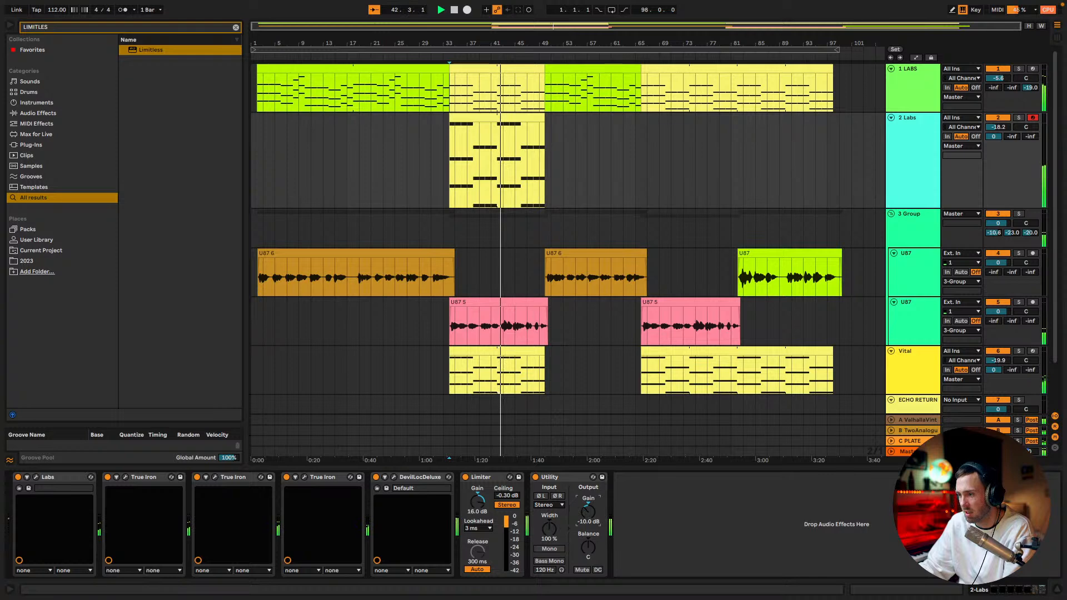
# Insert EQ Eight between Limiter and Utility and enable band 8 as a high cut at 1.44 kHz with a Q of 0.66
pyautogui.hotkey('ctrl', 'f')
pyautogui.write('EQ')
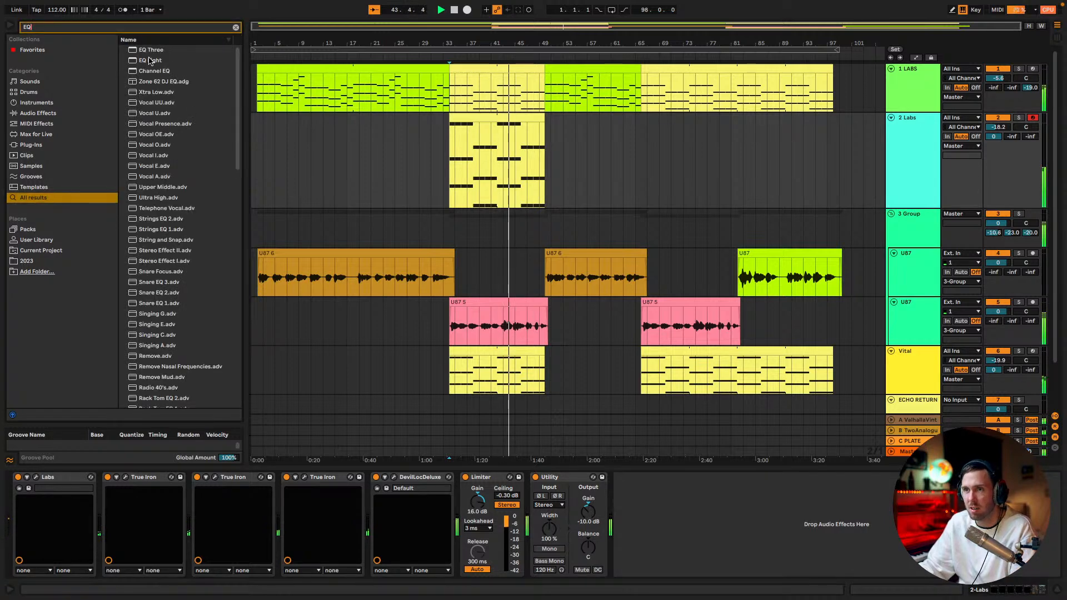
pyautogui.moveTo(150, 60); pyautogui.dragTo(532, 494)
pyautogui.click(752, 572)
pyautogui.moveTo(760, 527); pyautogui.dragTo(723, 527)
pyautogui.moveTo(545, 498); pyautogui.dragTo(544, 504)
# Reset the Utility gain to 0 dB and lower the Limiter gain to 15.2 dB
pyautogui.moveTo(862, 521); pyautogui.dragTo(862, 495)
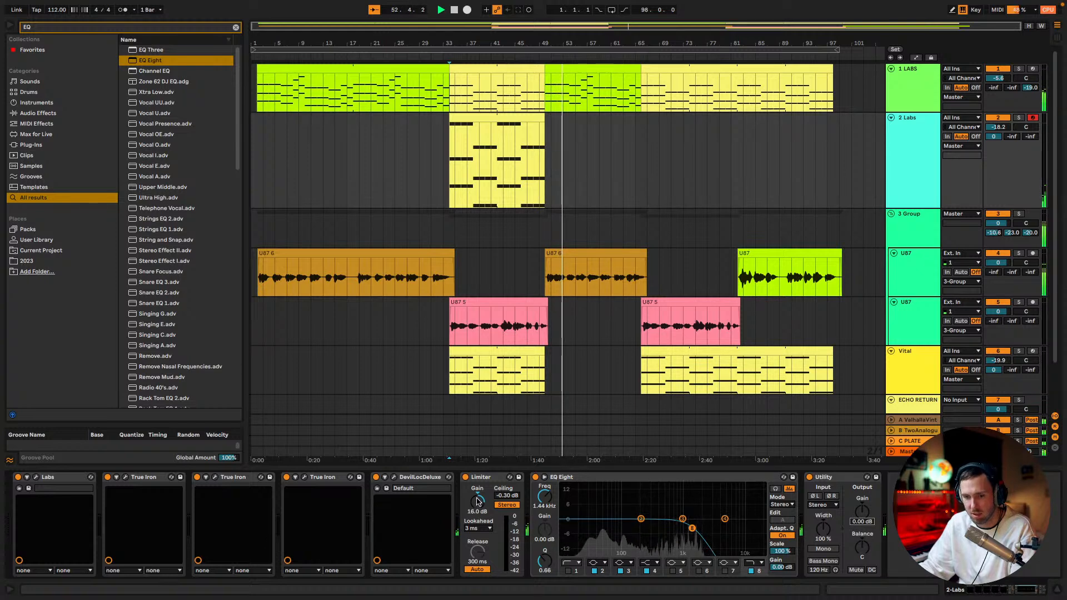
pyautogui.moveTo(479, 502); pyautogui.dragTo(477, 503)
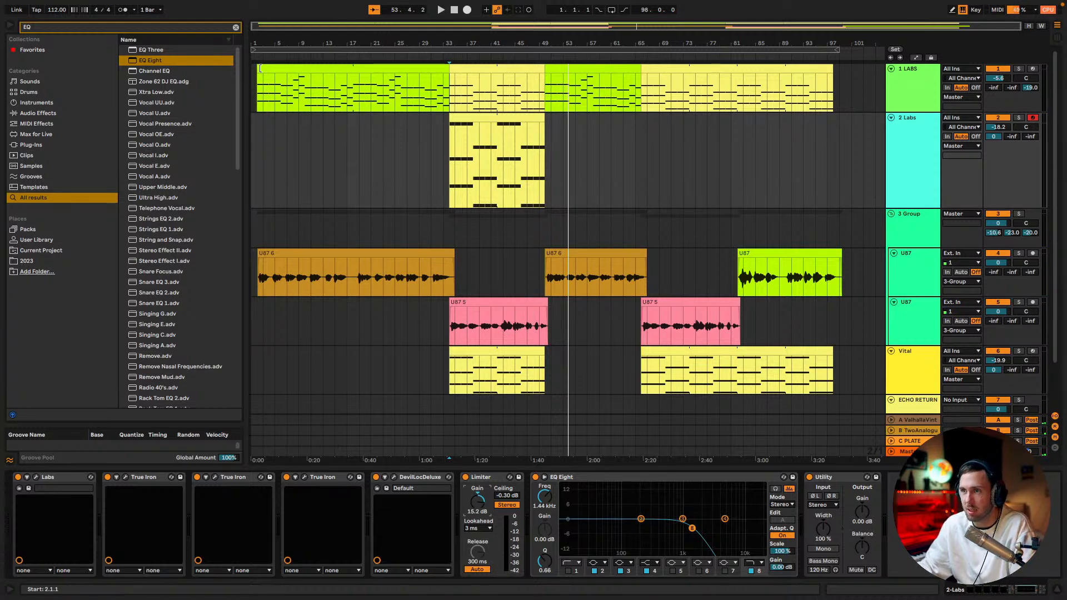
# Play the song from the first LABS clip and load another Labs instrument onto a new track below ECHO RETURN
pyautogui.click(281, 103)
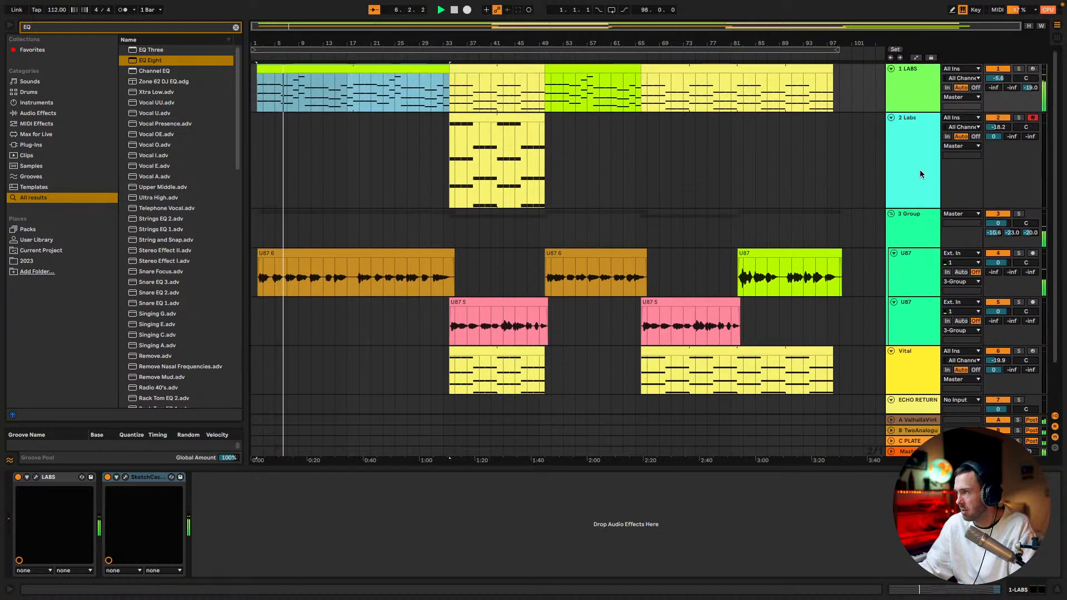
pyautogui.click(919, 174)
pyautogui.scroll(-2, 439, 76)
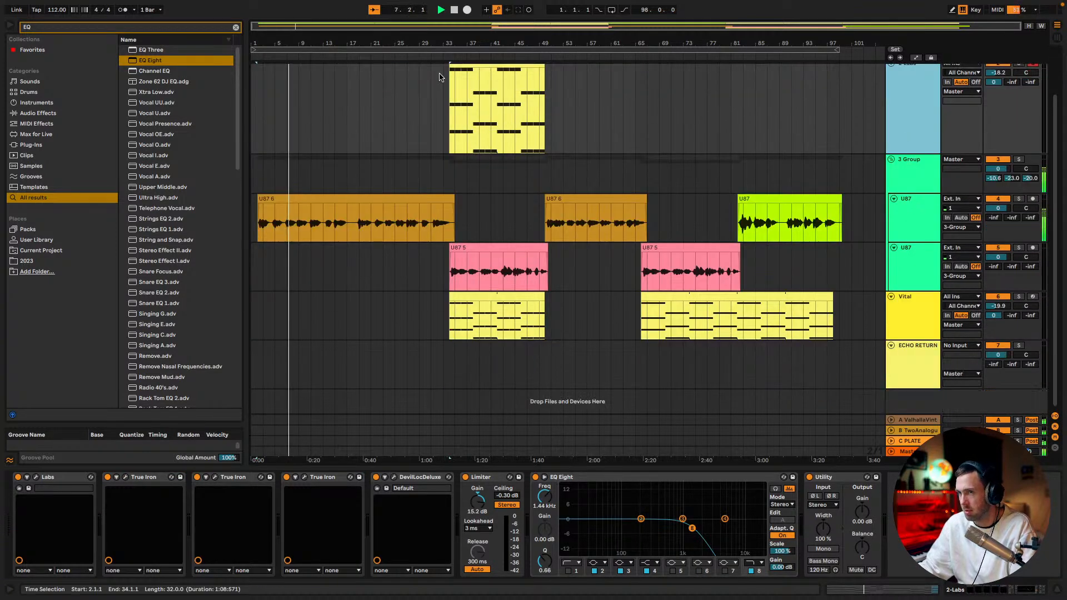
pyautogui.hotkey('ctrl', 'f')
pyautogui.write('LABS')
pyautogui.scroll(-5, 178, 72)
pyautogui.moveTo(146, 402); pyautogui.dragTo(915, 394)
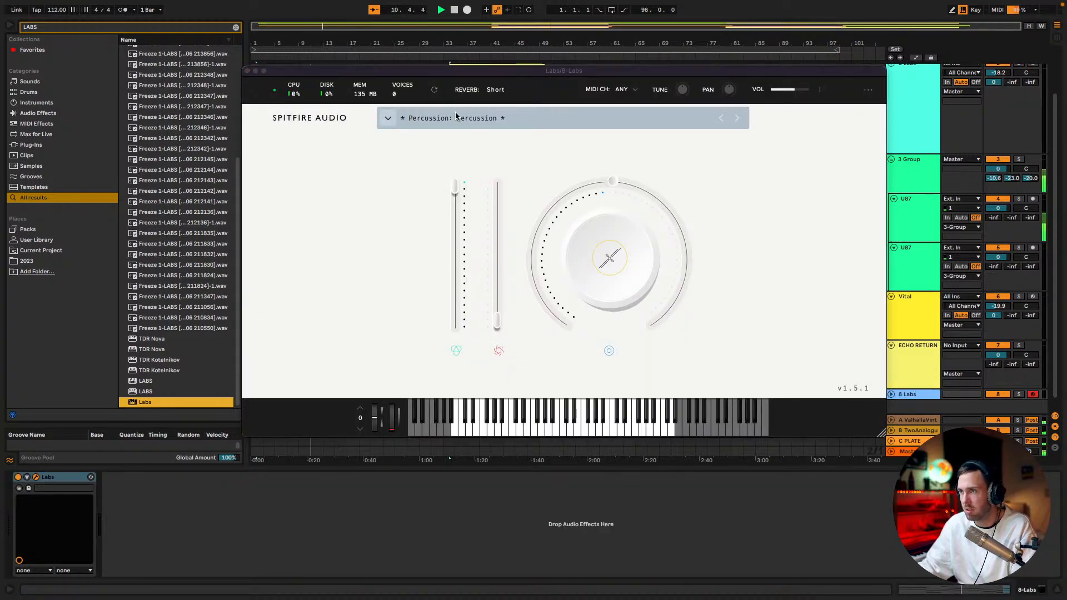
# Browse the Keys presets in the new Labs instrument's preset library and clear the category filter
pyautogui.click(479, 117)
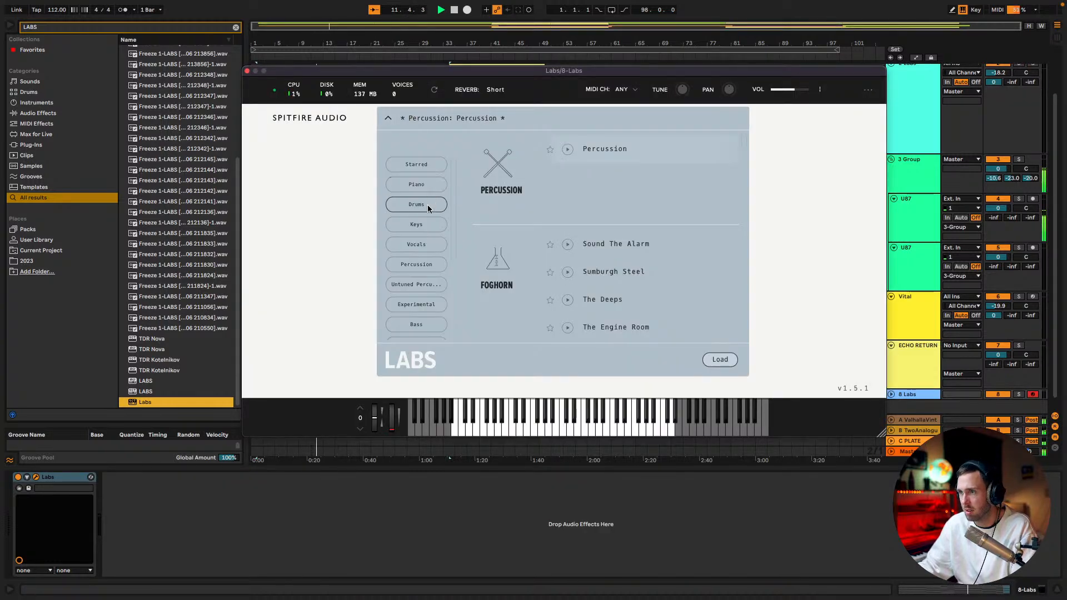
pyautogui.click(428, 228)
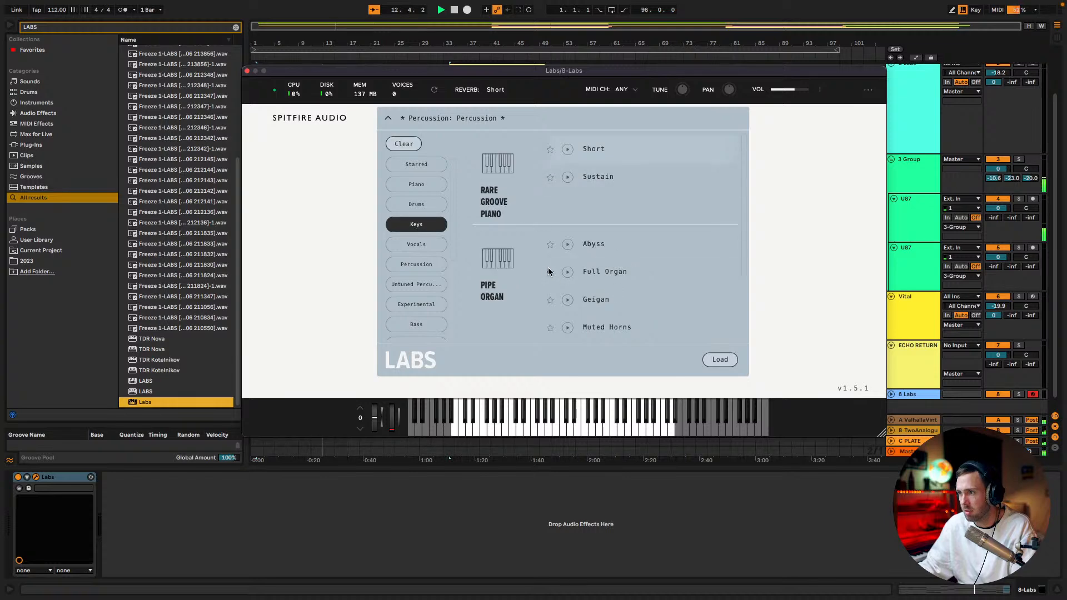
pyautogui.scroll(-3, 549, 274)
pyautogui.scroll(3, 548, 273)
pyautogui.scroll(-1, 544, 273)
pyautogui.scroll(-3, 545, 272)
pyautogui.scroll(4, 543, 271)
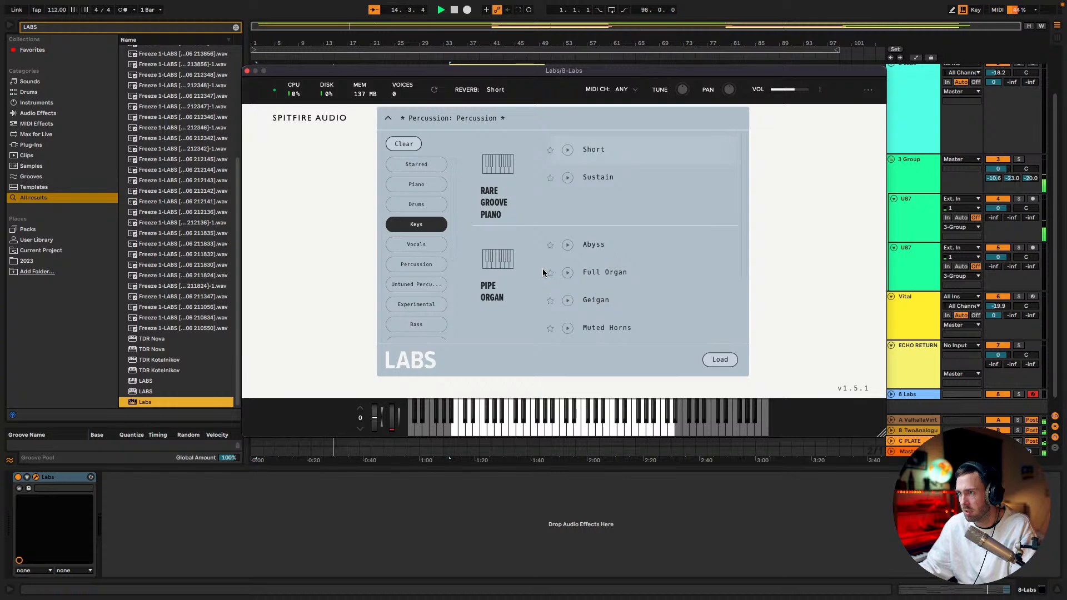
pyautogui.scroll(-2, 543, 272)
pyautogui.click(421, 224)
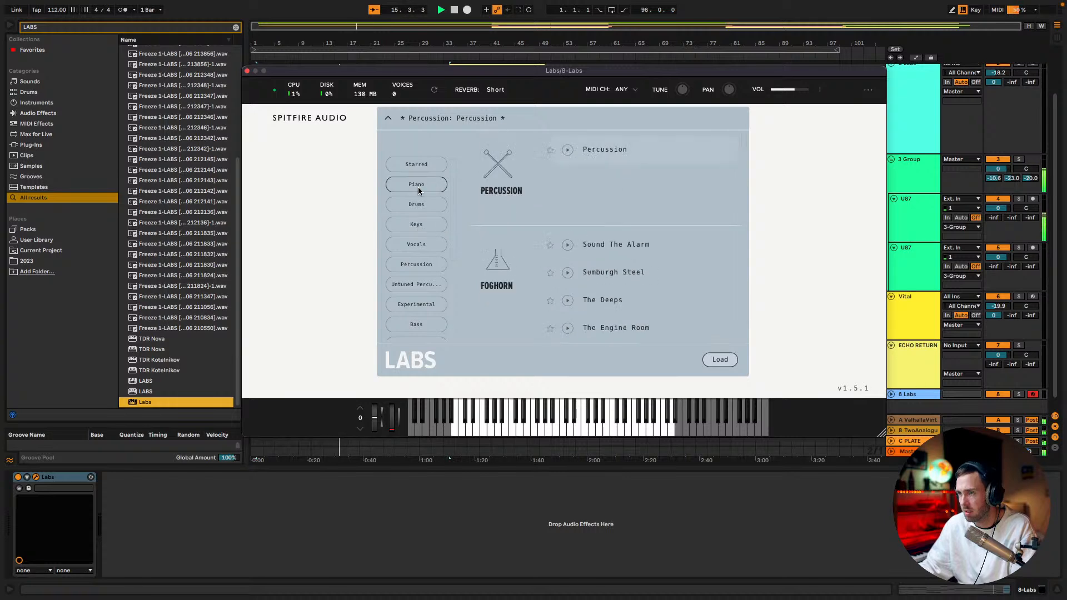
# Load the Soft Piano preset from the Piano category into the new Labs instrument and close its window
pyautogui.click(416, 184)
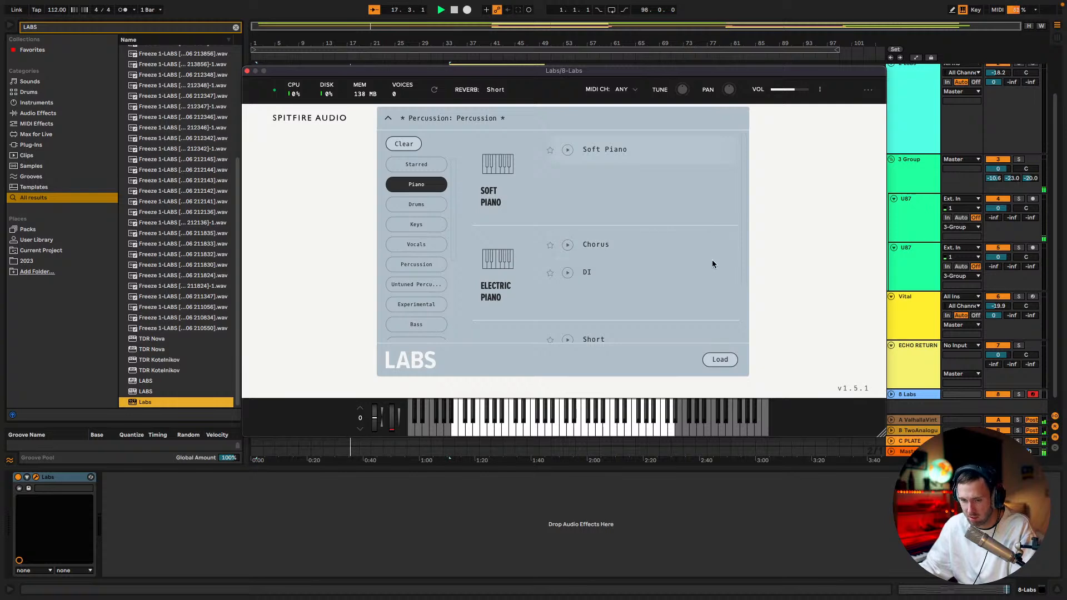
pyautogui.click(720, 359)
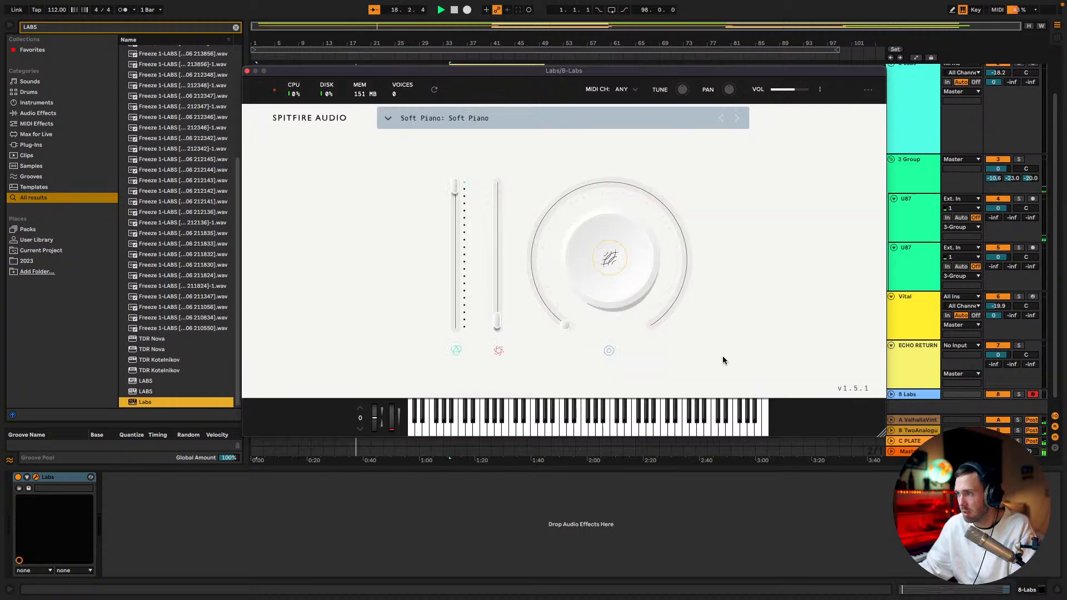
pyautogui.click(247, 71)
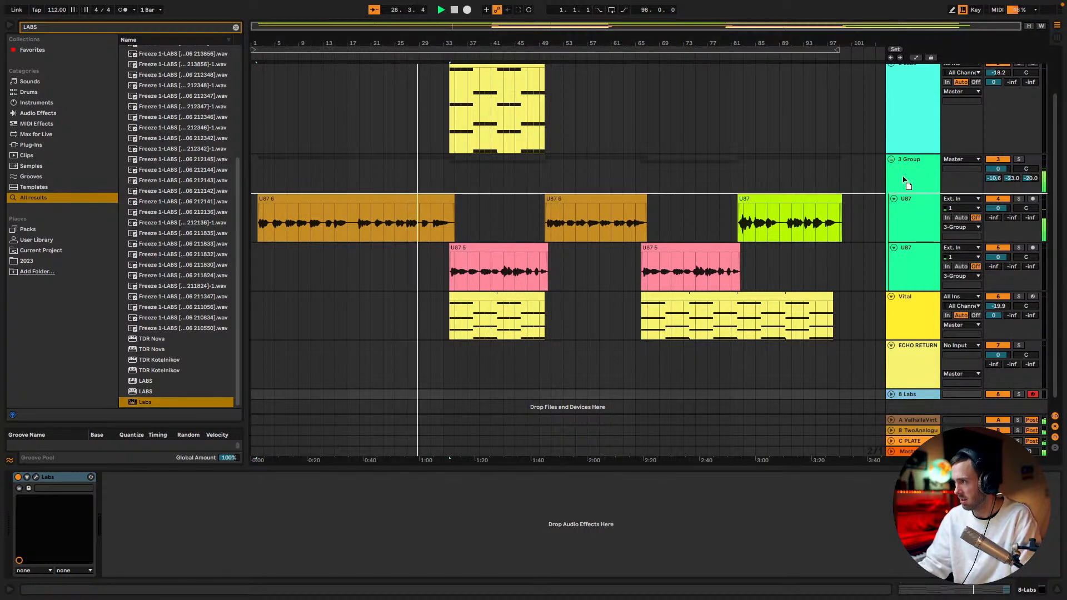
# Move the new Labs track directly above the vocal group and copy the 2 Labs clip onto it
pyautogui.moveTo(907, 159); pyautogui.dragTo(909, 161)
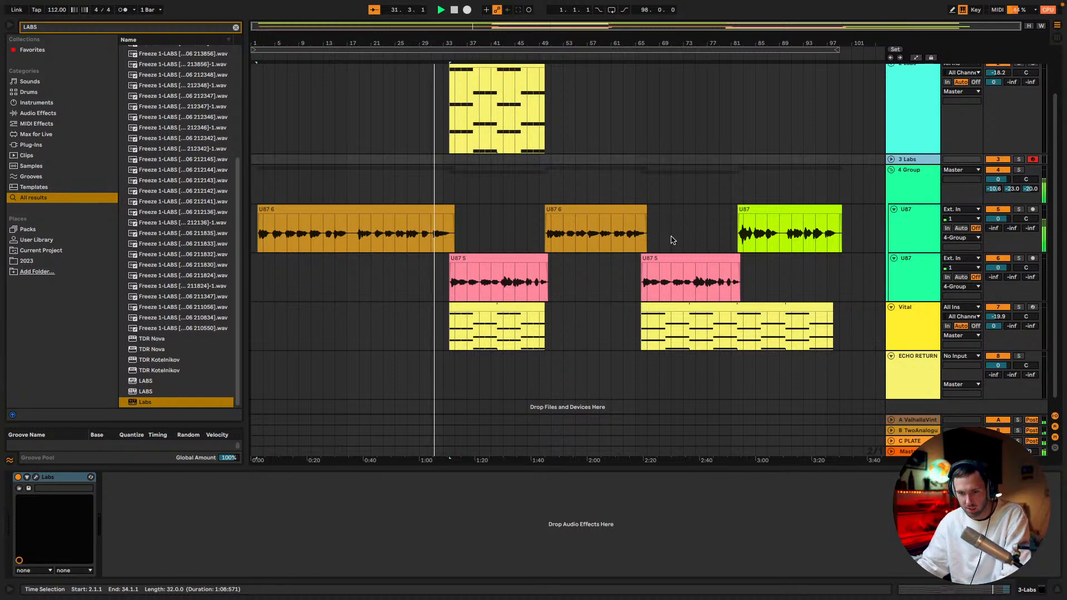
pyautogui.scroll(3, 565, 248)
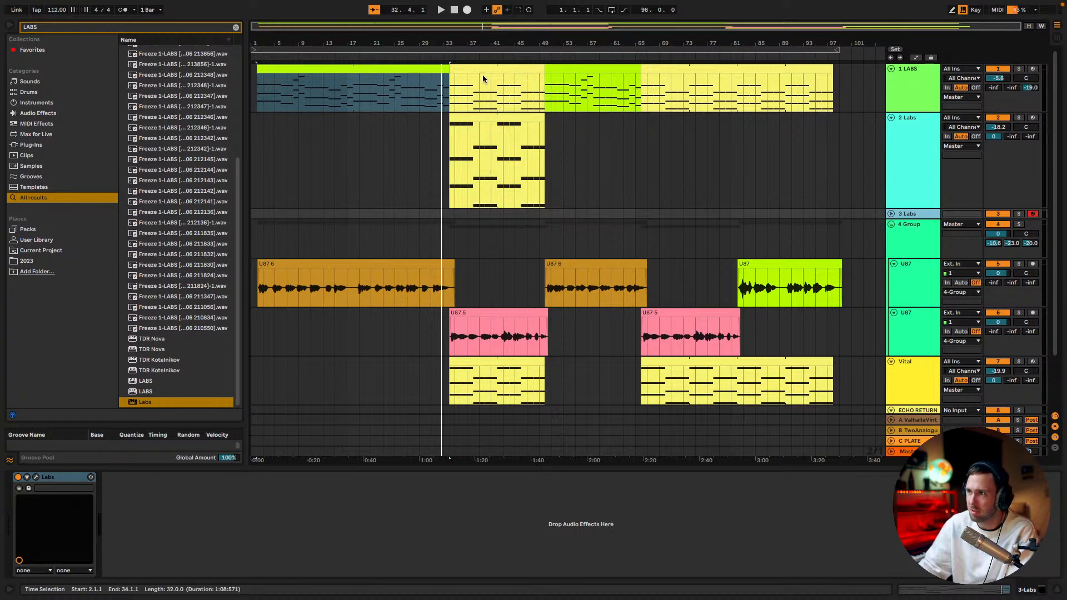
pyautogui.moveTo(478, 197); pyautogui.dragTo(481, 215)
# Play the copied section, lower the 2 Labs track volume to -27.8 dB and solo the 3 Labs track
pyautogui.press('space')
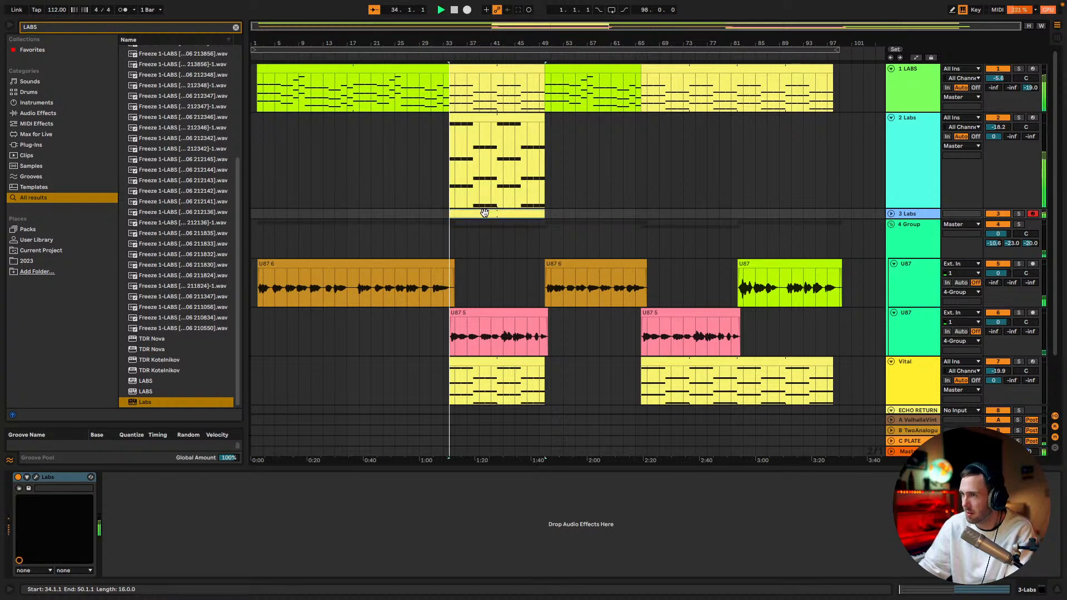
pyautogui.moveTo(998, 126); pyautogui.dragTo(998, 153)
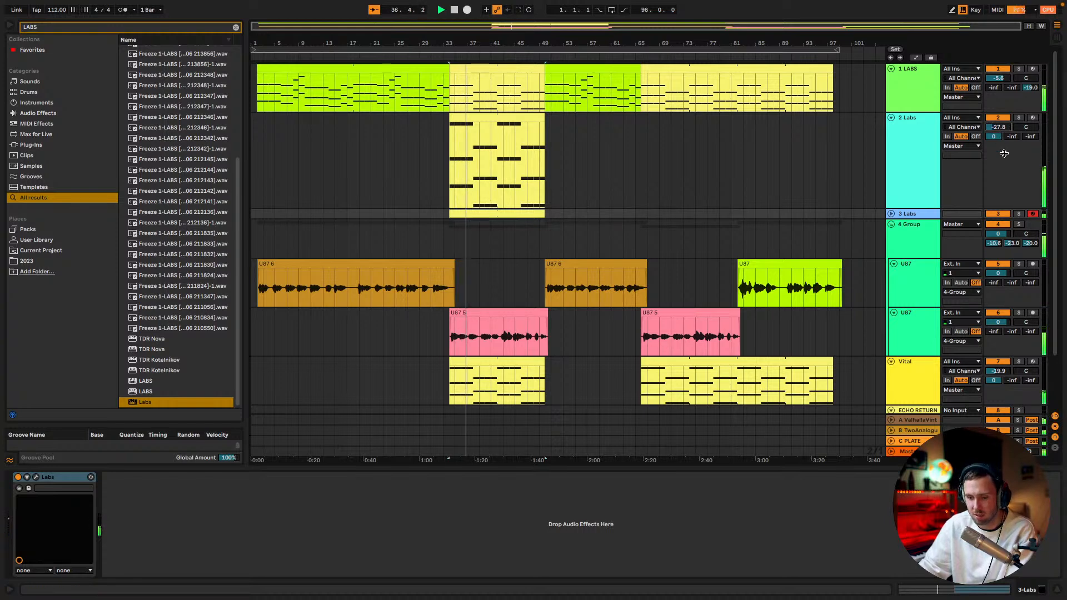
pyautogui.click(1018, 213)
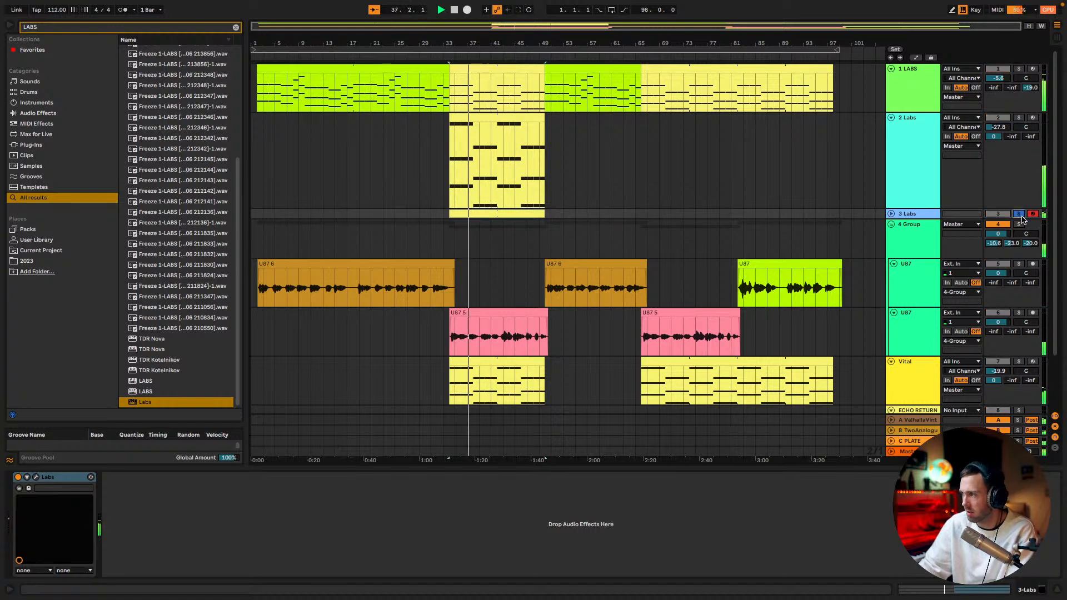
# Open the copied clip on 3 Labs in an enlarged note editor and delete all of its notes
pyautogui.doubleClick(491, 213)
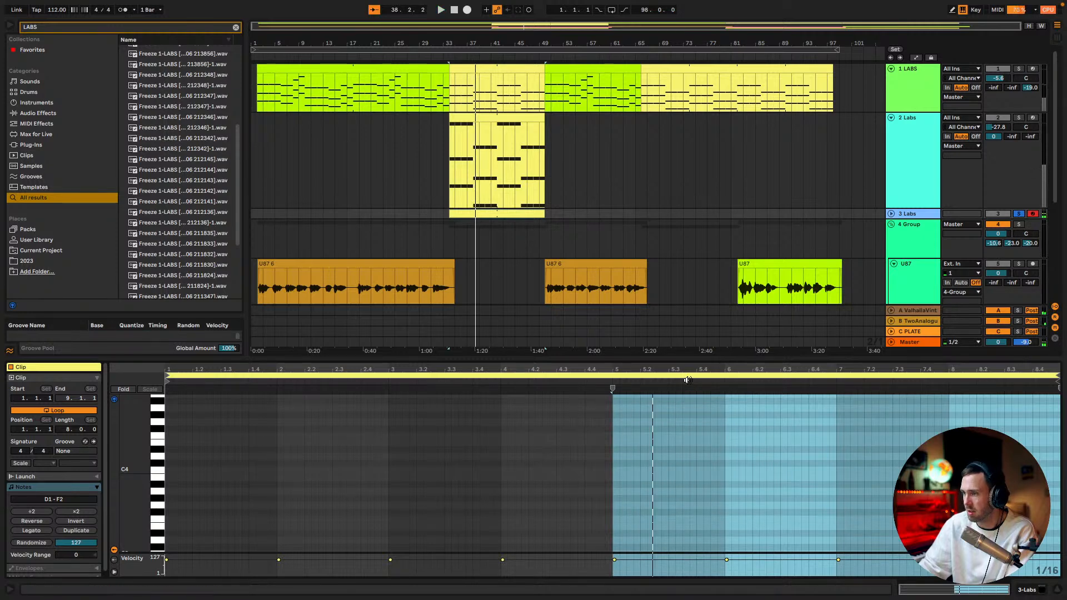
pyautogui.moveTo(684, 361); pyautogui.dragTo(673, 257)
pyautogui.scroll(-5, 663, 389)
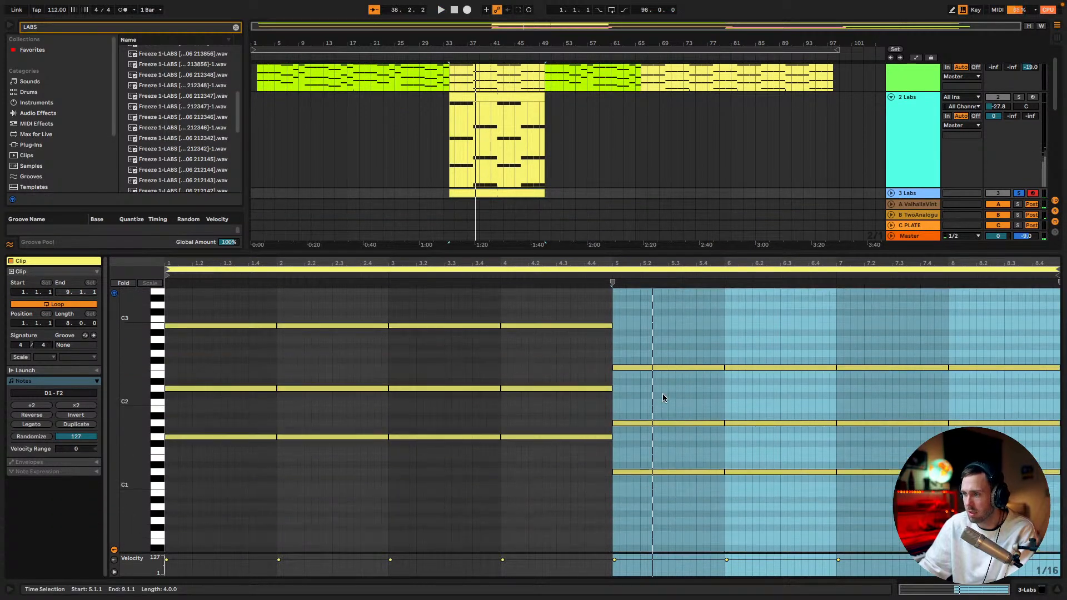
pyautogui.moveTo(669, 493); pyautogui.dragTo(1000, 279)
pyautogui.press('Delete')
pyautogui.moveTo(620, 481); pyautogui.dragTo(167, 303)
pyautogui.press('Delete')
# Add a one-bar note at the start of the 3 Labs clip and transpose it to D2
pyautogui.click(159, 348)
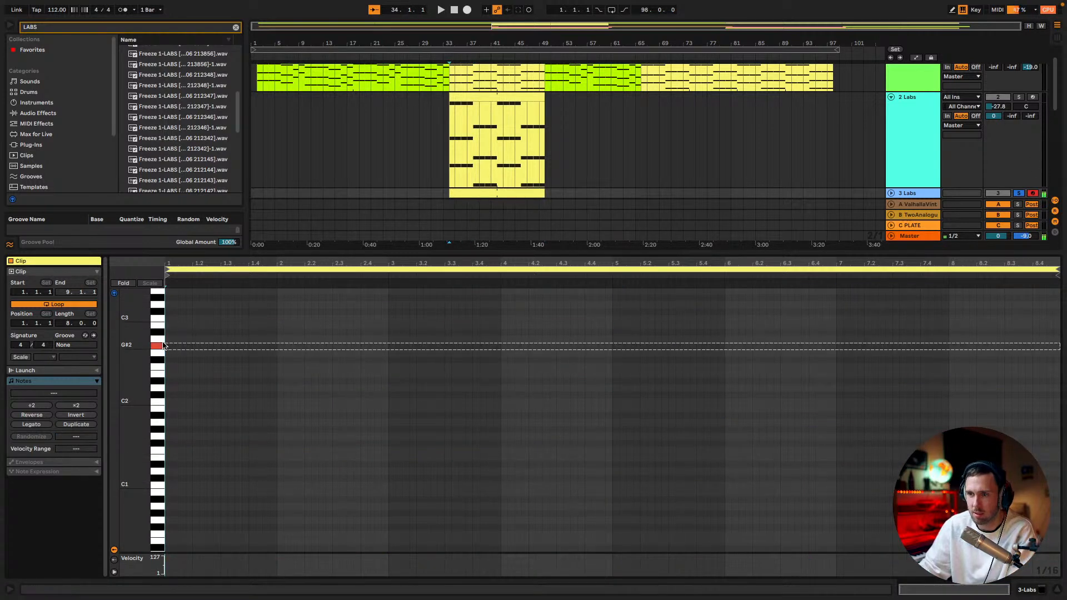
pyautogui.click(171, 358)
pyautogui.doubleClick(170, 355)
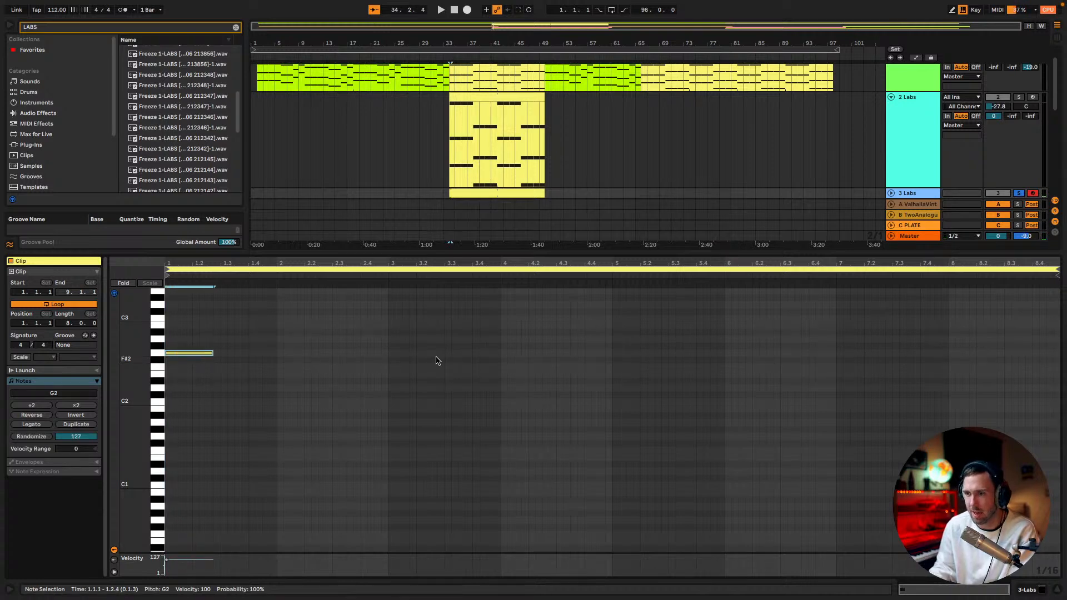
pyautogui.hotkey('shift', 'Right')
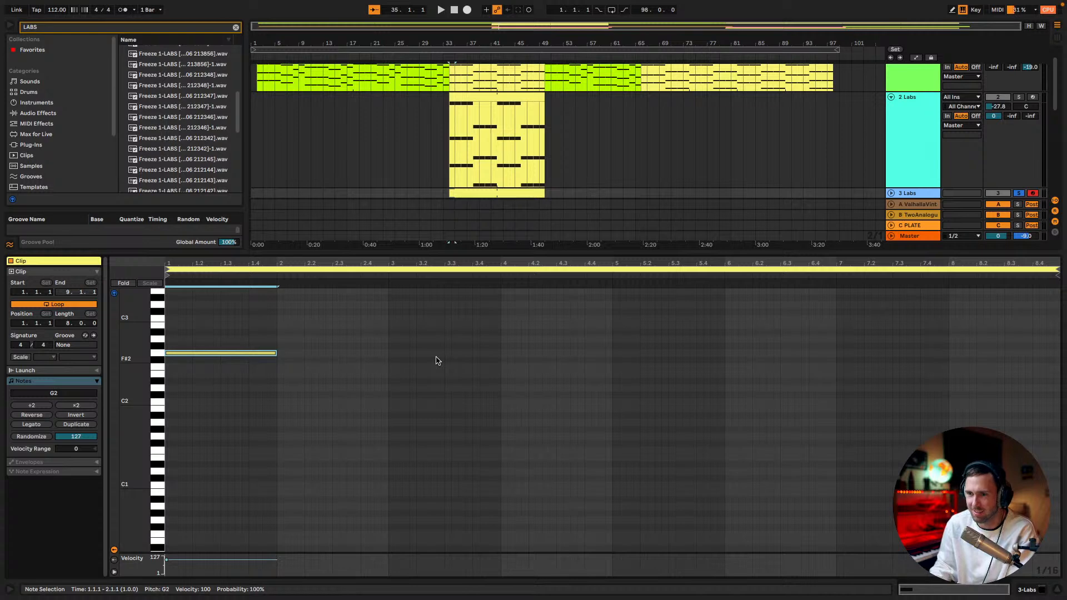
pyautogui.press('Down')
pyautogui.press('Down')
pyautogui.press('Down')
pyautogui.press('Down')
pyautogui.press('Down')
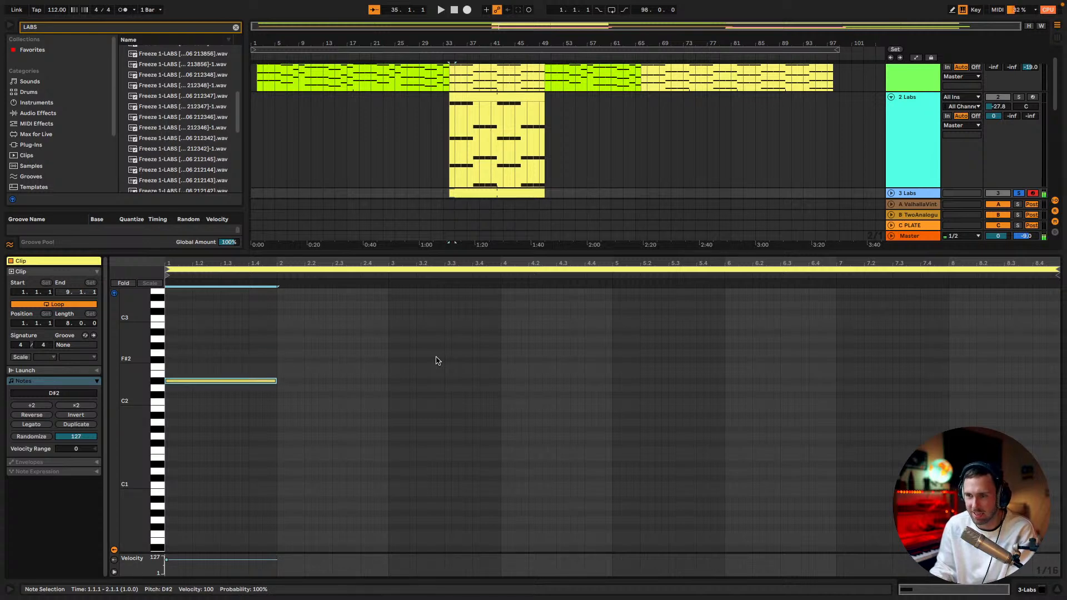
pyautogui.press('Down')
pyautogui.press('Down')
pyautogui.press('Up')
pyautogui.press('Up')
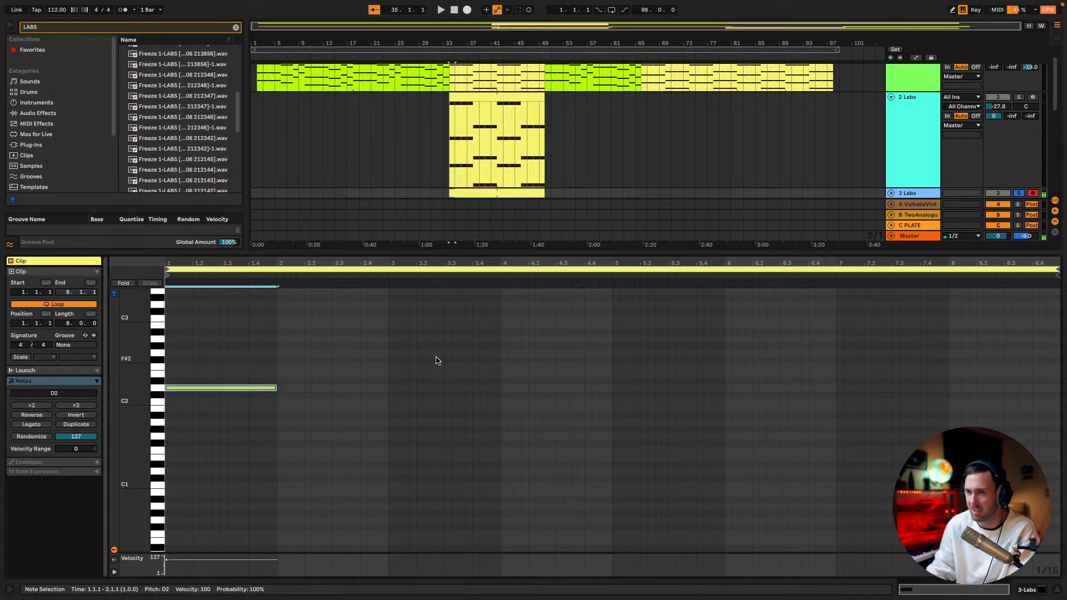
# Solo the 1 LABS track together with 3 Labs and play the section from the clip's start
pyautogui.scroll(-2, 524, 145)
pyautogui.moveTo(554, 250); pyautogui.dragTo(555, 291)
pyautogui.press('space')
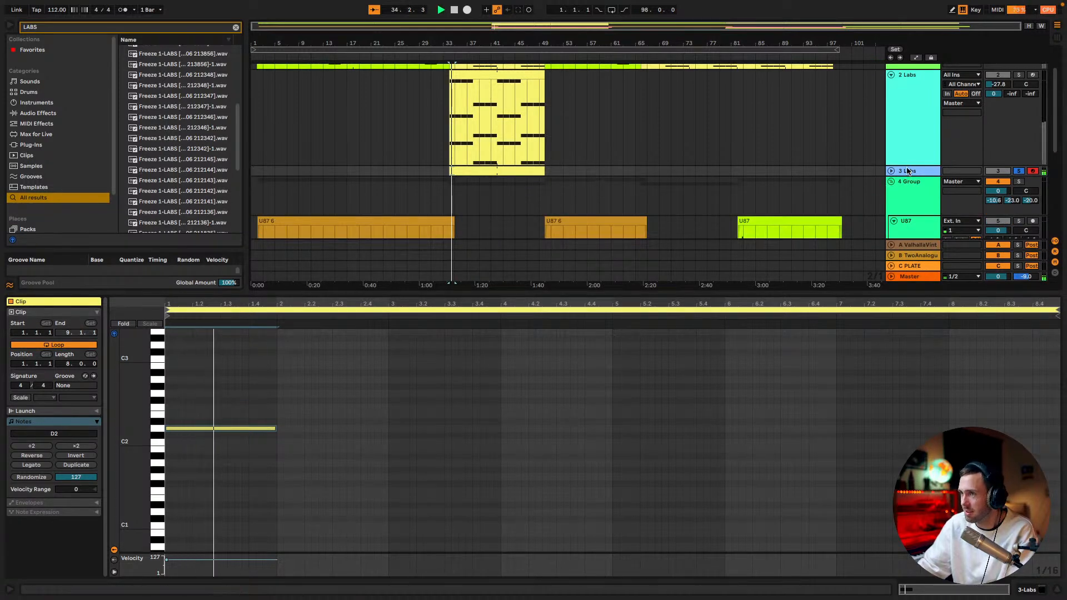
pyautogui.scroll(4, 1010, 106)
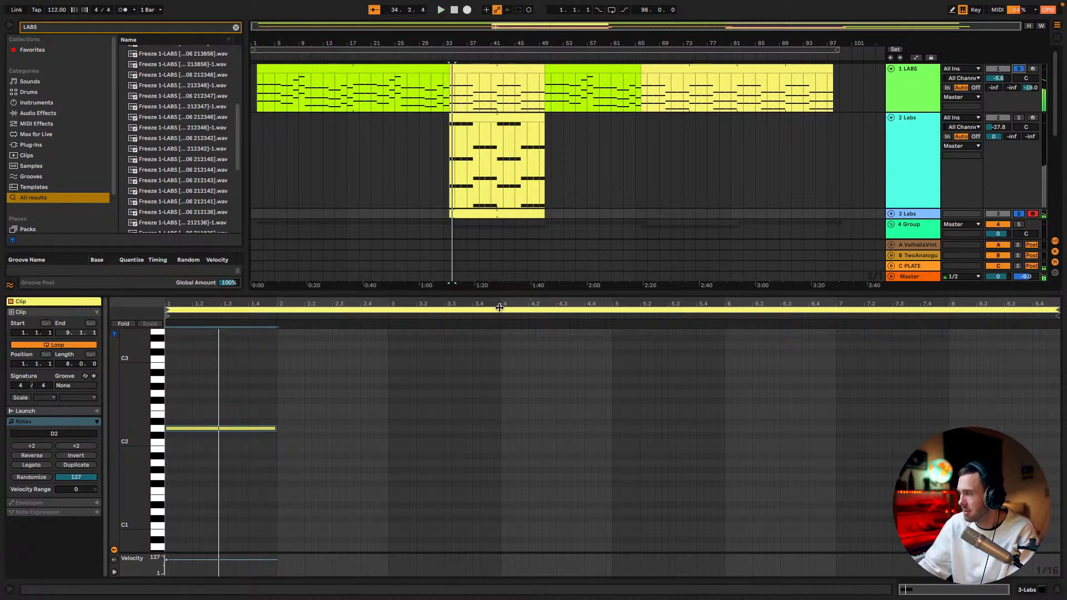
pyautogui.press('space')
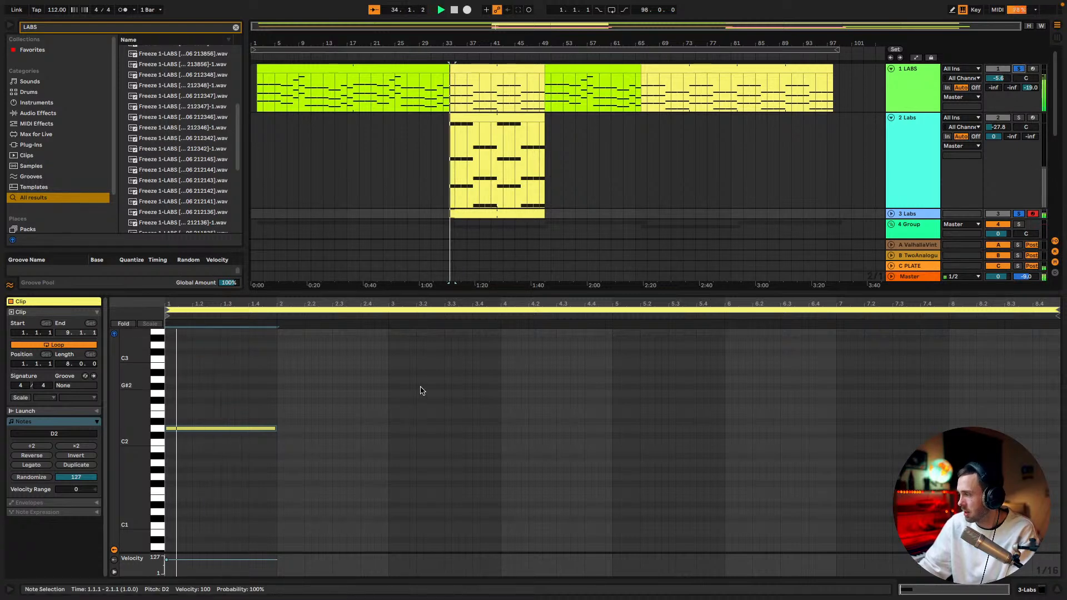
# Move the D2 note so it starts at 1.3.1 and play the section to check its timing
pyautogui.moveTo(214, 433); pyautogui.dragTo(269, 436)
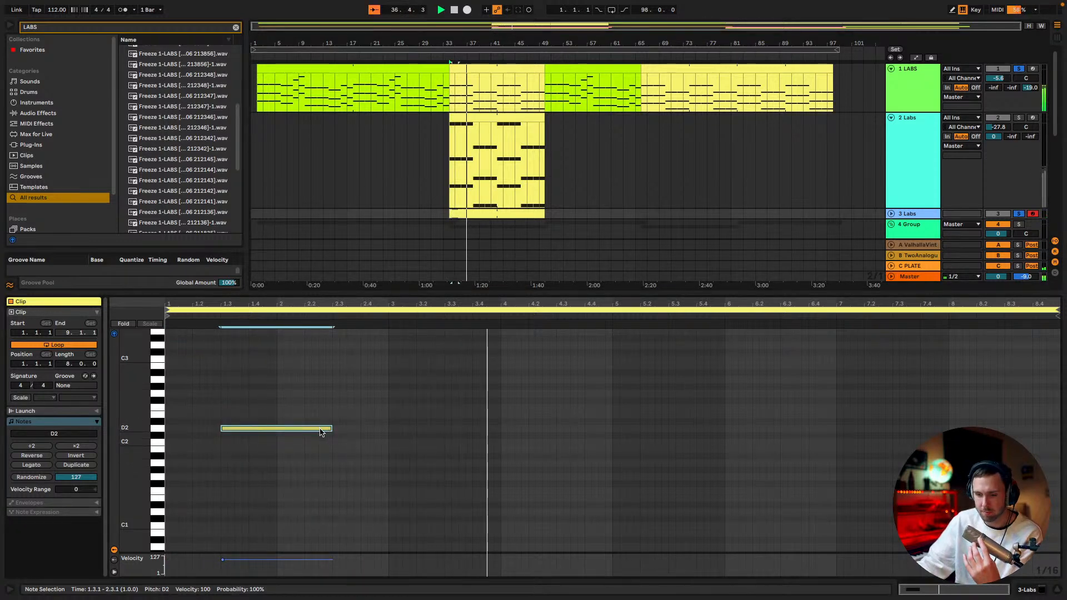
pyautogui.click(344, 492)
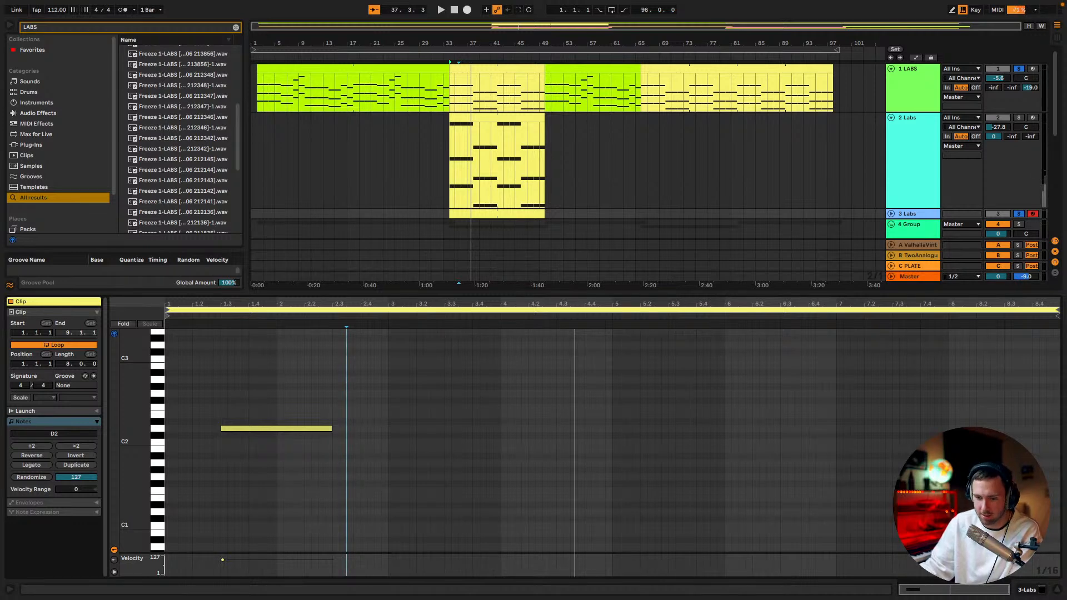
pyautogui.press('space')
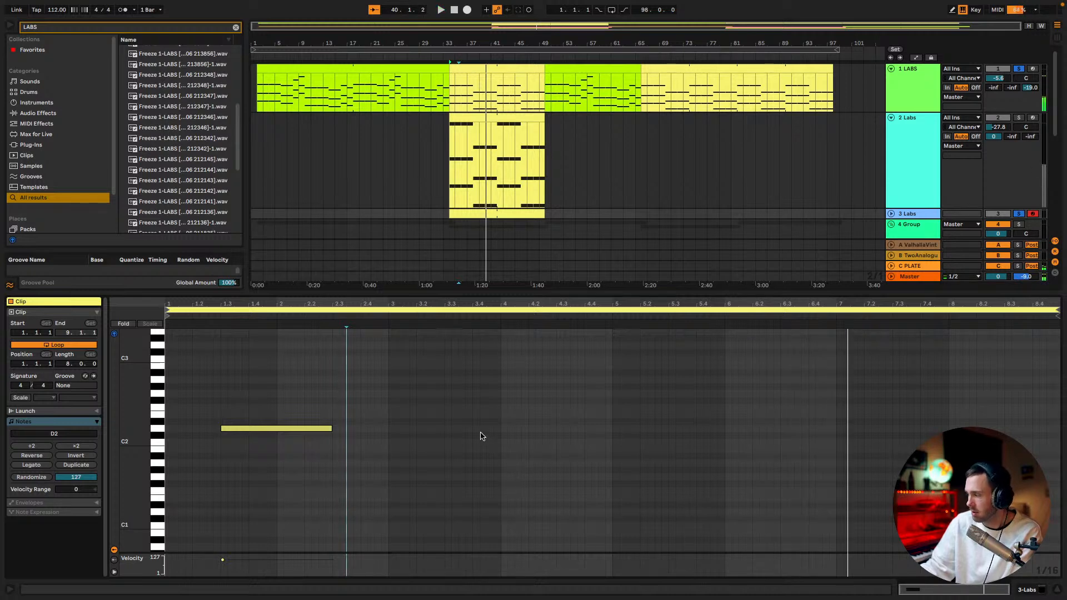
pyautogui.press('space')
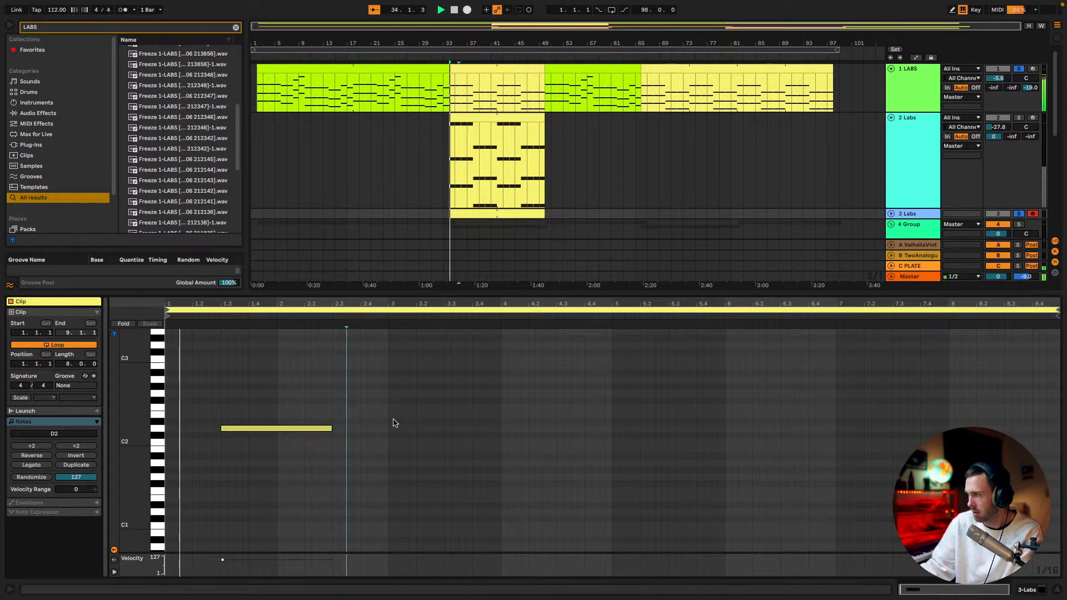
# Shorten the D2 note to one beat and add a duplicate at E2 on 1.4.1
pyautogui.click(330, 428)
pyautogui.moveTo(330, 428); pyautogui.dragTo(248, 428)
pyautogui.hotkey('ctrl', 'd')
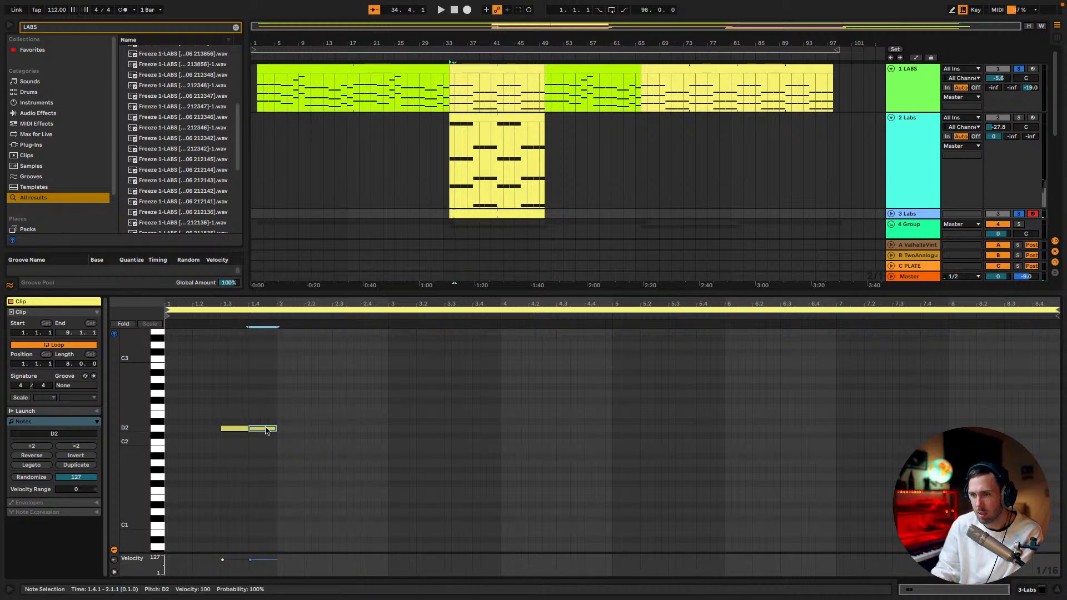
pyautogui.press('Up')
pyautogui.press('Up')
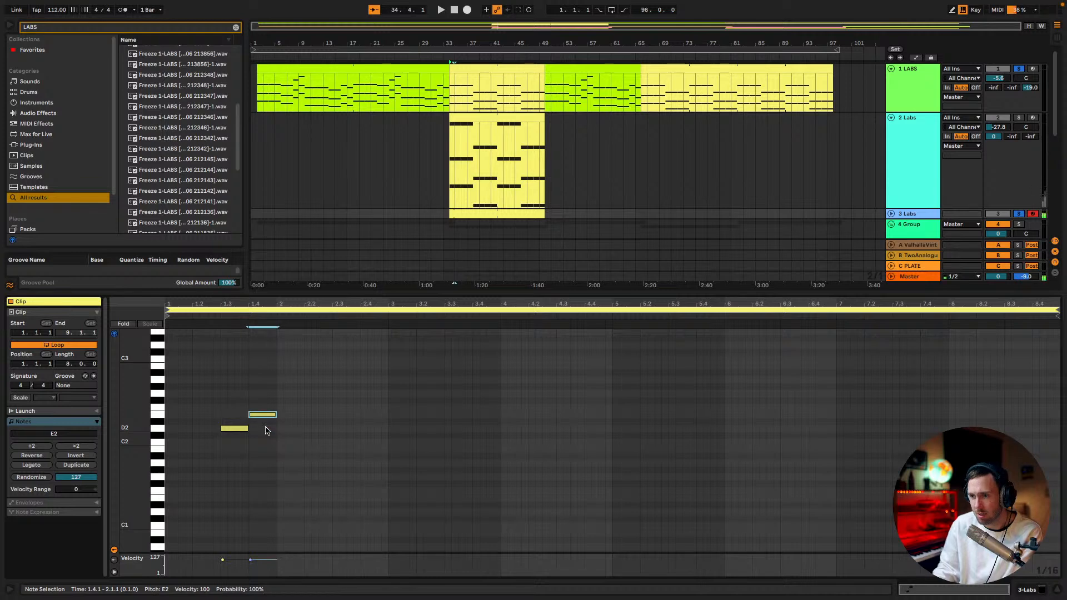
# Continue the rising melody with duplicated one-beat notes at F2, G2 and B2, and play it
pyautogui.hotkey('ctrl', 'd')
pyautogui.press('Up')
pyautogui.hotkey('ctrl', 'd')
pyautogui.press('Up')
pyautogui.press('Up')
pyautogui.hotkey('ctrl', 'd')
pyautogui.press('Up')
pyautogui.press('Up')
pyautogui.press('Up')
pyautogui.press('Up')
pyautogui.press('space')
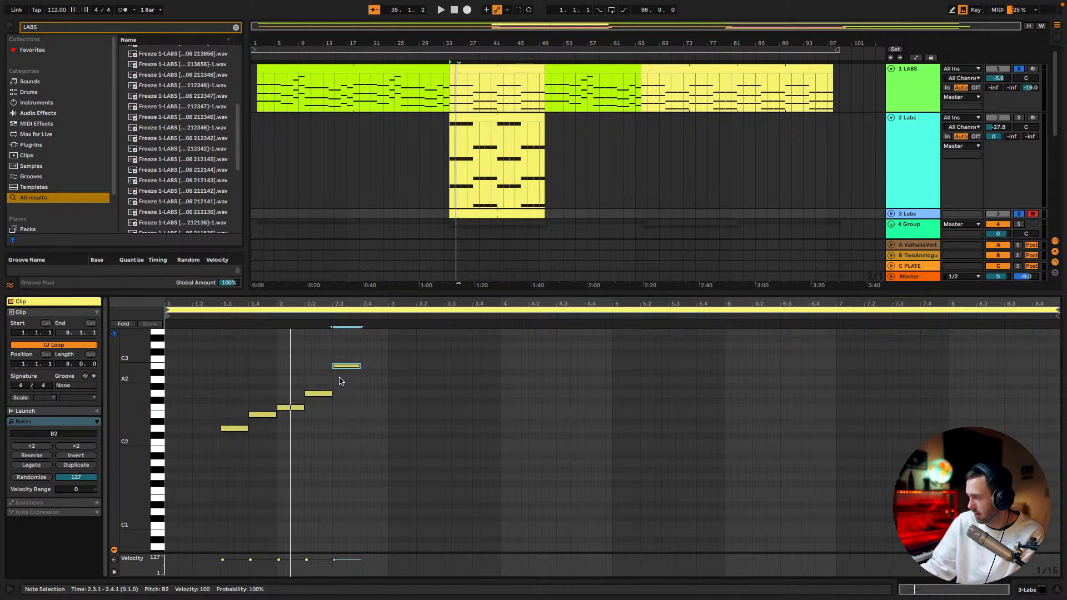
# Add descending one-beat notes at A2 and G2 after the B2 note and listen to the phrase
pyautogui.press('space')
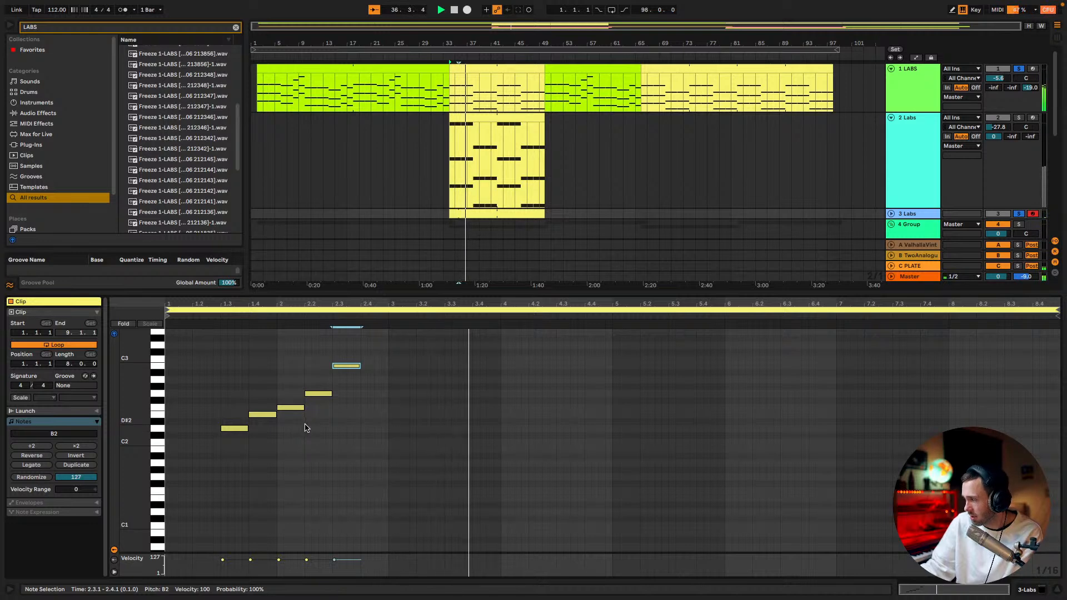
pyautogui.moveTo(350, 371); pyautogui.dragTo(405, 396)
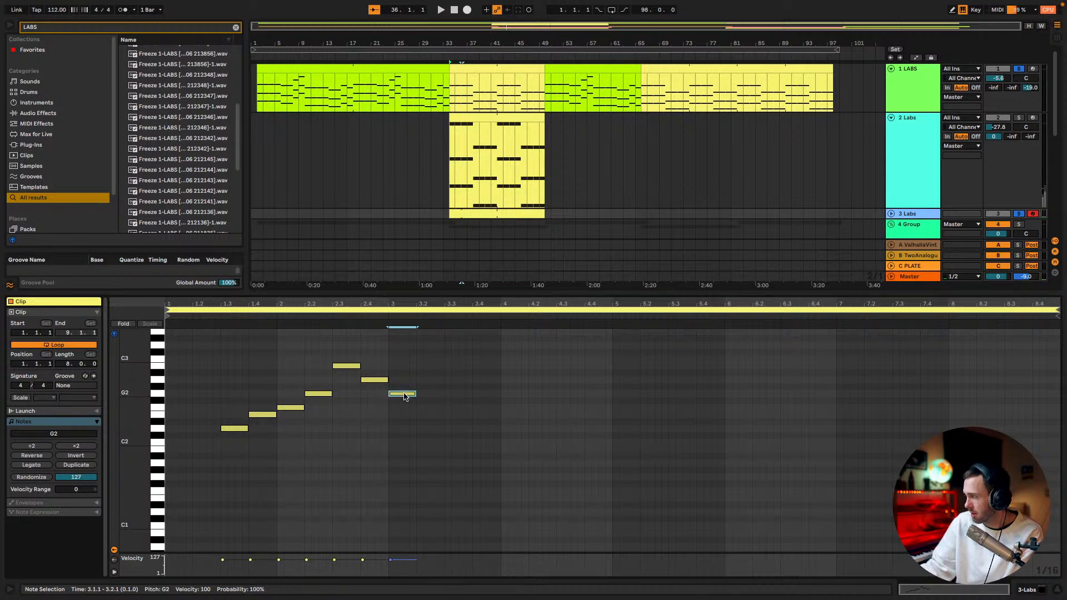
pyautogui.press('space')
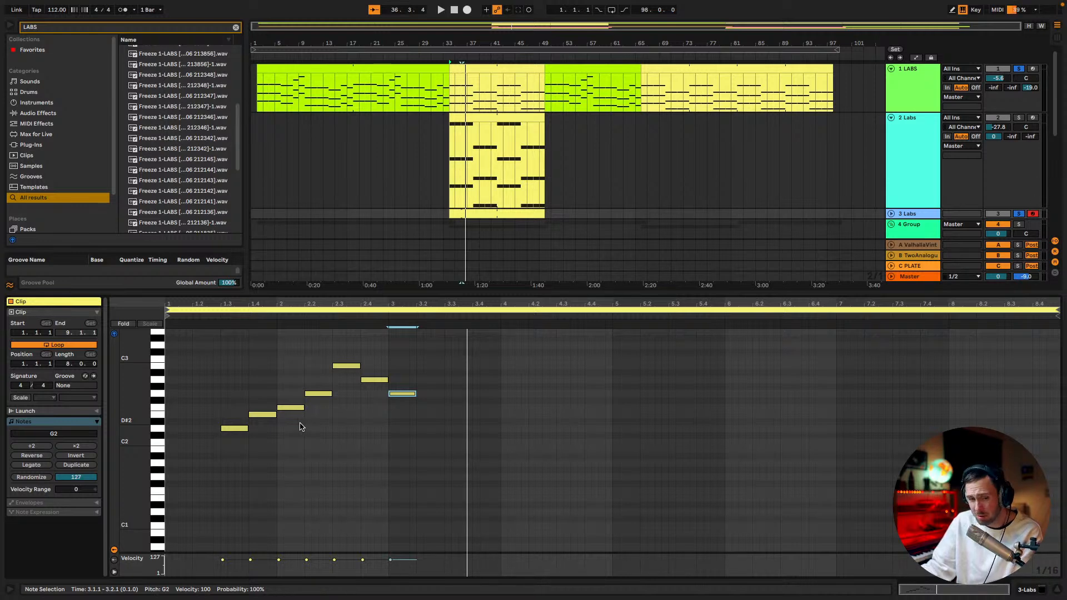
# Shorten the D2 note to an eighth starting at 1.2.3 and follow it with eighth-note duplicates at E2, F2, G2 and B2
pyautogui.moveTo(236, 429); pyautogui.dragTo(222, 428)
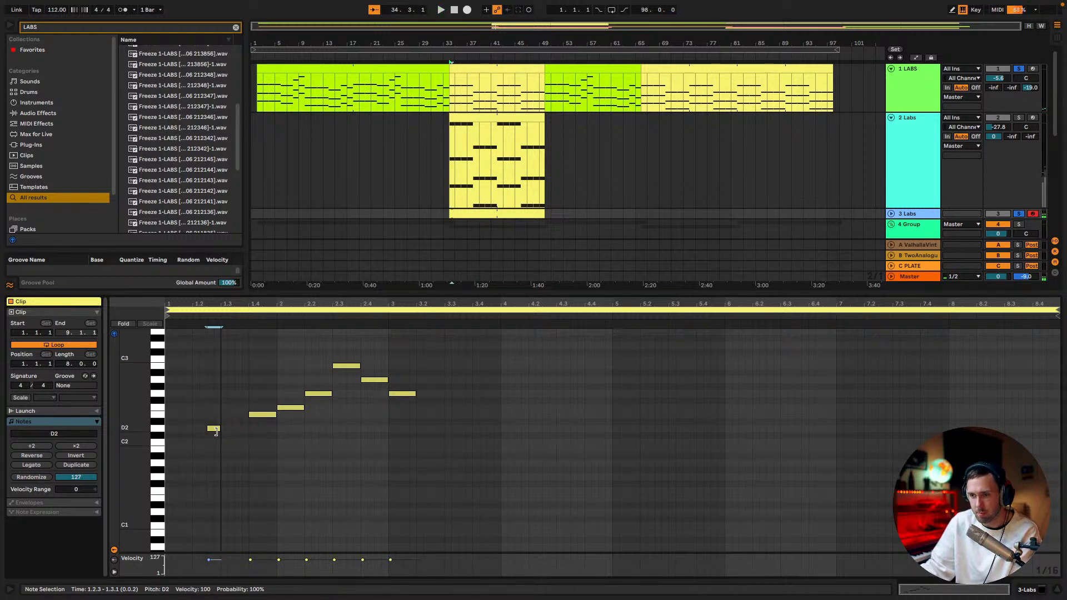
pyautogui.hotkey('ctrl', 'd')
pyautogui.press('Up')
pyautogui.press('Up')
pyautogui.hotkey('ctrl', 'd')
pyautogui.press('Up')
pyautogui.hotkey('ctrl', 'd')
pyautogui.press('Up')
pyautogui.press('Up')
pyautogui.hotkey('ctrl', 'd')
pyautogui.press('Up')
pyautogui.press('Up')
pyautogui.press('Up')
pyautogui.press('Up')
# Delete the old one-beat E2, F2 and G2 notes of the rising run and play the phrase
pyautogui.moveTo(266, 433); pyautogui.dragTo(318, 392)
pyautogui.press('Delete')
pyautogui.press('space')
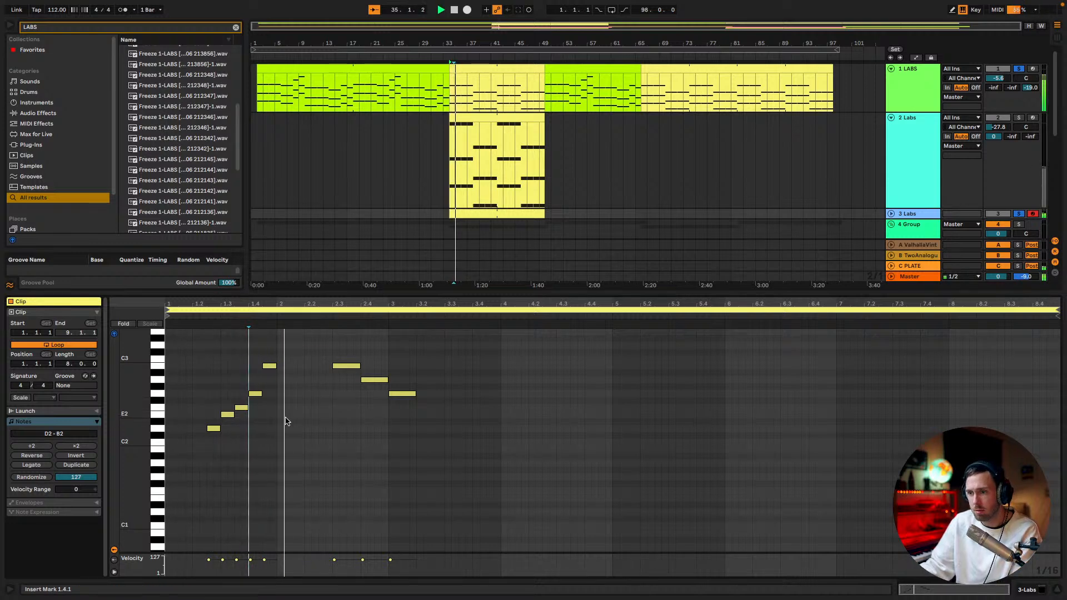
# Shift the short F2, G2 and B2 notes an eighth later, lengthen E2 to one beat and replay the phrase
pyautogui.press('space')
pyautogui.moveTo(245, 425); pyautogui.dragTo(273, 360)
pyautogui.press('Right')
pyautogui.press('Right')
pyautogui.moveTo(233, 415); pyautogui.dragTo(248, 415)
pyautogui.press('space')
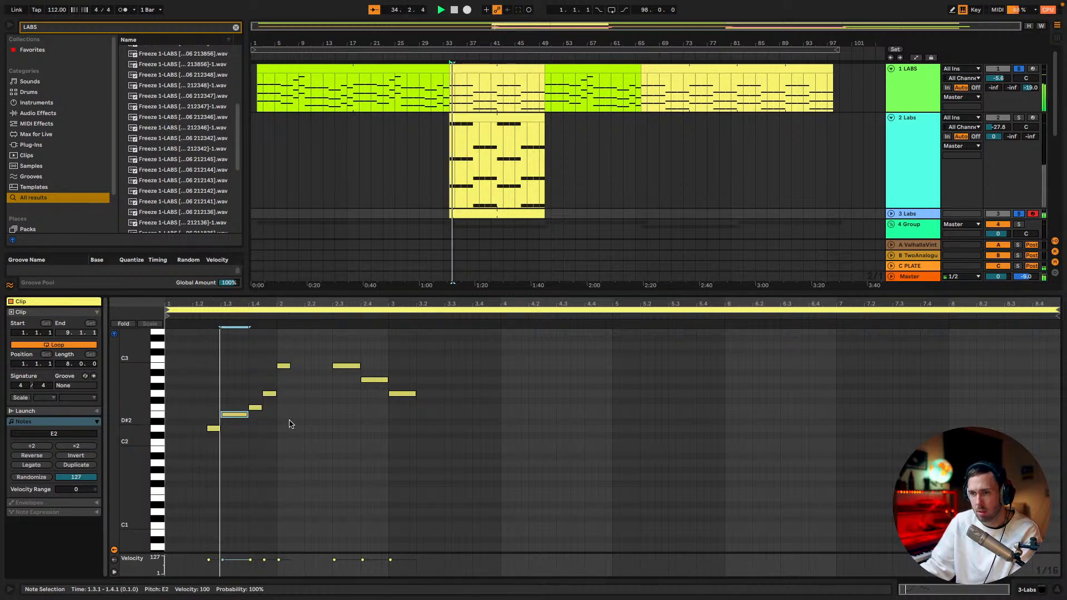
# Lengthen the short G2 note at 1.4.3 to one beat and shift the short B2 note to 2.1.3
pyautogui.click(276, 394)
pyautogui.moveTo(276, 393); pyautogui.dragTo(290, 393)
pyautogui.click(283, 366)
pyautogui.press('Right')
pyautogui.press('Right')
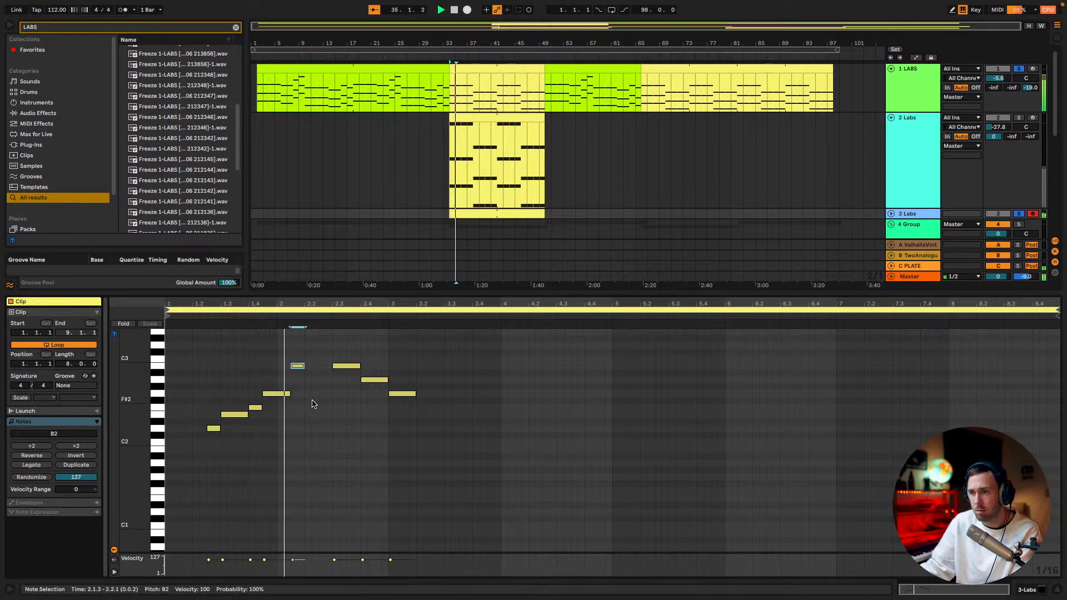
# Lower the one-beat notes at 2.3.1 and 2.4.1 to A2 and G2 and delete the G2 note at 3.1.1
pyautogui.moveTo(352, 367); pyautogui.dragTo(369, 394)
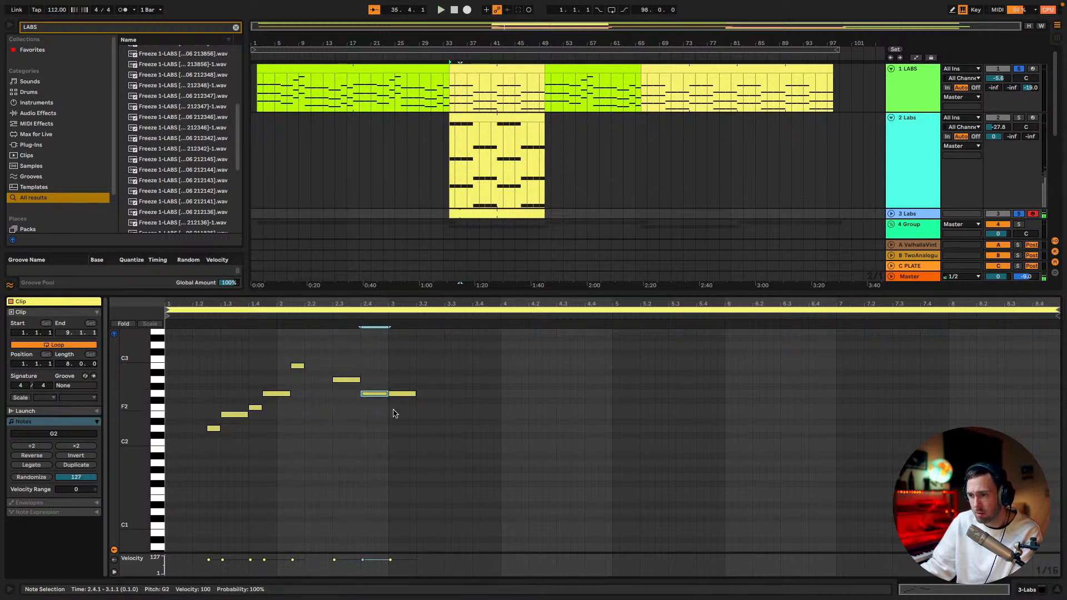
pyautogui.doubleClick(403, 393)
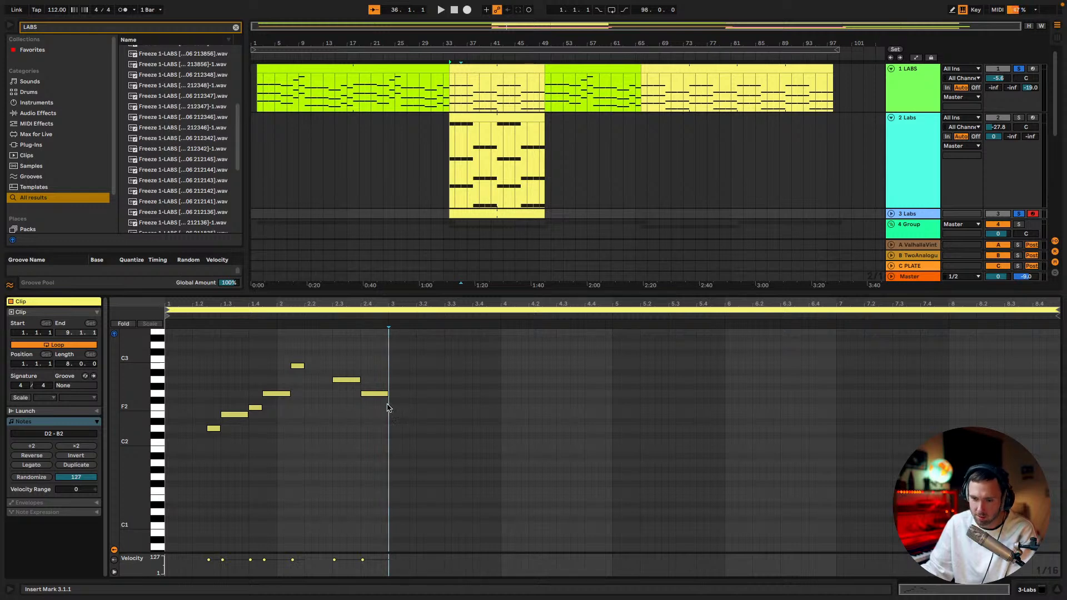
# Extend the short B2 note until 2.3.1 and play the phrase from the start of the clip
pyautogui.moveTo(301, 366); pyautogui.dragTo(331, 366)
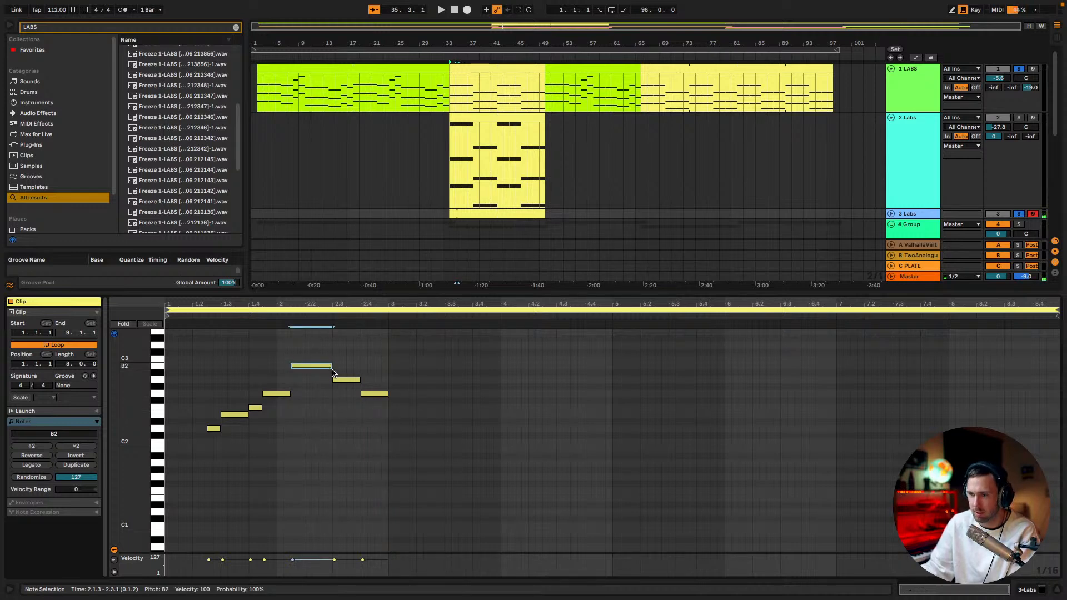
pyautogui.click(171, 465)
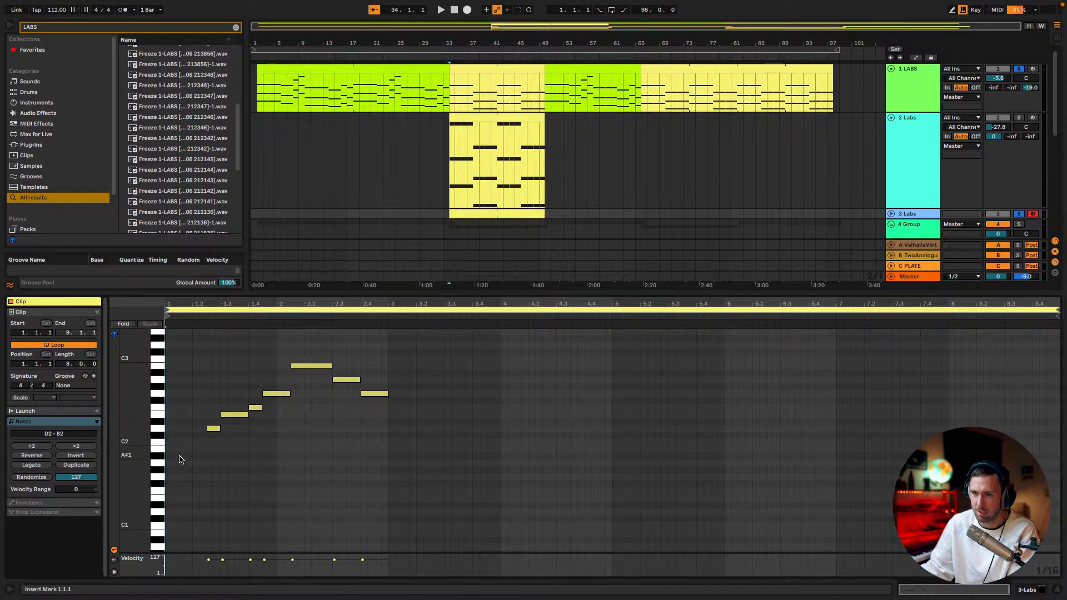
pyautogui.press('space')
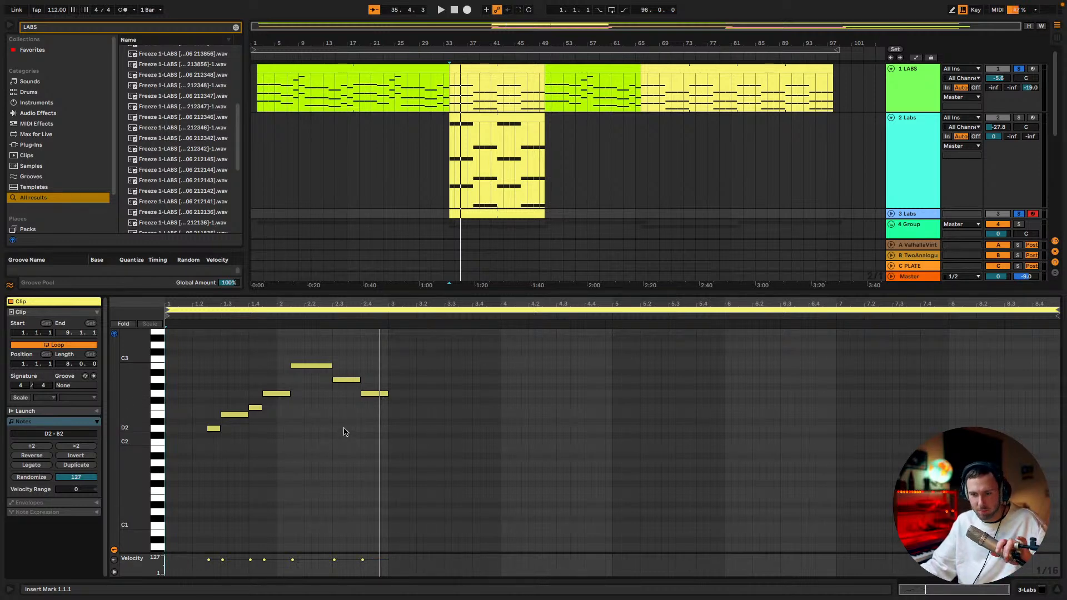
# Lengthen the A2 note at 2.3.1 by an eighth, shift the final G2 note to 2.4.3 and replay the phrase
pyautogui.click(363, 393)
pyautogui.keyDown('shift'); pyautogui.click(346, 379); pyautogui.keyUp('shift')
pyautogui.press('space')
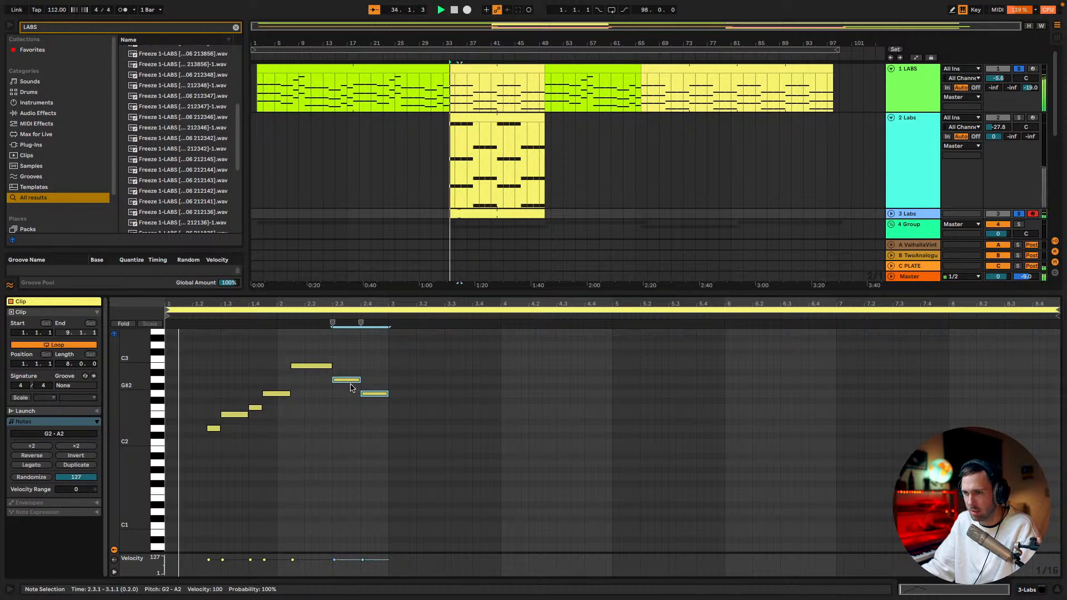
pyautogui.press('space')
pyautogui.moveTo(371, 394)
pyautogui.mouseDown()
pyautogui.moveTo(388, 395)
pyautogui.moveTo(374, 380)
pyautogui.mouseUp()
pyautogui.click(375, 397)
pyautogui.press('space')
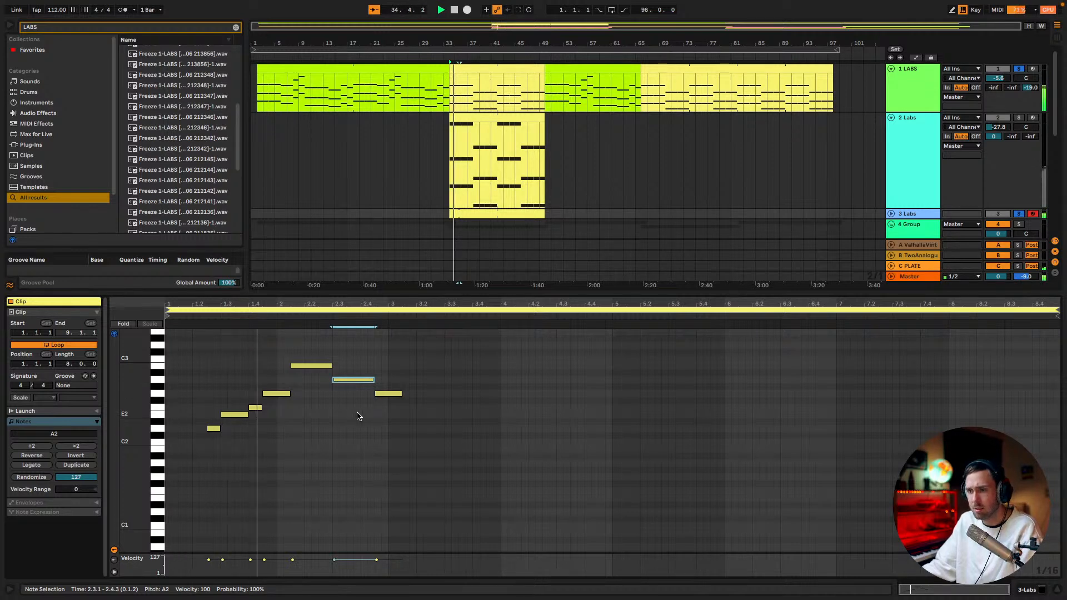
# Lower the final note to F2, raise the long B2 note to D3 and listen to the phrase
pyautogui.press('space')
pyautogui.moveTo(389, 394); pyautogui.dragTo(390, 408)
pyautogui.press('space')
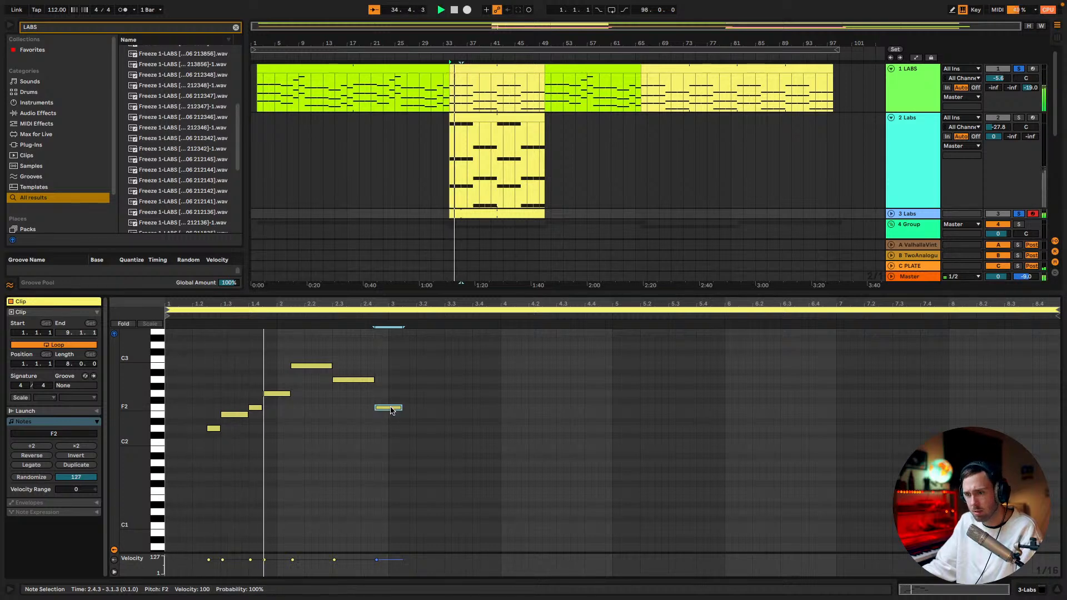
pyautogui.moveTo(313, 368); pyautogui.dragTo(313, 348)
pyautogui.press('space')
# Raise the short note at 1.4.1 to G2 and the one-beat note at 1.4.3 to B2, replaying the phrase
pyautogui.moveTo(255, 408); pyautogui.dragTo(256, 396)
pyautogui.press('space')
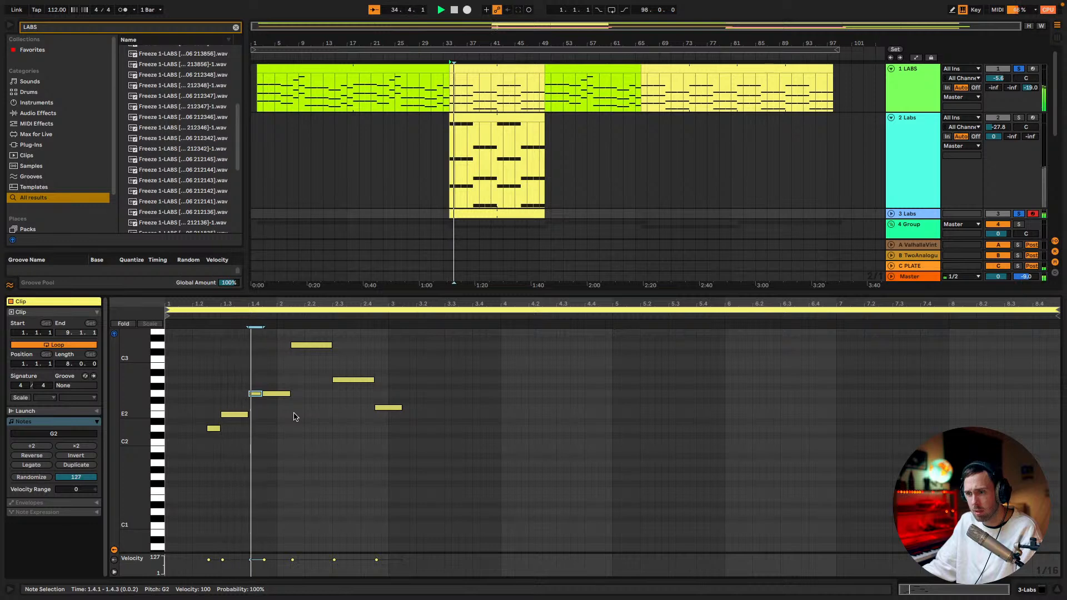
pyautogui.moveTo(277, 395); pyautogui.dragTo(279, 383)
pyautogui.press('space')
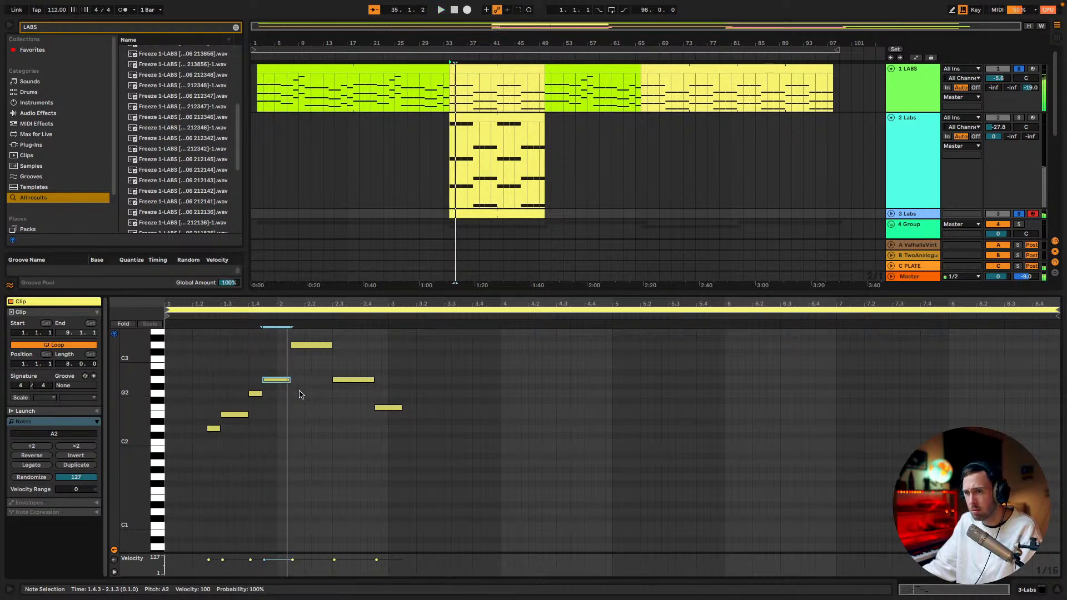
pyautogui.press('Up')
pyautogui.press('Up')
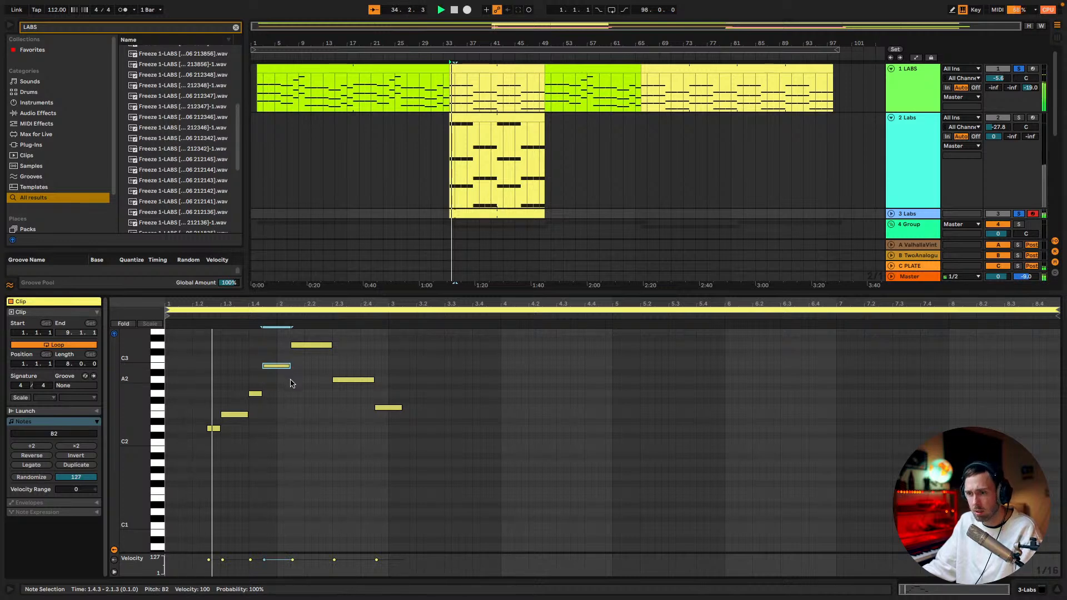
# Raise the note at 2.3.1 to C3 and the final note to A2, and play the phrase
pyautogui.moveTo(356, 380); pyautogui.dragTo(357, 366)
pyautogui.moveTo(388, 408); pyautogui.dragTo(391, 384)
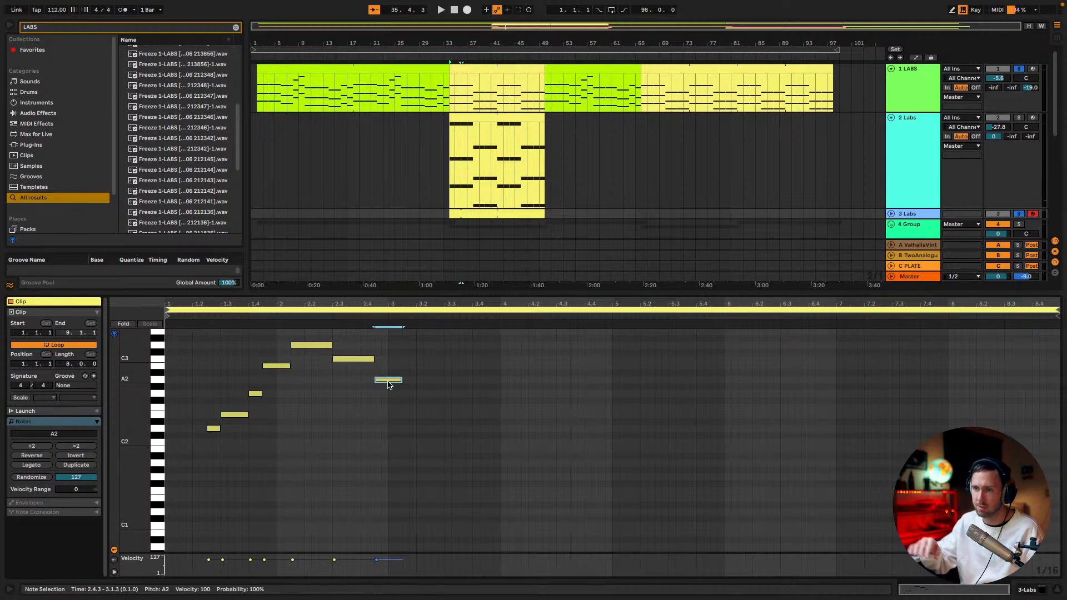
pyautogui.press('space')
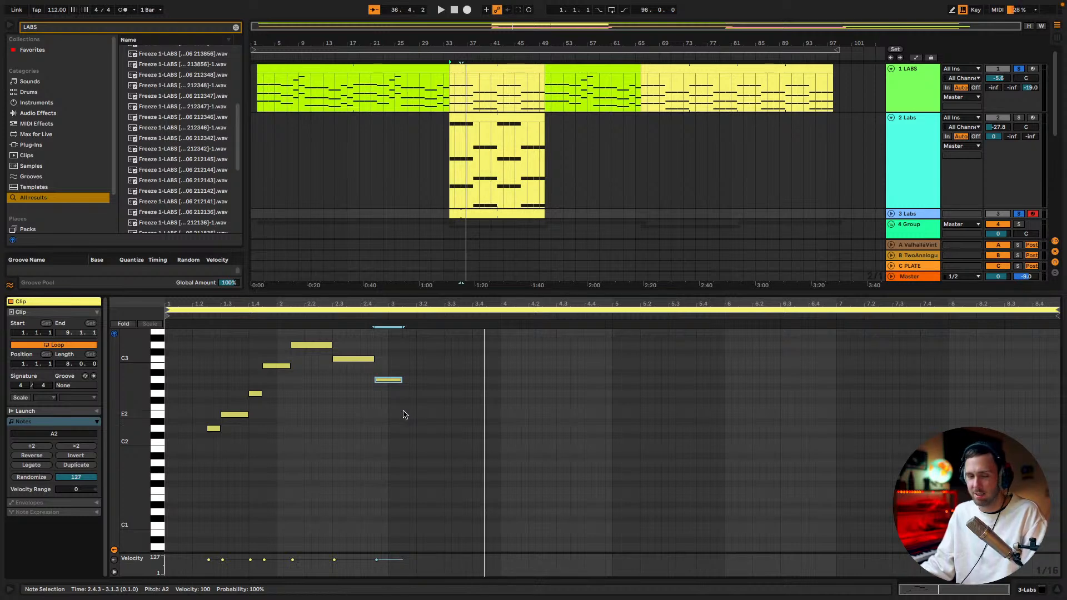
# Solo the 2 Labs track and listen to its part on its own
pyautogui.scroll(-1, 553, 189)
pyautogui.press('space')
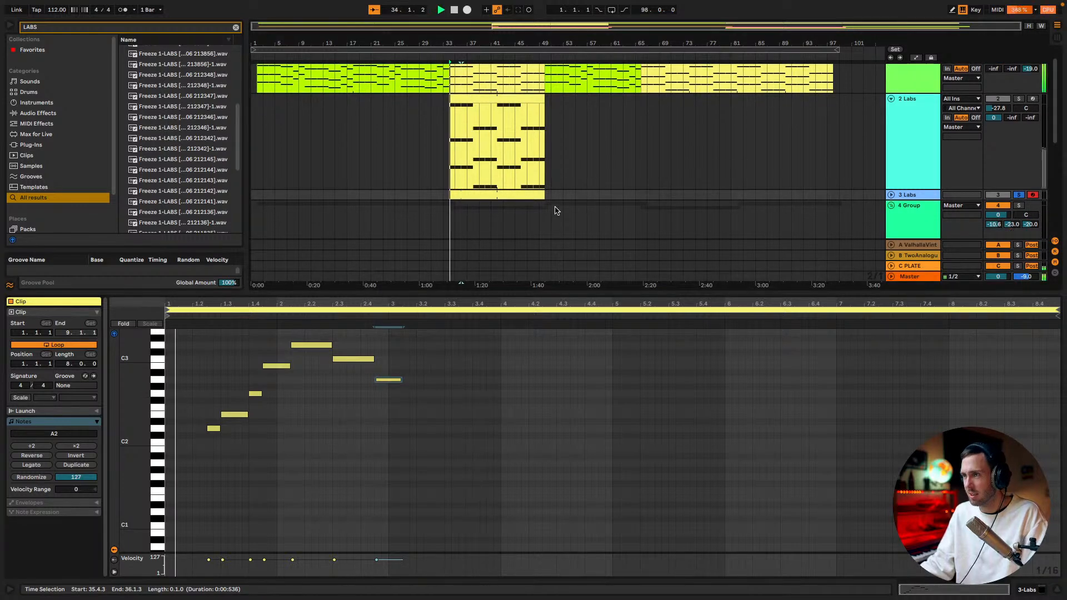
pyautogui.scroll(1, 591, 374)
pyautogui.press('space')
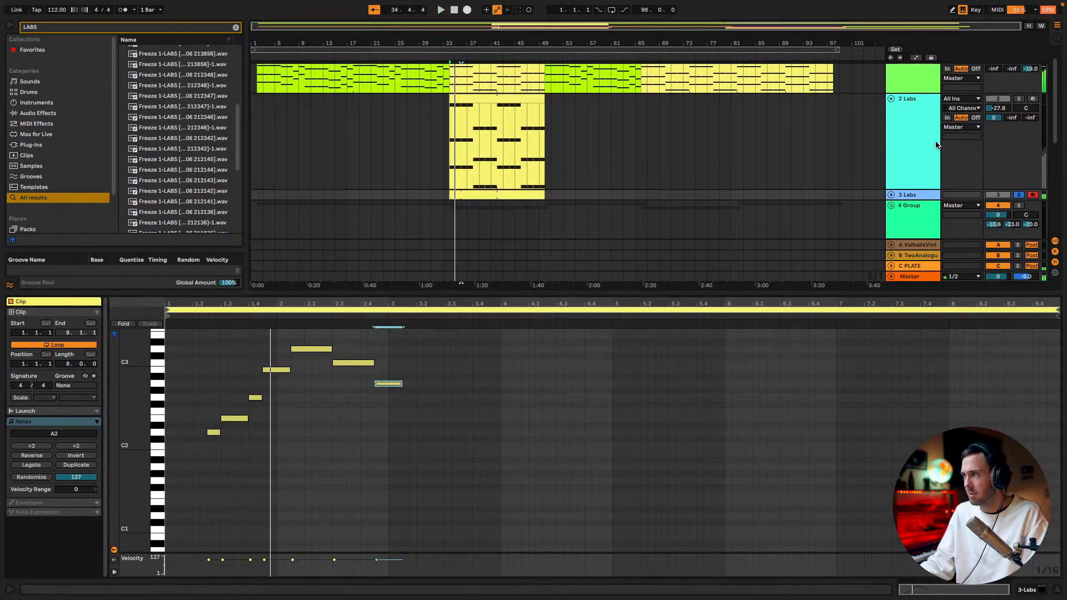
pyautogui.click(1019, 99)
pyautogui.press('space')
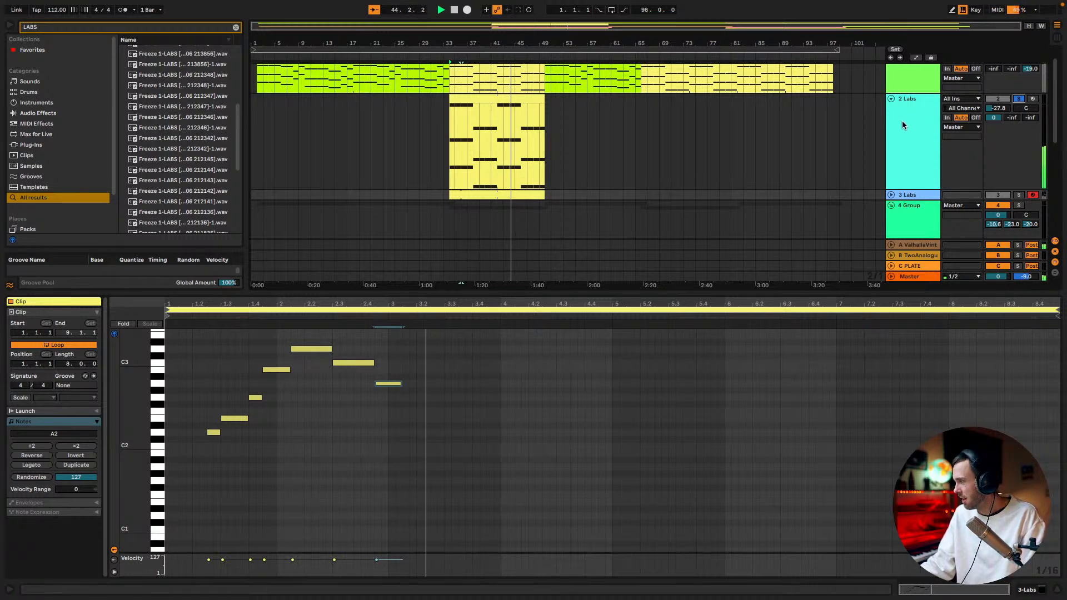
# Turn off solo on the 2 Labs track and play the section with all tracks
pyautogui.click(1017, 99)
pyautogui.press('space')
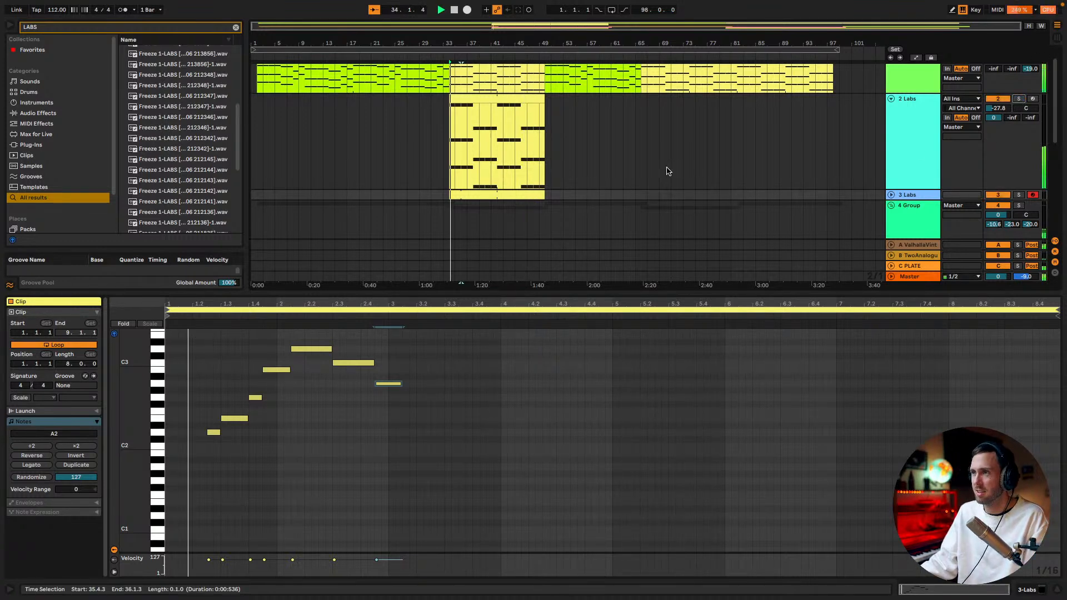
pyautogui.scroll(-3, 670, 170)
pyautogui.scroll(1, 666, 172)
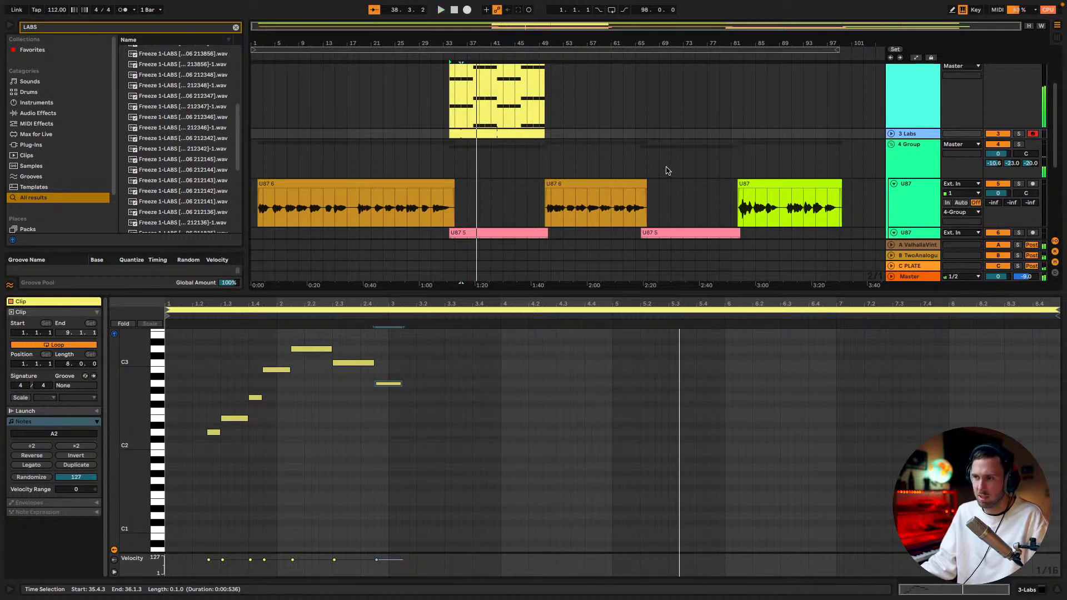
pyautogui.scroll(3, 675, 155)
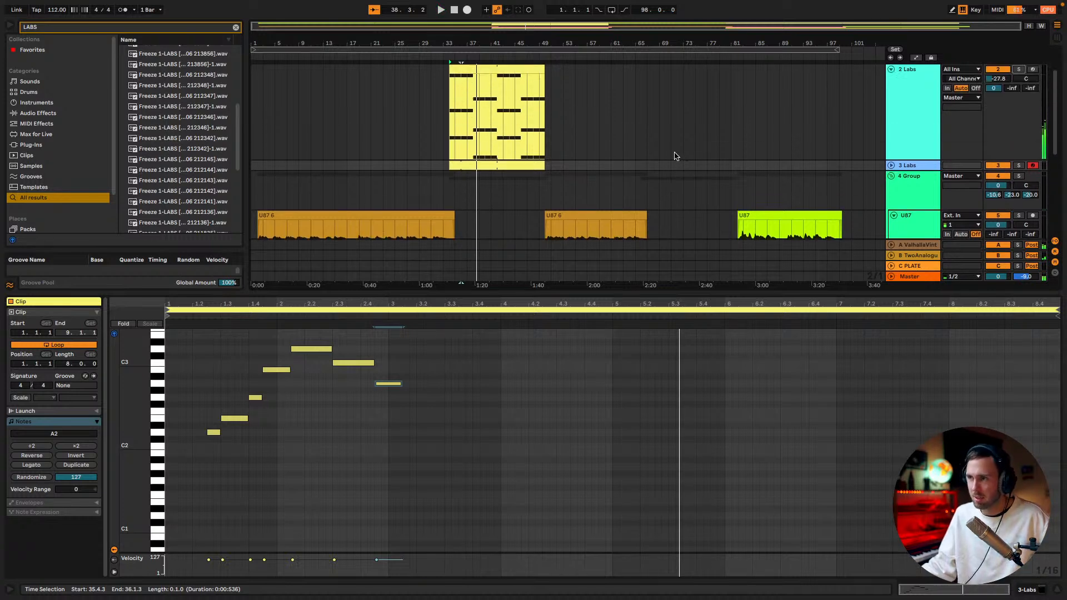
# Mute the 2 Labs track and bring the vocal and Vital tracks into view
pyautogui.click(995, 93)
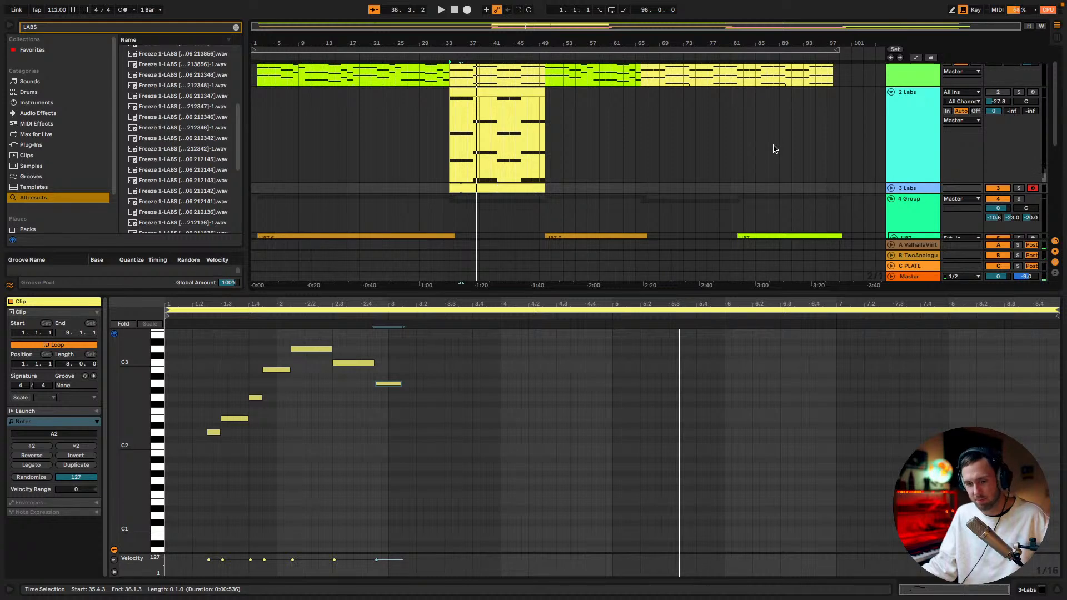
pyautogui.scroll(-5, 694, 209)
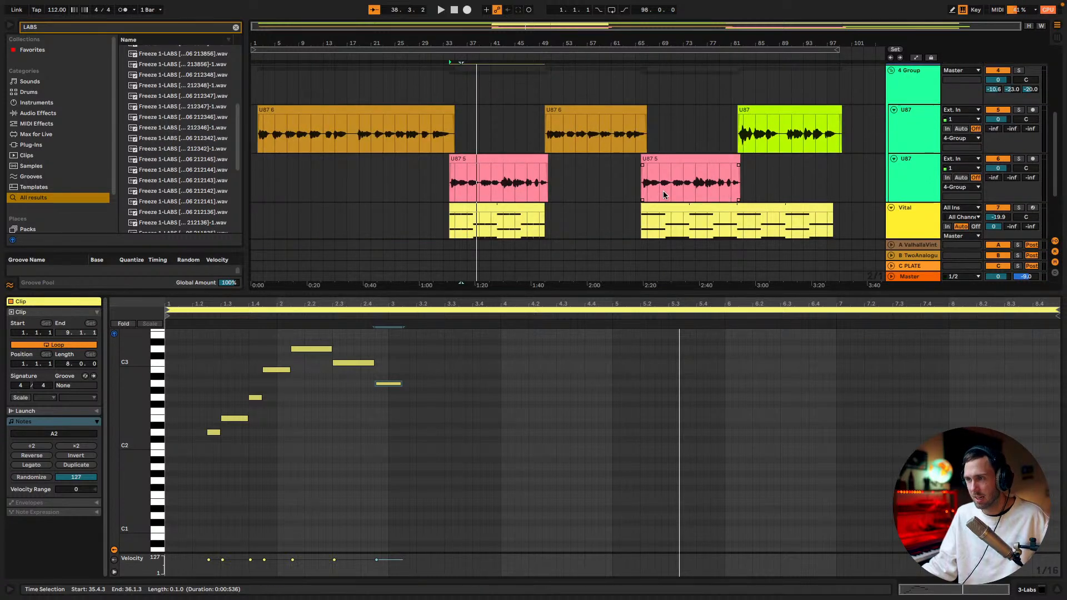
pyautogui.scroll(-2, 663, 194)
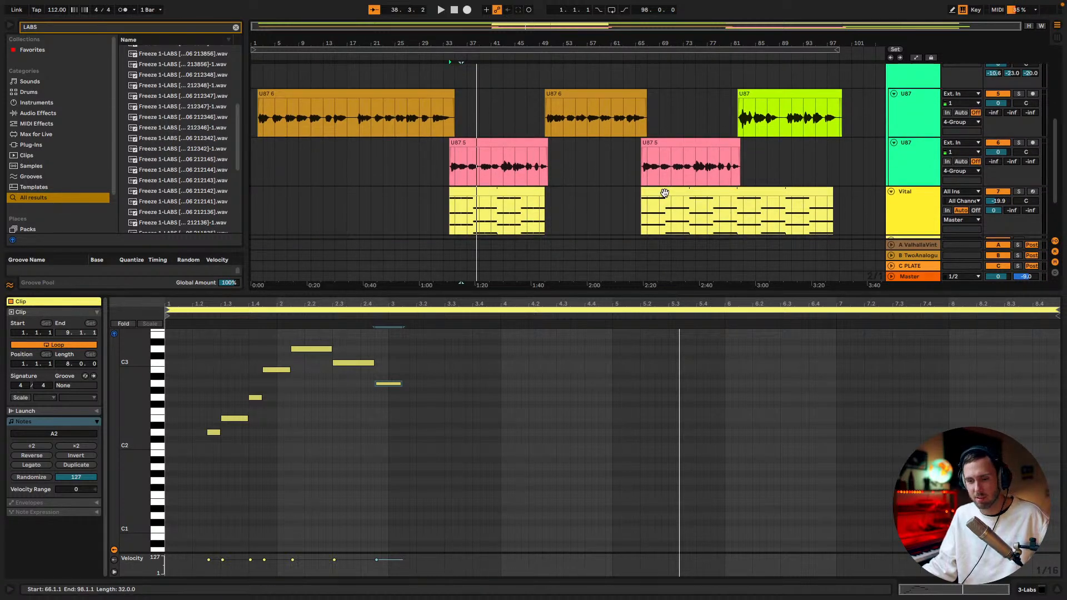
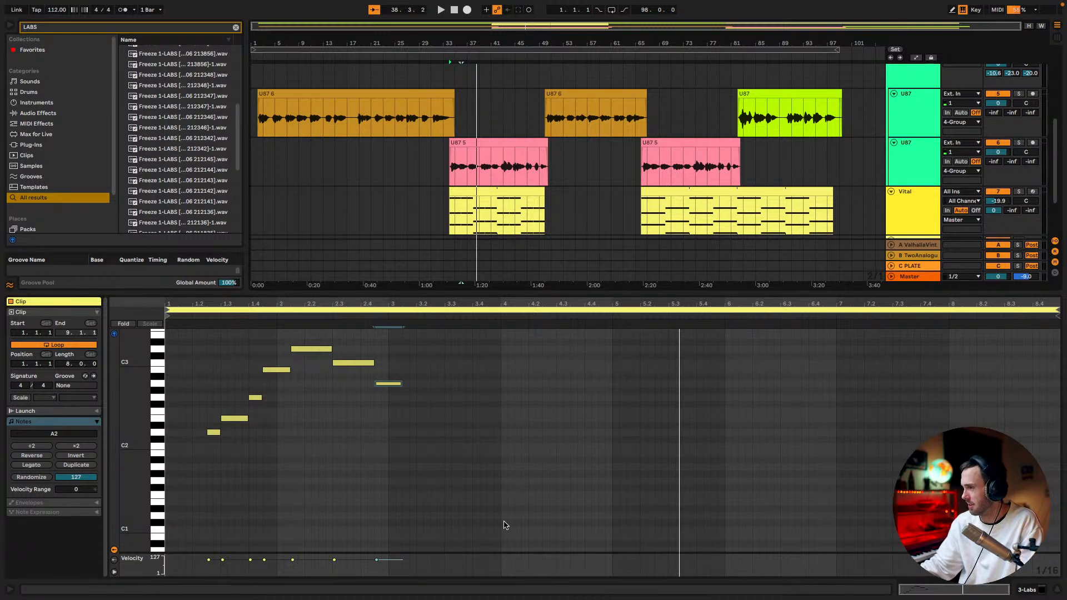
# Switch to the Chrome browser and search Google for "PAUL BLEY READY FOR LOVE" in a new tab
pyautogui.press('super+Tab')
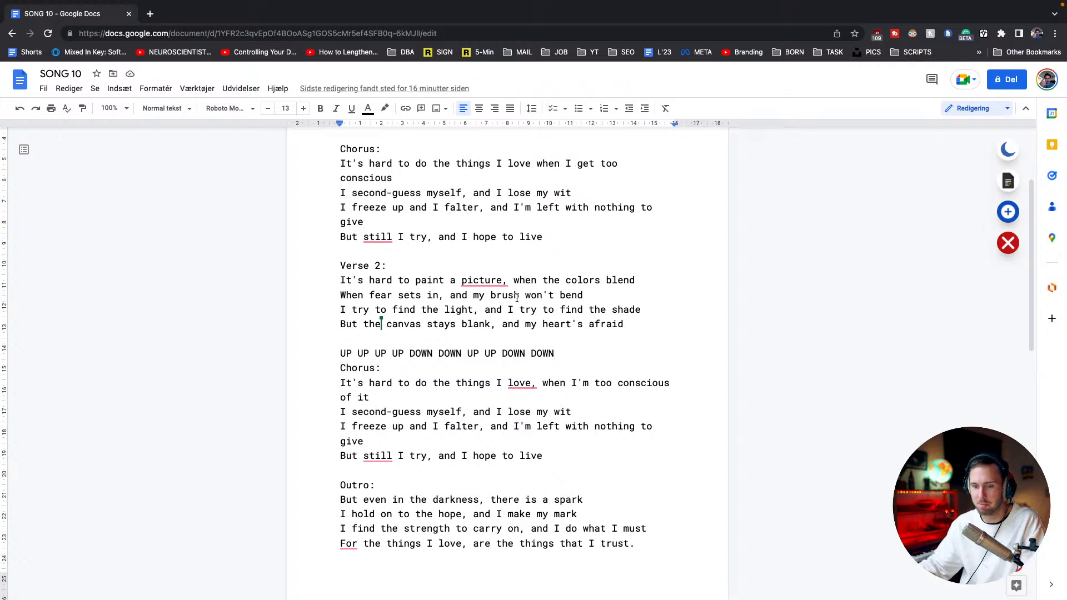
pyautogui.press('super+t')
pyautogui.write('PAUL BLEY ')
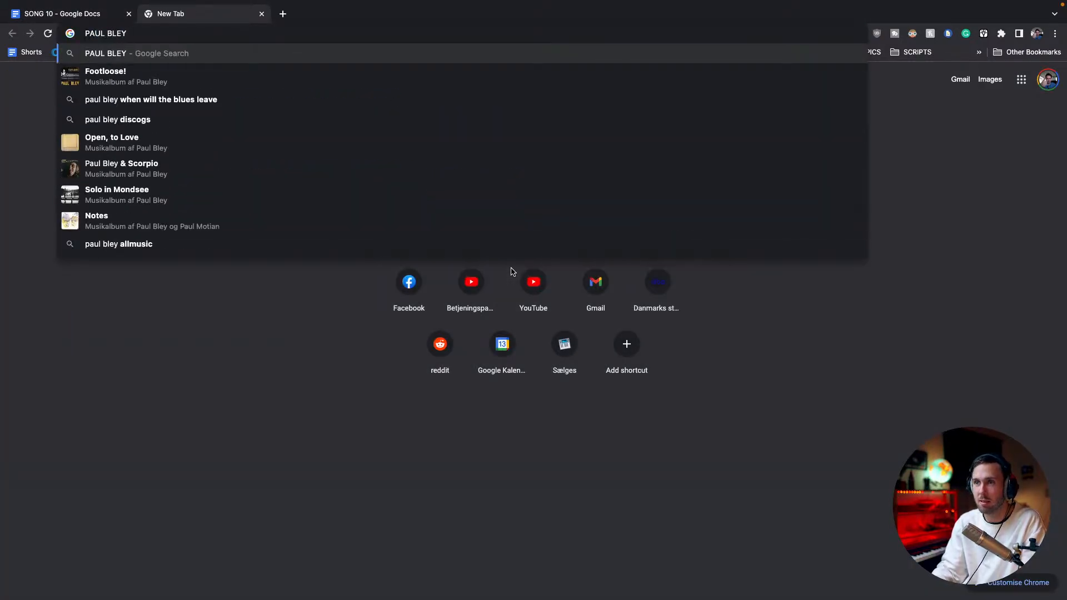
pyautogui.write('READY FOR LOV')
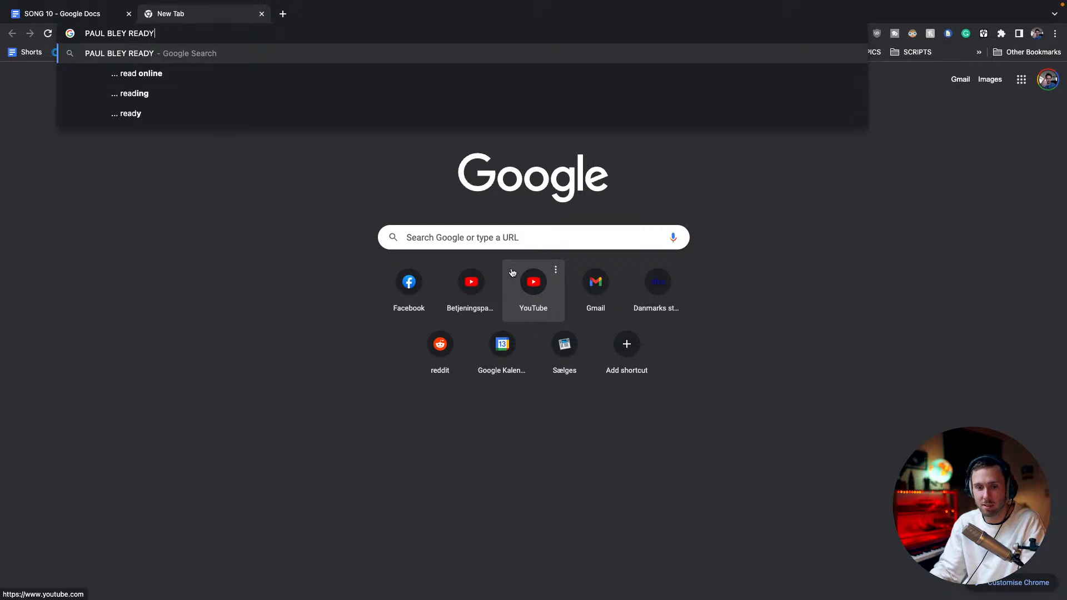
pyautogui.write('E')
pyautogui.press('Return')
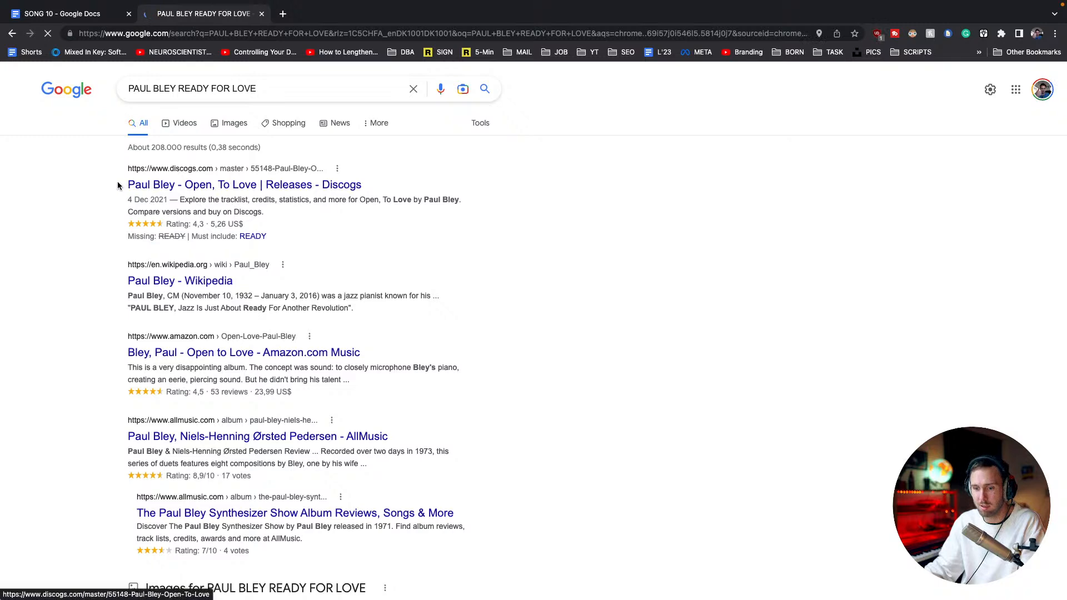
# Copy the album title "Paul Bley - Open, To Love" from the first result and search Google for it
pyautogui.moveTo(116, 181); pyautogui.dragTo(259, 185)
pyautogui.press('super+c')
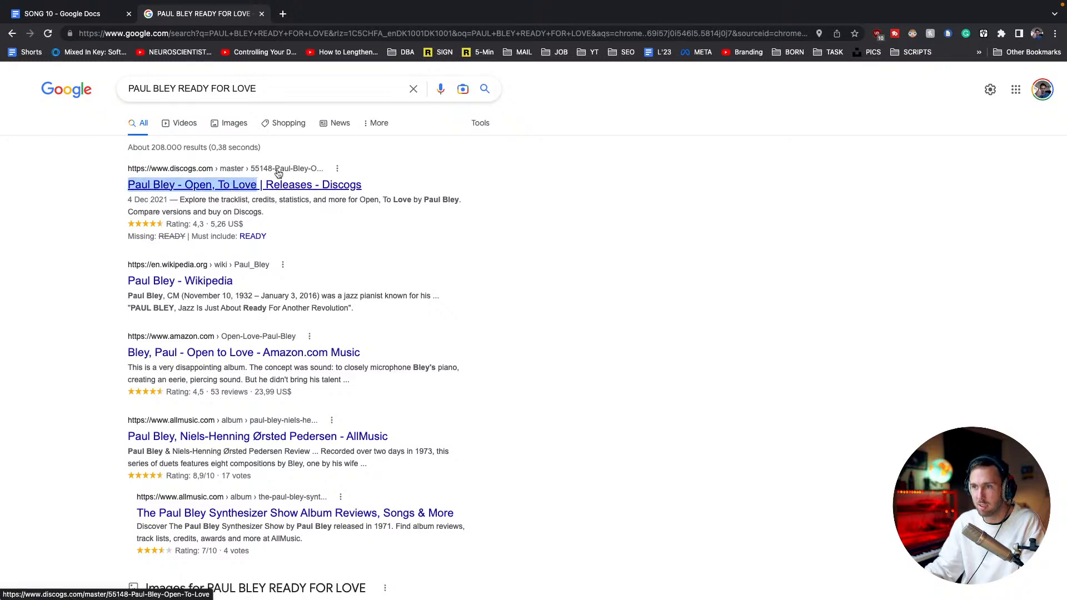
pyautogui.click(250, 33)
pyautogui.press('super+v')
pyautogui.press('Return')
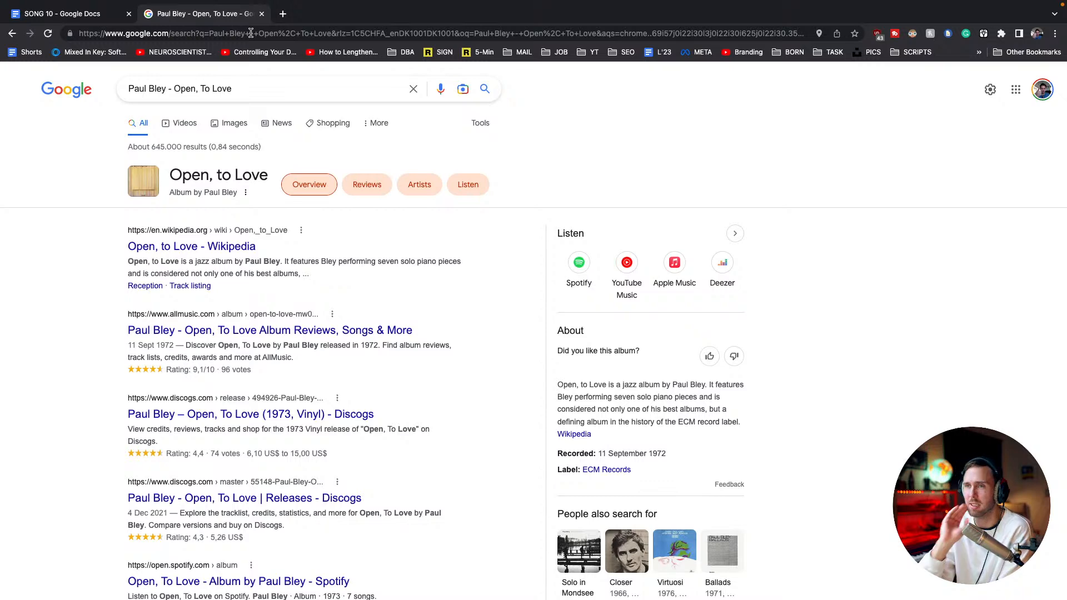
# Return to the SONG 10 document and review the UP/DOWN line and the opening line of the second chorus
pyautogui.click(51, 16)
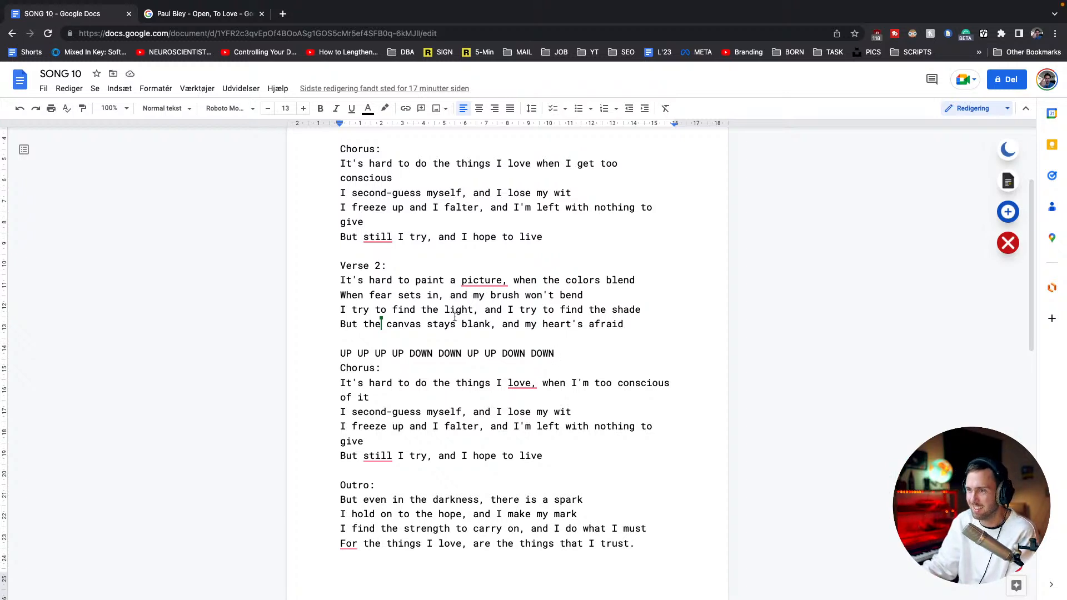
pyautogui.tripleClick(434, 353)
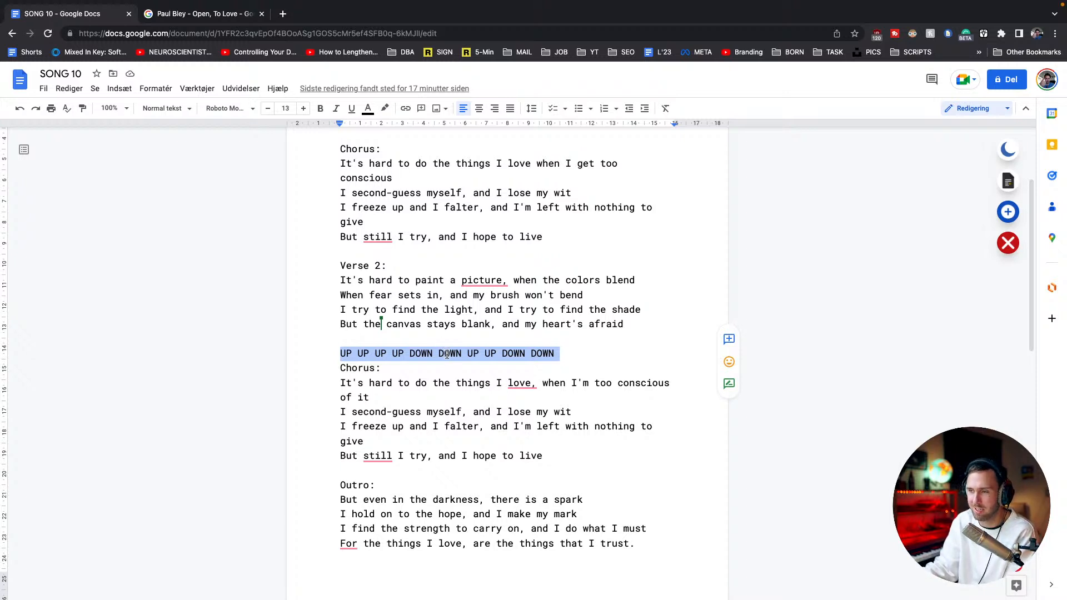
pyautogui.click(510, 382)
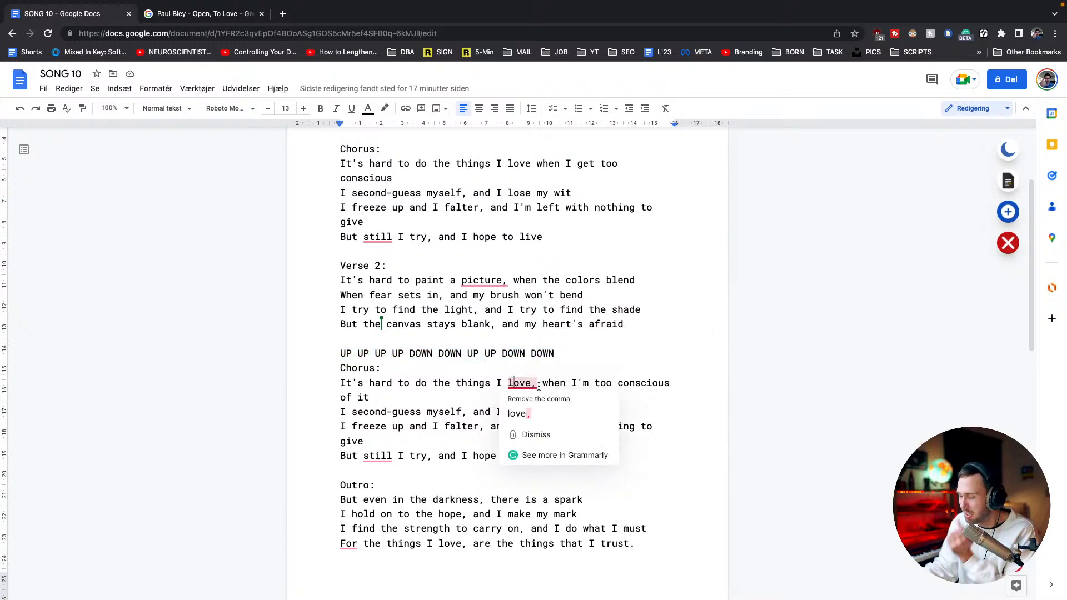
pyautogui.moveTo(531, 380)
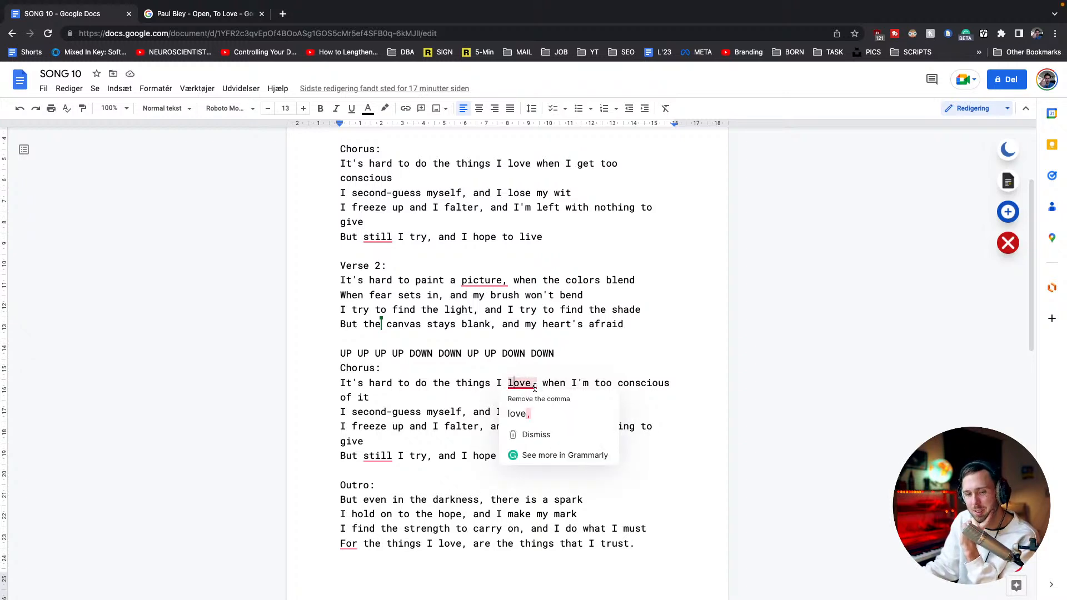
pyautogui.click(521, 380)
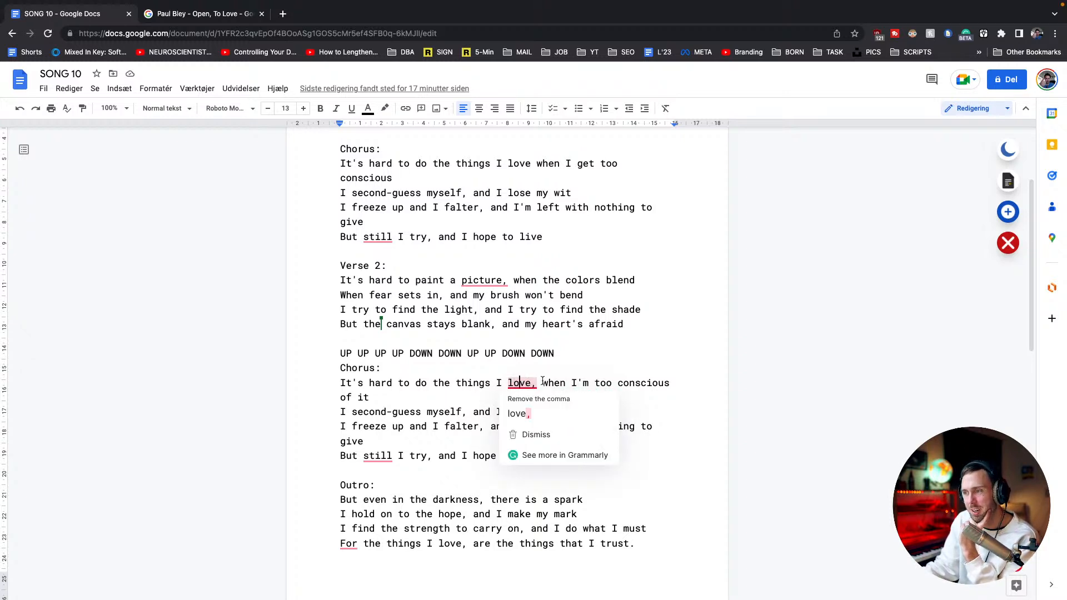
pyautogui.doubleClick(560, 380)
pyautogui.click(575, 380)
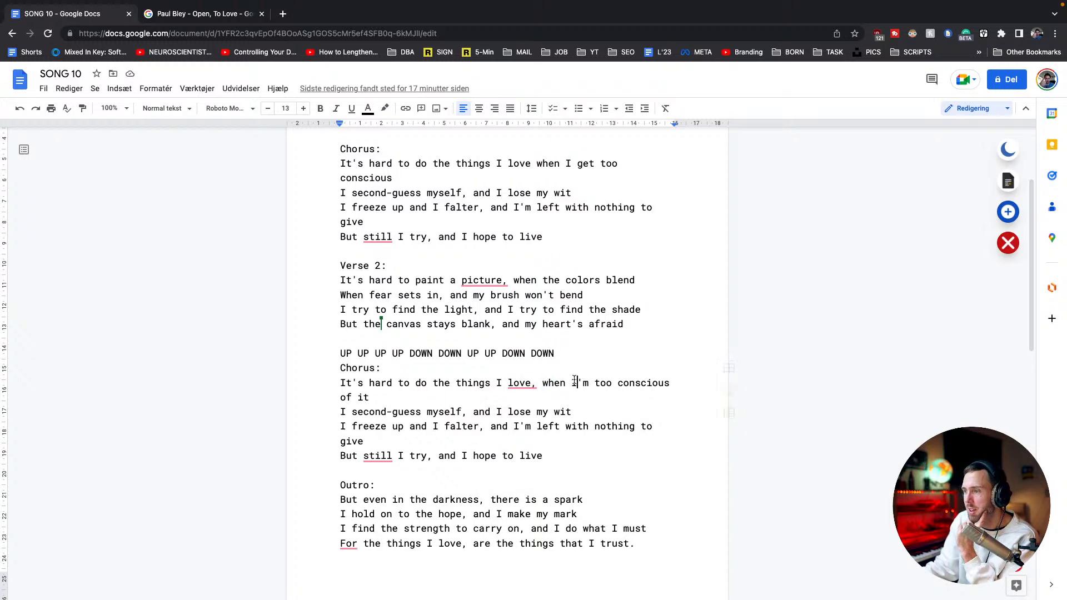
pyautogui.moveTo(588, 382); pyautogui.dragTo(544, 382)
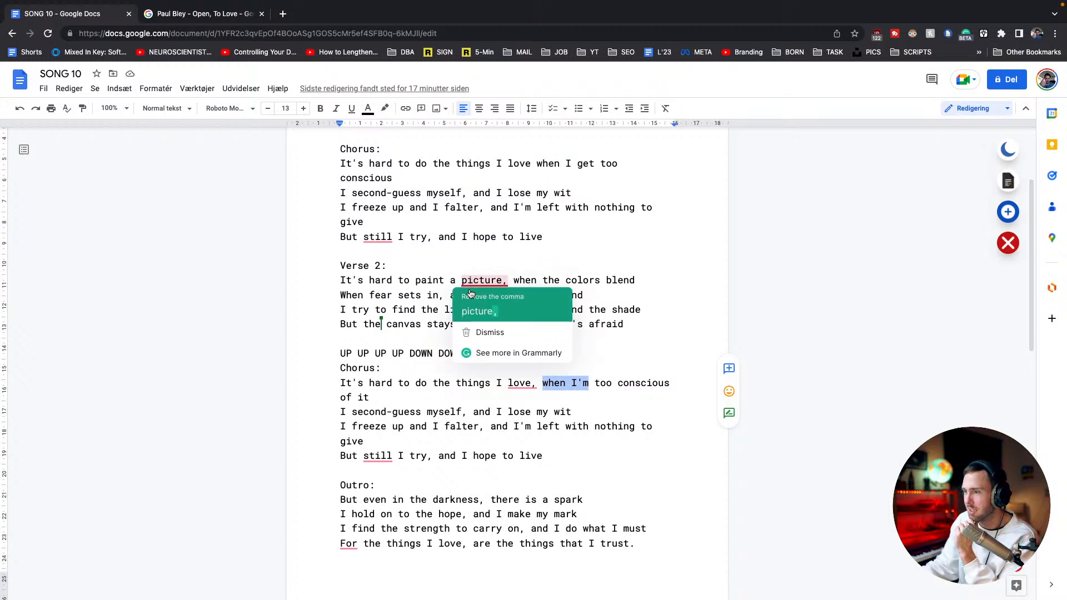
pyautogui.click(446, 227)
# Switch back to Ableton Live, open the first Vital clip and play the section from bar 34
pyautogui.hotkey('ctrl', 'Left')
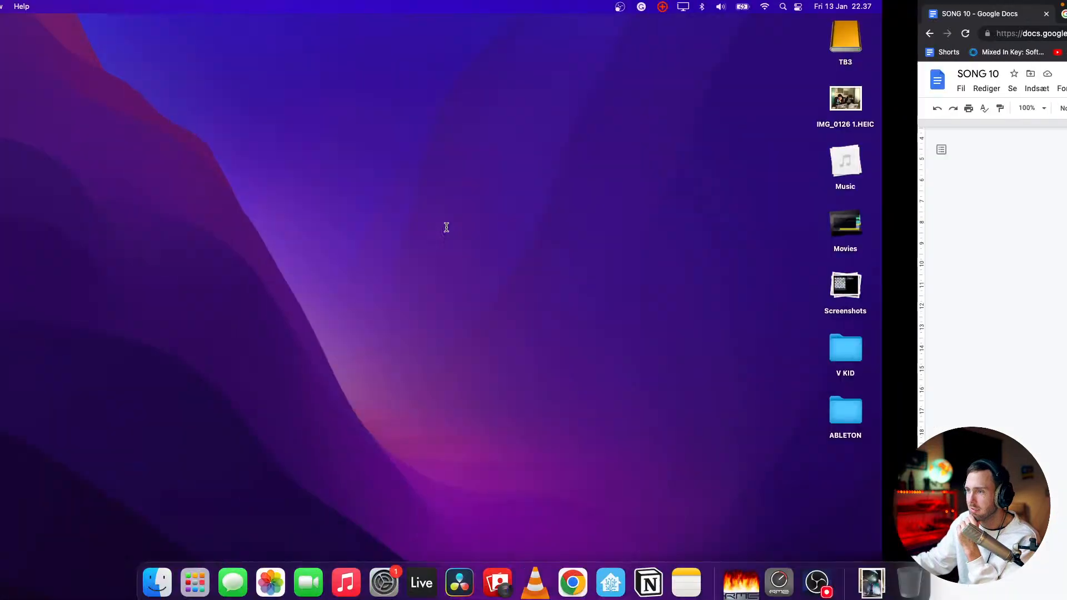
pyautogui.hotkey('ctrl', 'Right')
pyautogui.hotkey('ctrl', 'Right')
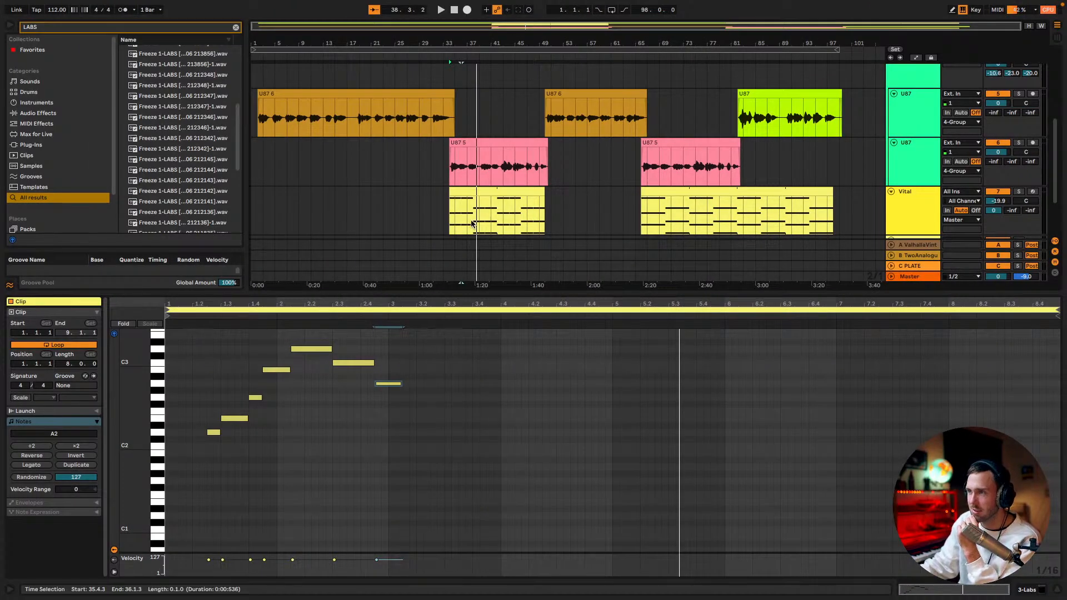
pyautogui.scroll(-4, 467, 221)
pyautogui.scroll(3, 493, 205)
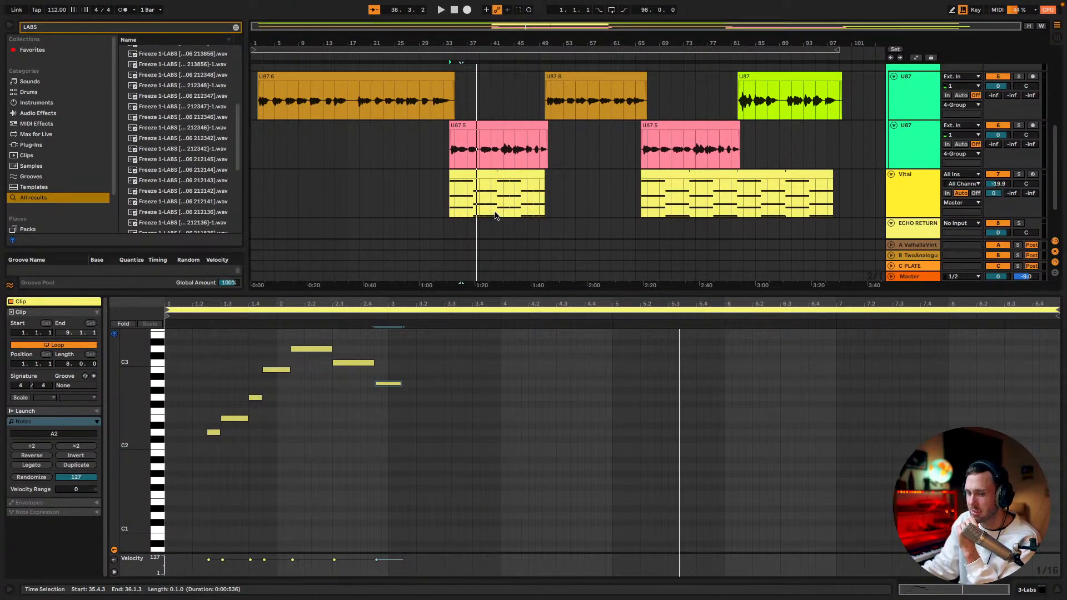
pyautogui.click(453, 192)
pyautogui.press('space')
pyautogui.scroll(-3, 469, 200)
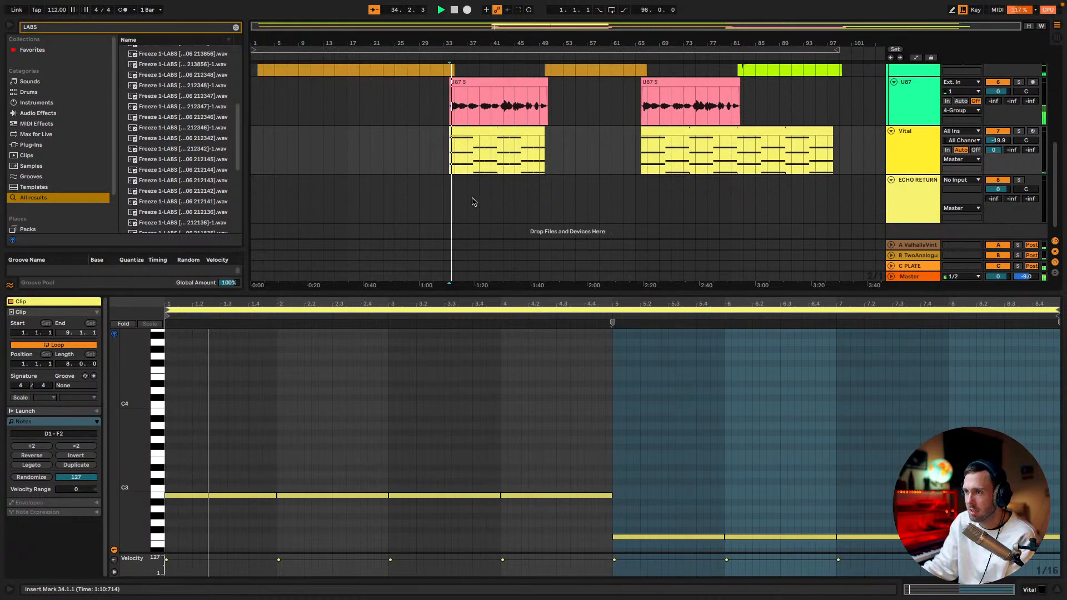
pyautogui.scroll(2, 900, 156)
pyautogui.scroll(5, 927, 173)
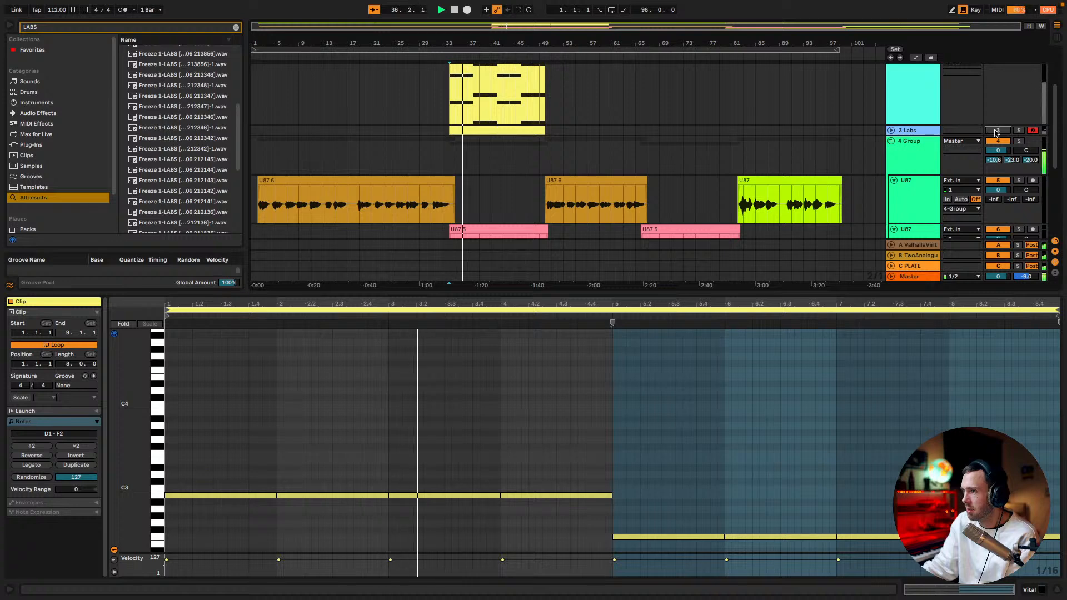
pyautogui.scroll(4, 977, 139)
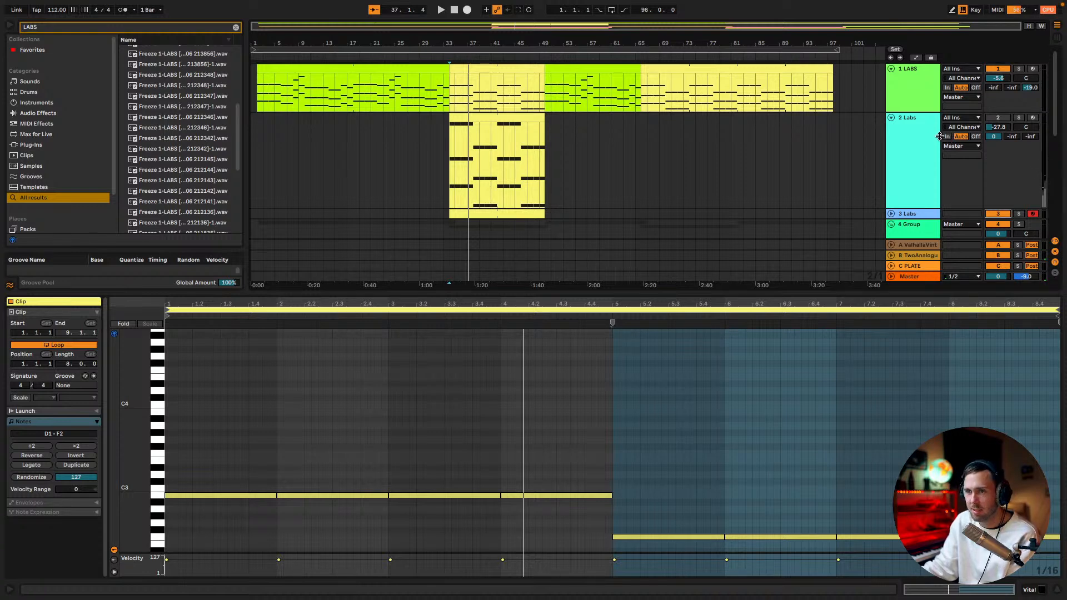
# Unfold the 3 Labs track in the arrangement and look over the LABS tracks around it
pyautogui.scroll(-4, 711, 171)
pyautogui.scroll(3, 712, 171)
pyautogui.scroll(1, 714, 171)
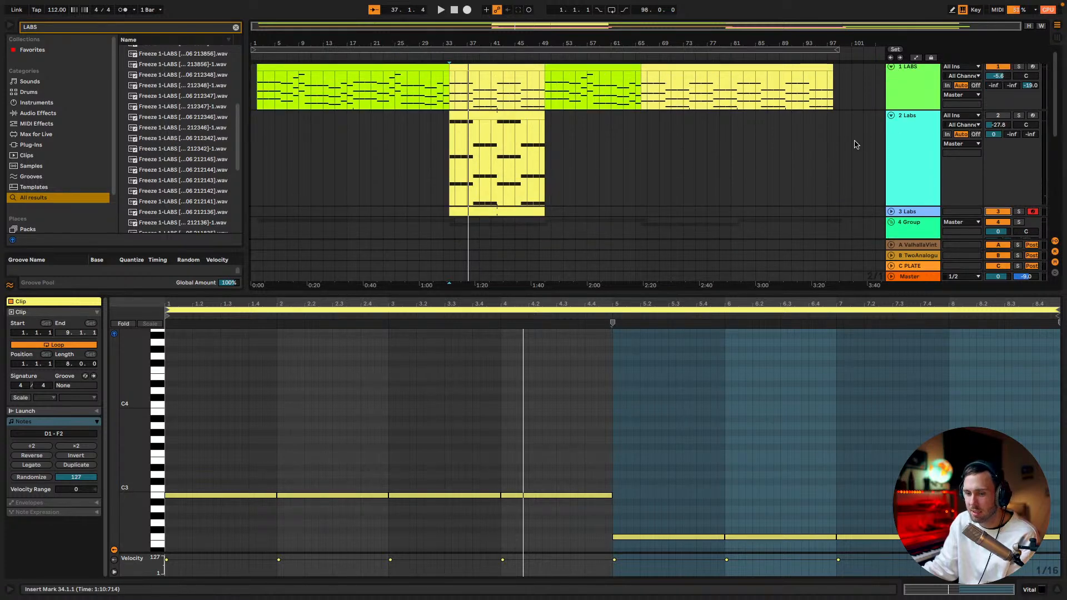
pyautogui.scroll(-1, 833, 148)
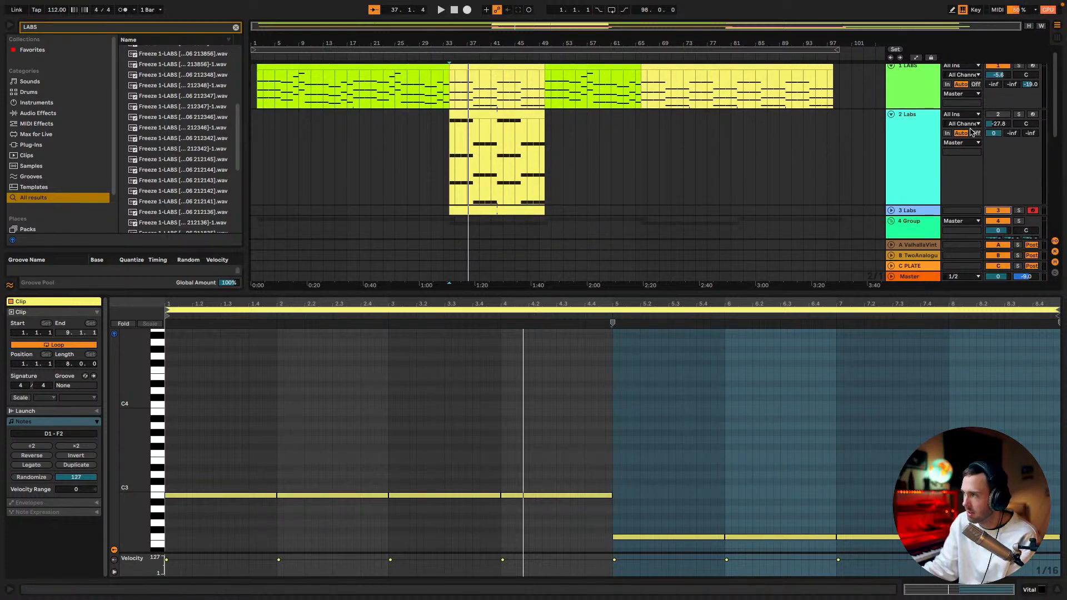
pyautogui.scroll(-2, 843, 190)
pyautogui.click(891, 158)
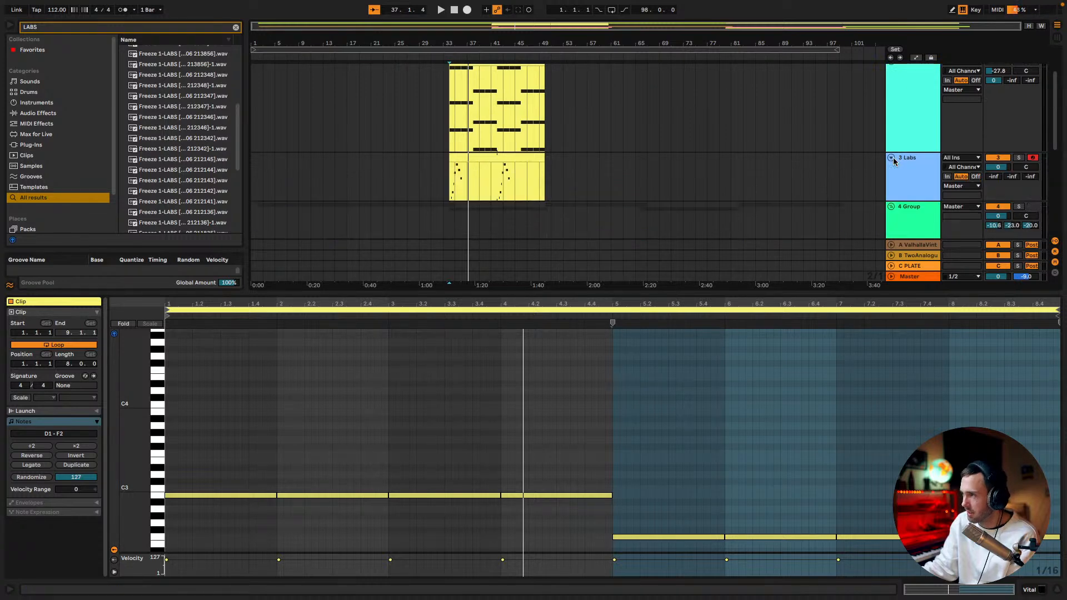
pyautogui.scroll(2, 843, 172)
pyautogui.scroll(-2, 843, 171)
pyautogui.scroll(2, 891, 126)
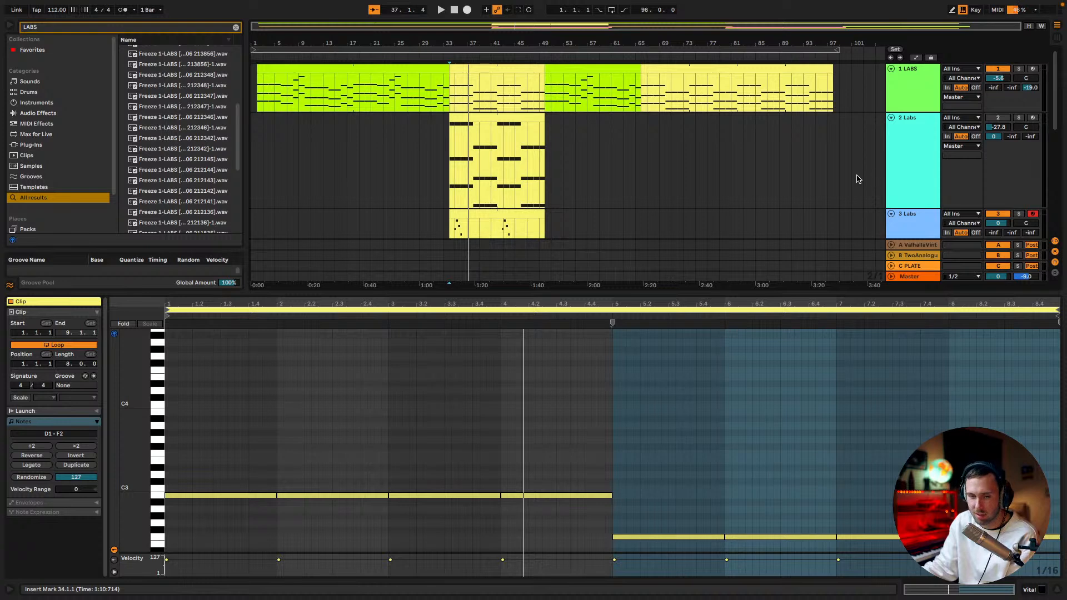
pyautogui.scroll(-1, 767, 190)
pyautogui.scroll(1, 775, 186)
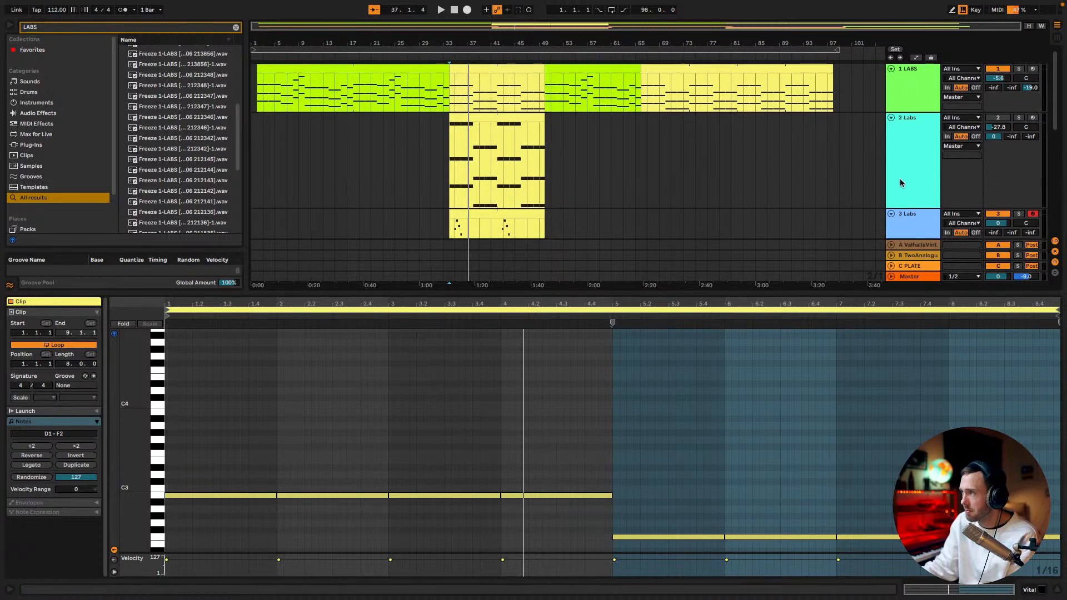
pyautogui.scroll(-1, 864, 178)
pyautogui.scroll(1, 864, 179)
# Mute the 4 Group vocal group and play the section without the vocals
pyautogui.scroll(-3, 954, 160)
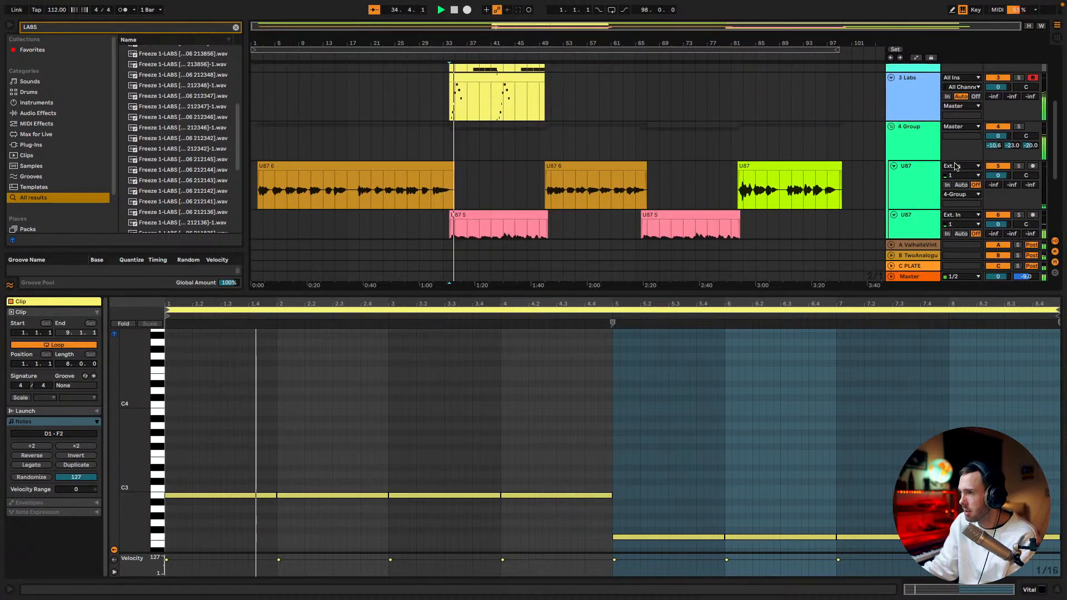
pyautogui.scroll(-2, 954, 161)
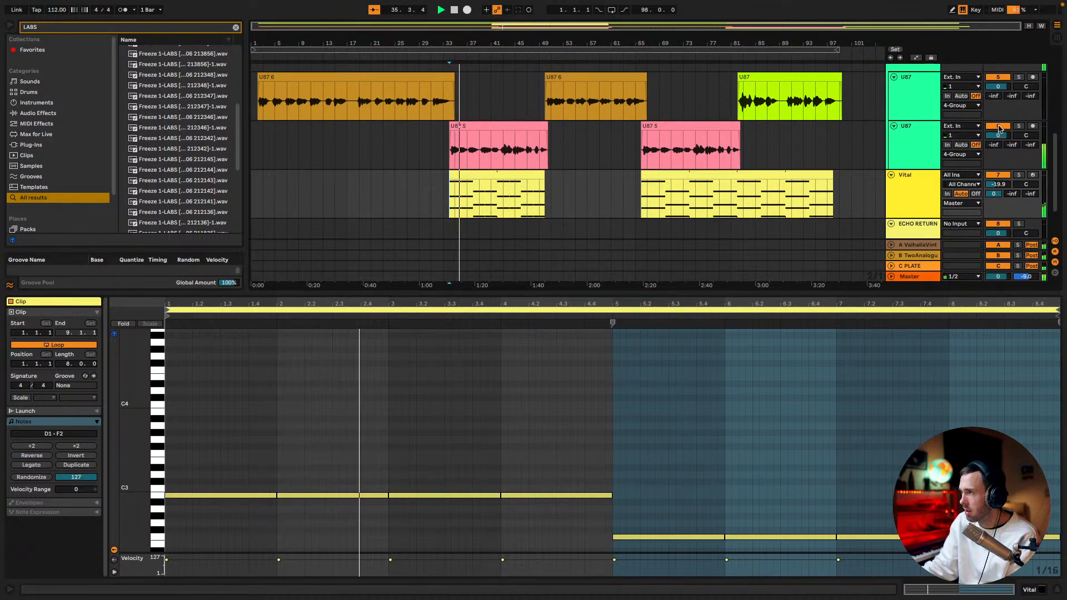
pyautogui.scroll(2, 997, 117)
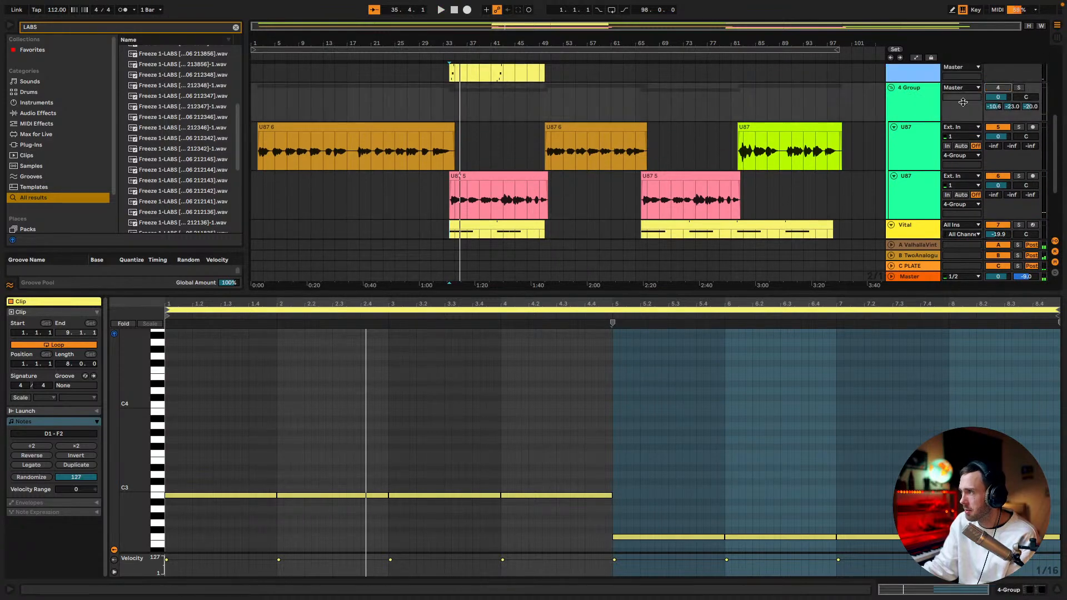
pyautogui.press('space')
pyautogui.scroll(3, 805, 165)
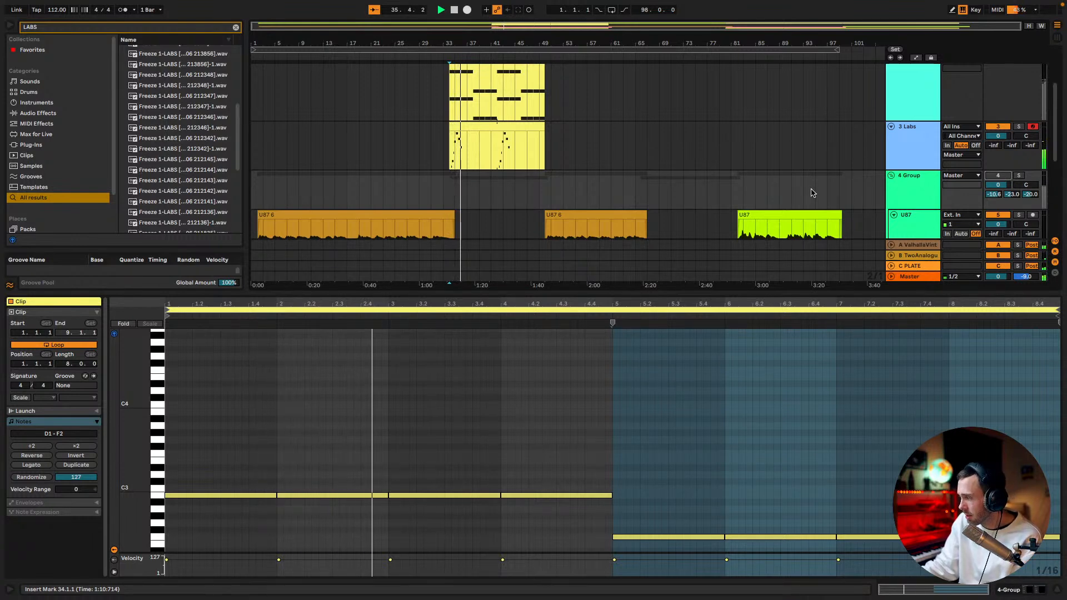
pyautogui.press('space')
pyautogui.press('space')
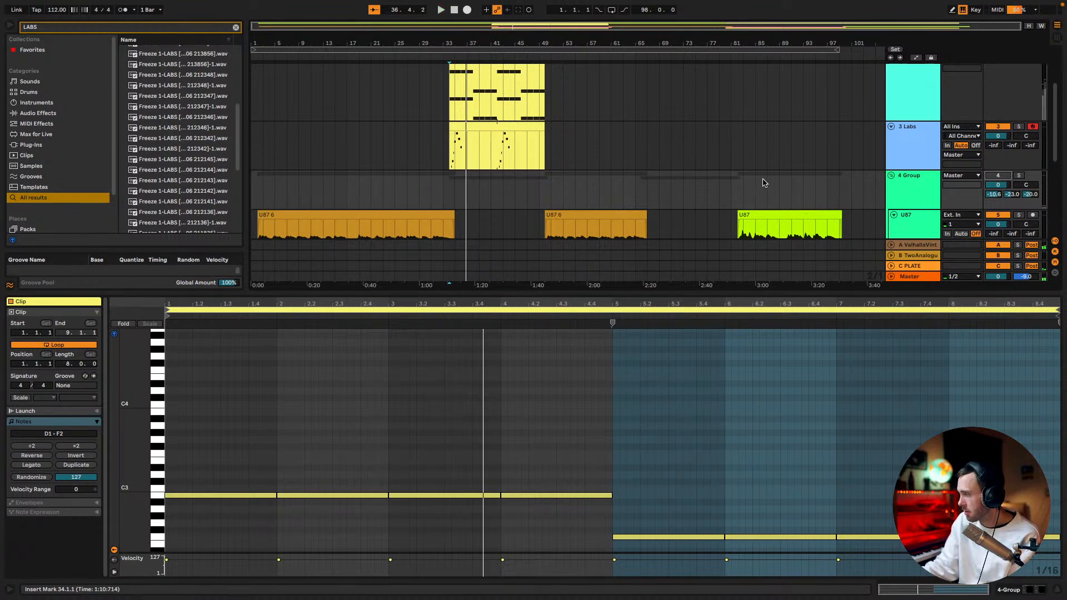
# Open the melody clip on the 3 Labs track and enlarge its note editor to show the phrase
pyautogui.click(489, 136)
pyautogui.press('space')
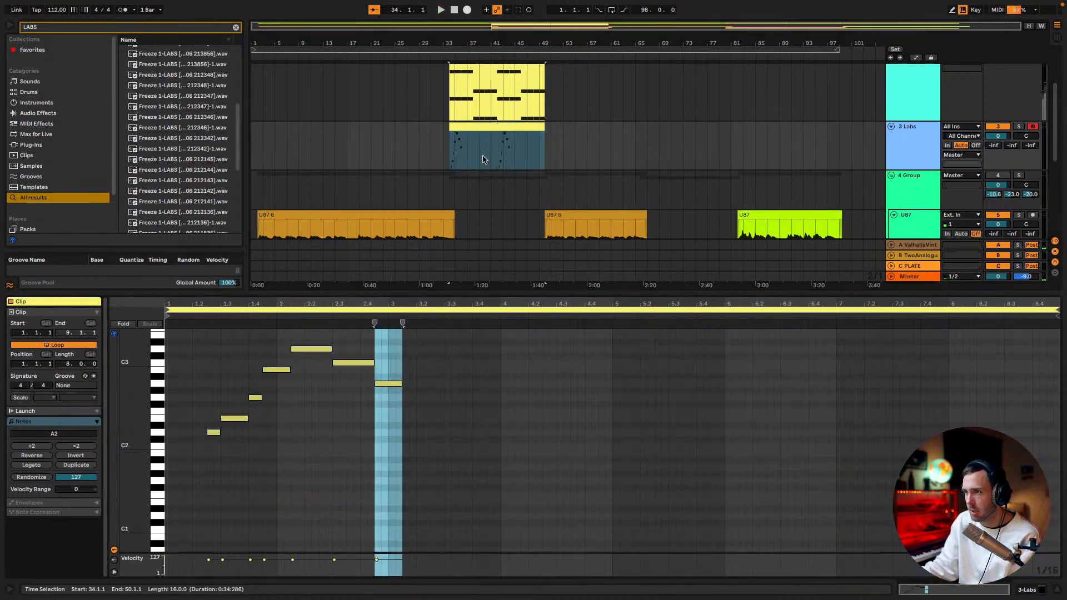
pyautogui.moveTo(405, 293); pyautogui.dragTo(405, 245)
pyautogui.scroll(-4, 382, 302)
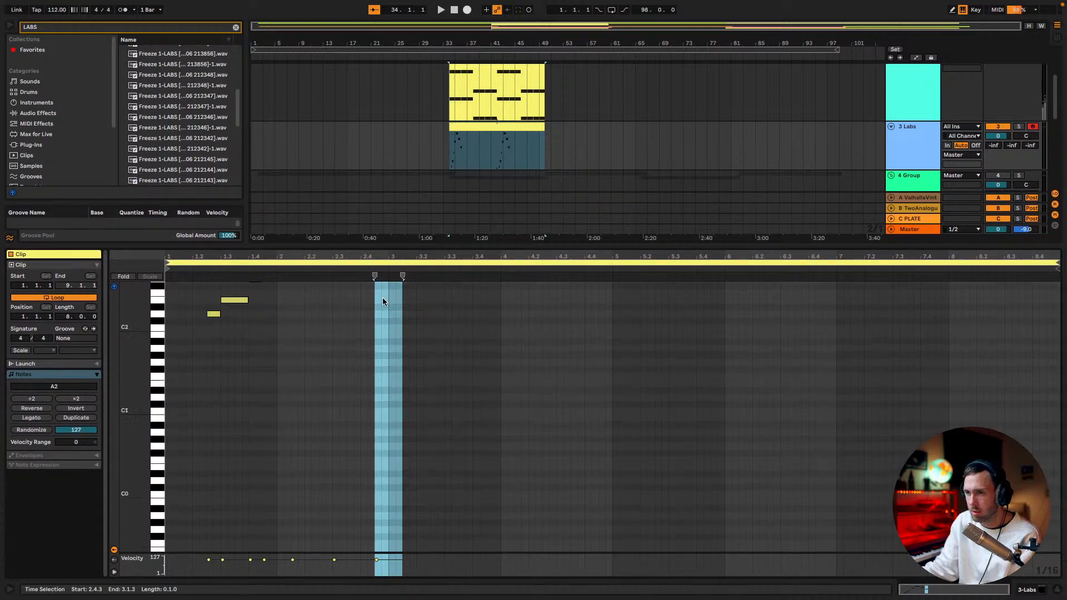
pyautogui.scroll(5, 382, 298)
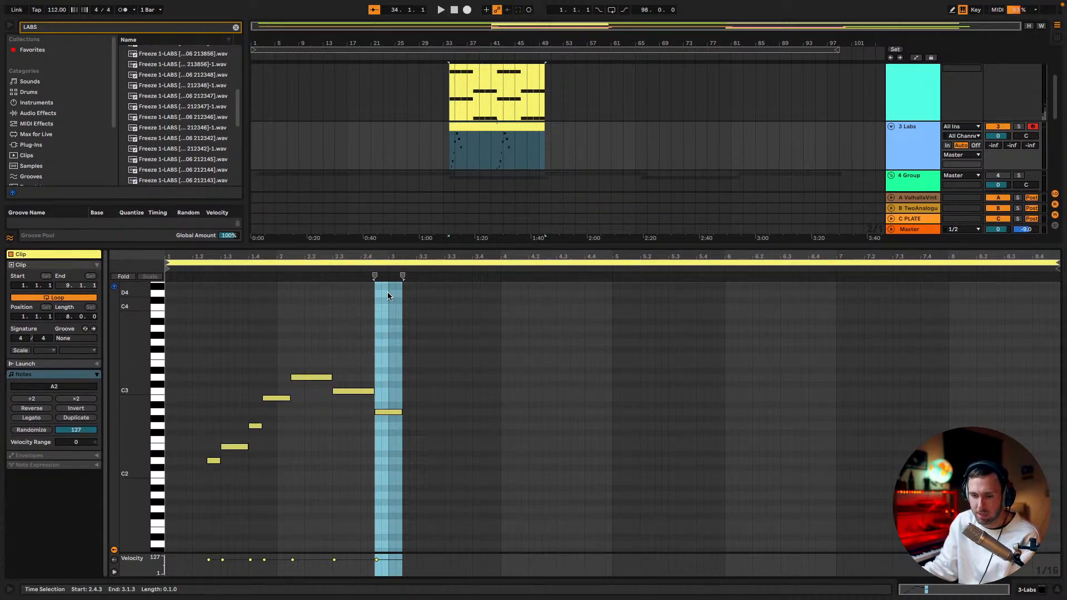
# Play the 3 Labs melody from bar 34 twice with the vocals muted
pyautogui.press('space')
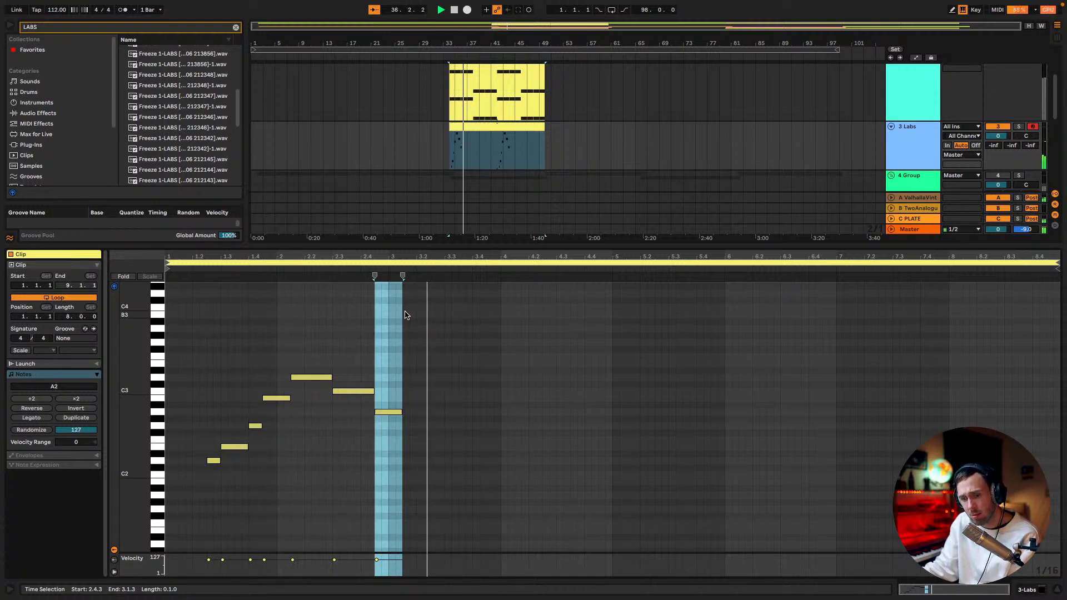
pyautogui.press('space')
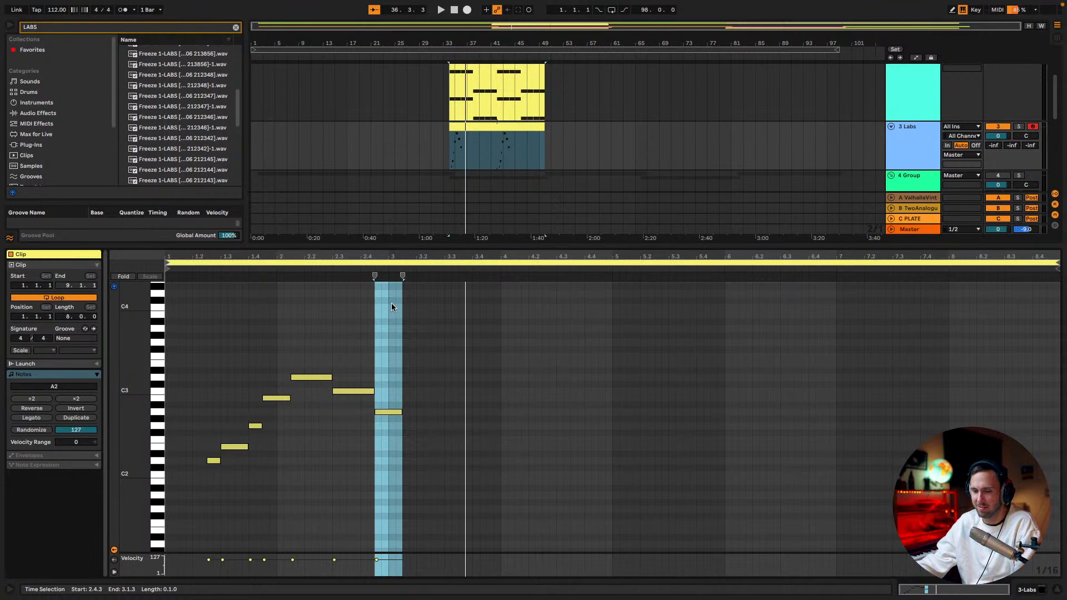
pyautogui.click(453, 125)
pyautogui.press('space')
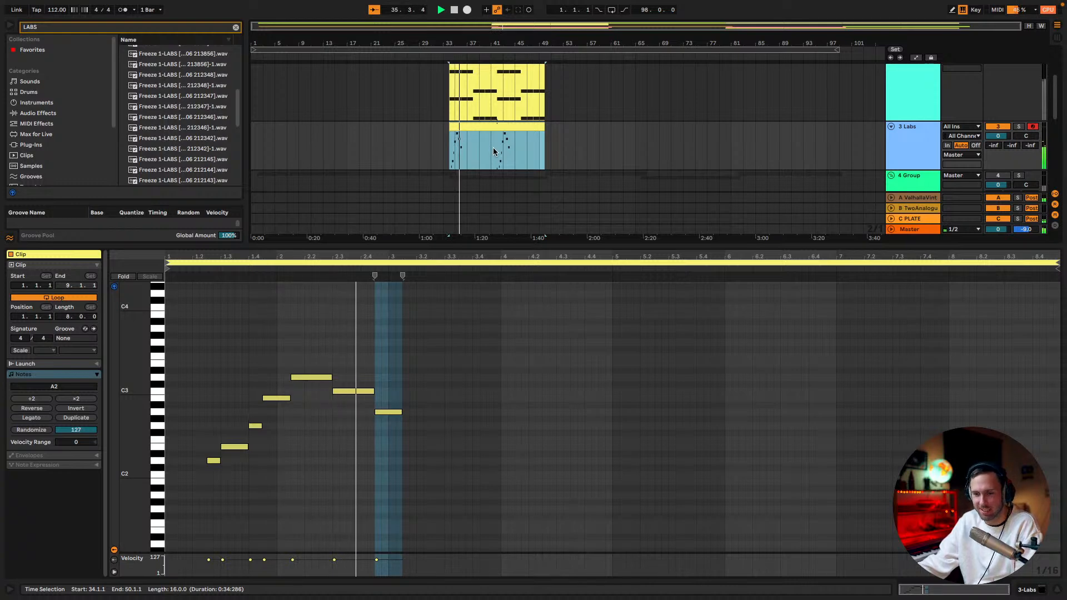
# Shrink the note editor to reveal the full track list and replay the section from bar 34
pyautogui.moveTo(567, 247); pyautogui.dragTo(570, 424)
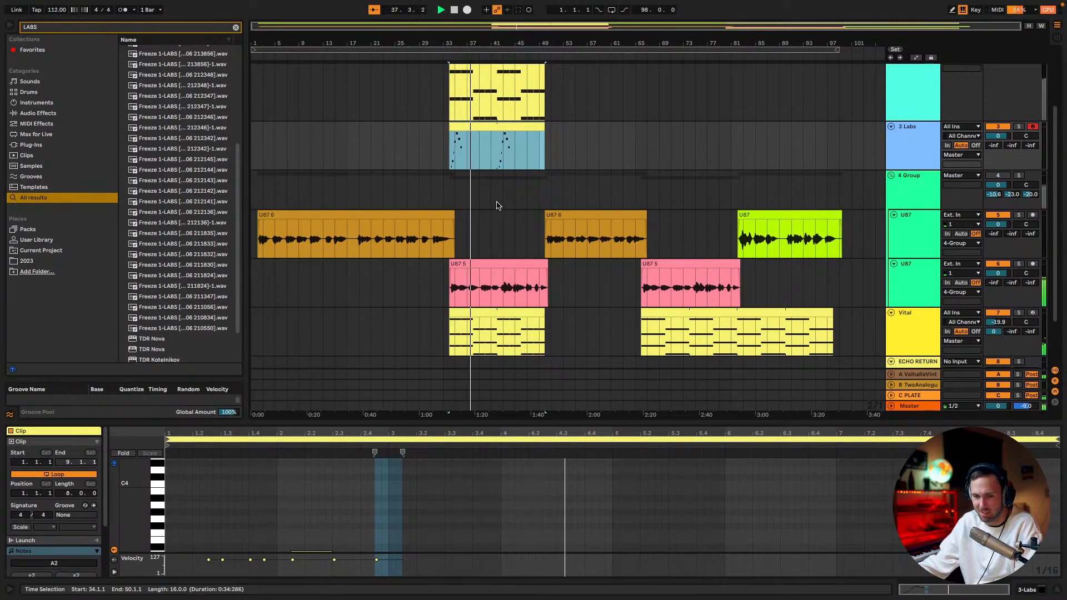
pyautogui.scroll(3, 477, 189)
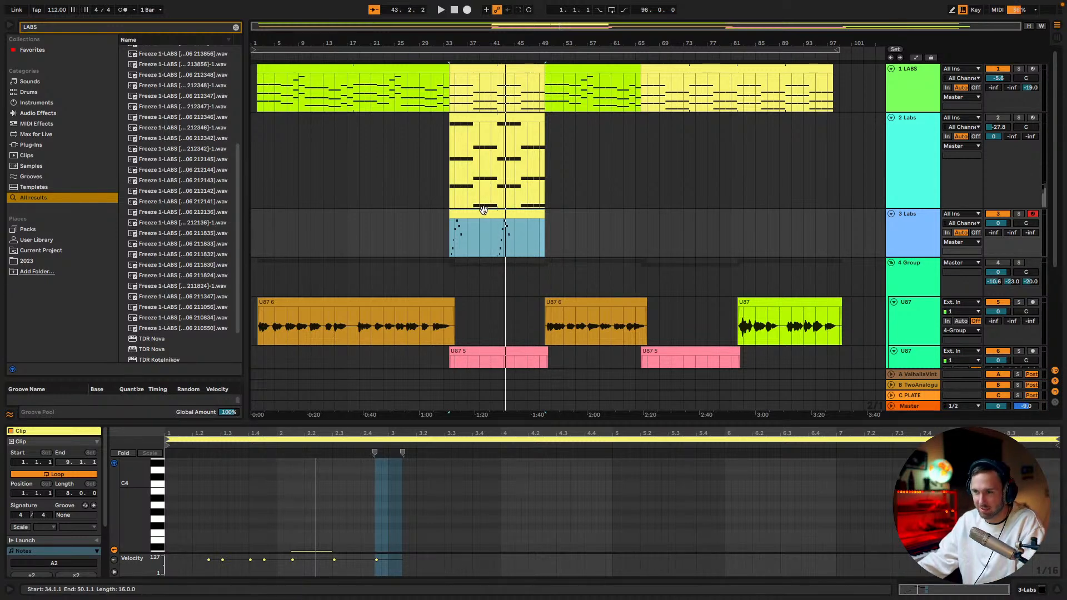
pyautogui.press('space')
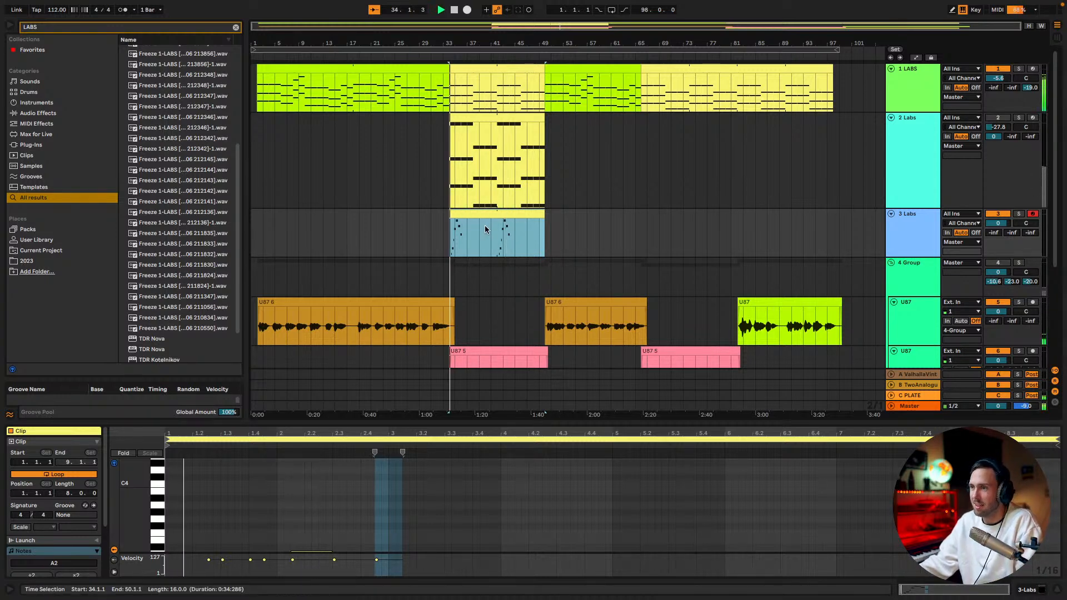
pyautogui.press('space')
pyautogui.press('space')
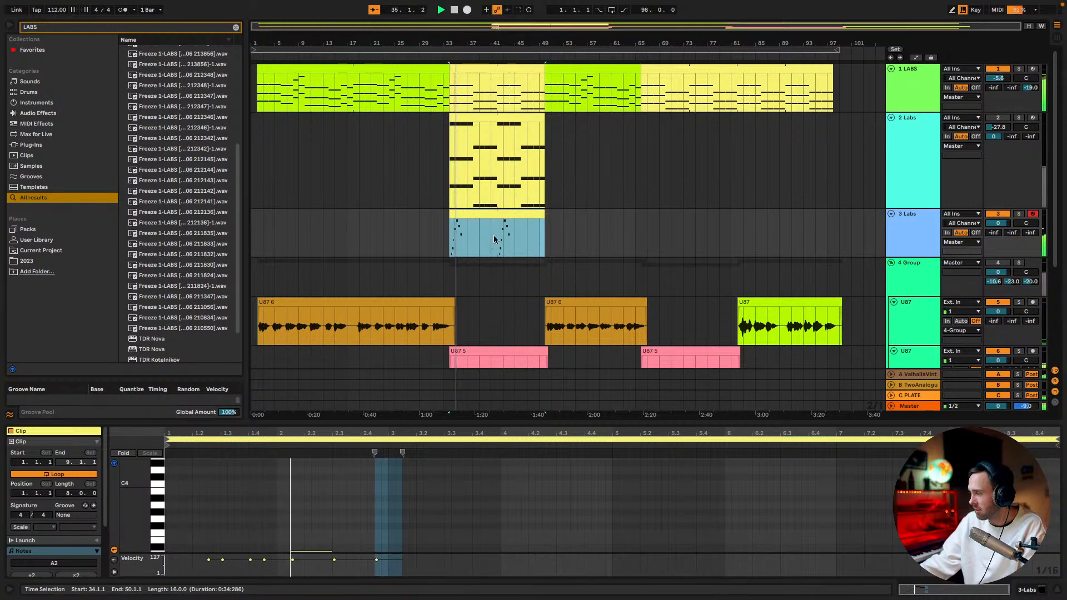
pyautogui.press('space')
pyautogui.press('space')
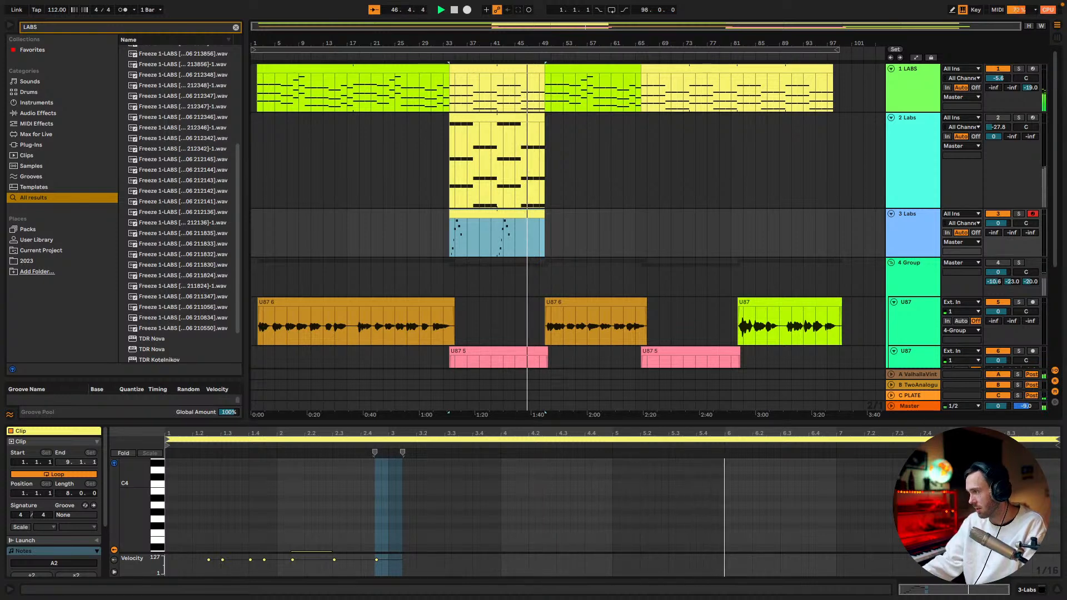
# Select the 3 Labs melody clip and listen again to its opening bars from bar 34
pyautogui.click(471, 214)
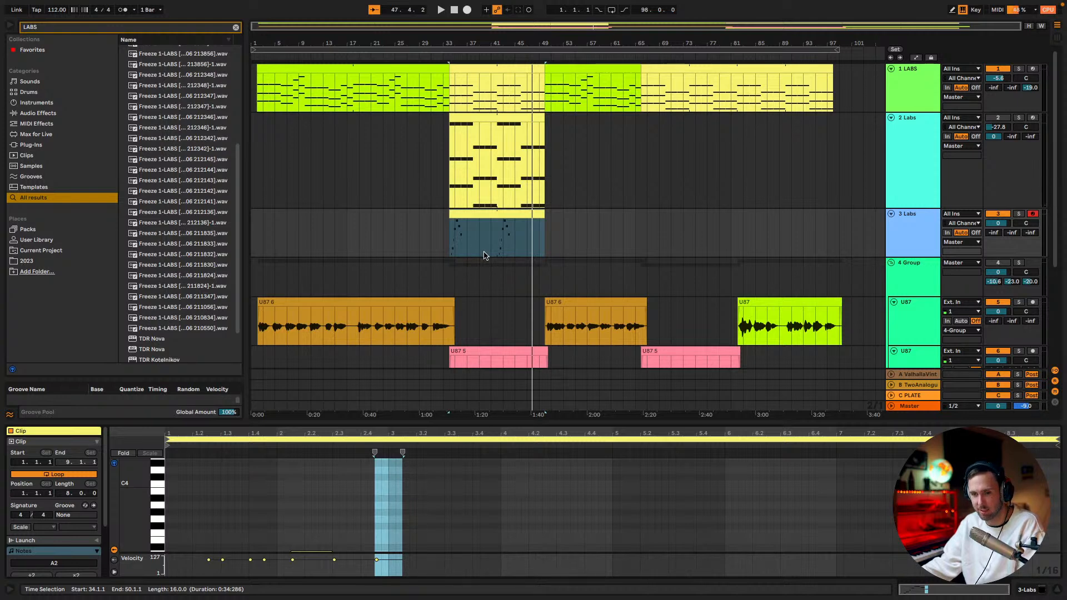
pyautogui.press('space')
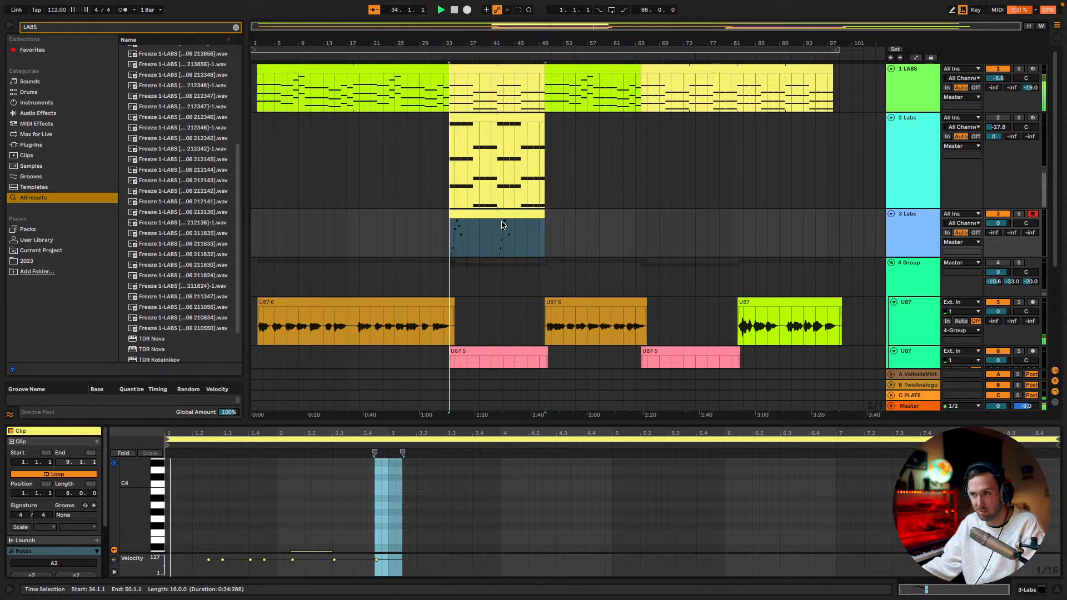
pyautogui.press('space')
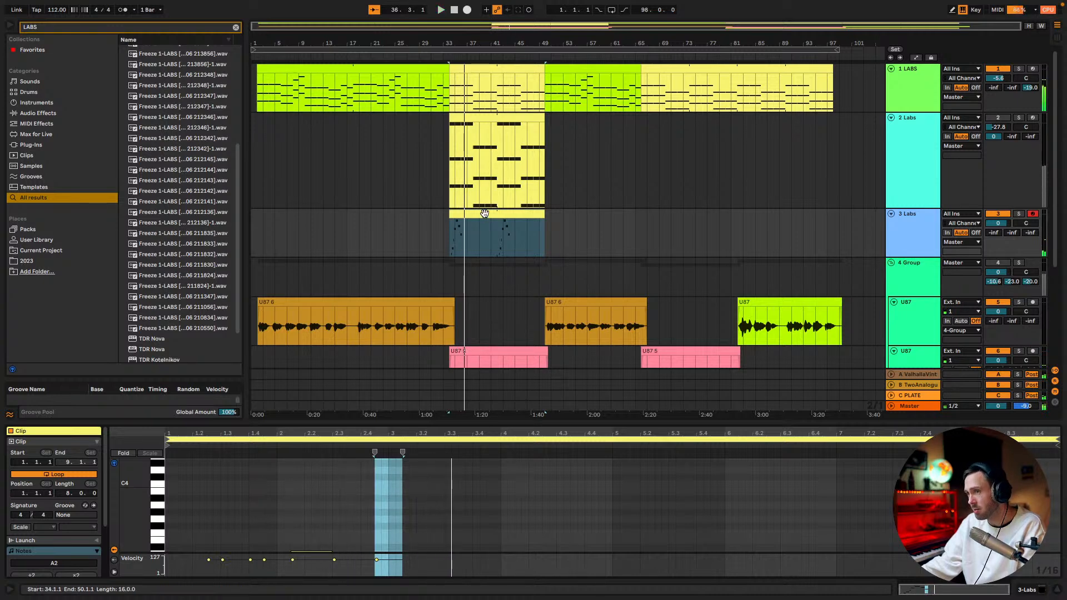
# Enlarge the melody clip's note editor, add a long E3 note from 3.1.3 to 4.1.1, and audition it
pyautogui.moveTo(447, 426); pyautogui.dragTo(429, 215)
pyautogui.moveTo(200, 448); pyautogui.dragTo(390, 307)
pyautogui.click(423, 397)
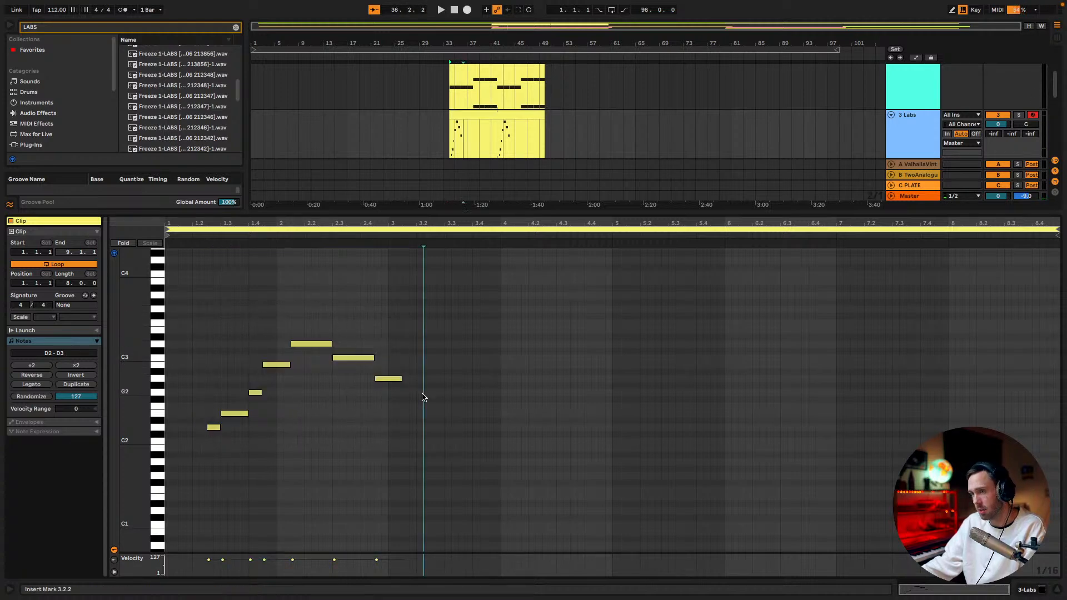
pyautogui.moveTo(388, 381); pyautogui.dragTo(419, 345)
pyautogui.press('space')
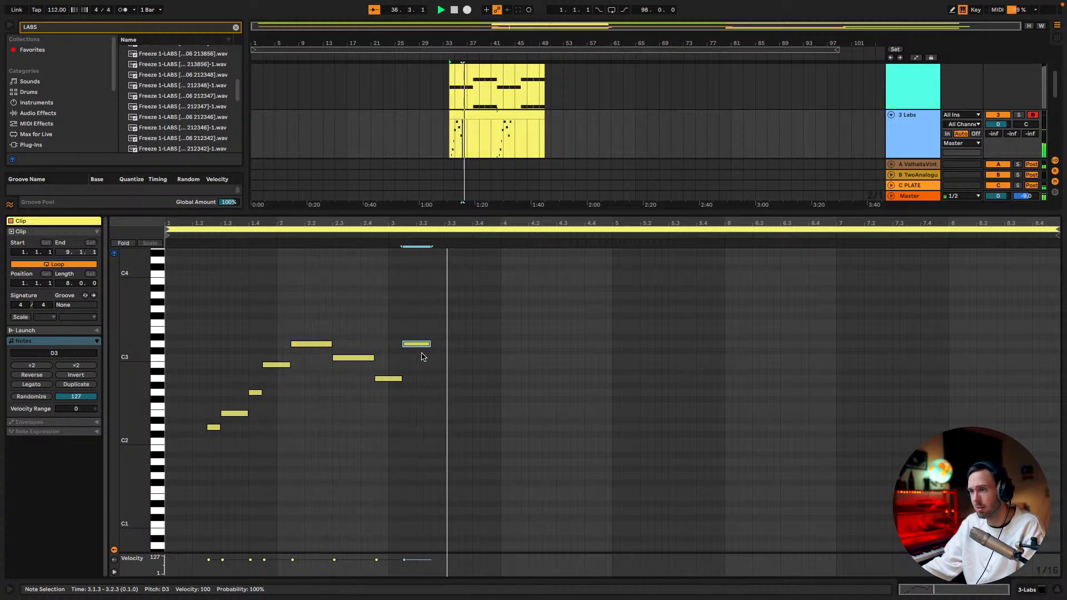
pyautogui.moveTo(427, 344); pyautogui.dragTo(472, 335)
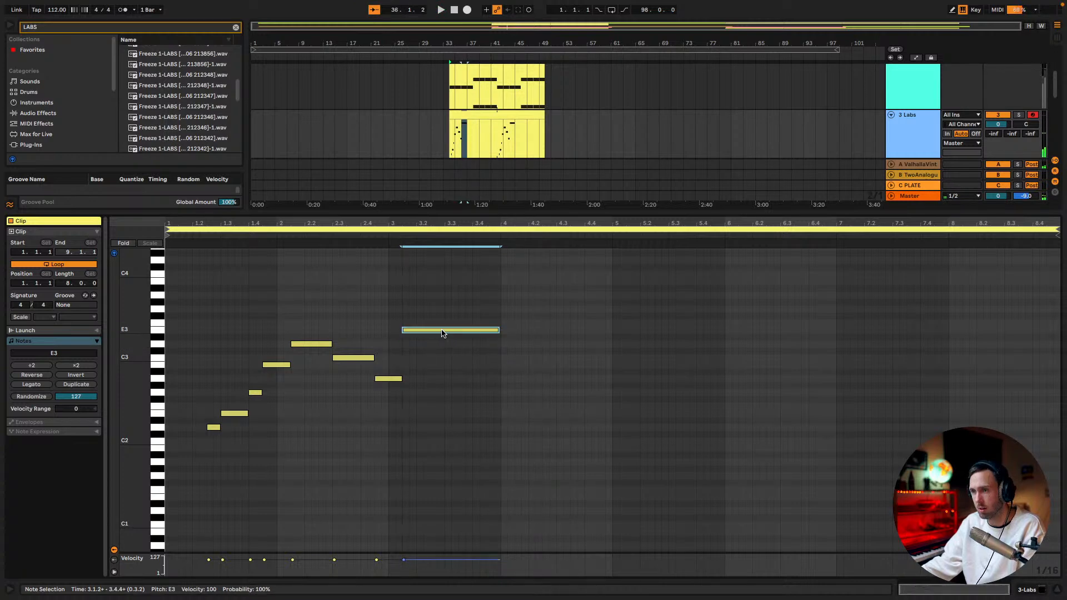
pyautogui.hotkey('ctrl', 'z')
pyautogui.hotkey('ctrl', 'shift', 'z')
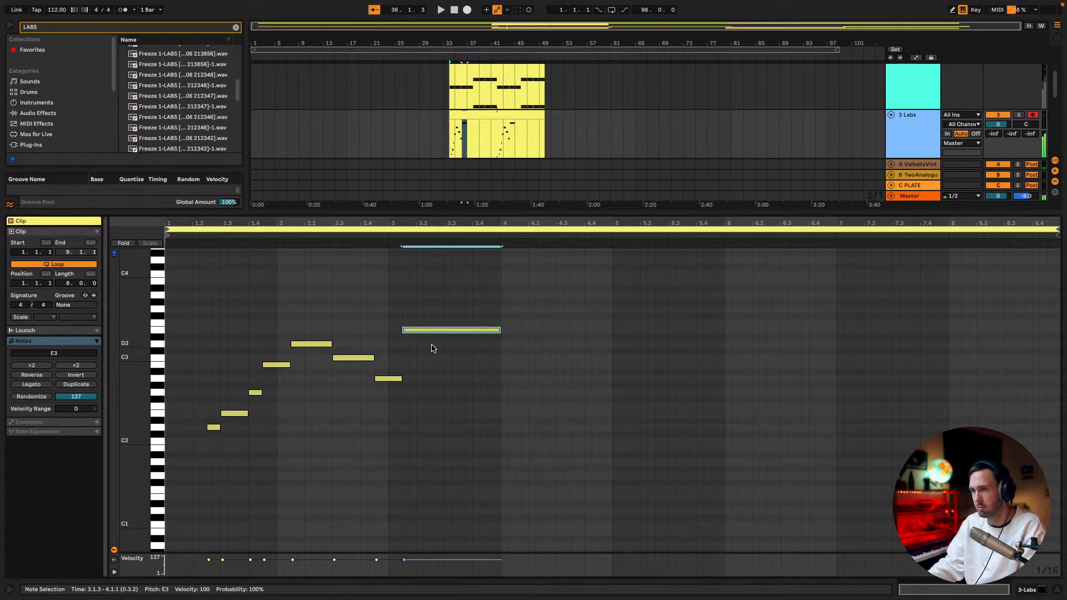
pyautogui.press('space')
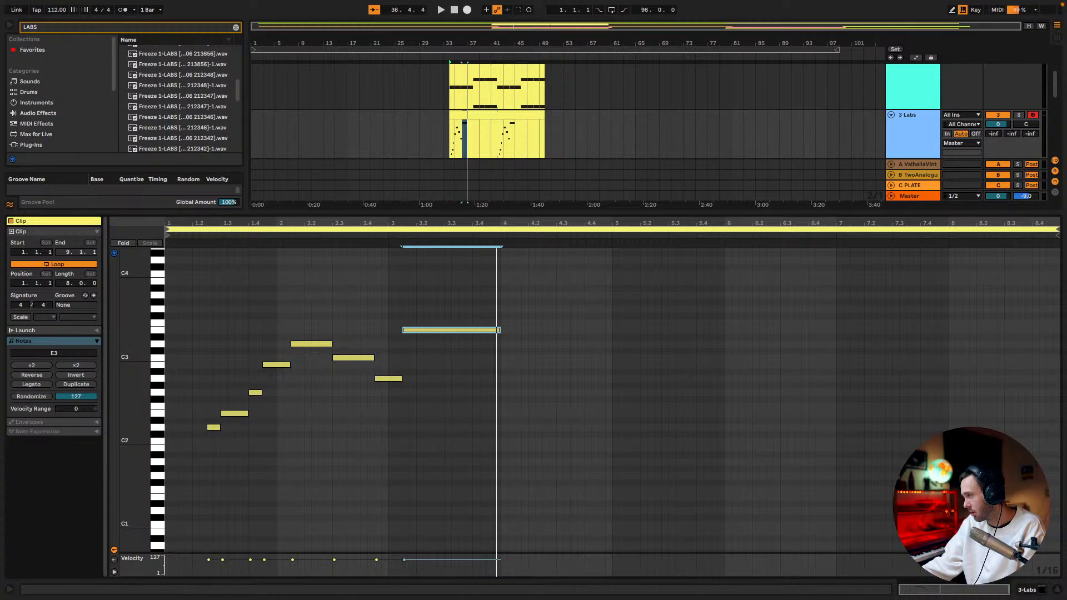
# Continue the melody from 4.1.1 to 5.4.1 with the notes G3, D3, B2, C3, B2, G2 and E2, then play it
pyautogui.moveTo(502, 323)
pyautogui.mouseDown()
pyautogui.moveTo(528, 327)
pyautogui.moveTo(518, 313)
pyautogui.mouseUp()
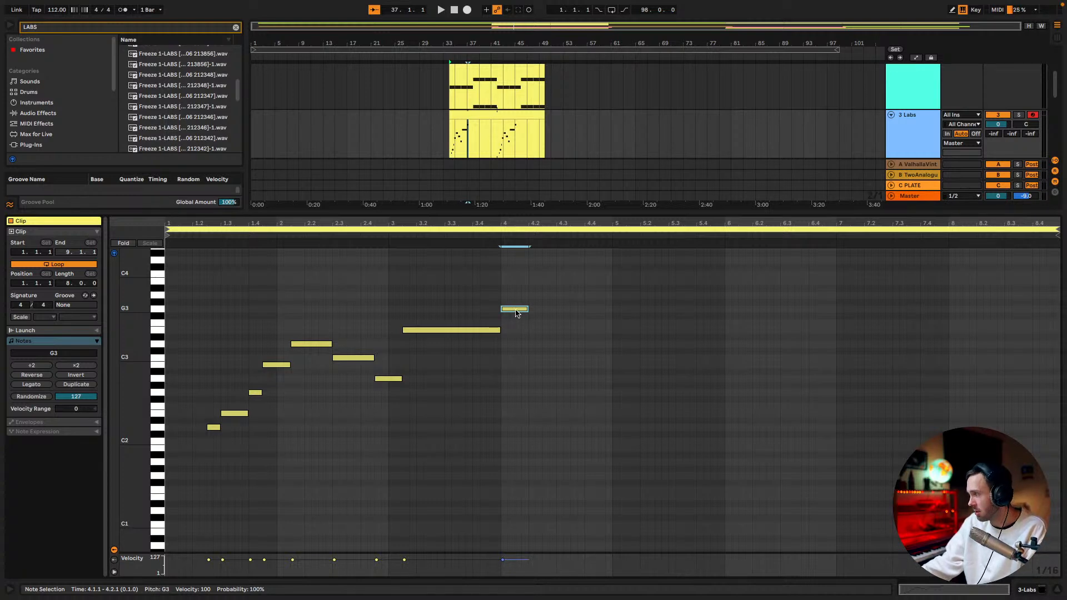
pyautogui.moveTo(515, 313); pyautogui.dragTo(708, 367)
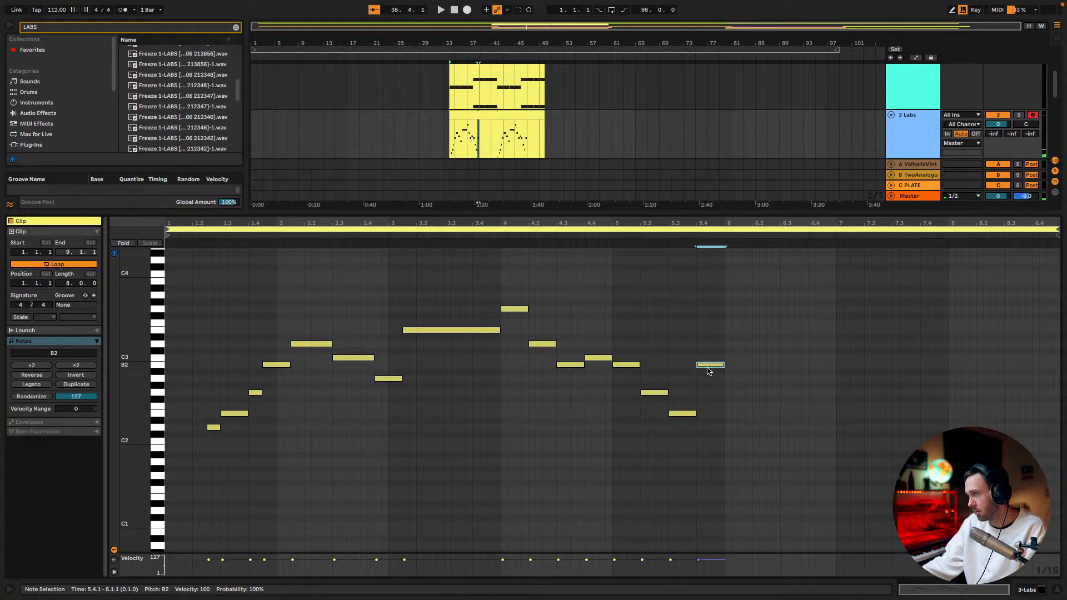
pyautogui.doubleClick(705, 364)
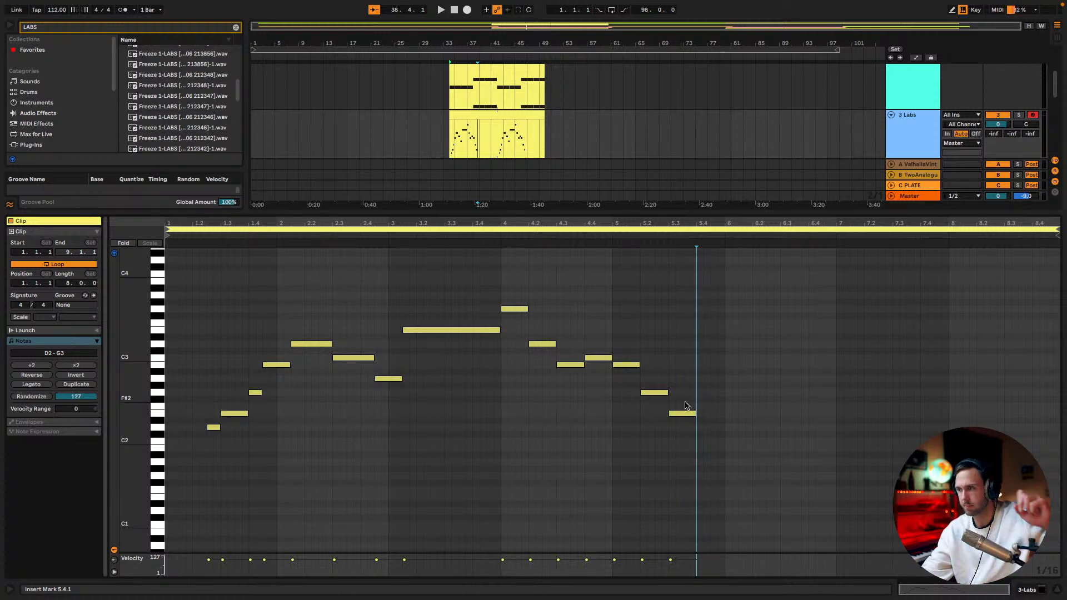
pyautogui.press('space')
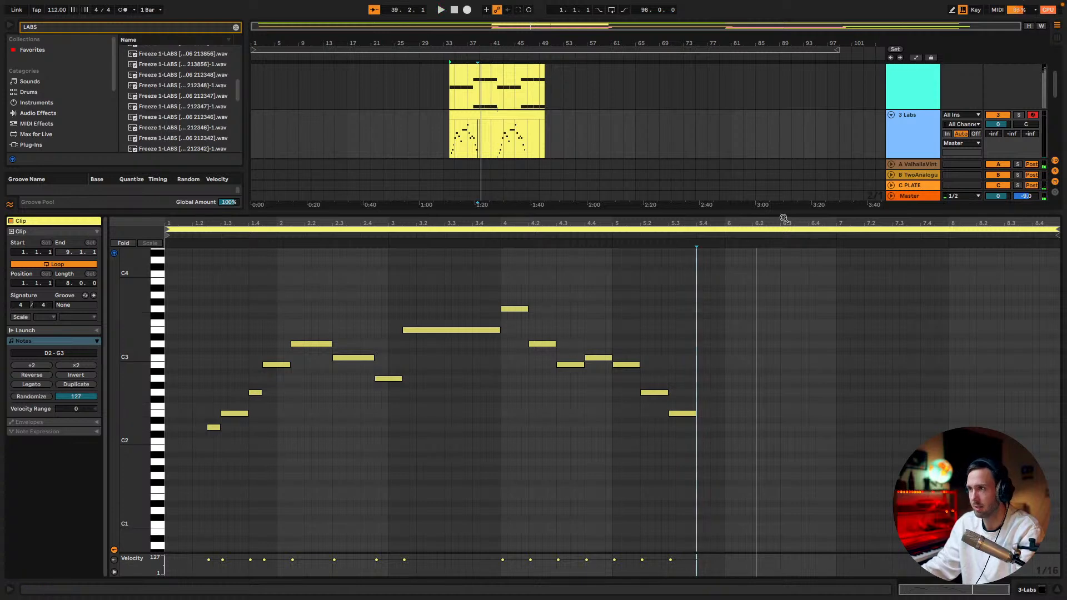
# Look over the LABS, U87 vocal and Vital tracks in the arrangement around the melody section
pyautogui.scroll(-2, 666, 111)
pyautogui.scroll(3, 666, 112)
pyautogui.scroll(-2, 666, 113)
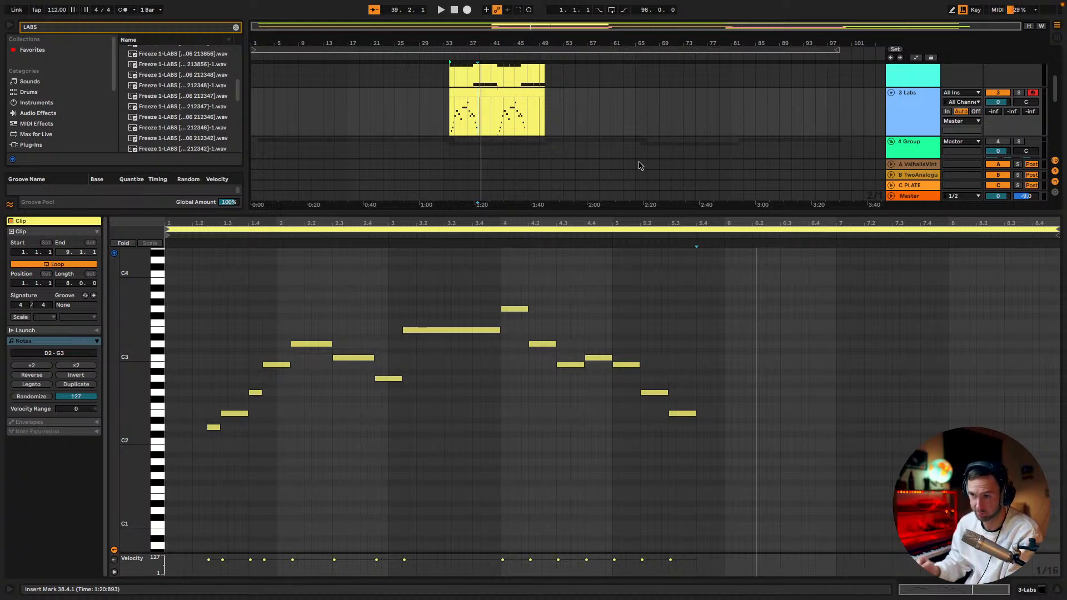
pyautogui.scroll(3, 554, 123)
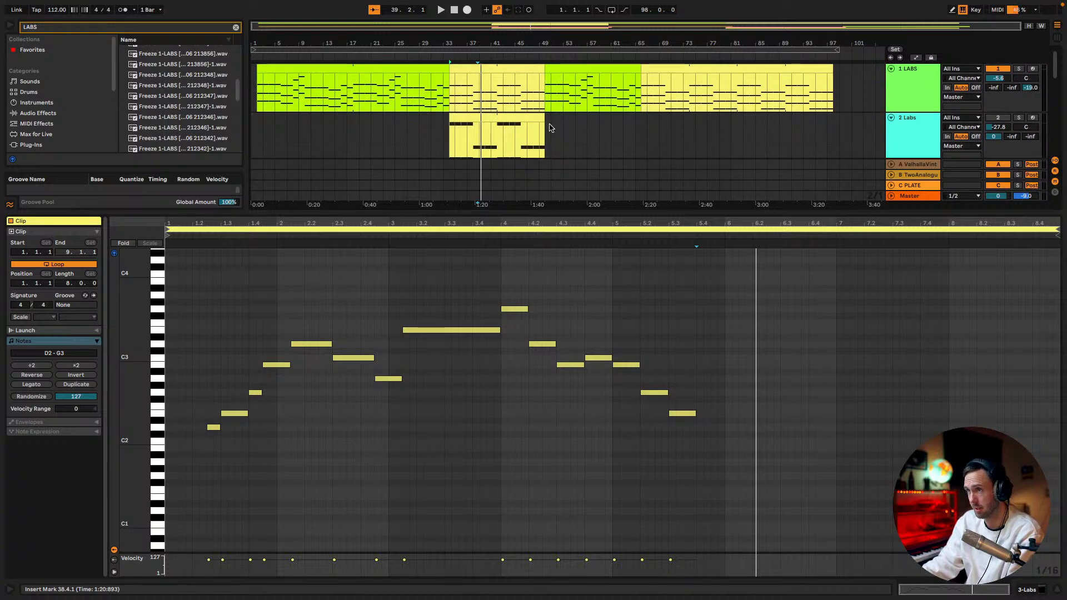
pyautogui.scroll(-1, 552, 125)
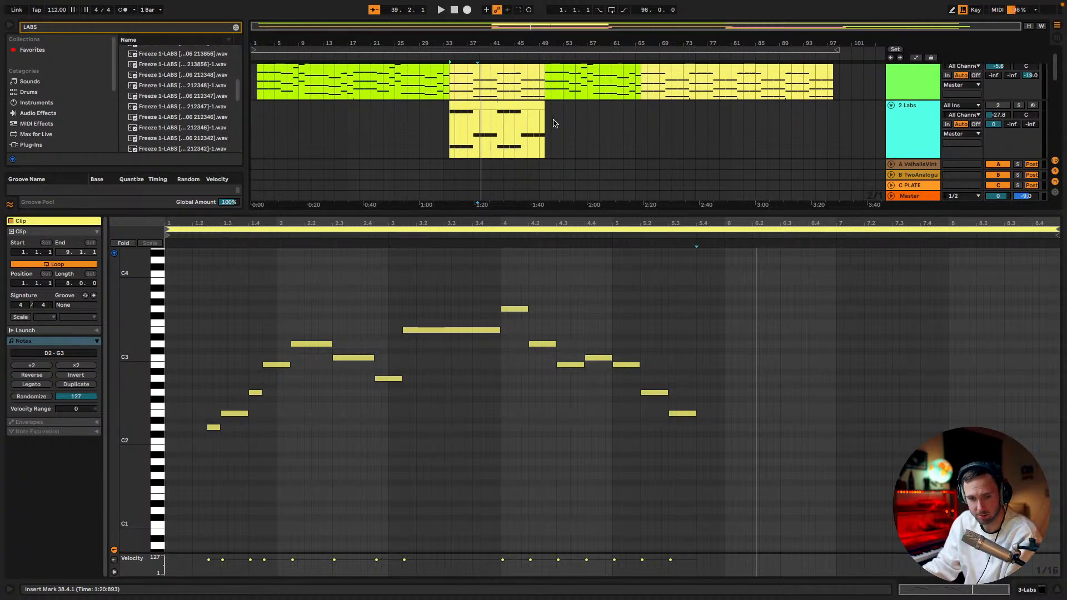
pyautogui.scroll(-5, 553, 123)
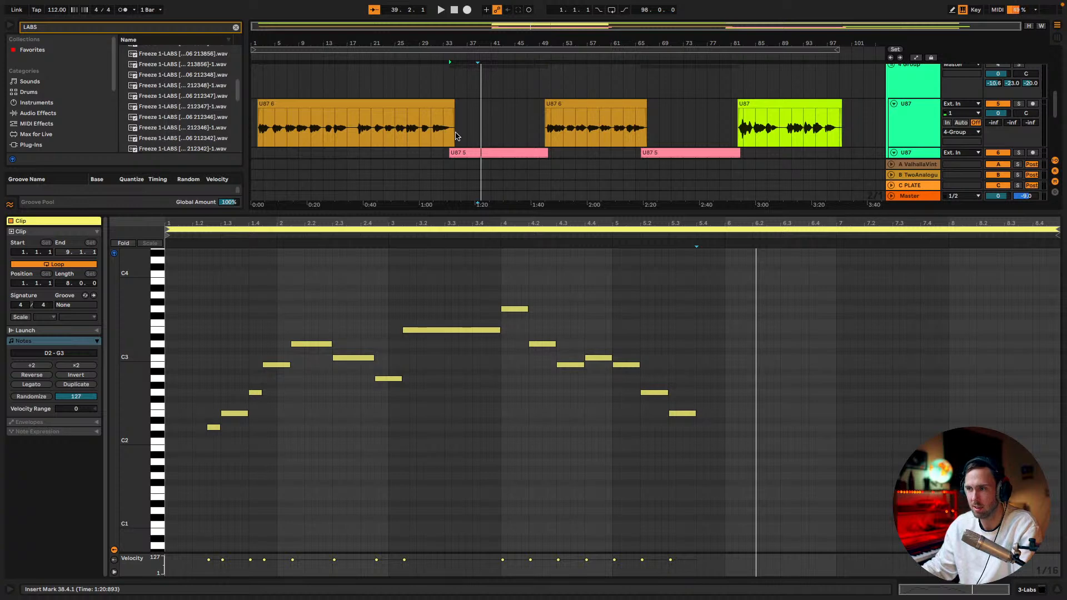
pyautogui.scroll(-4, 583, 95)
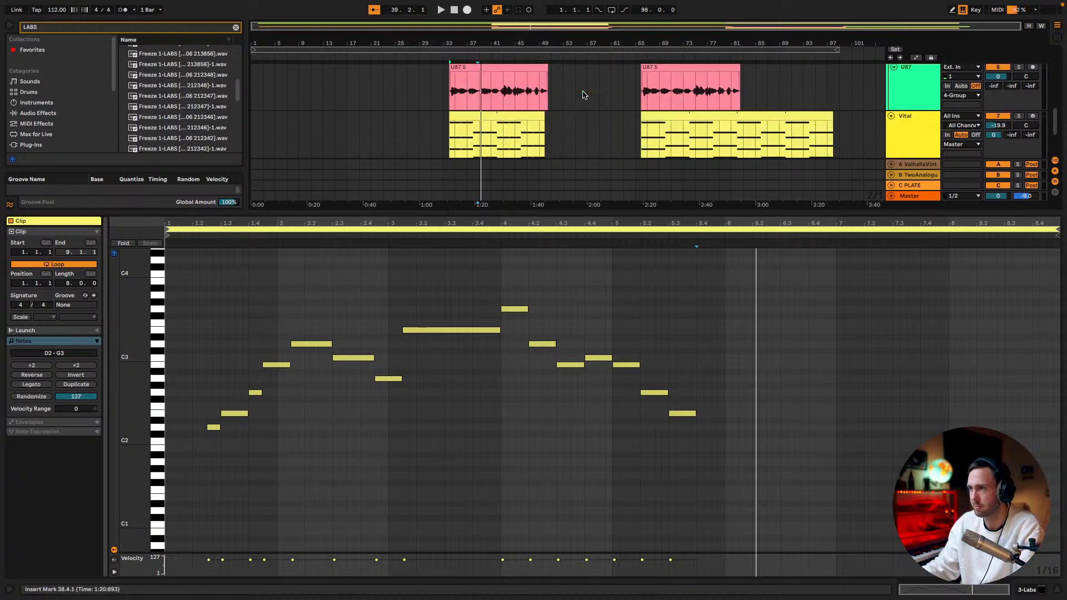
pyautogui.scroll(2, 583, 95)
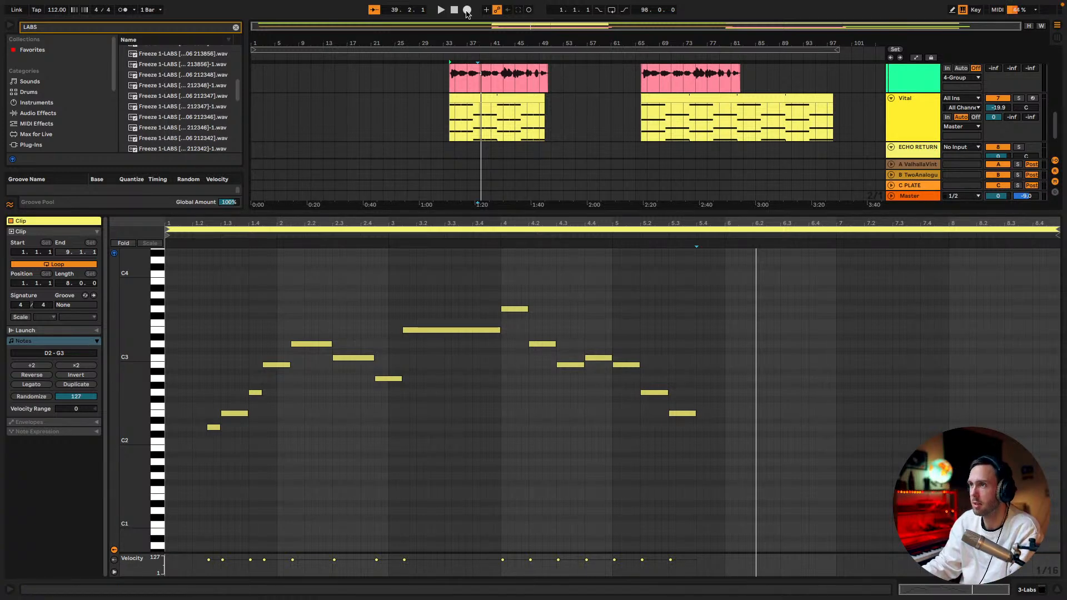
pyautogui.scroll(-3, 552, 103)
pyautogui.scroll(10, 566, 102)
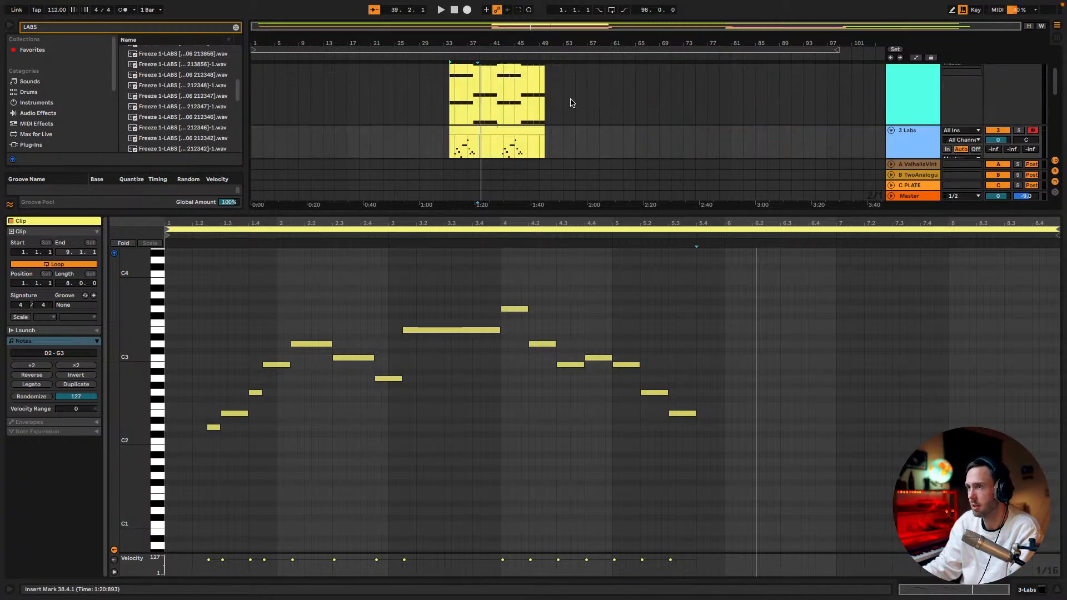
# Arm the lower U87 vocal track and record a new vocal take from bar 33 to about bar 50
pyautogui.scroll(-3, 574, 104)
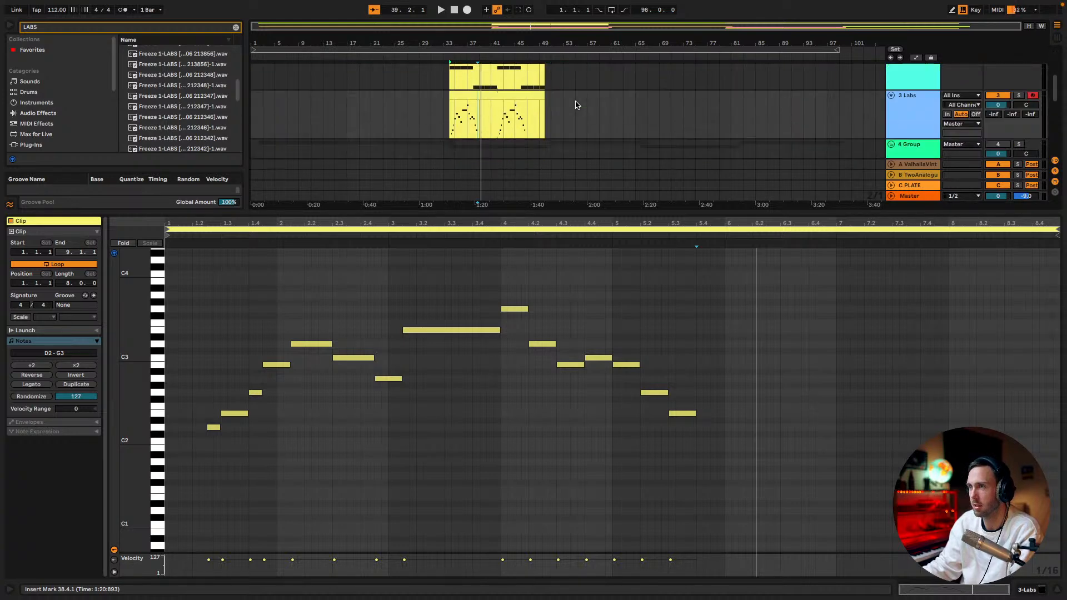
pyautogui.scroll(-5, 617, 105)
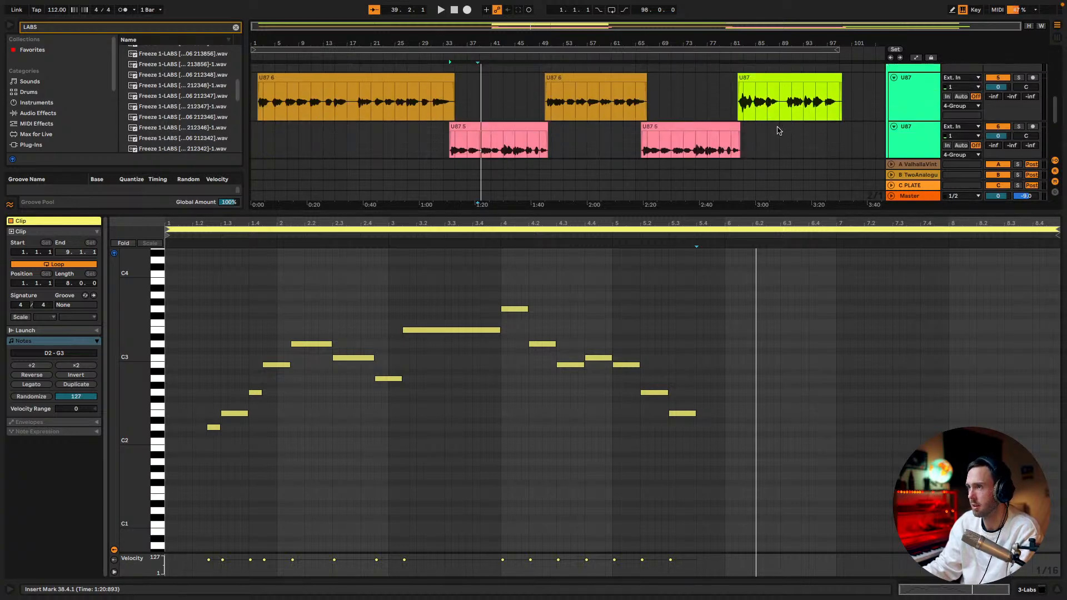
pyautogui.scroll(-2, 663, 96)
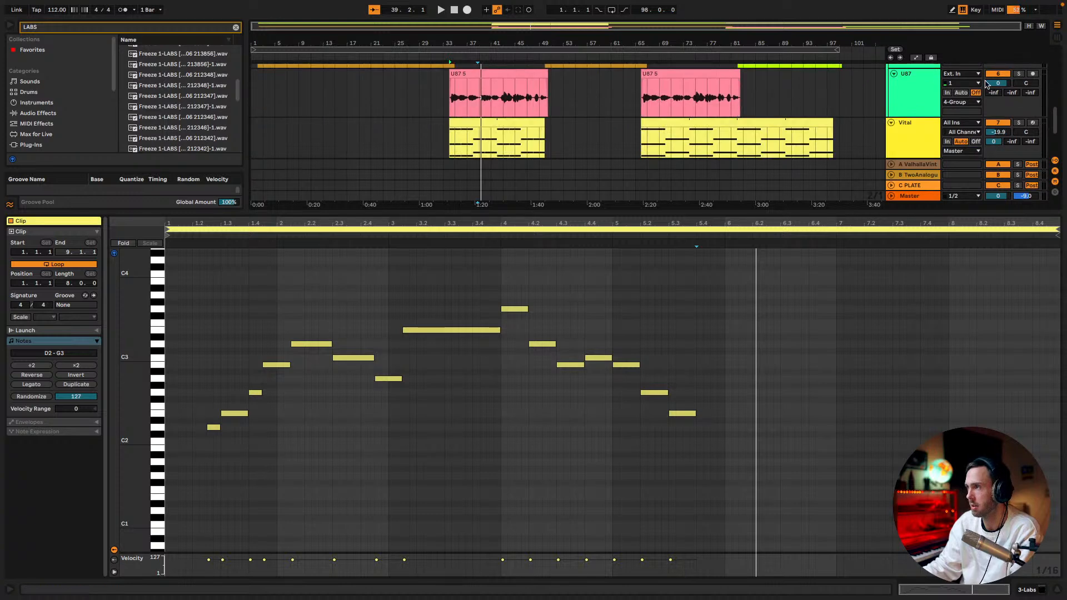
pyautogui.click(1032, 74)
pyautogui.click(444, 100)
pyautogui.press('space')
pyautogui.click(466, 11)
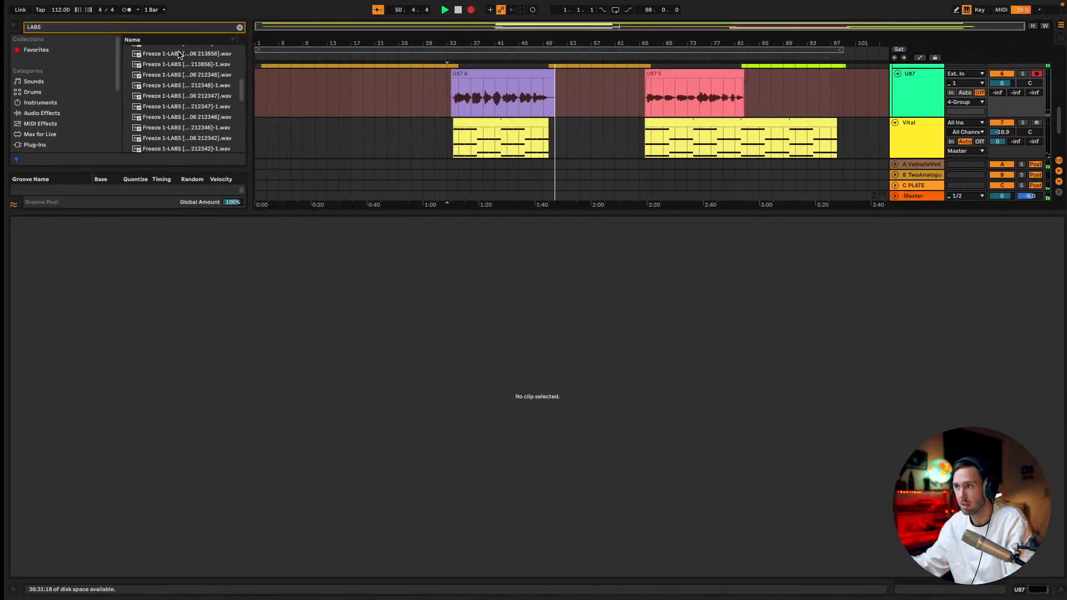
pyautogui.press('space')
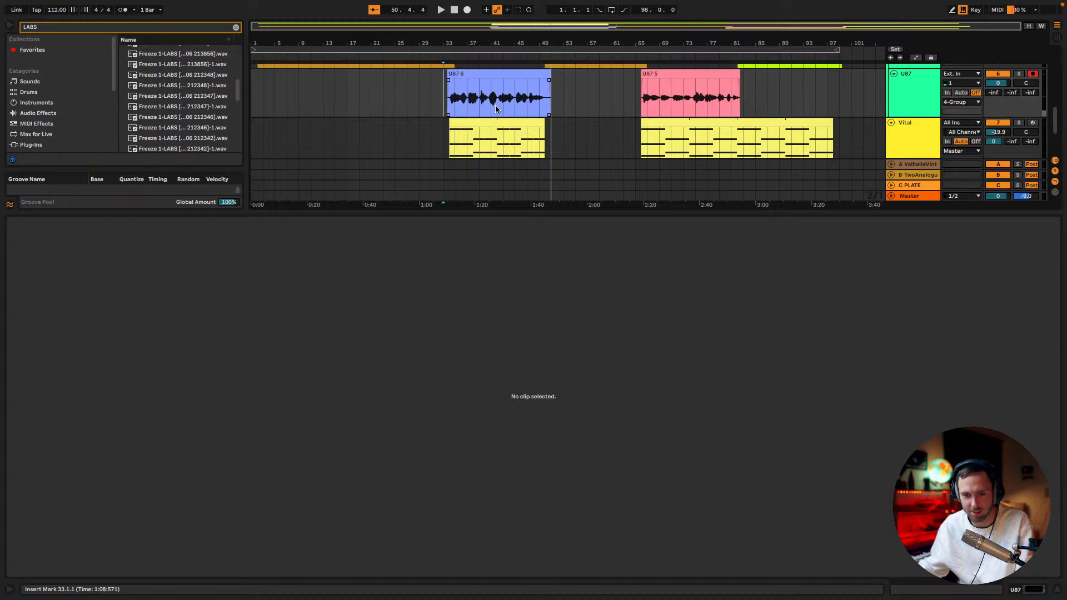
# Play back the newly recorded U87 vocal take from bar 33 and check it against the surrounding tracks
pyautogui.press('space')
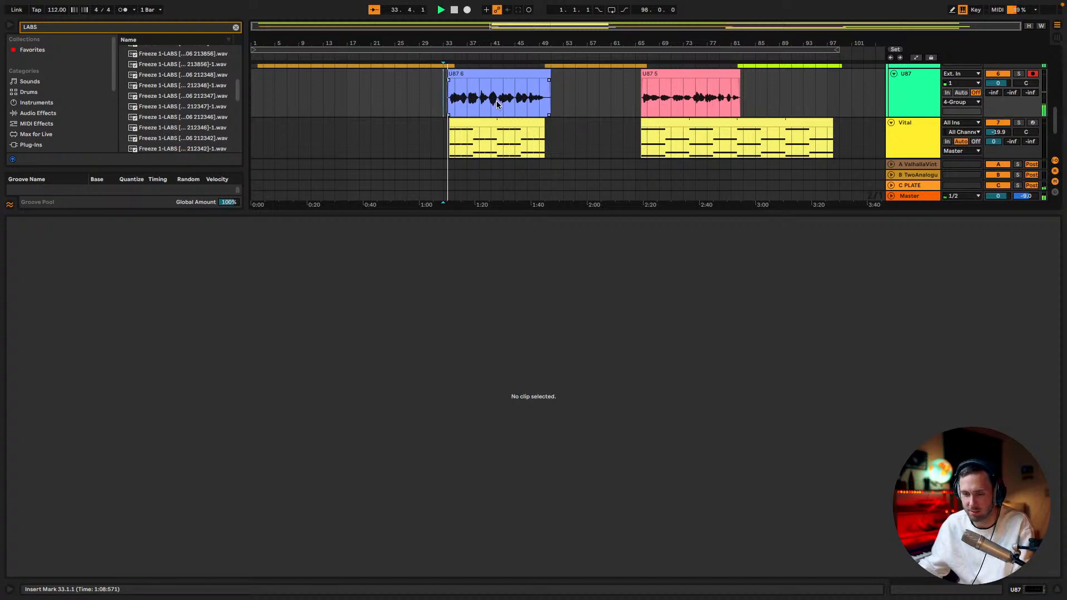
pyautogui.scroll(2, 499, 103)
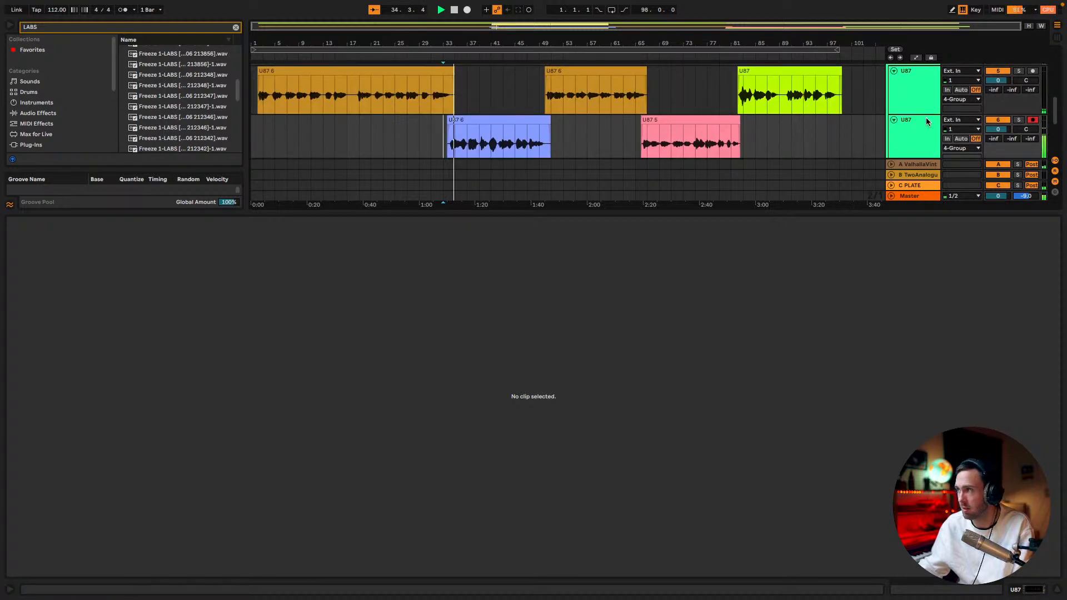
pyautogui.scroll(3, 898, 97)
pyautogui.press('space')
pyautogui.scroll(-3, 557, 133)
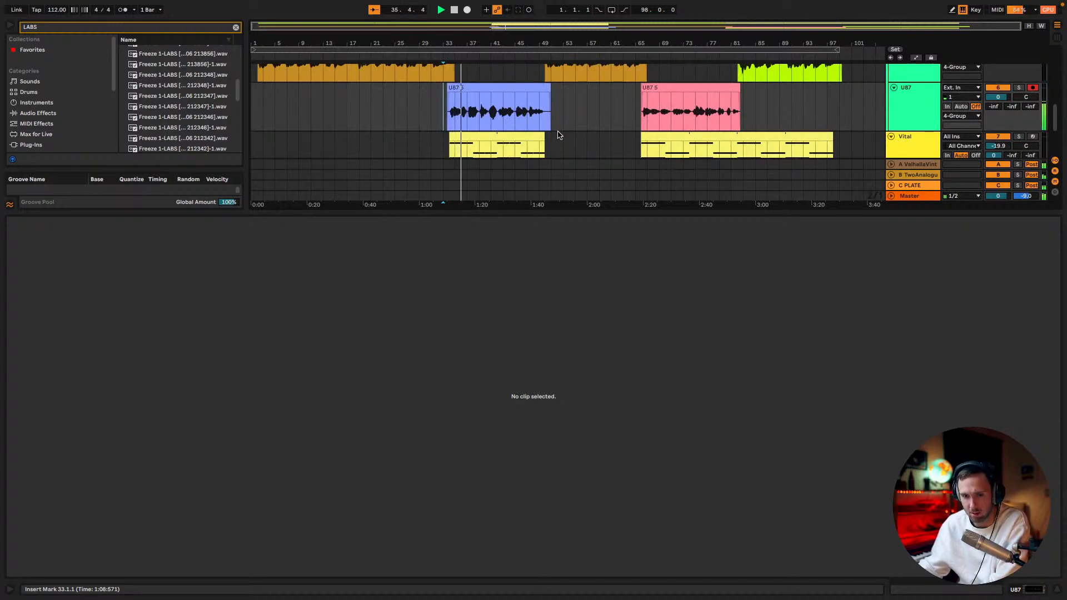
pyautogui.scroll(1, 561, 133)
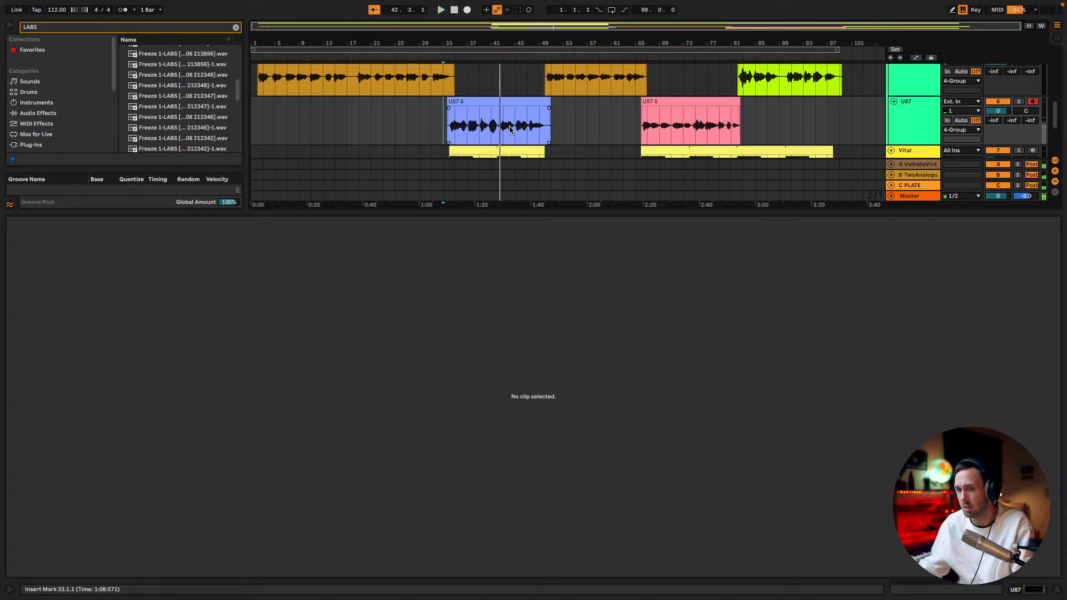
pyautogui.press('space')
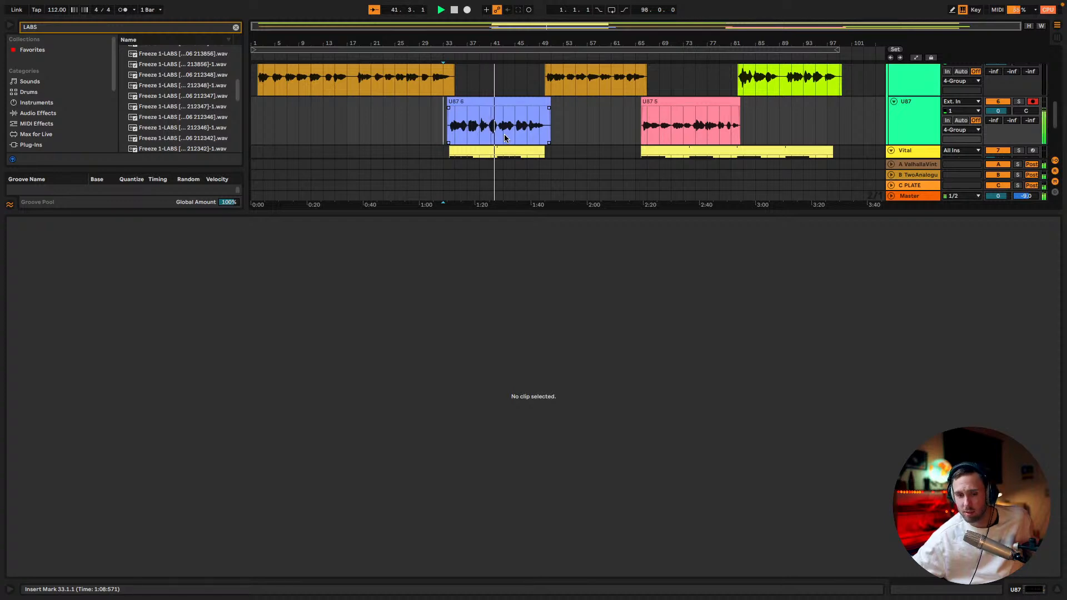
pyautogui.press('c')
pyautogui.press('v')
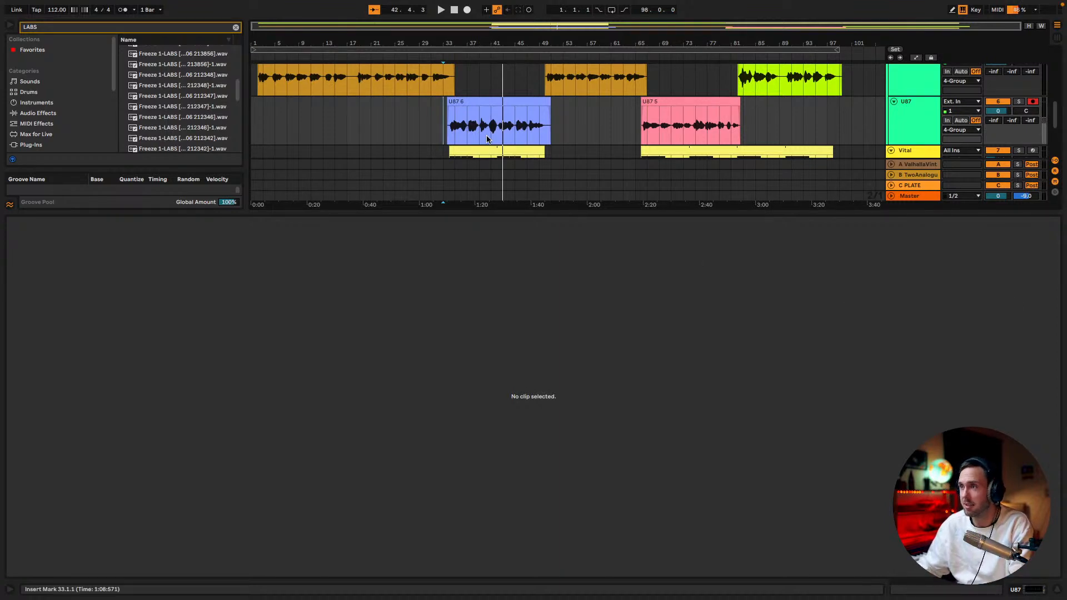
# Check the tracks below the melody, enlarge the arrangement area, and play the 3 Labs clip with the vocal from bar 34
pyautogui.scroll(-3, 474, 127)
pyautogui.scroll(-2, 483, 137)
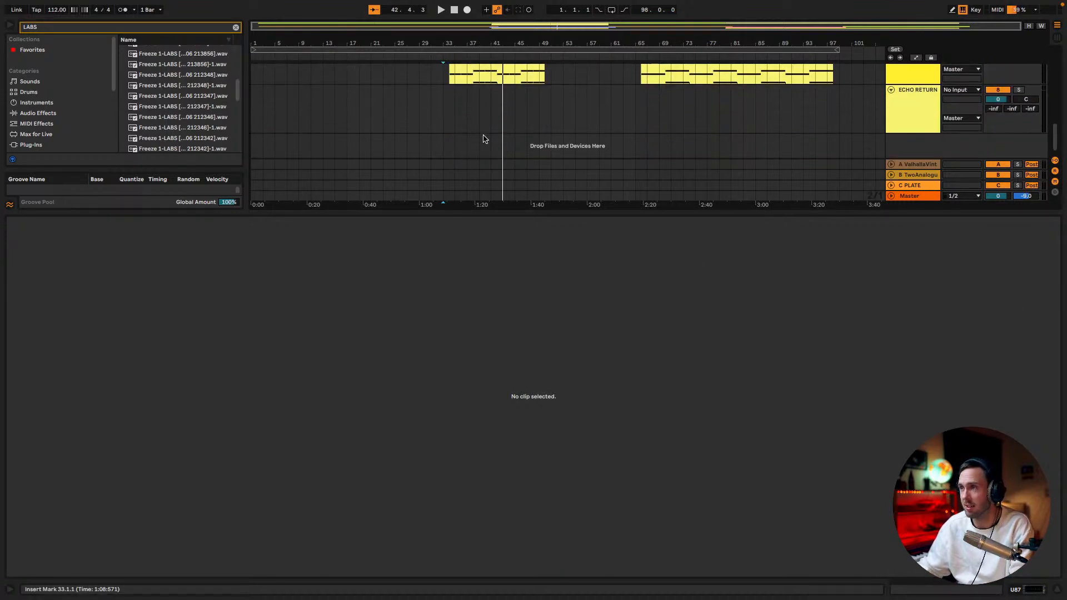
pyautogui.scroll(5, 483, 137)
pyautogui.moveTo(558, 220); pyautogui.dragTo(555, 418)
pyautogui.scroll(4, 488, 290)
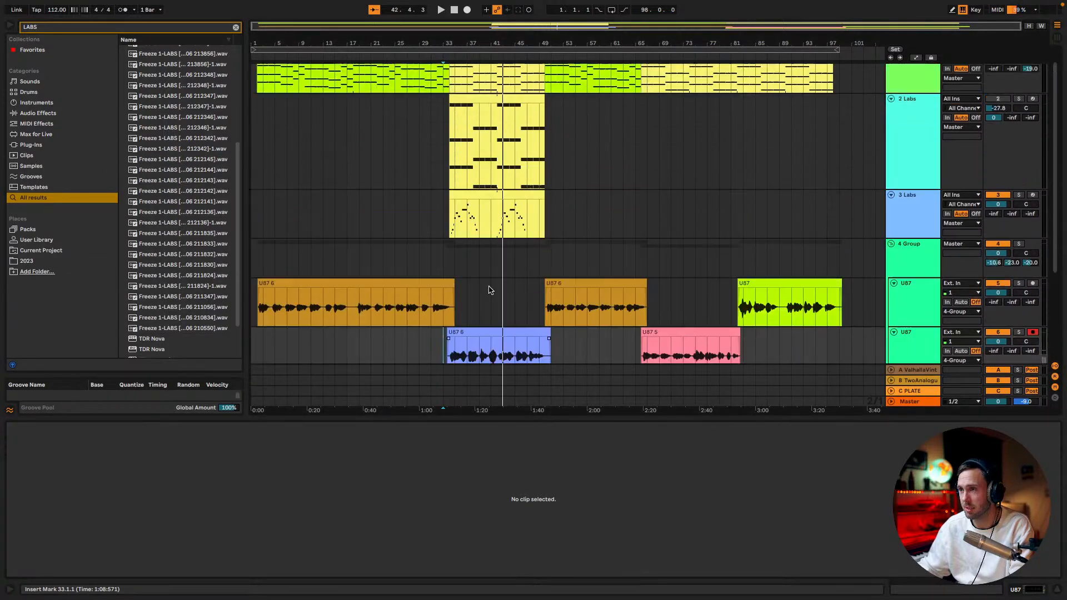
pyautogui.click(461, 225)
pyautogui.press('space')
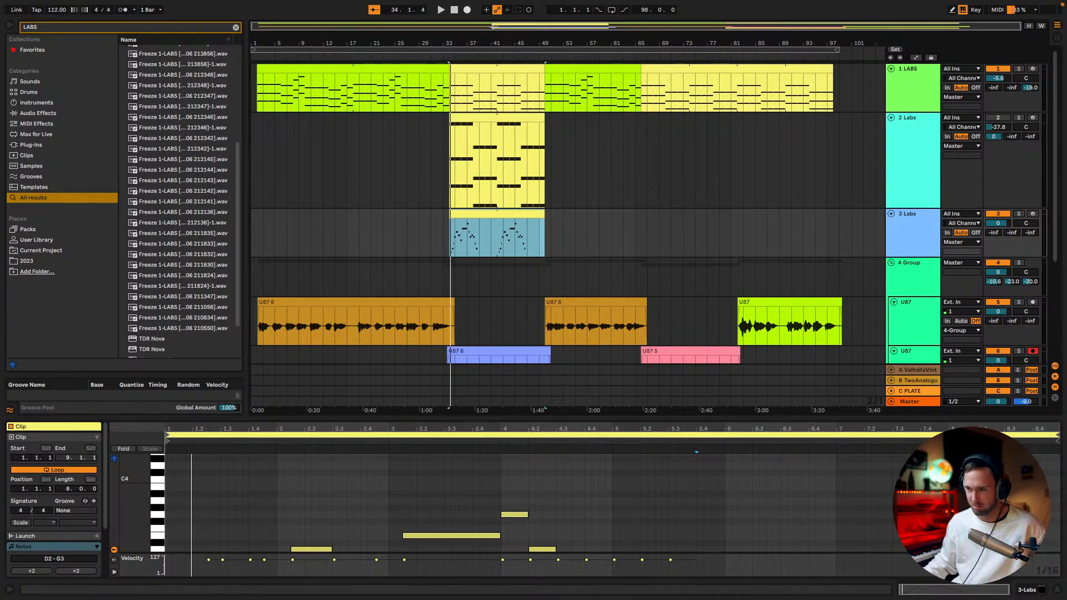
pyautogui.click(465, 223)
pyautogui.press('space')
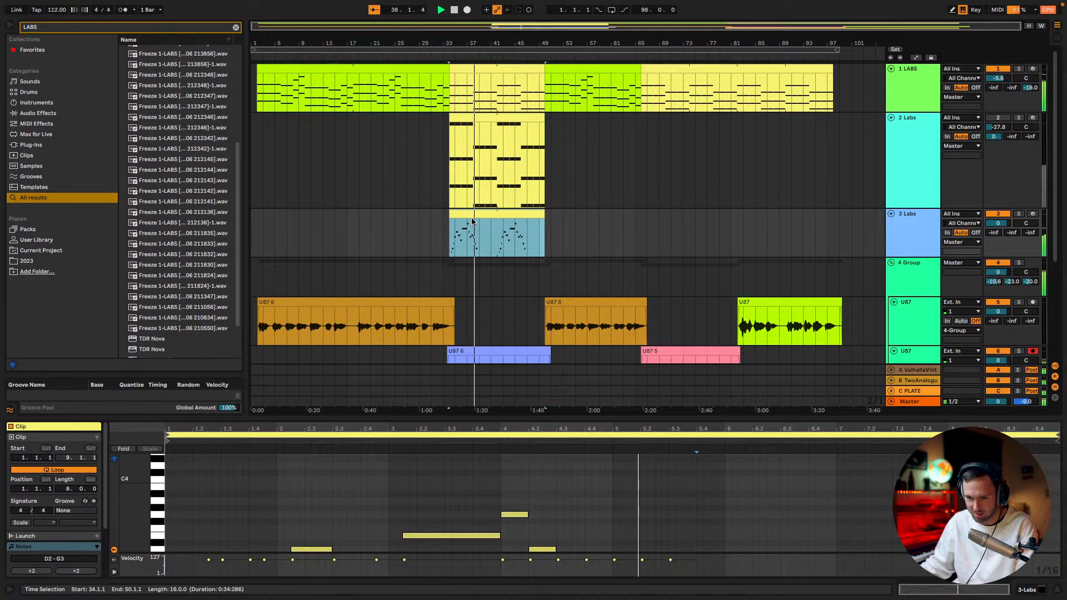
pyautogui.click(481, 246)
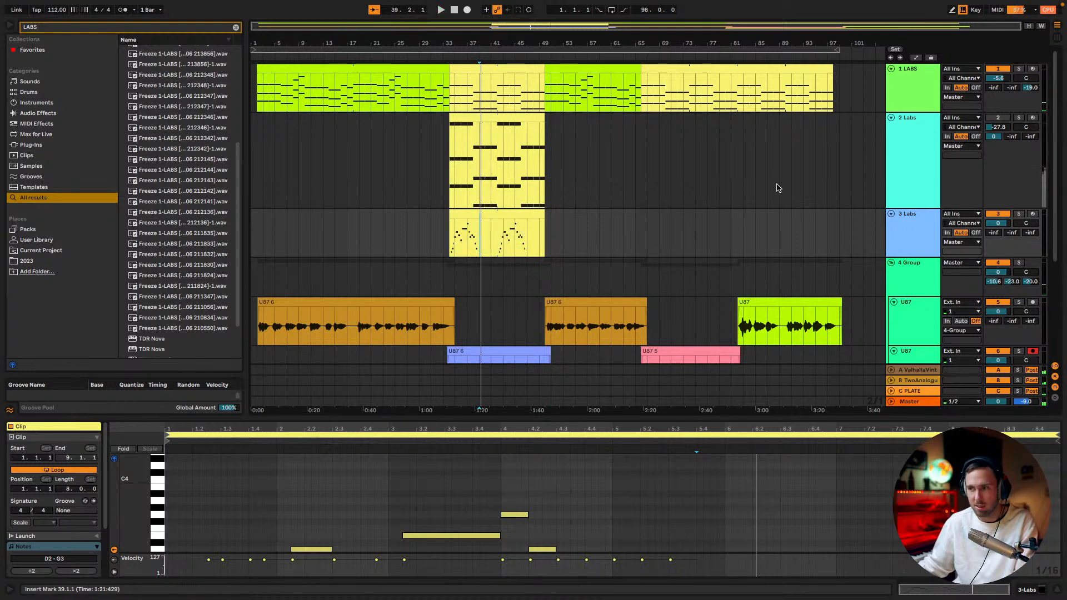
# Listen closely to the 3 Labs melody against the vocal, from bar 34 and again from bar 42
pyautogui.moveTo(516, 27); pyautogui.dragTo(423, 194)
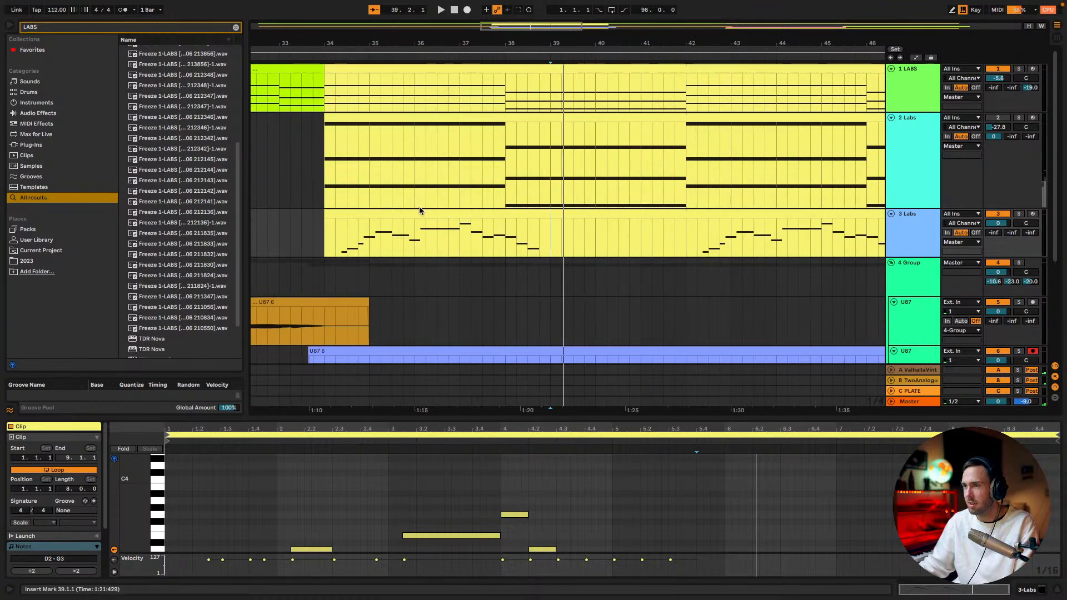
pyautogui.click(315, 242)
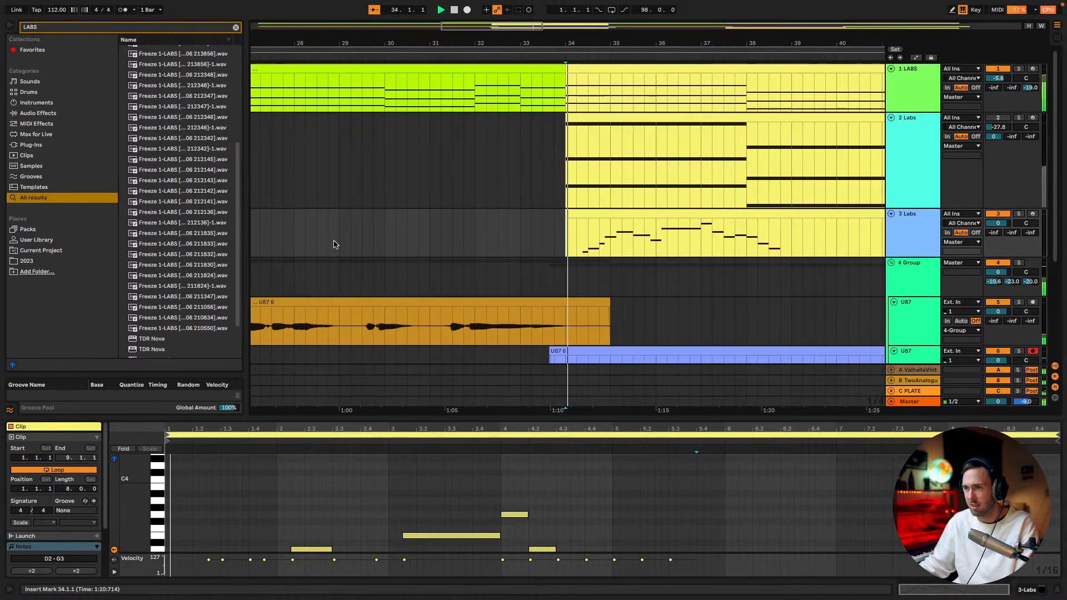
pyautogui.click(700, 215)
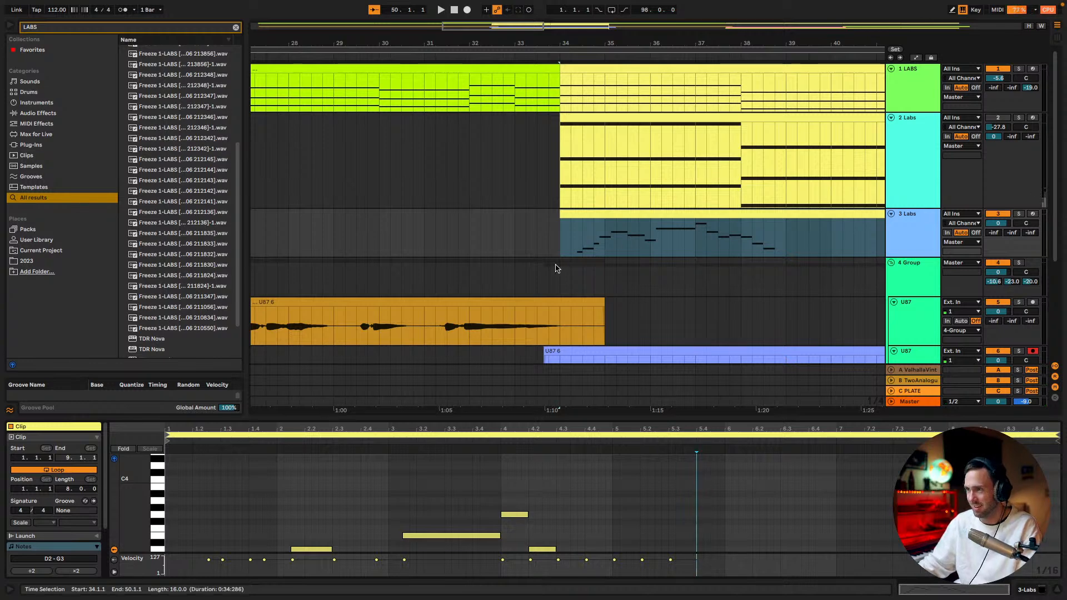
pyautogui.click(560, 245)
pyautogui.moveTo(504, 29); pyautogui.dragTo(527, 32)
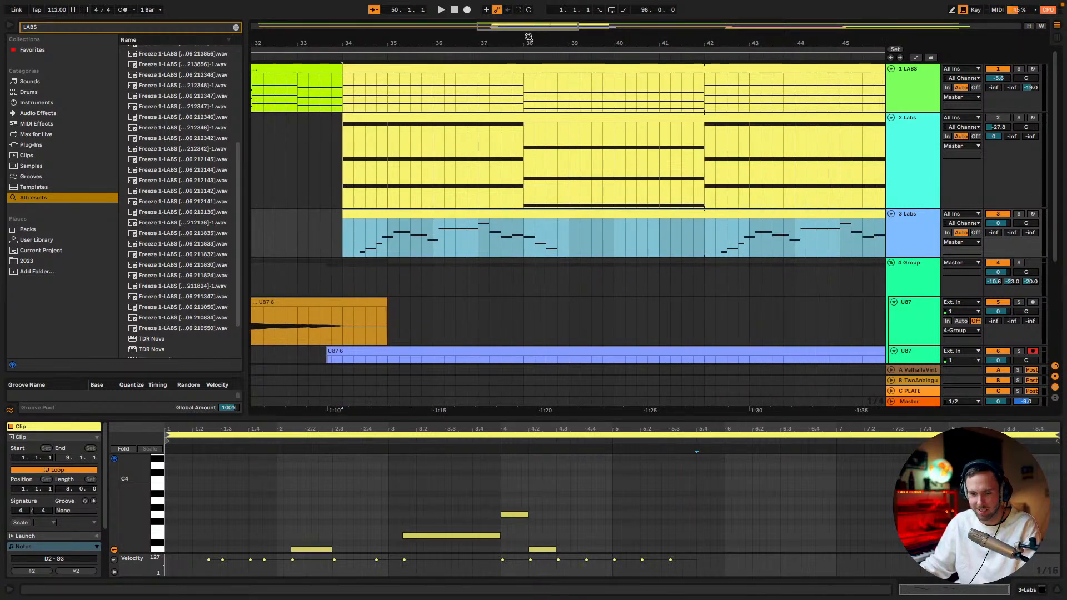
pyautogui.press('space')
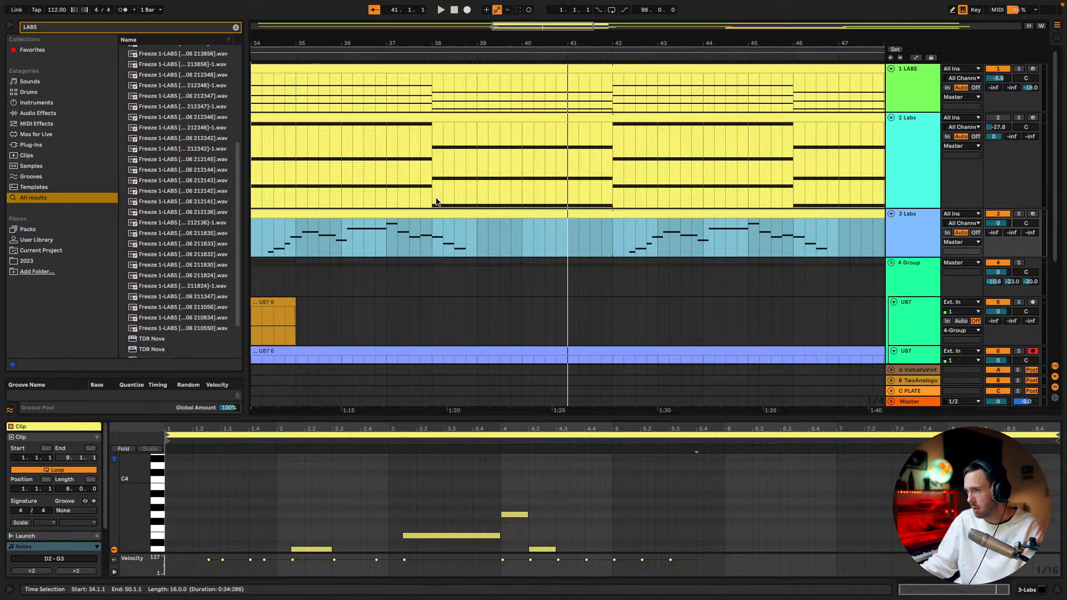
pyautogui.click(621, 245)
pyautogui.press('space')
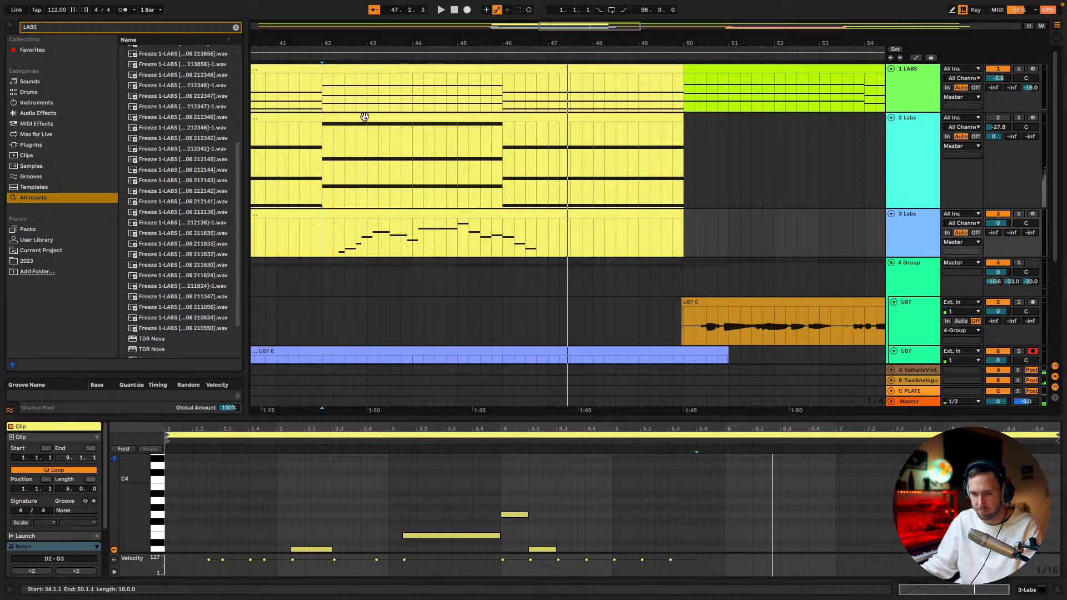
# View the whole bar 34 to 50 section and replay its melody from bars 34 and 42
pyautogui.moveTo(578, 26); pyautogui.dragTo(551, 6)
pyautogui.click(348, 236)
pyautogui.press('space')
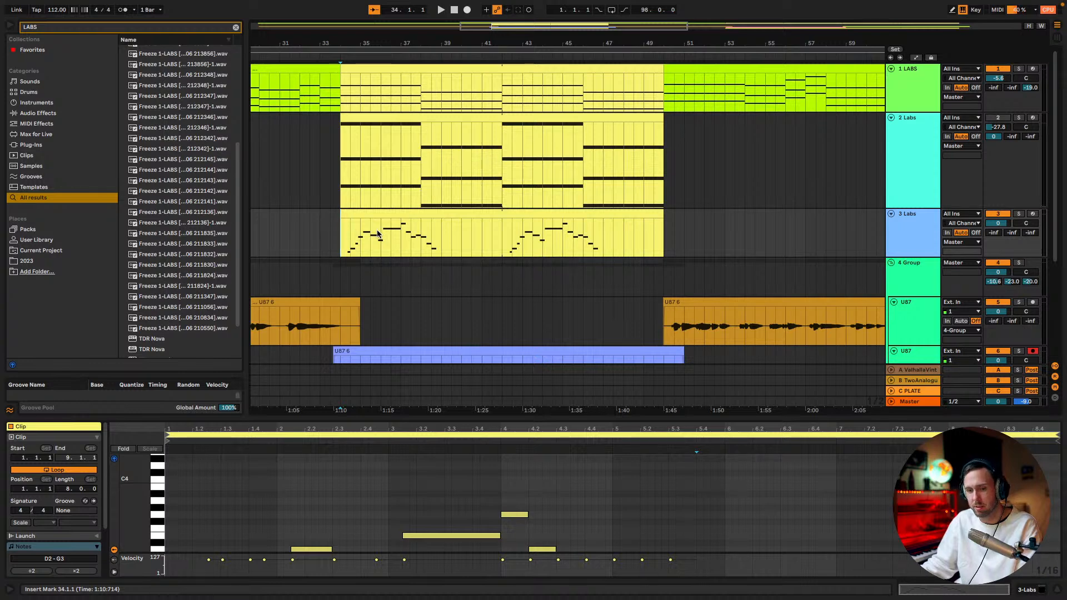
pyautogui.click(504, 251)
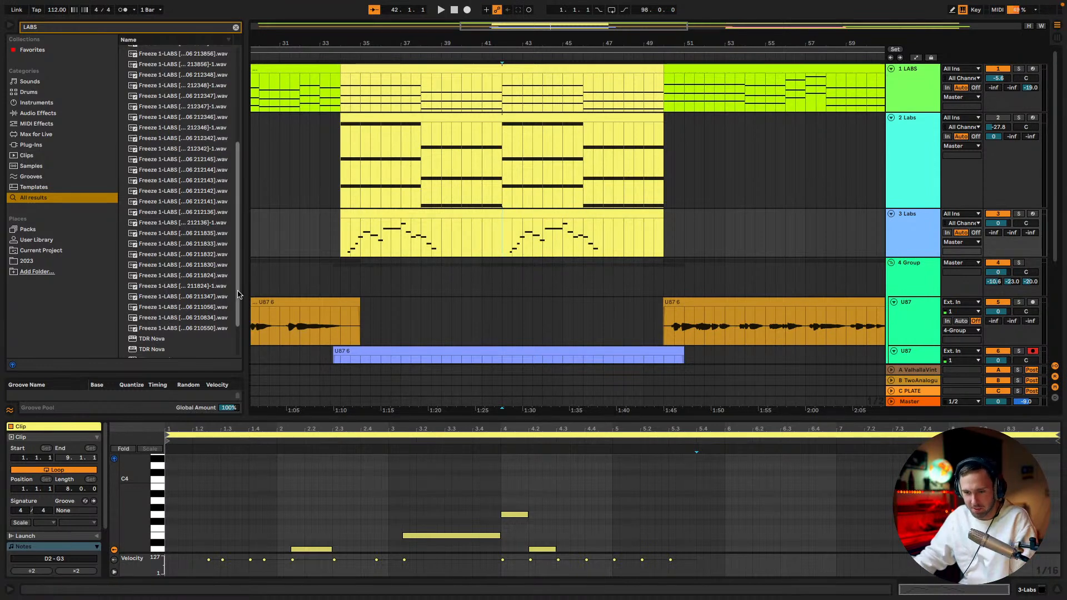
pyautogui.click(342, 238)
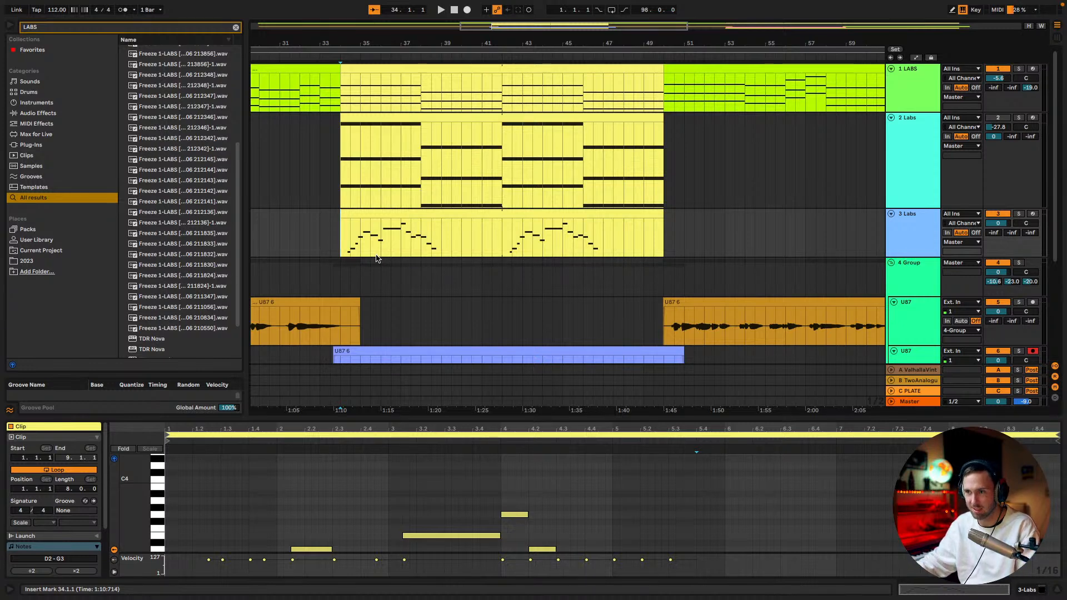
pyautogui.click(342, 242)
pyautogui.press('space')
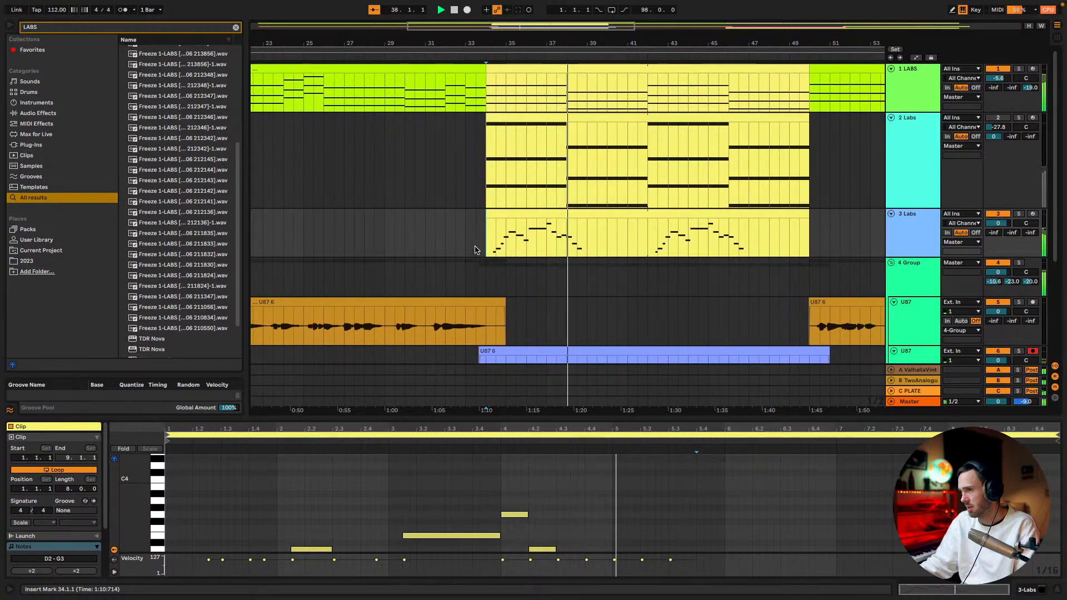
# Try to split the 3 Labs melody clip around bar 38 and undo the split
pyautogui.click(569, 246)
pyautogui.press('space')
pyautogui.press('super+e')
pyautogui.click(540, 213)
pyautogui.press('super+z')
# In the 3 Labs clip, trim the long E3 note to start at 3.2.1 and extend the preceding A2 up to it
pyautogui.click(542, 215)
pyautogui.press('space')
pyautogui.moveTo(535, 418); pyautogui.dragTo(716, 310)
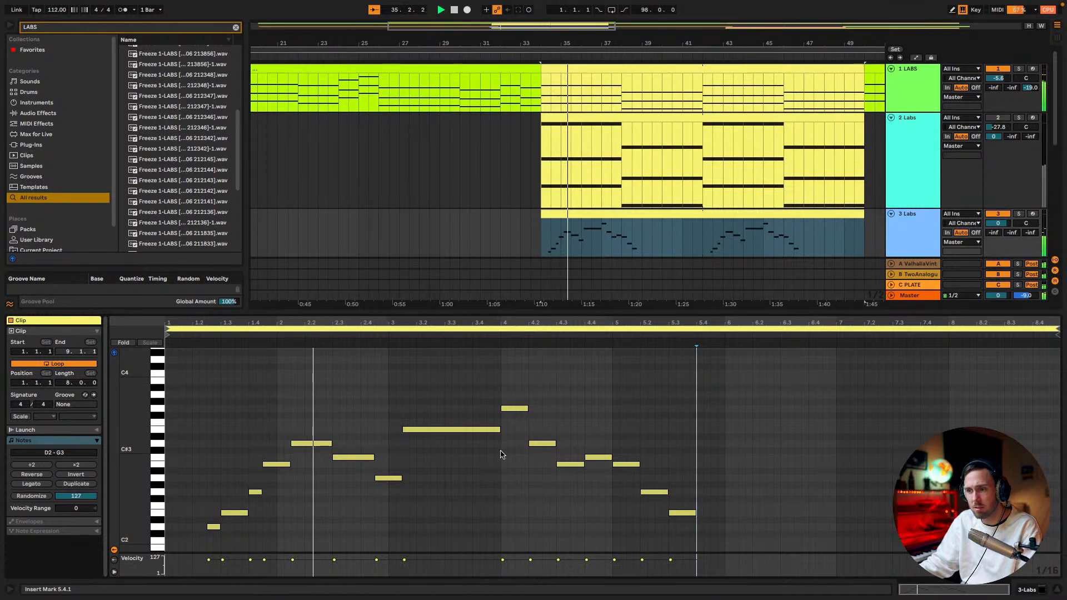
pyautogui.moveTo(403, 430); pyautogui.dragTo(418, 429)
pyautogui.moveTo(401, 478); pyautogui.dragTo(420, 483)
pyautogui.press('space')
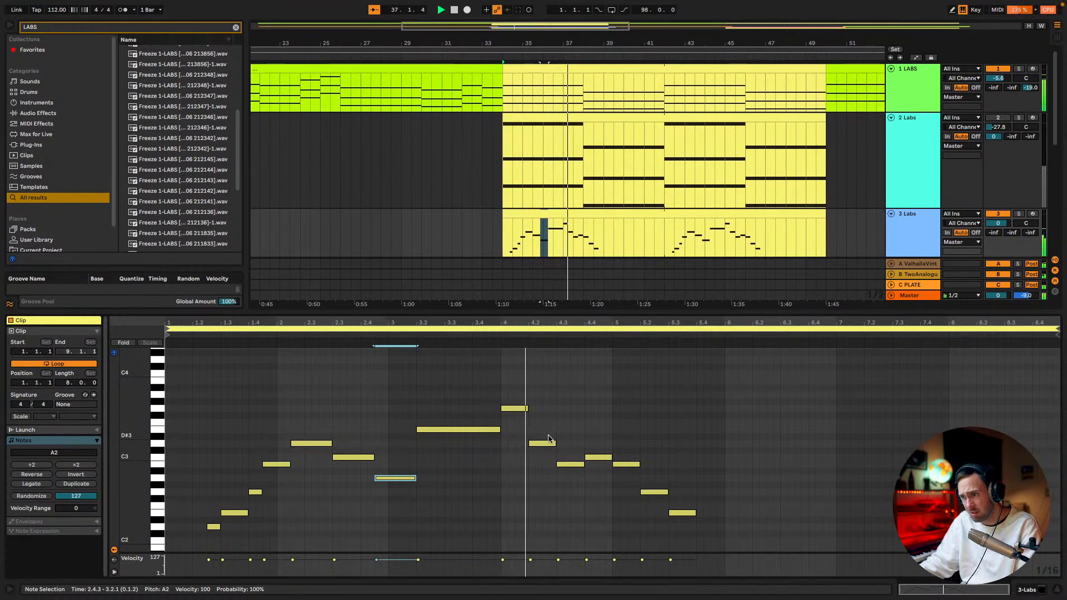
# Raise the D3 note at 4.2.1 to G3, shorten it to end at 4.2.3, and delete the other G3 note
pyautogui.moveTo(525, 408); pyautogui.dragTo(568, 410)
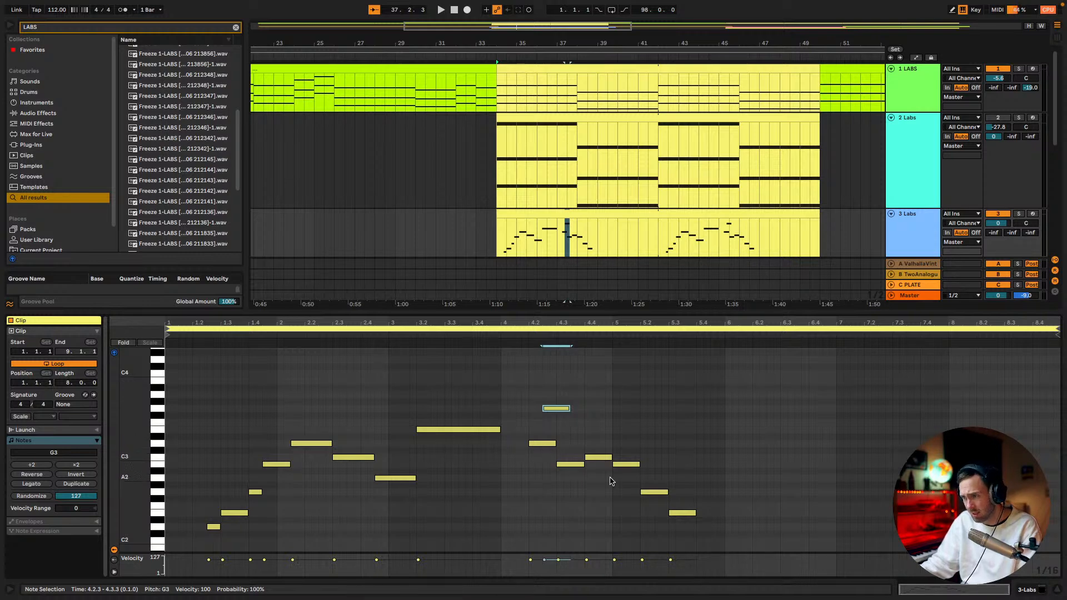
pyautogui.click(453, 430)
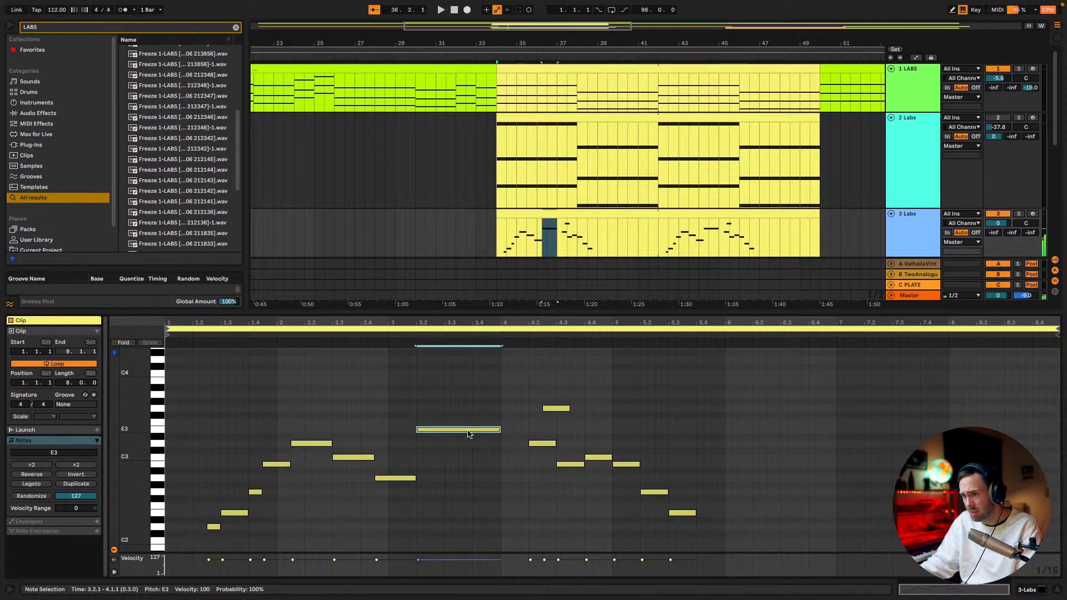
pyautogui.click(534, 445)
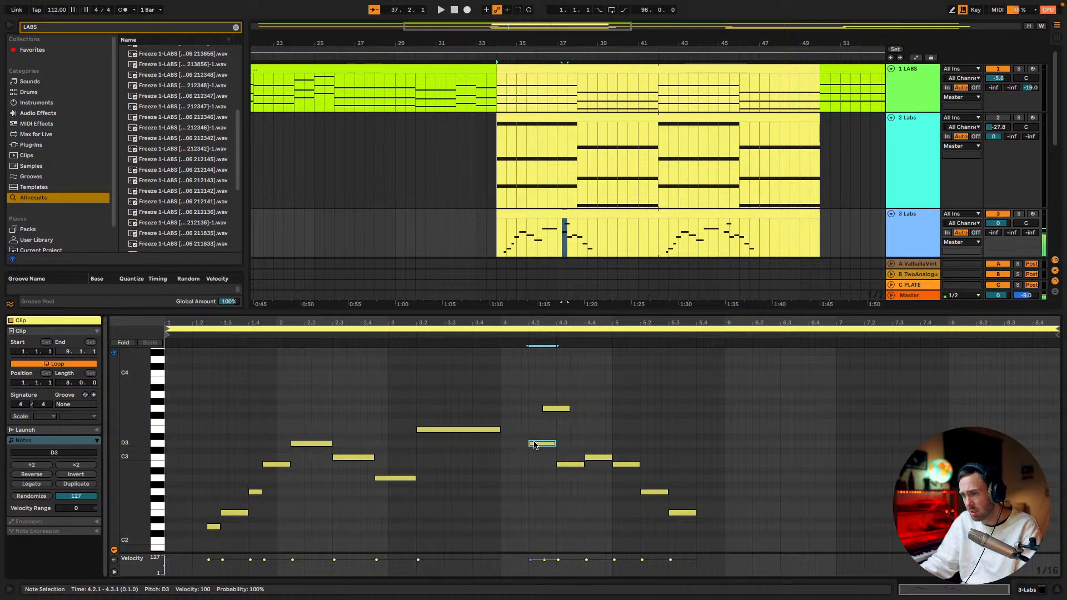
pyautogui.click(500, 430)
pyautogui.moveTo(545, 445); pyautogui.dragTo(545, 412)
pyautogui.hotkey('shift', 'Left')
pyautogui.hotkey('shift', 'Left')
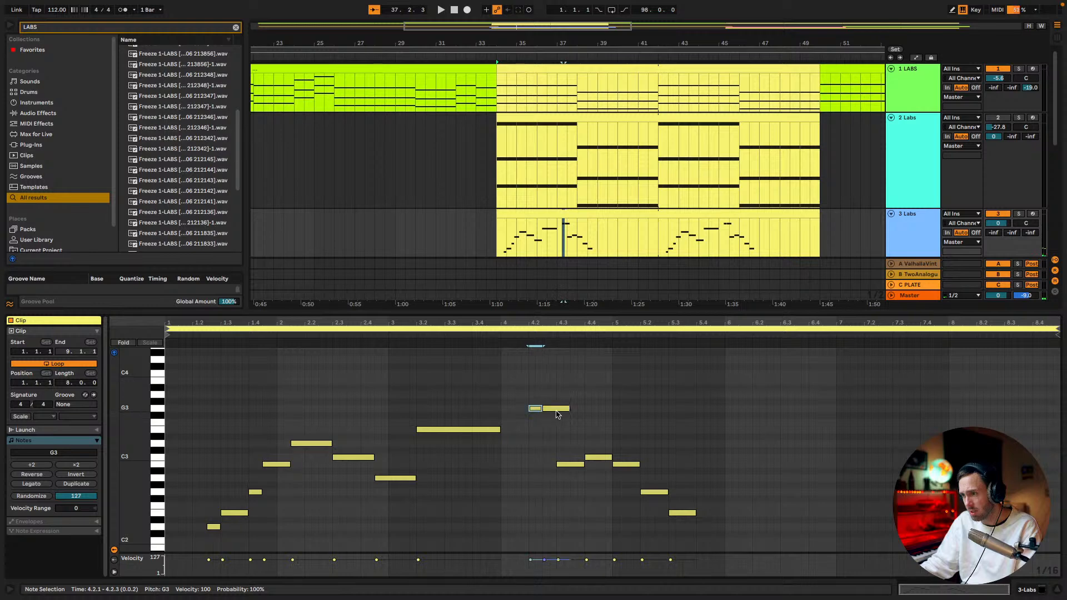
pyautogui.click(559, 414)
pyautogui.press('Delete')
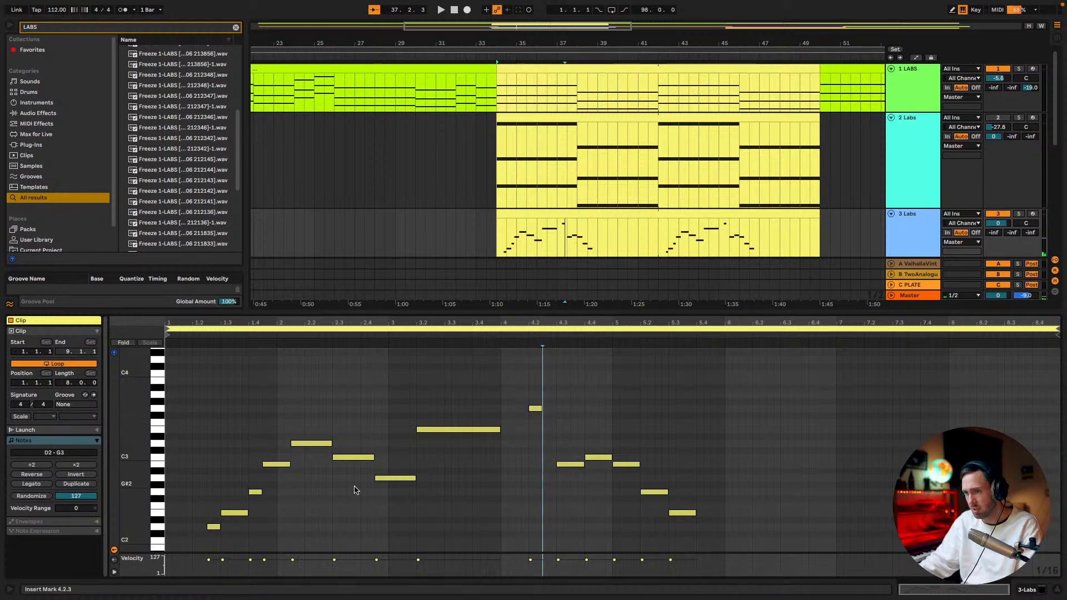
# Duplicate the G3 at 4.2.1 into consecutive sixteenth notes F3, E3, C3, F3 and E3
pyautogui.click(535, 409)
pyautogui.hotkey('ctrl', 'd')
pyautogui.press('Down')
pyautogui.press('Down')
pyautogui.hotkey('ctrl', 'd')
pyautogui.press('Down')
pyautogui.hotkey('ctrl', 'd')
pyautogui.press('Down')
pyautogui.press('Down')
pyautogui.press('Down')
pyautogui.press('Down')
pyautogui.hotkey('ctrl', 'd')
pyautogui.press('Up')
pyautogui.press('Up')
pyautogui.press('Up')
pyautogui.press('Up')
pyautogui.hotkey('ctrl', 'd')
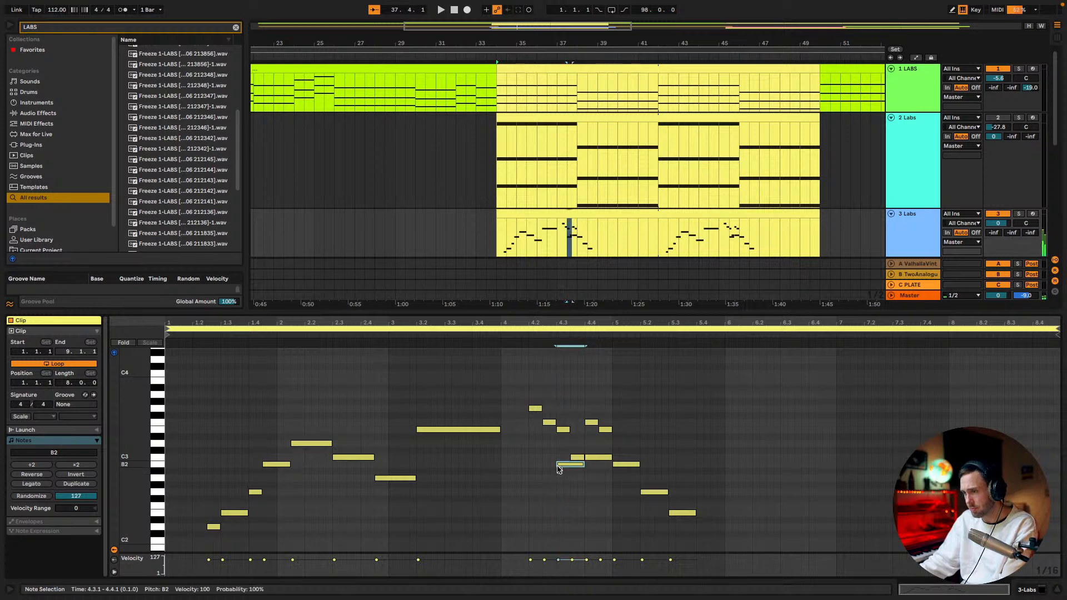
# Delete the old B2, C3, B2, G2 and E2 notes from 4.3.1 onward and play the new phrase
pyautogui.moveTo(604, 445); pyautogui.dragTo(794, 593)
pyautogui.press('Delete')
pyautogui.moveTo(745, 598)
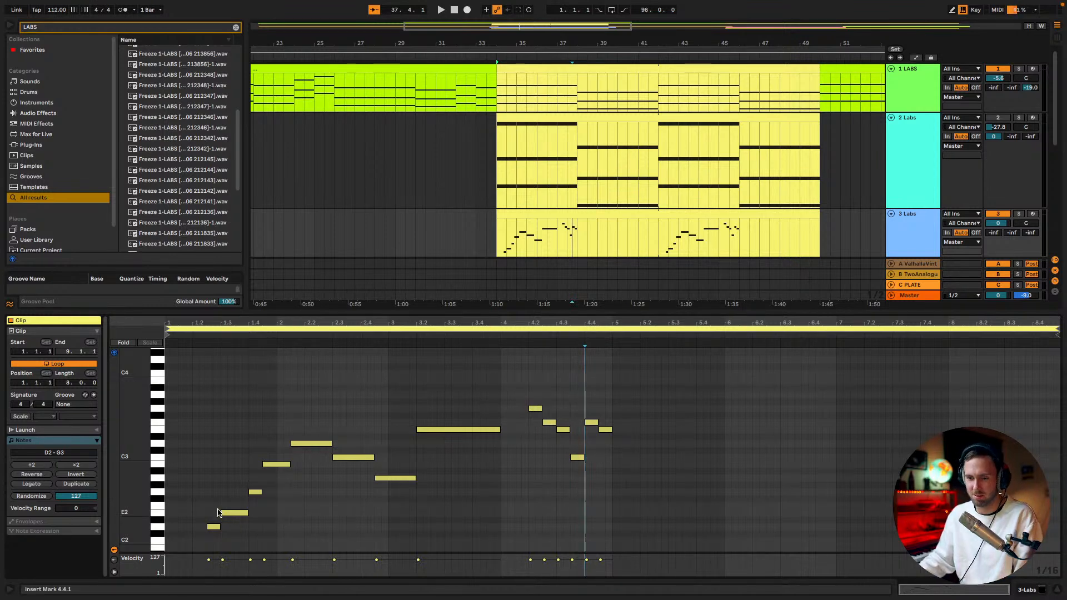
pyautogui.scroll(-2, 238, 511)
pyautogui.press('space')
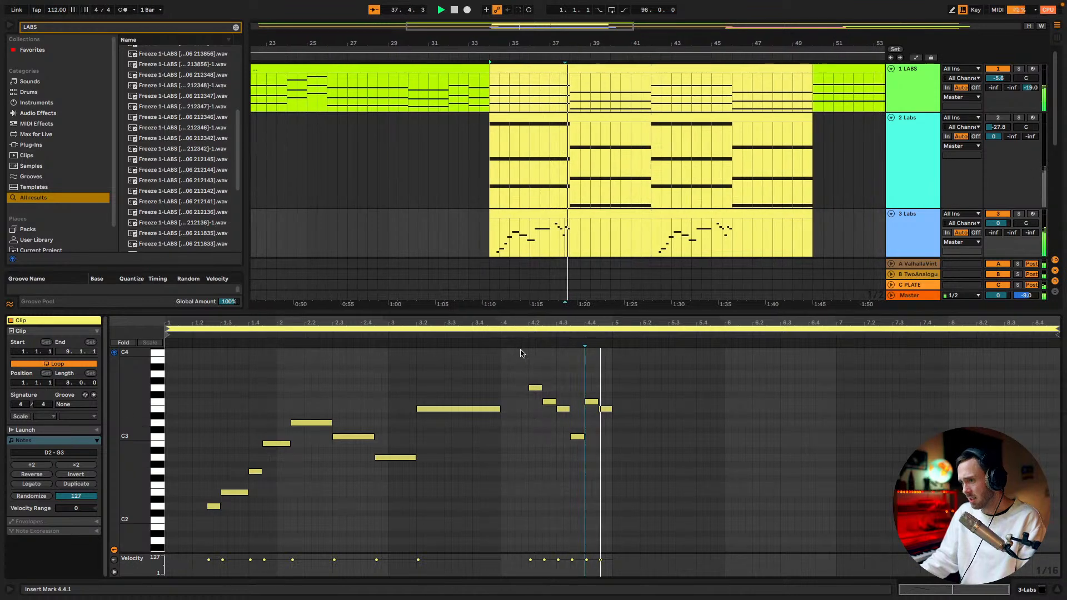
# Shift the six-note phrase one sixteenth later so it starts at 4.2.3, and play it back
pyautogui.click(501, 335)
pyautogui.press('space')
pyautogui.moveTo(614, 451); pyautogui.dragTo(552, 389)
pyautogui.press('space')
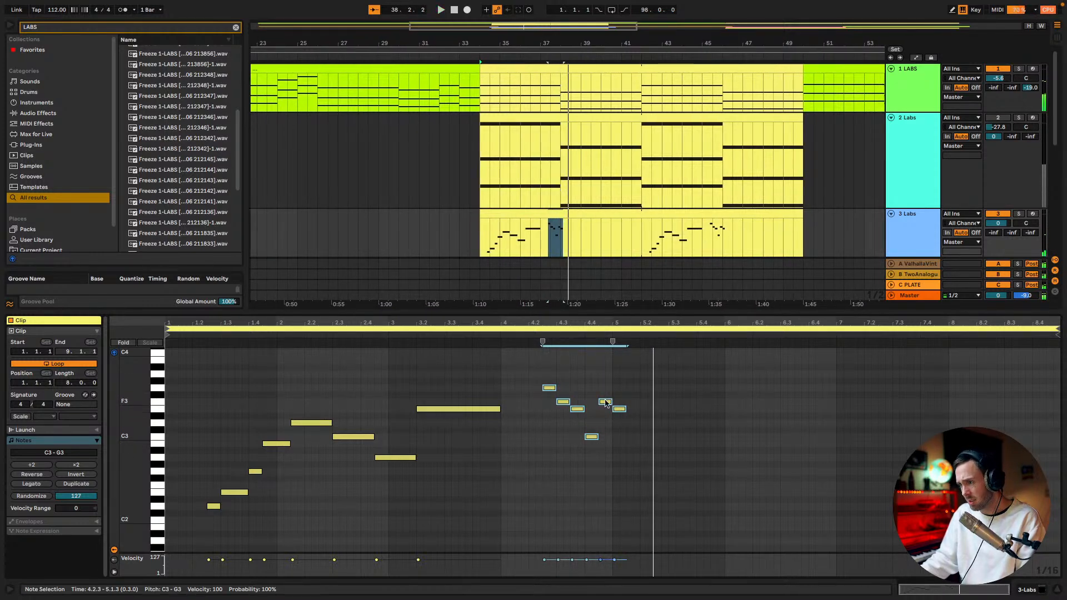
# Extend the last F3 to 5.2.1, move the final E3 to start there, and stretch it to 6.1.1
pyautogui.press('space')
pyautogui.click(626, 418)
pyautogui.moveTo(620, 410)
pyautogui.mouseDown()
pyautogui.moveTo(647, 410)
pyautogui.moveTo(640, 402)
pyautogui.mouseUp()
pyautogui.press('space')
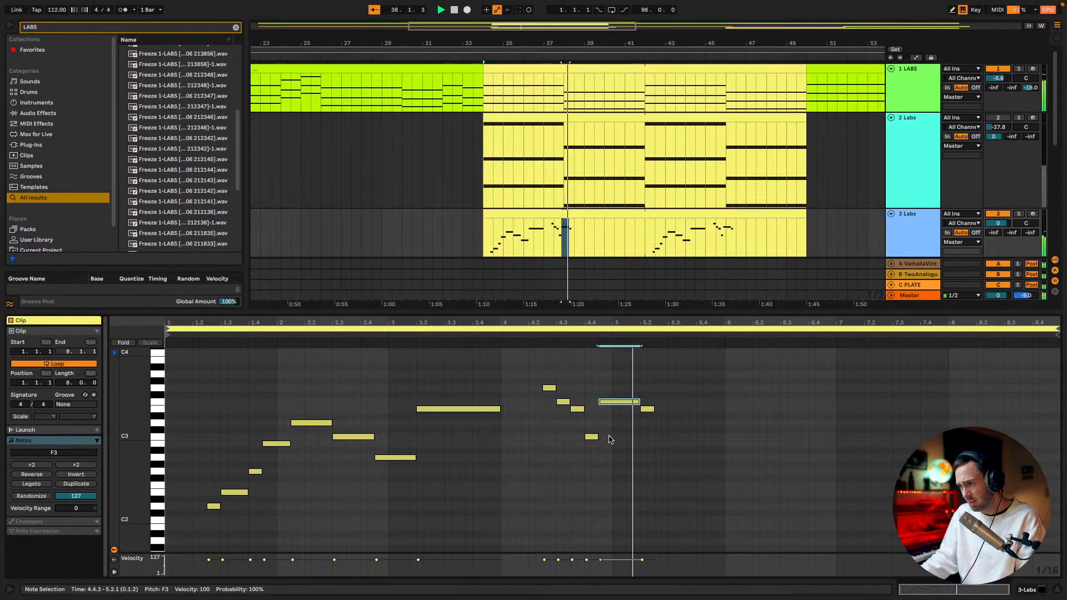
pyautogui.moveTo(654, 409); pyautogui.dragTo(724, 409)
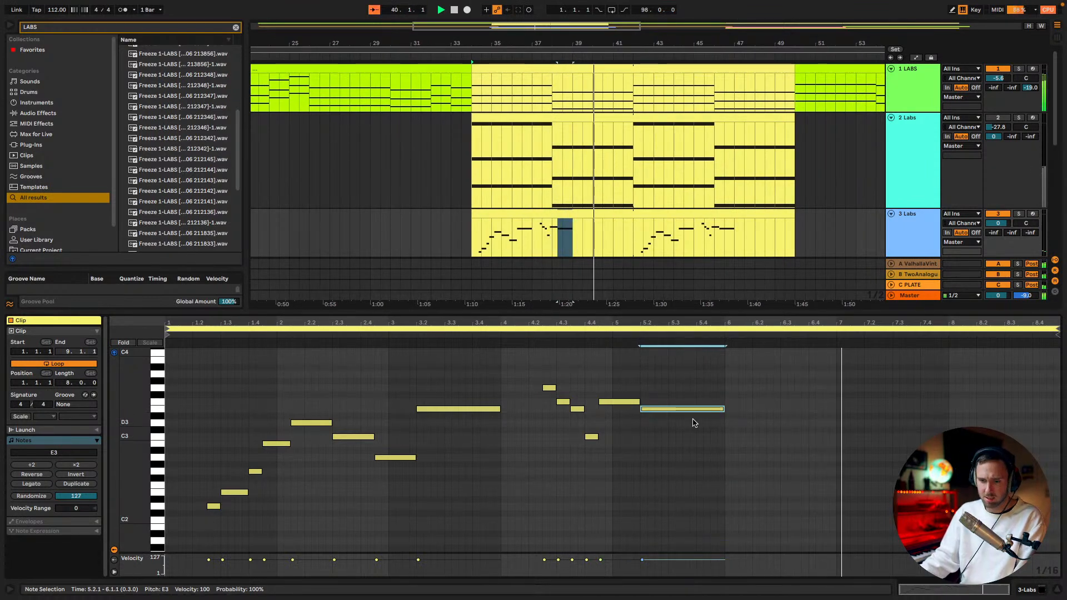
pyautogui.press('space')
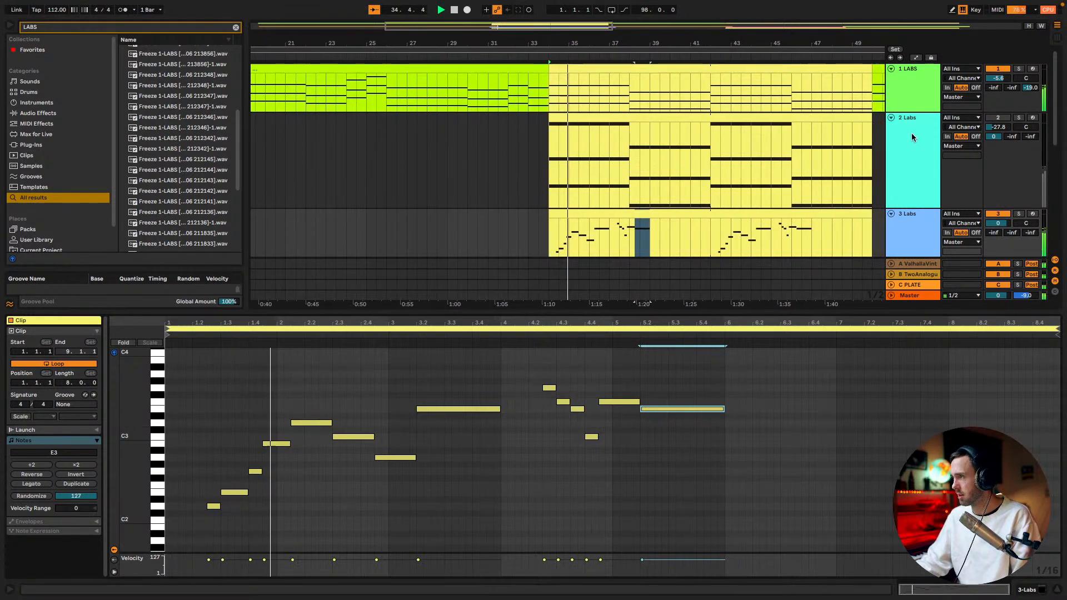
# Set the 3 Labs track volume to 6.0 dB, switch off the 4 Group track, and play the melody from 4.1.1
pyautogui.moveTo(999, 225); pyautogui.dragTo(998, 195)
pyautogui.scroll(-4, 966, 161)
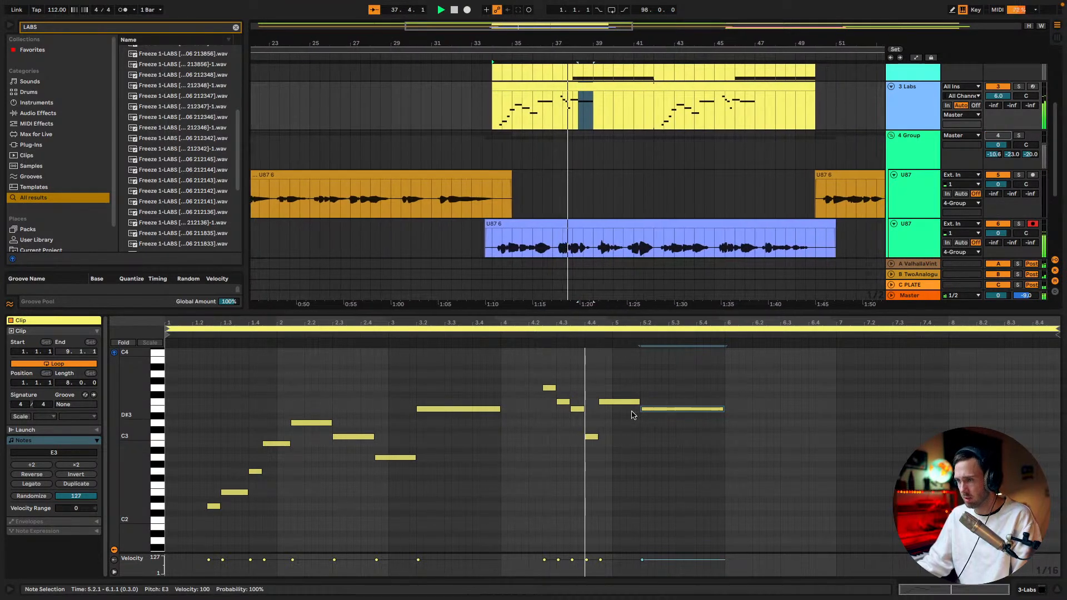
pyautogui.click(498, 335)
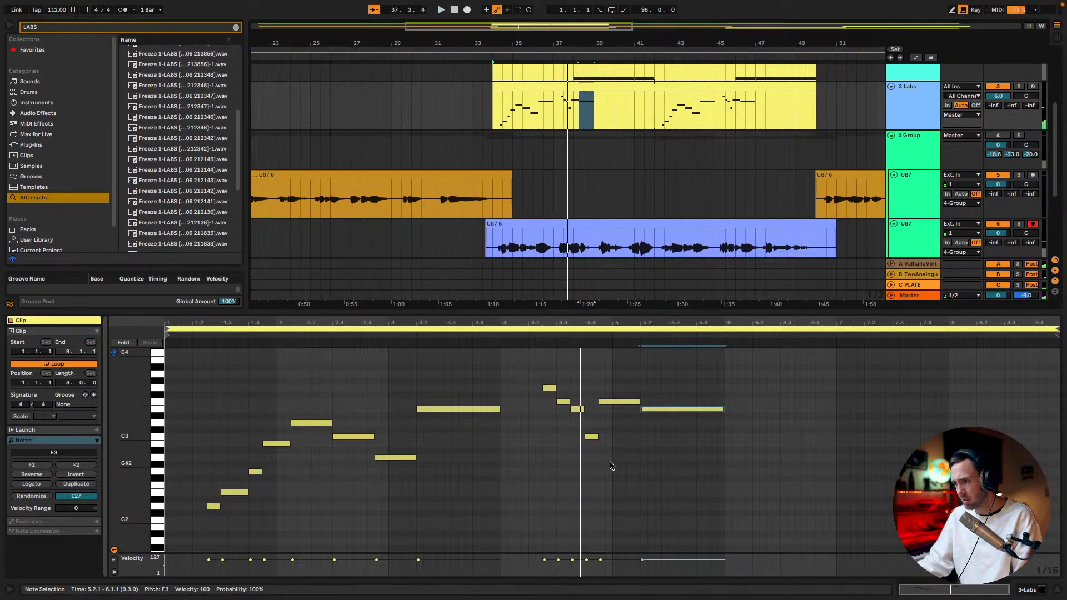
pyautogui.press('space')
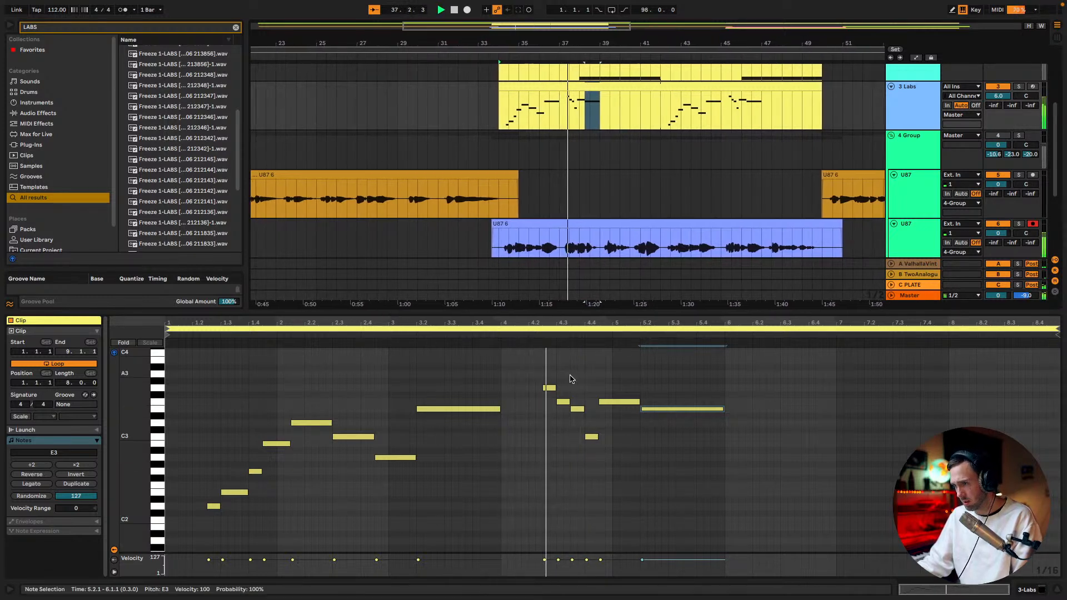
# Deactivate the F3, E3, C3 and F3 notes between 4.3.1 and 5.2.1 and play the melody from about 4.2
pyautogui.click(563, 401)
pyautogui.press('space')
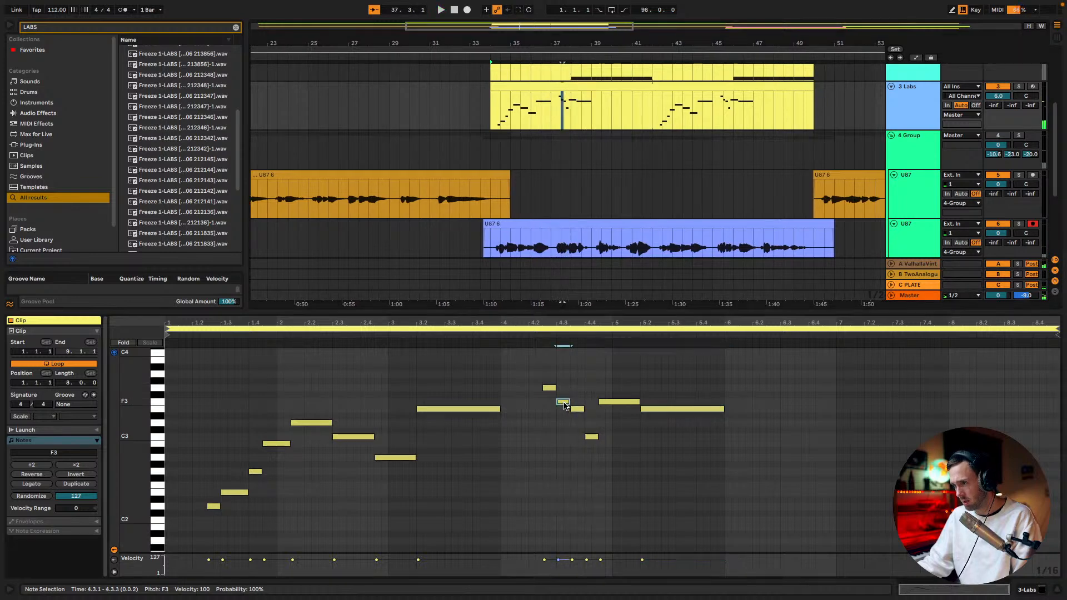
pyautogui.scroll(2, 604, 453)
pyautogui.moveTo(608, 475); pyautogui.dragTo(561, 427)
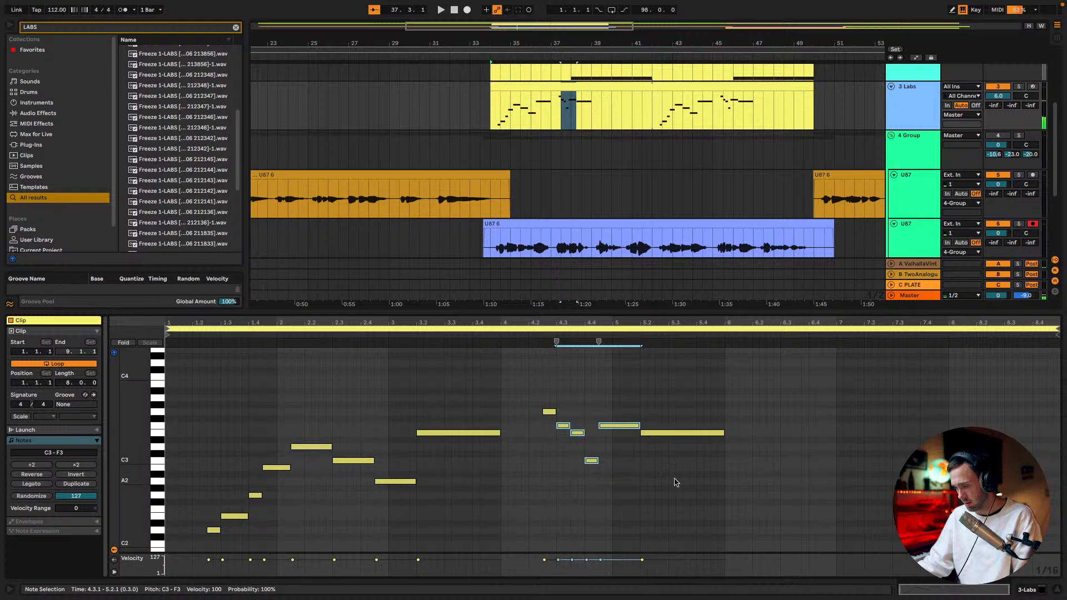
pyautogui.click(528, 333)
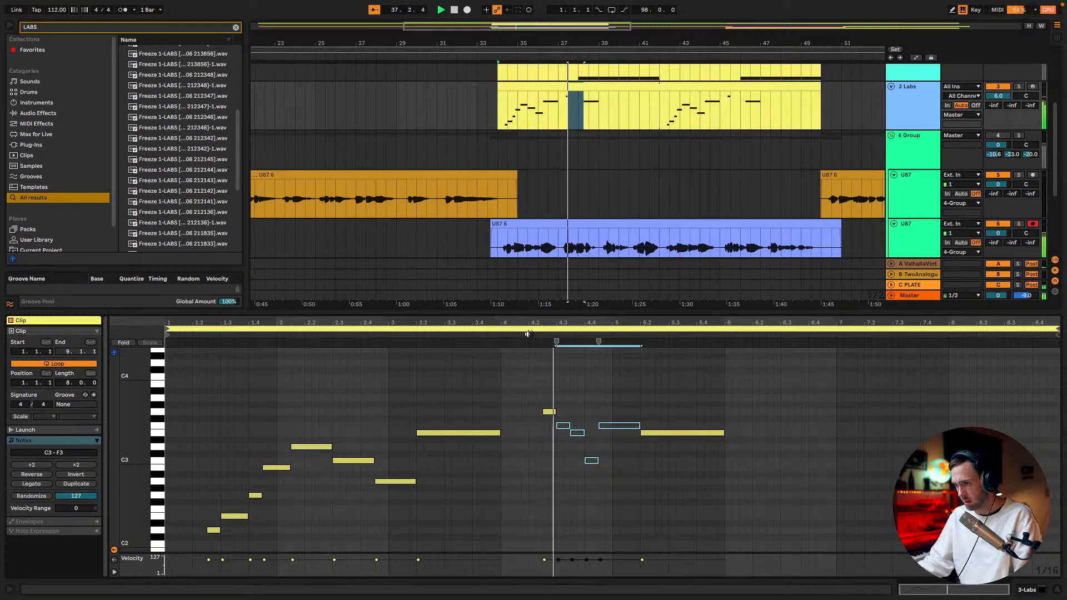
# Reactivate the muted F3, E3, C3 and F3 notes, shift them to start at 4.3.3, and play the melody
pyautogui.press('space')
pyautogui.click(571, 419)
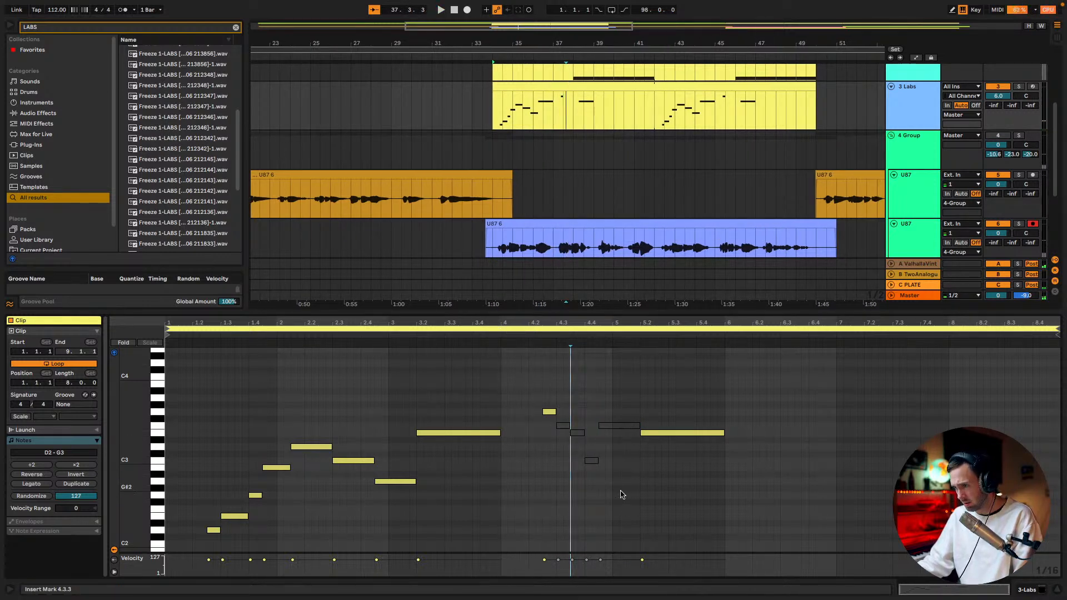
pyautogui.moveTo(564, 428)
pyautogui.mouseDown()
pyautogui.moveTo(595, 441)
pyautogui.moveTo(605, 470)
pyautogui.moveTo(619, 430)
pyautogui.moveTo(633, 430)
pyautogui.mouseUp()
pyautogui.click(598, 464)
pyautogui.moveTo(603, 484); pyautogui.dragTo(571, 422)
pyautogui.press('space')
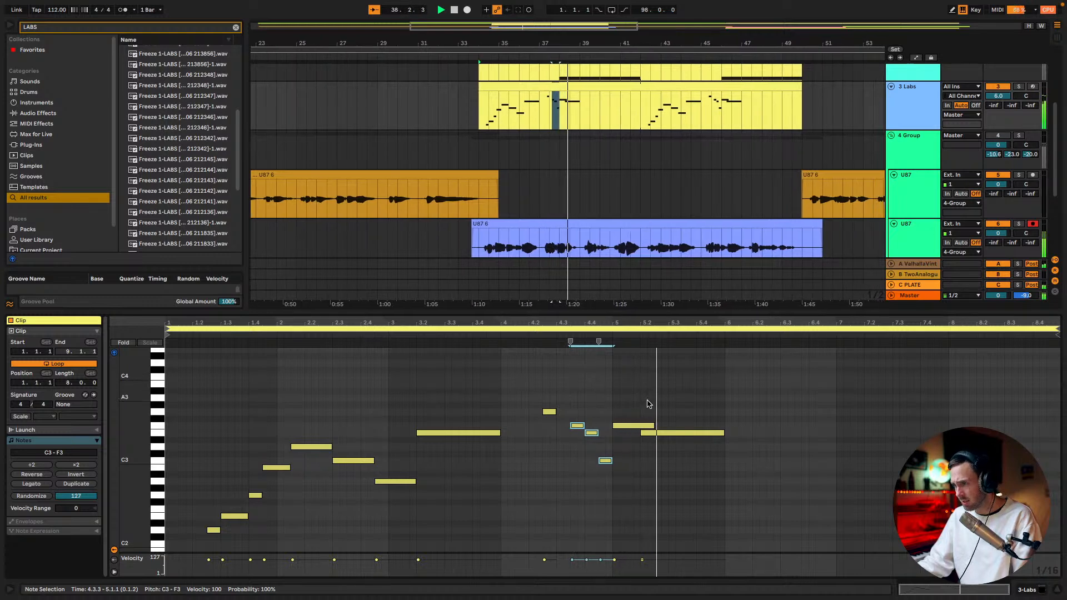
# Extend the G3 note to 4.3.3, shorten the F3 at 5.1.1 to end at 5.2.1, and play the melody back
pyautogui.press('space')
pyautogui.moveTo(555, 411); pyautogui.dragTo(573, 411)
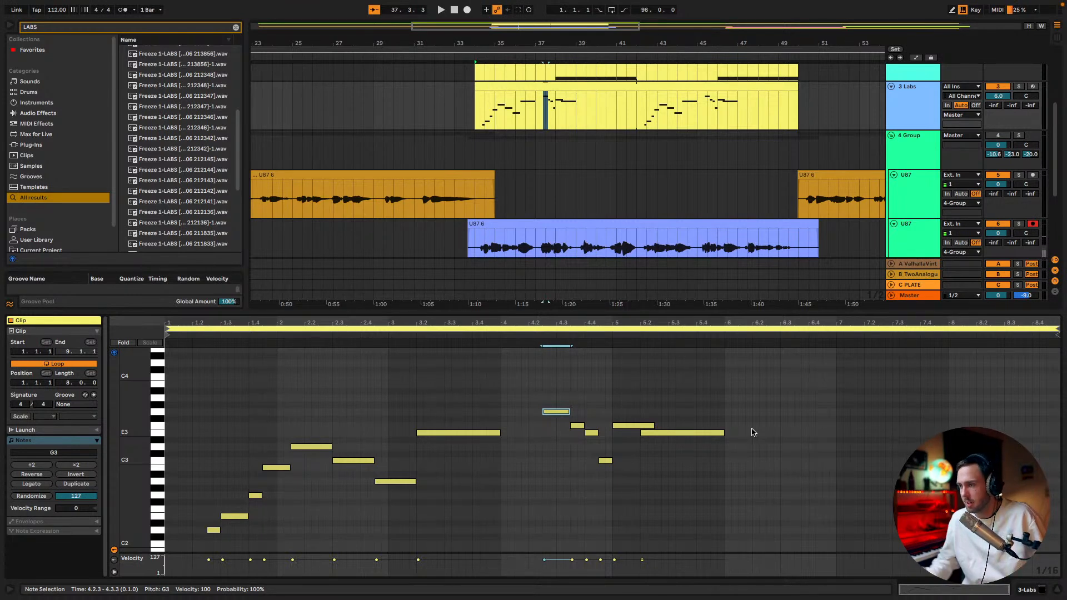
pyautogui.moveTo(653, 426); pyautogui.dragTo(639, 426)
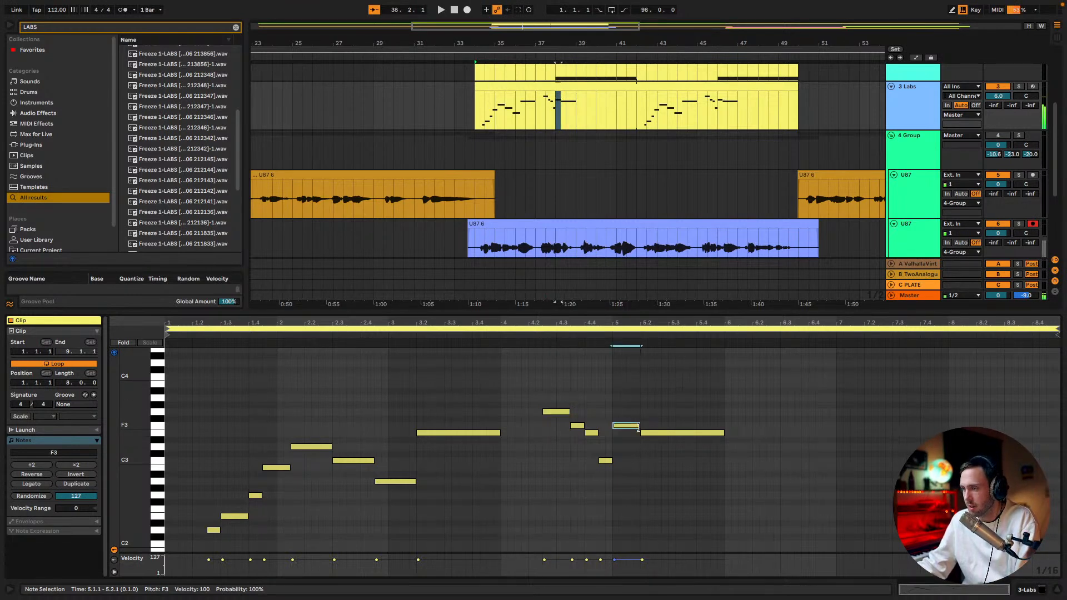
pyautogui.press('space')
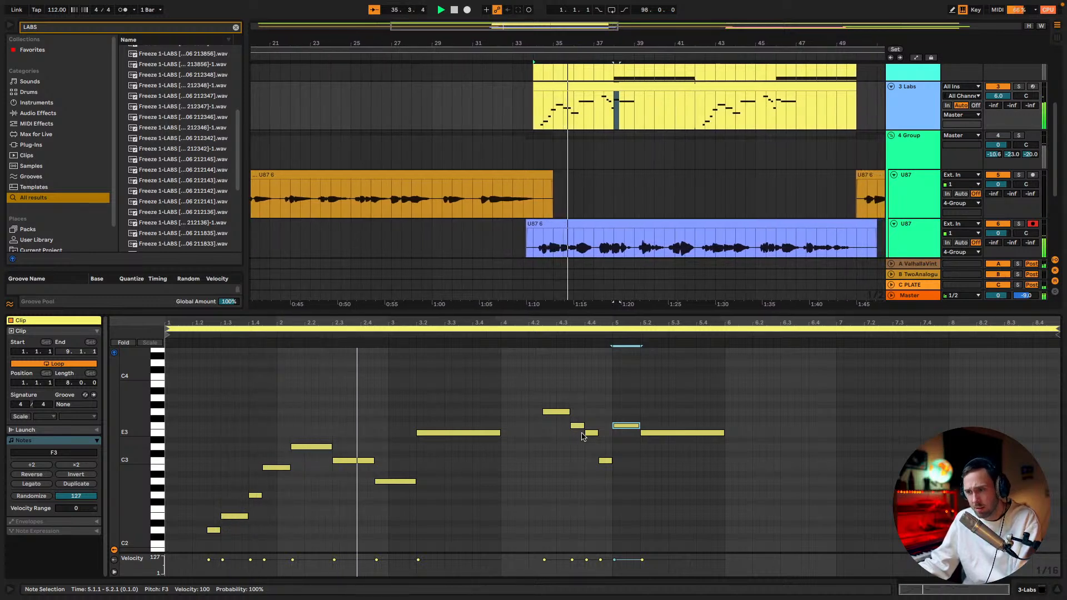
pyautogui.scroll(1, 580, 466)
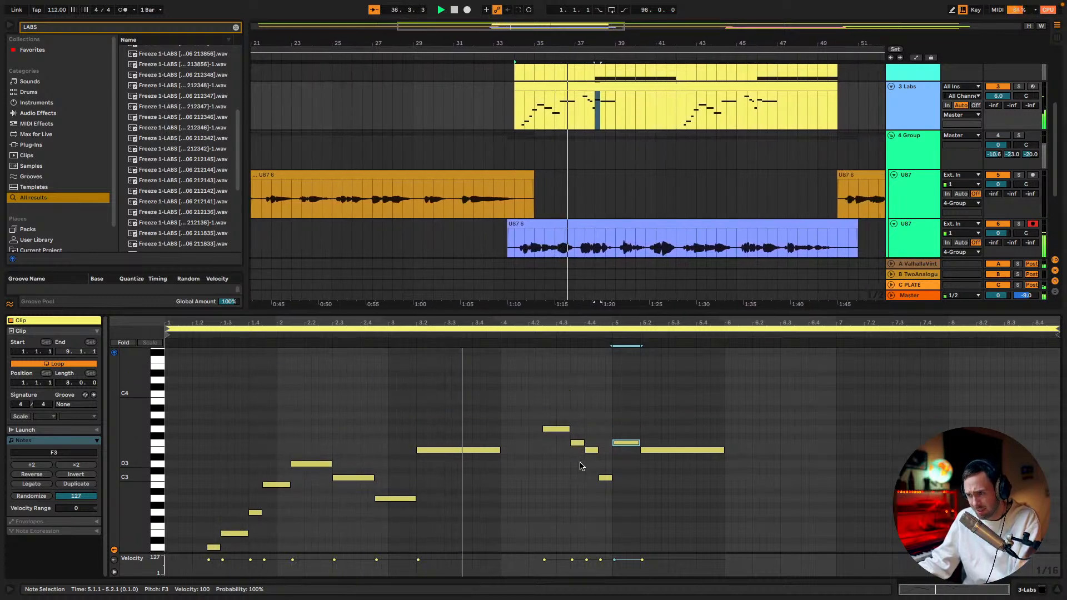
pyautogui.scroll(1, 583, 472)
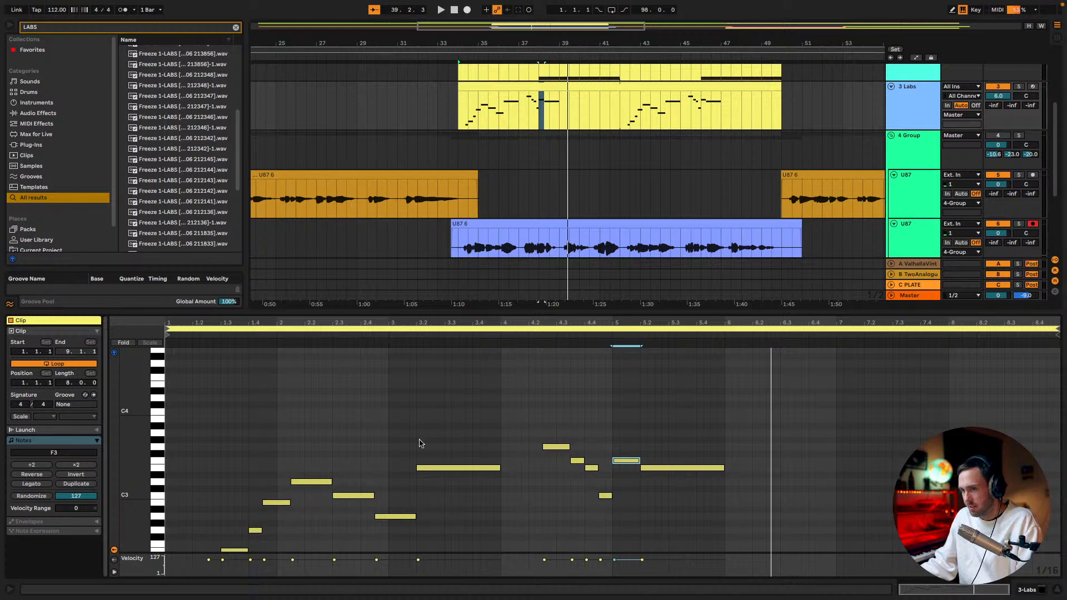
# Select the eight-bar Labs loop and play it together with the vocal from 34.1.1
pyautogui.click(166, 332)
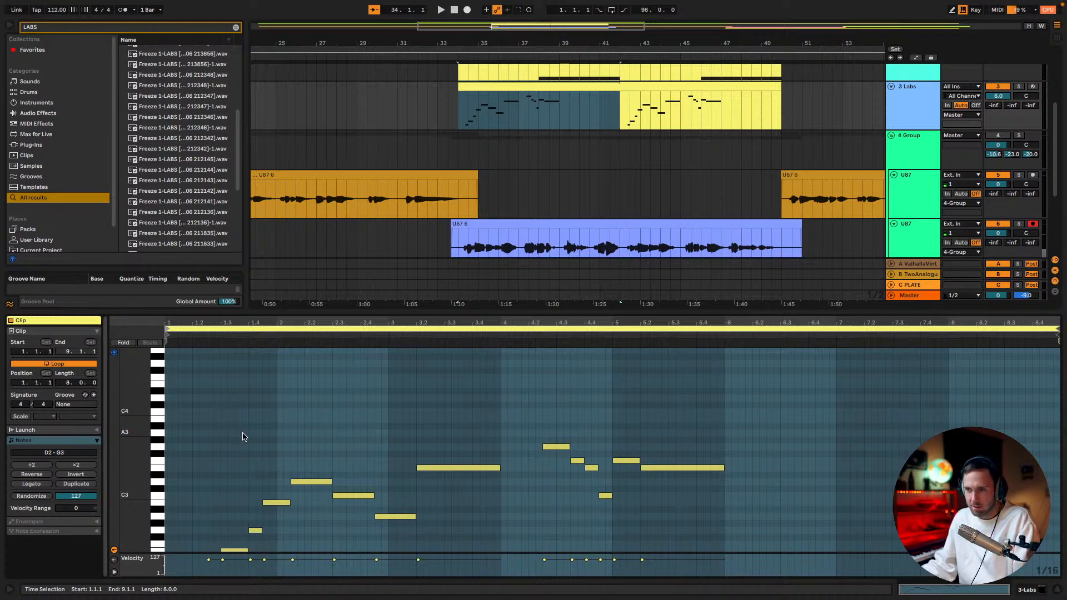
pyautogui.click(348, 454)
pyautogui.scroll(-2, 345, 465)
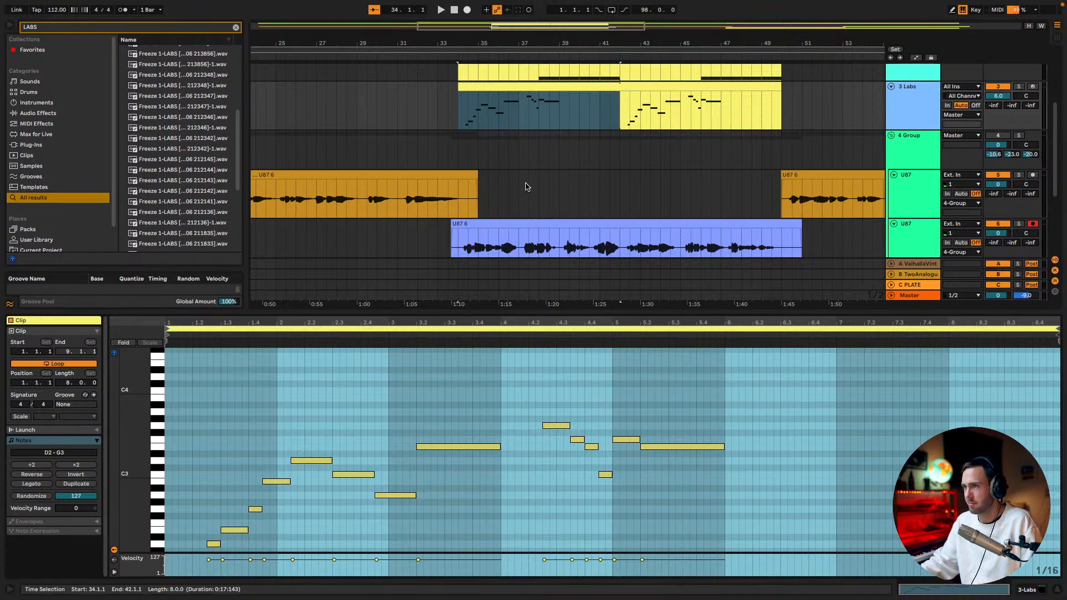
pyautogui.press('space')
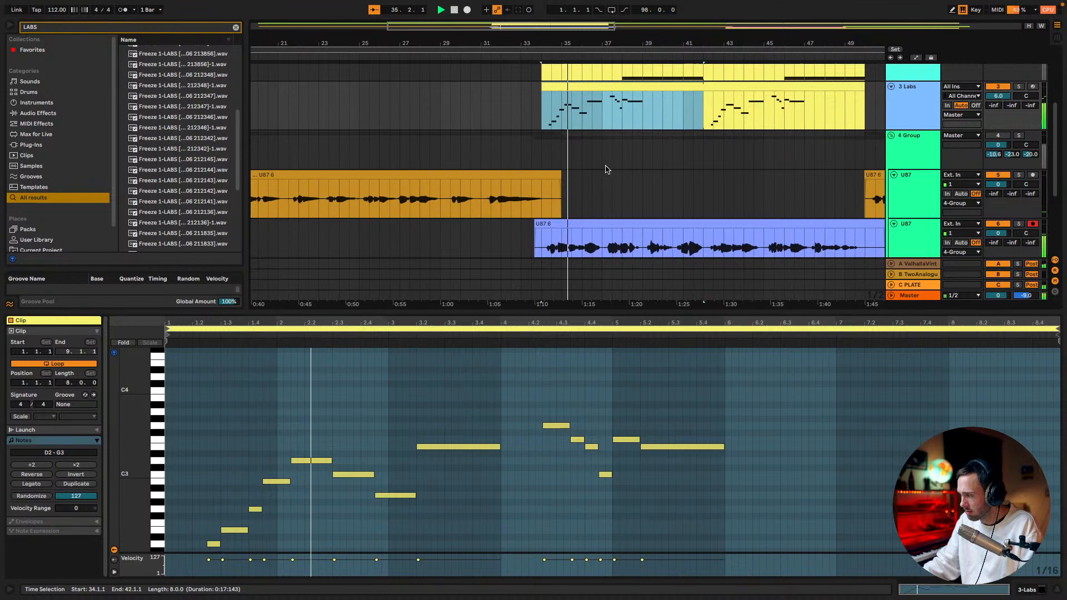
pyautogui.press('space')
pyautogui.press('space')
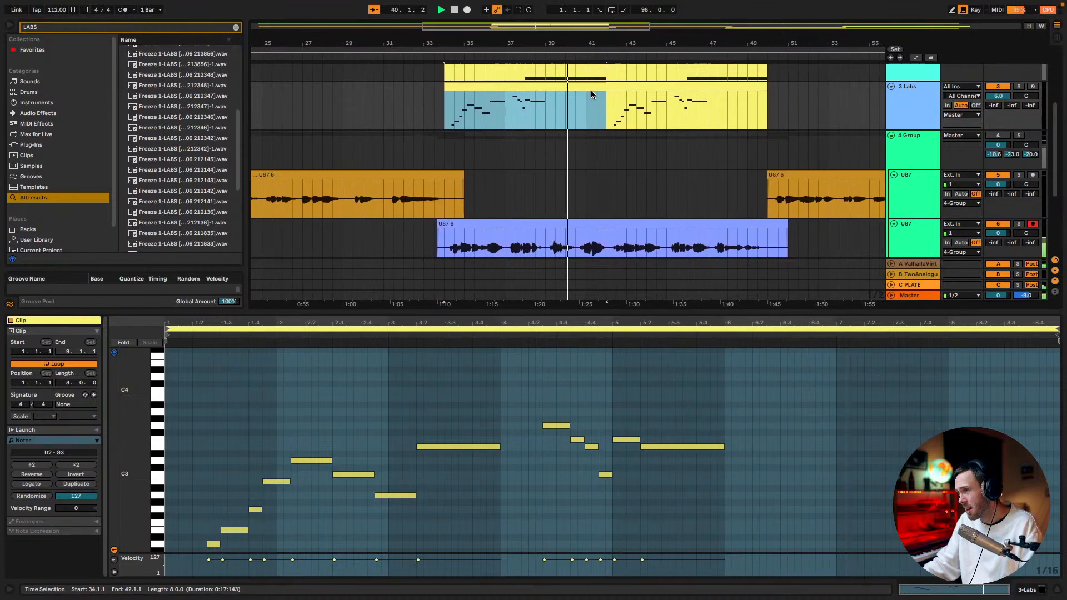
pyautogui.press('space')
# Select the whole 3 Labs clip from bar 34 to 50 and listen again to its opening phrase
pyautogui.doubleClick(545, 87)
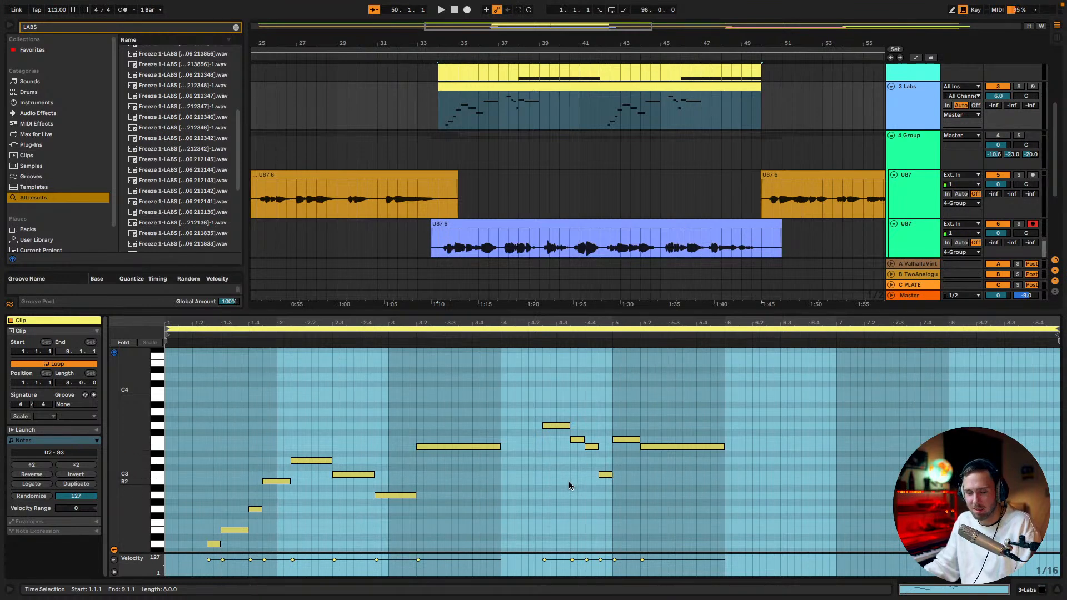
pyautogui.scroll(-1, 535, 481)
pyautogui.scroll(-1, 534, 478)
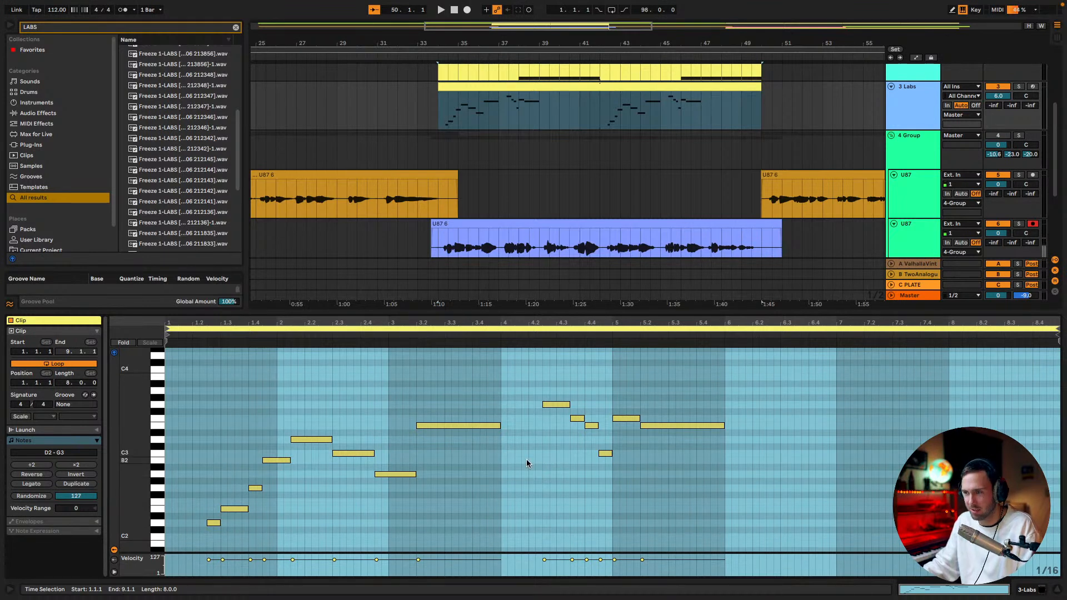
pyautogui.press('space')
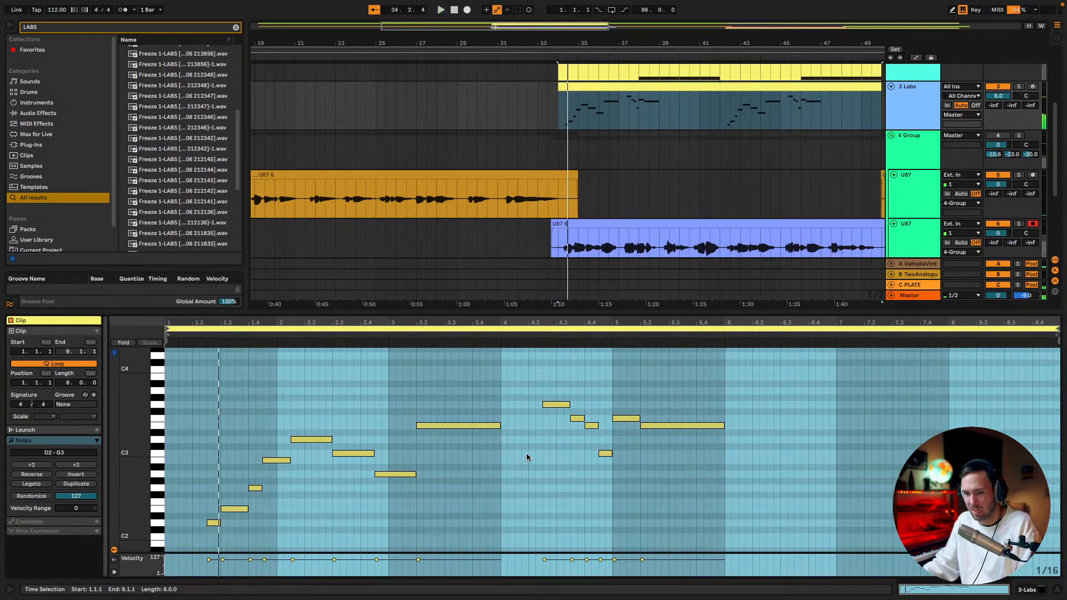
pyautogui.scroll(-2, 519, 451)
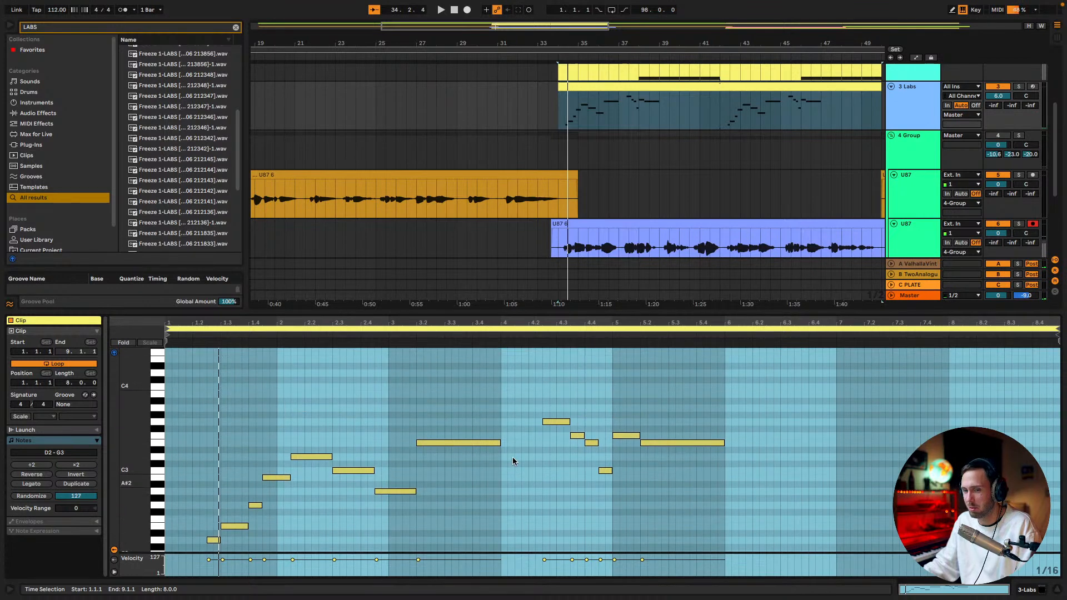
pyautogui.scroll(-3, 513, 461)
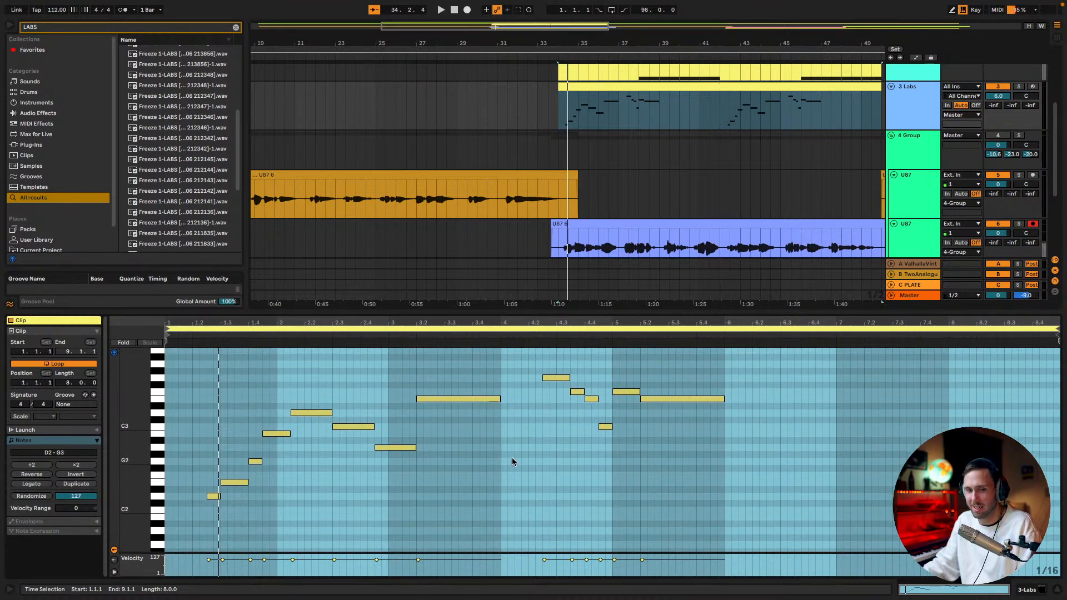
pyautogui.press('space')
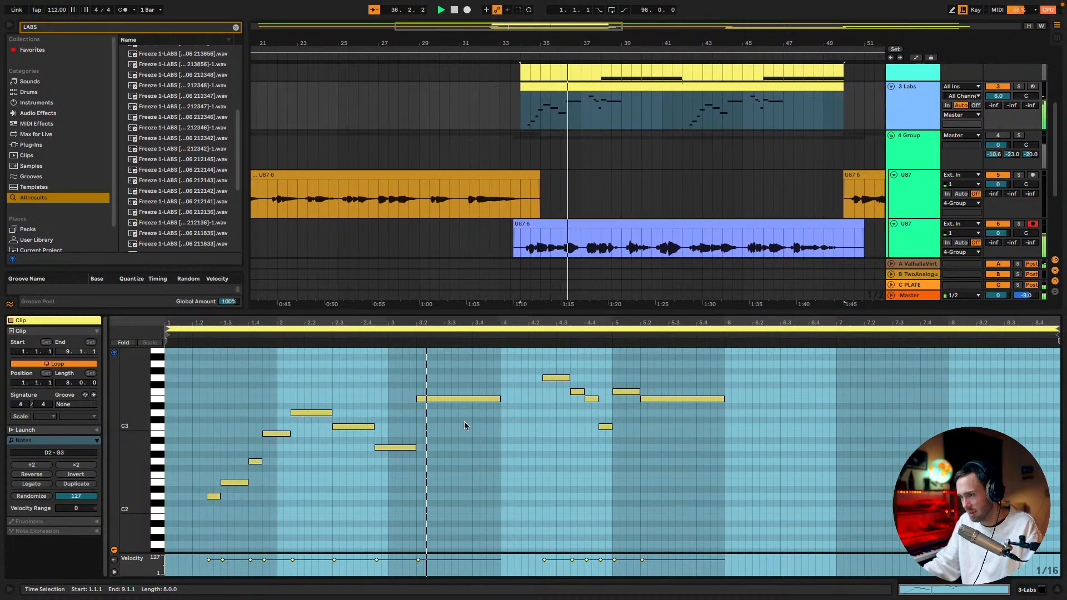
# Move the long E3 to start at 3.1.3, shorten the preceding A2 to end there, and play the melody
pyautogui.press('space')
pyautogui.moveTo(418, 398); pyautogui.dragTo(402, 399)
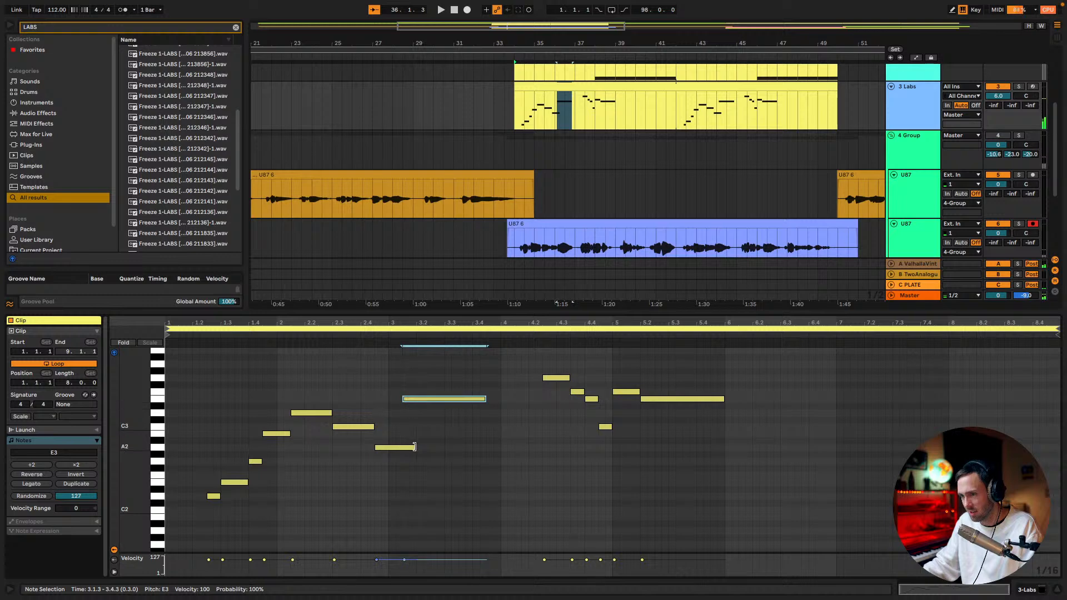
pyautogui.moveTo(415, 448); pyautogui.dragTo(400, 448)
pyautogui.press('space')
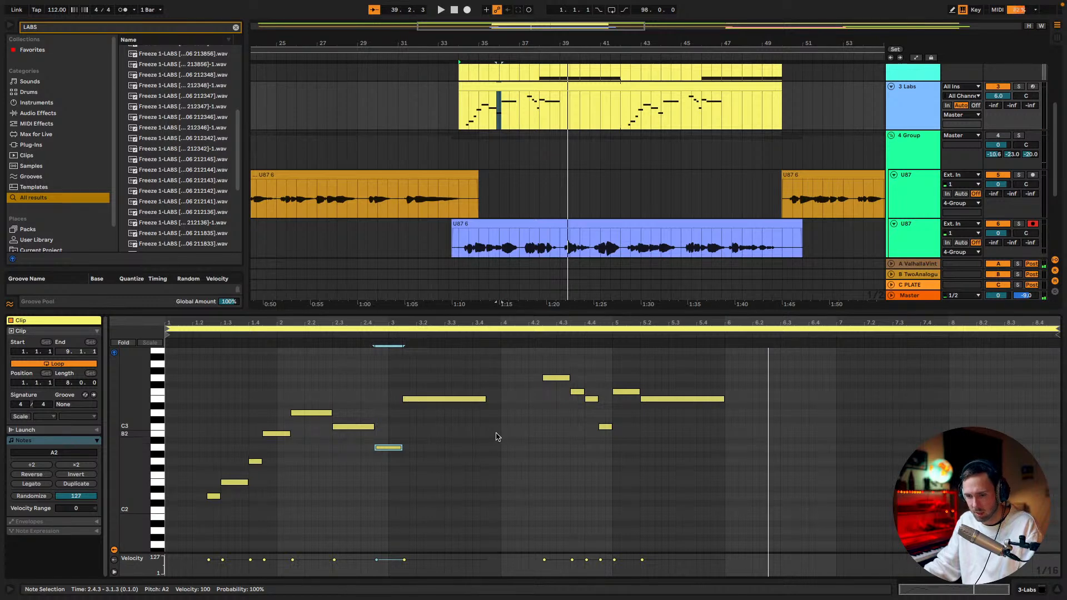
# Add an A2 note after the second phrase, running from 6.2.3 to 6.3.3, checking its timing against the vocal
pyautogui.doubleClick(783, 427)
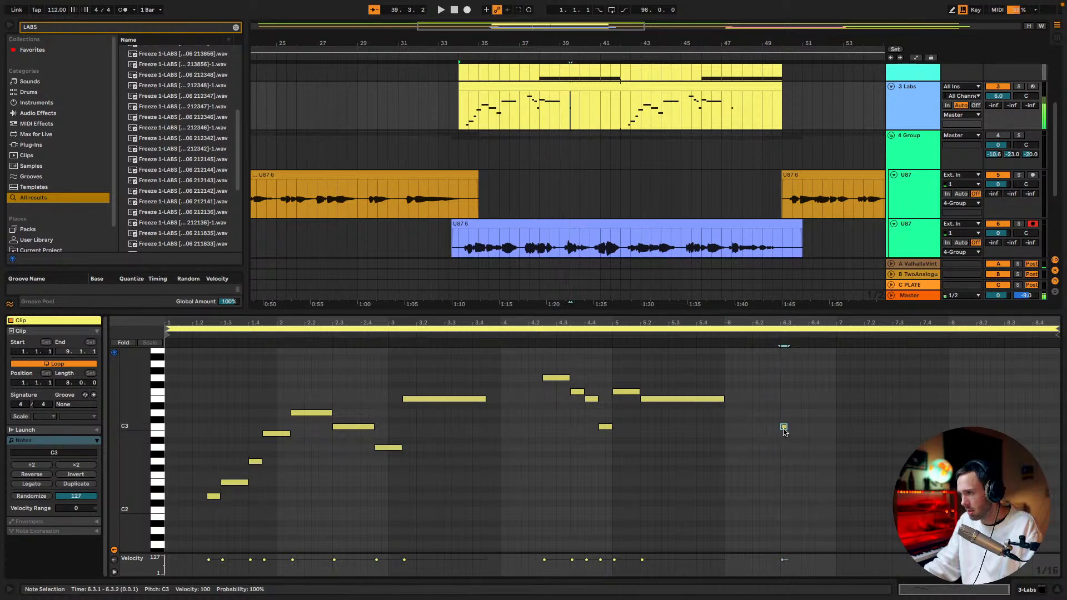
pyautogui.press('Down')
pyautogui.press('Down')
pyautogui.press('Down')
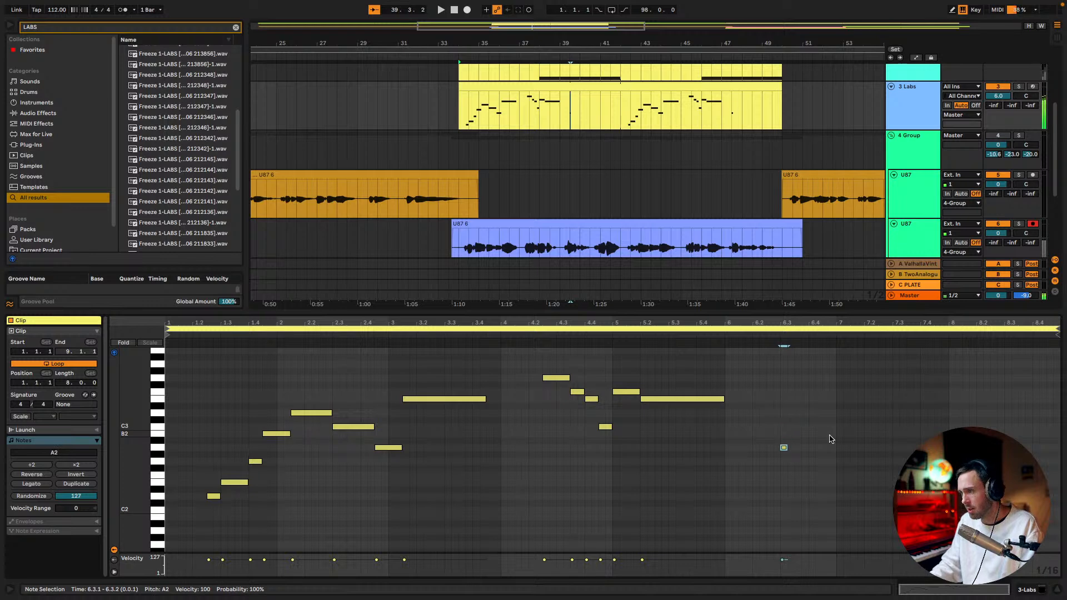
pyautogui.click(497, 336)
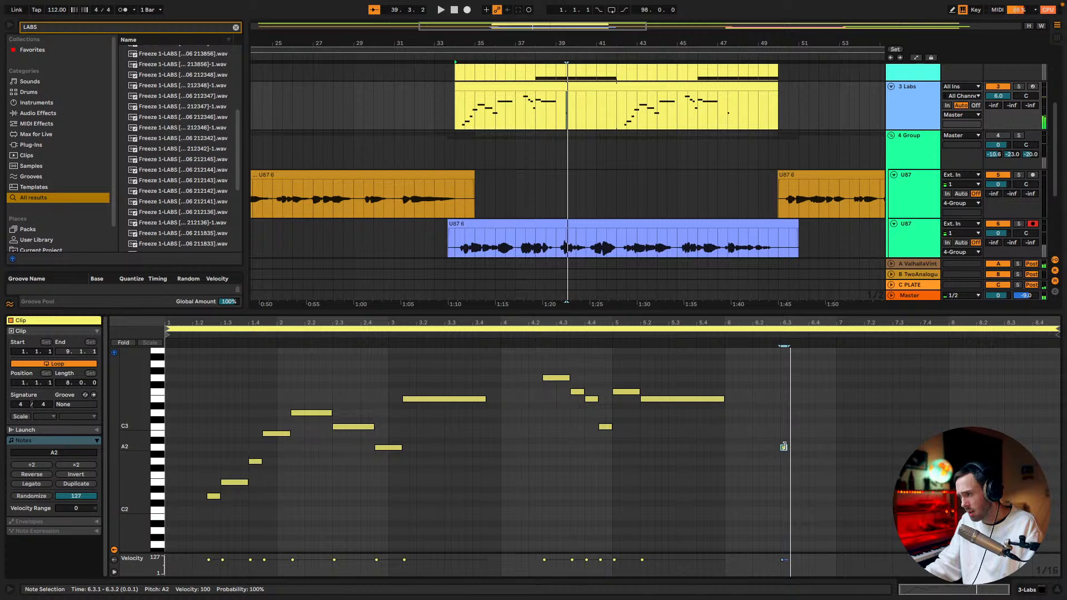
pyautogui.moveTo(785, 453); pyautogui.dragTo(771, 455)
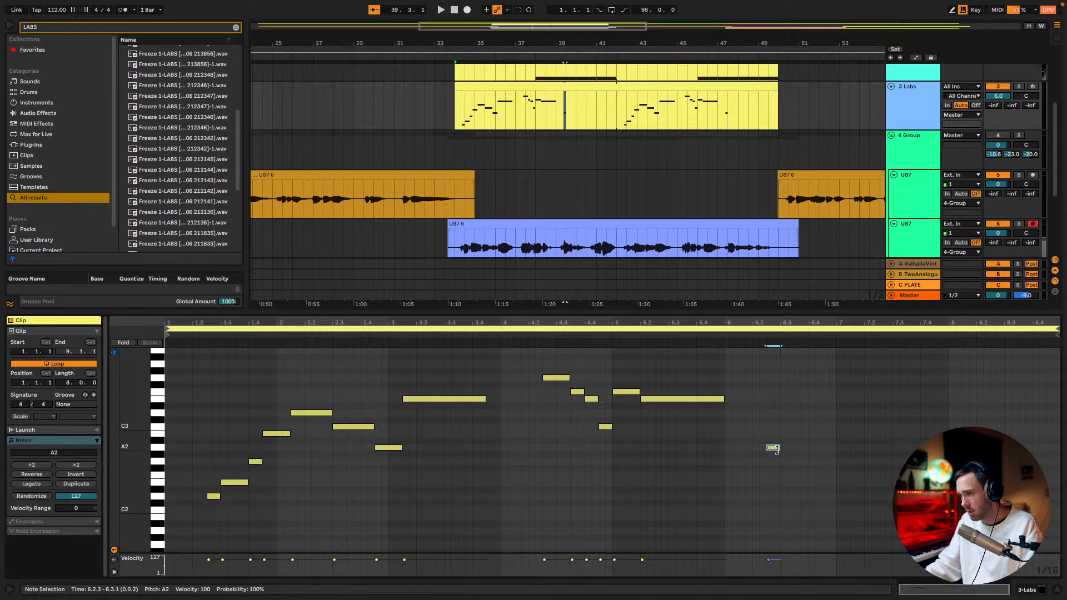
pyautogui.moveTo(784, 454); pyautogui.dragTo(792, 452)
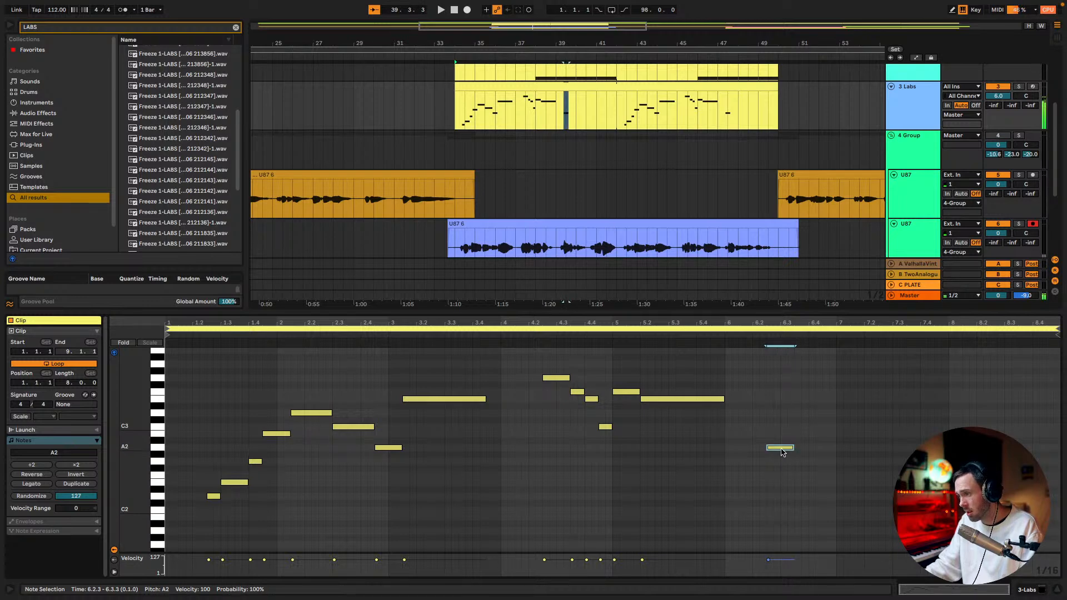
# Continue the phrase with C3 at 6.3.3, A2 at 6.4.1, E3 at 6.4.3, F3 at 7.1.1 and D3 from 7.1.3 to 8.1.1, and play it
pyautogui.doubleClick(795, 427)
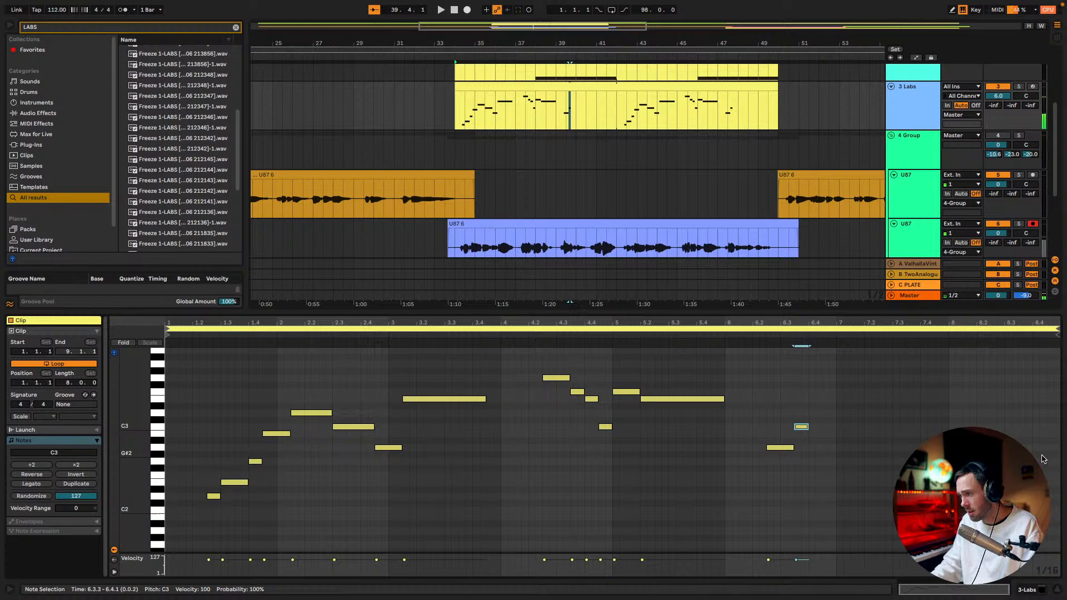
pyautogui.hotkey('ctrl', 'd')
pyautogui.press('Down')
pyautogui.press('Down')
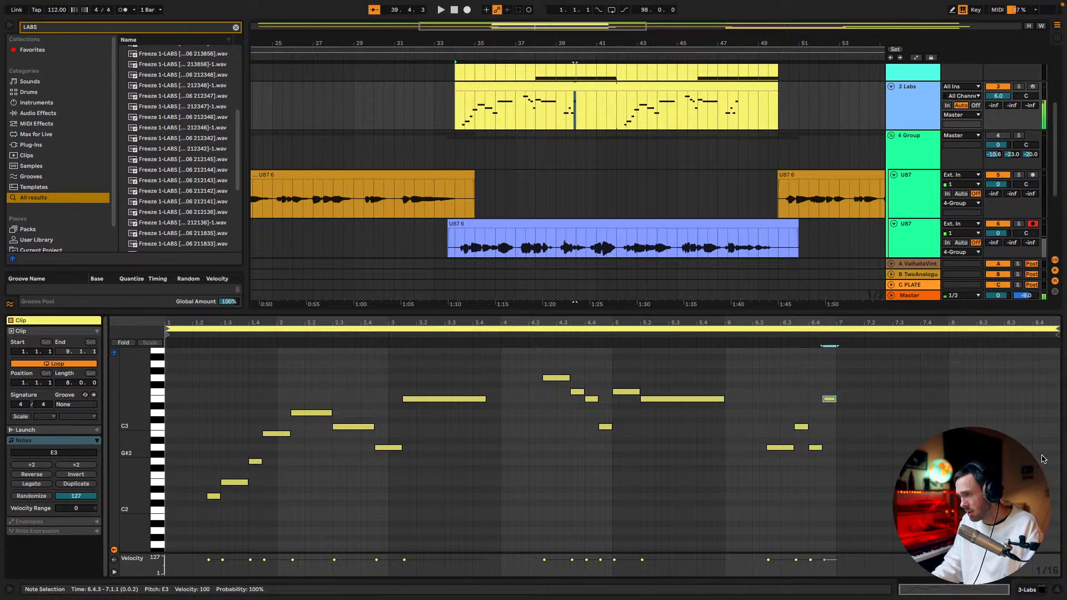
pyautogui.press('Down')
pyautogui.press('Down')
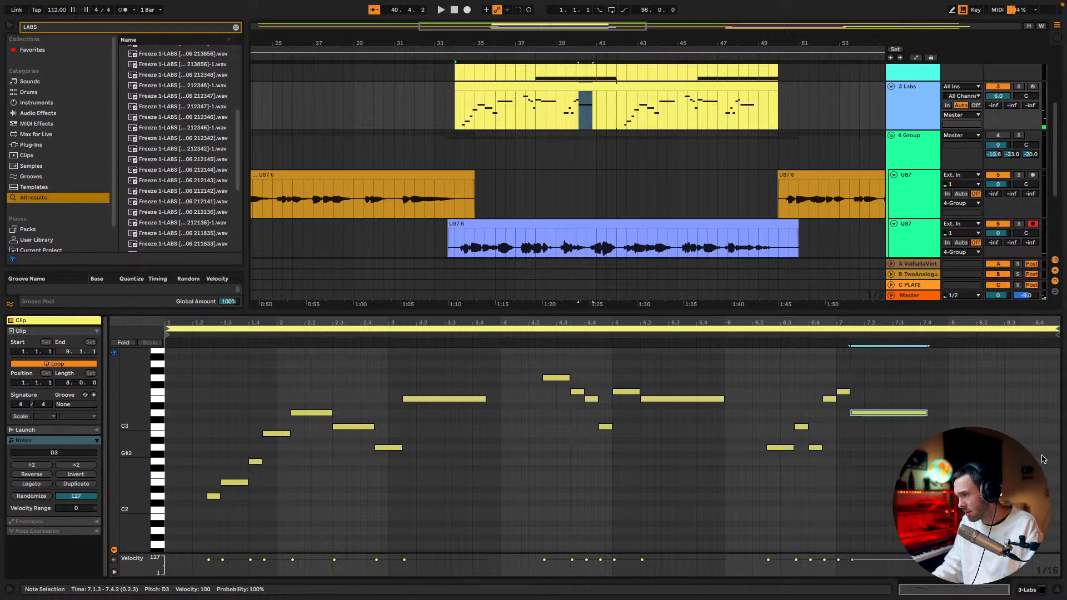
pyautogui.press('space')
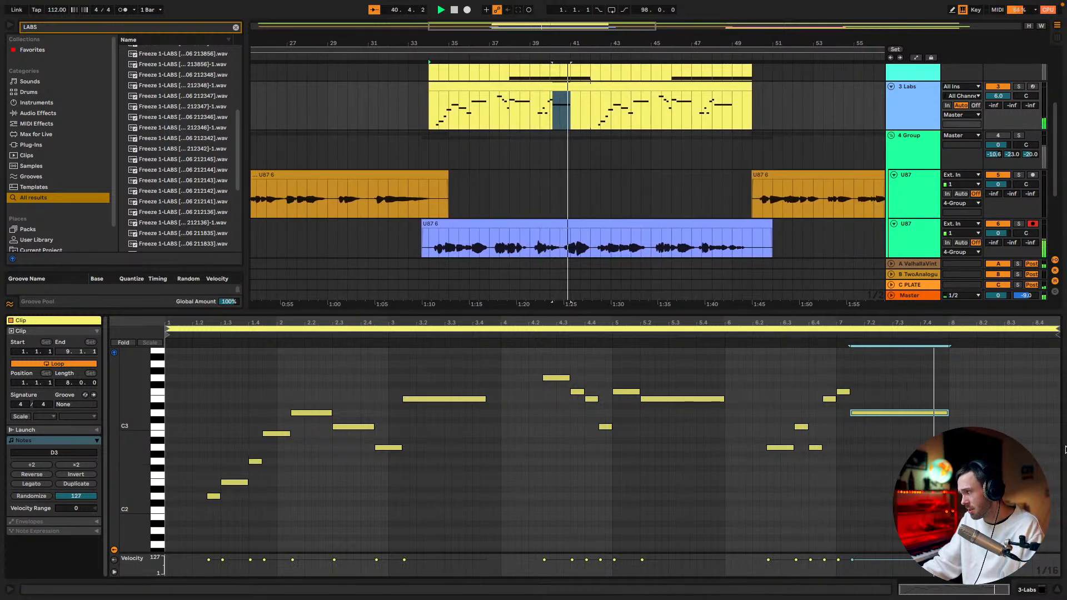
# Shorten the A2 at 6.2.3 to end at 6.3.1, shift the five following notes to start there, and play the phrase from 6.1.1
pyautogui.click(729, 335)
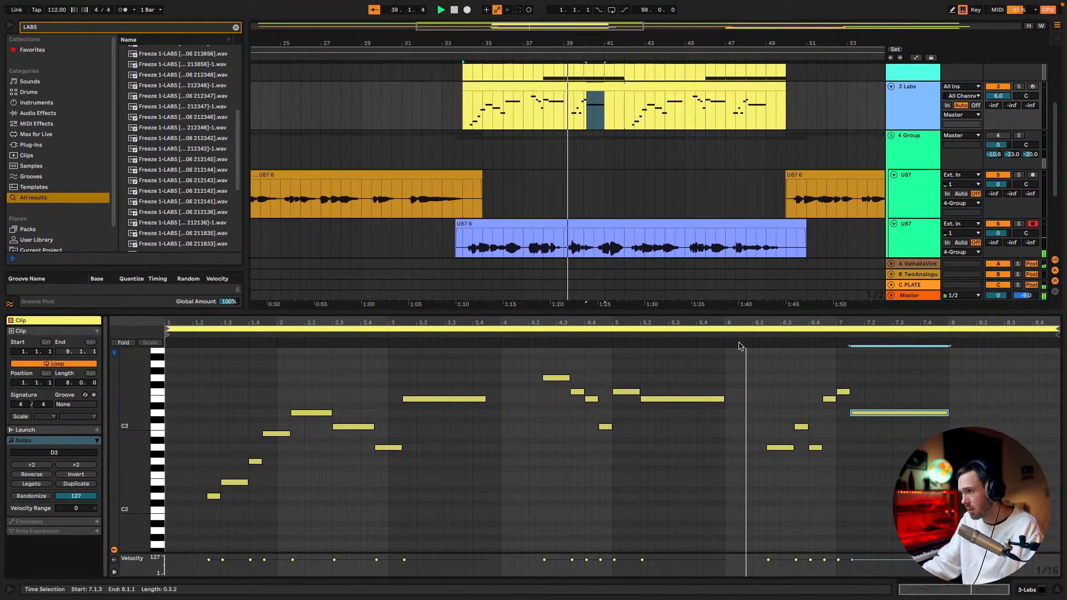
pyautogui.click(791, 447)
pyautogui.moveTo(800, 427)
pyautogui.mouseDown()
pyautogui.moveTo(786, 426)
pyautogui.moveTo(800, 447)
pyautogui.mouseUp()
pyautogui.moveTo(826, 398); pyautogui.dragTo(844, 415)
pyautogui.click(858, 413)
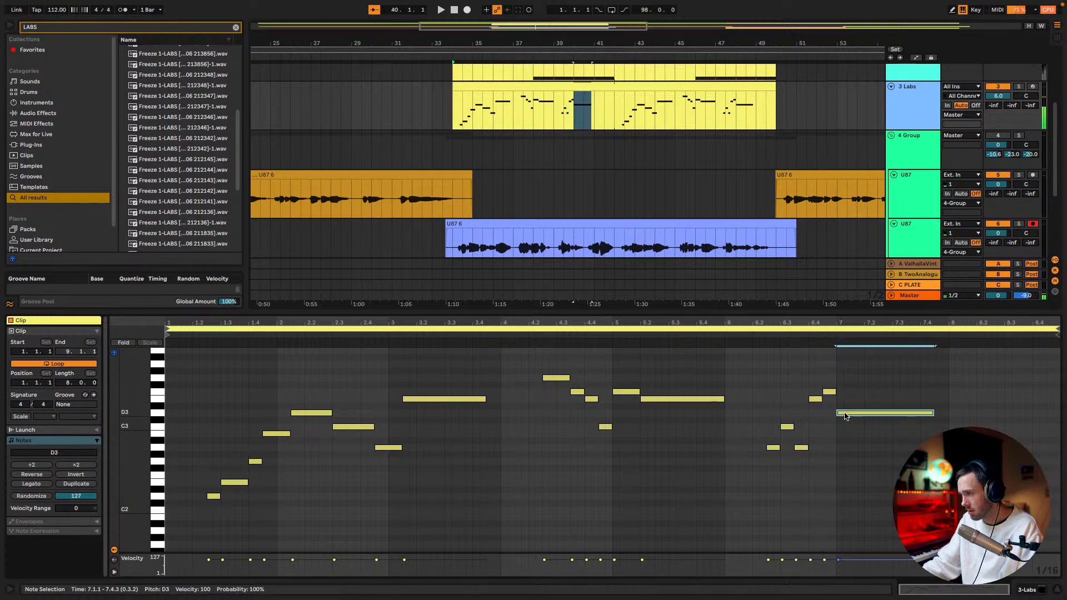
pyautogui.click(724, 329)
pyautogui.click(723, 334)
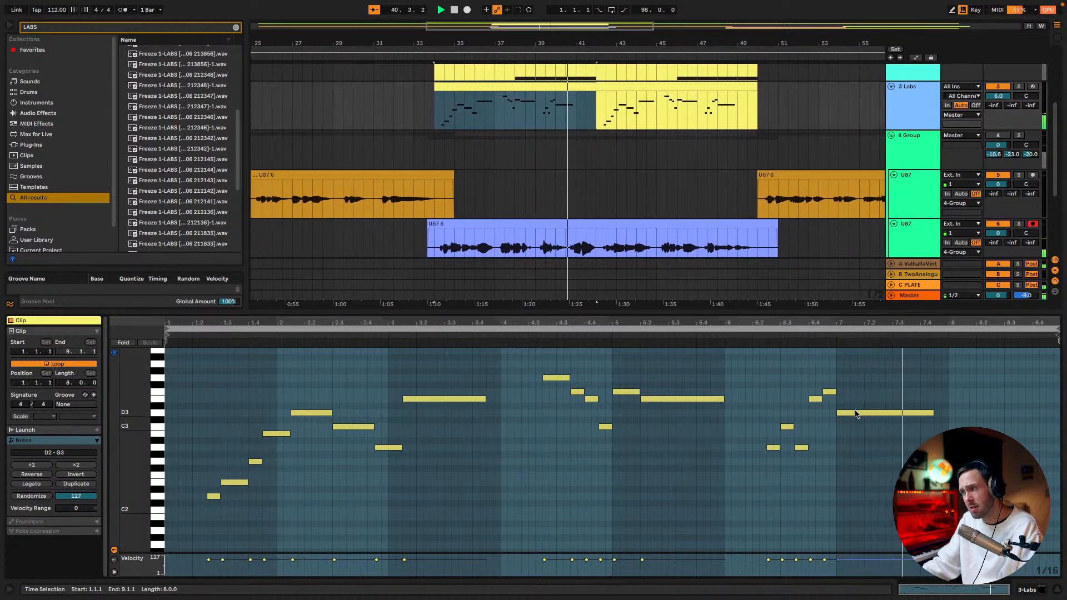
# Set the D3 to span 7.2.1 to 7.4.1, add C3 up to 8.1.1 and A2 from 8.1.1 to 8.3.2, and audition the ending
pyautogui.moveTo(858, 413); pyautogui.dragTo(920, 414)
pyautogui.doubleClick(924, 427)
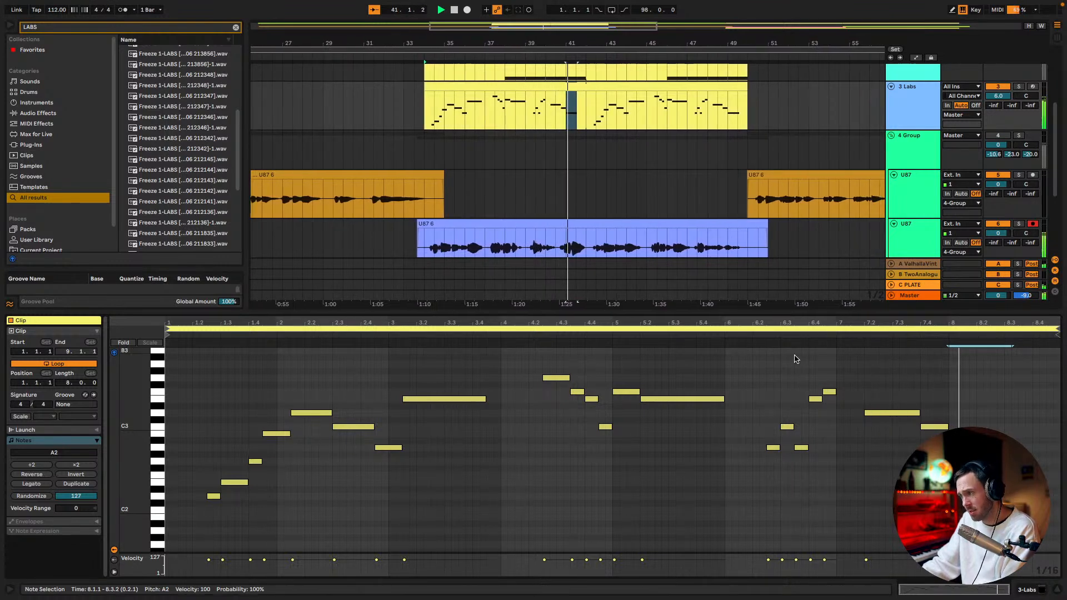
pyautogui.press('space')
# Move the final A2 to start at 7.4.3 and reorder the phrase peak to F3 at 6.4.1 and E3 at 6.4.3
pyautogui.scroll(-1, 963, 447)
pyautogui.moveTo(964, 447)
pyautogui.mouseDown()
pyautogui.moveTo(953, 446)
pyautogui.moveTo(967, 446)
pyautogui.moveTo(967, 427)
pyautogui.mouseUp()
pyautogui.moveTo(786, 439); pyautogui.dragTo(829, 370)
pyautogui.moveTo(789, 440); pyautogui.dragTo(848, 377)
pyautogui.click(833, 378)
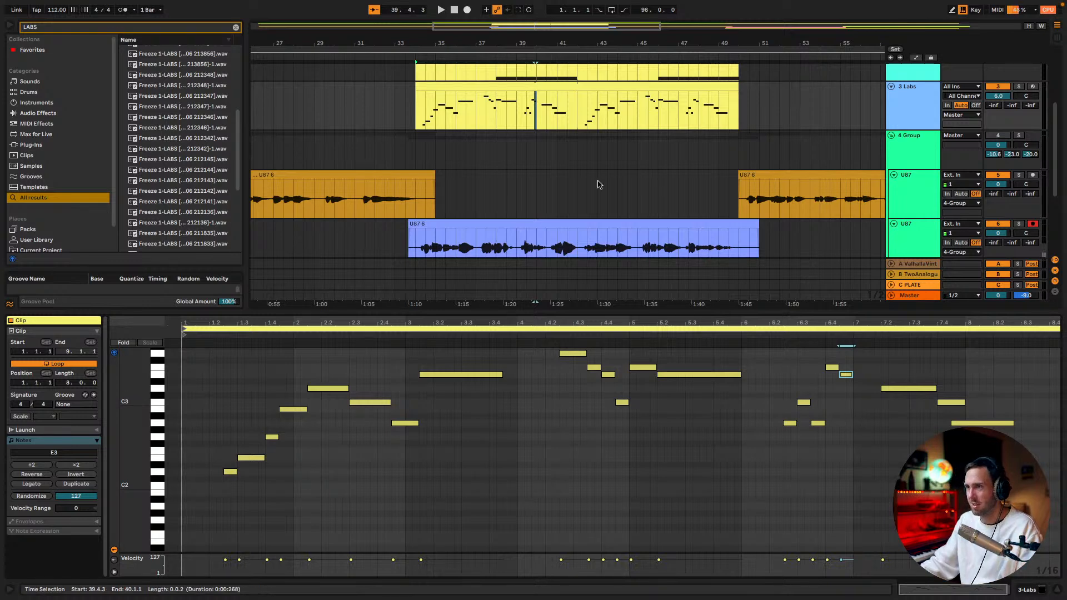
# Start recording a new vocal take on the armed U87 track from 34.1.1
pyautogui.click(418, 161)
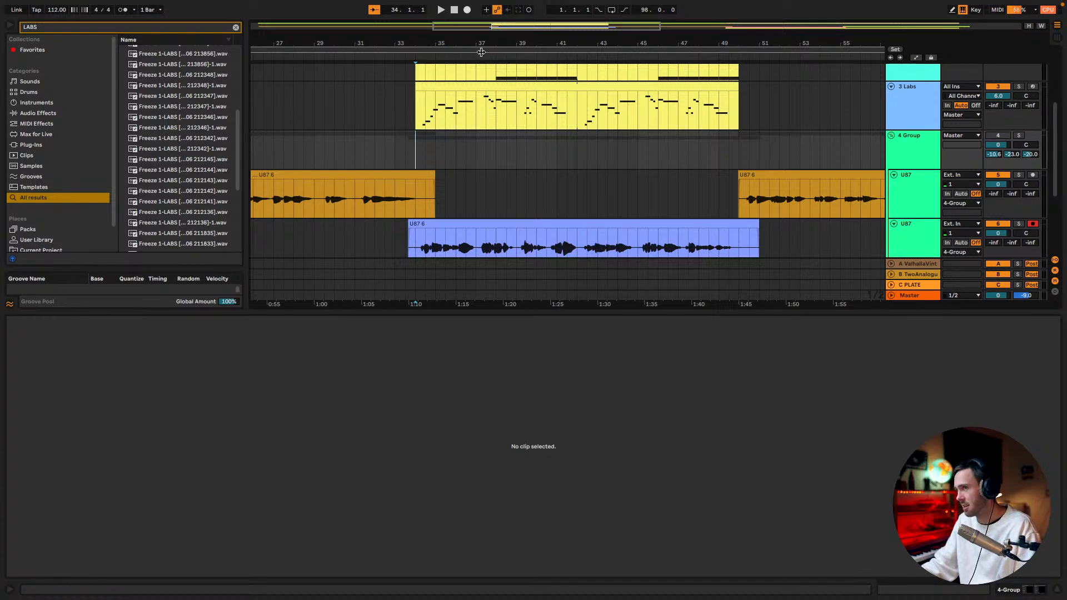
pyautogui.click(467, 10)
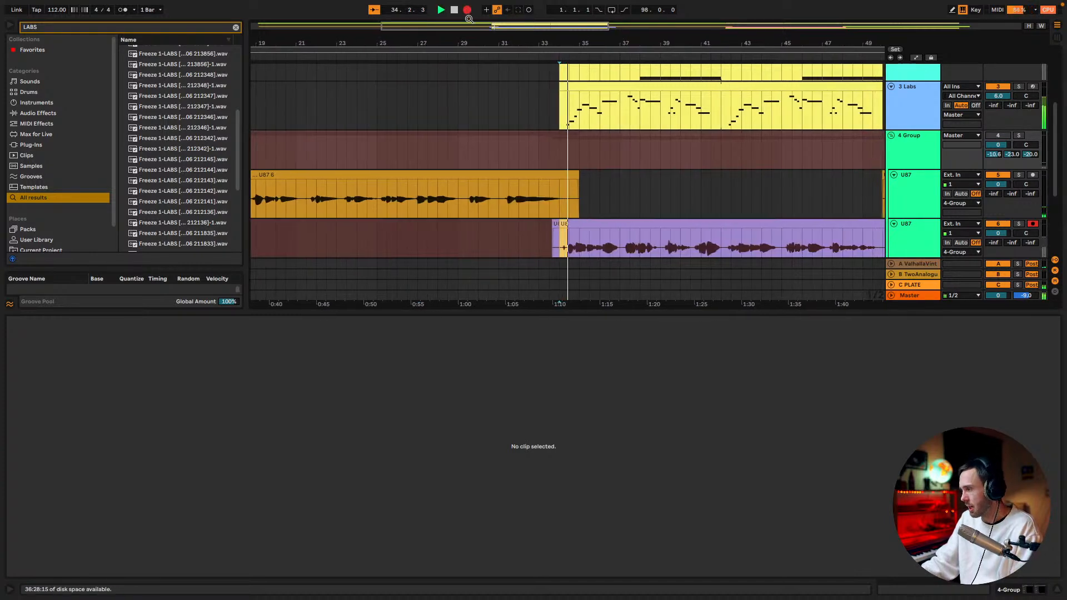
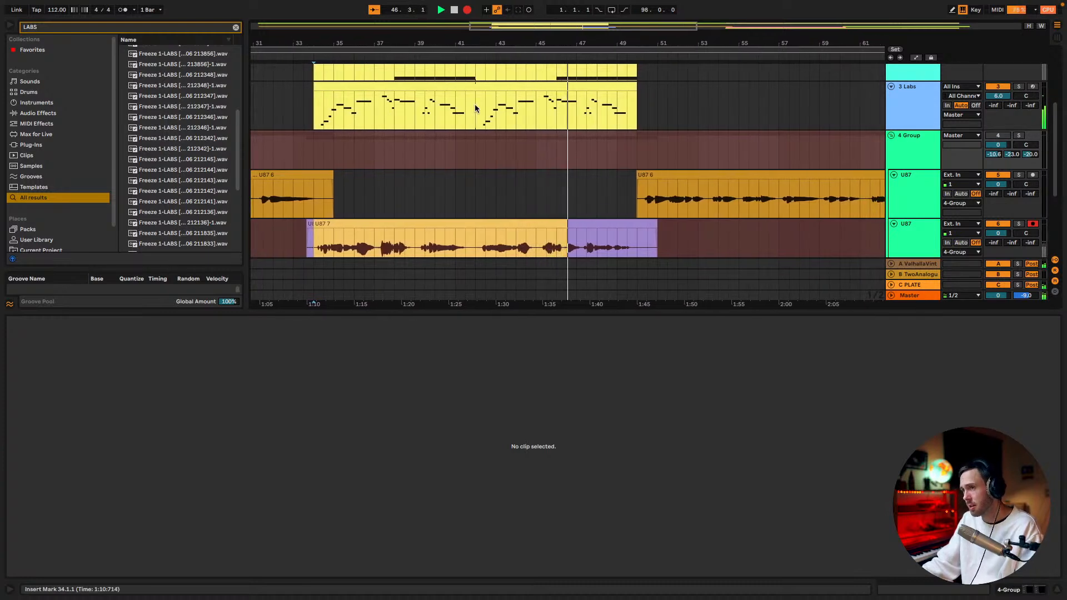
# Stop the vocal recording and trim the end of the new U87 take back to bar 42
pyautogui.press('space')
pyautogui.scroll(-4, 545, 171)
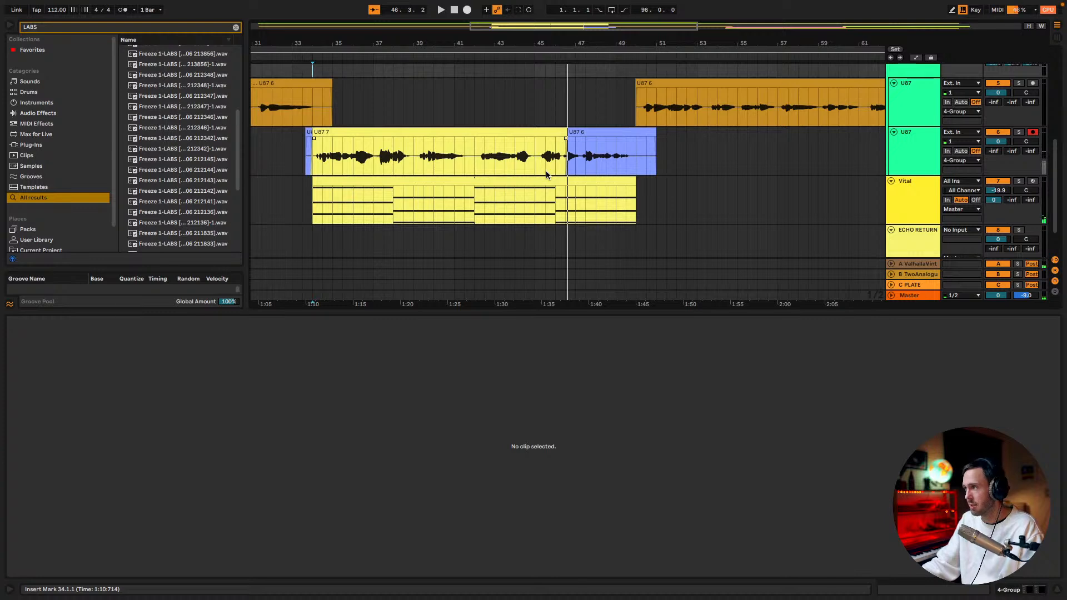
pyautogui.scroll(3, 545, 171)
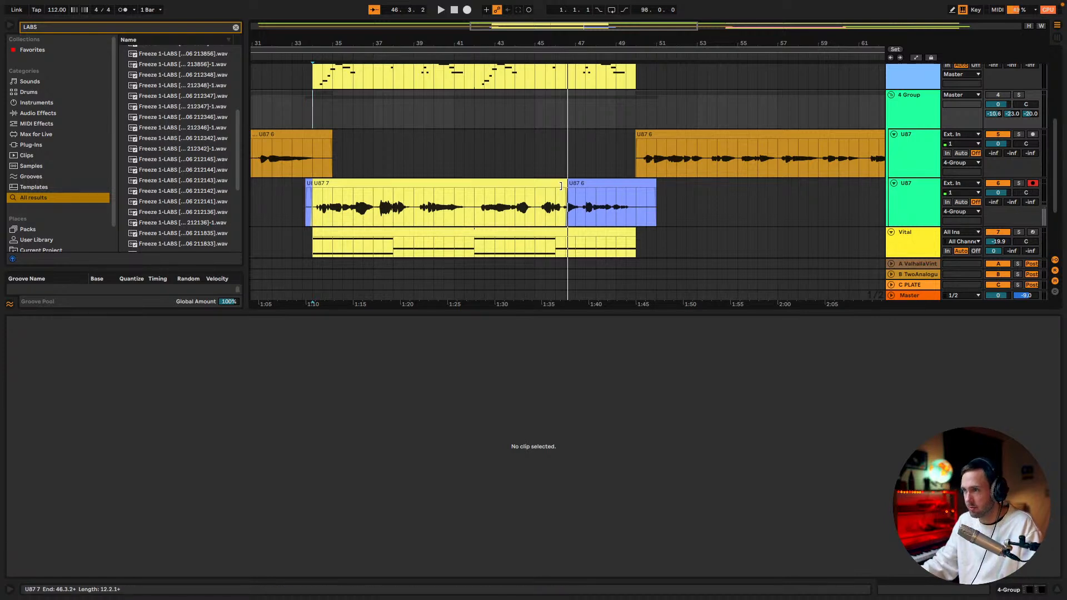
pyautogui.moveTo(566, 191); pyautogui.dragTo(475, 195)
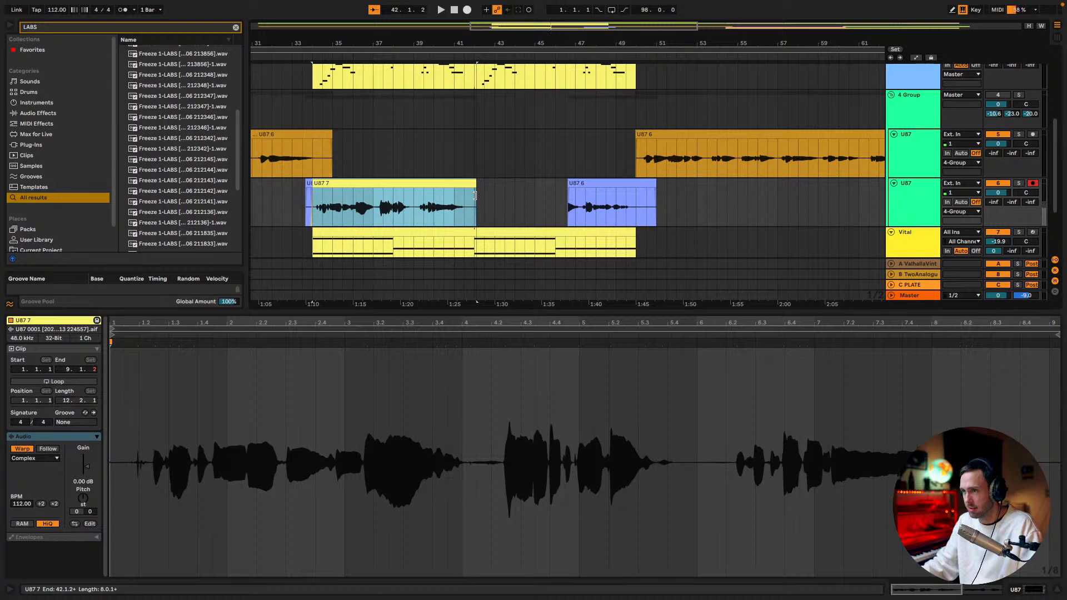
# Play the end of the trimmed take from 39.3.1 and turn the 4 Group track on
pyautogui.click(461, 165)
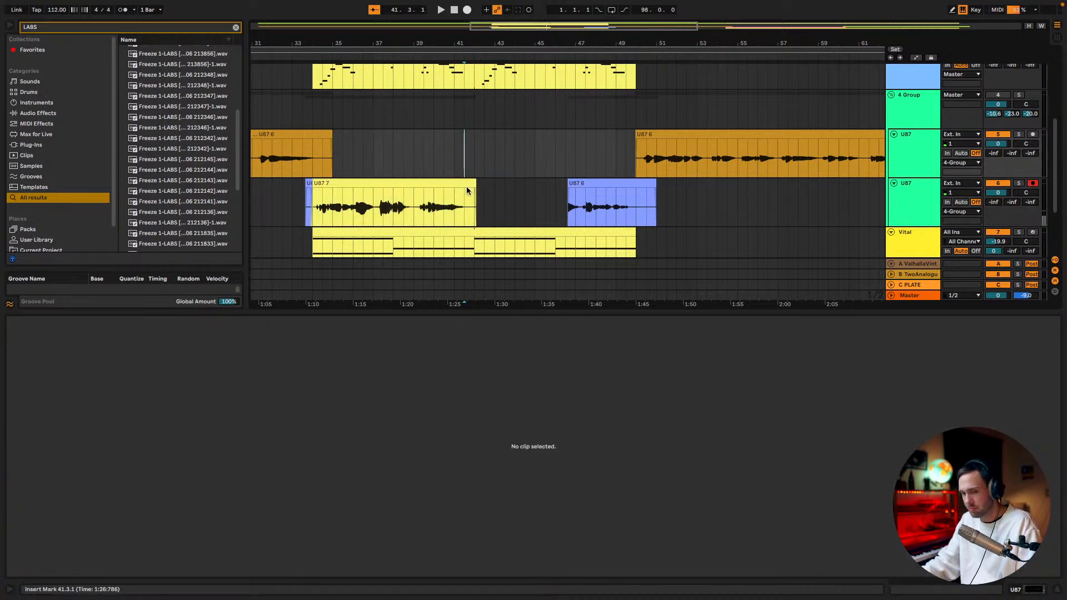
pyautogui.click(420, 159)
pyautogui.press('space')
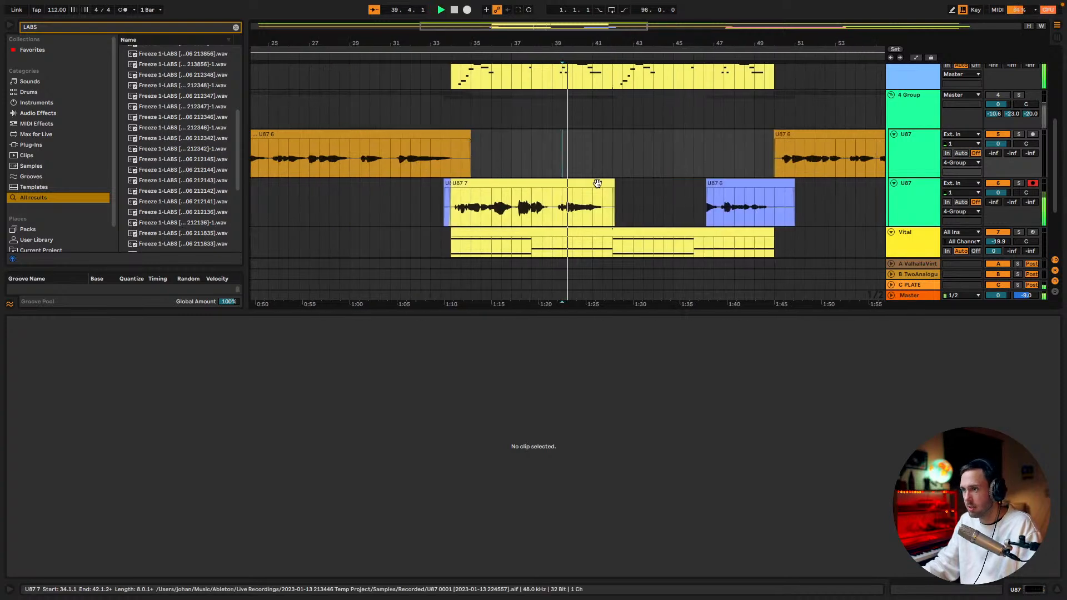
pyautogui.click(1000, 95)
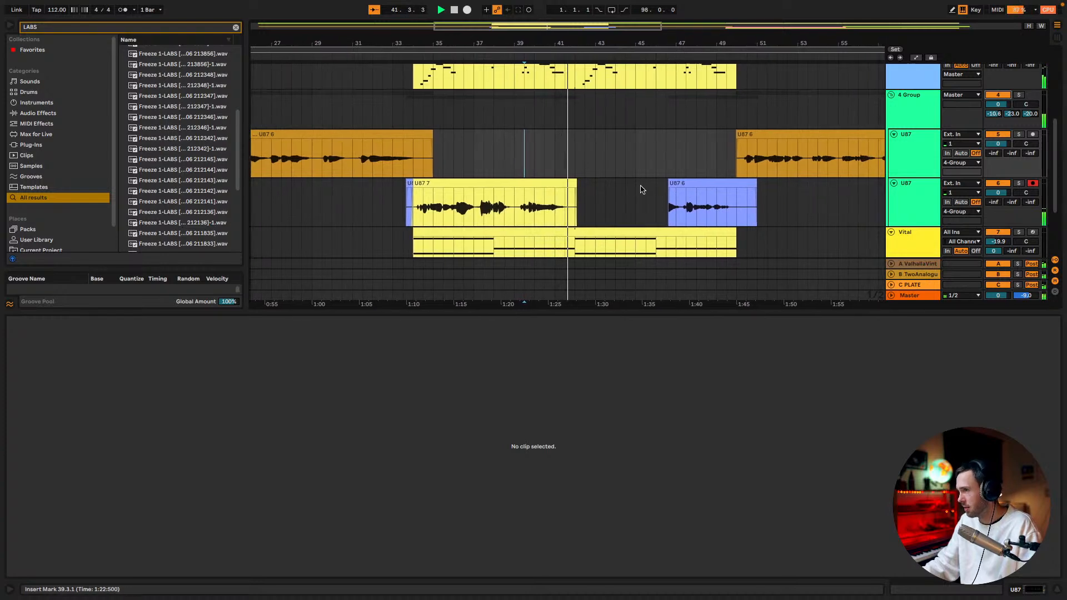
# Play the repeated melody from the end of the trimmed take at bar 42
pyautogui.click(561, 206)
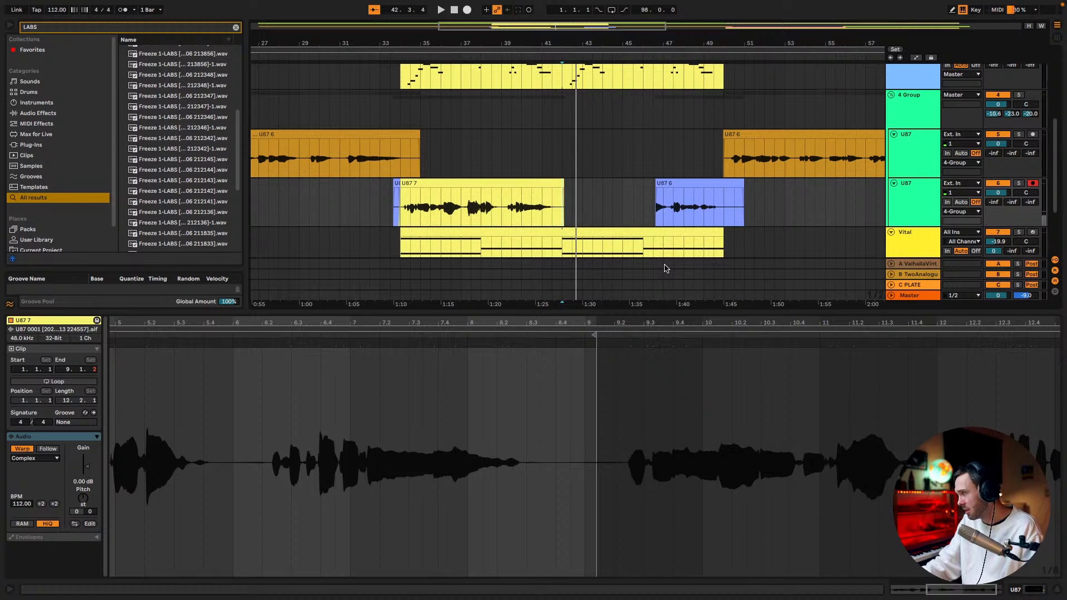
pyautogui.press('space')
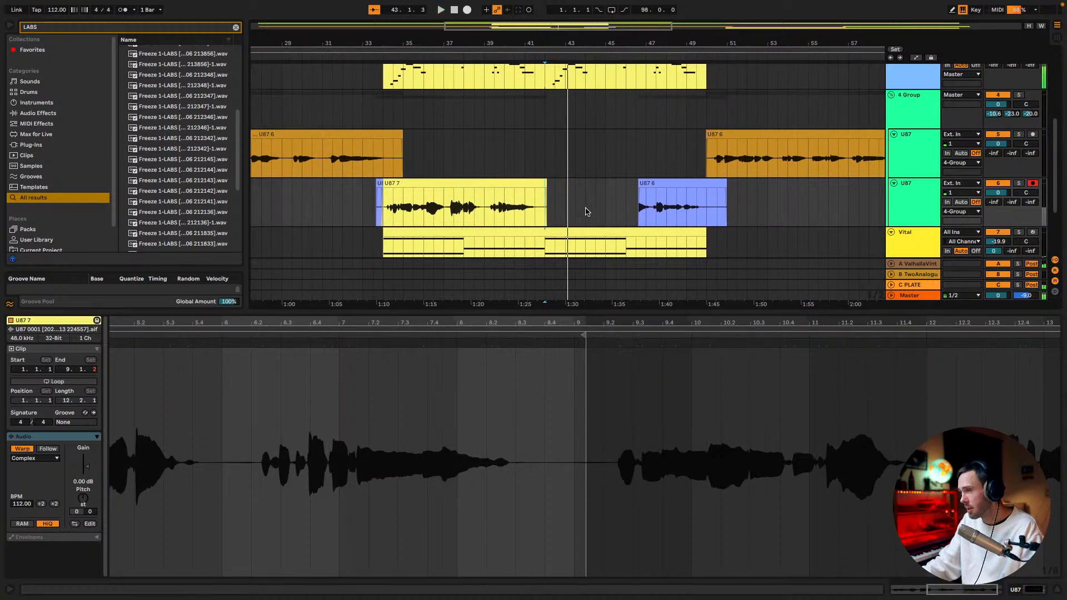
pyautogui.scroll(2, 590, 135)
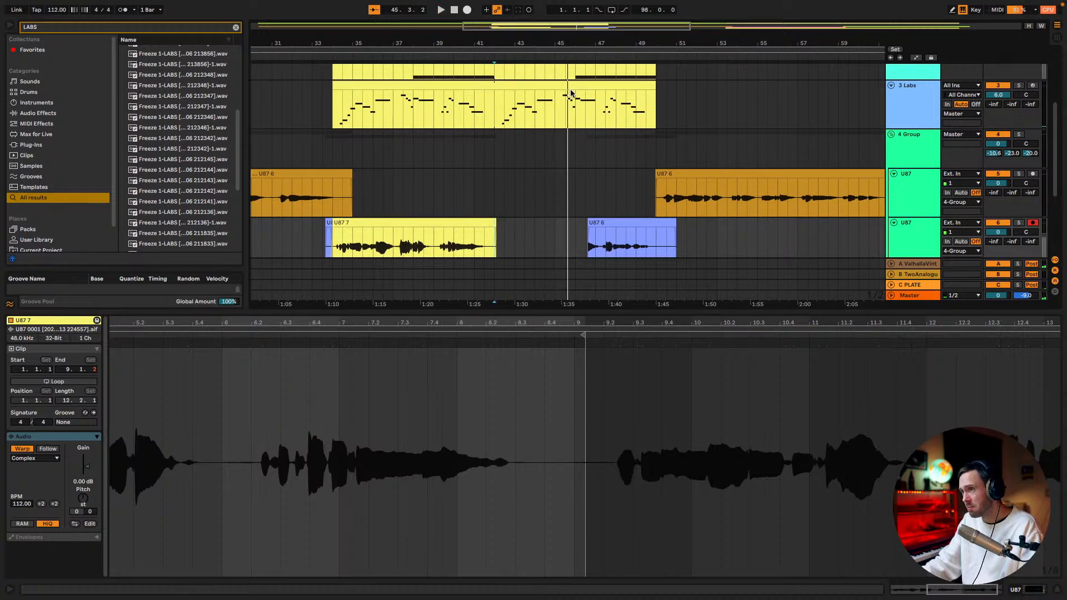
# Consolidate the 3 Labs melody from 34.1.1 to 50.1.1 into one 16-bar clip
pyautogui.click(510, 86)
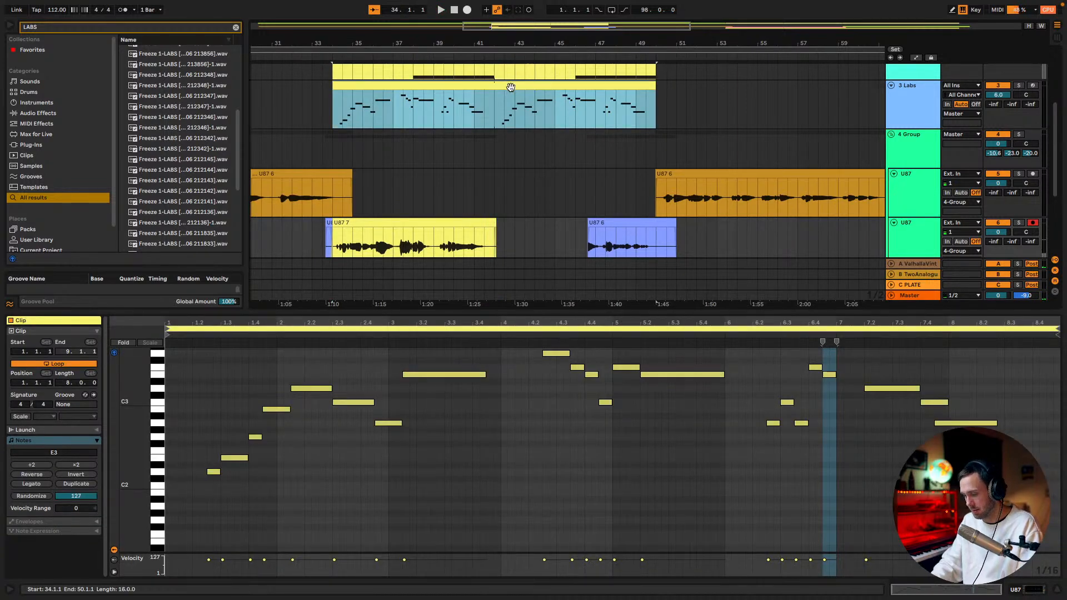
pyautogui.press('space')
pyautogui.scroll(5, 741, 456)
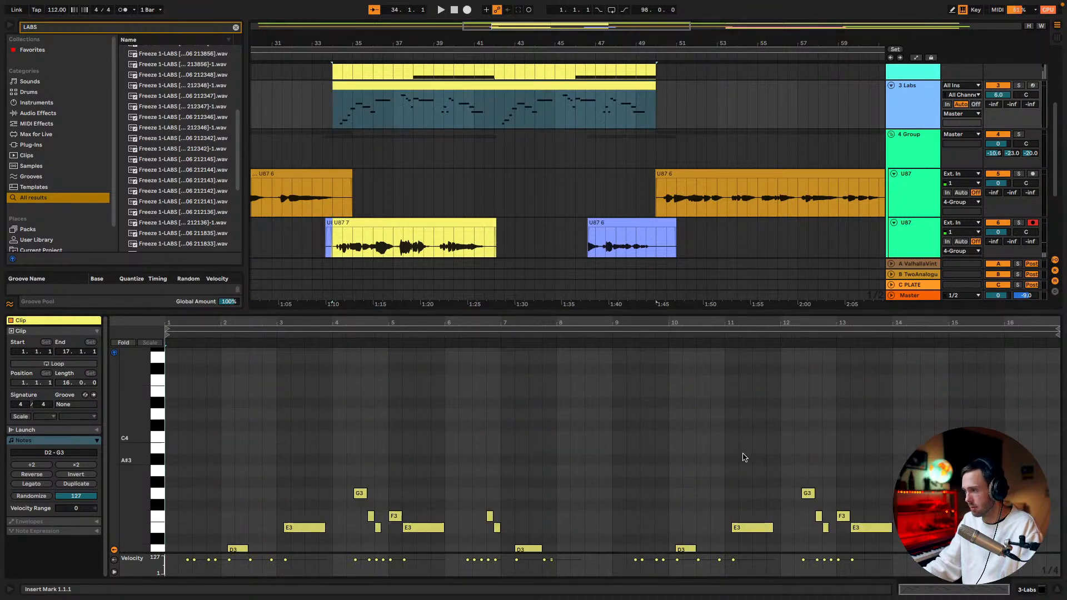
# Audition the opening notes of the melody's second pass, up to the long E3 at 11.1.3
pyautogui.scroll(-2, 744, 458)
pyautogui.scroll(2, 789, 488)
pyautogui.scroll(-6, 787, 487)
pyautogui.moveTo(607, 520); pyautogui.dragTo(650, 496)
pyautogui.moveTo(655, 481); pyautogui.dragTo(705, 364)
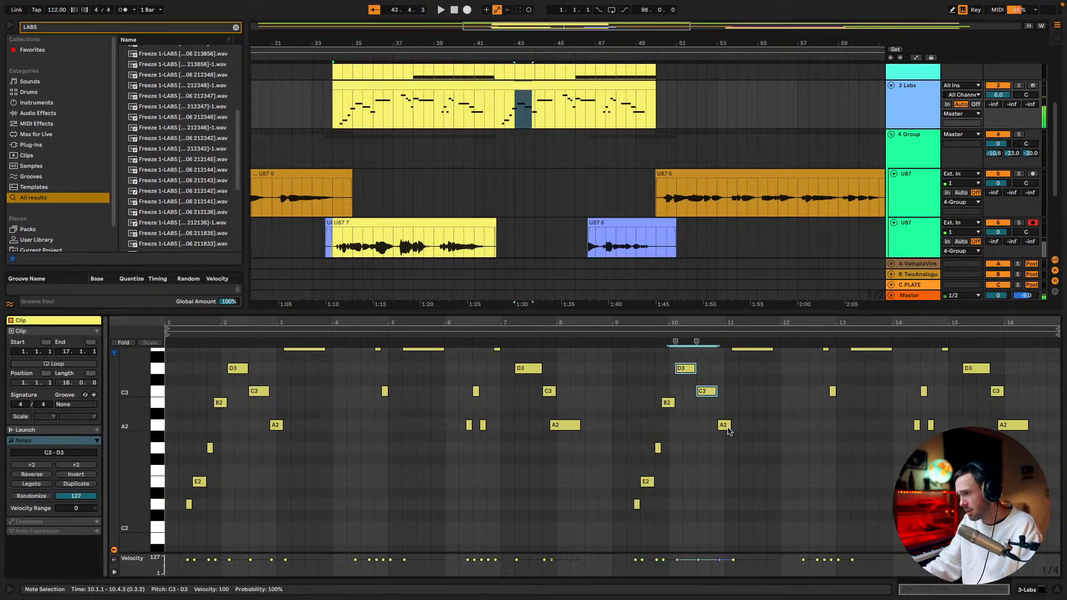
pyautogui.click(746, 348)
# Add a G2 note at 12.1.1 and duplicate it to 12.2.1
pyautogui.scroll(3, 783, 434)
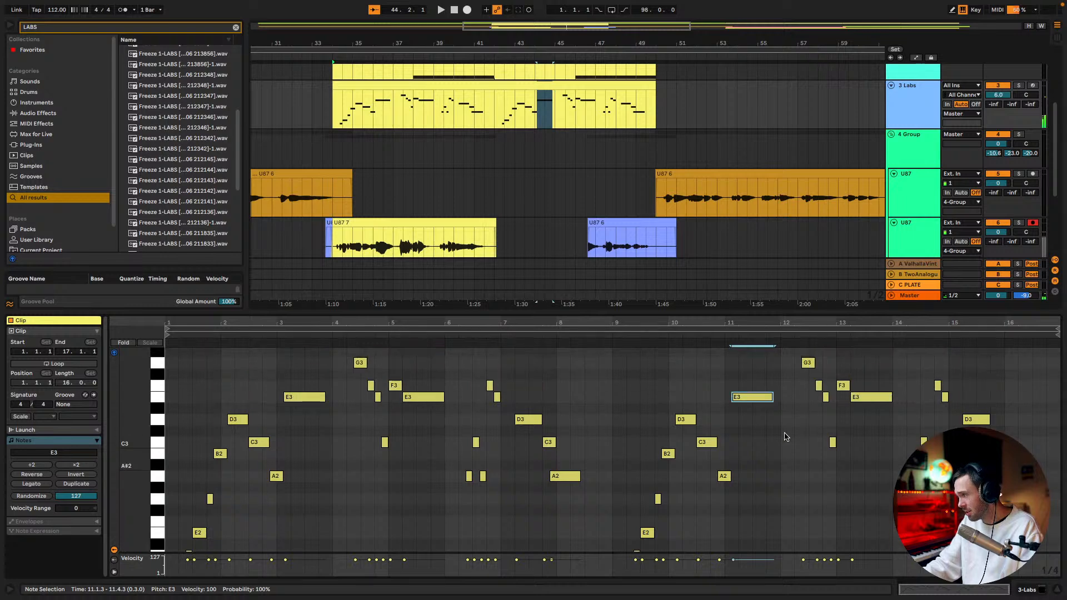
pyautogui.click(790, 420)
pyautogui.doubleClick(790, 420)
pyautogui.press('Down')
pyautogui.press('Down')
pyautogui.press('Down')
pyautogui.press('Down')
pyautogui.press('Down')
pyautogui.press('Down')
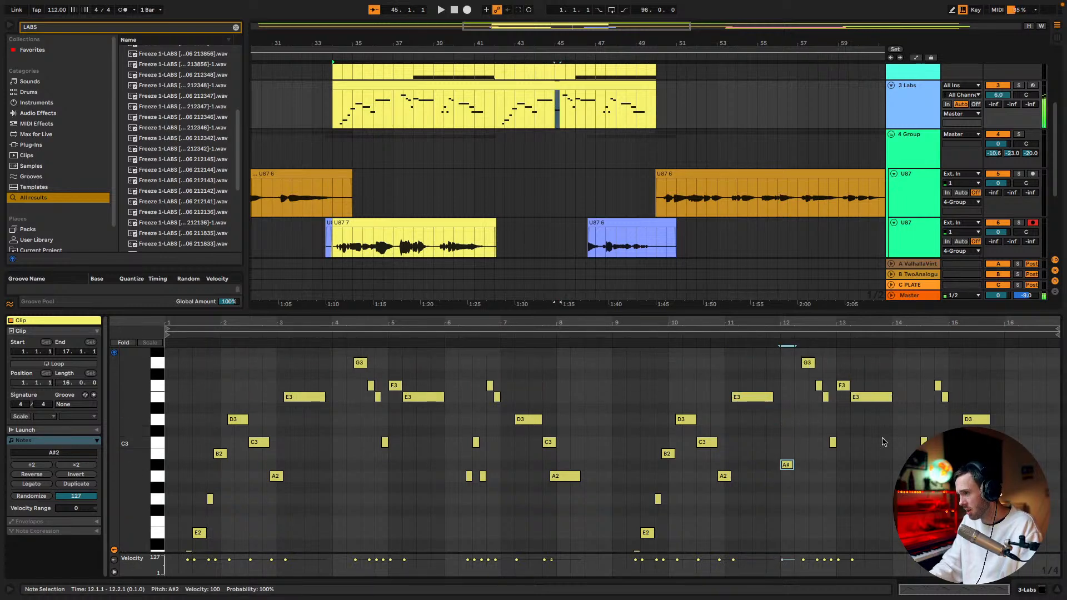
pyautogui.press('Down')
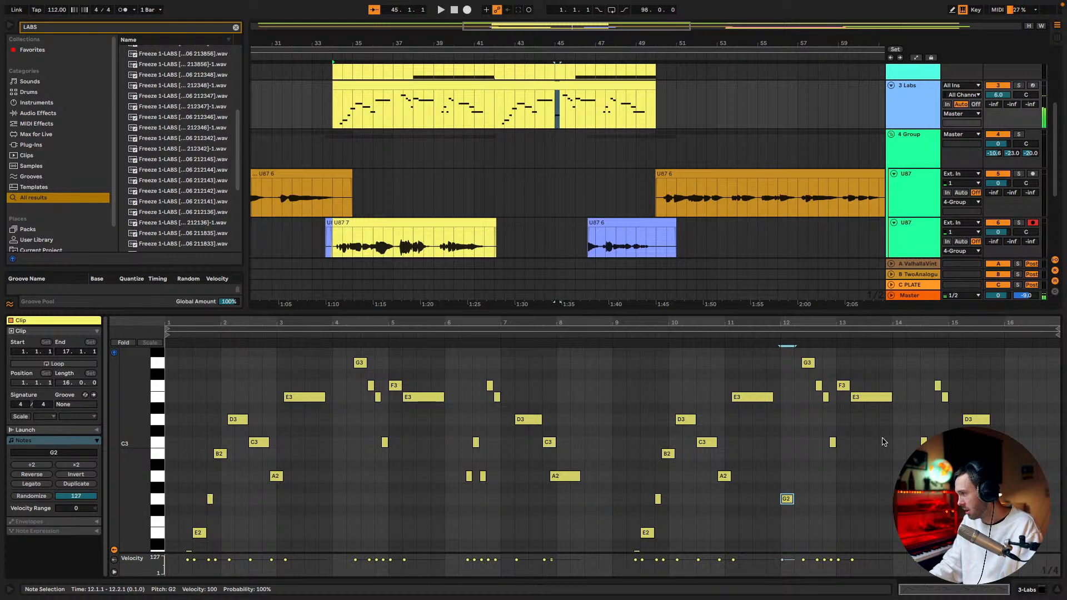
pyautogui.hotkey('ctrl', 'd')
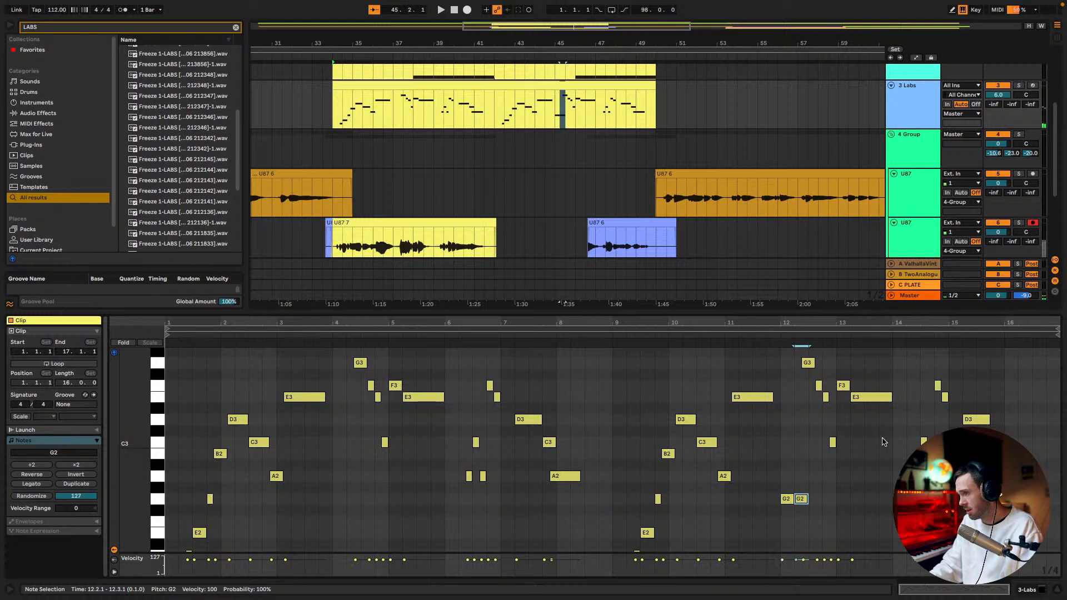
# Audition the remaining notes of the second pass, from the G3 at 12.2.3 to the final A2
pyautogui.click(808, 363)
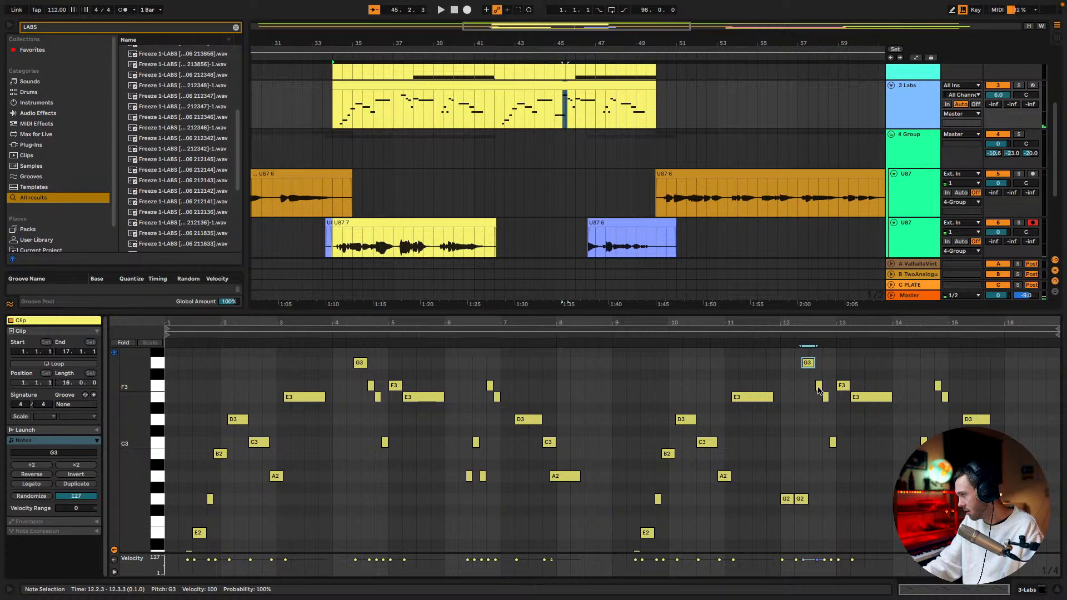
pyautogui.click(825, 398)
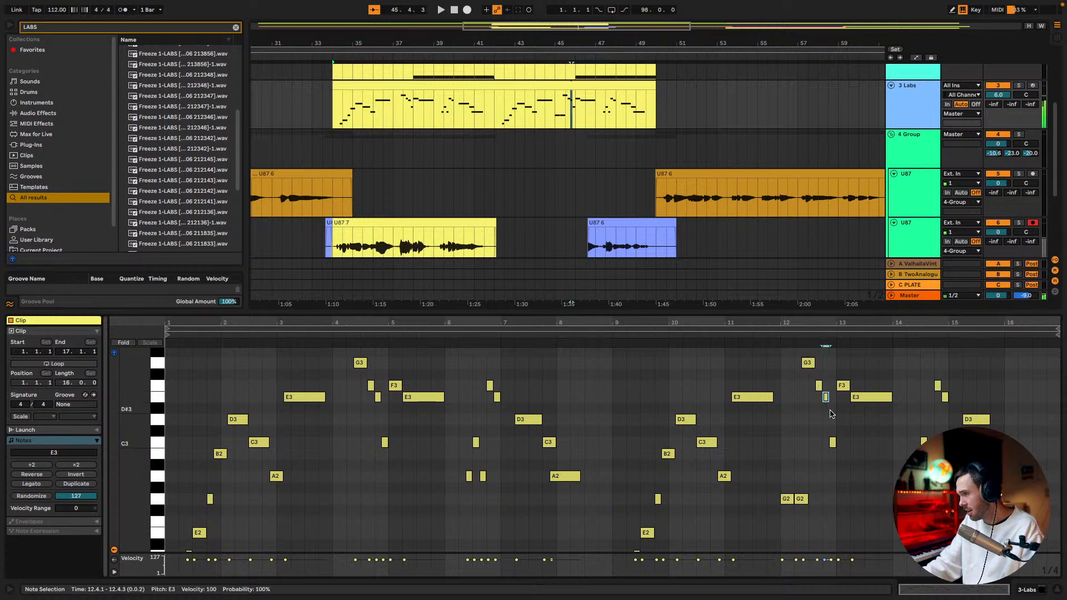
pyautogui.click(845, 388)
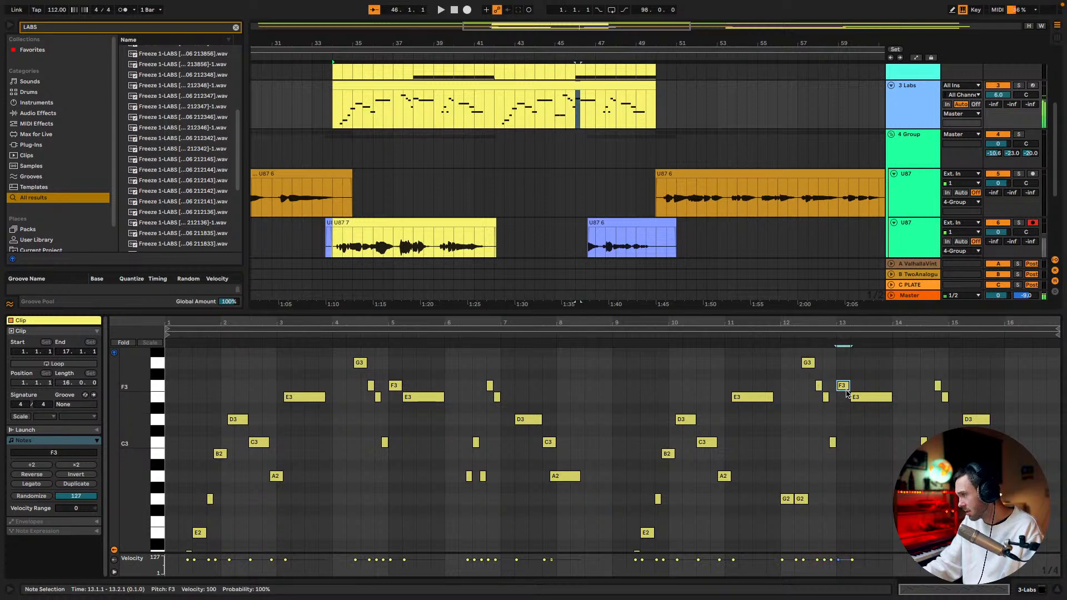
pyautogui.click(865, 398)
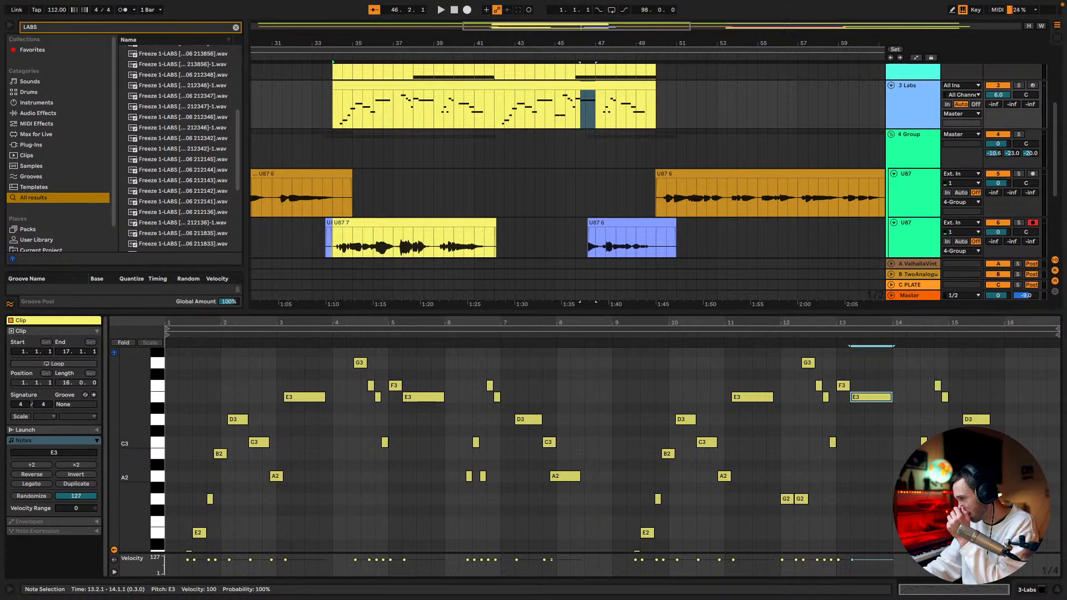
pyautogui.click(916, 477)
pyautogui.click(923, 442)
pyautogui.click(931, 476)
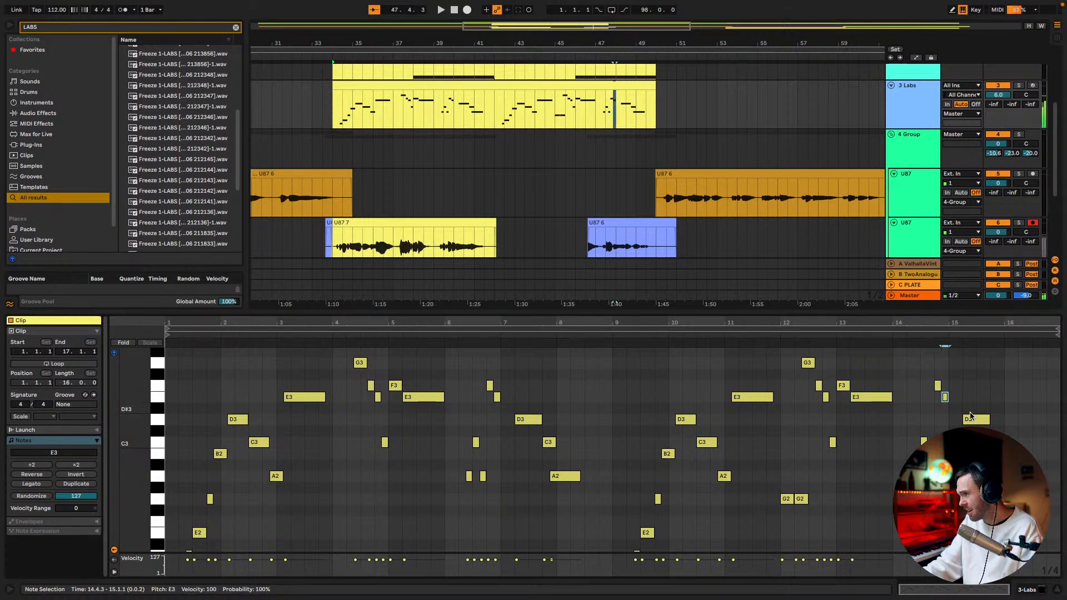
pyautogui.click(996, 443)
pyautogui.click(1007, 476)
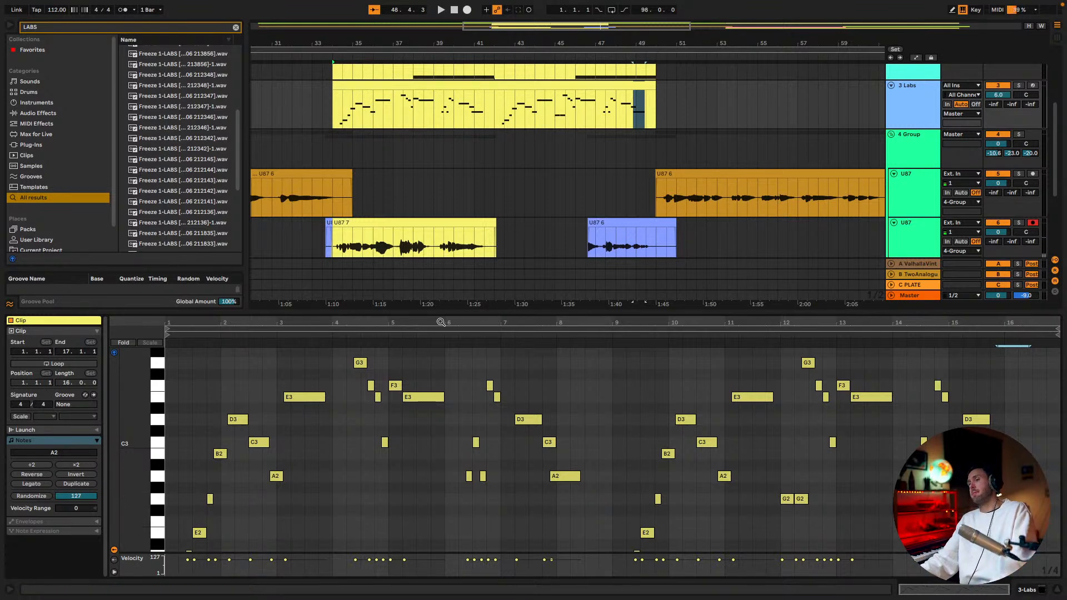
# Play the arrangement from 41.3.1 to hear the lead-in to the second pass
pyautogui.click(479, 196)
pyautogui.press('space')
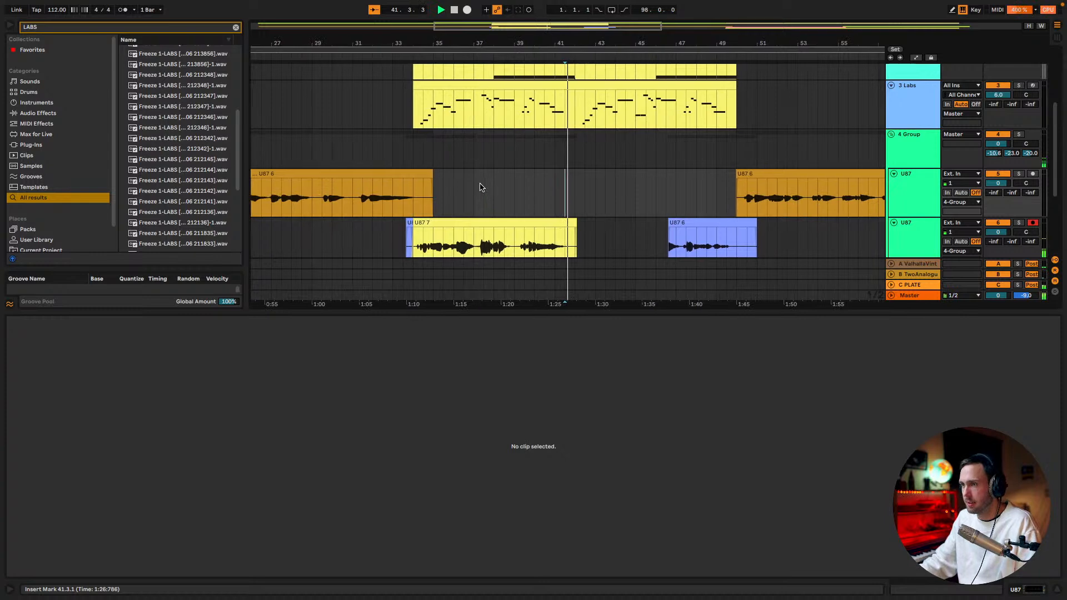
pyautogui.press('space')
# Record a vocal take for the melody's second pass on the armed U87 track, starting from 41.1.1 and stopping at bar 50
pyautogui.click(543, 202)
pyautogui.scroll(-1, 587, 202)
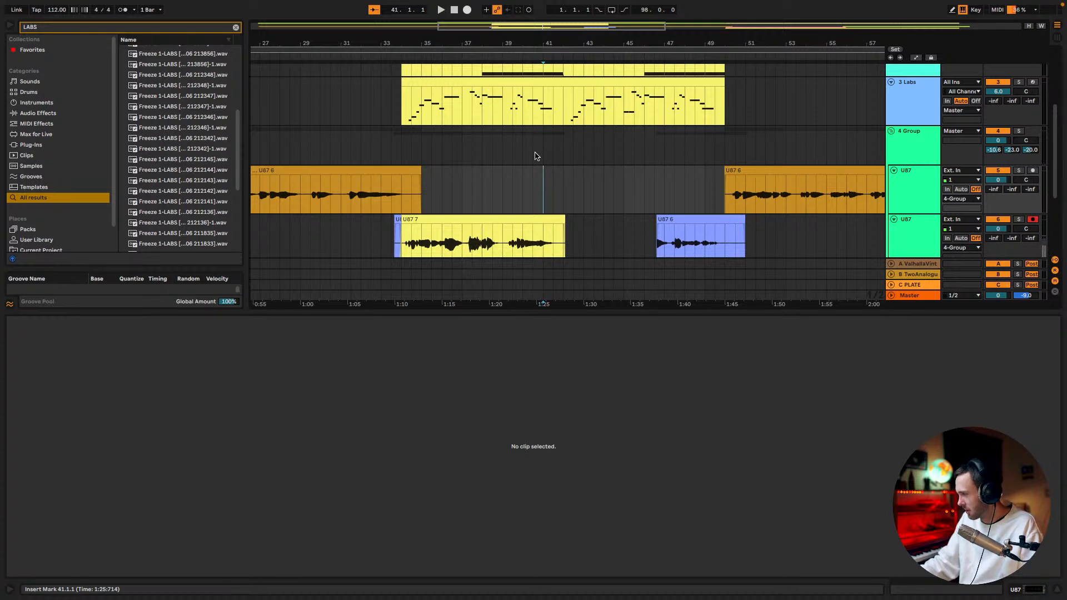
pyautogui.click(467, 10)
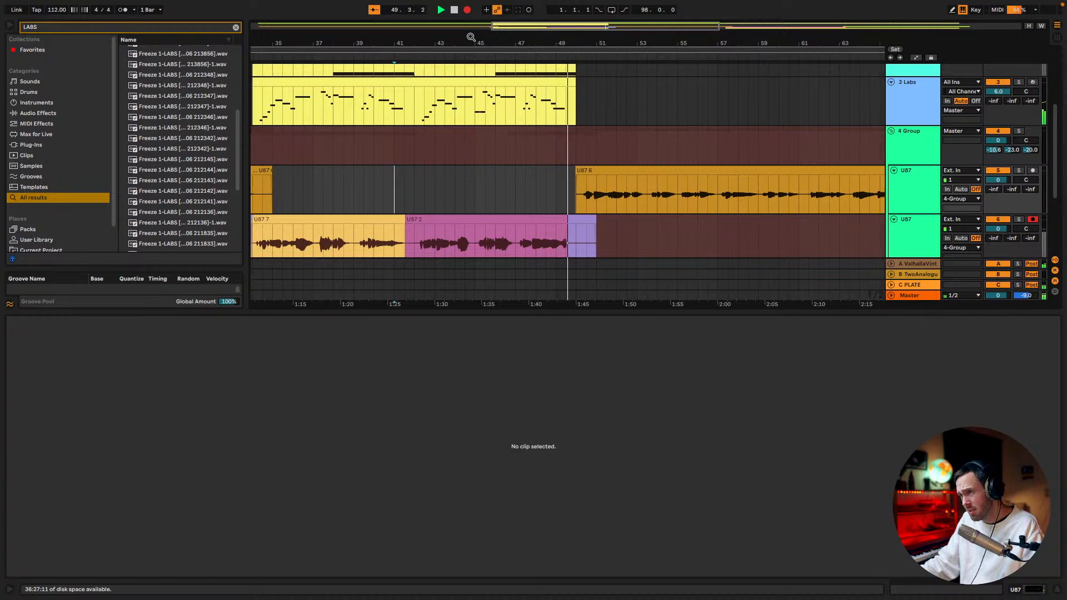
pyautogui.press('space')
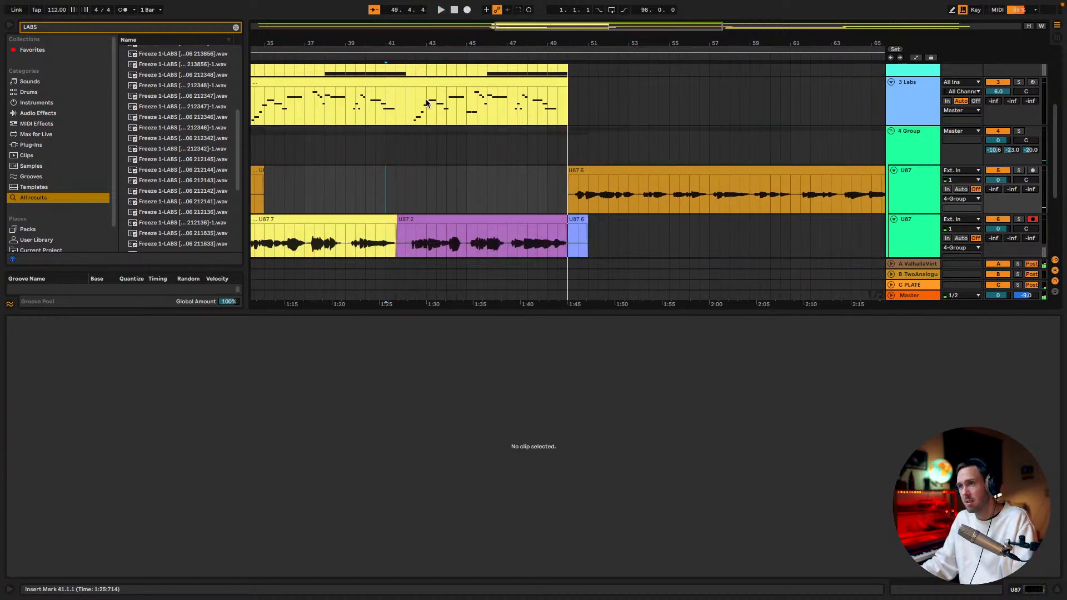
# Play both vocal takes from 34.1.1 and delete the leftover U87 6 fragment between 33.3.3 and 34.1.1
pyautogui.moveTo(403, 44); pyautogui.dragTo(451, 26)
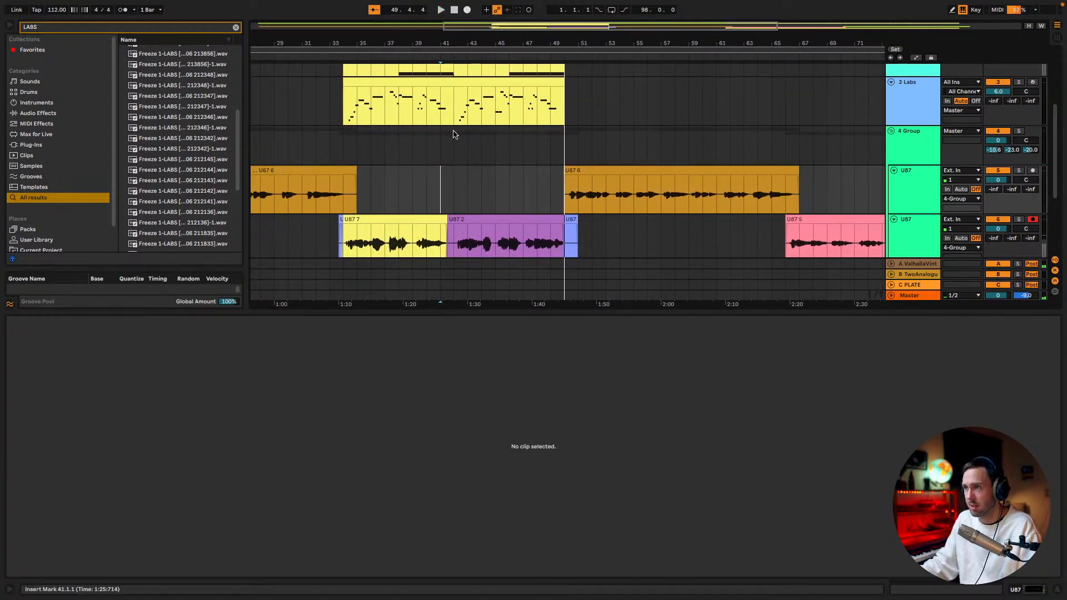
pyautogui.click(341, 142)
pyautogui.press('space')
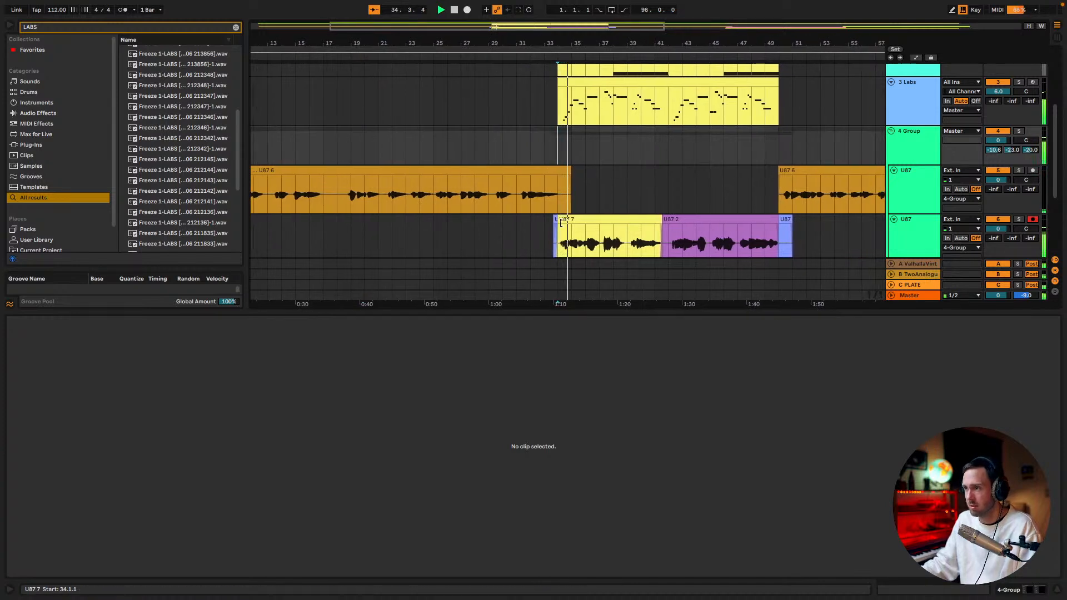
pyautogui.click(549, 220)
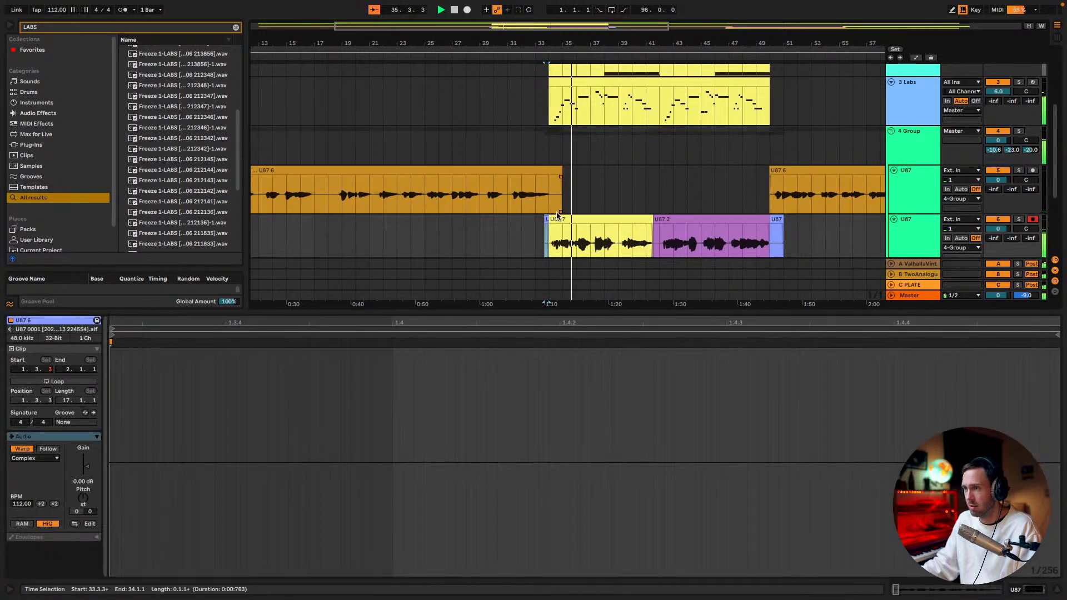
pyautogui.press('Delete')
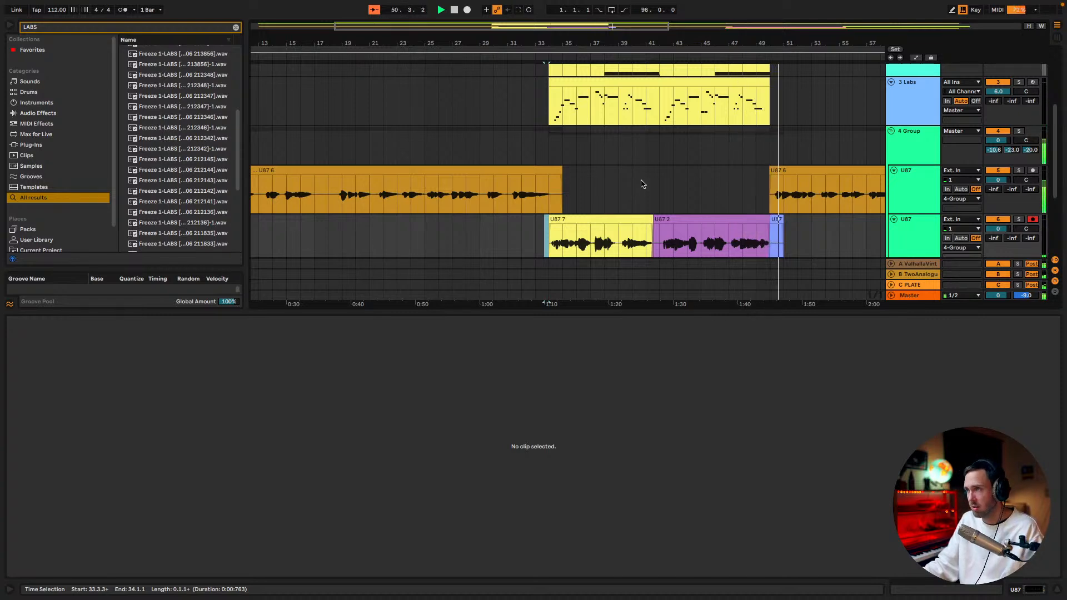
# Insert two new audio tracks below the armed U87 track inside 4 Group and stop playback
pyautogui.scroll(-3, 642, 167)
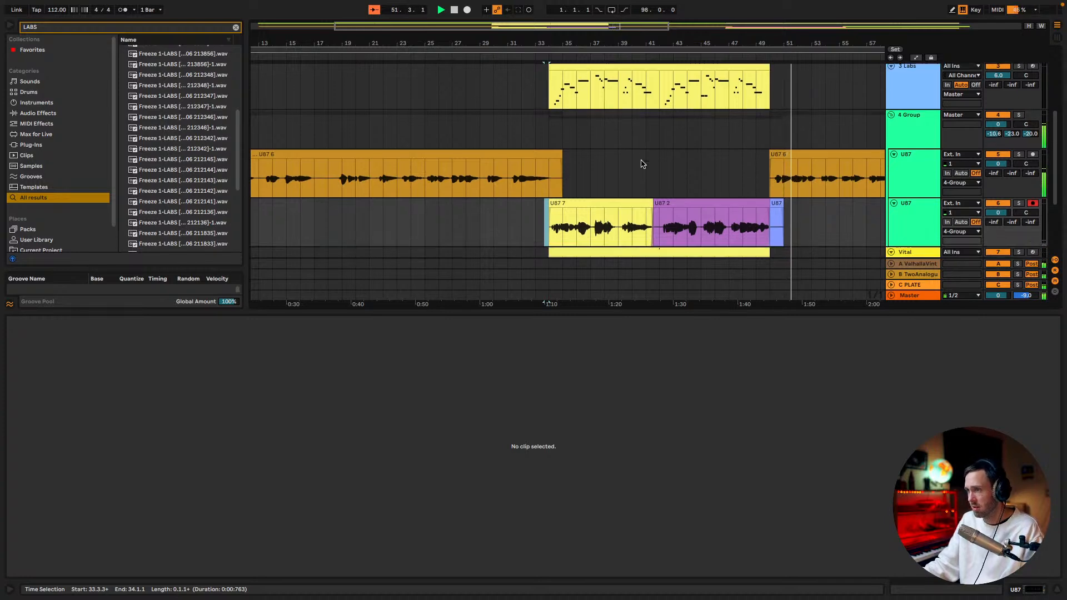
pyautogui.click(903, 168)
pyautogui.hotkey('ctrl', 't')
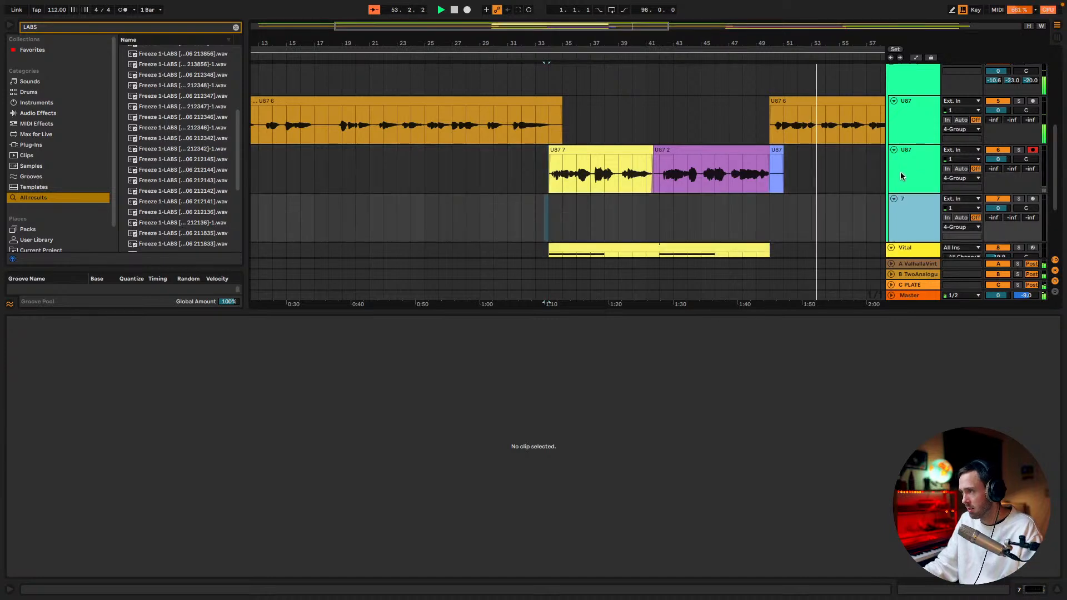
pyautogui.hotkey('ctrl', 't')
pyautogui.press('space')
# Start recording from 34.1.1 with the second U87 track still armed and stop within the first bar
pyautogui.click(545, 182)
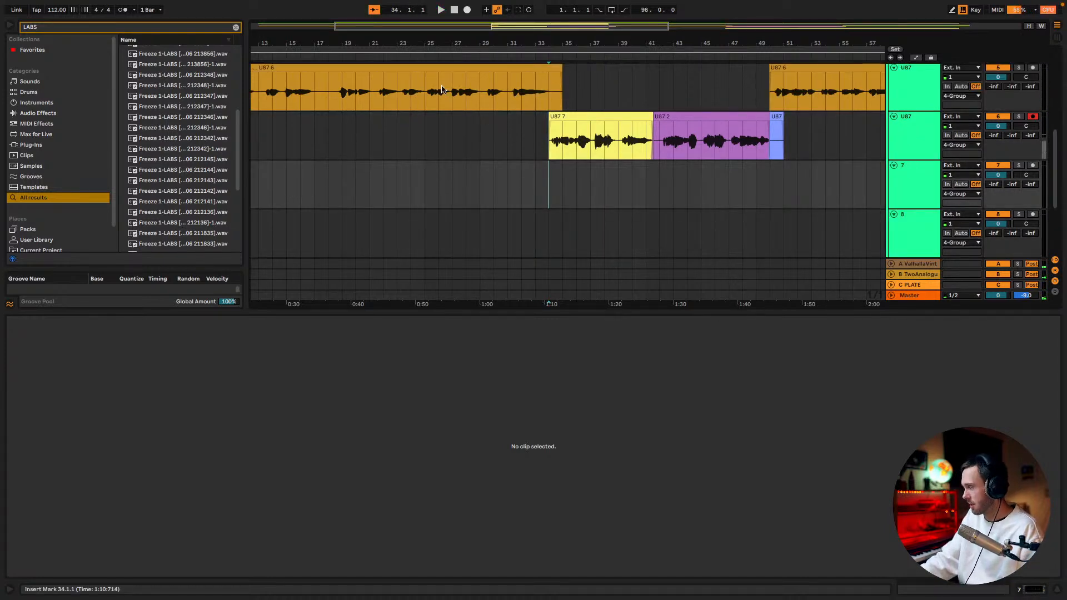
pyautogui.click(467, 10)
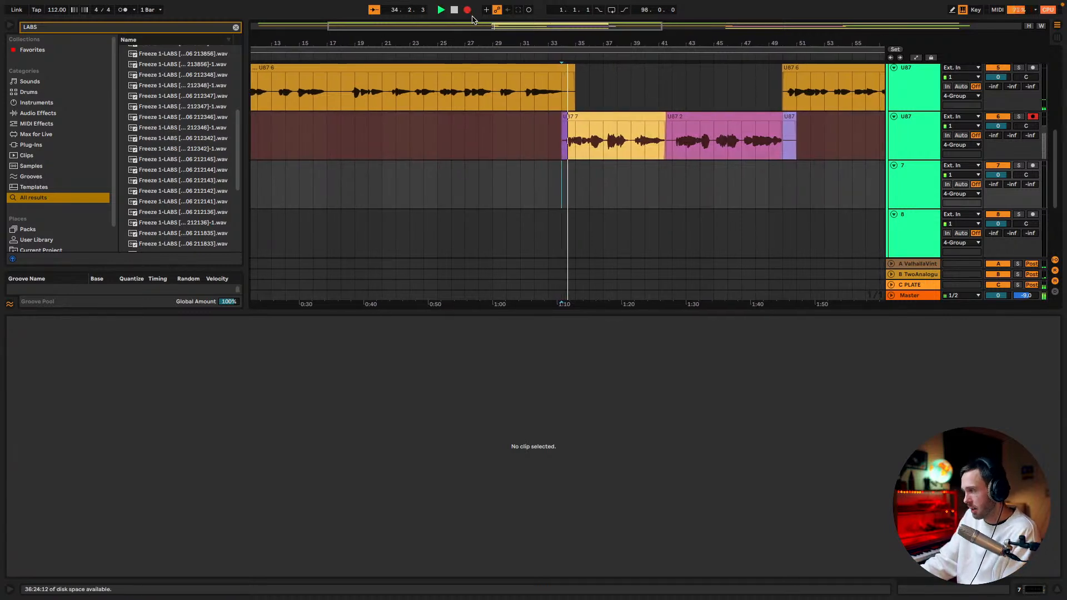
pyautogui.press('space')
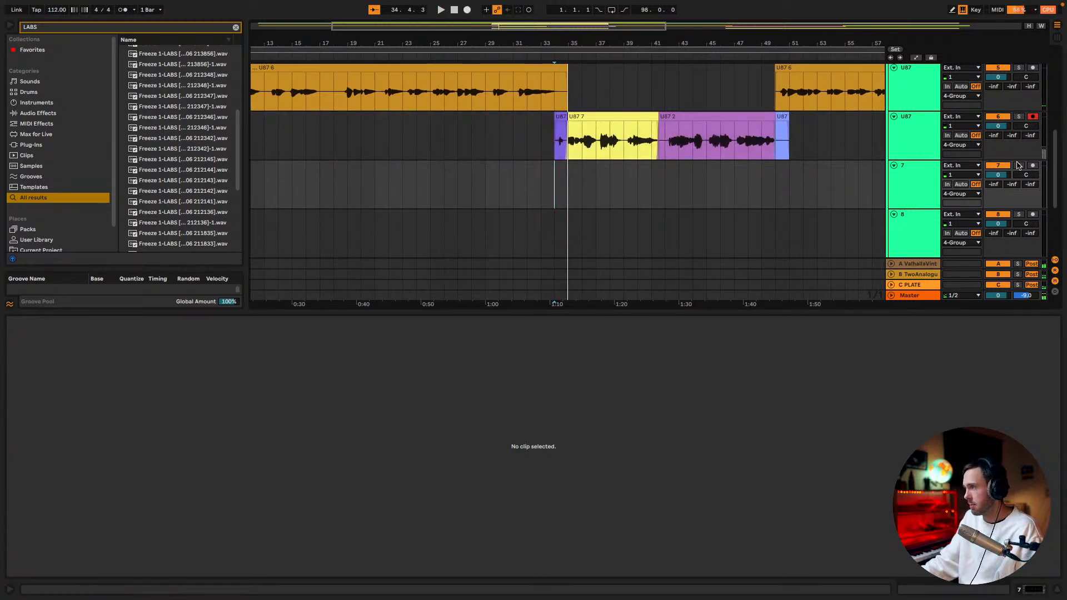
# Arm the new audio track 7 for recording
pyautogui.click(1034, 166)
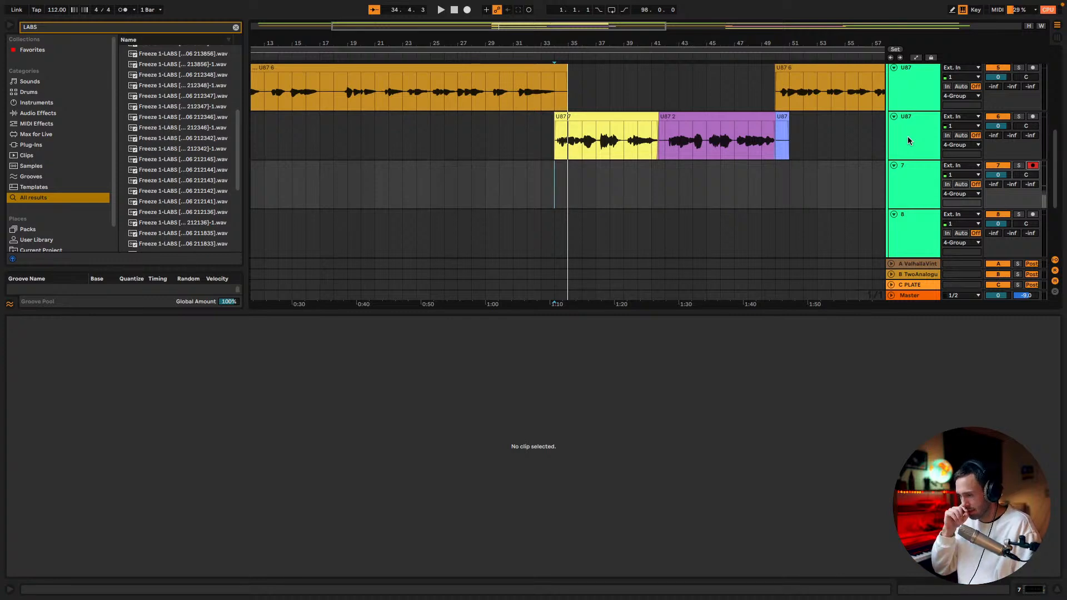
pyautogui.click(466, 10)
pyautogui.press('space')
pyautogui.hotkey('ctrl', 'z')
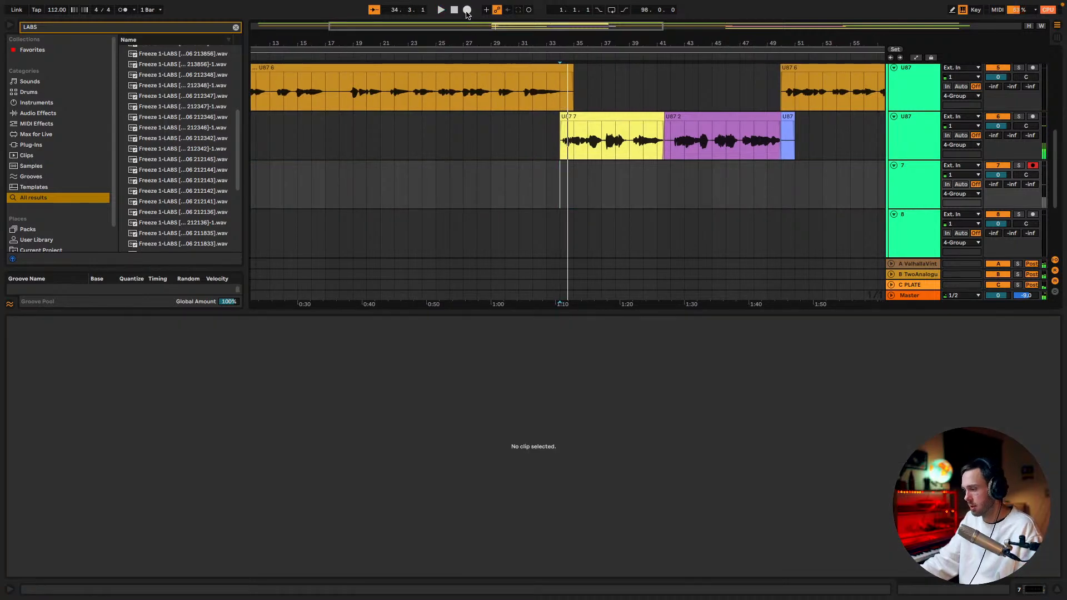
# Record a vocal take on track 7 from 34.1.1 and stop it in bar 50
pyautogui.click(467, 10)
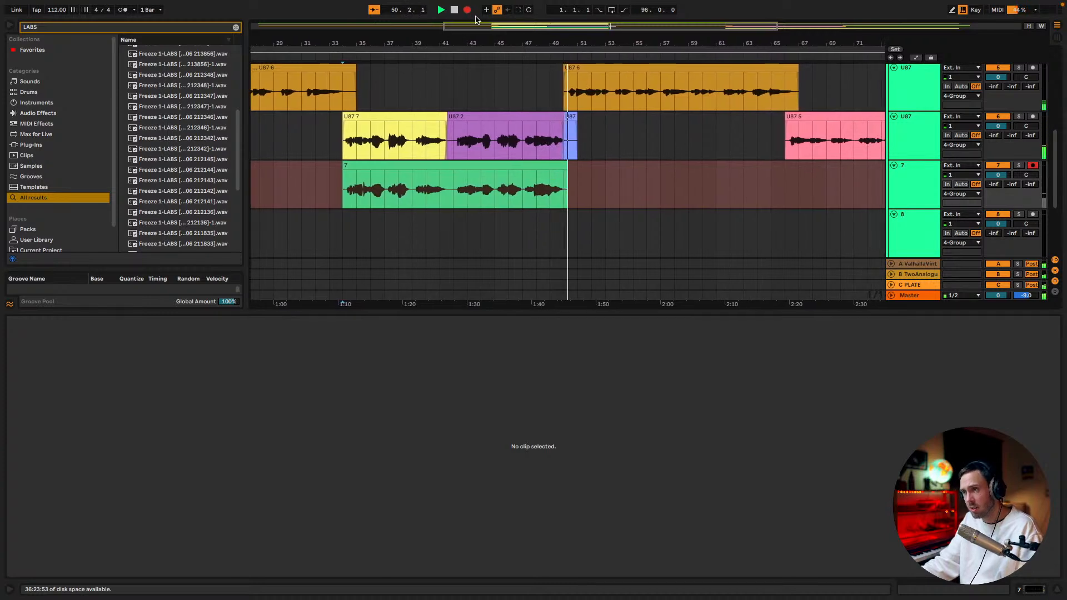
pyautogui.press('space')
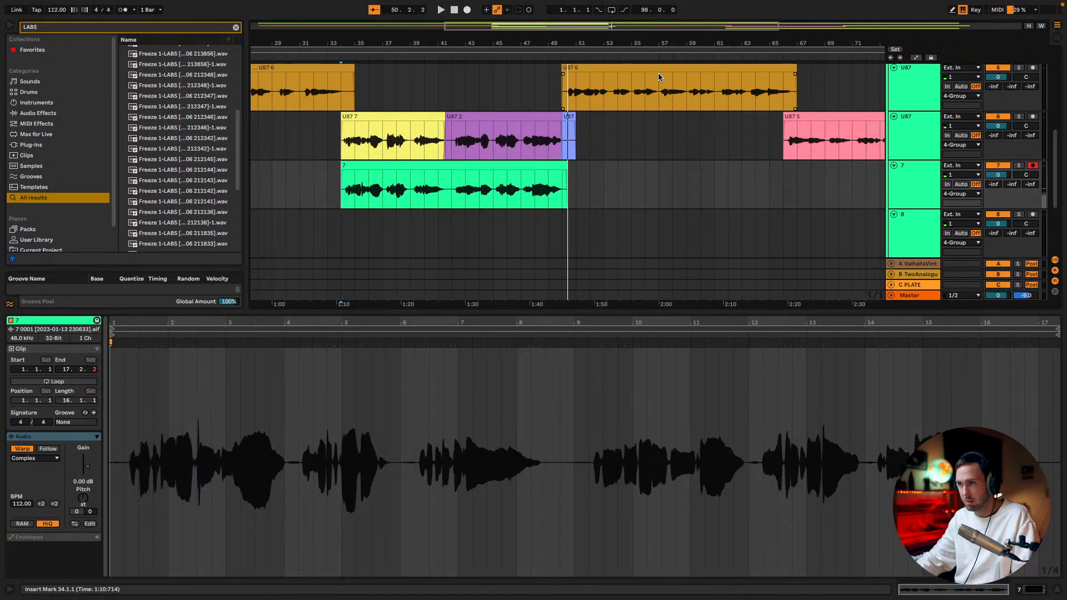
# Arm track 8 and record another vocal take from 34.1.1, stopping in bar 50
pyautogui.click(1033, 215)
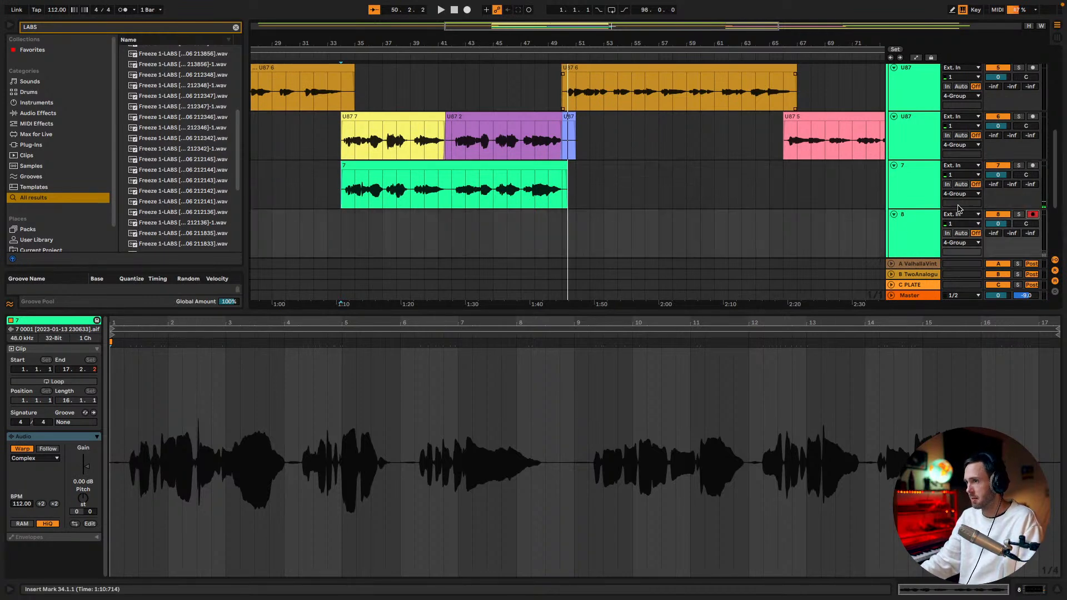
pyautogui.click(466, 10)
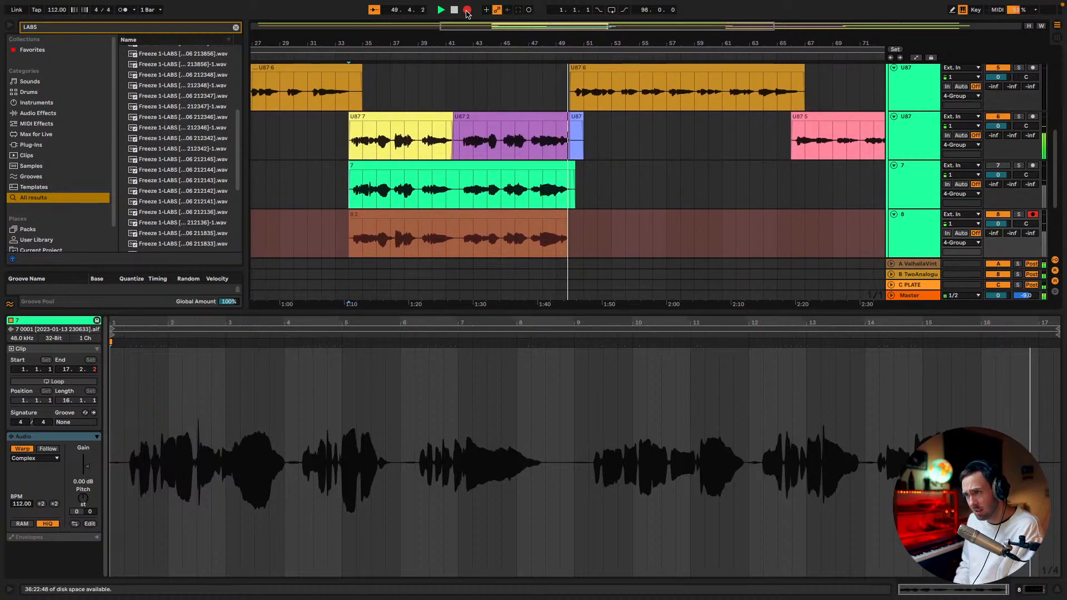
pyautogui.click(457, 10)
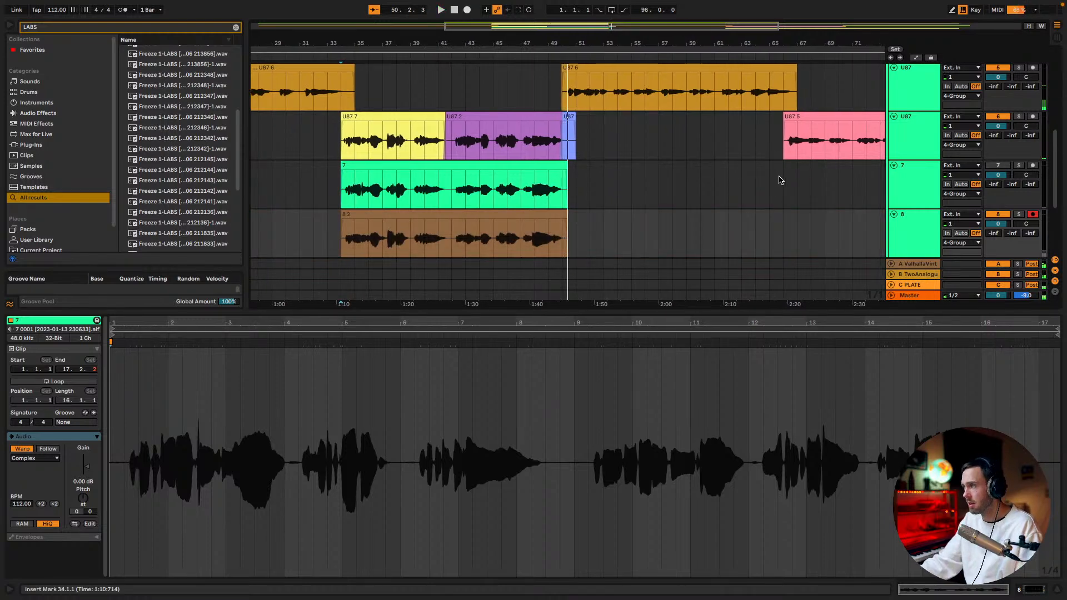
# Insert an audio track below track 8 and record a vocal take on it from 34.1.1, stopping in bar 50
pyautogui.scroll(-3, 762, 174)
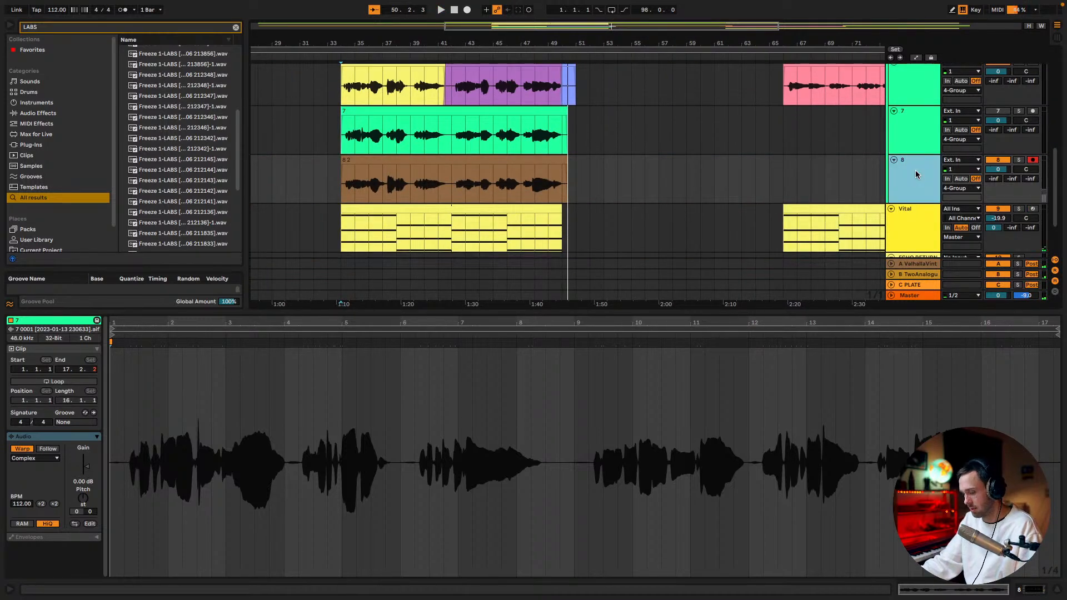
pyautogui.hotkey('ctrl', 't')
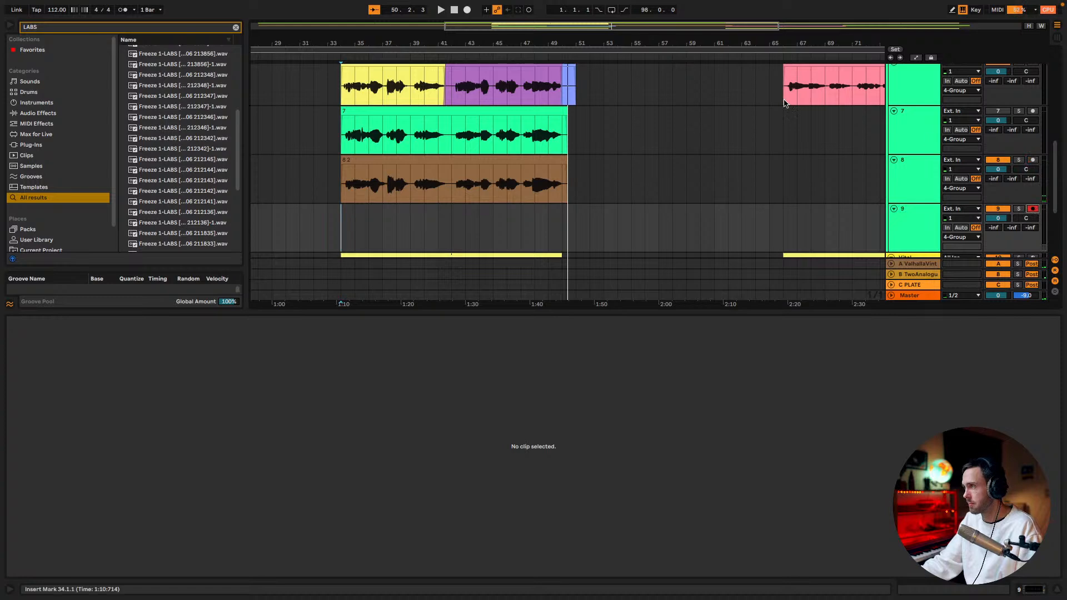
pyautogui.click(467, 11)
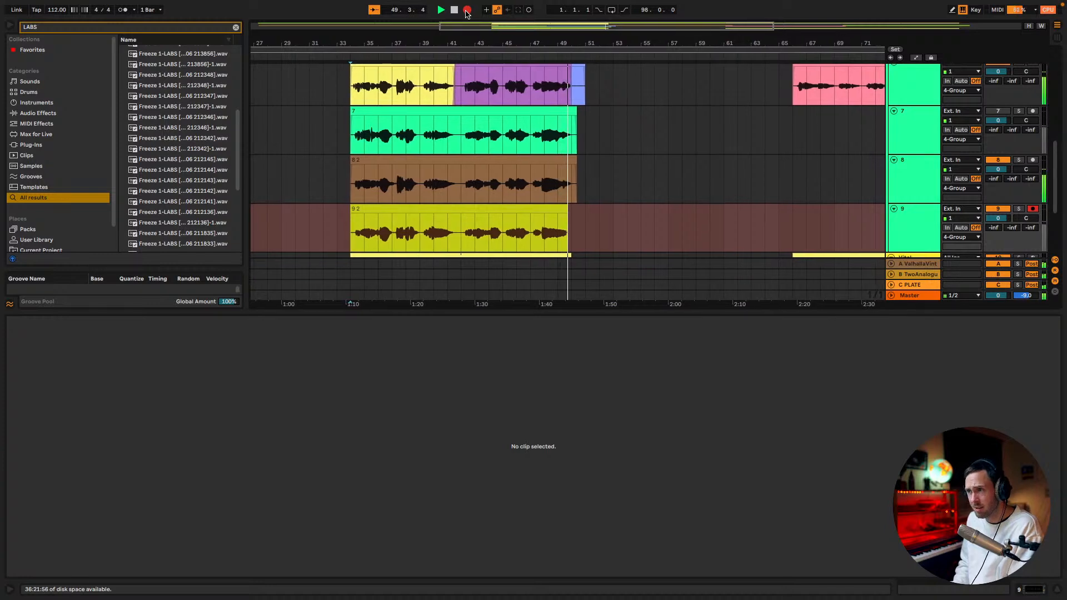
pyautogui.press('space')
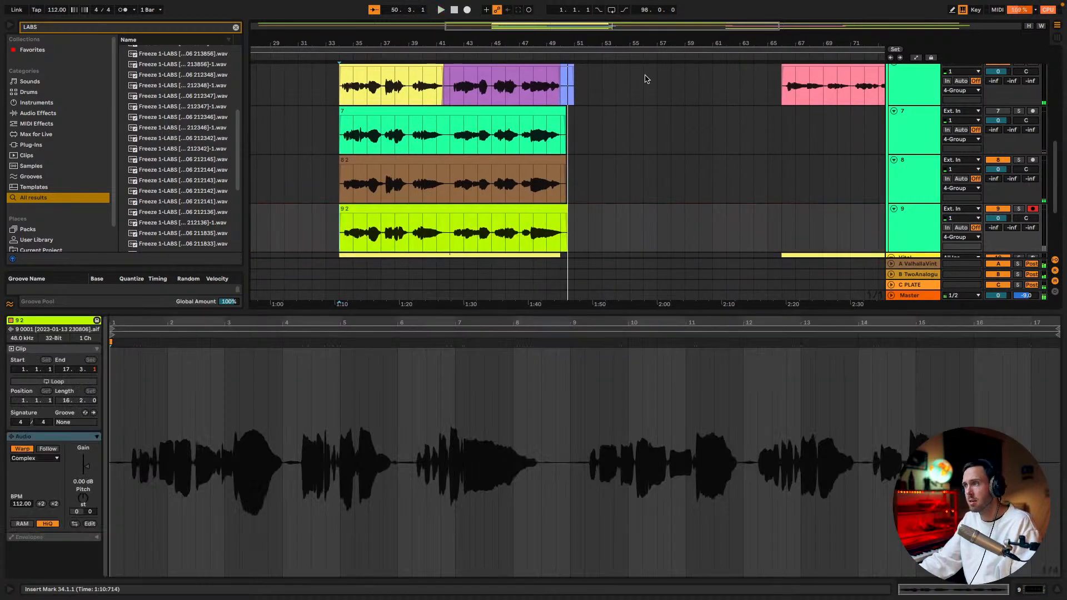
# During playback from 34.1.1, set track 7 to 50R and -5.4 dB, track 8 to 50L and -5.5 dB, and track 9's panning to centre
pyautogui.moveTo(788, 310); pyautogui.dragTo(793, 440)
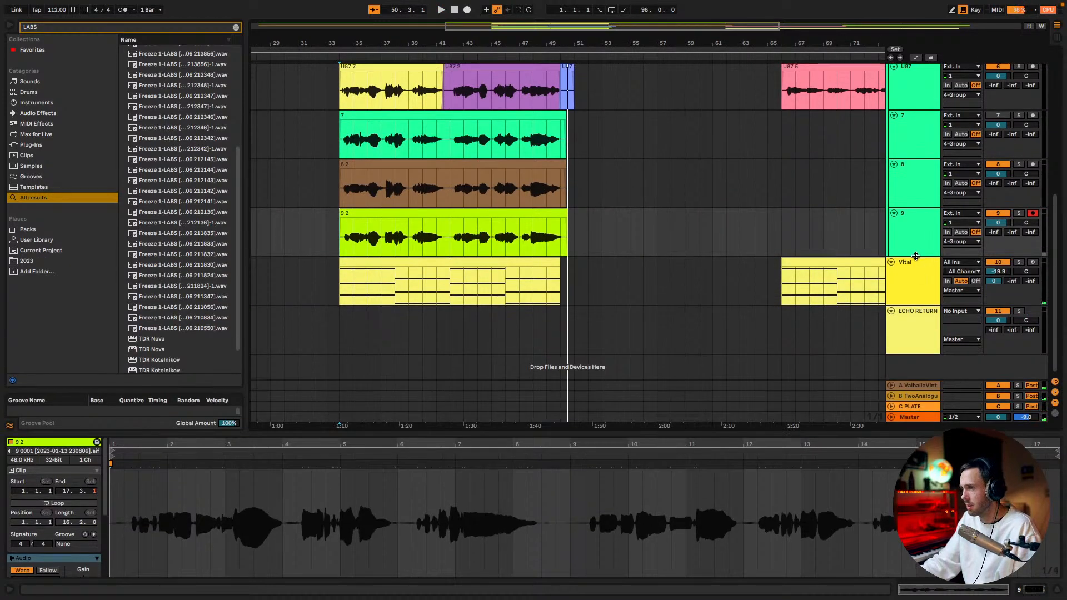
pyautogui.scroll(2, 917, 261)
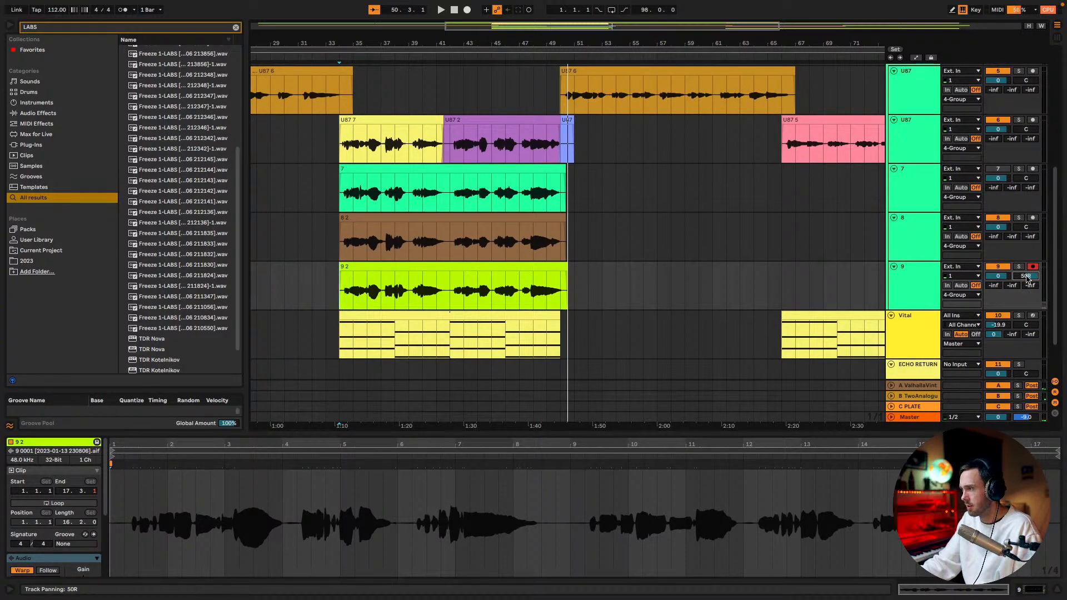
pyautogui.press('space')
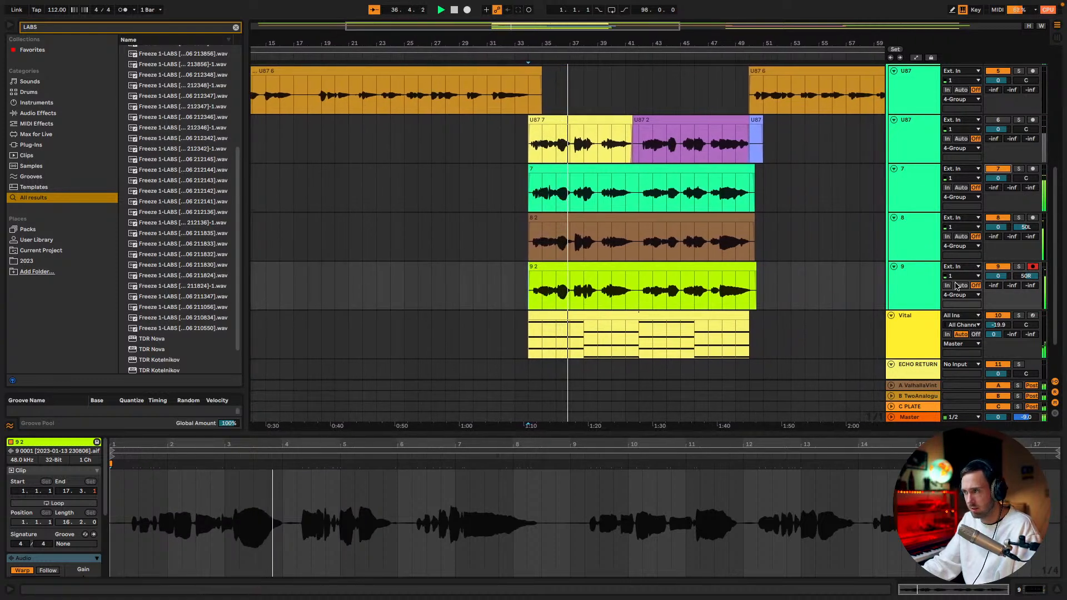
pyautogui.doubleClick(1022, 277)
pyautogui.moveTo(1025, 179); pyautogui.dragTo(998, 226)
pyautogui.moveTo(999, 181); pyautogui.dragTo(999, 180)
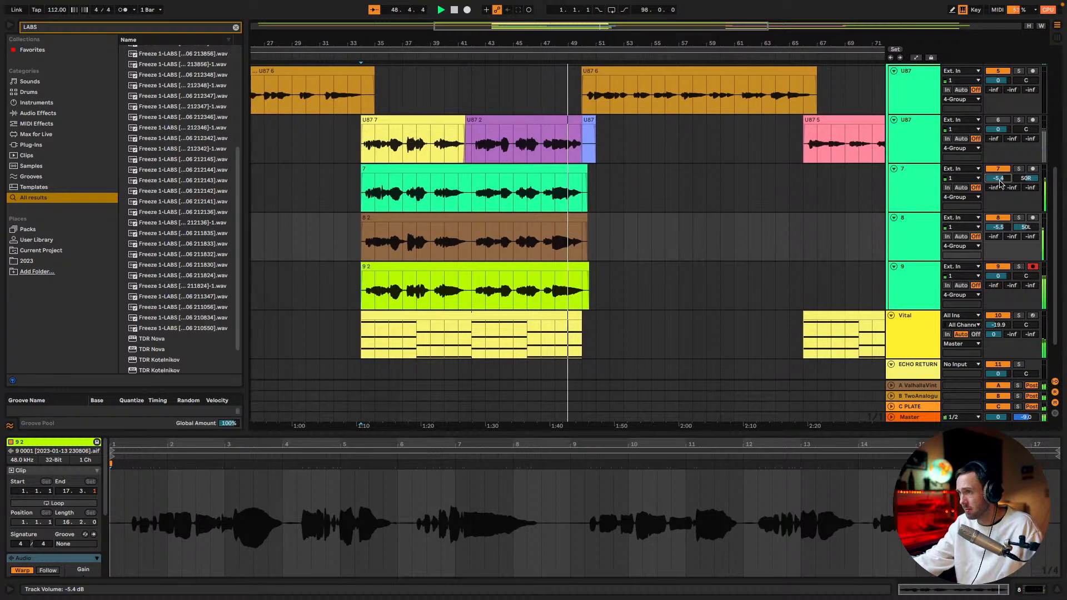
# Stop playback and delete the leftover blue U87 fragment following the U87 2 clip at bar 50
pyautogui.scroll(-2, 781, 308)
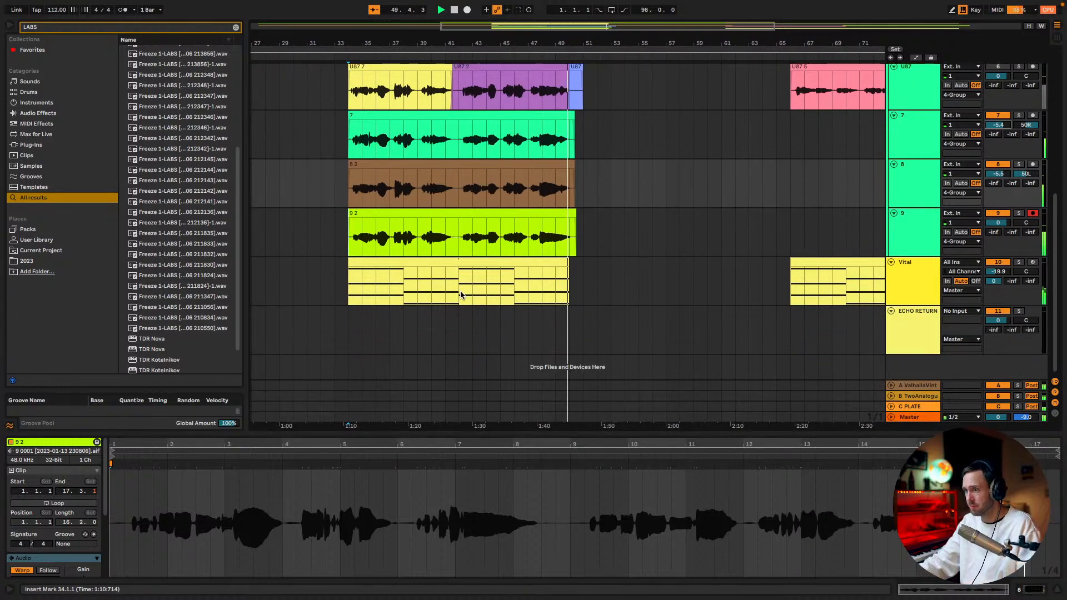
pyautogui.scroll(5, 861, 278)
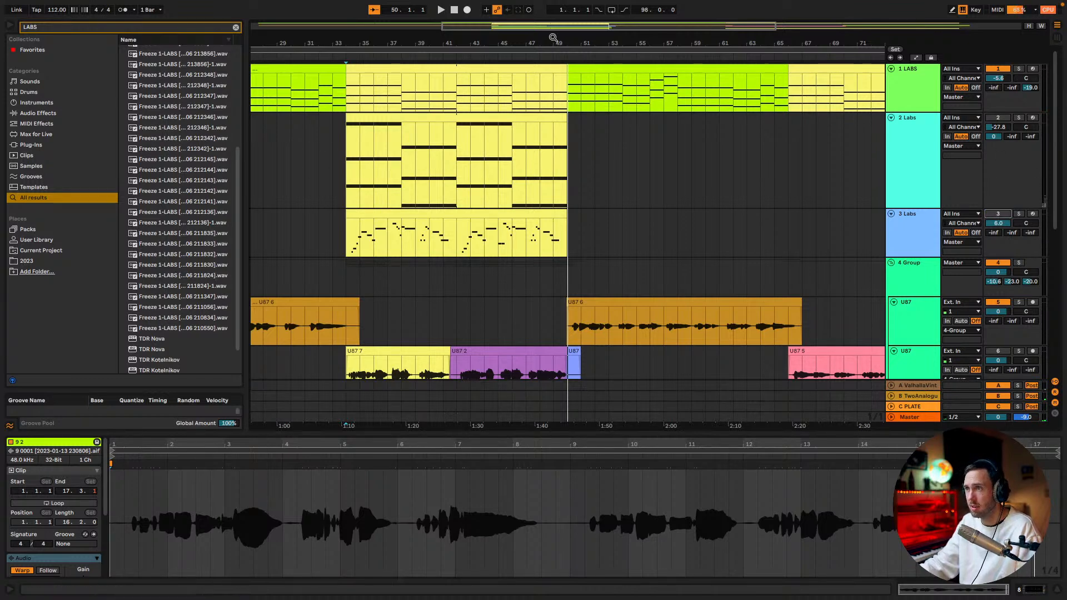
pyautogui.moveTo(551, 30); pyautogui.dragTo(505, 30)
pyautogui.scroll(-2, 684, 278)
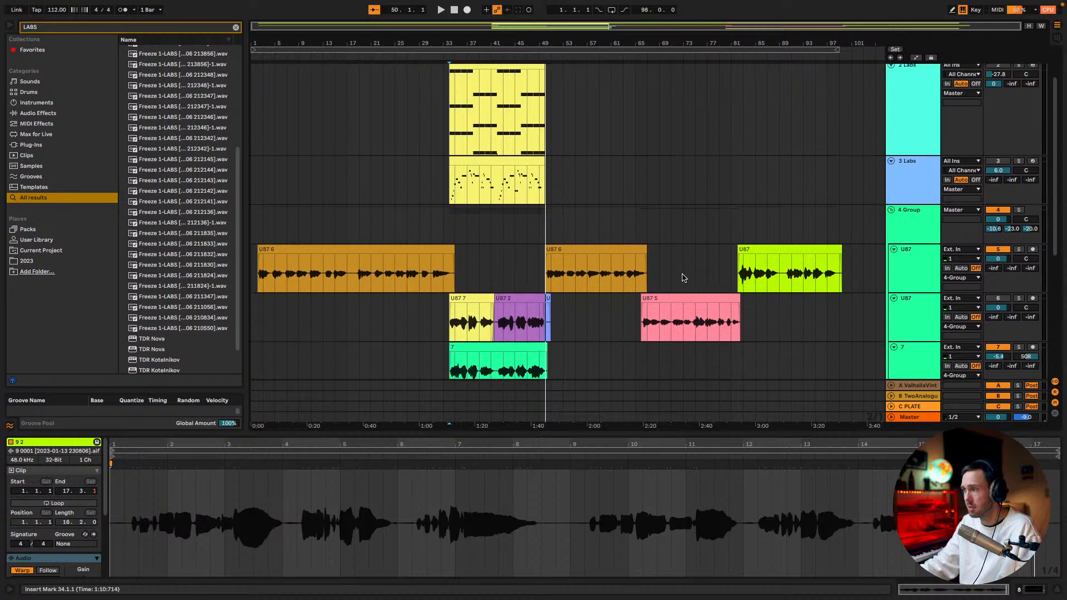
pyautogui.scroll(-2, 714, 315)
pyautogui.click(548, 220)
pyautogui.press('Delete')
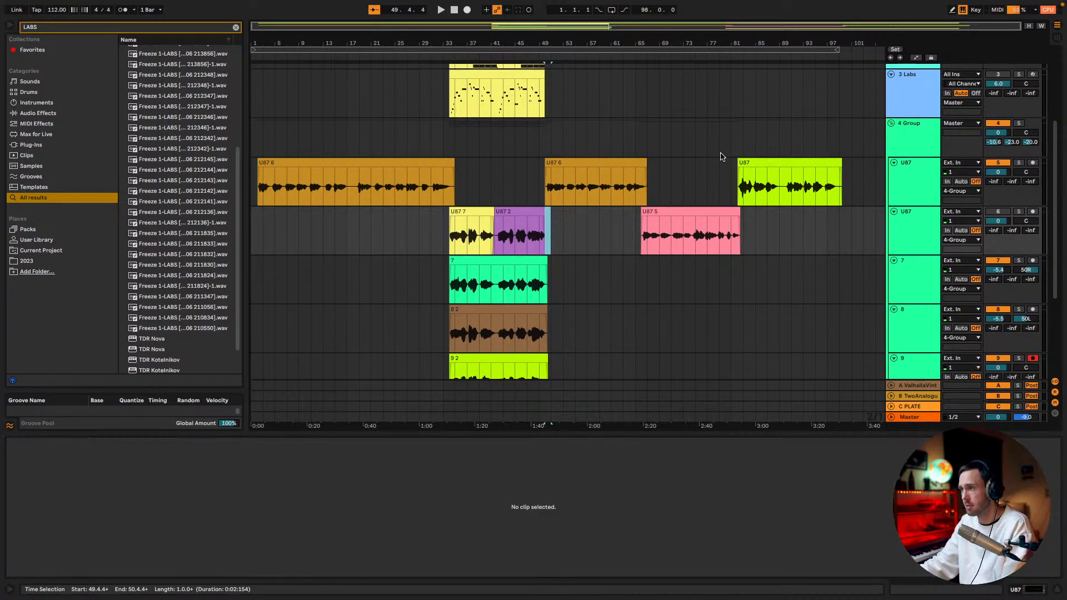
pyautogui.click(545, 213)
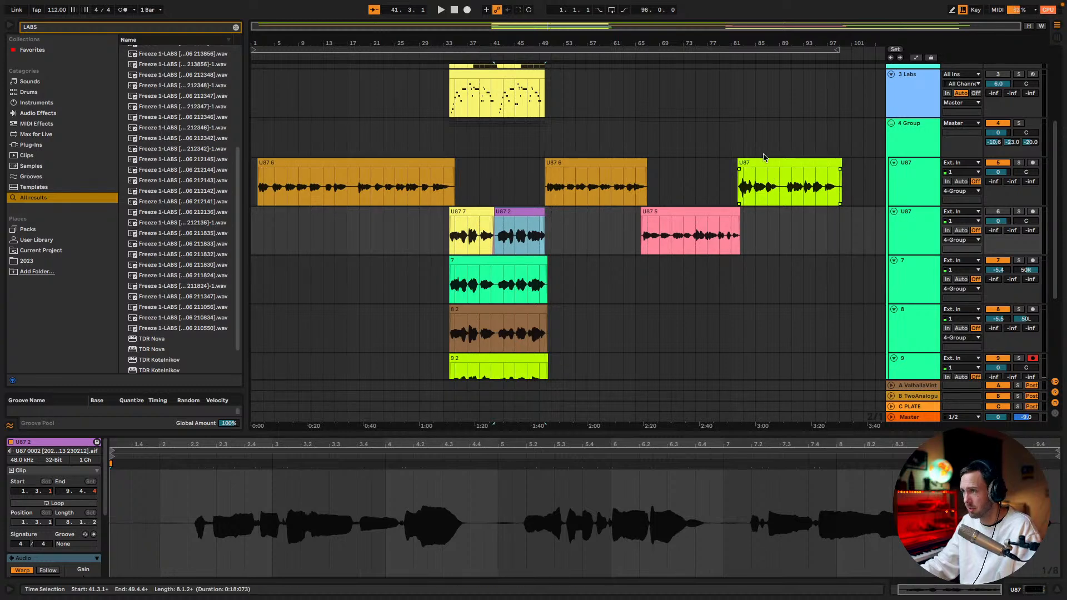
# Copy the 34.1.1 to 50.1.1 section from the second U87 track, tracks 7, 8, 9 and Vital to 66.1.1
pyautogui.click(741, 151)
pyautogui.scroll(-3, 654, 222)
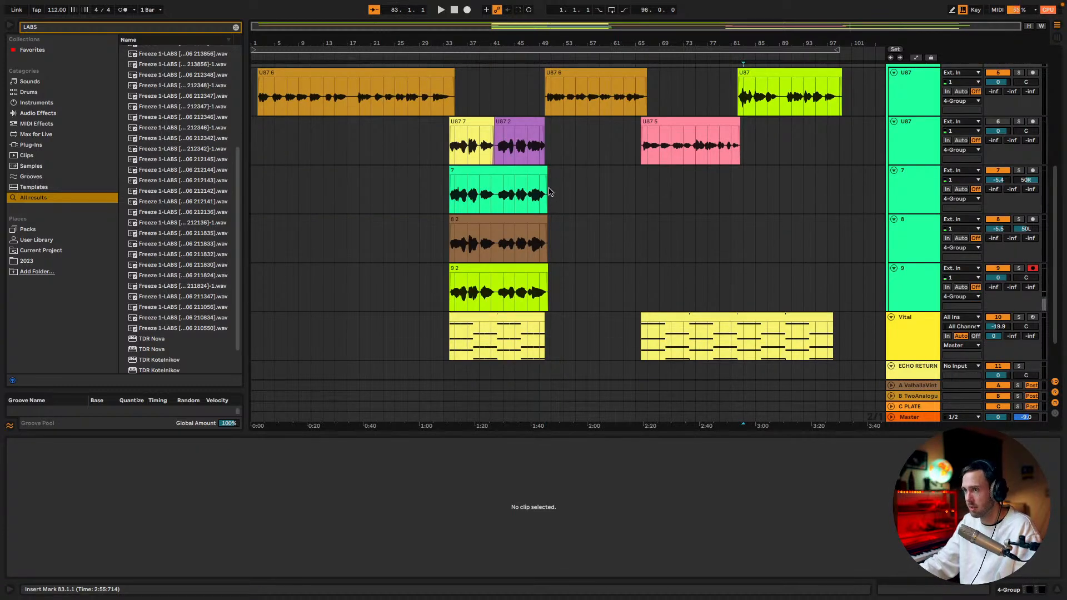
pyautogui.scroll(-2, 549, 192)
pyautogui.scroll(1, 451, 126)
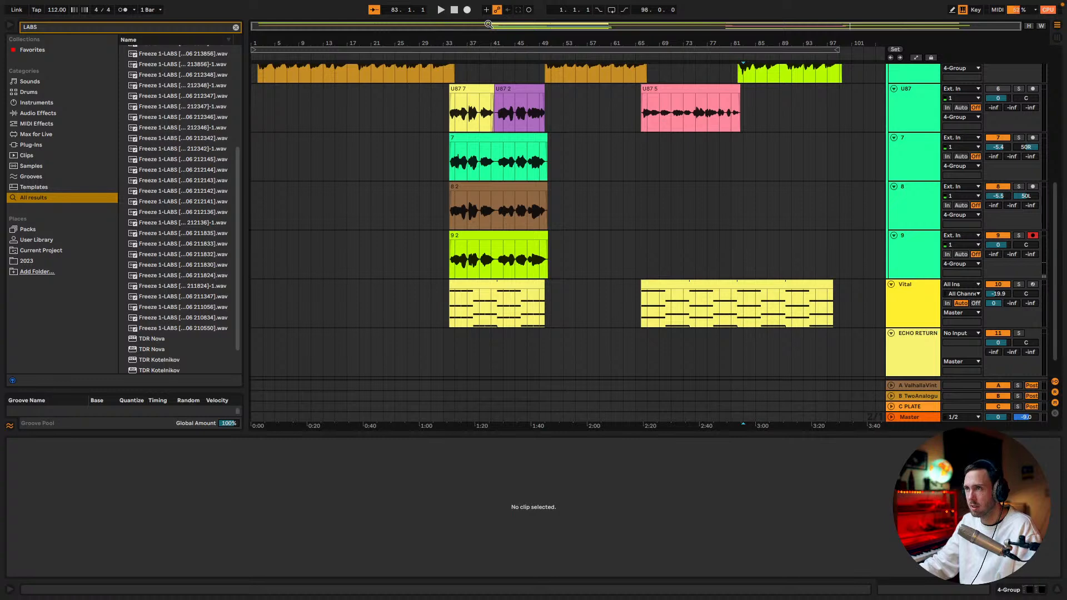
pyautogui.scroll(5, 450, 83)
pyautogui.moveTo(439, 107); pyautogui.dragTo(466, 305)
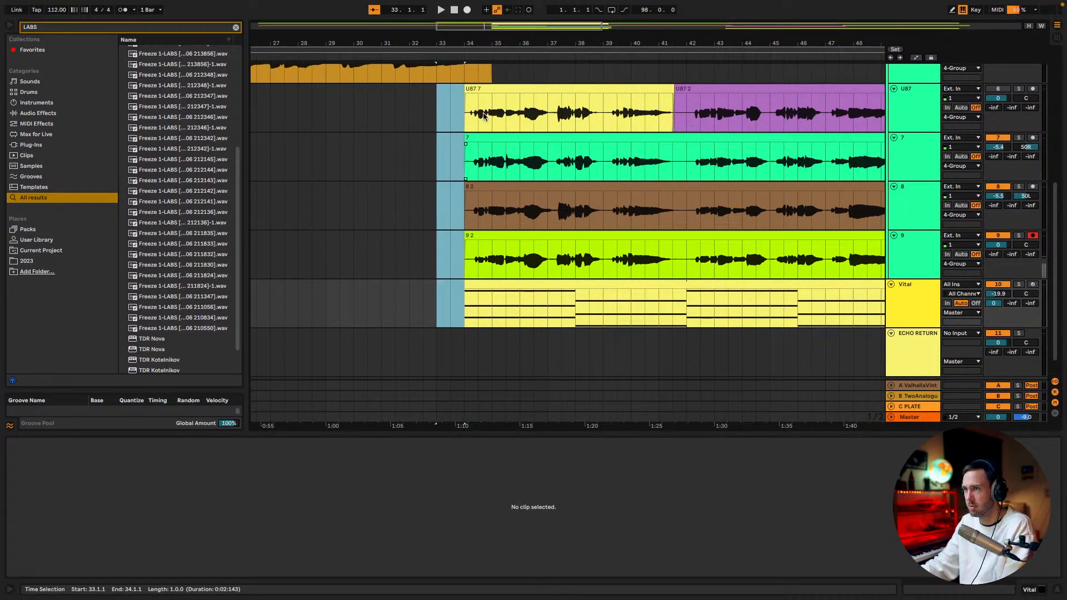
pyautogui.scroll(-4, 450, 84)
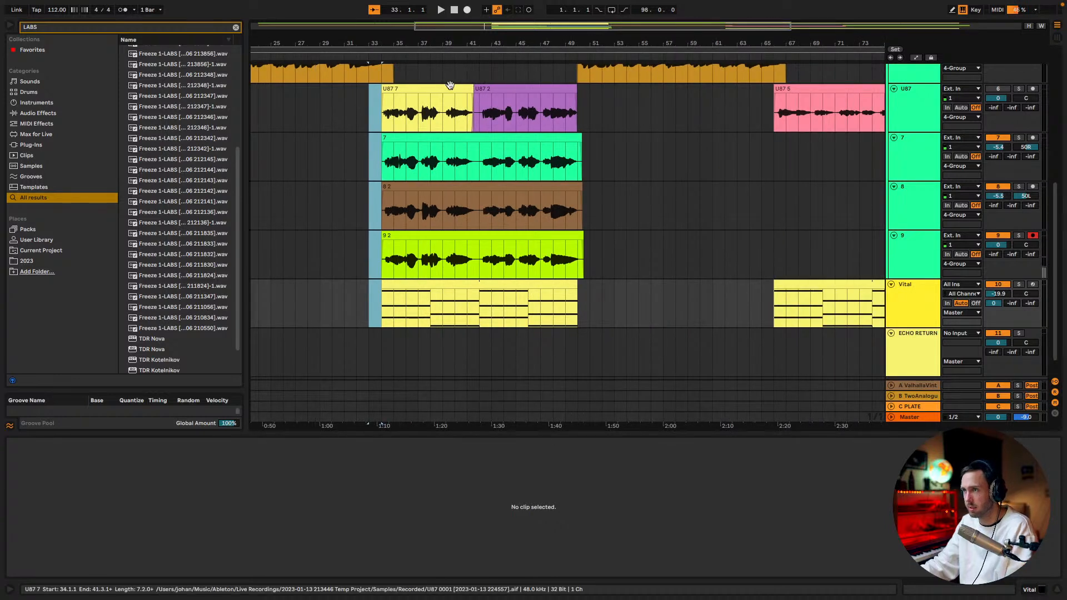
pyautogui.click(450, 84)
pyautogui.keyDown('shift'); pyautogui.click(535, 282); pyautogui.keyUp('shift')
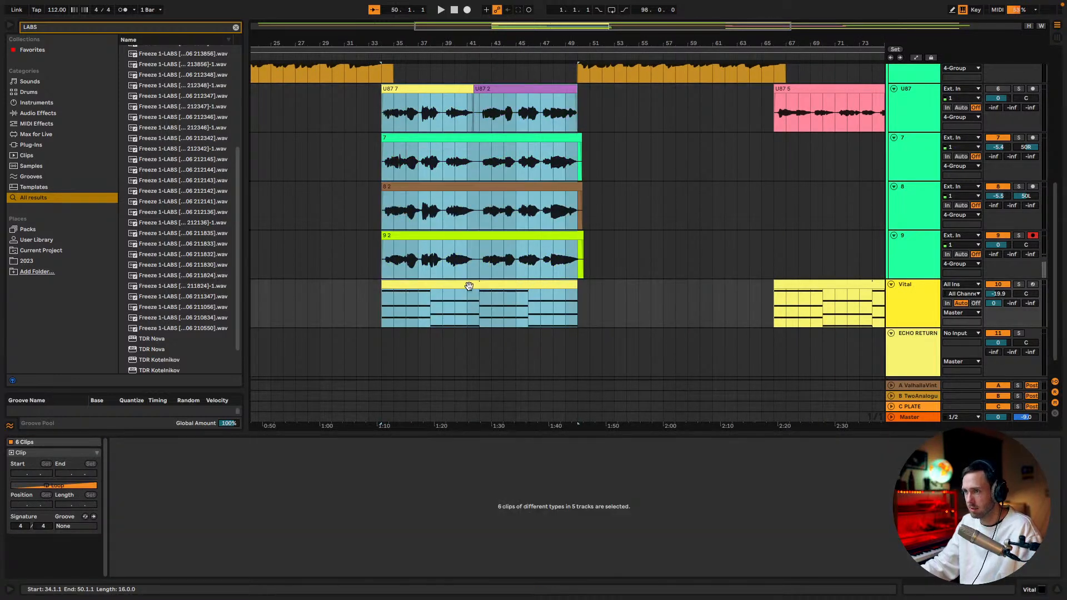
pyautogui.moveTo(406, 286); pyautogui.dragTo(794, 291)
pyautogui.scroll(-3, 810, 154)
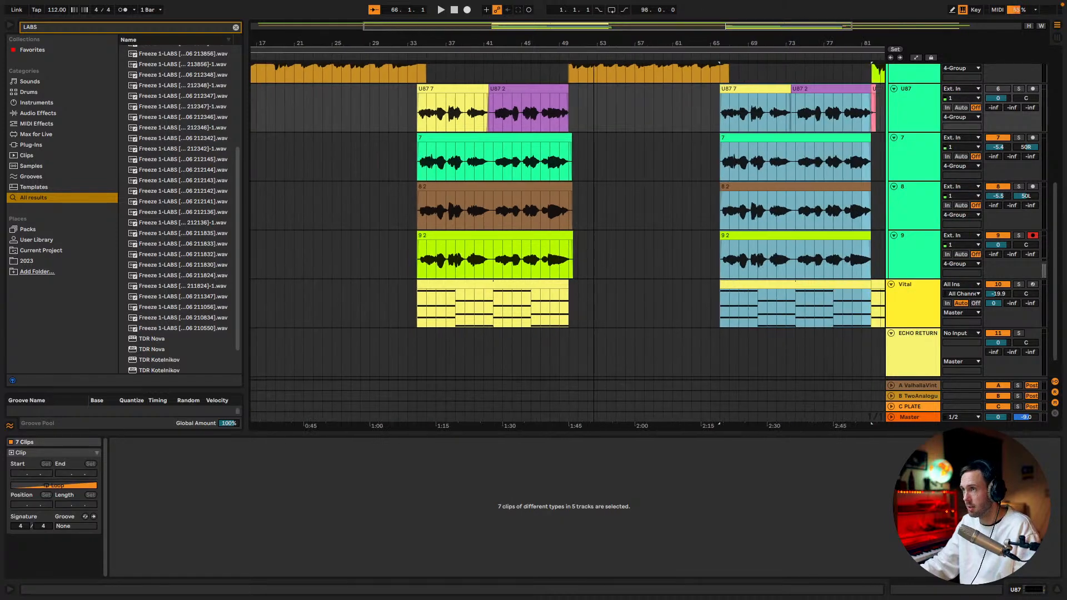
pyautogui.hscroll(2, 816, 157)
pyautogui.scroll(-1, 822, 160)
pyautogui.scroll(2, 822, 160)
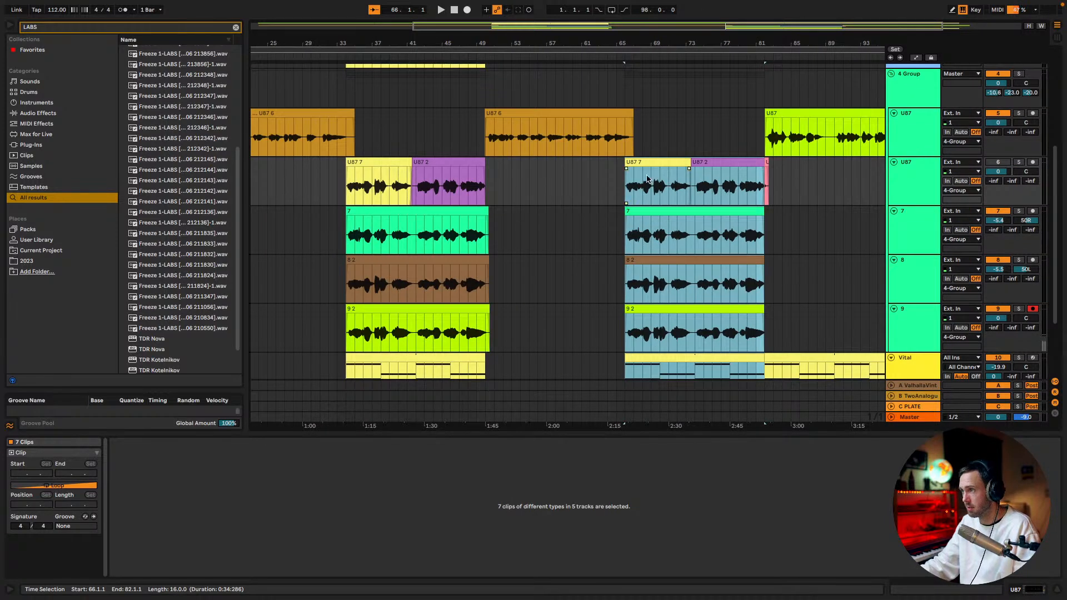
# Play the copied section from 66.1.1, stop, and delete the leftover pink U87 5 fragment at bar 82
pyautogui.click(623, 151)
pyautogui.hscroll(2, 636, 158)
pyautogui.press('space')
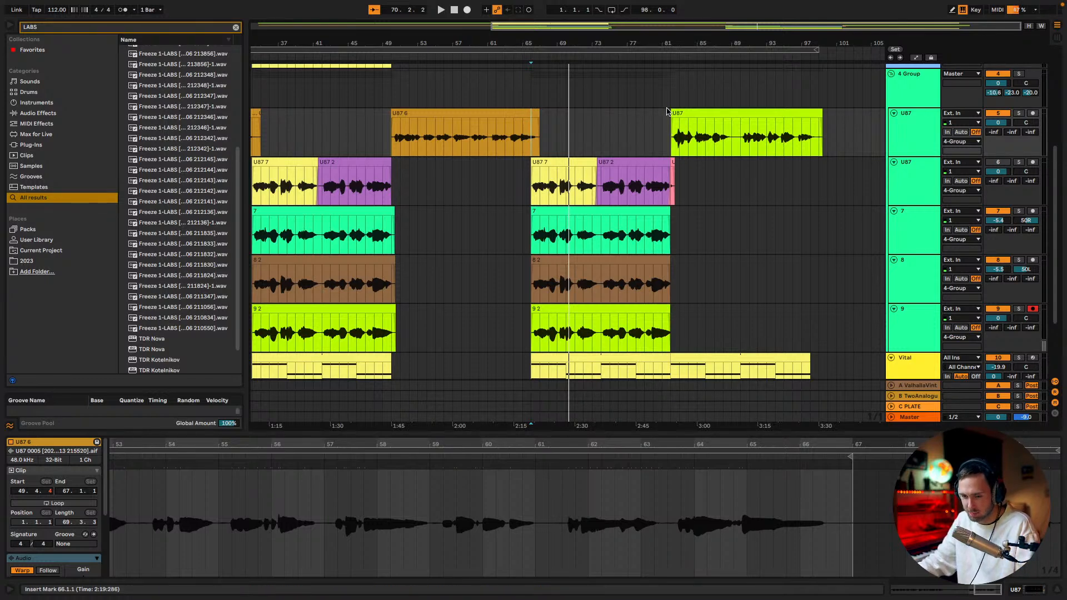
pyautogui.click(675, 185)
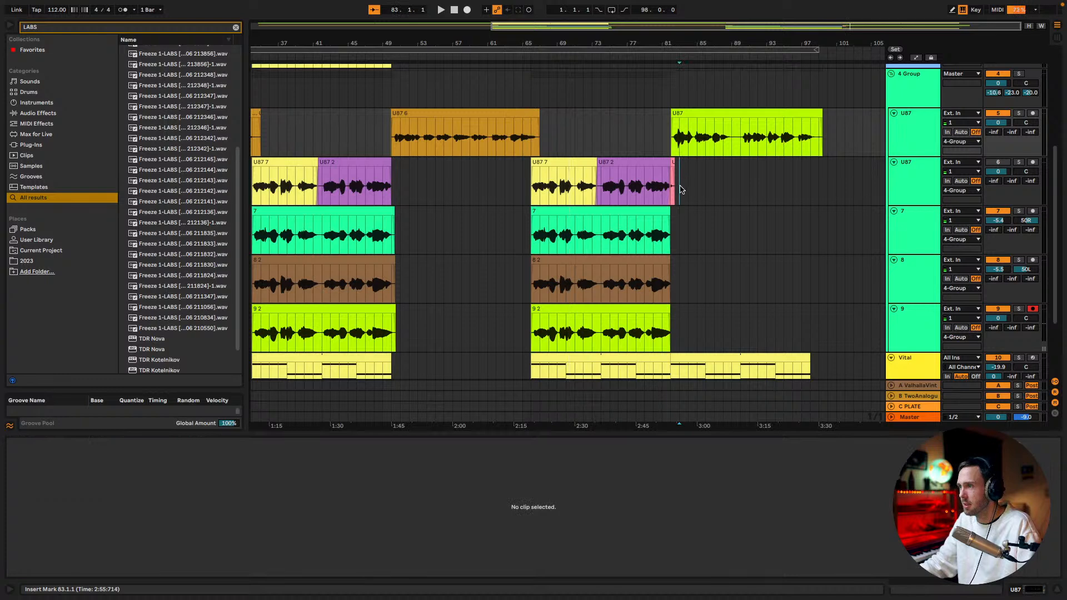
pyautogui.moveTo(666, 163); pyautogui.dragTo(670, 163)
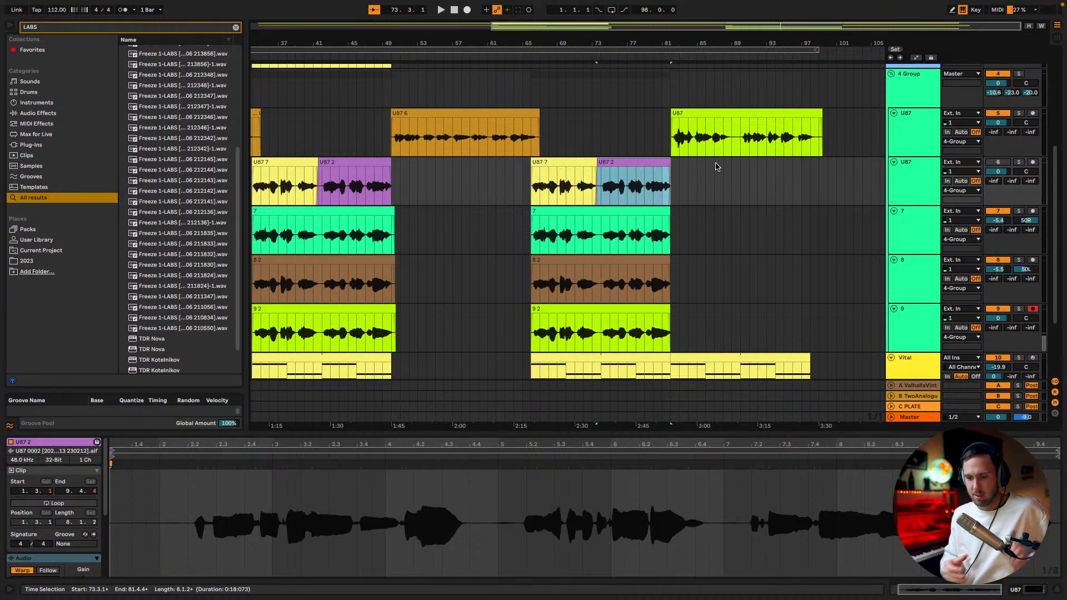
# Look over the whole arrangement and play the song from 1.1.1
pyautogui.scroll(5, 682, 145)
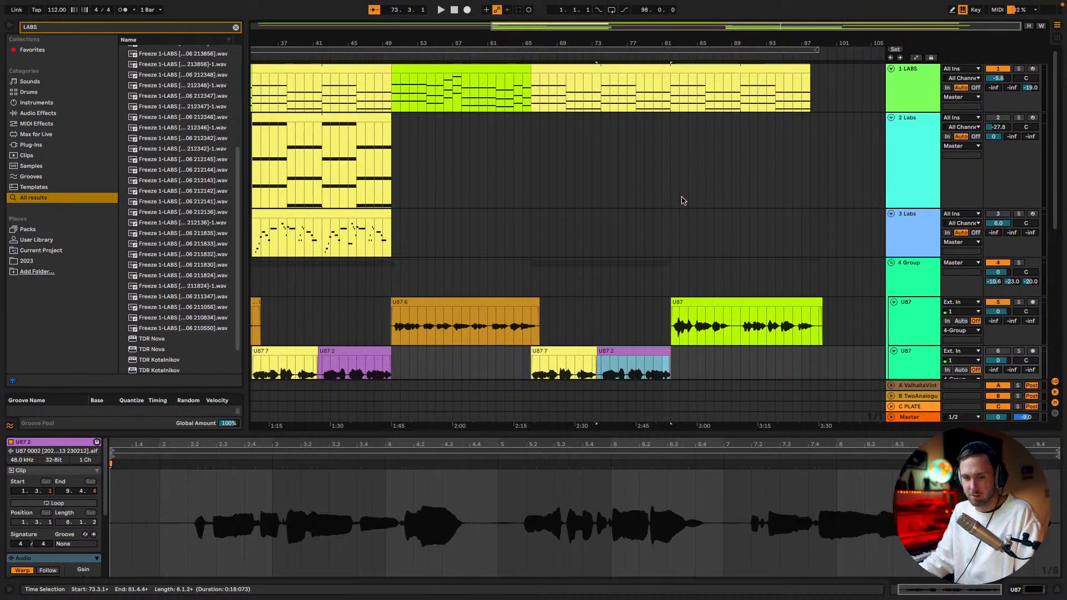
pyautogui.scroll(-3, 681, 207)
pyautogui.scroll(-2, 681, 216)
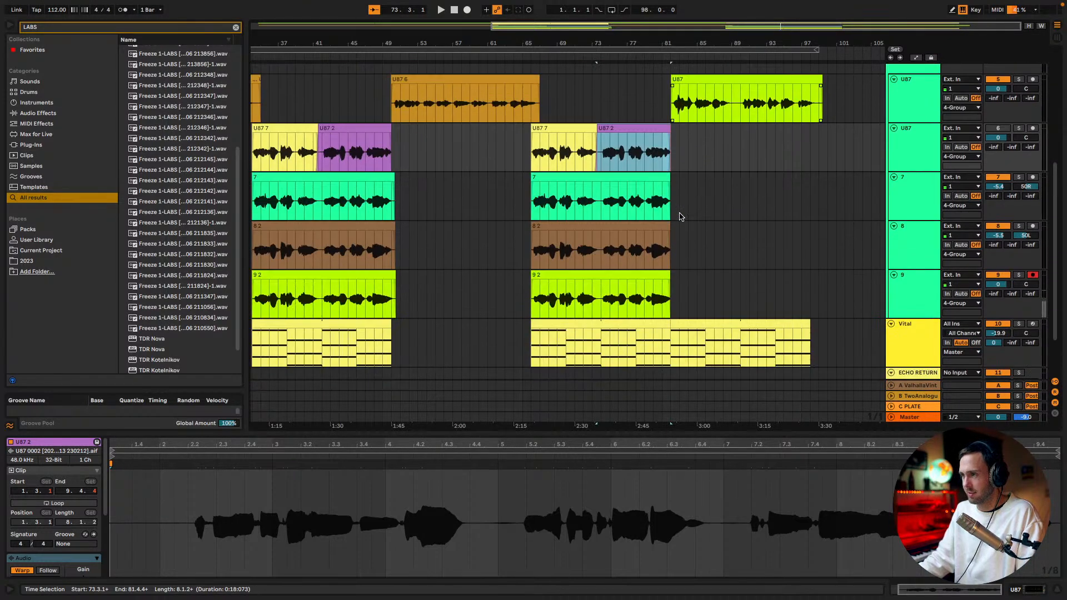
pyautogui.moveTo(541, 26); pyautogui.dragTo(541, 8)
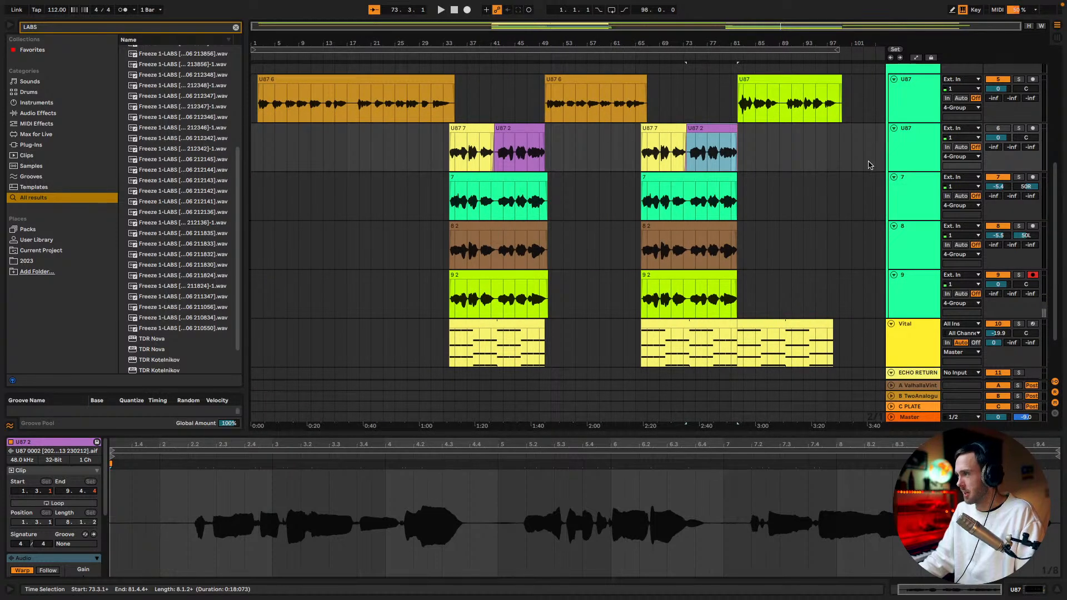
pyautogui.scroll(3, 421, 258)
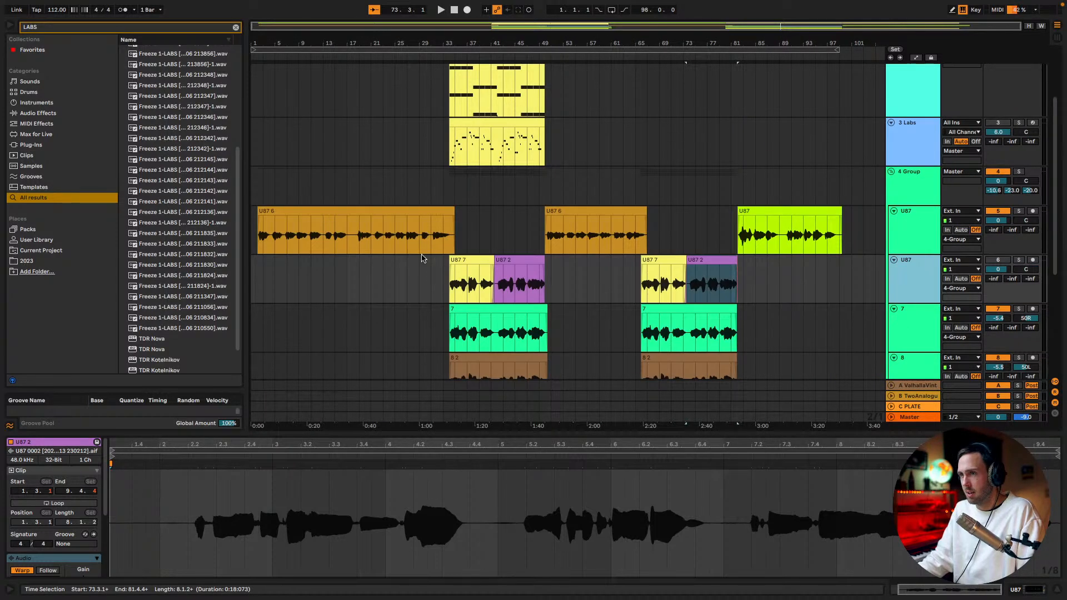
pyautogui.click(266, 198)
pyautogui.press('space')
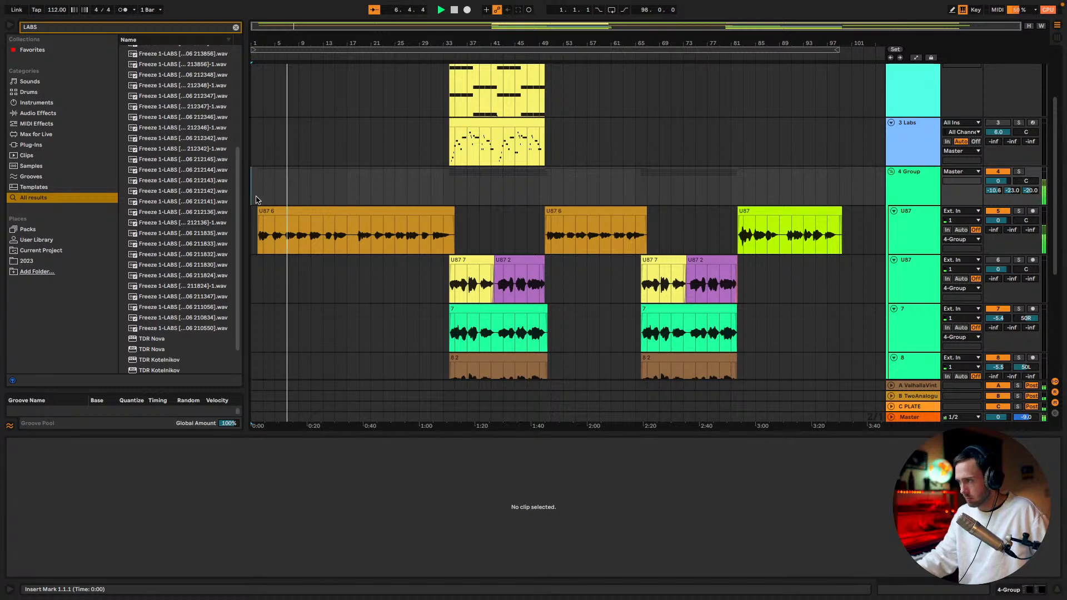
# In the vocal group's Kirchhoff EQ, set the high-pass to about 171 Hz and cut about 1.10 dB near 879 Hz with a bell band
pyautogui.click(926, 223)
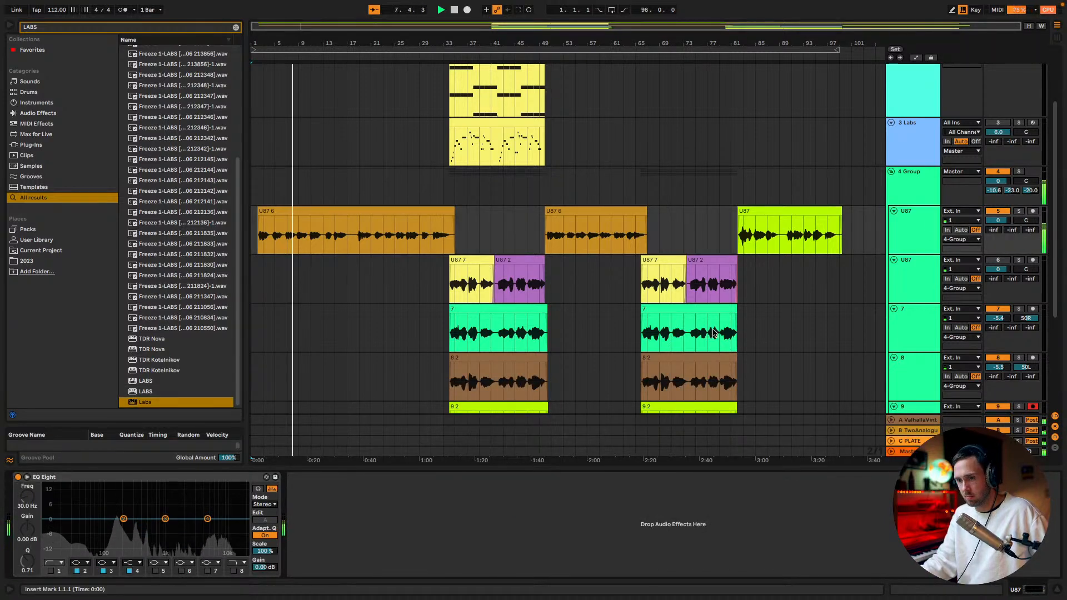
pyautogui.click(909, 182)
pyautogui.click(36, 477)
pyautogui.moveTo(243, 186); pyautogui.dragTo(267, 187)
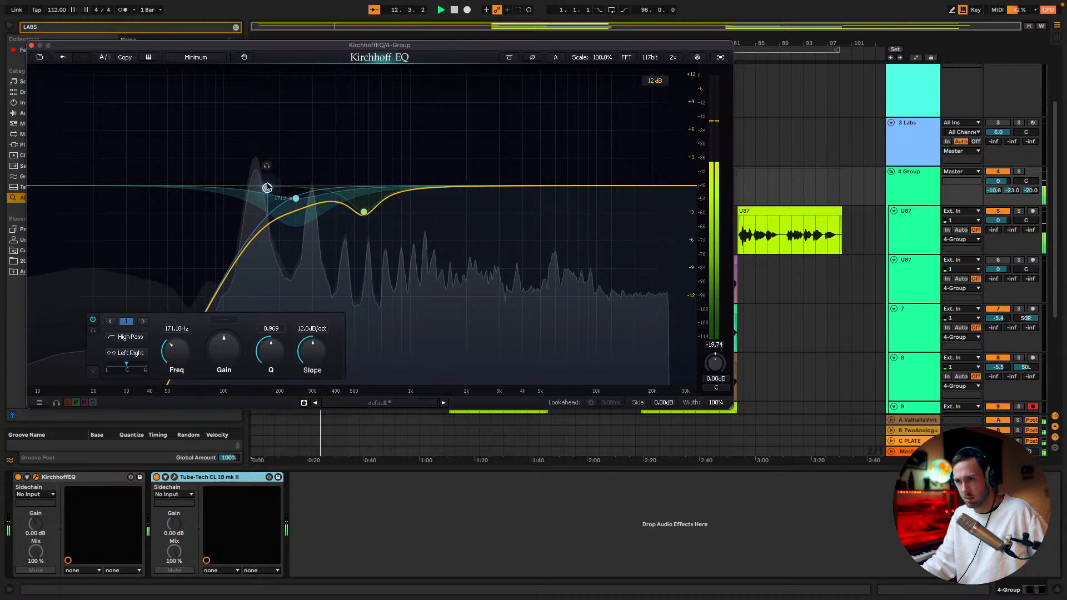
pyautogui.moveTo(450, 188); pyautogui.dragTo(401, 197)
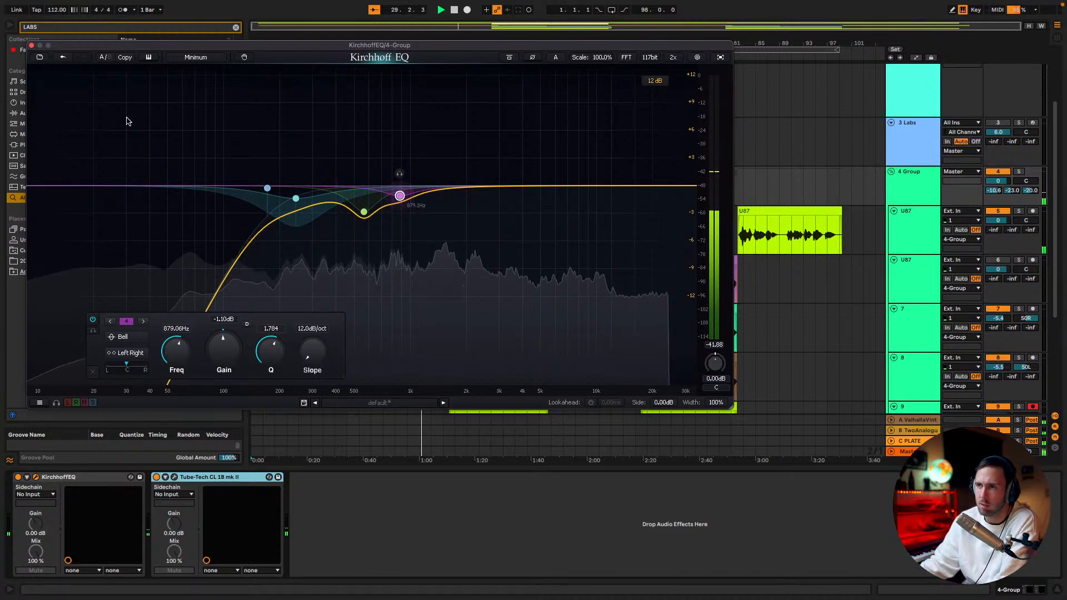
pyautogui.click(32, 46)
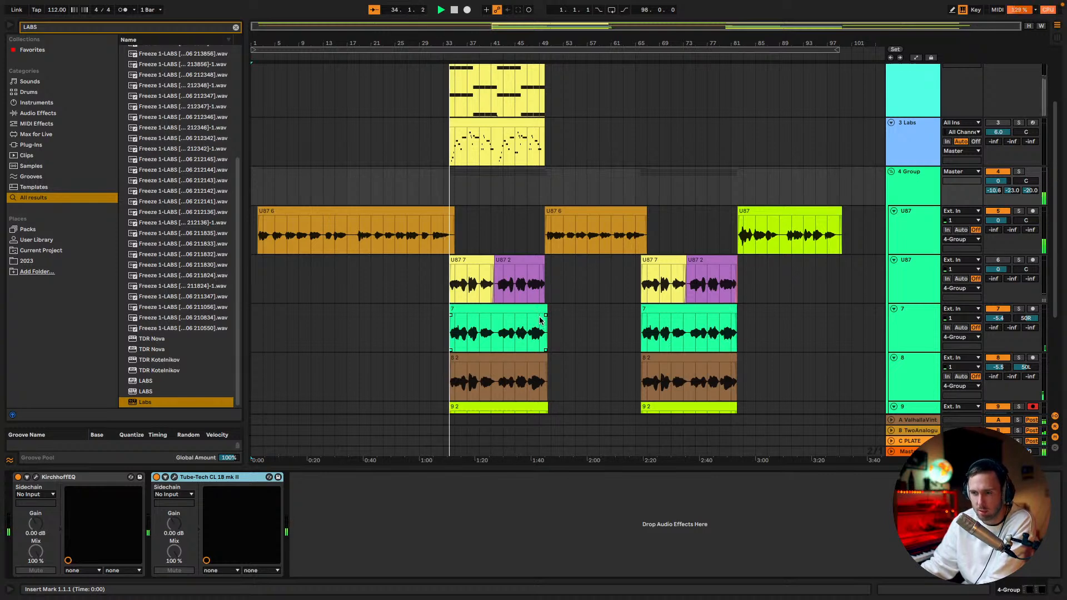
# Look over the instrument and vocal tracks while the song plays on from bar 34 into the repeated section
pyautogui.scroll(-3, 538, 317)
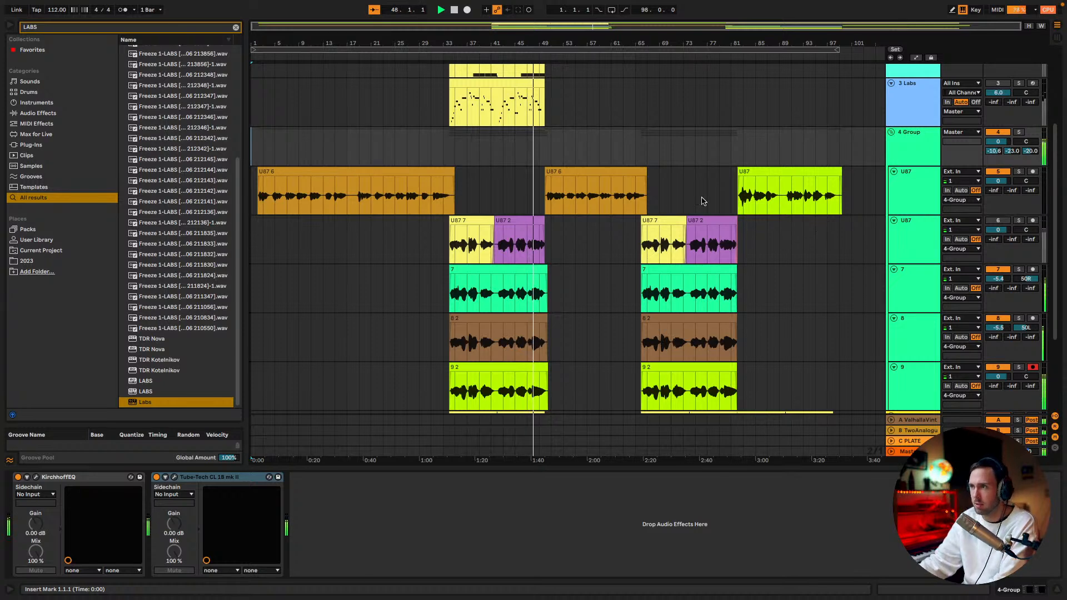
pyautogui.scroll(5, 605, 200)
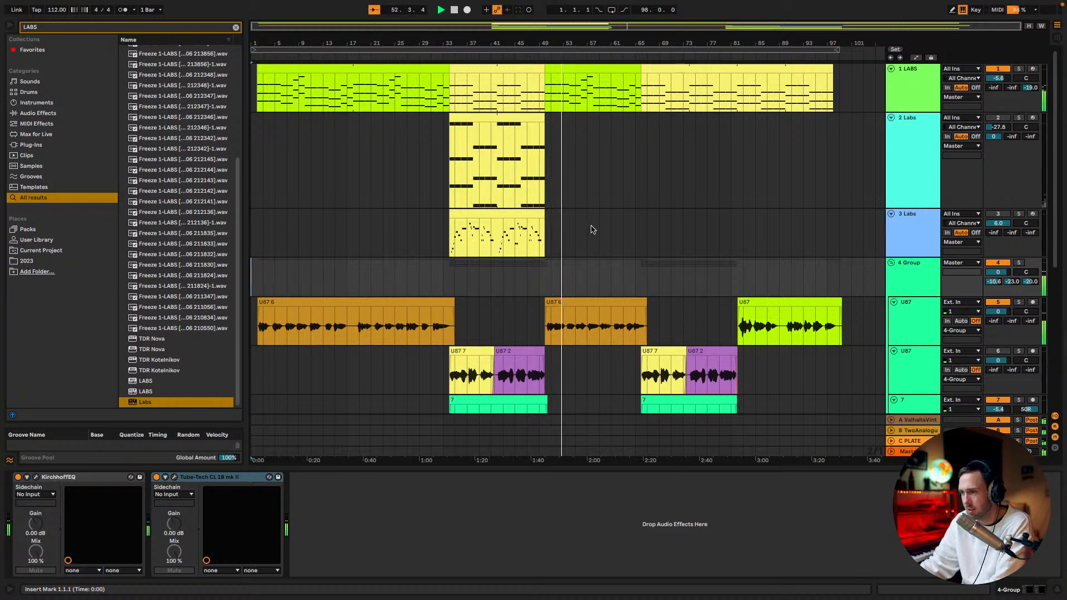
pyautogui.scroll(-4, 595, 229)
pyautogui.scroll(2, 598, 231)
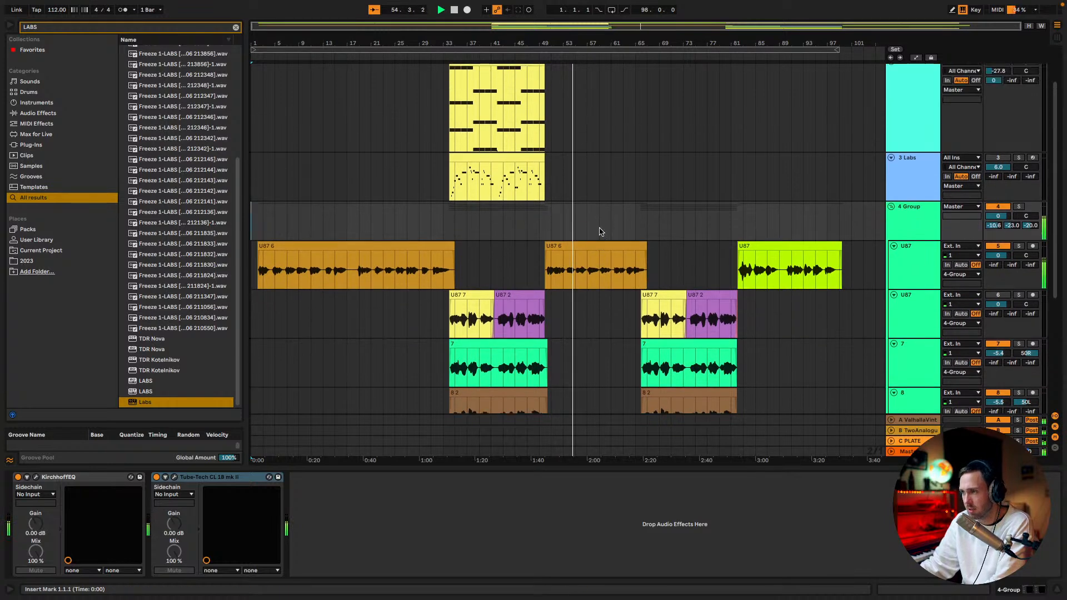
pyautogui.scroll(-1, 601, 233)
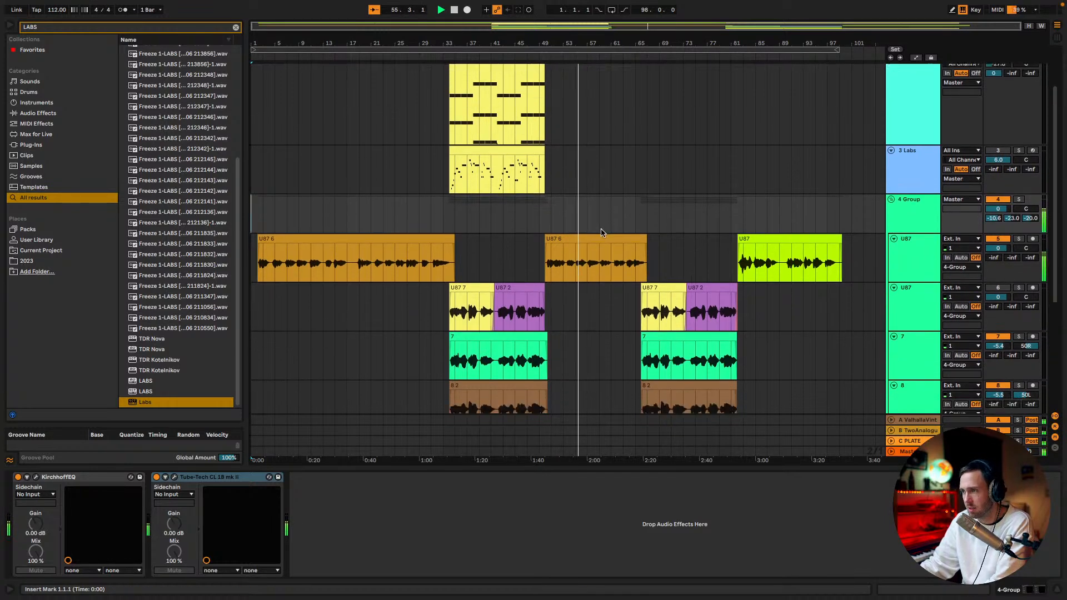
pyautogui.scroll(2, 601, 232)
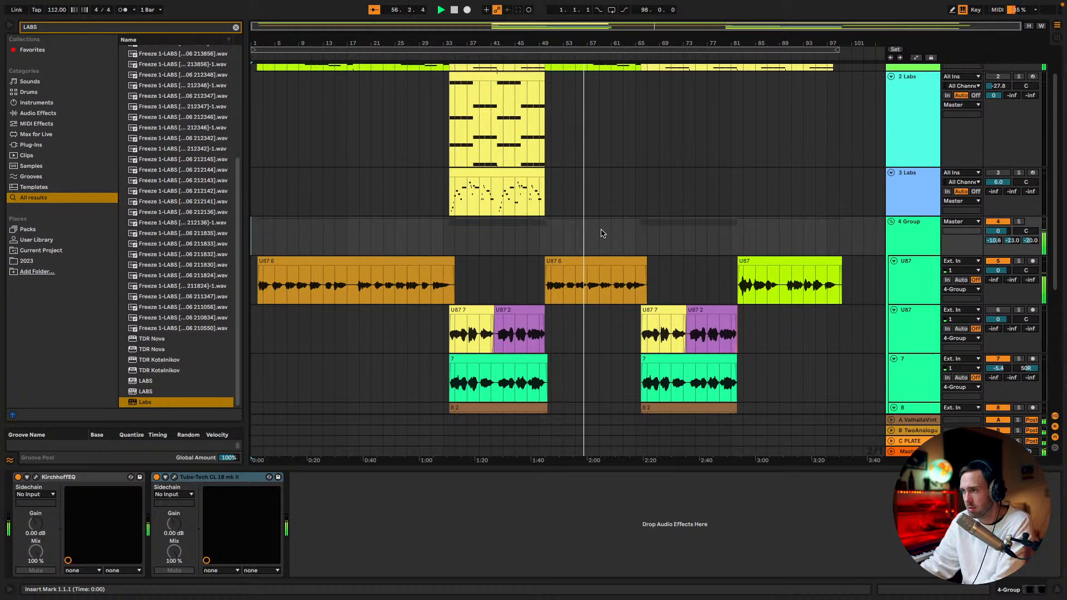
pyautogui.scroll(-3, 602, 229)
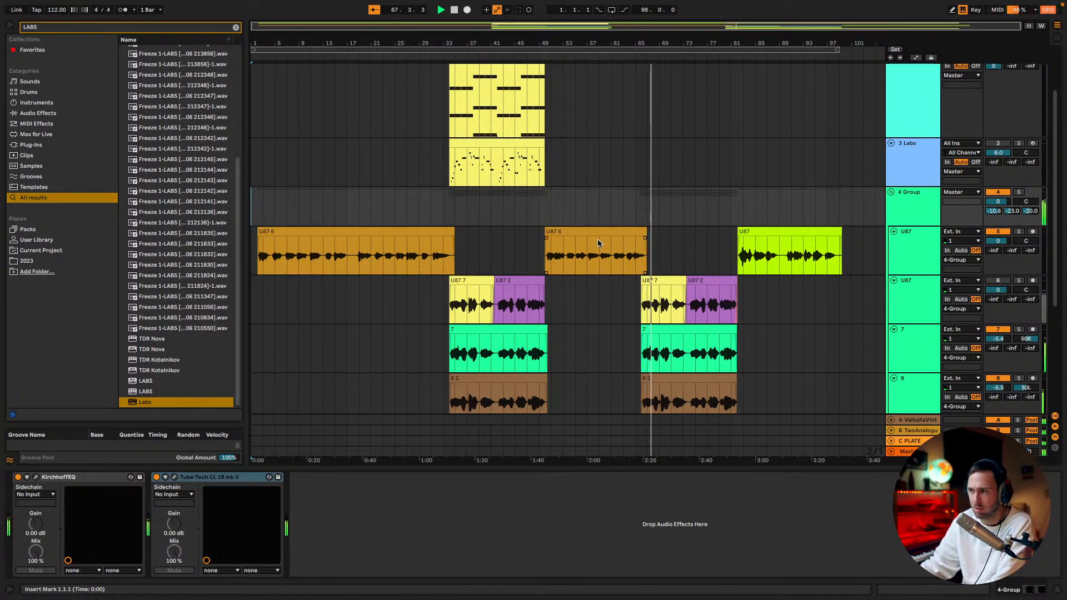
pyautogui.scroll(-2, 657, 257)
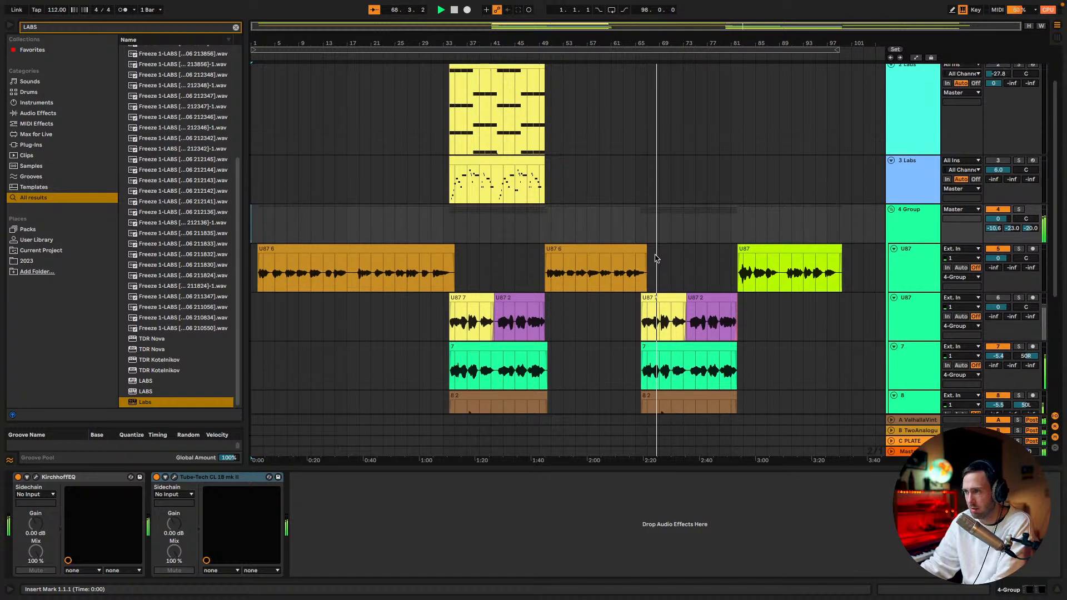
# Add two new audio tracks below track 9 inside the vocal group and stop playback
pyautogui.scroll(-5, 660, 262)
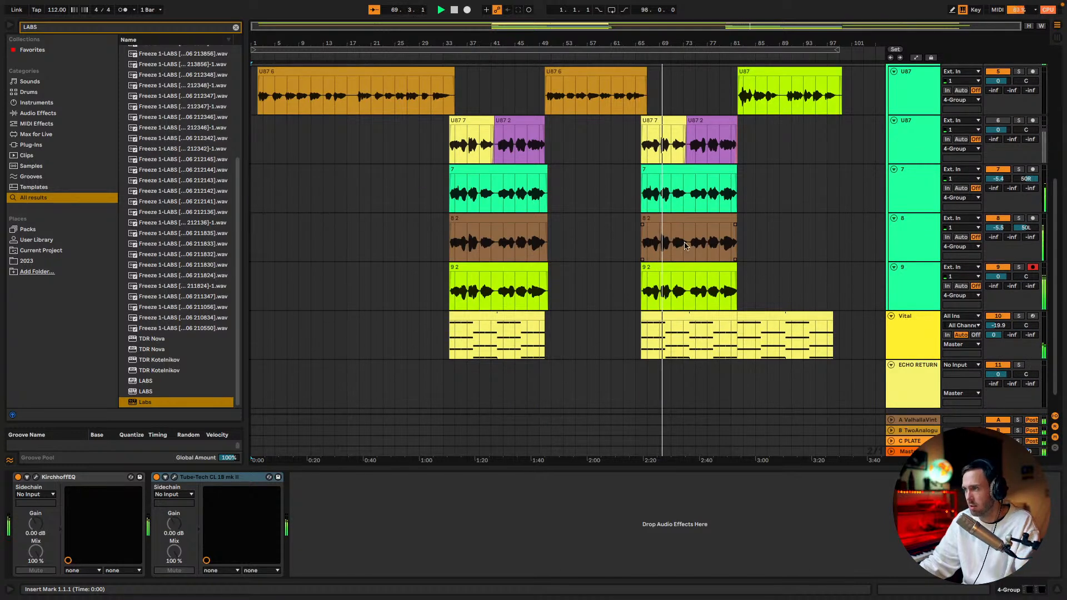
pyautogui.click(910, 274)
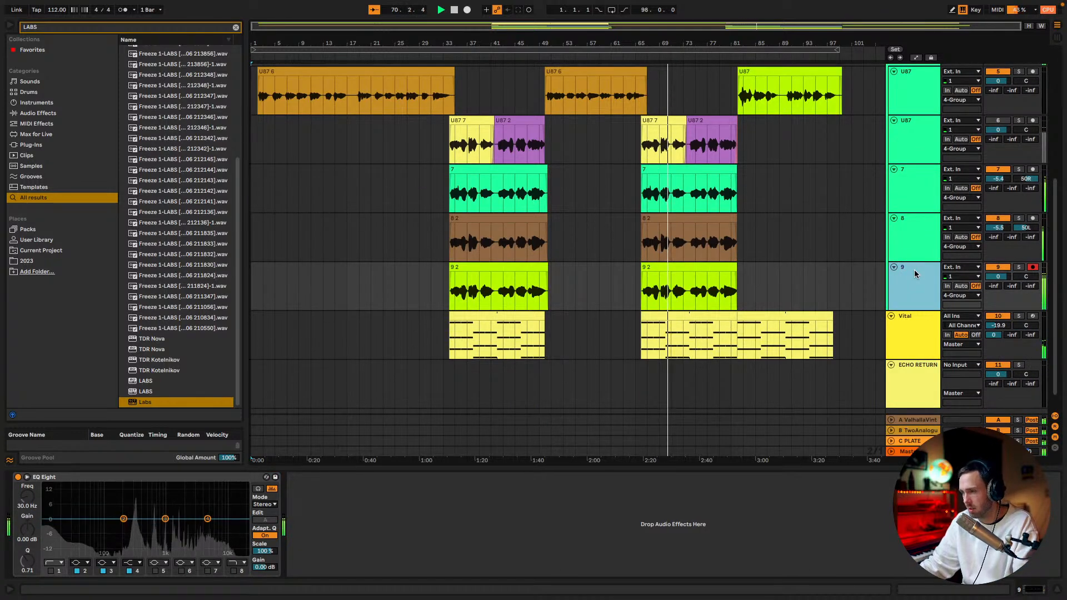
pyautogui.hotkey('ctrl', 't')
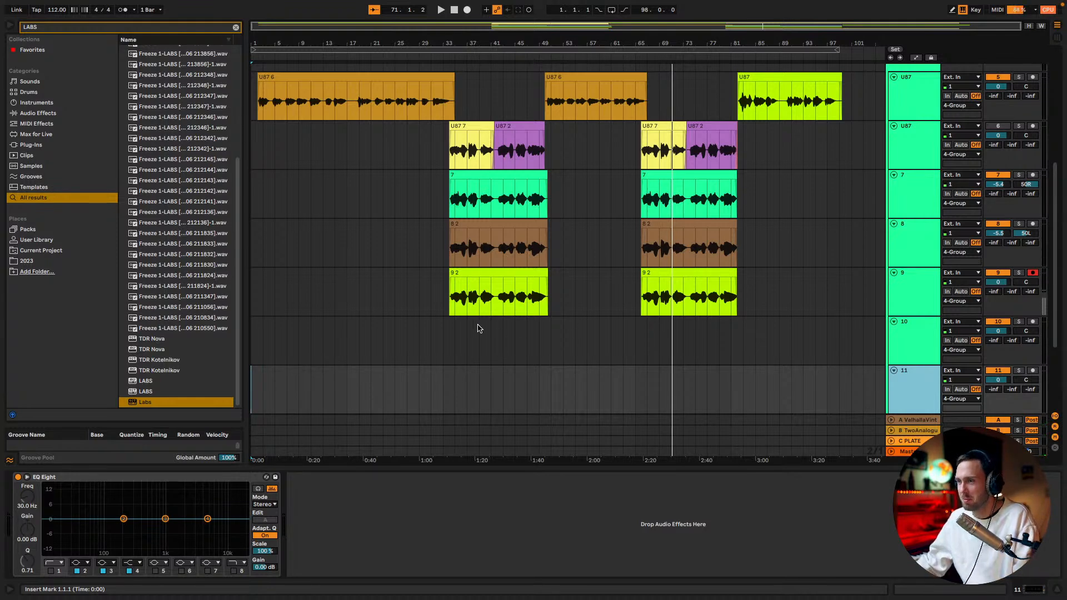
# Place the insert marker at 34.1.1 on the empty track 10 and arm that track for recording
pyautogui.moveTo(513, 26); pyautogui.dragTo(548, 100)
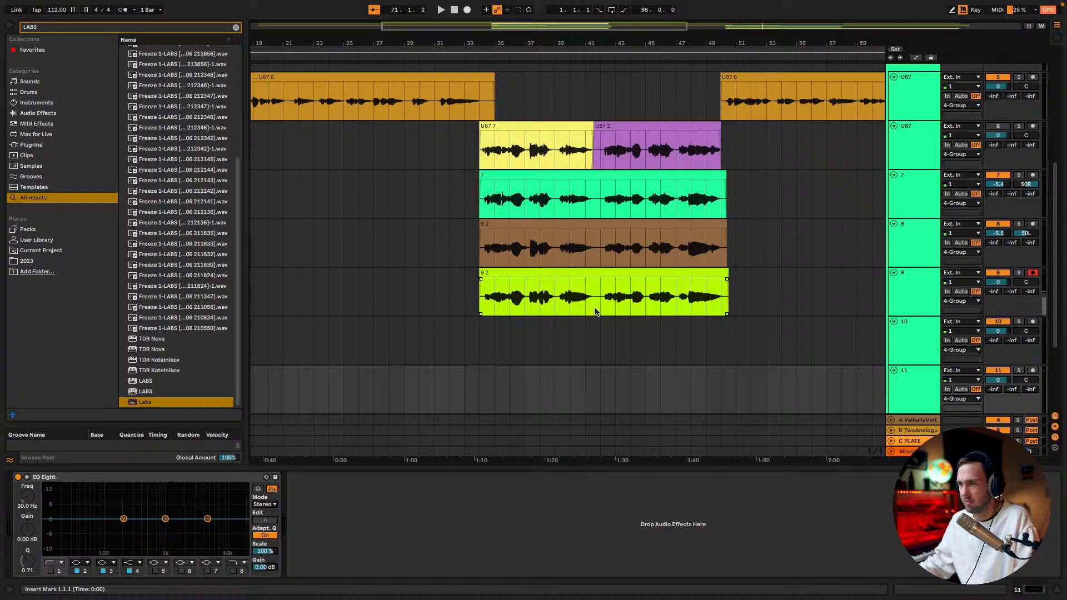
pyautogui.click(480, 332)
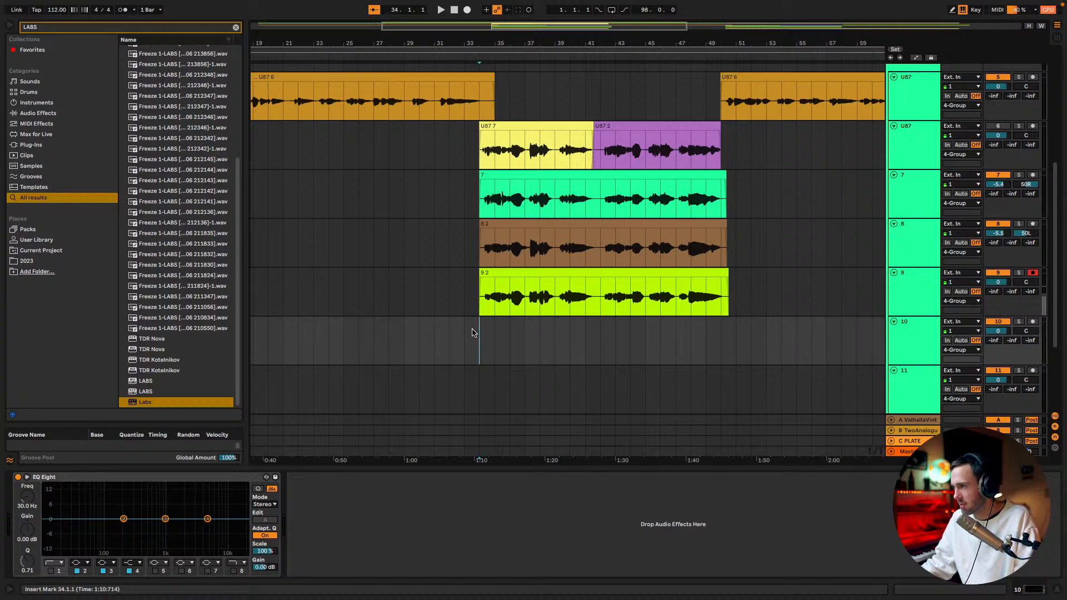
pyautogui.click(1033, 322)
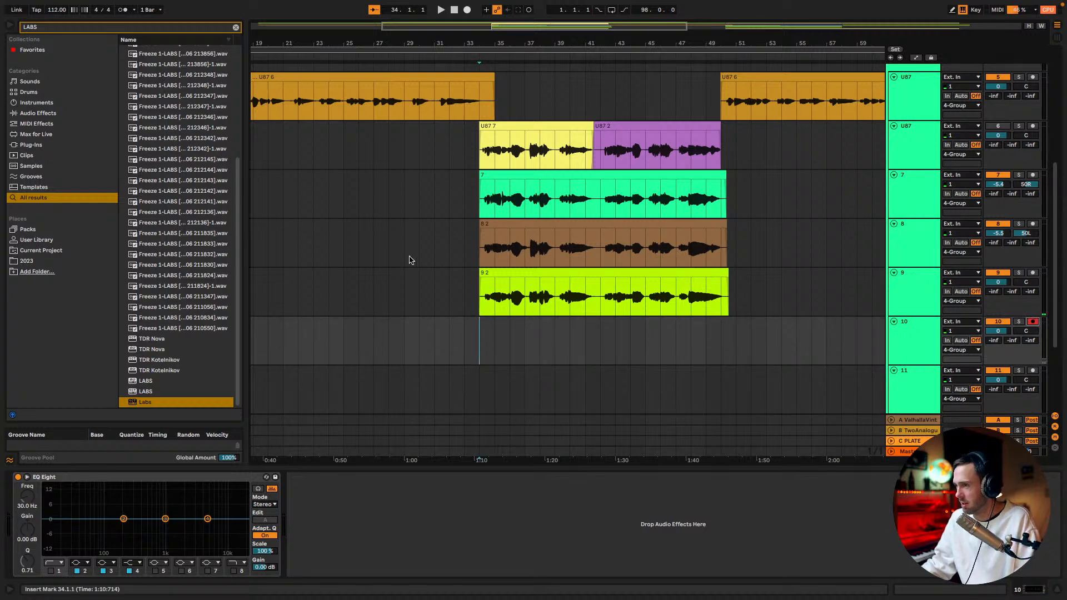
pyautogui.scroll(-5, 452, 236)
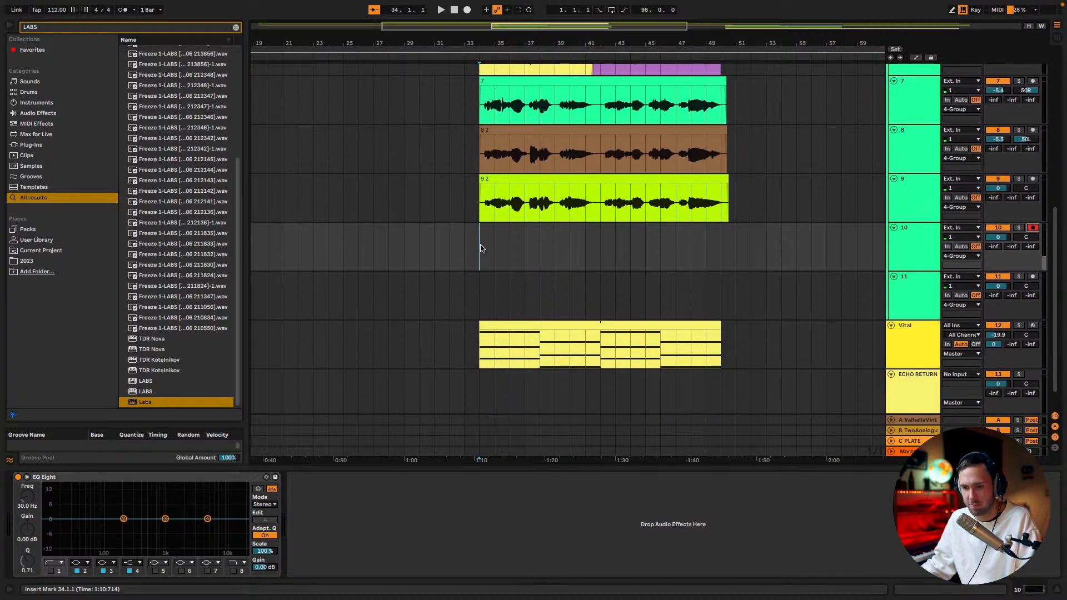
pyautogui.scroll(1, 483, 255)
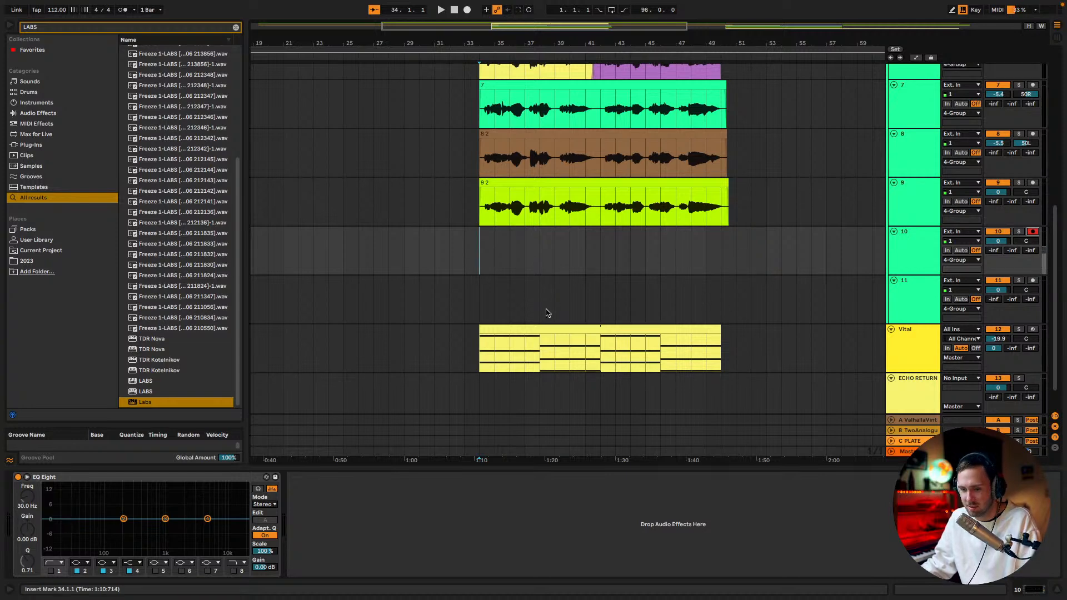
pyautogui.scroll(1, 544, 314)
pyautogui.scroll(1, 544, 314)
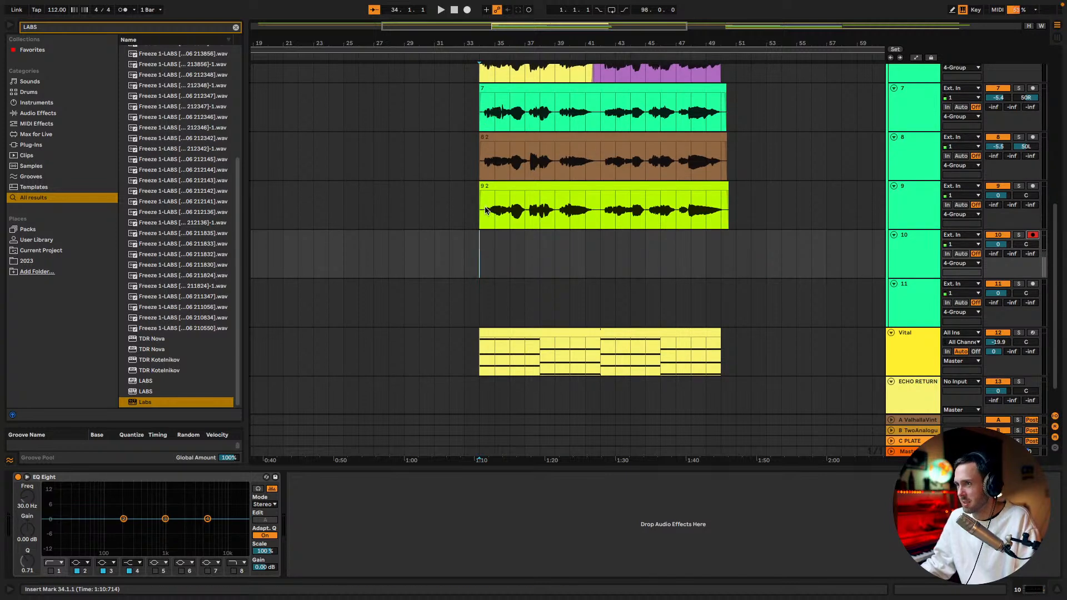
# Record a short vocal take on track 10 from 33.1.1, stop, and try a longer second take from the same position
pyautogui.click(457, 252)
pyautogui.click(451, 252)
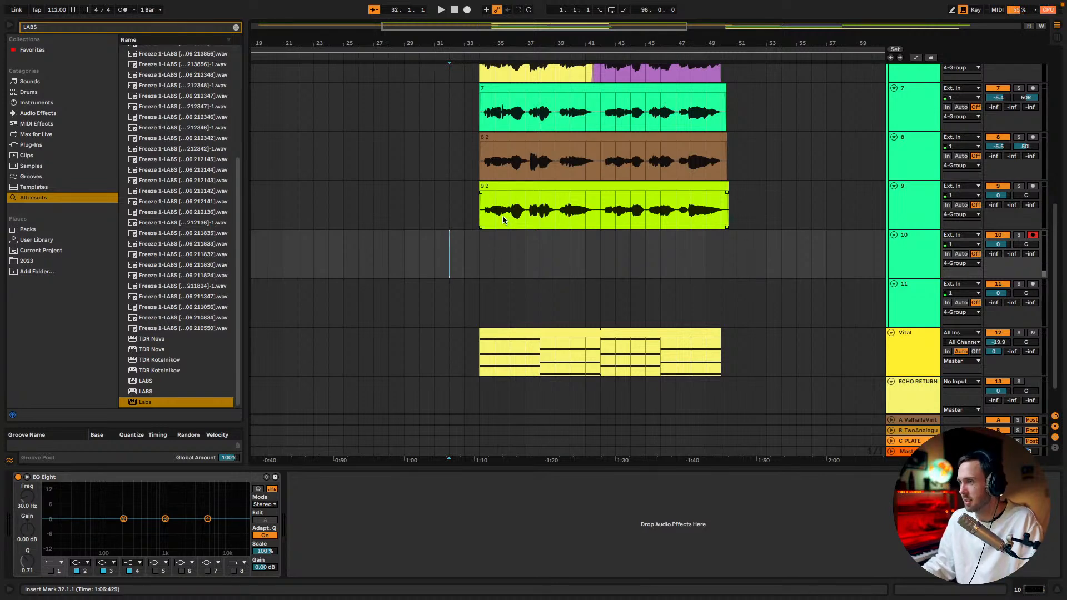
pyautogui.click(464, 245)
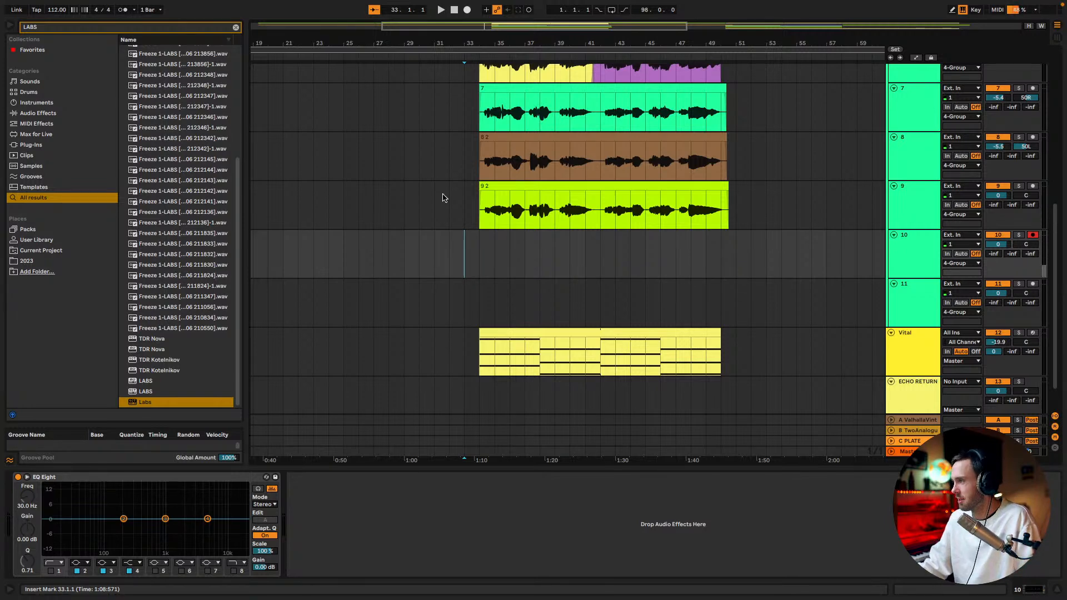
pyautogui.click(467, 9)
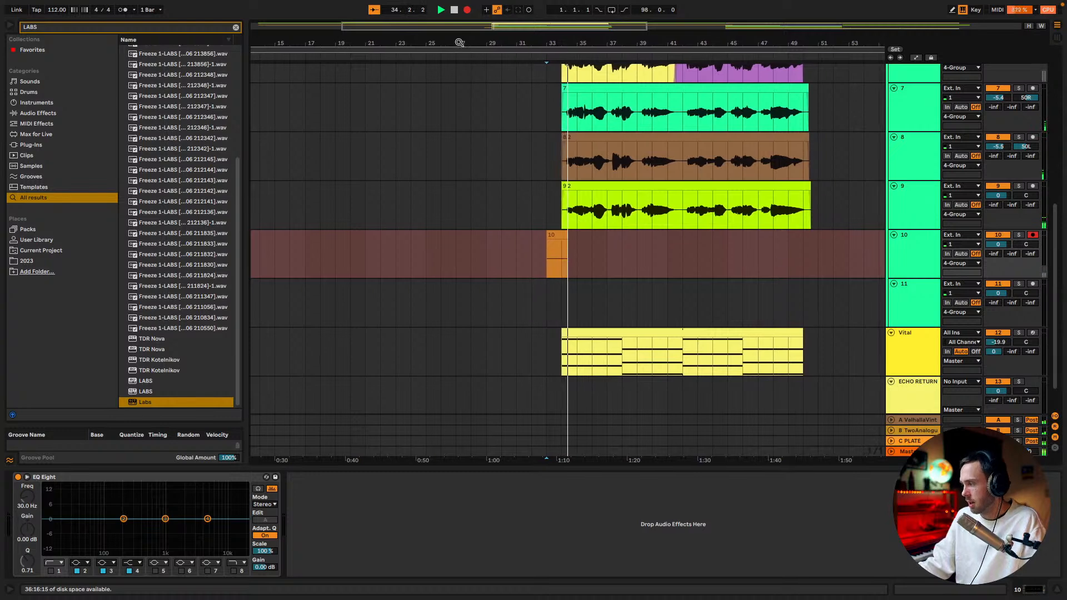
pyautogui.click(467, 10)
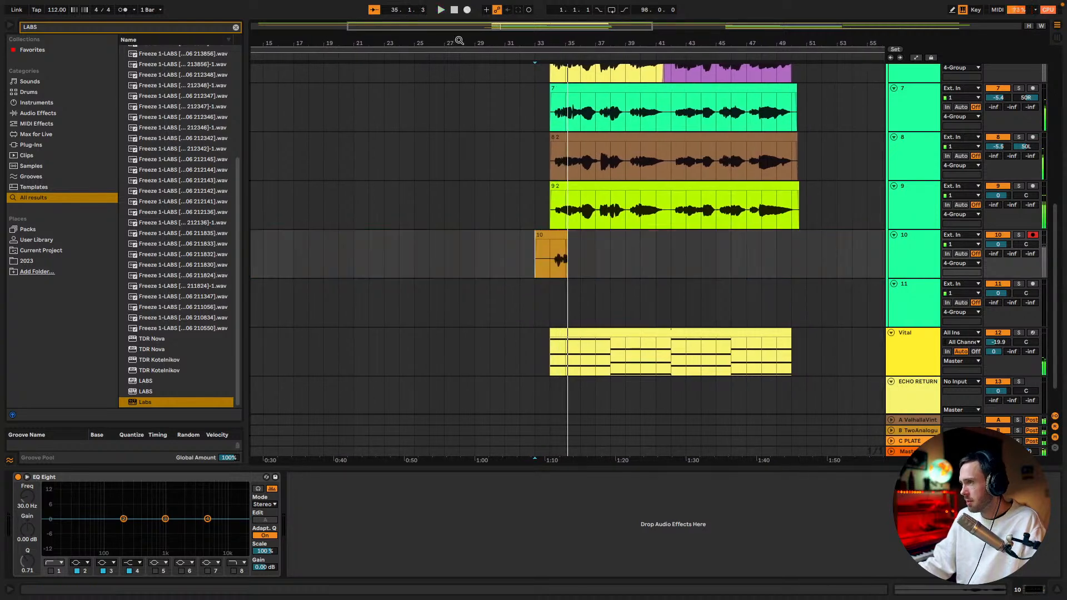
pyautogui.click(467, 10)
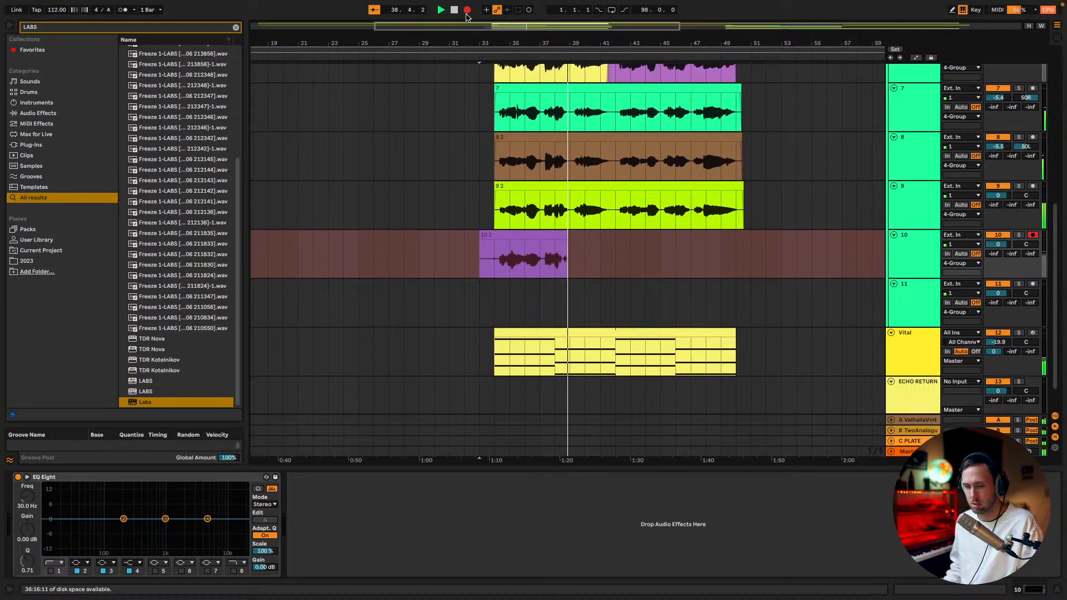
pyautogui.click(466, 12)
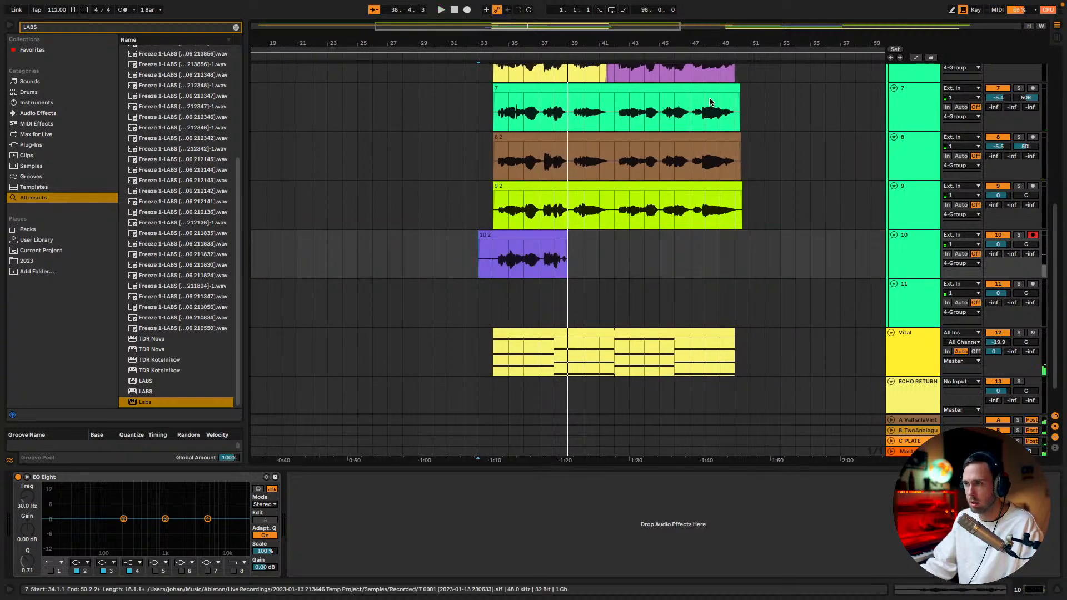
# Play the section from 33.1.1 with track 7 soloed, unsolo the track and stop playback
pyautogui.scroll(-2, 611, 228)
pyautogui.scroll(8, 613, 228)
pyautogui.scroll(-2, 639, 224)
pyautogui.click(1018, 197)
pyautogui.press('space')
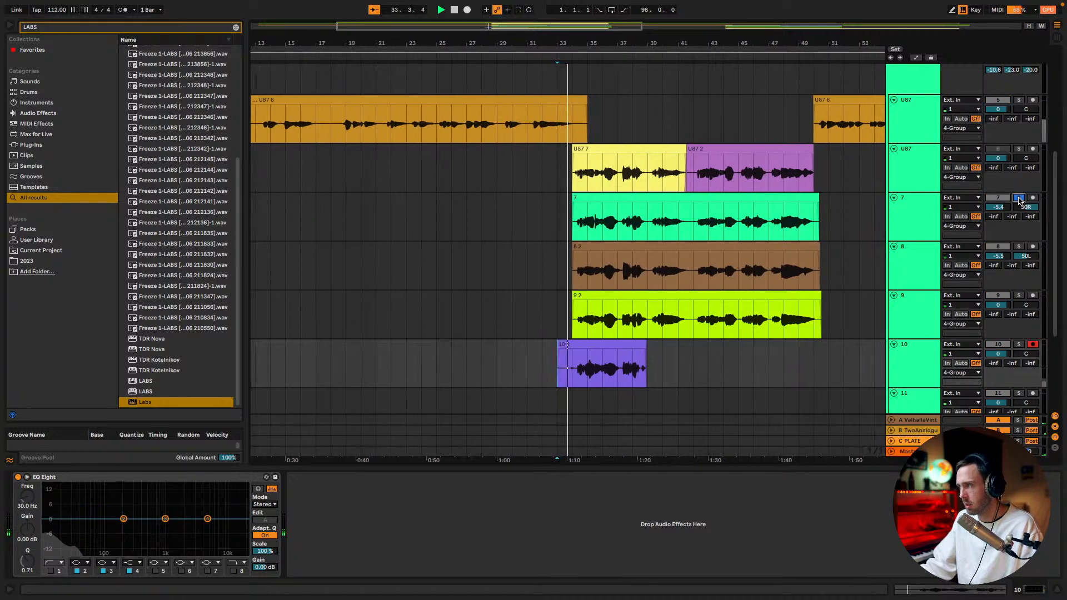
pyautogui.click(1018, 198)
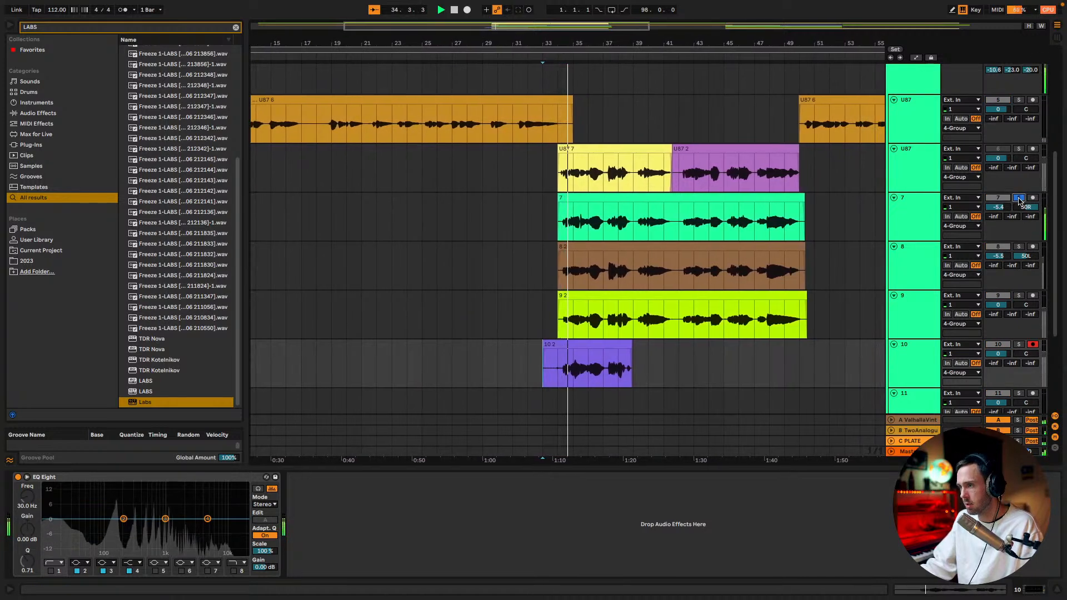
pyautogui.press('space')
# Delete the trial take on track 10 and record a new vocal take from 33.1.1, stopping in bar 37
pyautogui.click(591, 342)
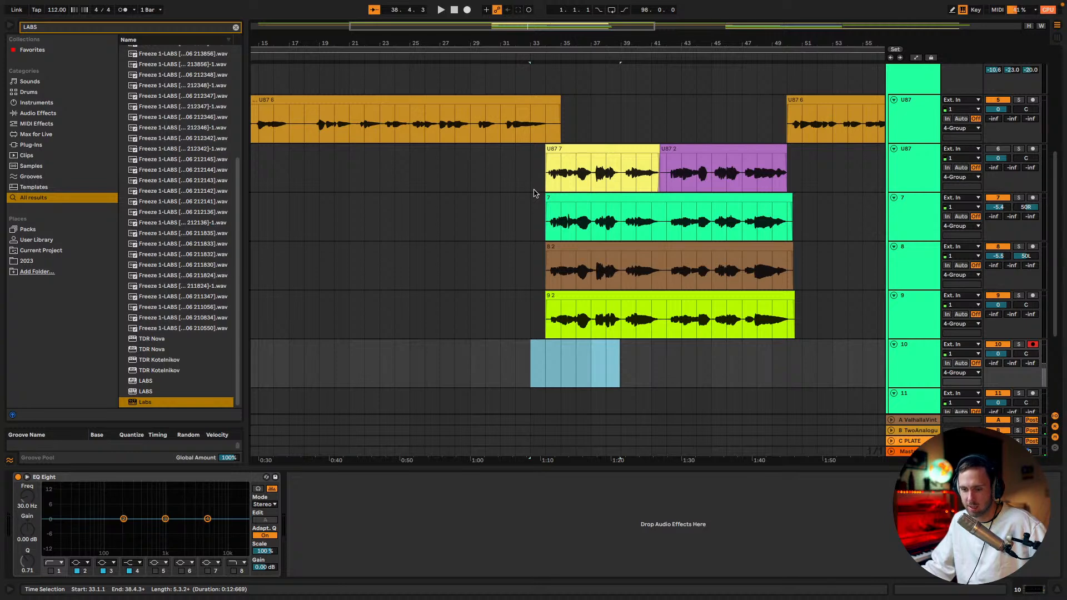
pyautogui.moveTo(539, 26); pyautogui.dragTo(537, 3)
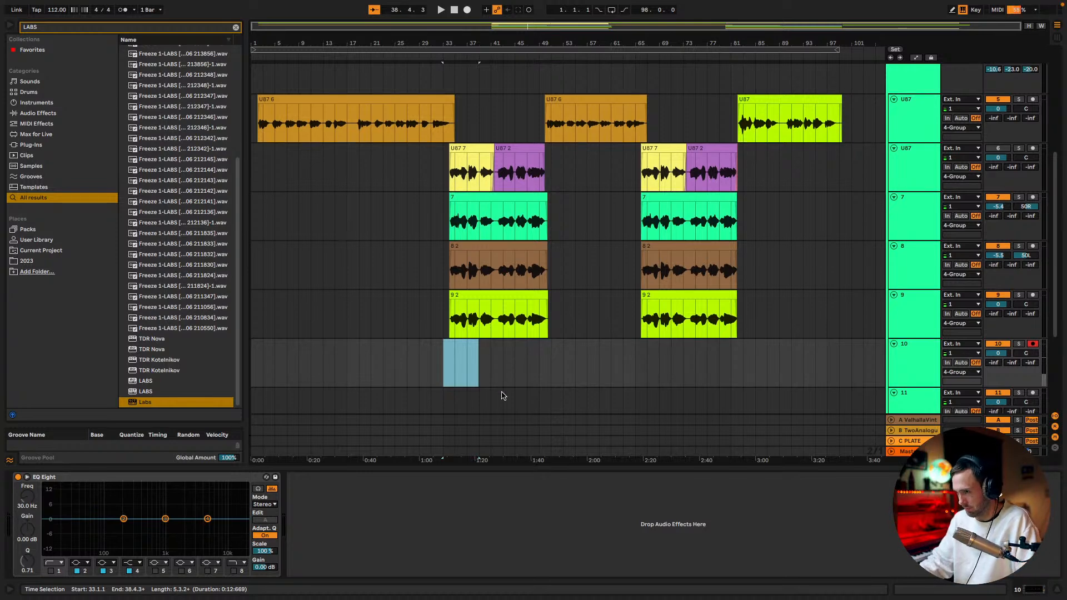
pyautogui.click(449, 353)
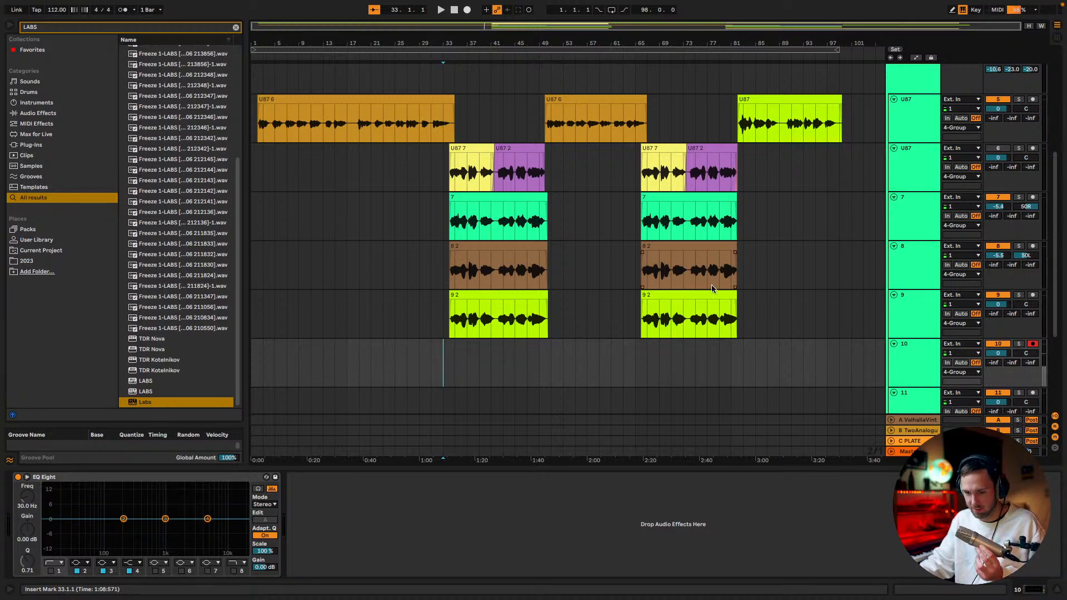
pyautogui.click(691, 309)
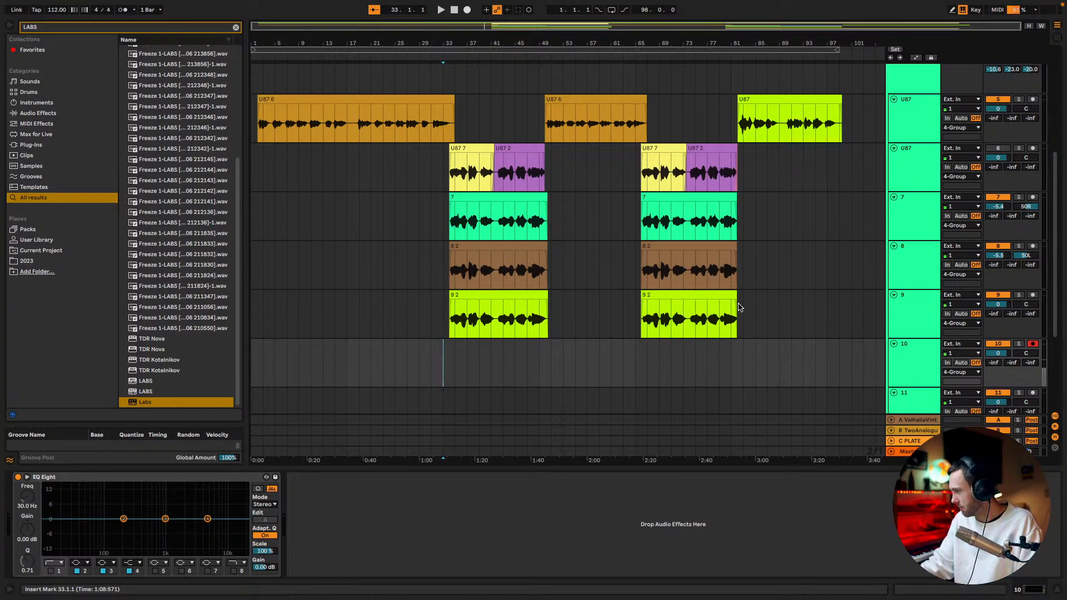
pyautogui.click(467, 11)
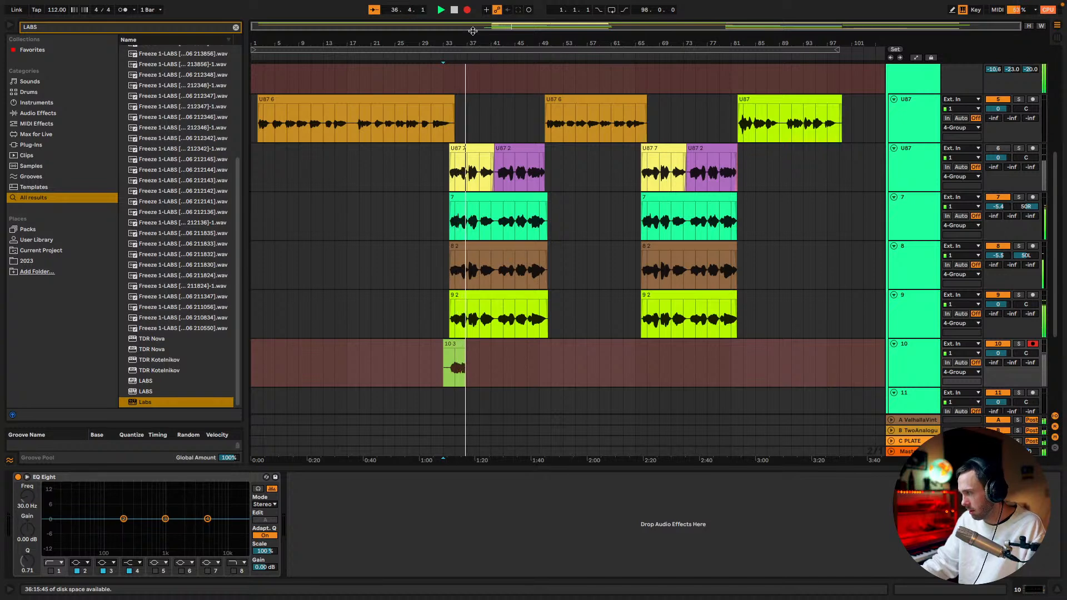
pyautogui.press('space')
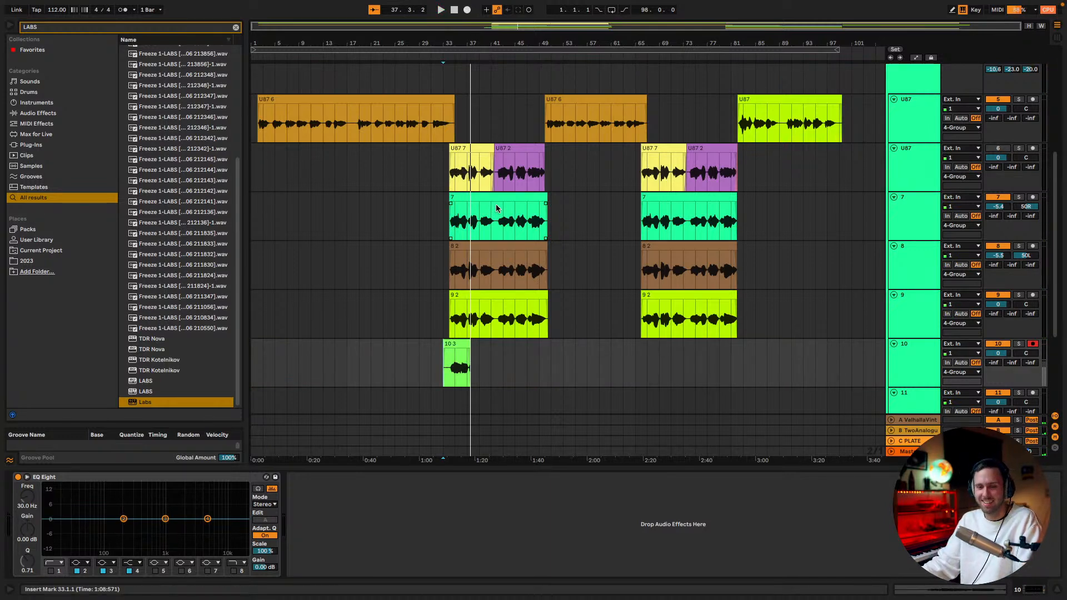
pyautogui.click(508, 228)
pyautogui.scroll(-4, 507, 228)
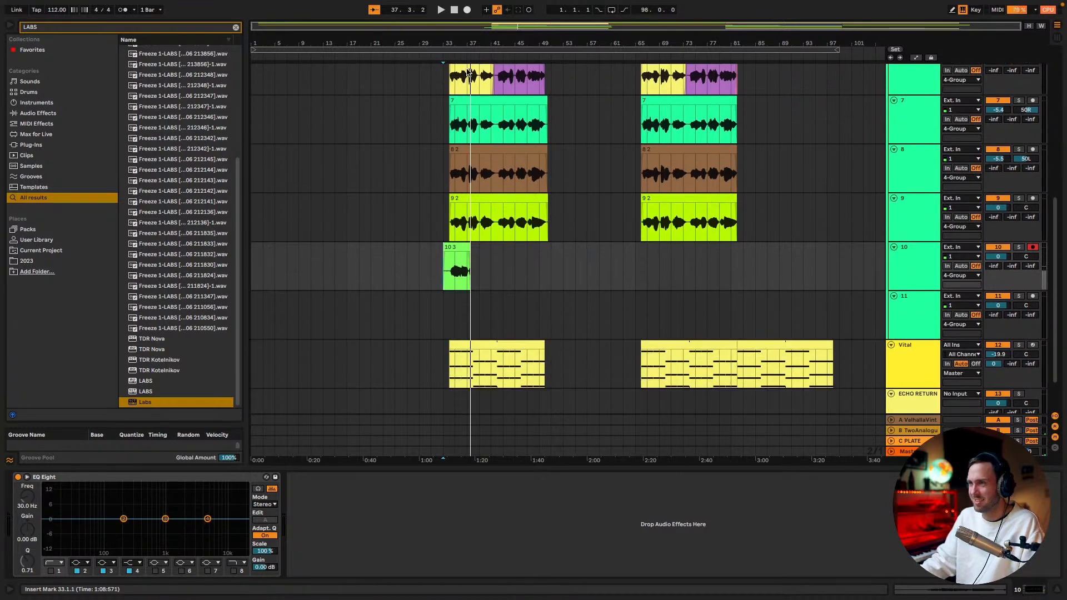
# Record a full vocal take on track 10 from 33.1.1, stopping at bar 50
pyautogui.keyDown('ctrl'); pyautogui.scroll(5, 457, 271); pyautogui.keyUp('ctrl')
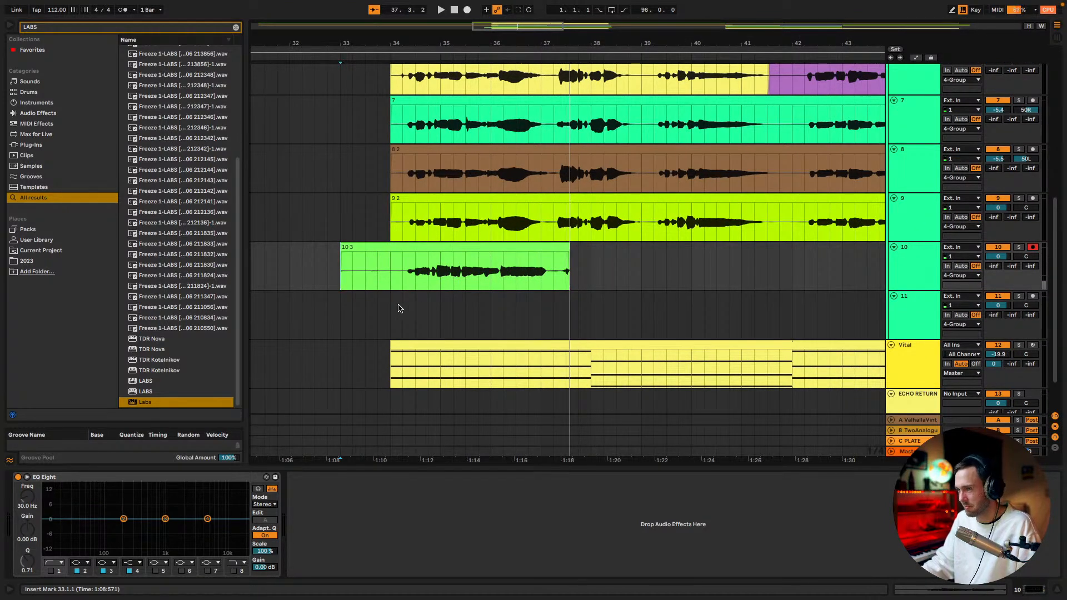
pyautogui.click(466, 13)
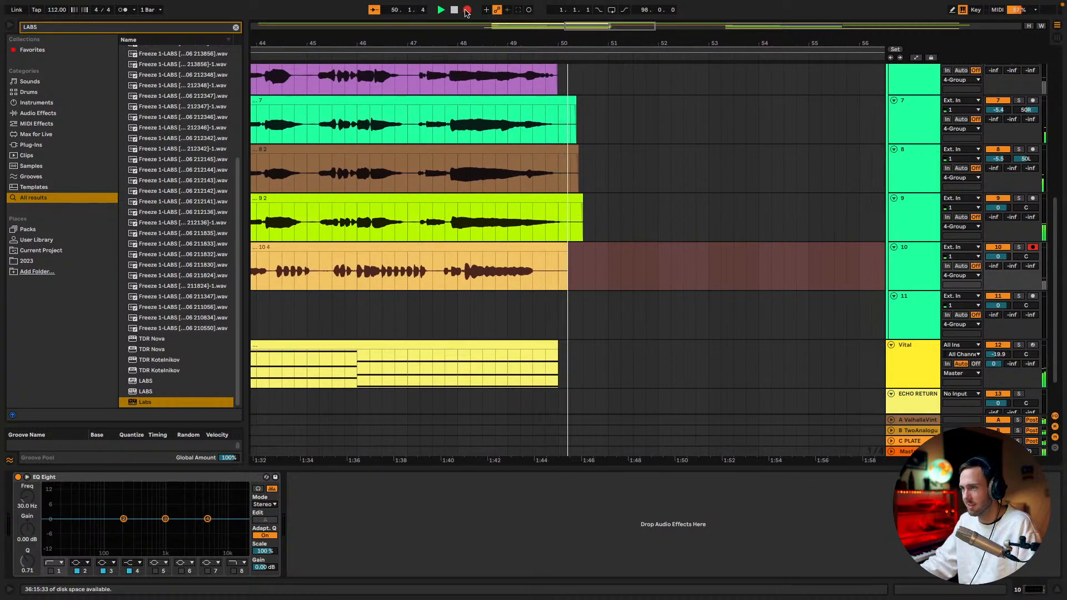
pyautogui.click(466, 10)
# Record a vocal take on track 11 from 33.1.1 with track 10 muted, and pan track 10 to 50L and track 11 to 50R
pyautogui.click(1034, 298)
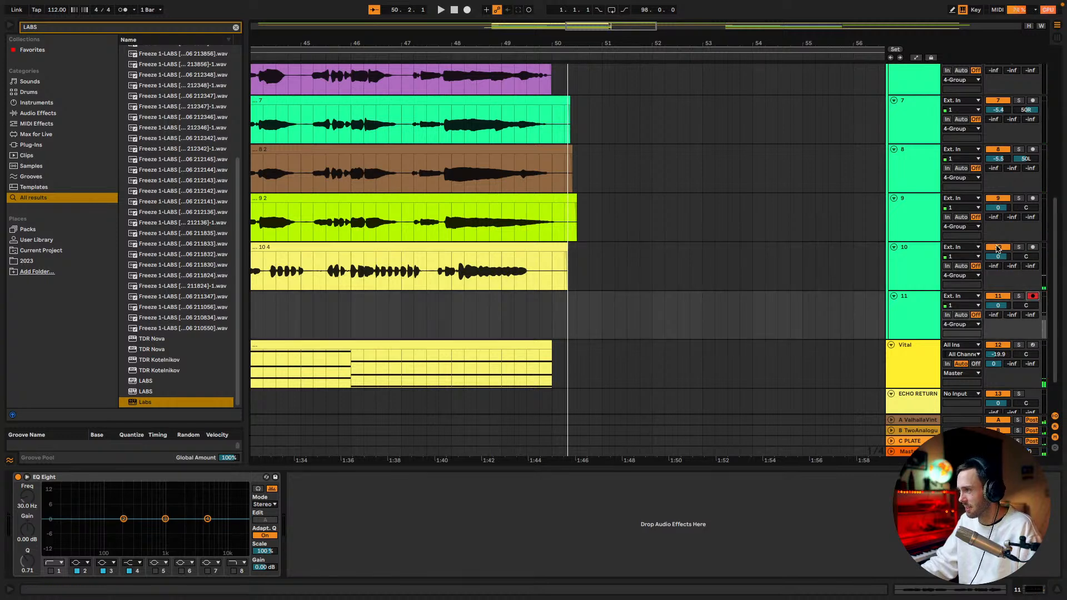
pyautogui.moveTo(626, 30); pyautogui.dragTo(533, 34)
pyautogui.click(275, 315)
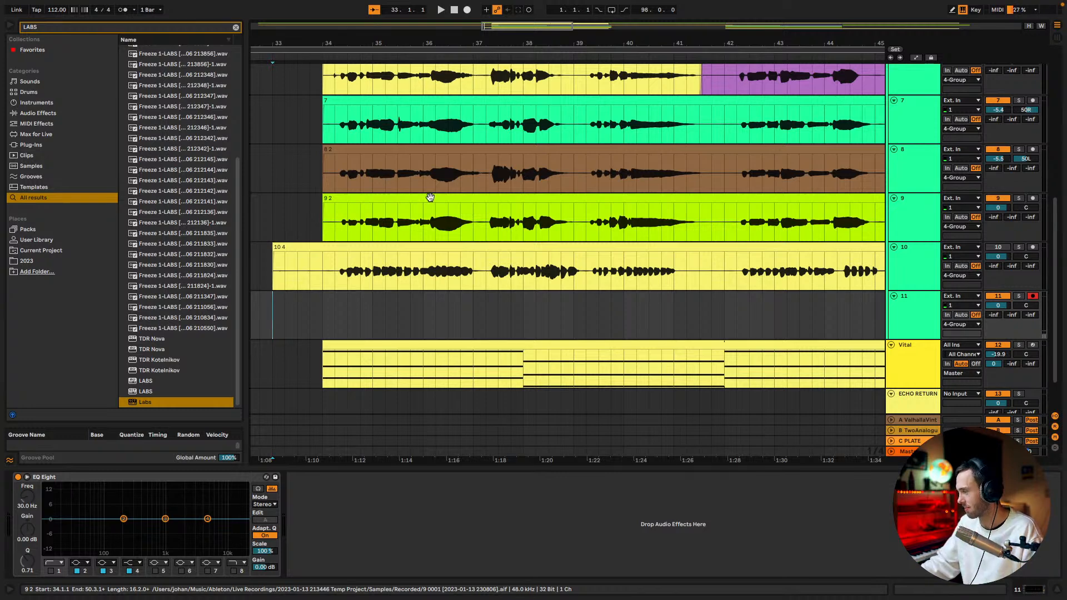
pyautogui.click(467, 10)
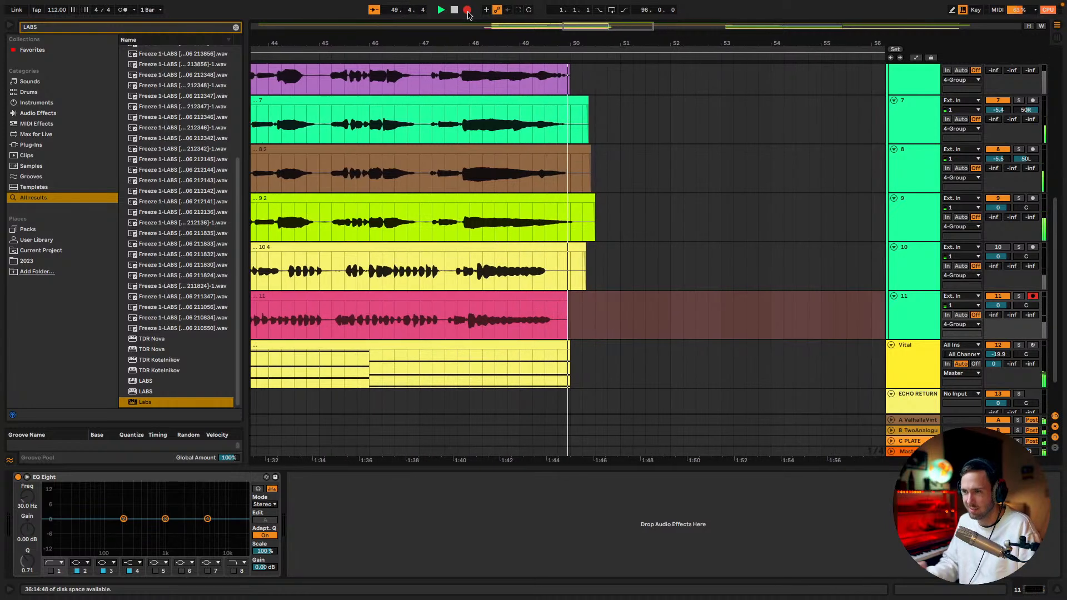
pyautogui.press('space')
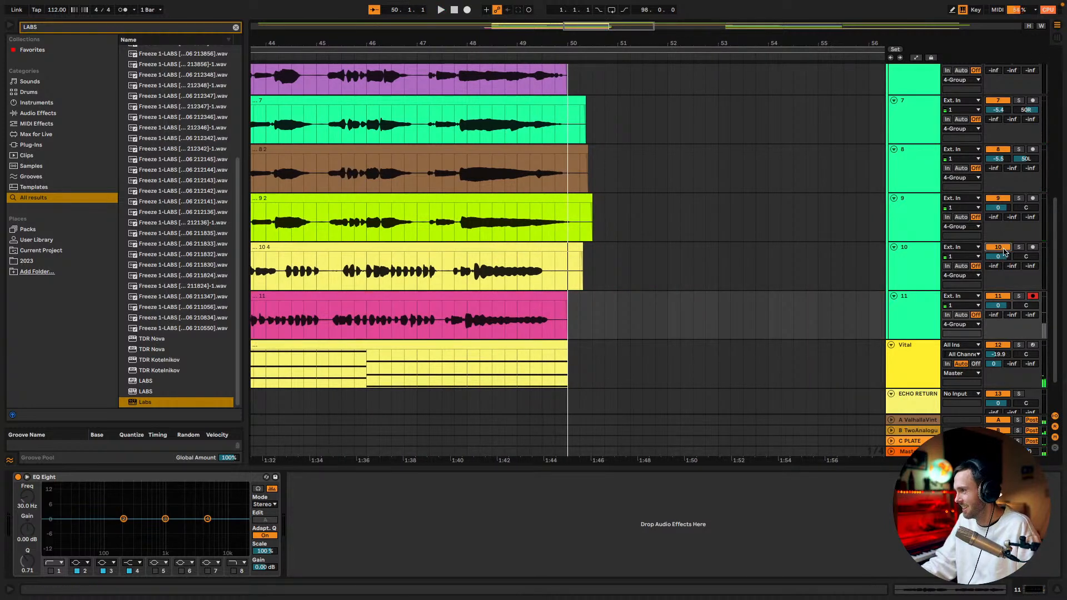
pyautogui.moveTo(1029, 256); pyautogui.dragTo(1029, 270)
pyautogui.moveTo(1025, 305); pyautogui.dragTo(1025, 291)
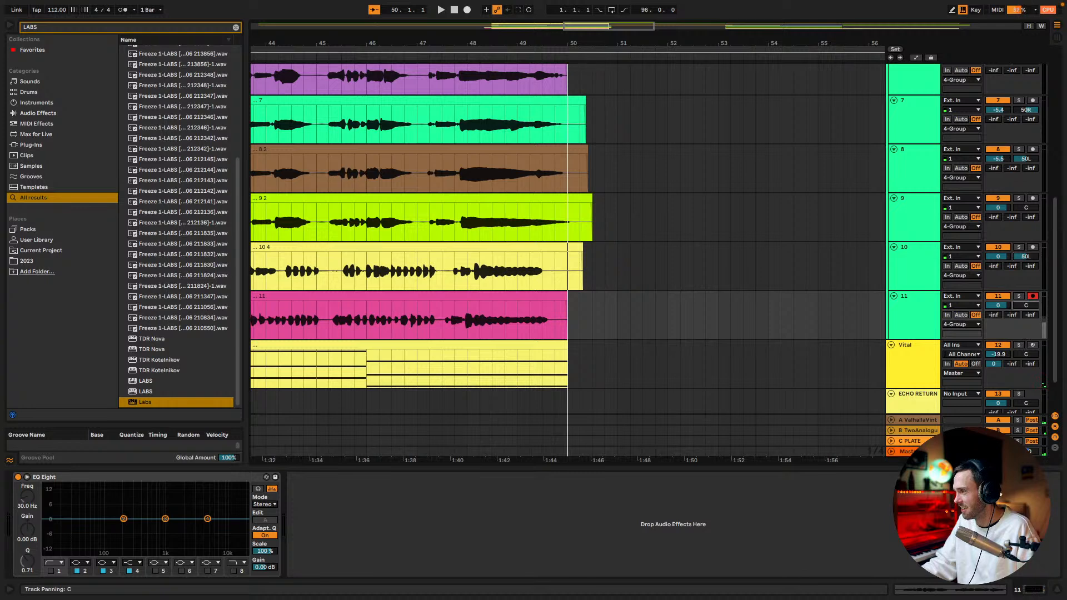
pyautogui.moveTo(589, 29); pyautogui.dragTo(538, 47)
pyautogui.scroll(-2, 591, 212)
pyautogui.scroll(5, 646, 230)
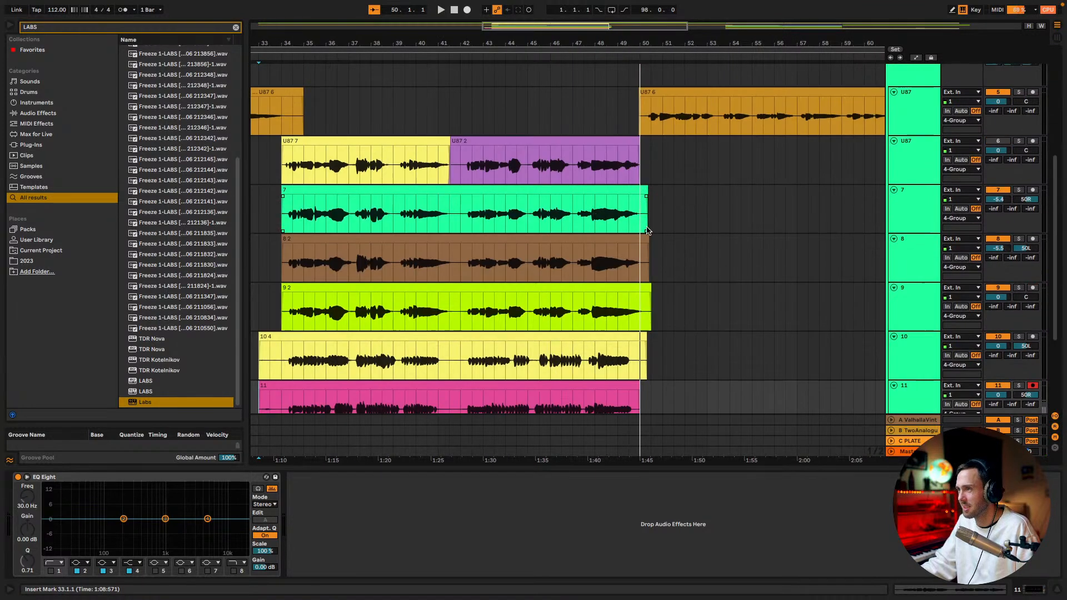
pyautogui.scroll(3, 647, 230)
pyautogui.click(907, 118)
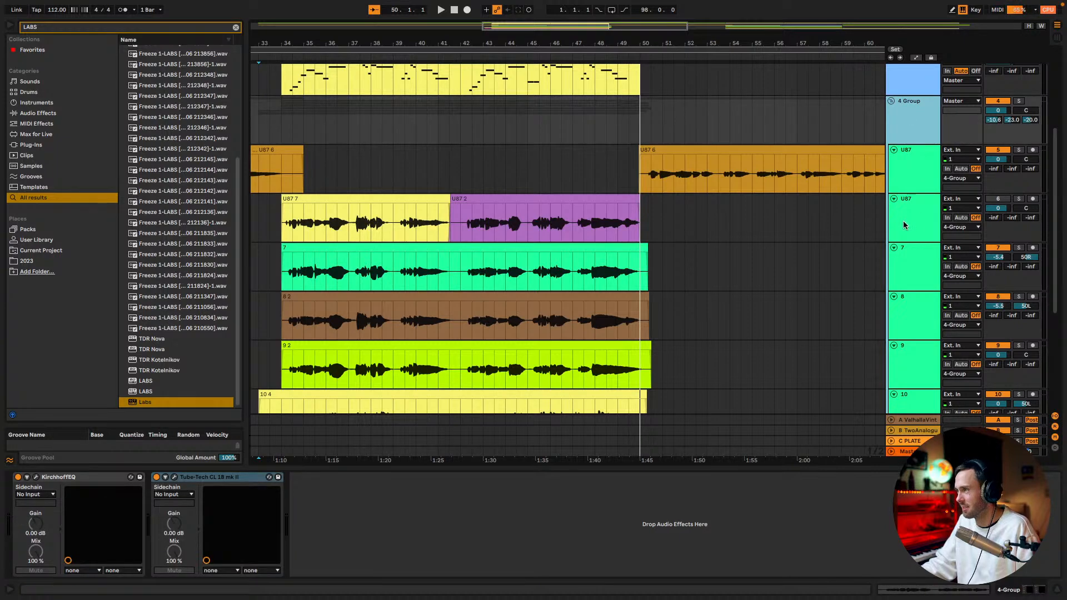
pyautogui.scroll(-2, 903, 221)
pyautogui.click(907, 170)
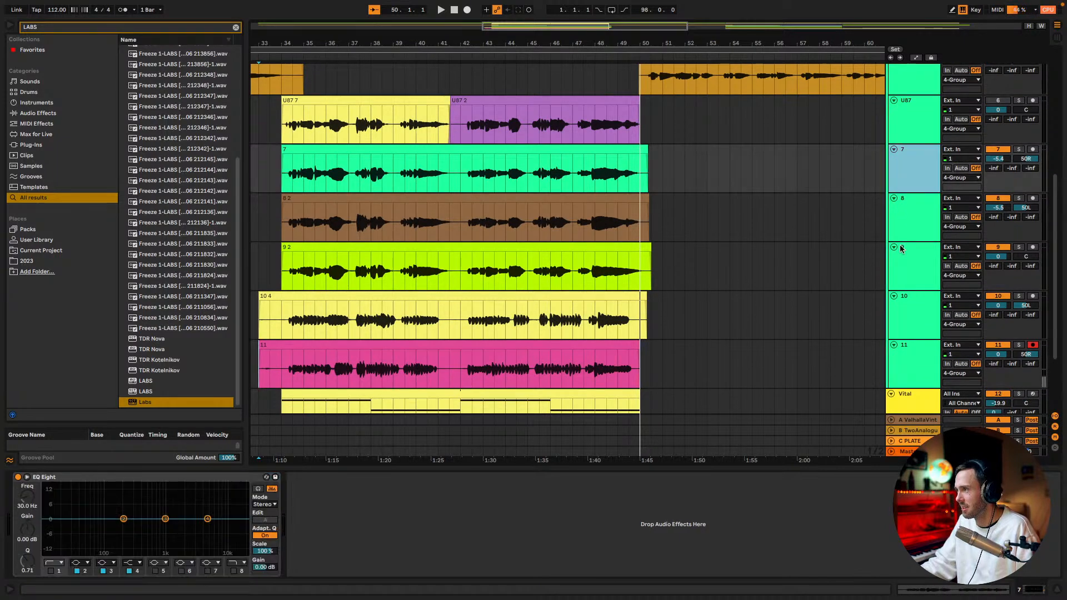
pyautogui.scroll(-2, 901, 248)
pyautogui.keyDown('shift'); pyautogui.click(904, 265); pyautogui.keyUp('shift')
pyautogui.scroll(3, 905, 267)
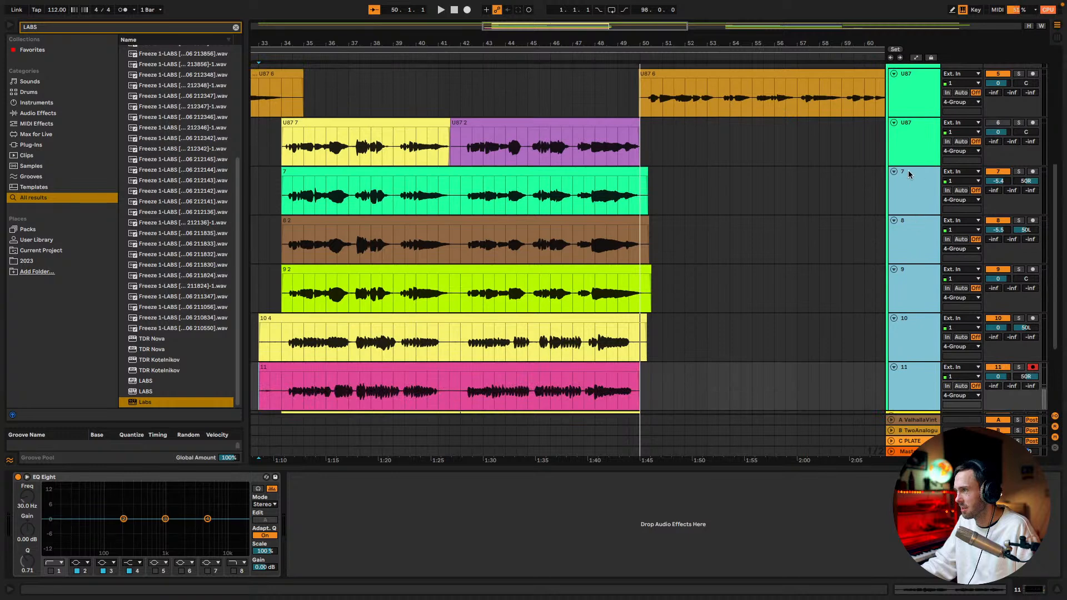
pyautogui.scroll(-1, 908, 178)
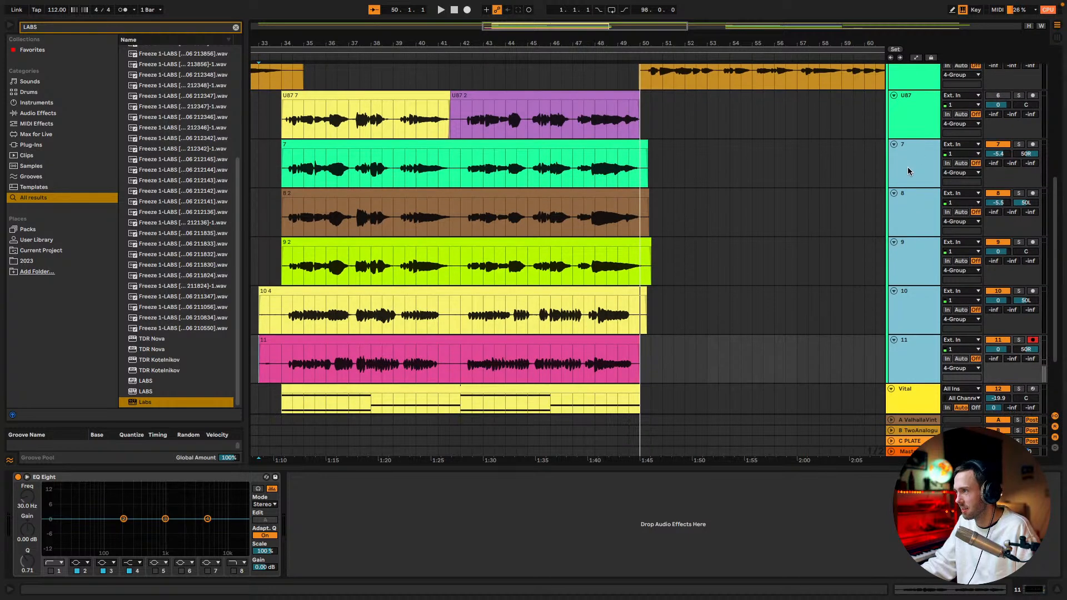
# Move track 9 above track 7 within 4 Group and take the four panned vocal tracks out of that group
pyautogui.click(911, 171)
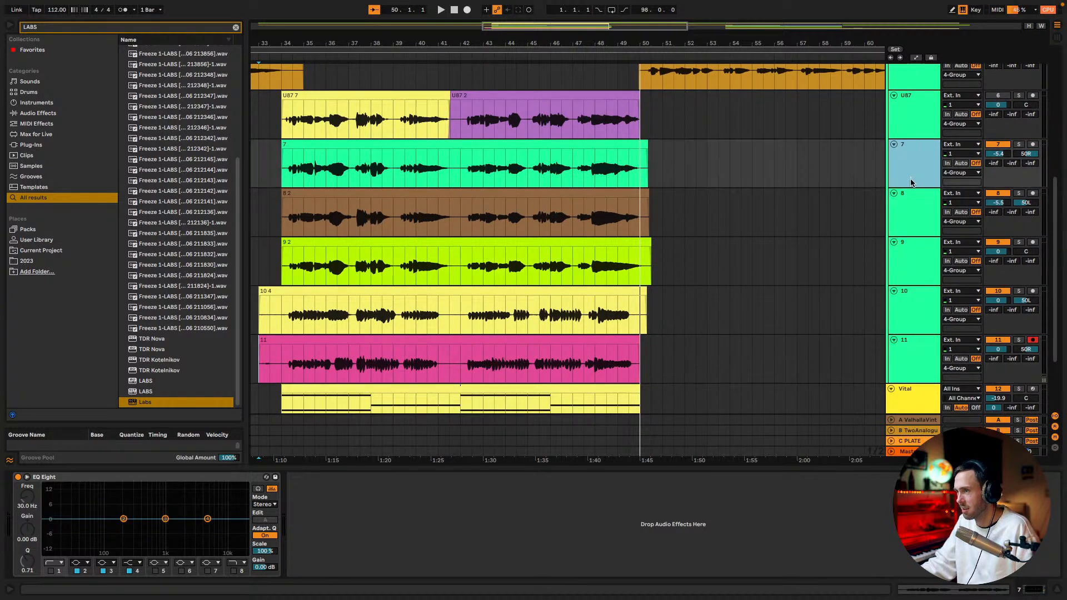
pyautogui.click(909, 252)
pyautogui.moveTo(909, 253); pyautogui.dragTo(932, 338)
pyautogui.scroll(-2, 912, 164)
pyautogui.click(912, 171)
pyautogui.keyDown('shift'); pyautogui.click(908, 303); pyautogui.keyUp('shift')
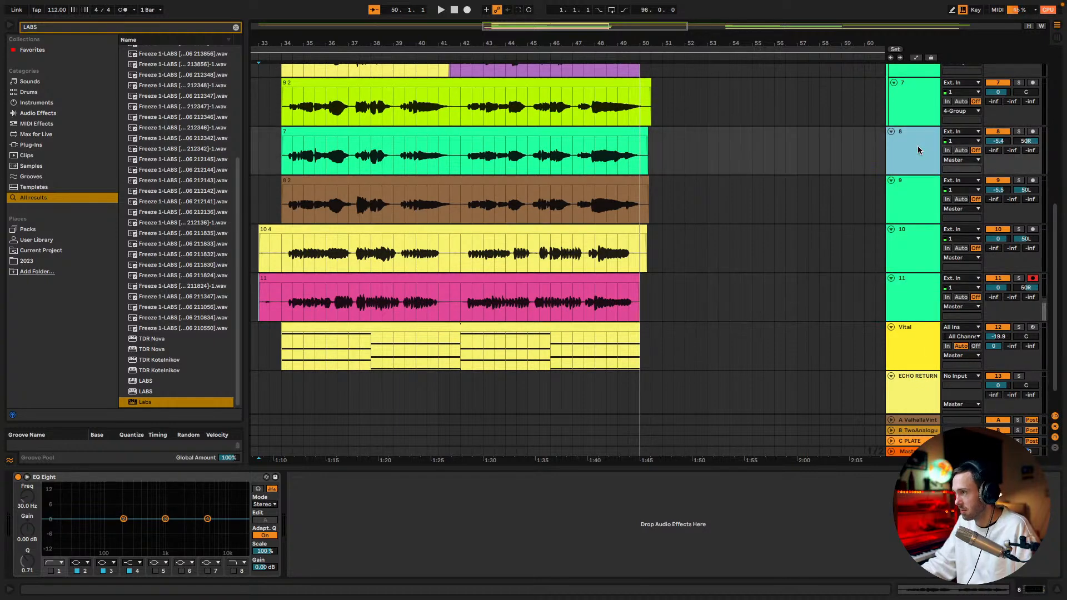
# Group track 8 into its own group and play the section briefly
pyautogui.hotkey('ctrl', 'g')
pyautogui.press('space')
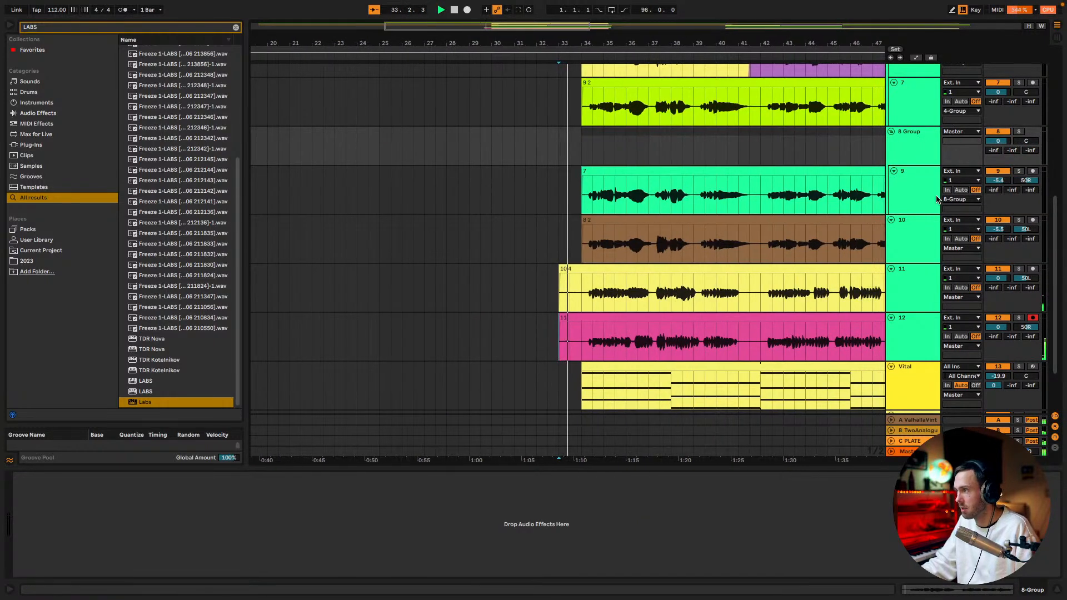
pyautogui.scroll(5, 927, 207)
pyautogui.press('space')
# Copy the KirchhoffEQ and Tube-Tech CL 1B mk II devices from 4 Group
pyautogui.click(919, 72)
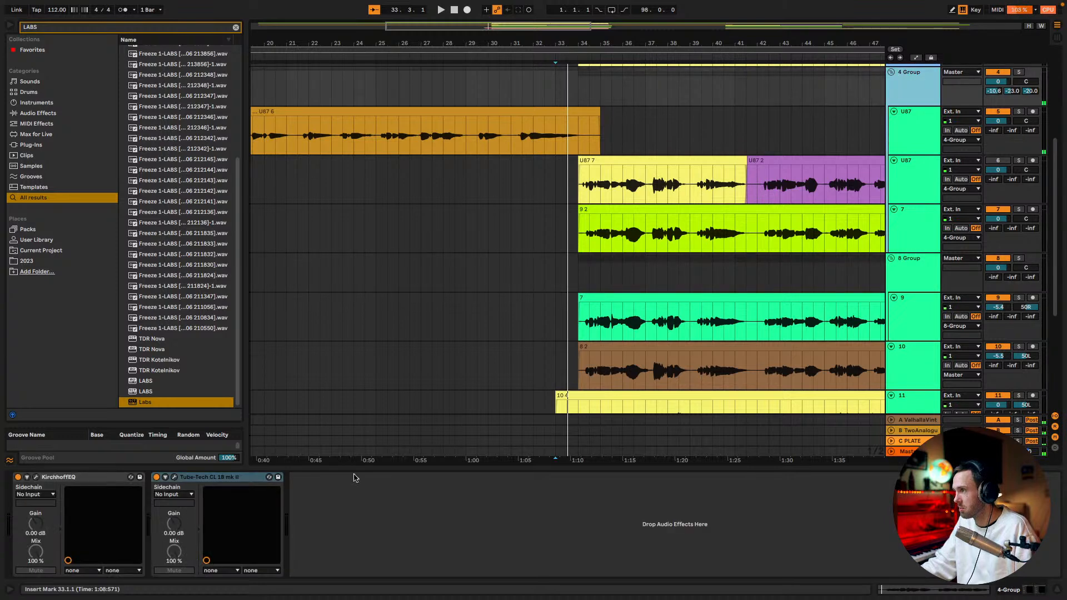
pyautogui.click(103, 478)
pyautogui.keyDown('shift'); pyautogui.click(191, 478); pyautogui.keyUp('shift')
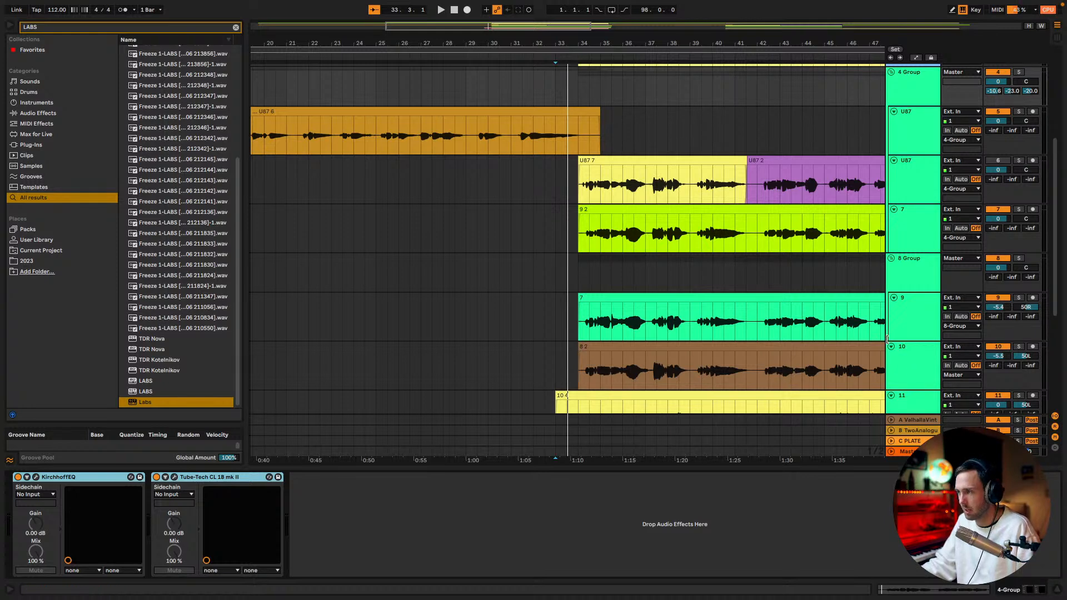
# Move tracks 10, 11 and 12 into 8 Group alongside track 9
pyautogui.scroll(-3, 892, 334)
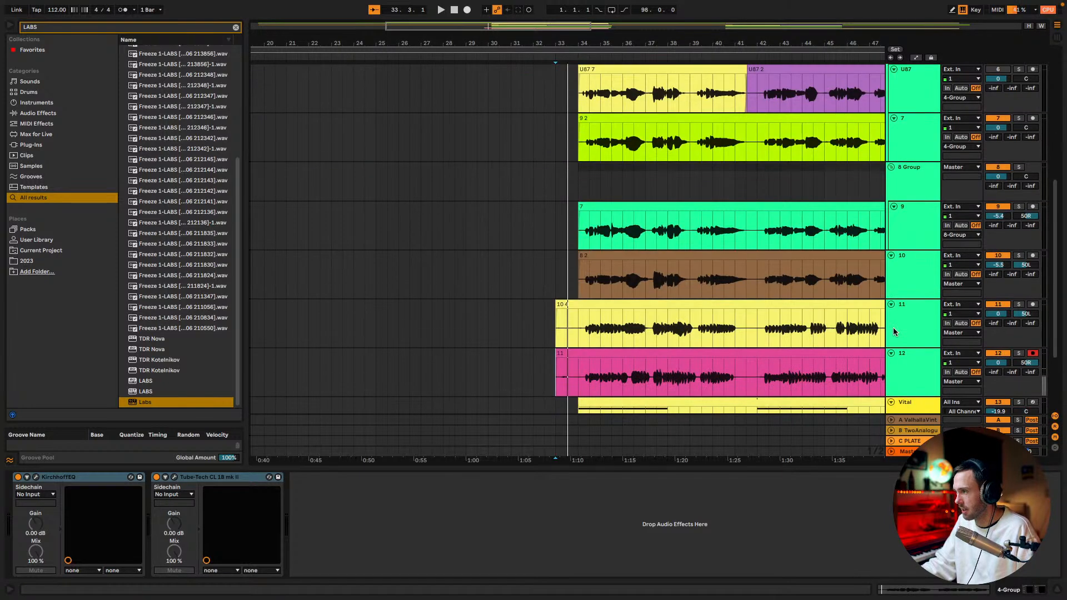
pyautogui.click(918, 353)
pyautogui.keyDown('shift'); pyautogui.click(905, 280); pyautogui.keyUp('shift')
pyautogui.moveTo(905, 280); pyautogui.dragTo(919, 249)
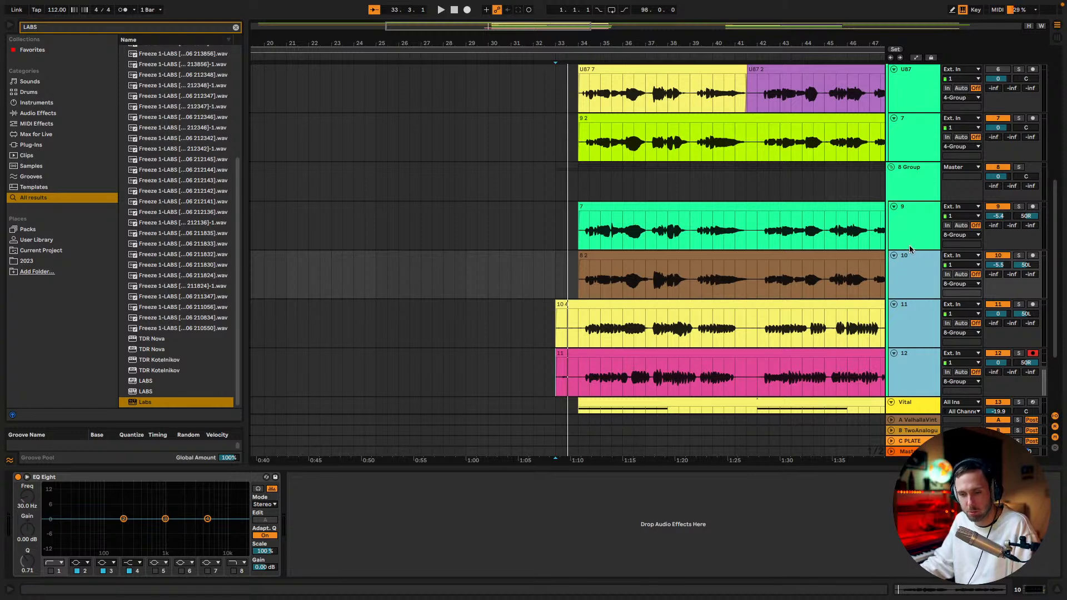
# During playback, paste the copied KirchhoffEQ and Tube-Tech CL 1B mk II onto 8 Group and set its first send to -12.8 dB
pyautogui.click(910, 186)
pyautogui.scroll(-1, 922, 314)
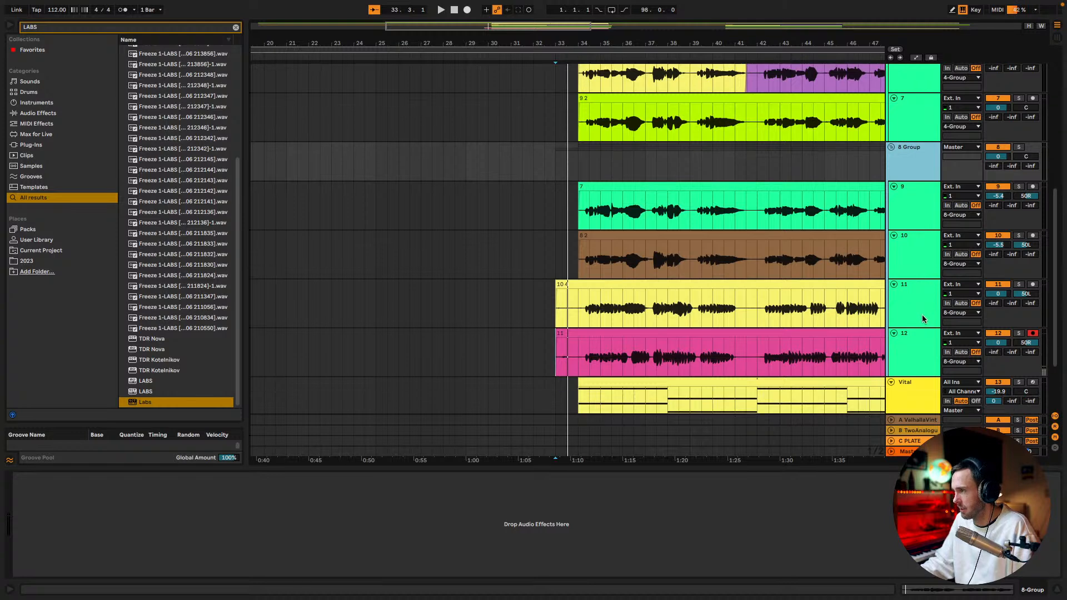
pyautogui.scroll(1, 922, 314)
pyautogui.press('space')
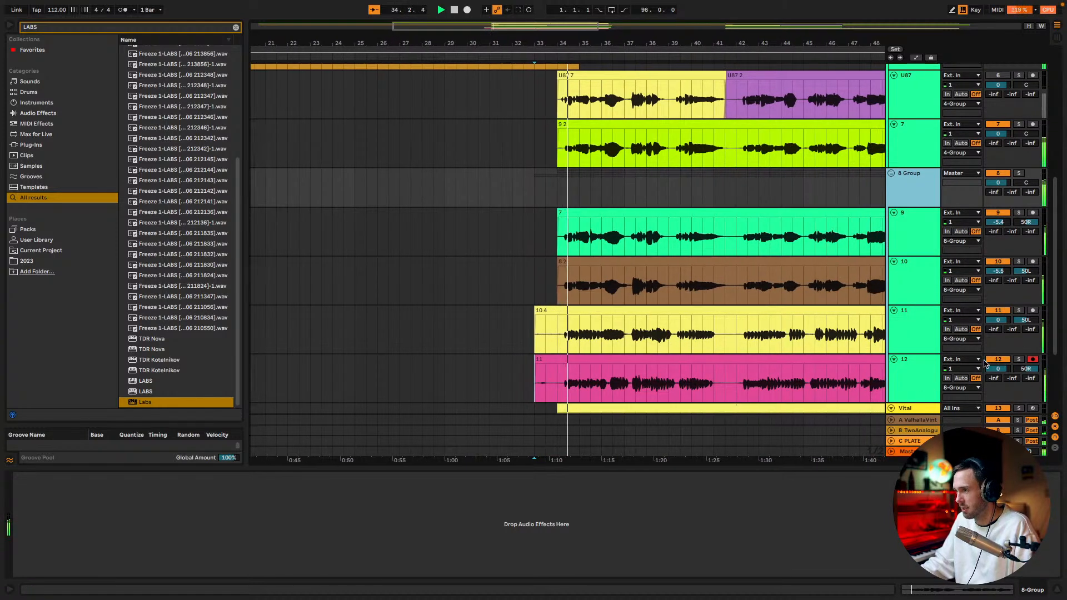
pyautogui.rightClick(910, 194)
pyautogui.click(904, 190)
pyautogui.rightClick(710, 497)
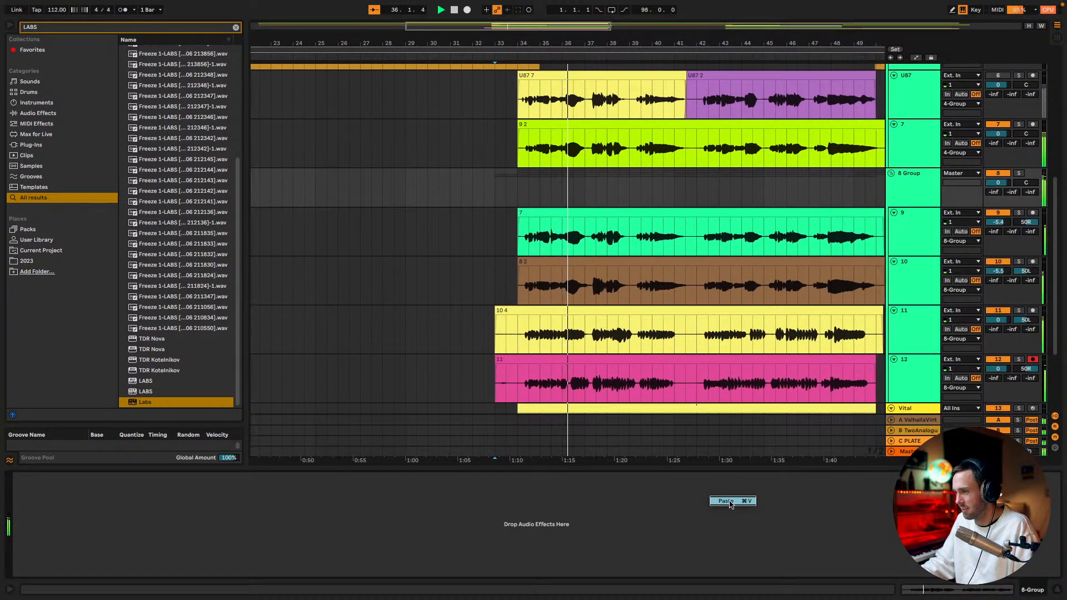
pyautogui.click(726, 501)
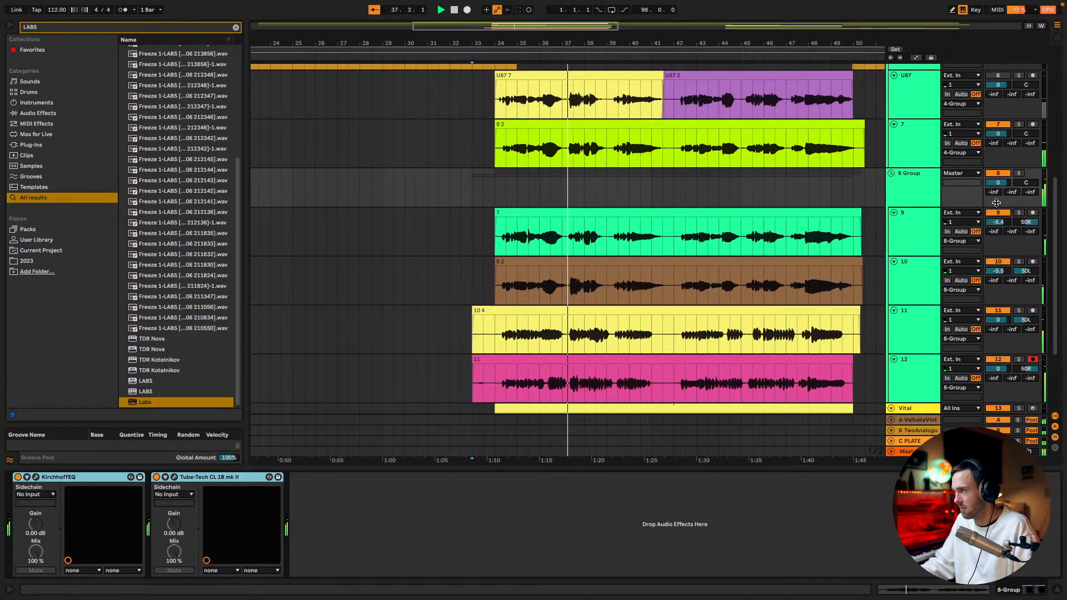
pyautogui.scroll(-1, 983, 250)
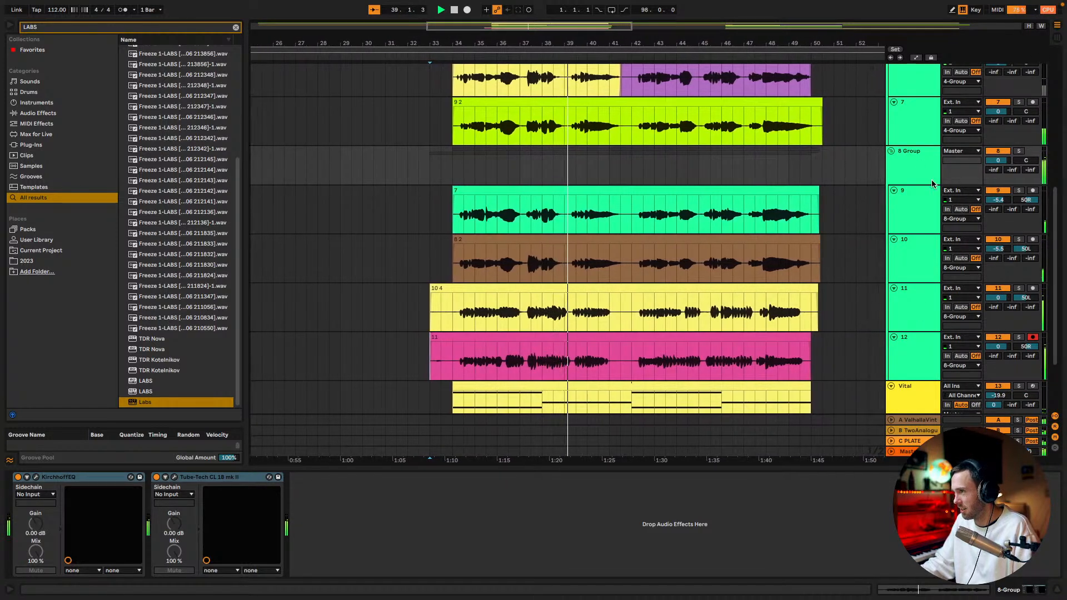
pyautogui.moveTo(998, 172); pyautogui.dragTo(997, 137)
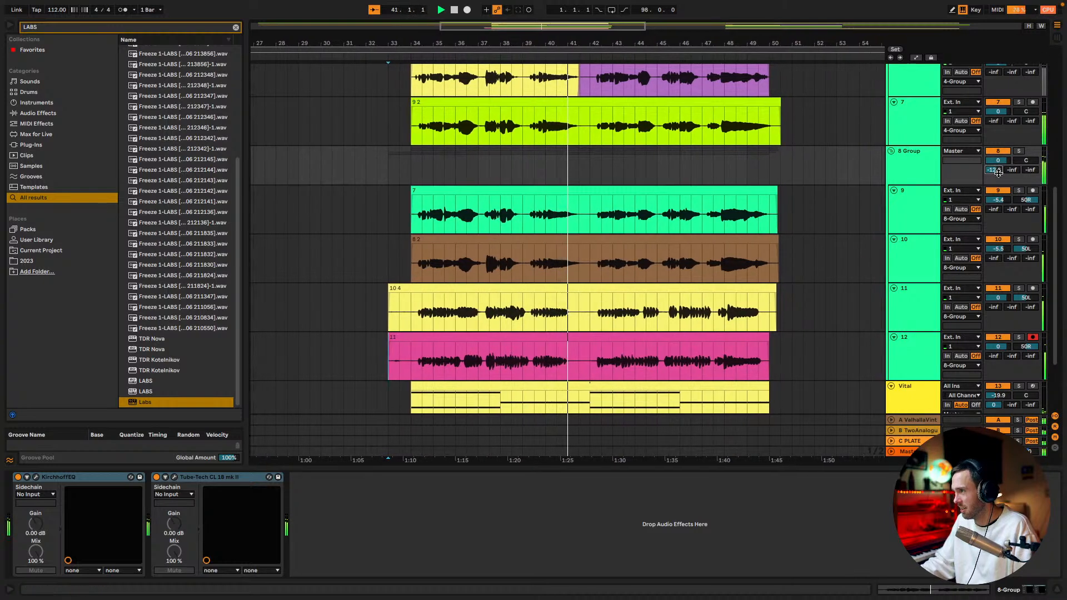
# Group tracks 11 and 12 and place the new group below and outside 8 Group
pyautogui.click(913, 312)
pyautogui.click(914, 347)
pyautogui.press('super+g')
pyautogui.scroll(-2, 913, 338)
pyautogui.moveTo(911, 248); pyautogui.dragTo(922, 386)
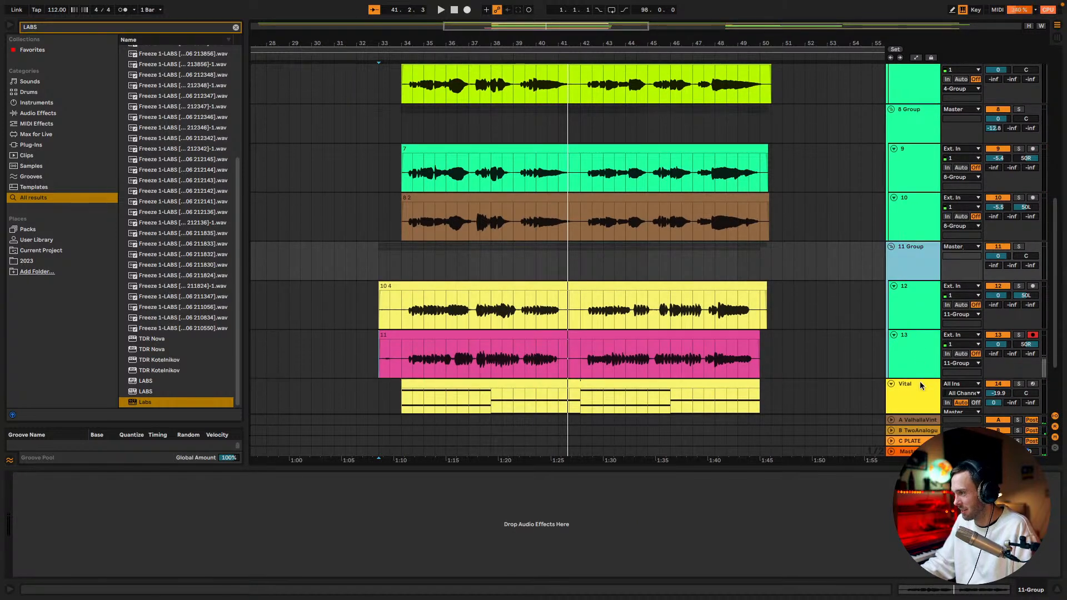
# Rename the new group of tracks 12 and 13 as Stutter
pyautogui.press('super+r')
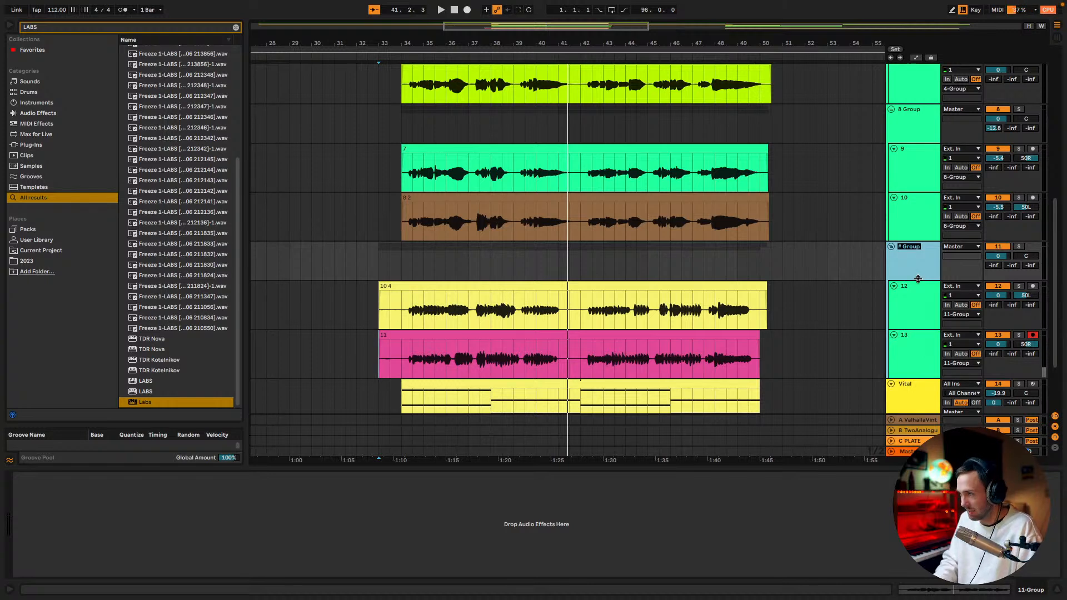
pyautogui.write('Stut')
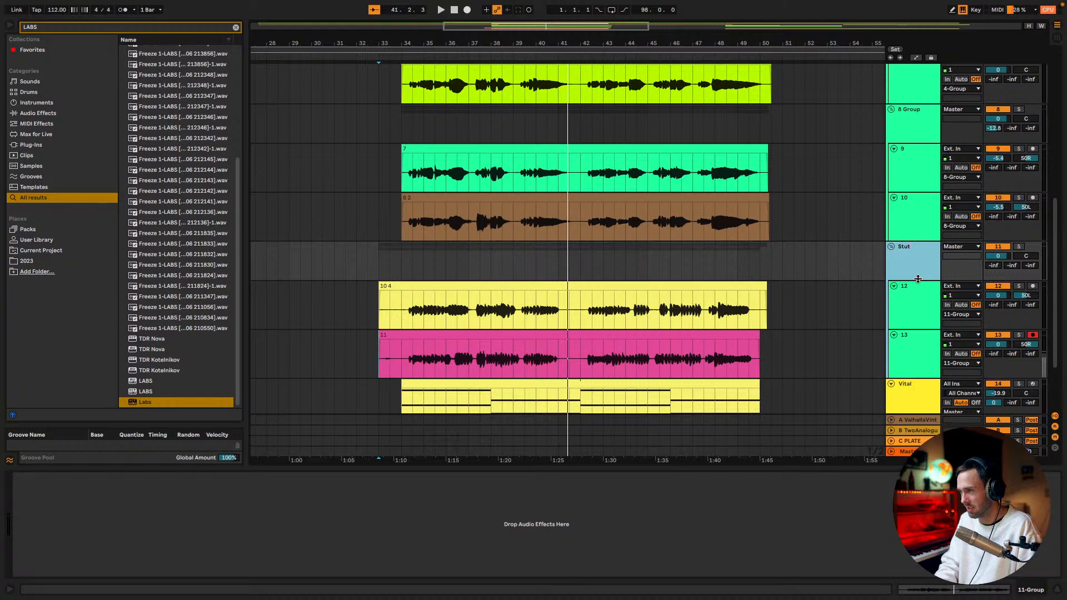
pyautogui.write('ter')
pyautogui.press('Return')
# Delete the parts of the clips on tracks 12 and 13 before 34.1.1 and place the insert marker there
pyautogui.moveTo(369, 299); pyautogui.dragTo(400, 340)
pyautogui.press('Delete')
pyautogui.click(404, 270)
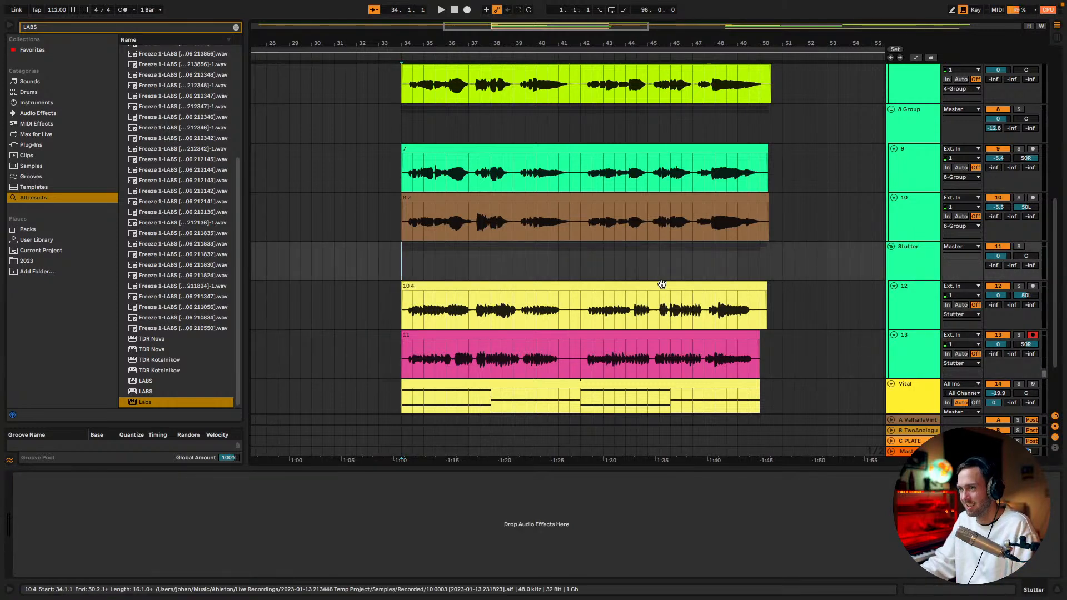
# Paste the copied devices onto the Stutter group, and set its sends to -2.5, -7.0 and -8.4 dB and its volume to -2.5 dB
pyautogui.press('space')
pyautogui.moveTo(1030, 265); pyautogui.dragTo(1030, 230)
pyautogui.click(924, 257)
pyautogui.rightClick(696, 509)
pyautogui.click(714, 518)
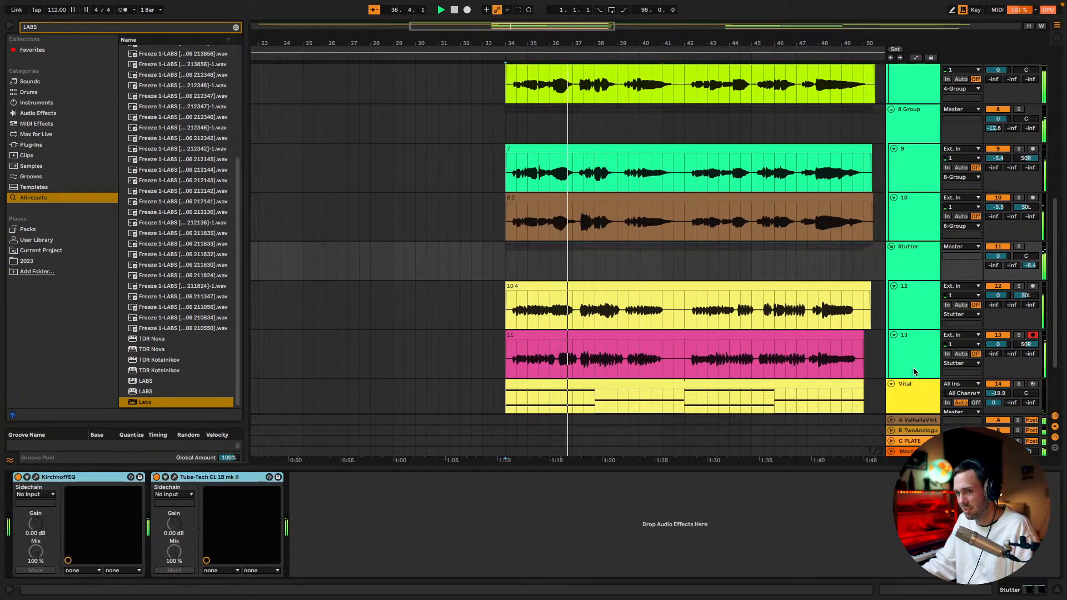
pyautogui.moveTo(1014, 280); pyautogui.dragTo(993, 233)
pyautogui.press('space')
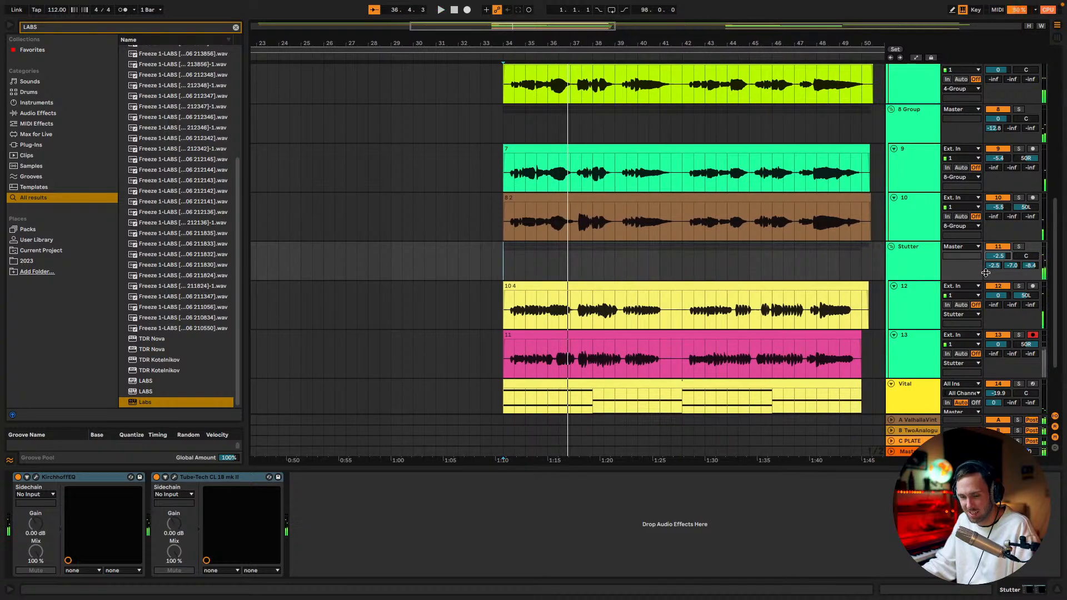
# Play the section through to bar 50 and again from 34.1.1 to check the Stutter group in the mix
pyautogui.press('space')
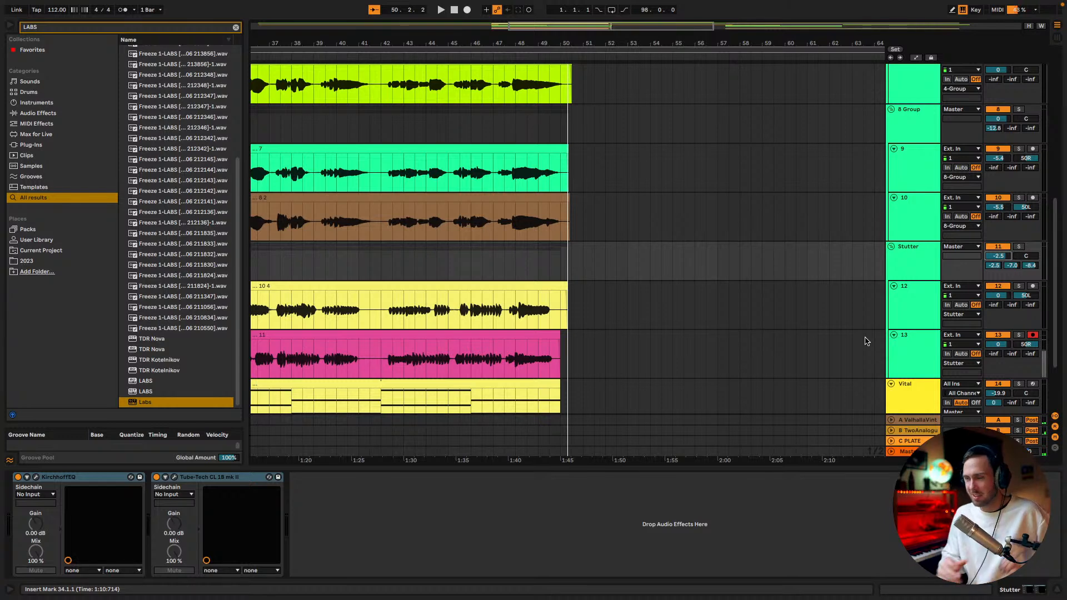
pyautogui.moveTo(585, 24); pyautogui.dragTo(566, 8)
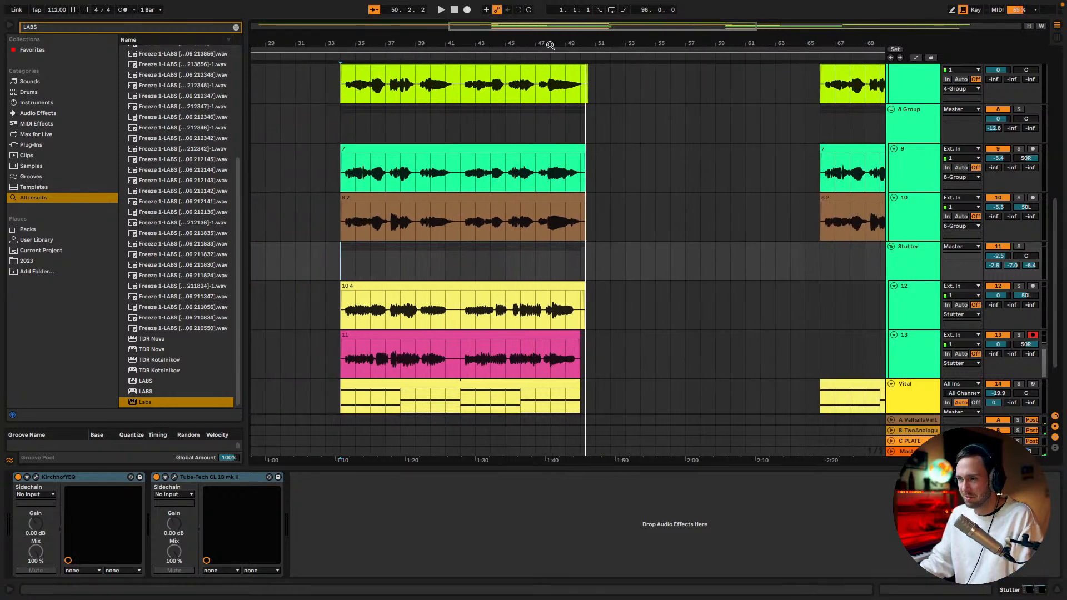
pyautogui.click(342, 265)
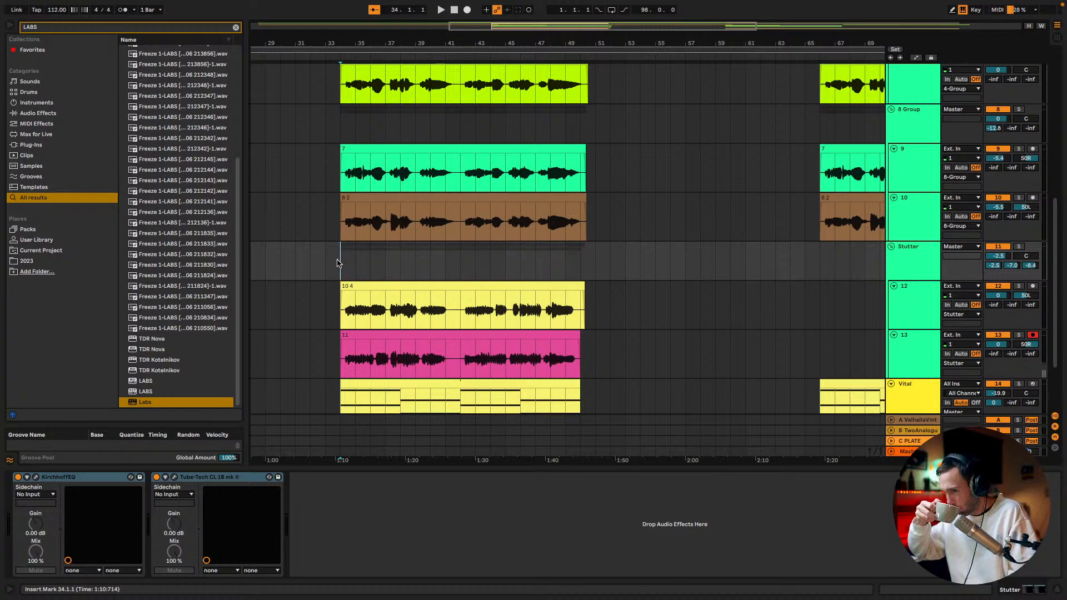
pyautogui.press('space')
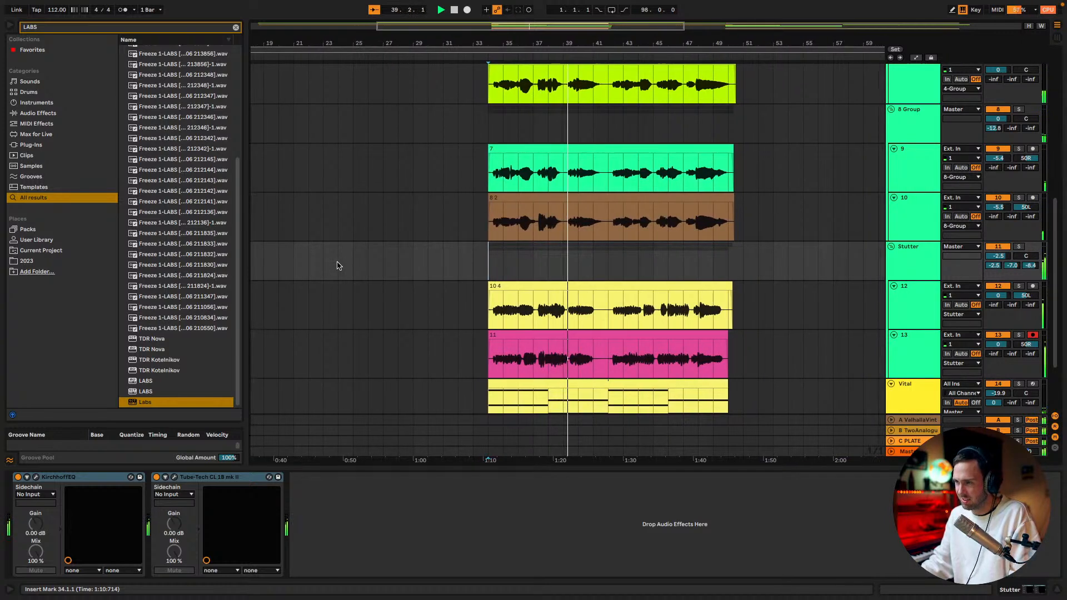
# Fill the gap on tracks 12 and 13 from 41.1.1 to 42.2.1 with duplicates of their audio between 40.2.1 and 41.1.1
pyautogui.moveTo(540, 27); pyautogui.dragTo(539, 66)
pyautogui.press('space')
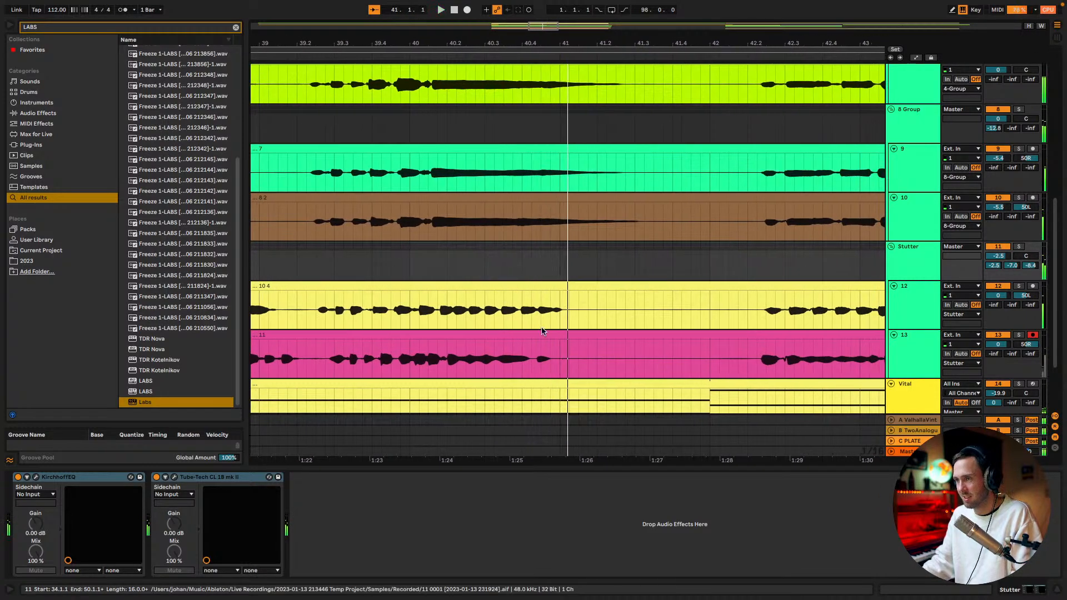
pyautogui.click(560, 316)
pyautogui.moveTo(450, 360); pyautogui.dragTo(559, 311)
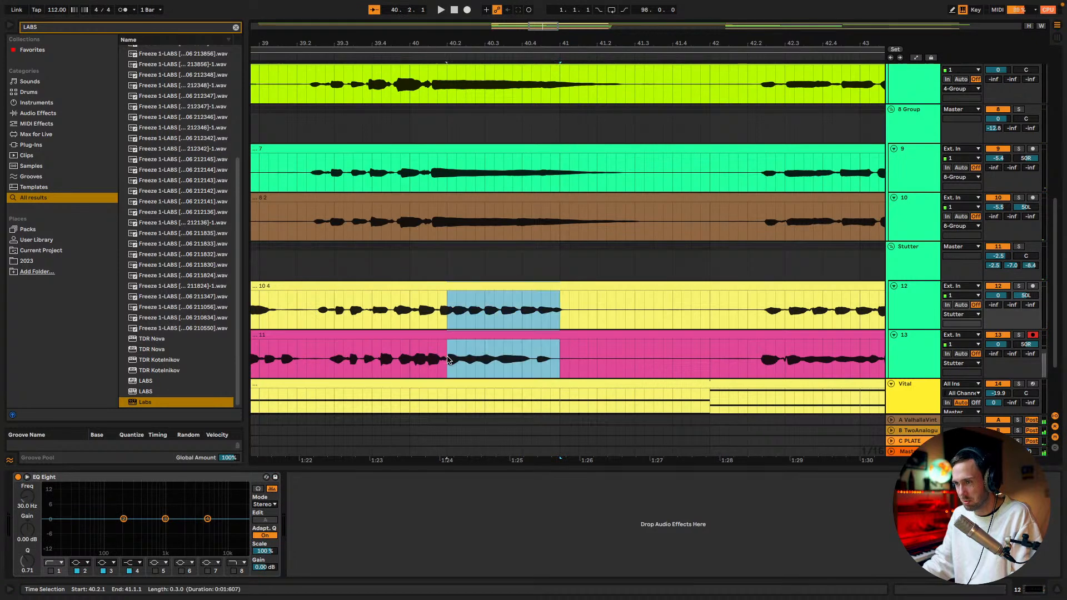
pyautogui.click(560, 315)
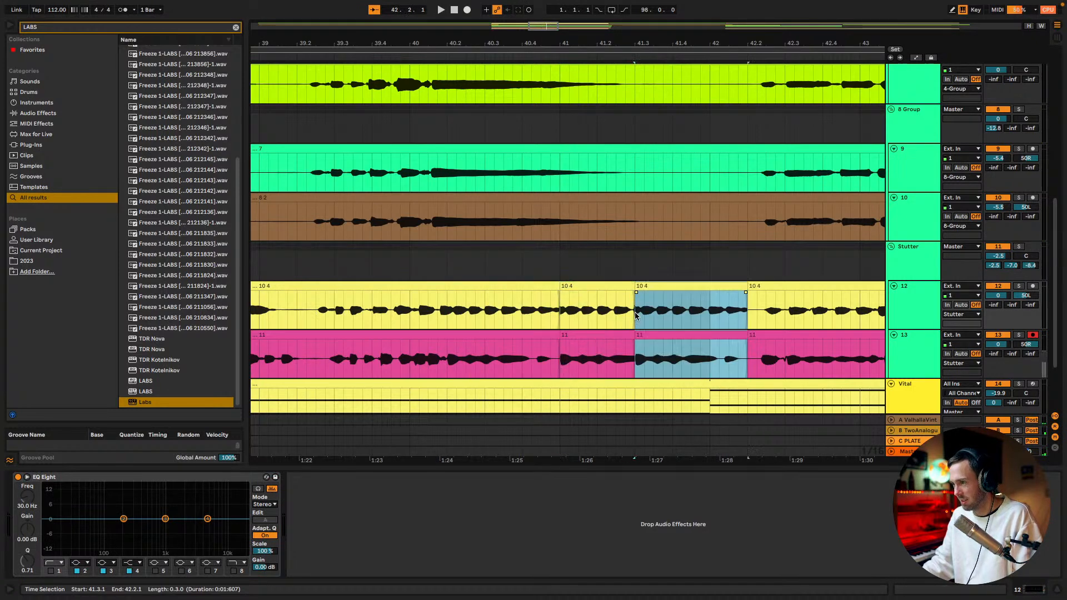
# While playing the section, set the Stutter group's sends to -7.8, -16.0 and -14.4 dB and remove its Tube-Tech CL 1B mk II
pyautogui.moveTo(541, 29); pyautogui.dragTo(526, 36)
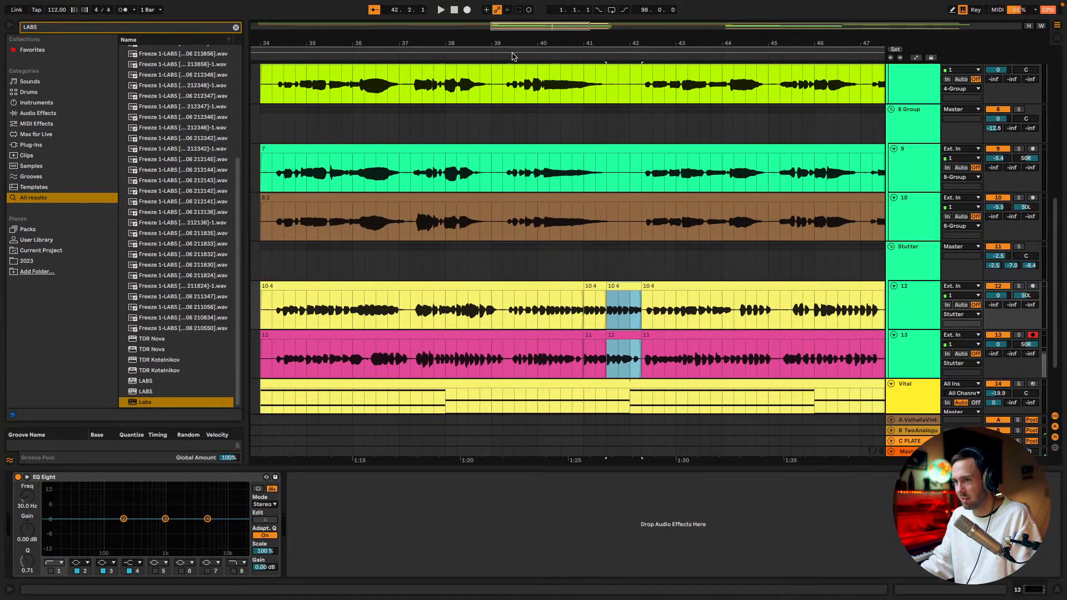
pyautogui.click(273, 270)
pyautogui.press('space')
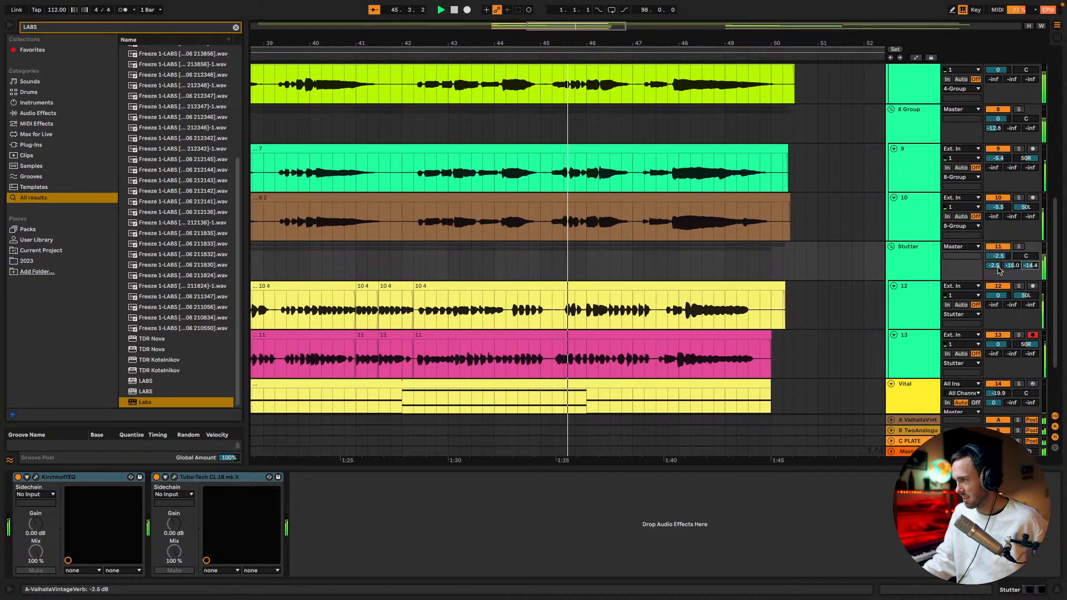
pyautogui.doubleClick(915, 248)
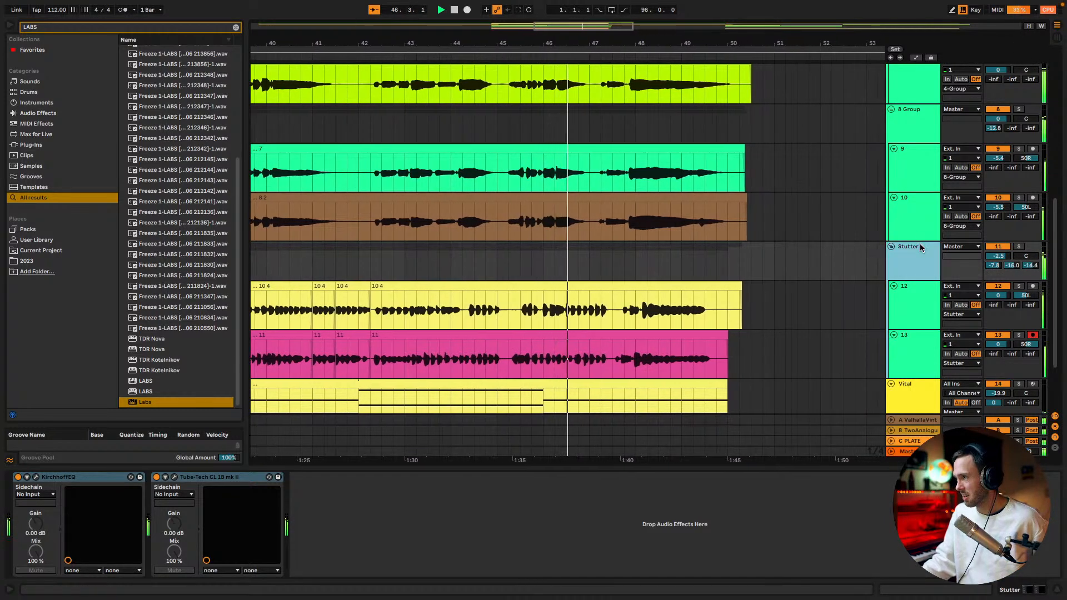
pyautogui.click(242, 477)
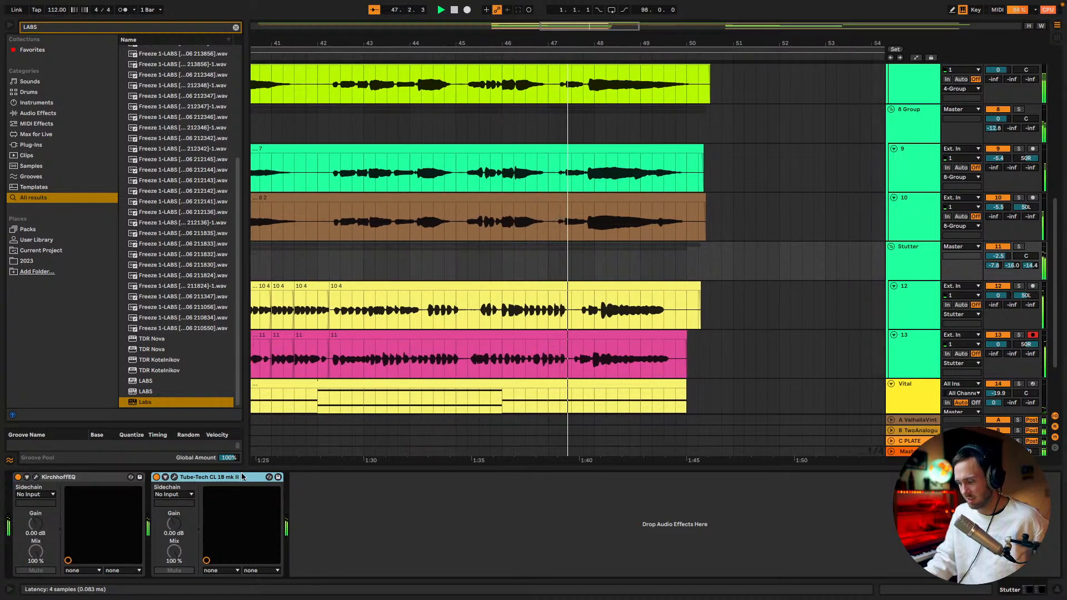
pyautogui.press('Delete')
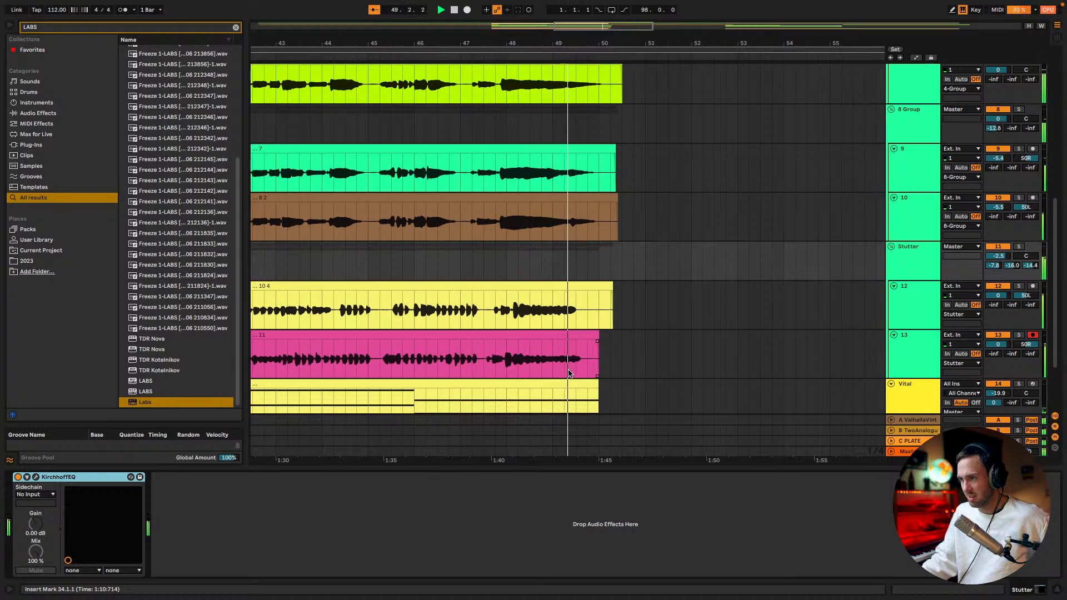
# Split the track 13 clip at 49.2.1 and place a copy of its tail one beat further on
pyautogui.click(549, 362)
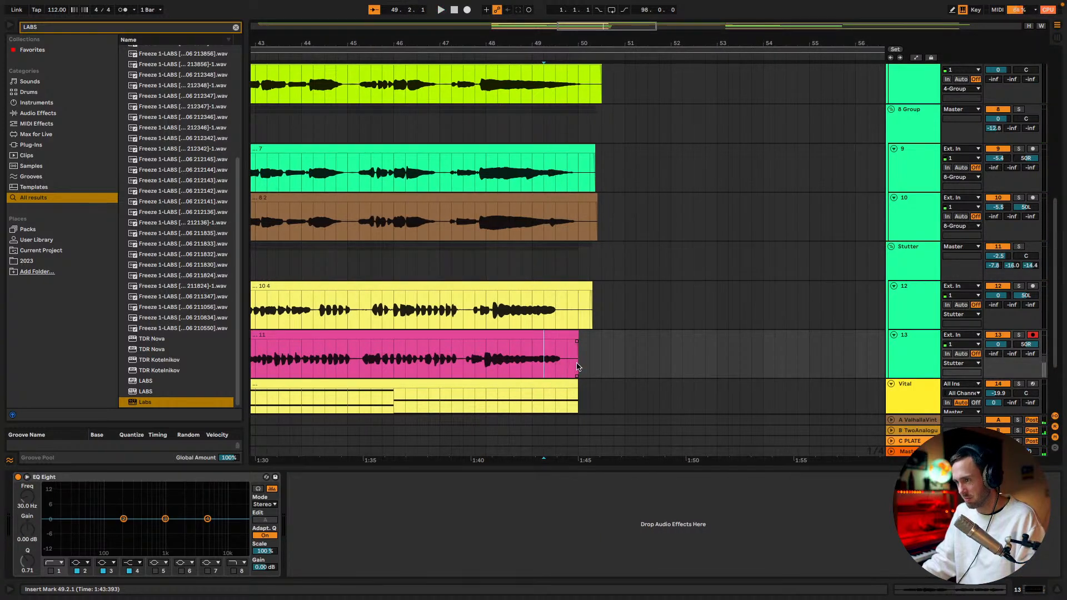
pyautogui.click(551, 337)
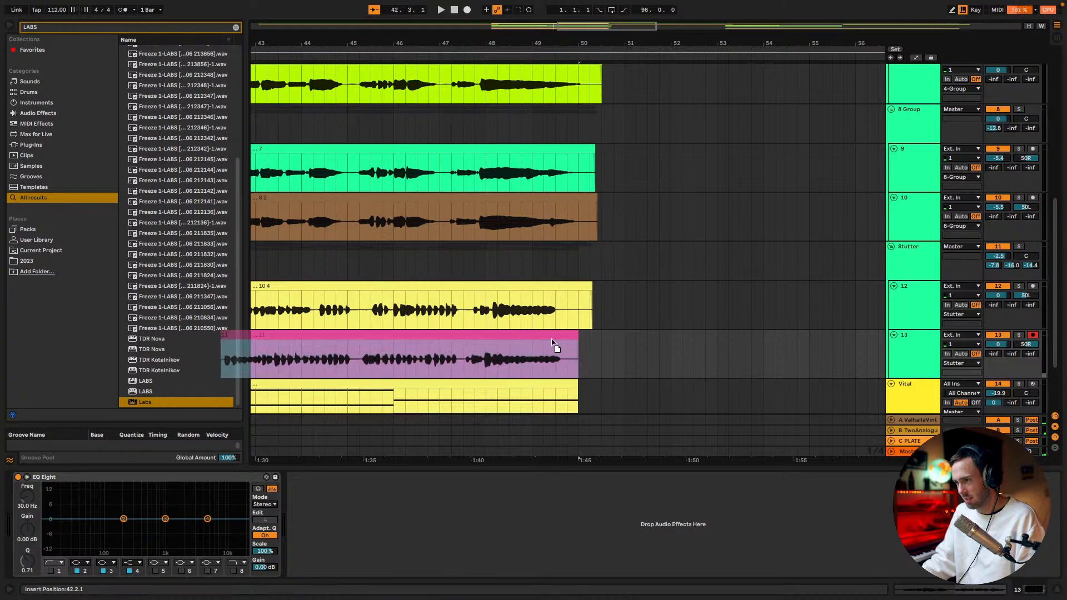
pyautogui.click(544, 364)
pyautogui.press('super+e')
pyautogui.moveTo(550, 336); pyautogui.dragTo(562, 342)
# Split the track 12 clip at 49.2.1, try copying its tail one beat further on while playing from 49.1.1, and undo the copy
pyautogui.click(543, 312)
pyautogui.press('super+e')
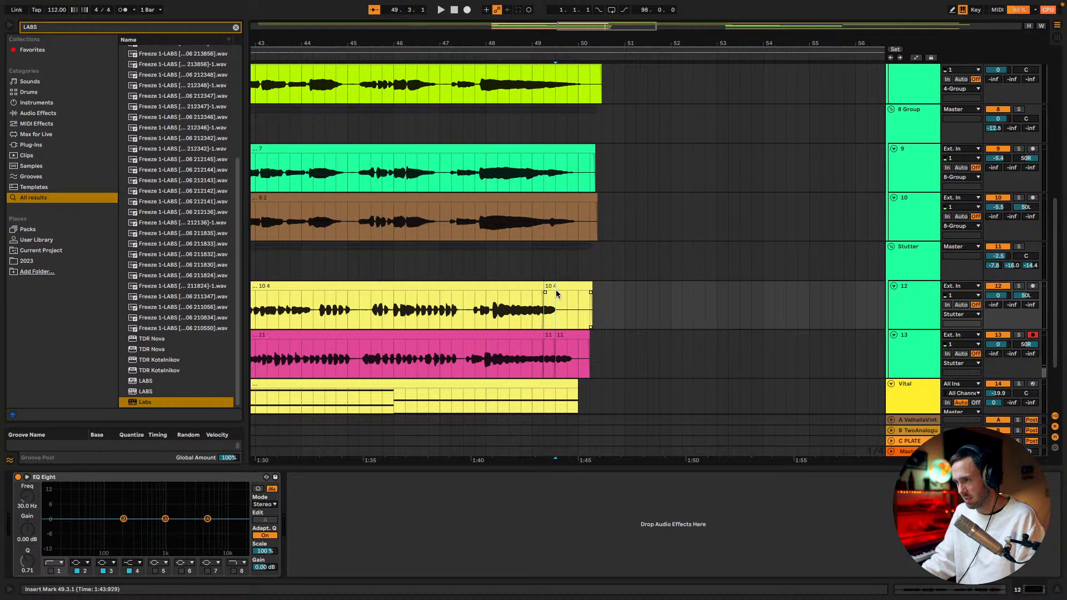
pyautogui.moveTo(551, 287); pyautogui.dragTo(562, 286)
pyautogui.click(532, 312)
pyautogui.press('space')
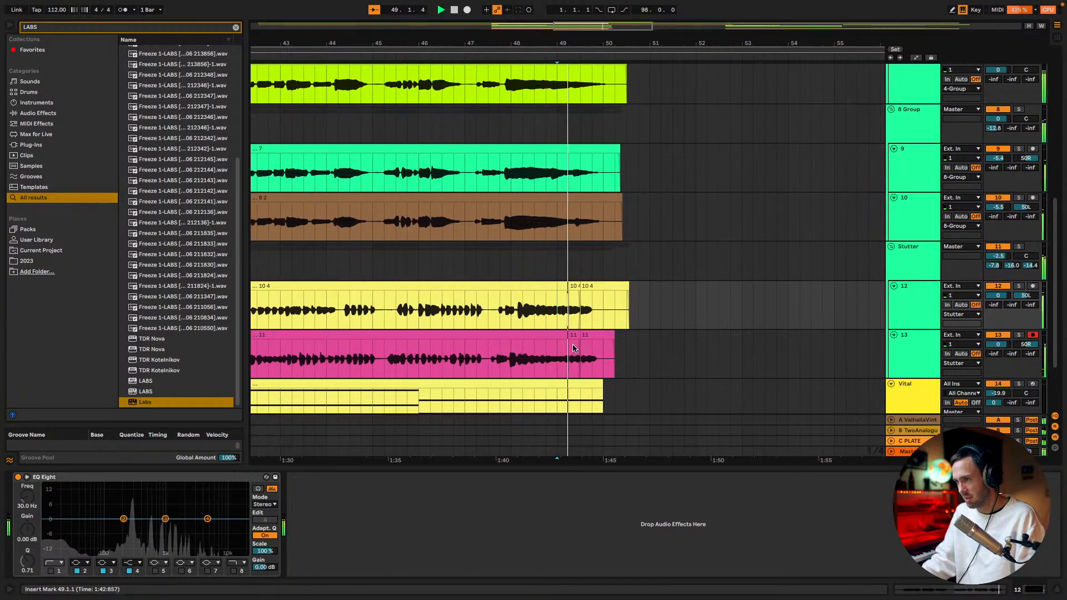
pyautogui.press('super+z')
# Split the track 12 clip at 49.1.1, place a copy of everything after the cut one beat further on, and play the ending
pyautogui.click(518, 302)
pyautogui.press('super+e')
pyautogui.click(535, 287)
pyautogui.moveTo(521, 287); pyautogui.dragTo(531, 290)
pyautogui.click(502, 305)
pyautogui.press('space')
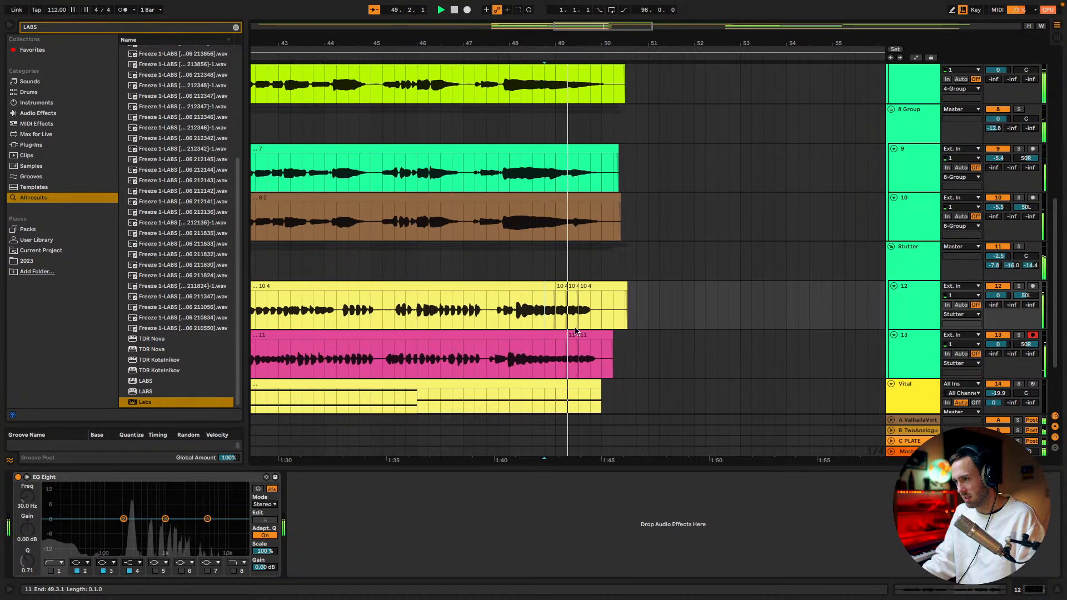
pyautogui.click(557, 287)
pyautogui.press('space')
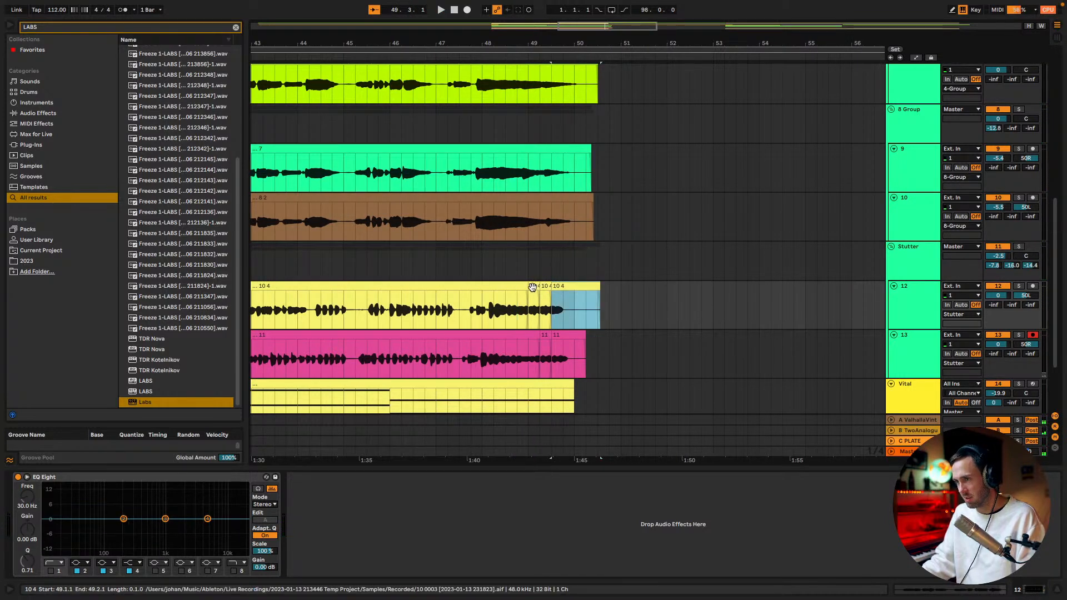
# Split the track 12 clip at 48.4.1, copy the pieces after it one beat further on, and play from 48.3.1
pyautogui.click(524, 288)
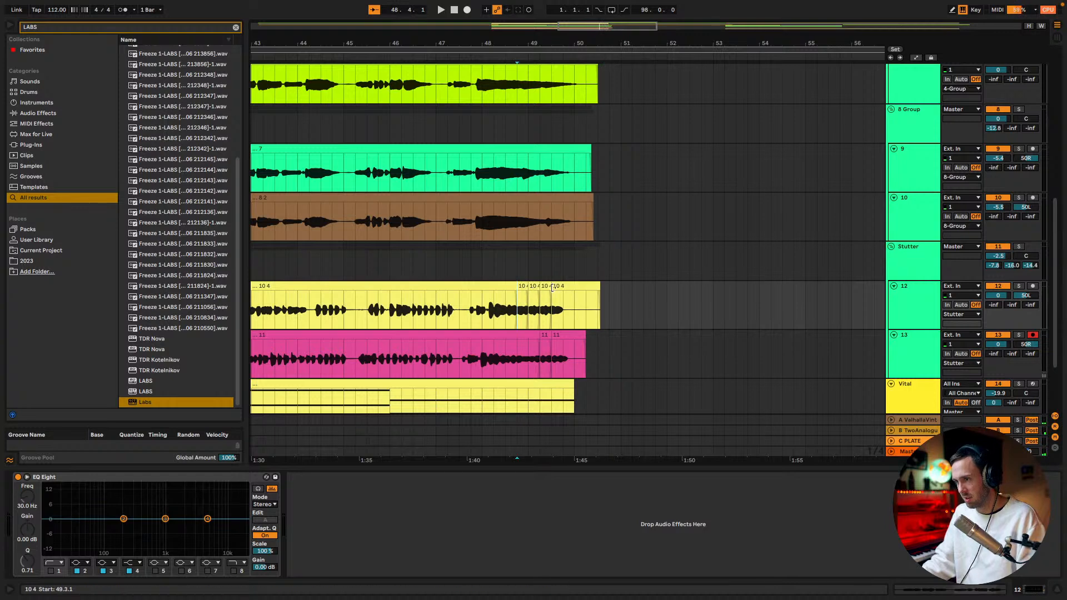
pyautogui.keyDown('shift'); pyautogui.click(559, 288); pyautogui.keyUp('shift')
pyautogui.moveTo(521, 287); pyautogui.dragTo(531, 290)
pyautogui.click(505, 306)
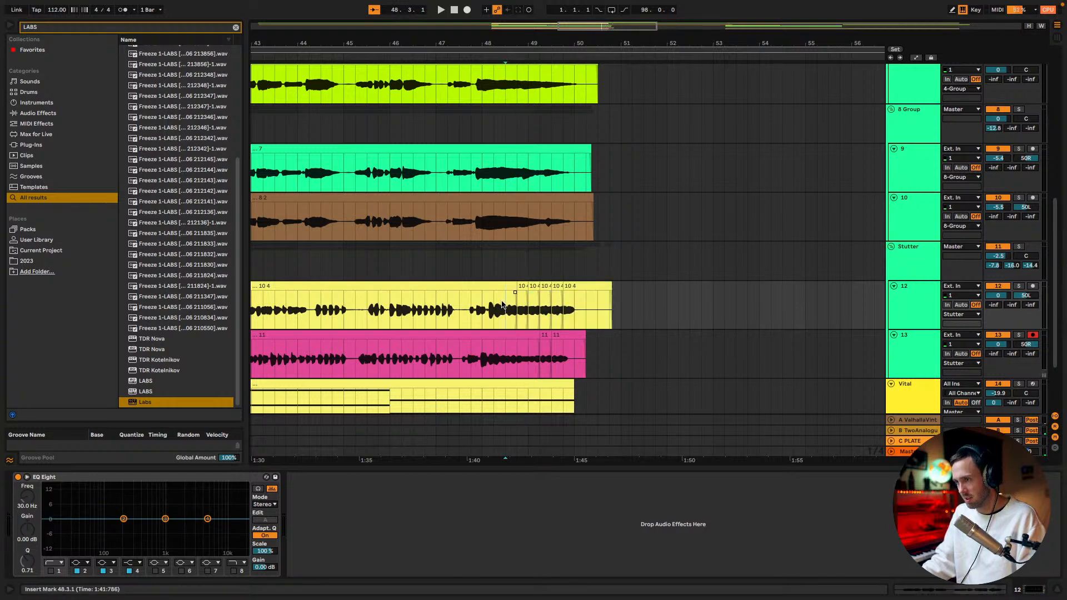
pyautogui.press('space')
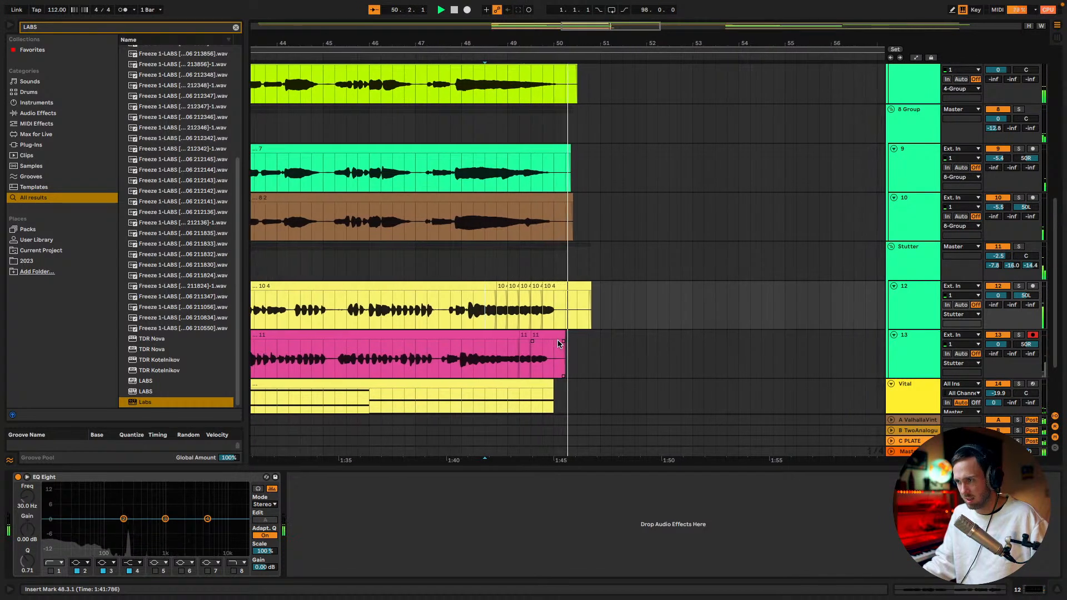
# Turn the 2 Labs track back on and set its volume to -24.8 dB while playing the section from 34.1.1
pyautogui.moveTo(592, 24); pyautogui.dragTo(548, 9)
pyautogui.scroll(-3, 587, 155)
pyautogui.scroll(8, 586, 166)
pyautogui.press('space')
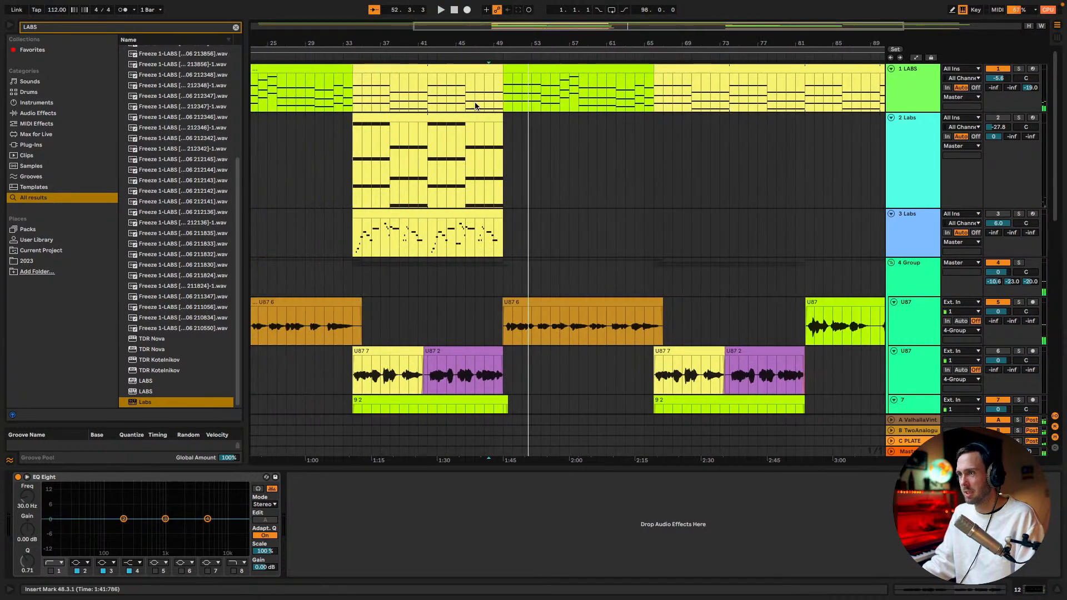
pyautogui.click(357, 152)
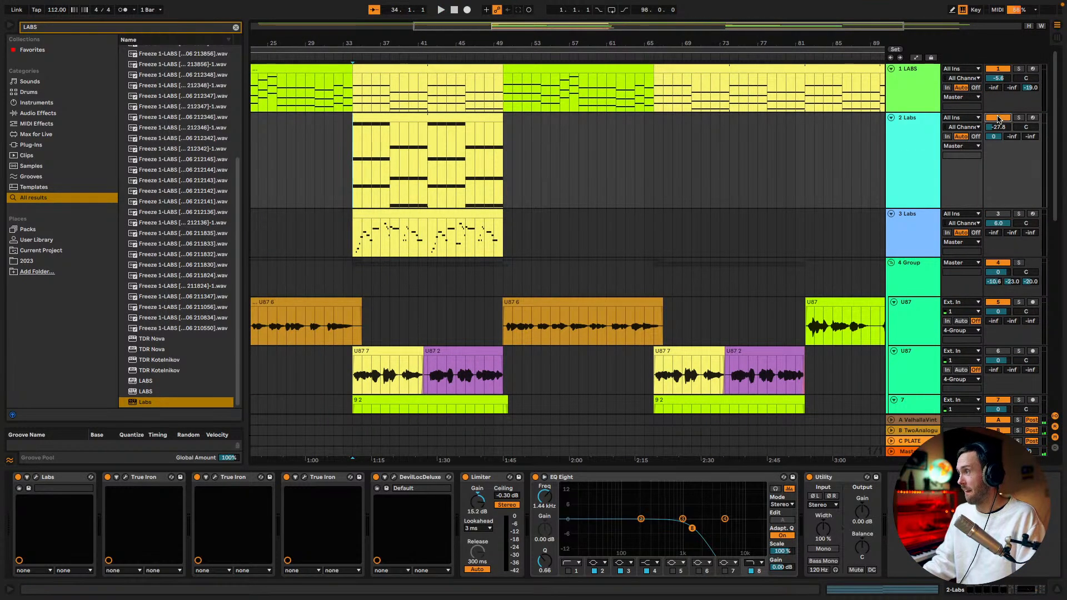
pyautogui.press('space')
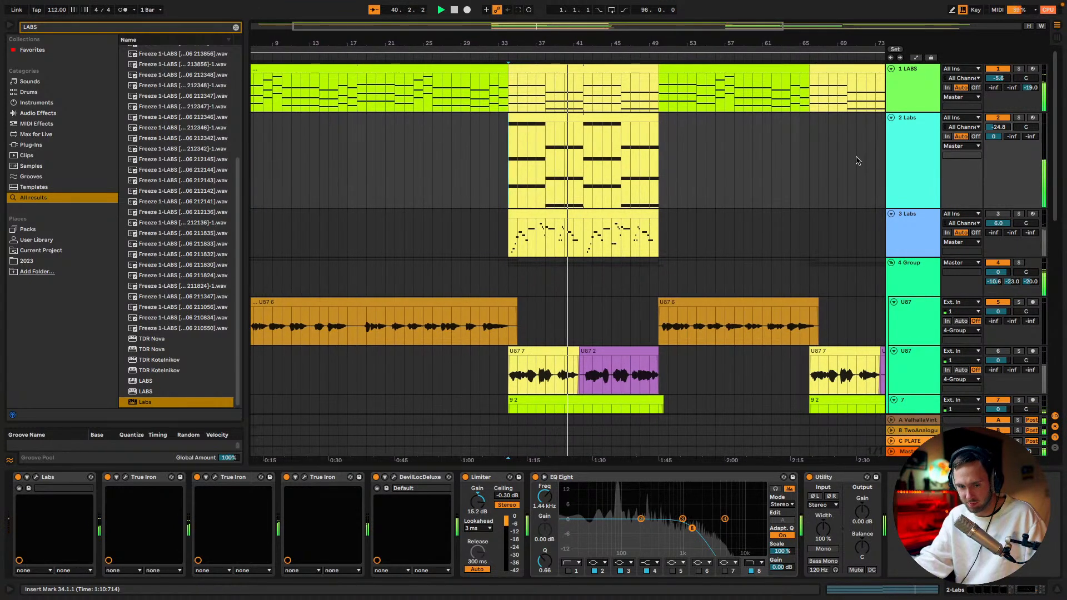
# Set track 7's volume to 0.3 dB and remove the Tube-Tech CL 1B mk II from 8 Group
pyautogui.scroll(-5, 909, 234)
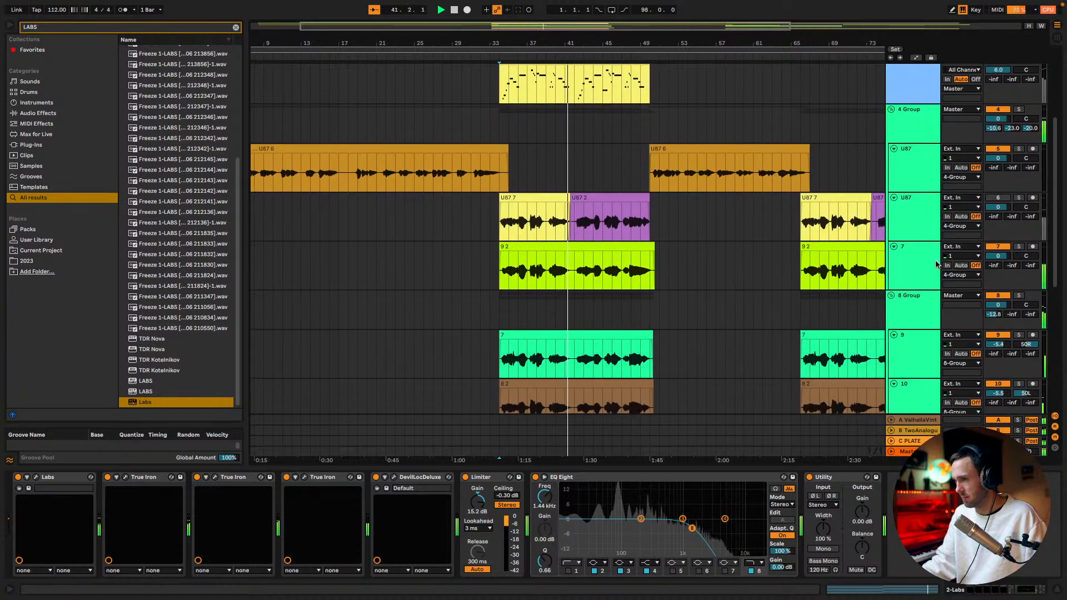
pyautogui.scroll(-9, 769, 292)
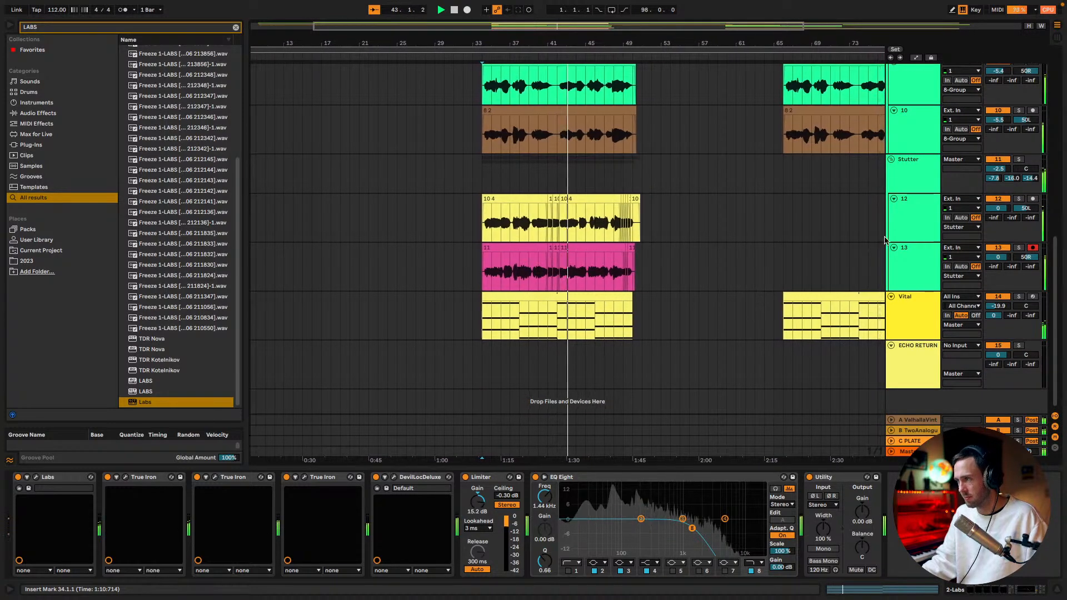
pyautogui.click(911, 183)
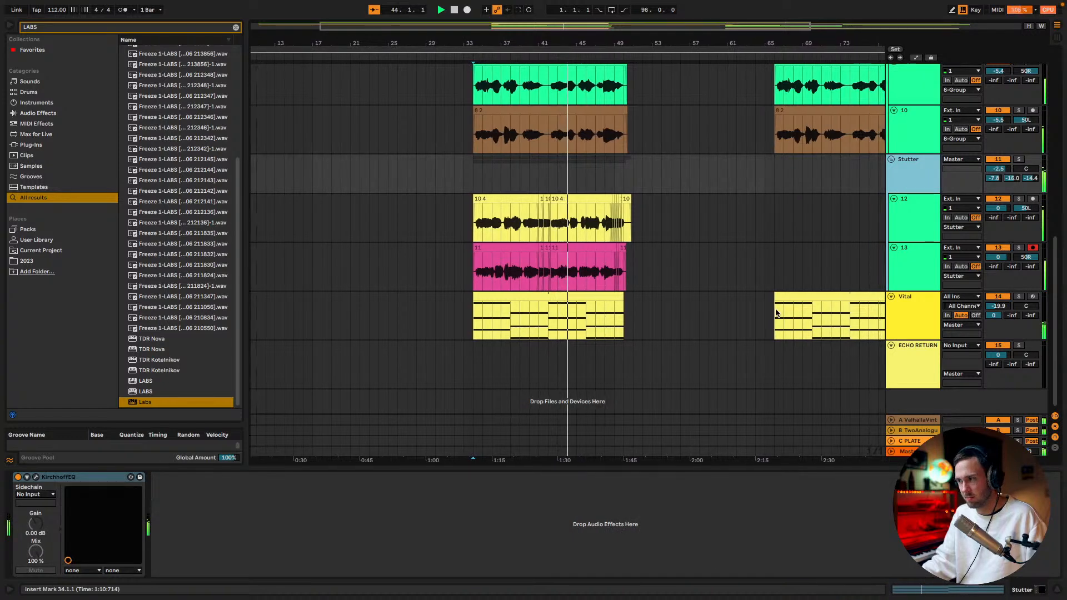
pyautogui.scroll(3, 833, 240)
pyautogui.click(906, 140)
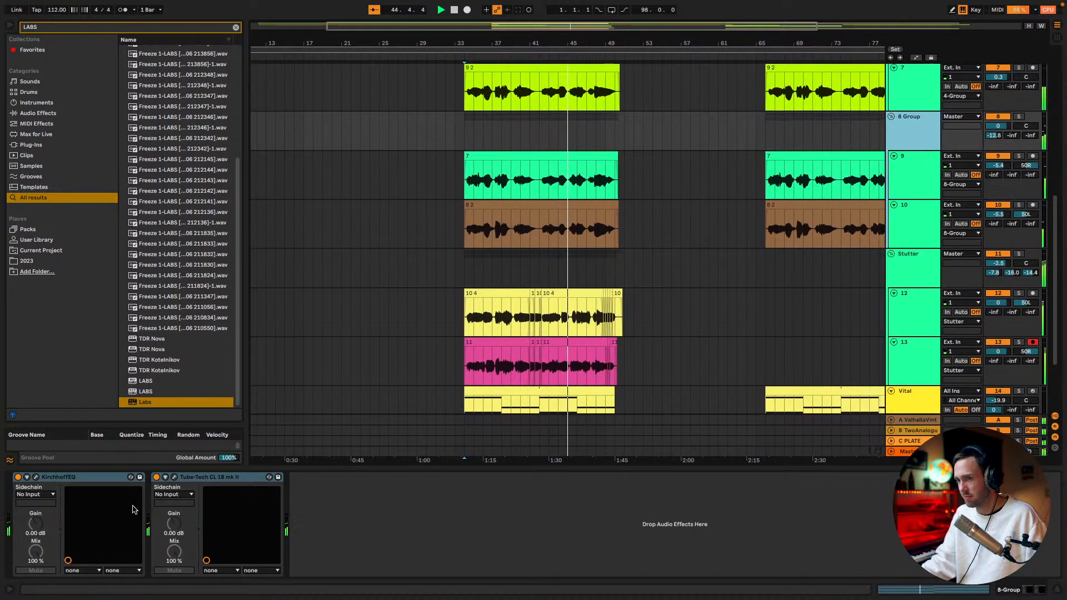
pyautogui.click(212, 478)
pyautogui.press('Delete')
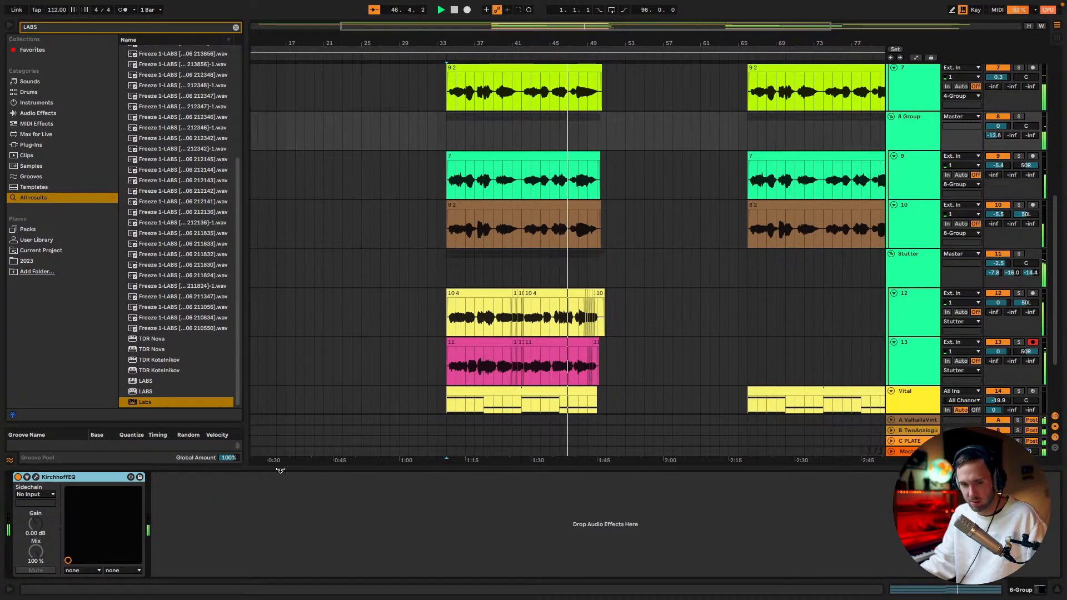
# Remove the first beat of the U87 6 clip at bar 50 so that it starts at 50.2.1
pyautogui.scroll(2, 478, 411)
pyautogui.scroll(5, 477, 411)
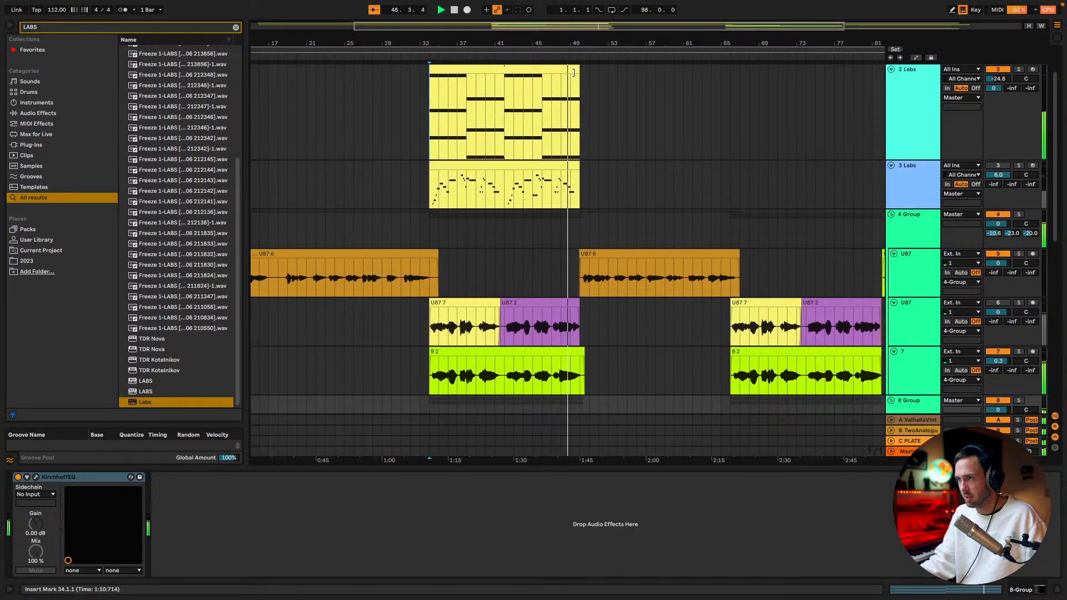
pyautogui.moveTo(576, 44); pyautogui.dragTo(578, 106)
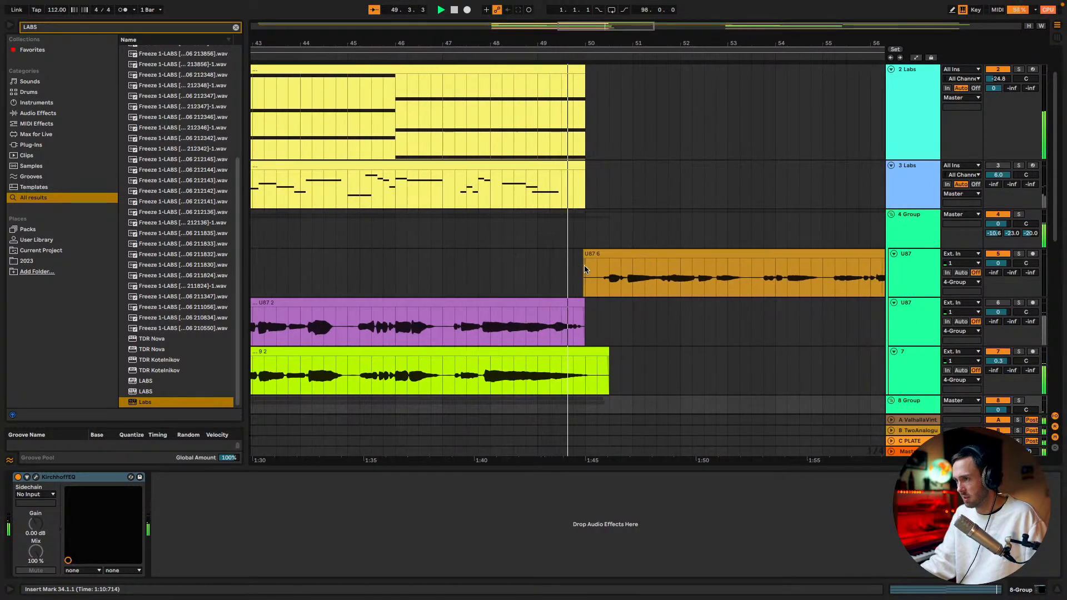
pyautogui.moveTo(584, 272); pyautogui.dragTo(562, 279)
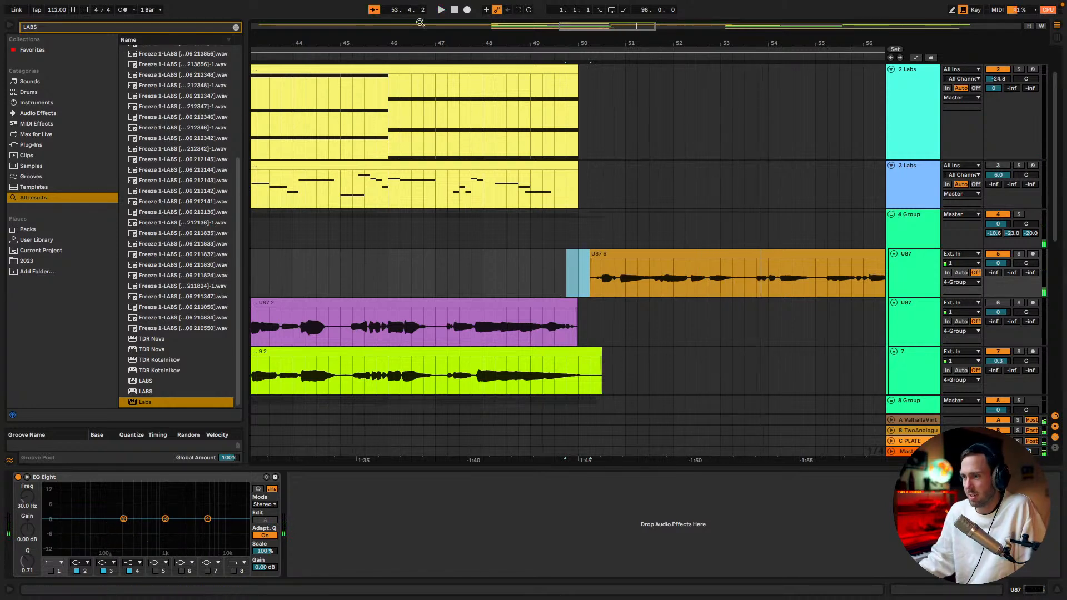
# Select and copy the range 34.1.1 to 50.1.1 on all tracks from the track 6 U87 vocal down to Vital
pyautogui.moveTo(585, 26); pyautogui.dragTo(530, 12)
pyautogui.scroll(-5, 497, 309)
pyautogui.scroll(-3, 500, 310)
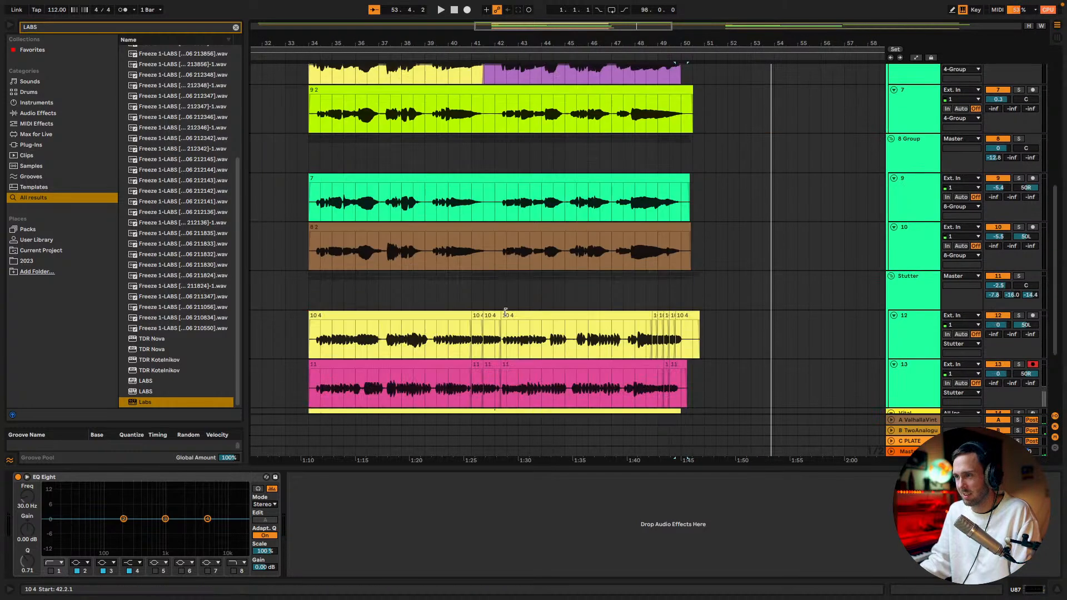
pyautogui.scroll(-3, 497, 306)
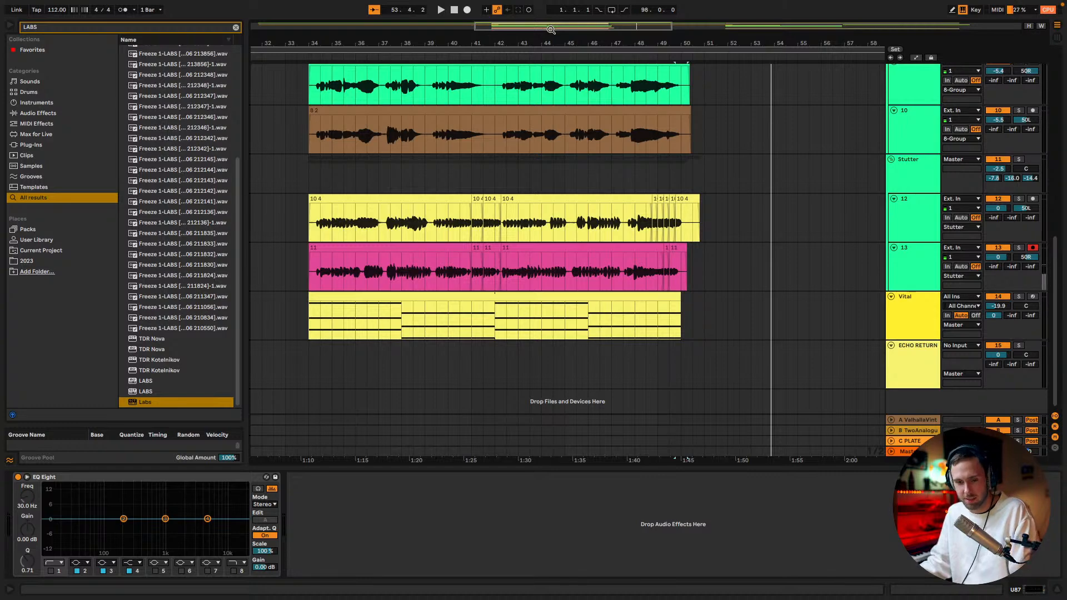
pyautogui.moveTo(553, 30); pyautogui.dragTo(545, 28)
pyautogui.click(620, 295)
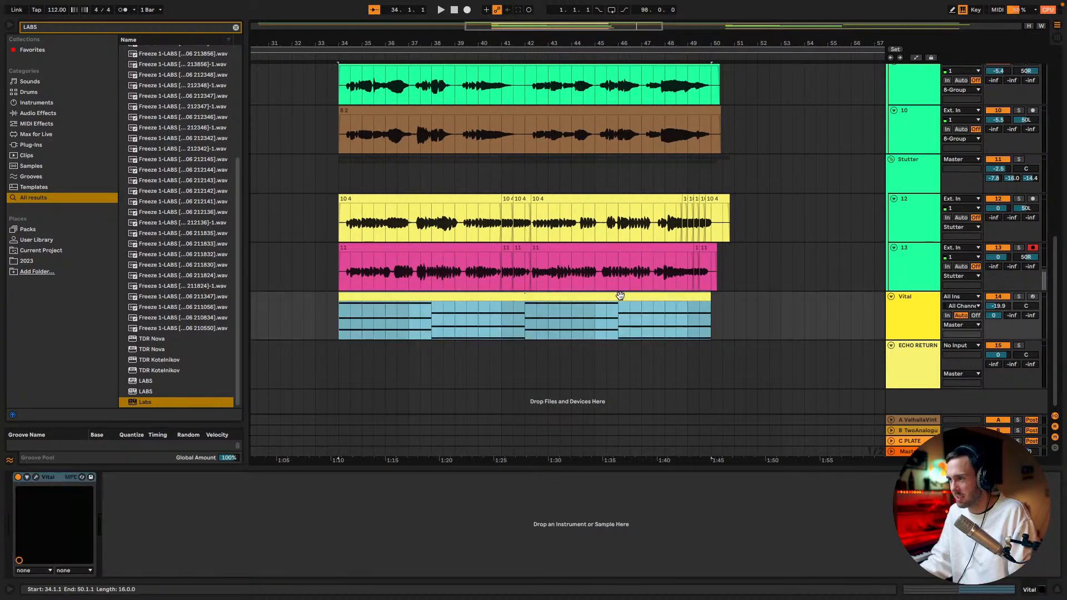
pyautogui.scroll(7, 619, 299)
pyautogui.keyDown('shift'); pyautogui.click(401, 190); pyautogui.keyUp('shift')
pyautogui.scroll(3, 433, 226)
pyautogui.scroll(-7, 435, 227)
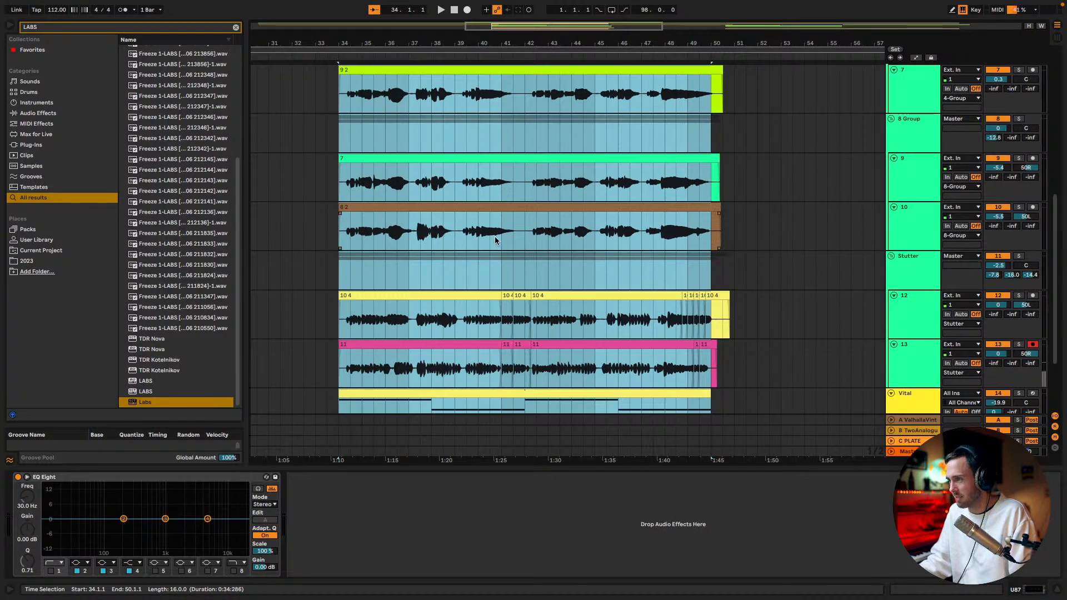
# Paste the copied section at 66.1.1, starting on the track 6 U87 vocal
pyautogui.moveTo(520, 29); pyautogui.dragTo(582, 29)
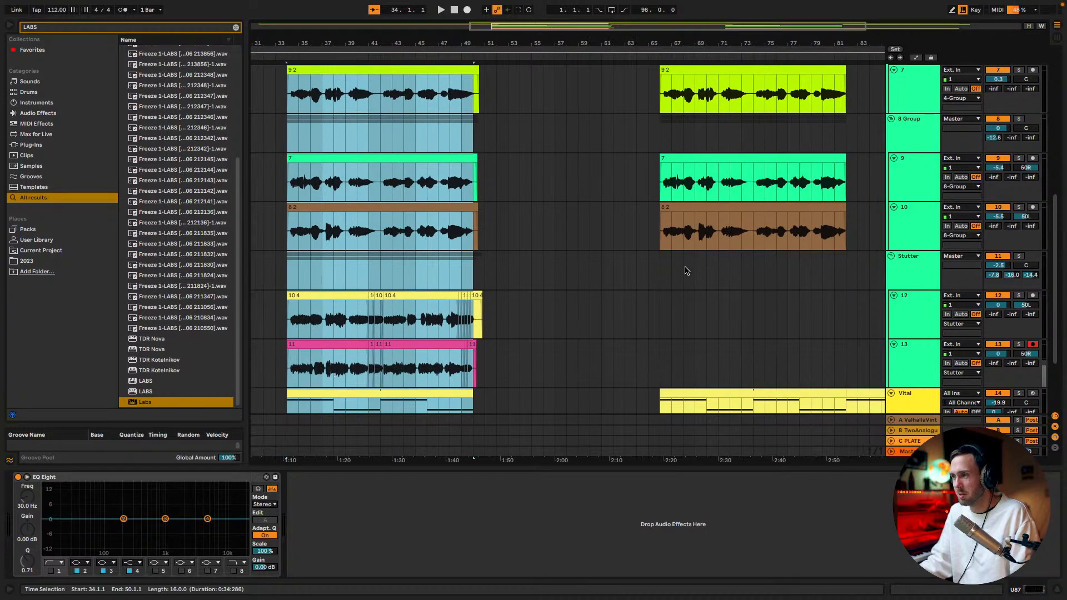
pyautogui.scroll(3, 686, 271)
pyautogui.click(656, 118)
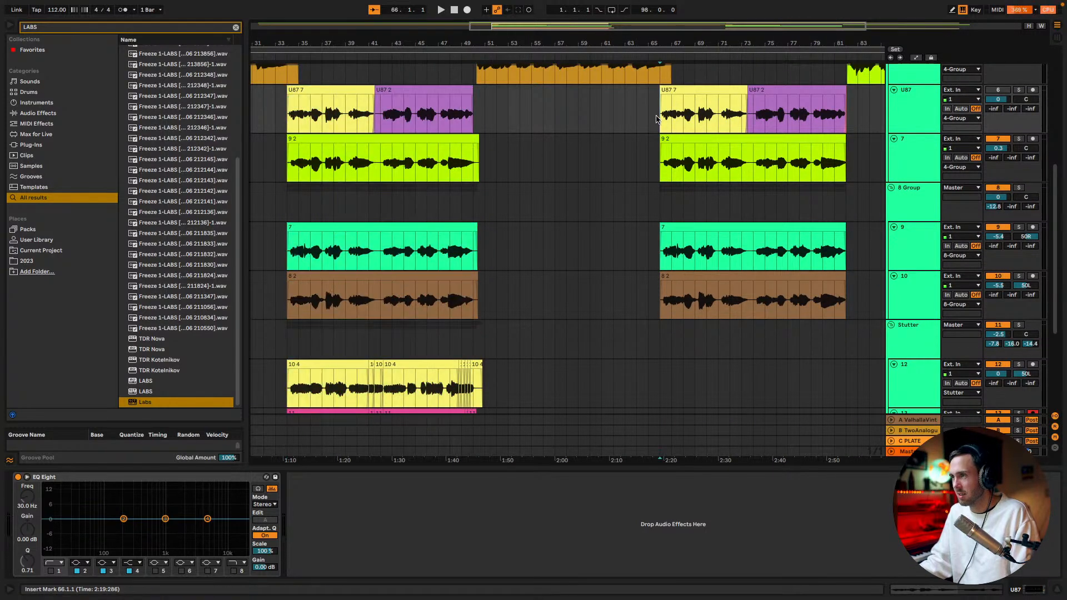
pyautogui.press('super+v')
pyautogui.scroll(-6, 684, 259)
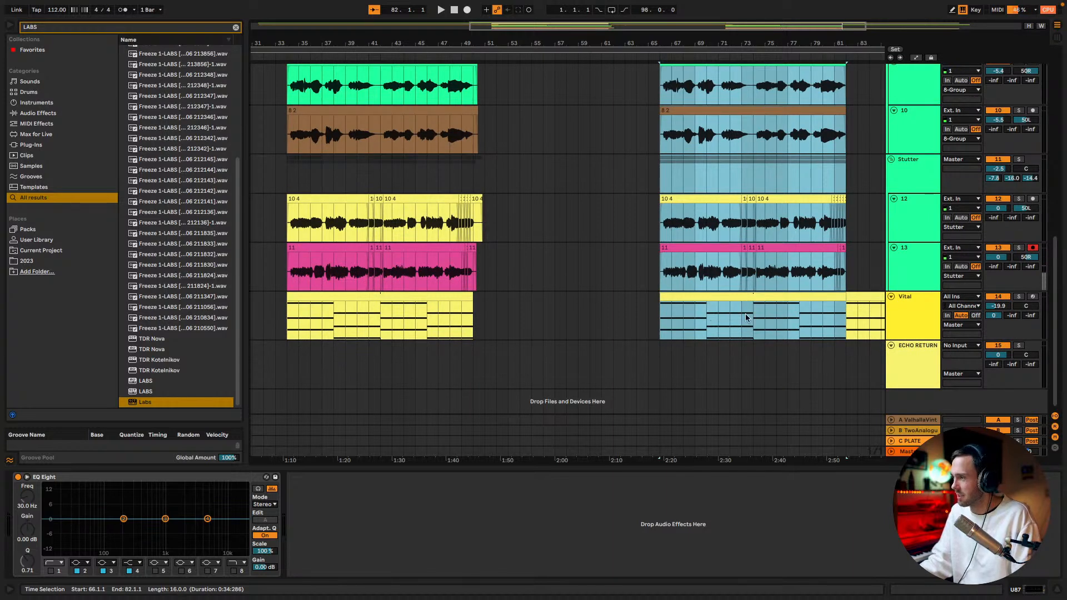
# Play the whole arrangement from 1.1.1, starting on the 1 LABS track, to check the song
pyautogui.moveTo(580, 40); pyautogui.dragTo(600, 20)
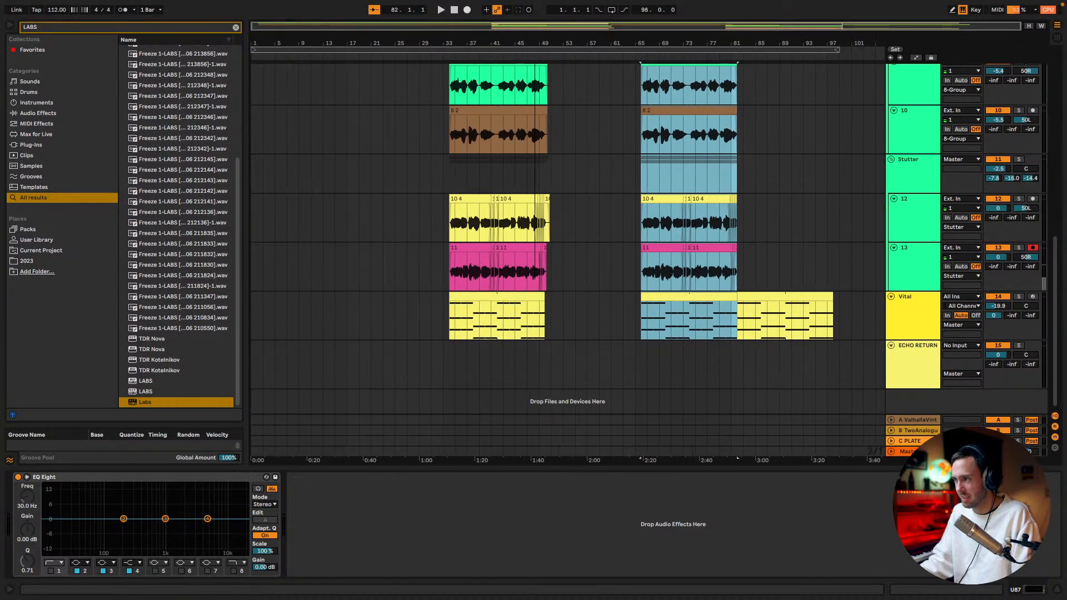
pyautogui.click(643, 248)
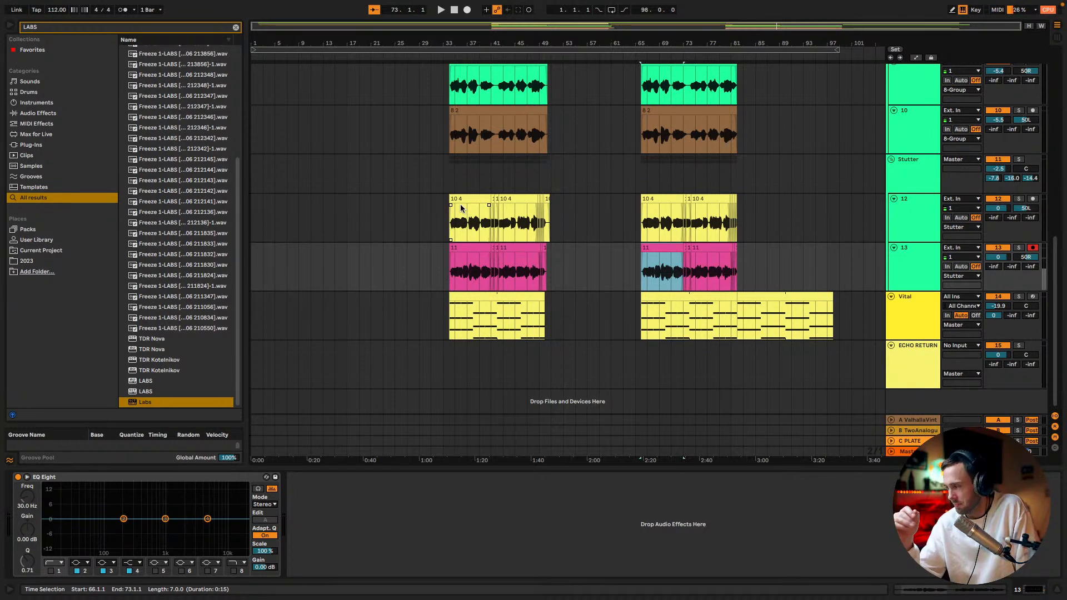
pyautogui.scroll(10, 394, 188)
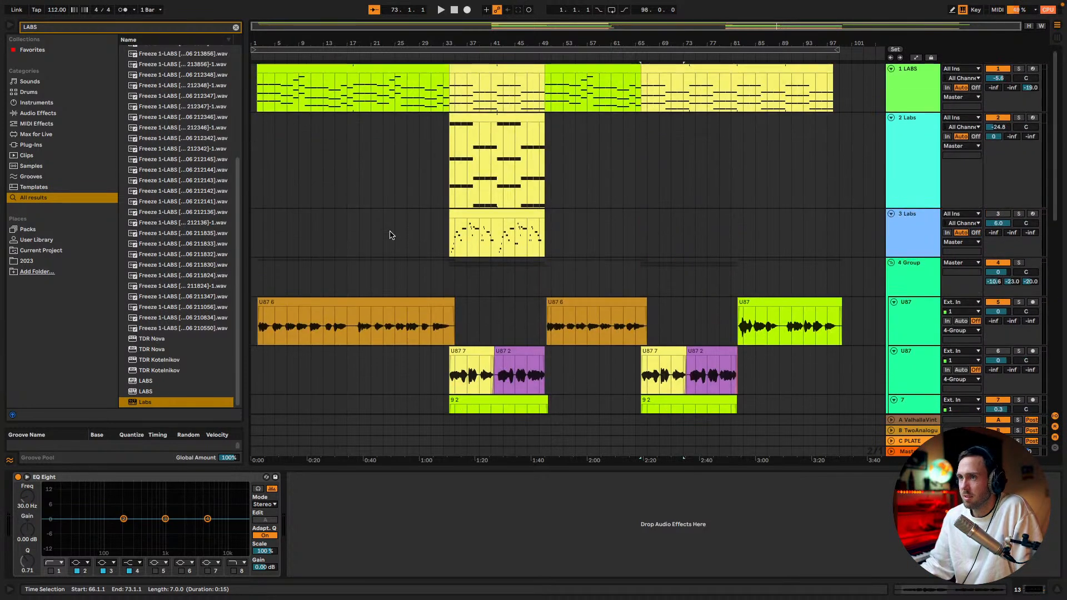
pyautogui.click(277, 90)
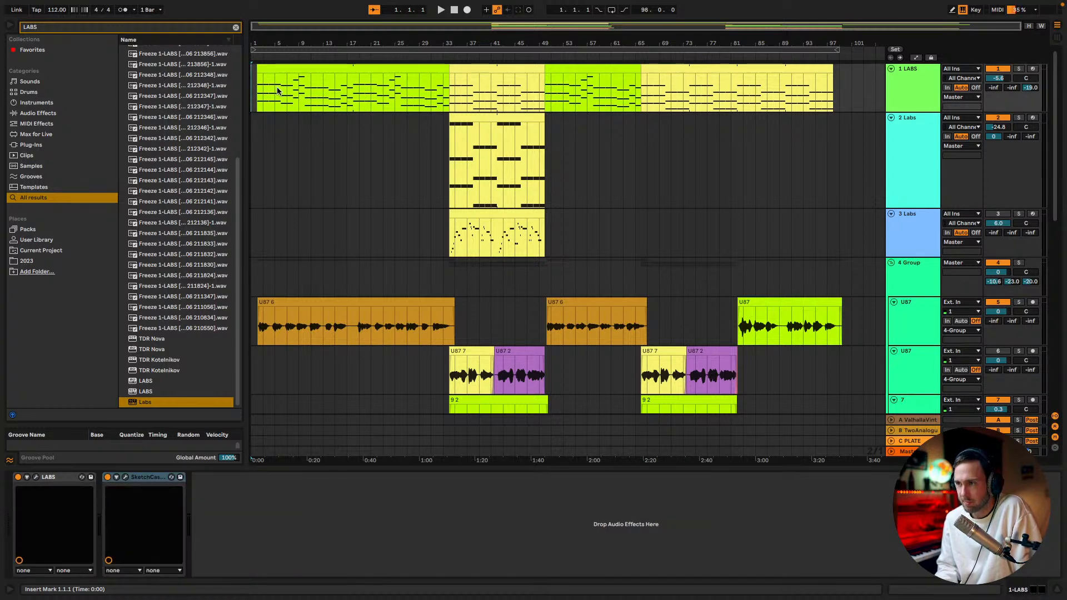
pyautogui.press('space')
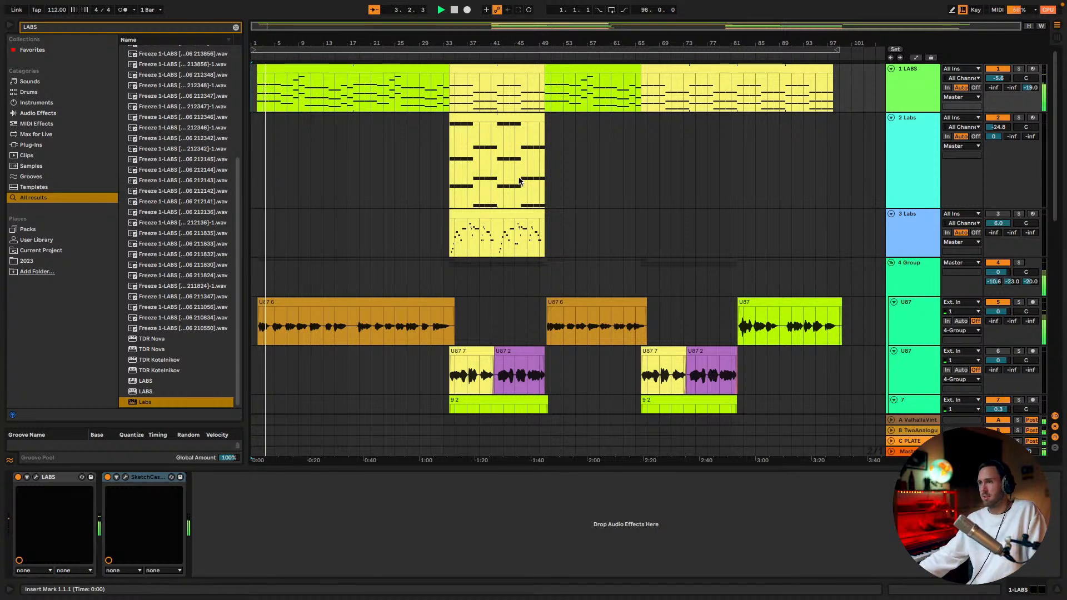
# Raise the 4 Group volume to 1.6 dB during playback and show the device chain of its first U87 track
pyautogui.click(906, 267)
pyautogui.scroll(-1, 926, 266)
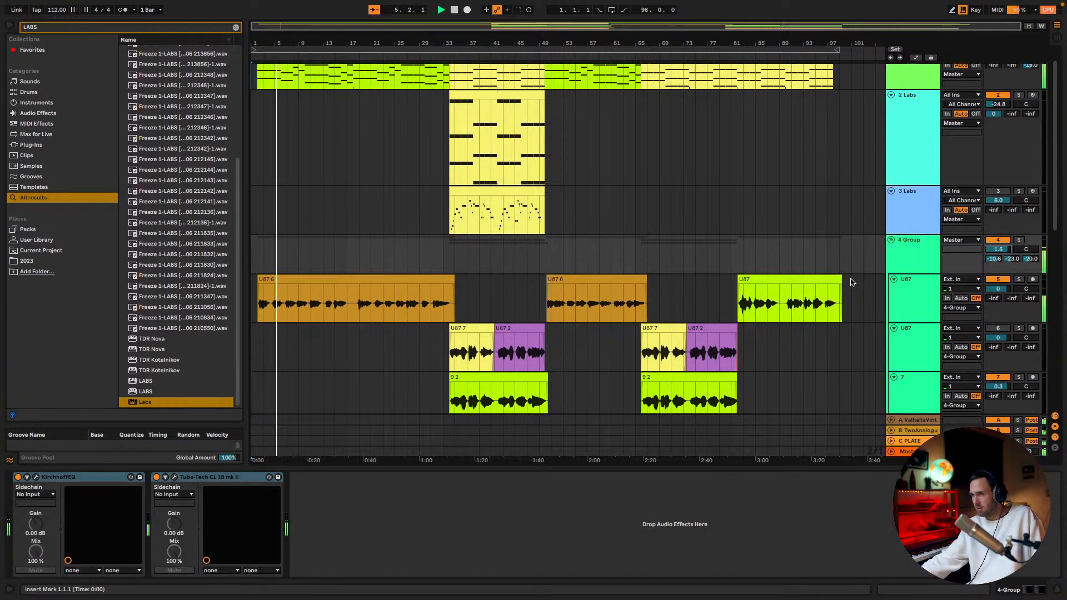
pyautogui.click(912, 286)
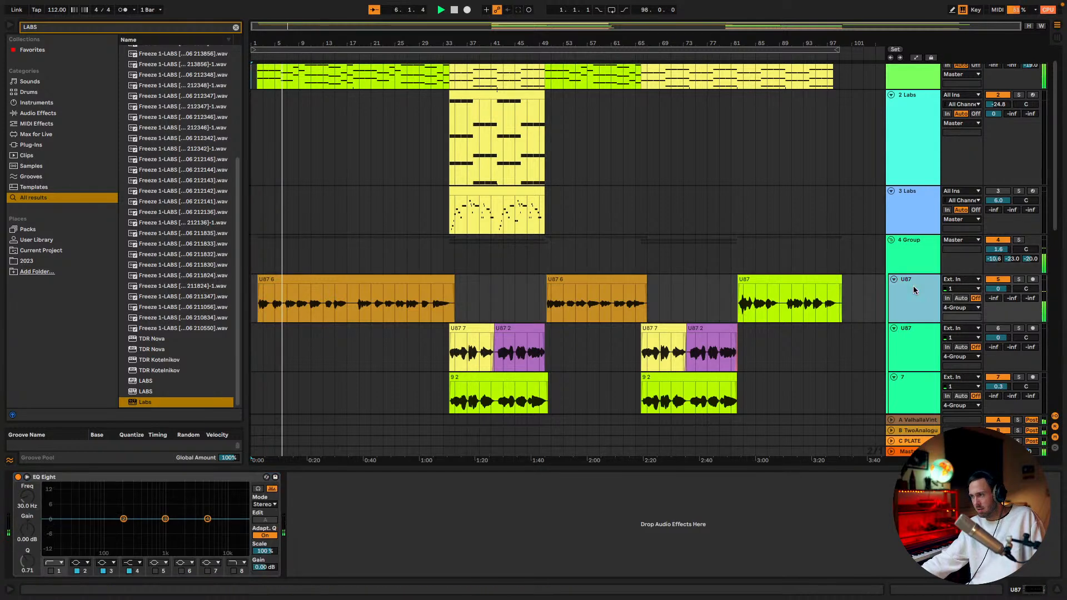
# Lower the high-pass frequency in 4 Group's Kirchhoff EQ to 147.77 Hz and close the plug-in window
pyautogui.click(919, 248)
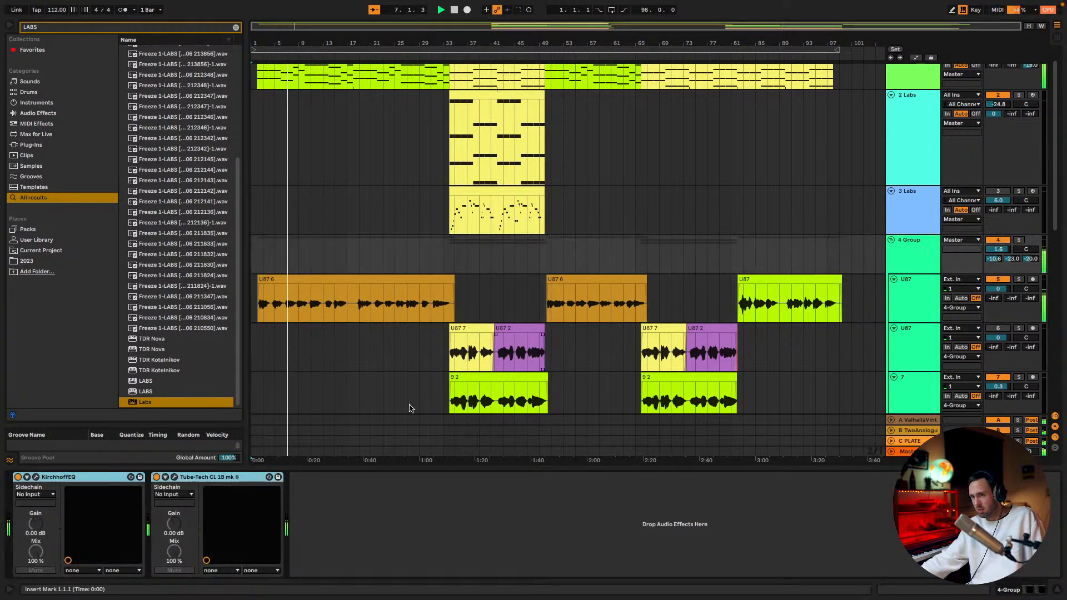
pyautogui.click(37, 477)
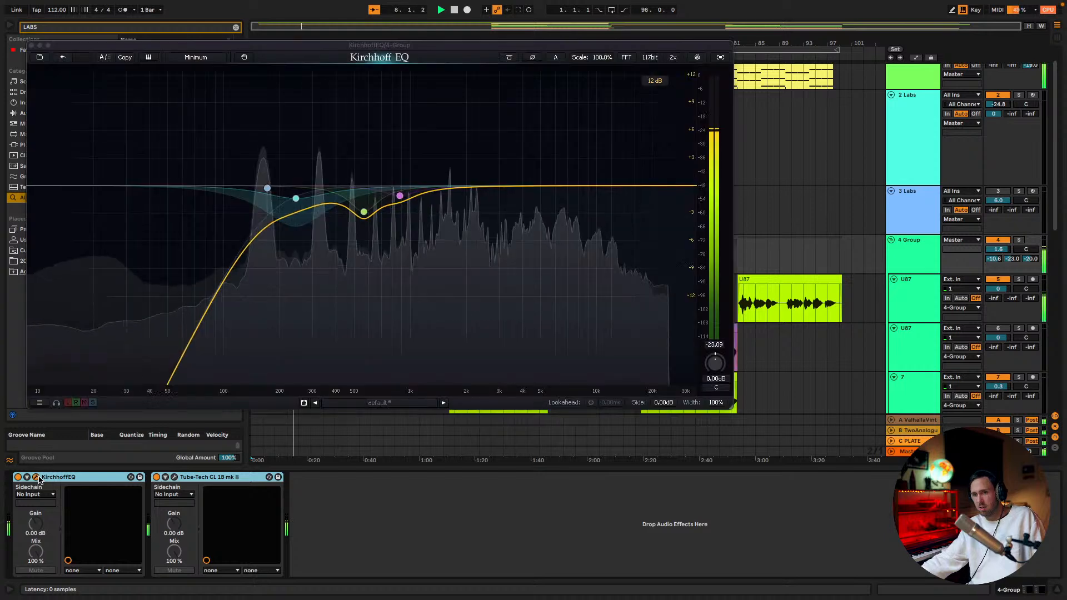
pyautogui.moveTo(268, 188); pyautogui.dragTo(255, 189)
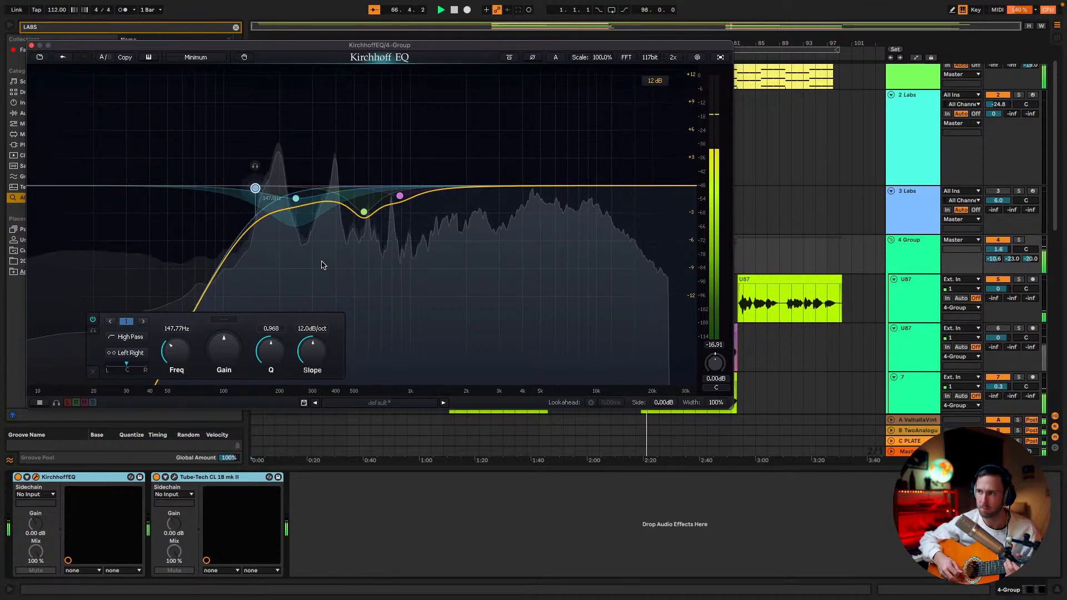
pyautogui.click(32, 46)
# Copy the 16-bar 2 Labs clip at 34.1.1 to 66.1.1 and 82.1.1 on the same track
pyautogui.scroll(1, 485, 188)
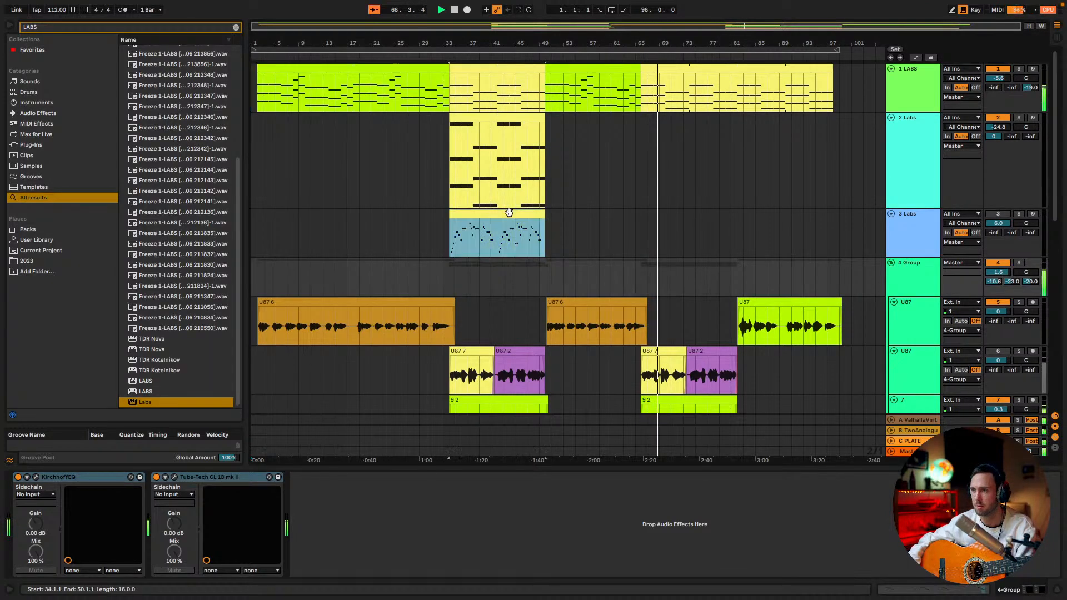
pyautogui.click(507, 213)
pyautogui.moveTo(531, 117); pyautogui.dragTo(767, 129)
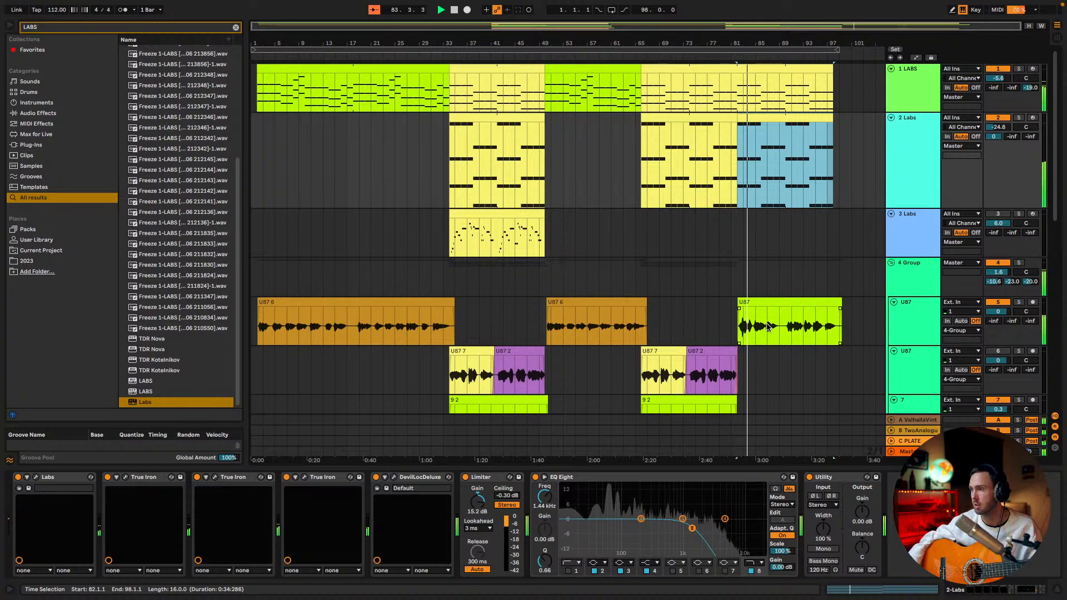
pyautogui.scroll(-1, 771, 329)
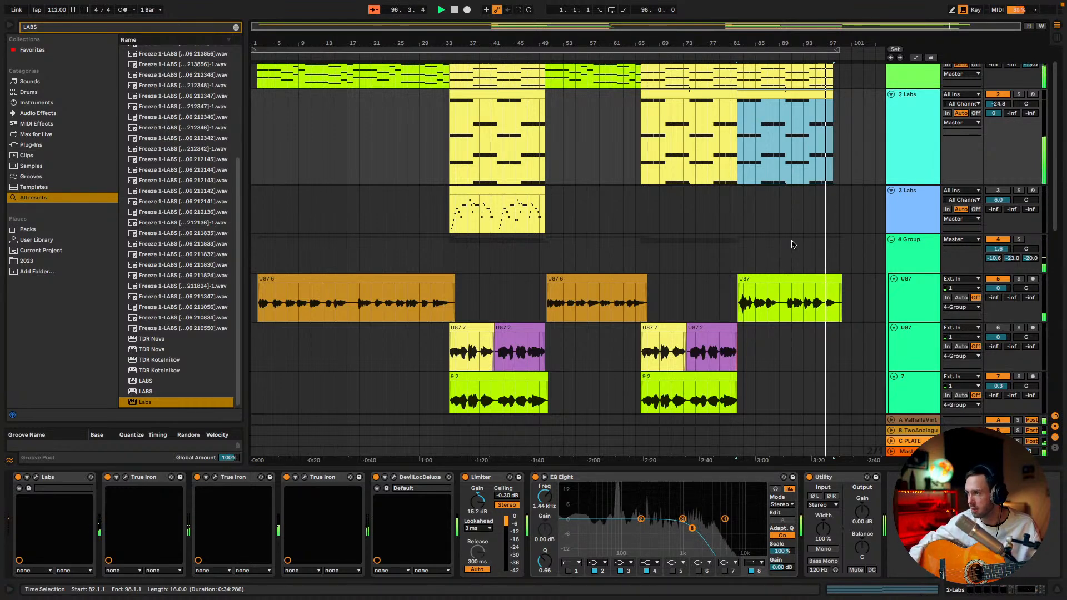
pyautogui.scroll(1, 789, 246)
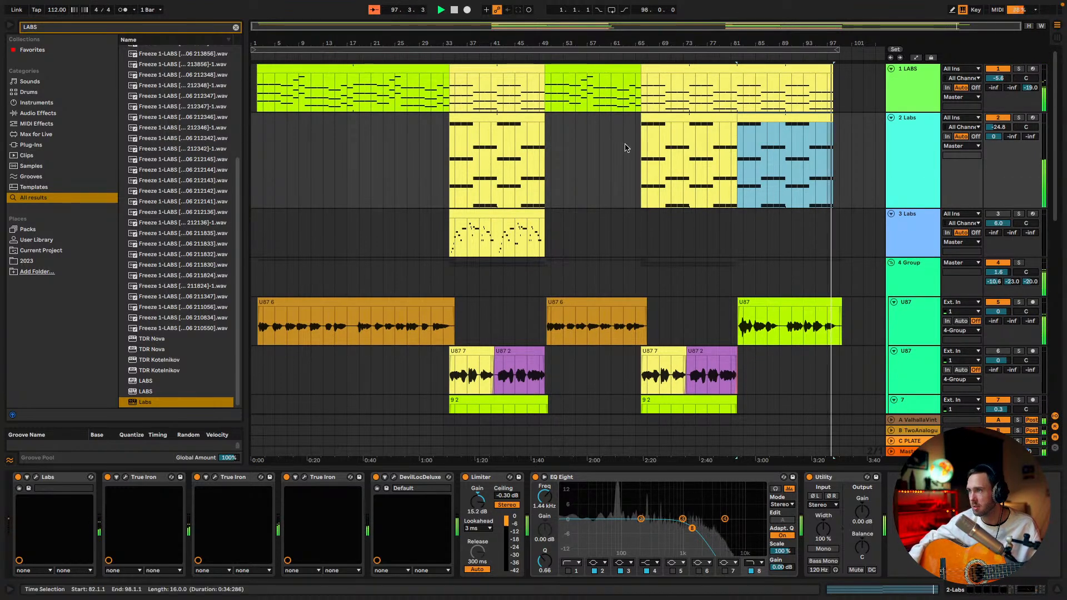